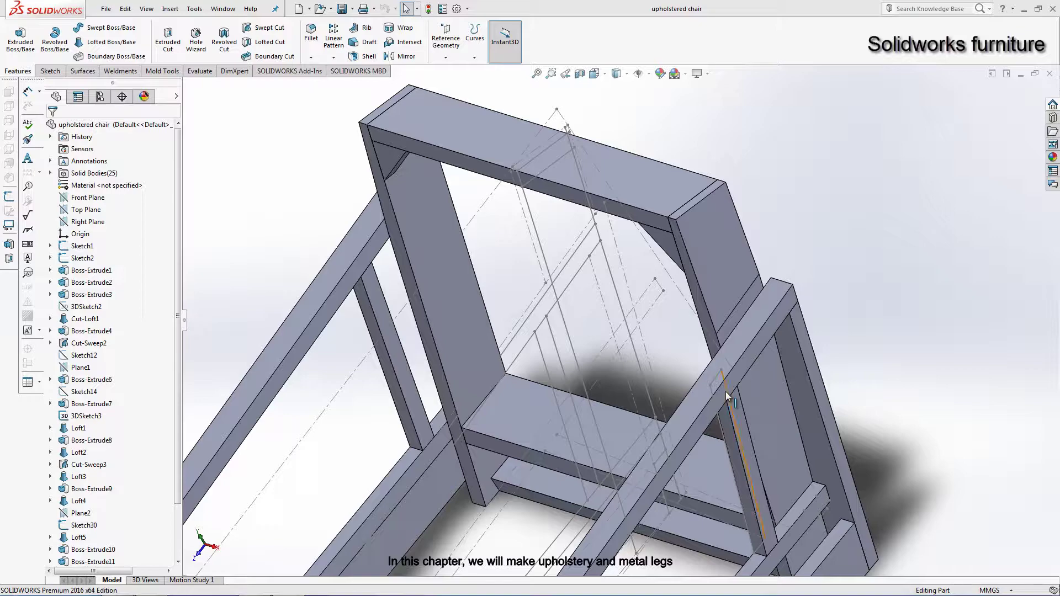
Step: Start a new sketch on the Right Plane and view it Normal To
scroll(937, 249, up, 3)
middle_drag(875, 297, 209, 220)
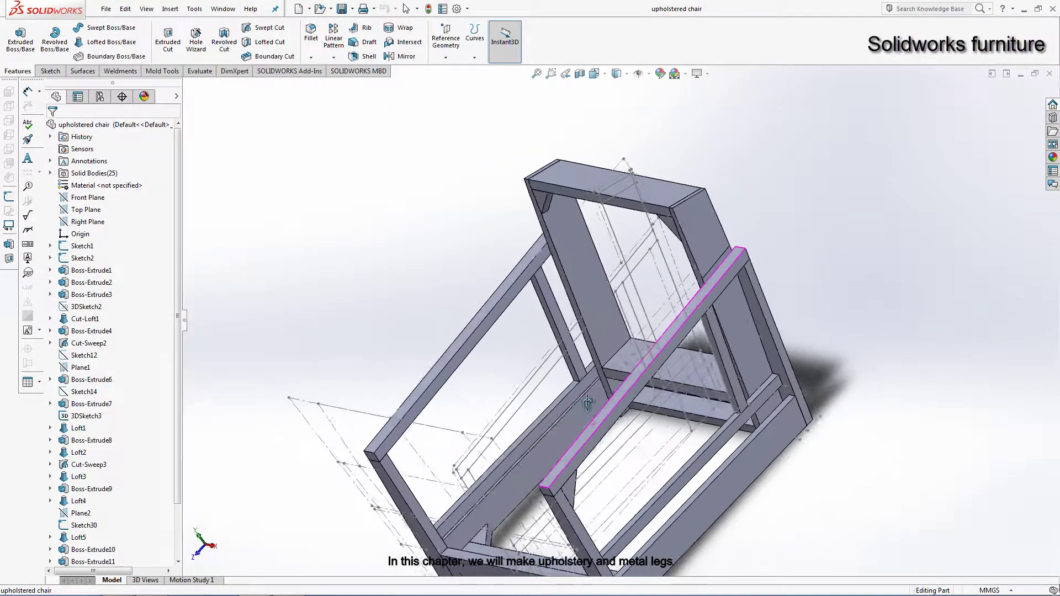
click(82, 222)
click(99, 202)
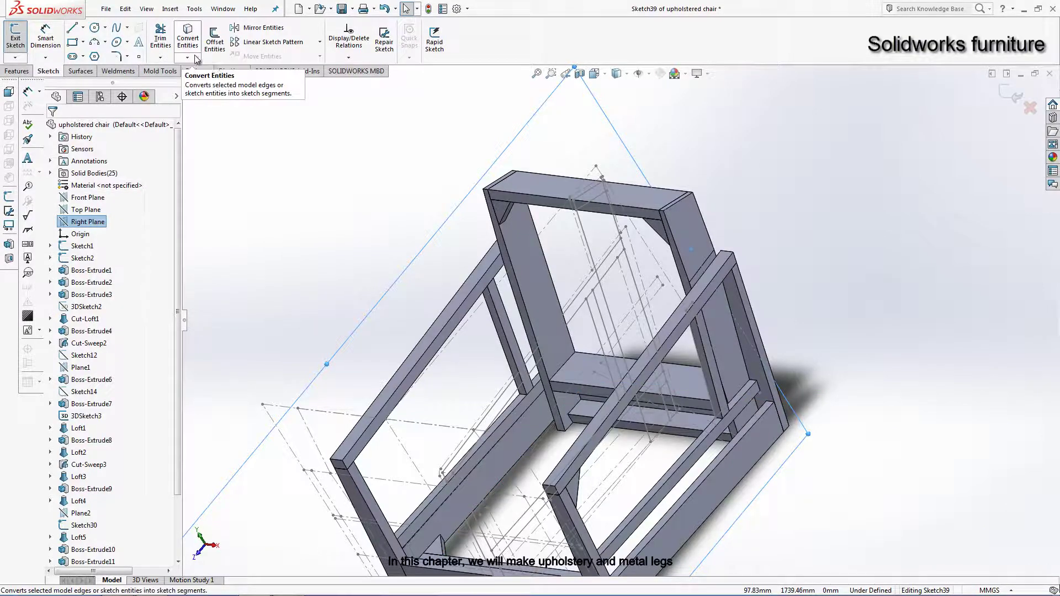
key(space)
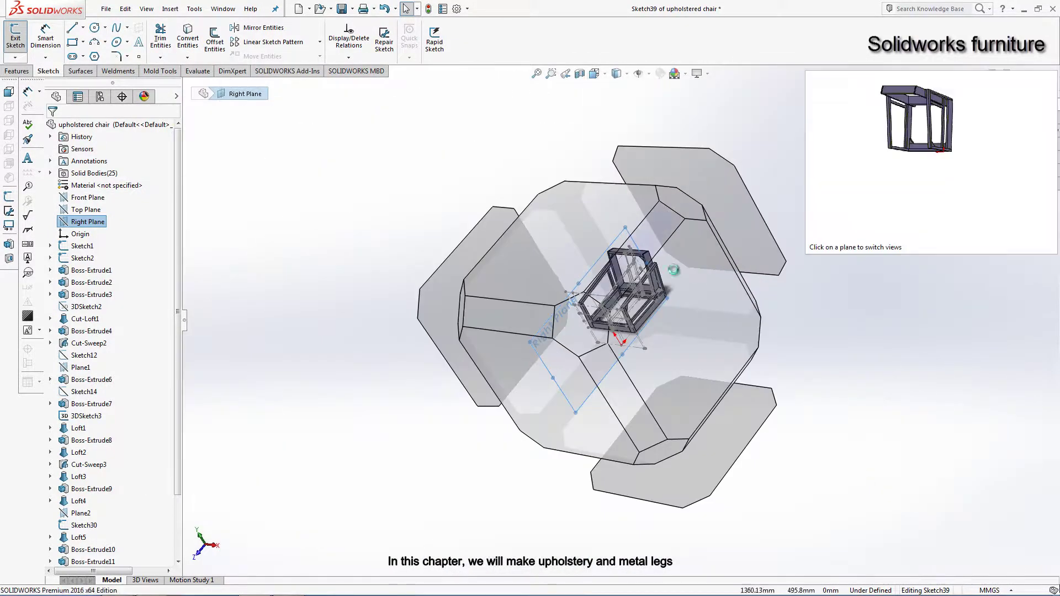
click(675, 301)
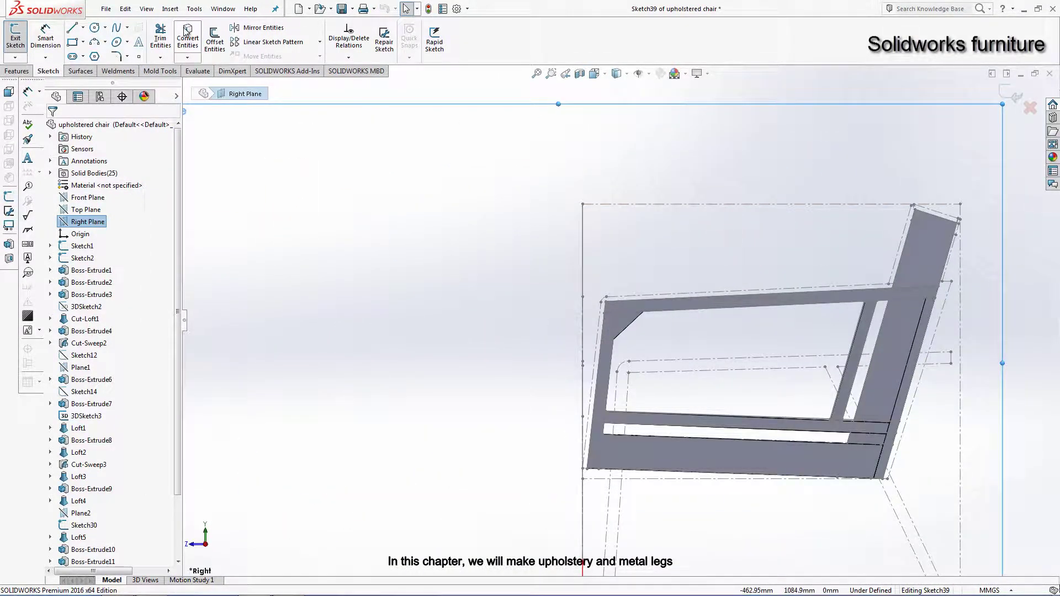
Step: Begin Convert Entities with the backrest's top edge selected
click(186, 34)
scroll(913, 206, down, 3)
scroll(914, 206, down, 3)
click(826, 173)
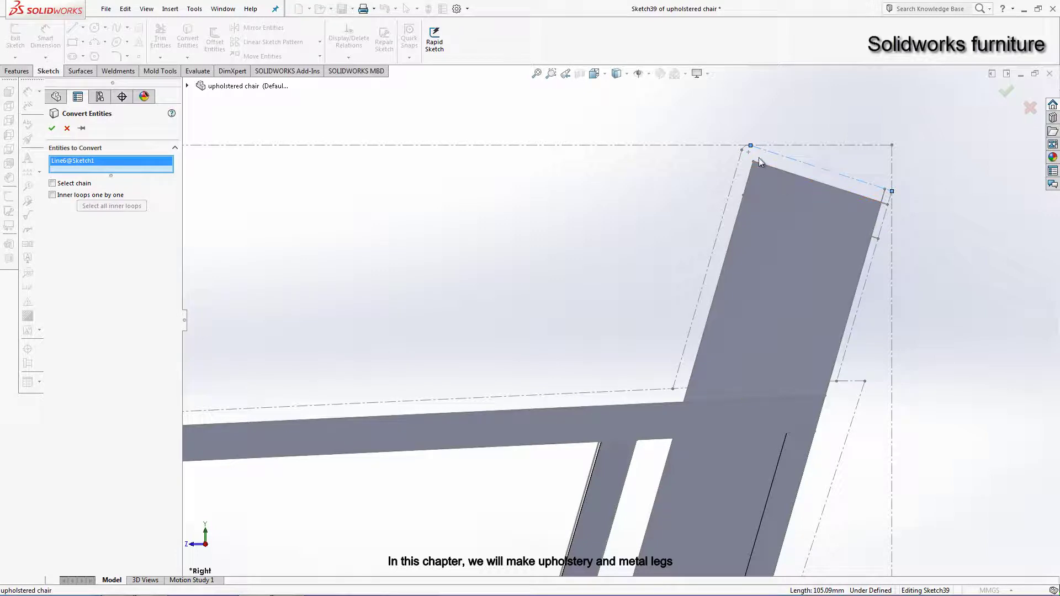
Step: Add the rounded corner, next backrest edge and frame top edge to the conversion
scroll(758, 158, down, 2)
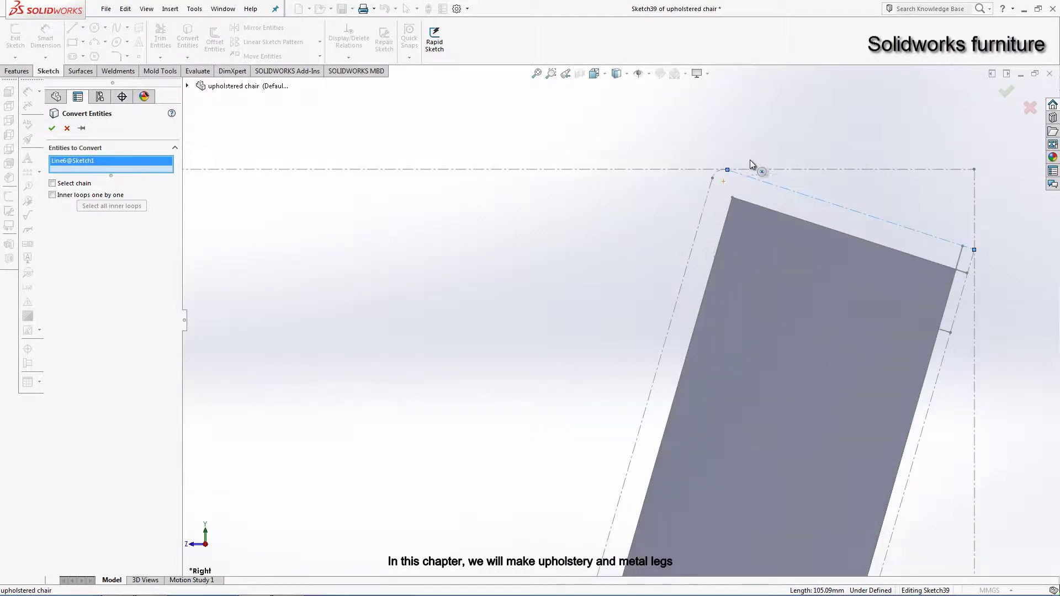
click(718, 181)
click(722, 254)
scroll(708, 304, up, 5)
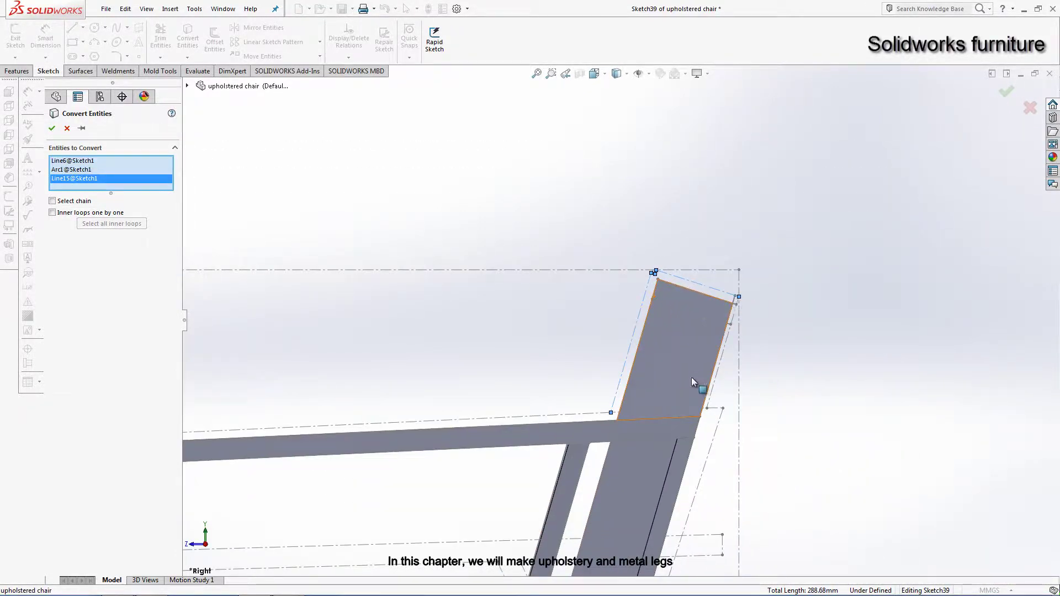
scroll(693, 381, up, 3)
scroll(612, 408, down, 1)
scroll(615, 400, down, 1)
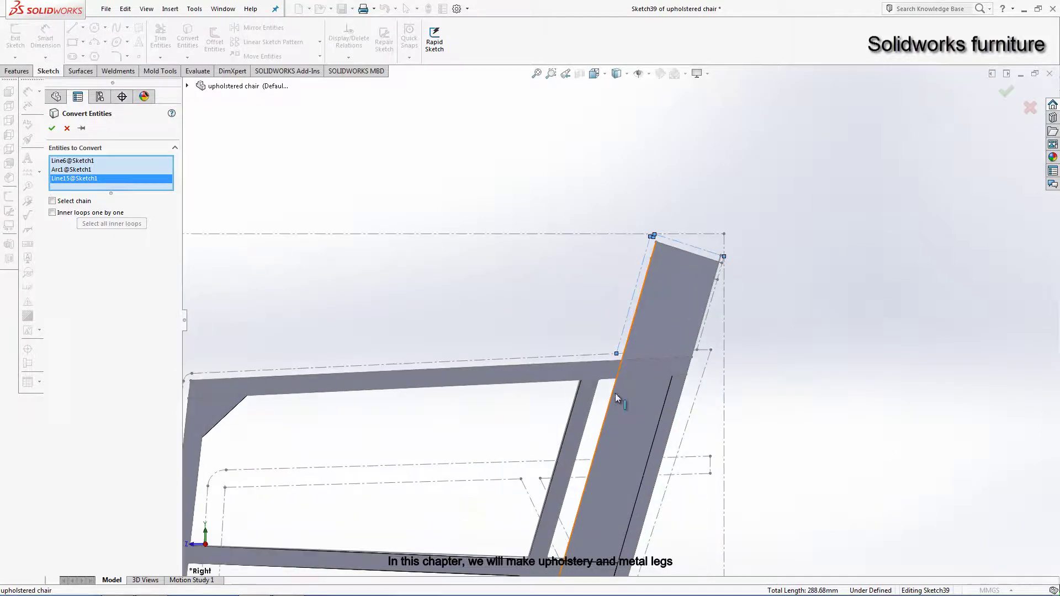
click(568, 353)
scroll(346, 353, up, 2)
scroll(346, 353, down, 1)
scroll(353, 354, down, 2)
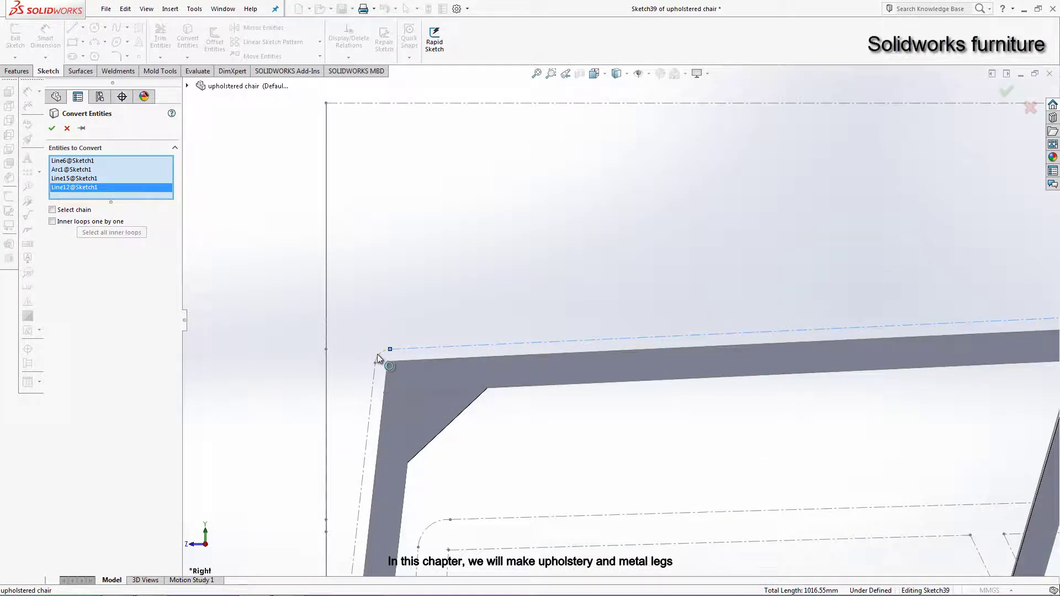
Step: Add the front corner, slanted back leg edge and back leg outer edge
click(377, 353)
scroll(386, 387, up, 3)
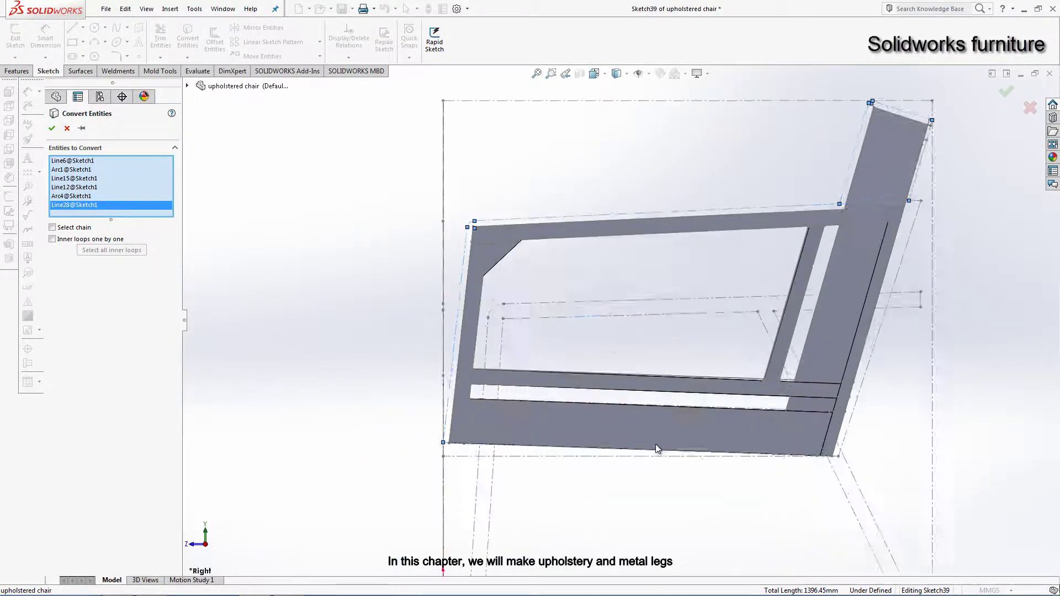
scroll(417, 457, down, 2)
scroll(450, 424, down, 2)
scroll(466, 408, down, 2)
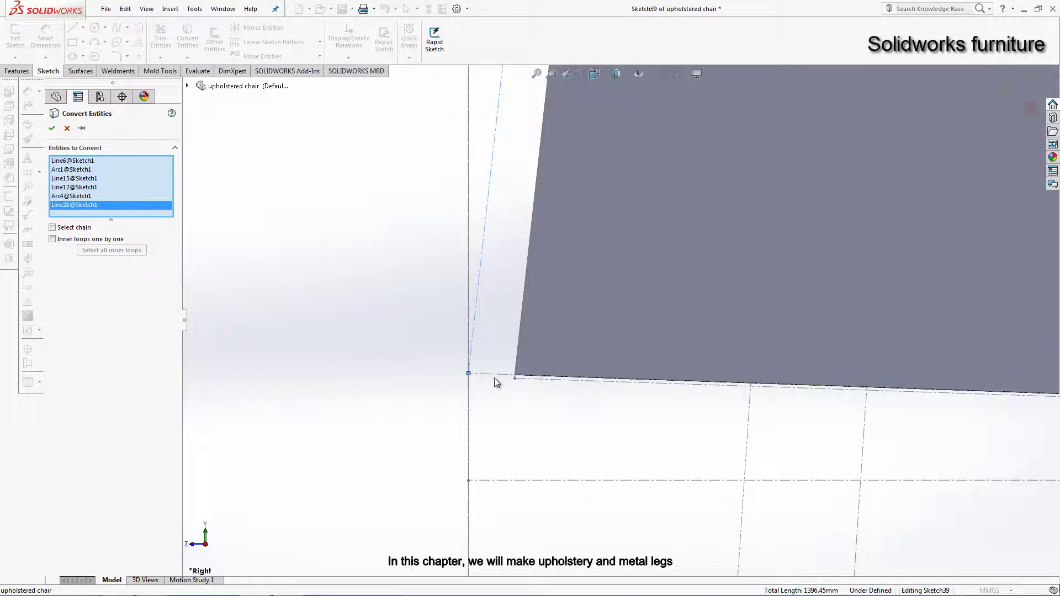
click(499, 380)
scroll(648, 399, up, 3)
scroll(827, 315, up, 2)
scroll(827, 234, down, 2)
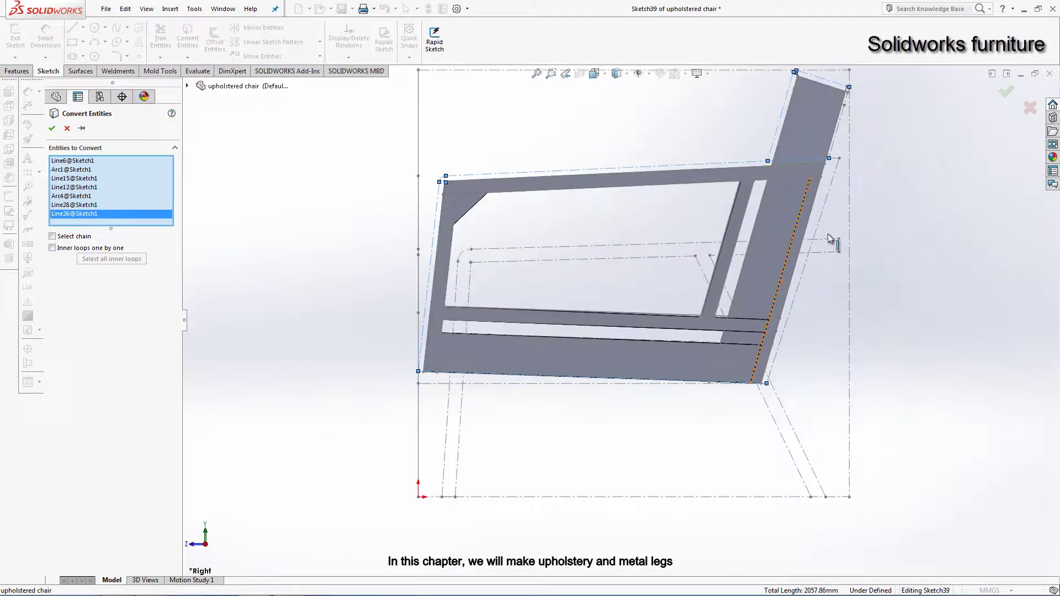
scroll(811, 162, down, 3)
click(771, 165)
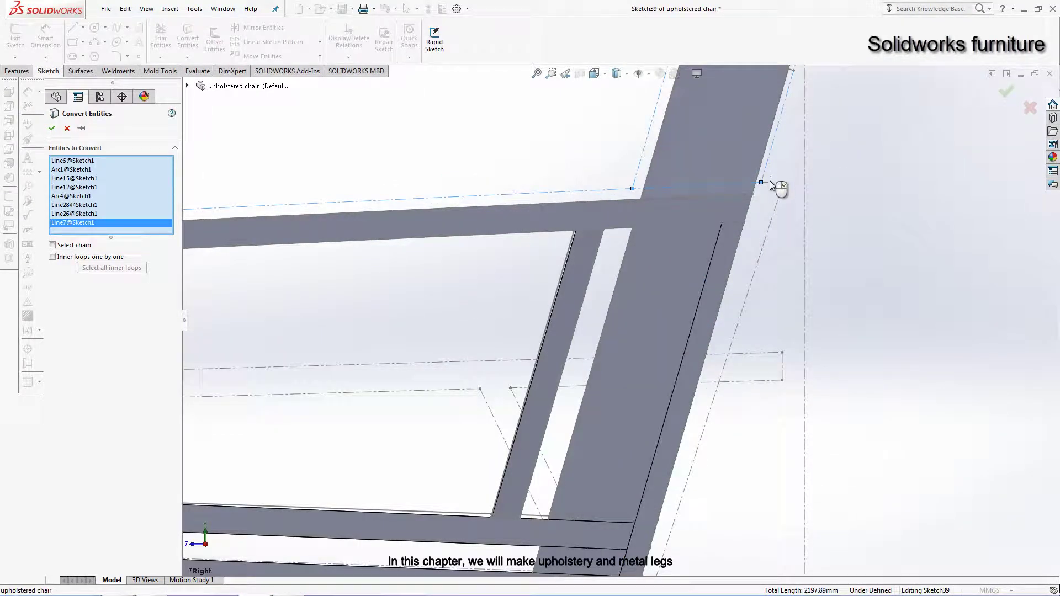
scroll(757, 206, up, 1)
Step: Confirm the conversion and draw a line from the open endpoint to the bottom corner
click(52, 128)
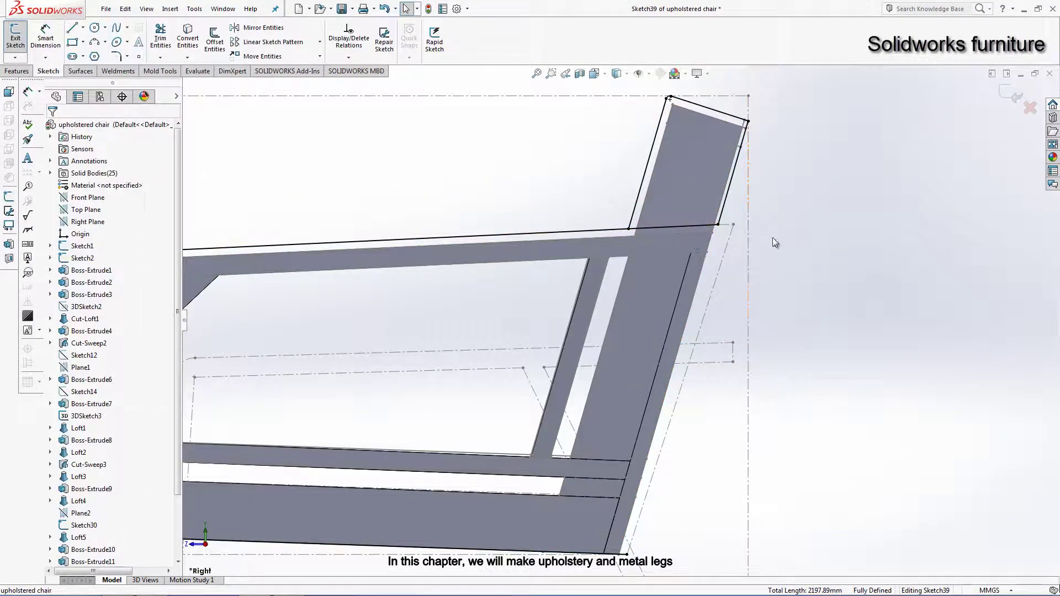
click(718, 225)
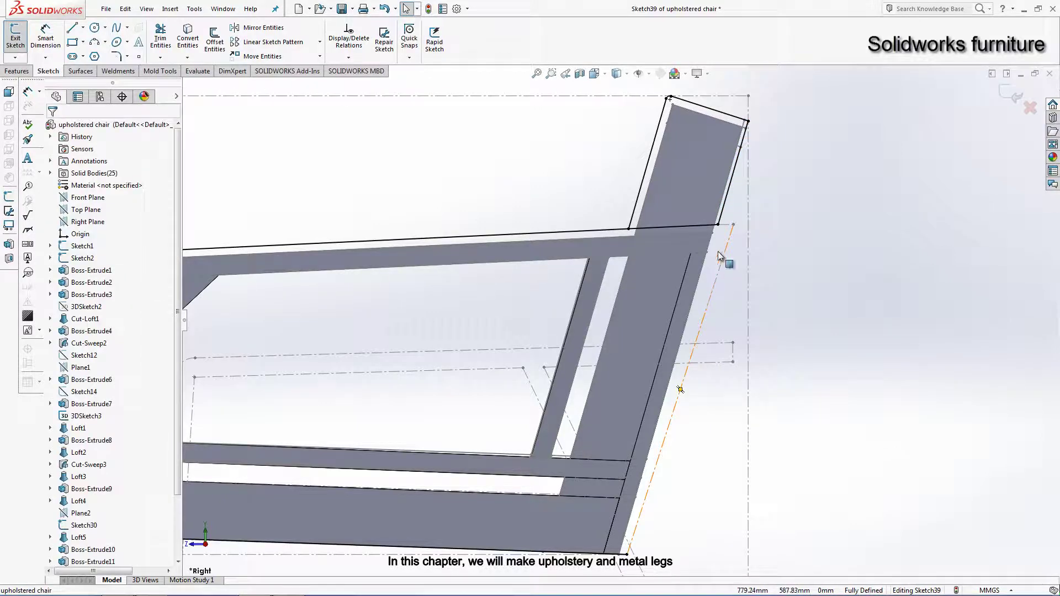
click(72, 28)
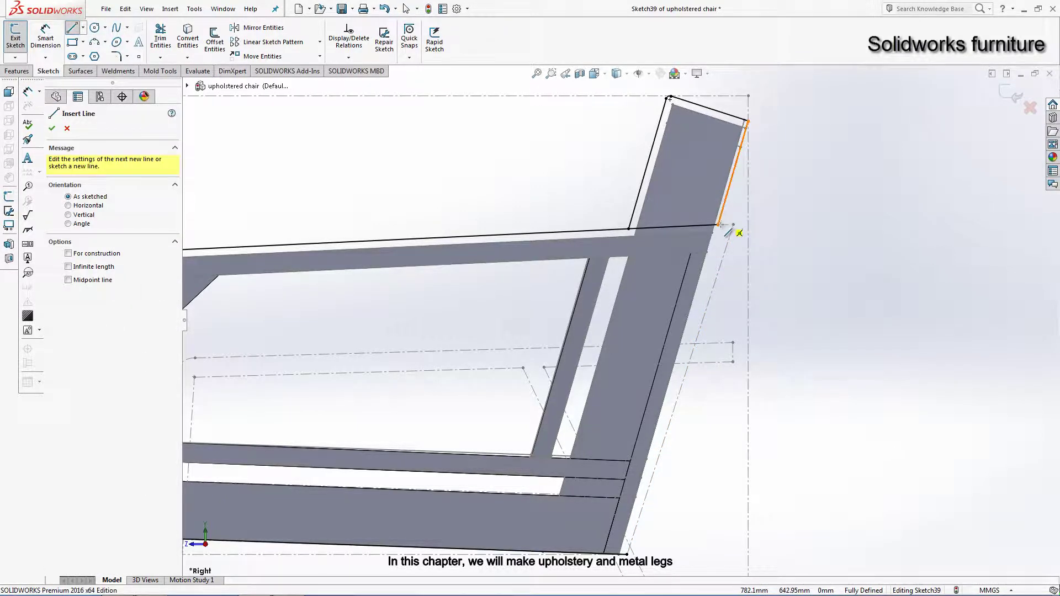
click(718, 224)
scroll(648, 463, up, 2)
scroll(635, 448, down, 3)
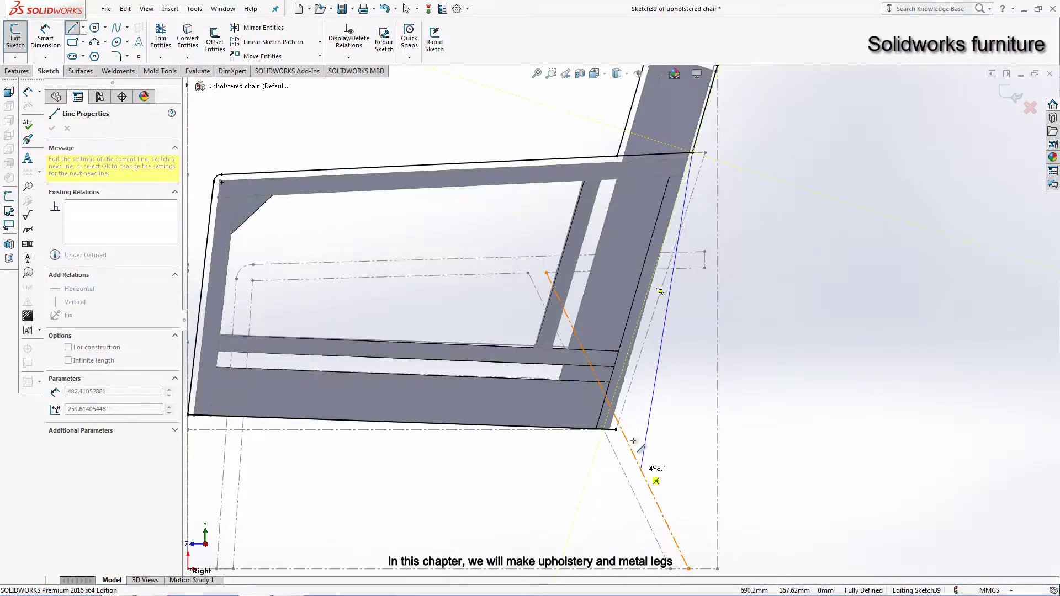
scroll(622, 429, down, 3)
scroll(613, 463, down, 2)
click(598, 482)
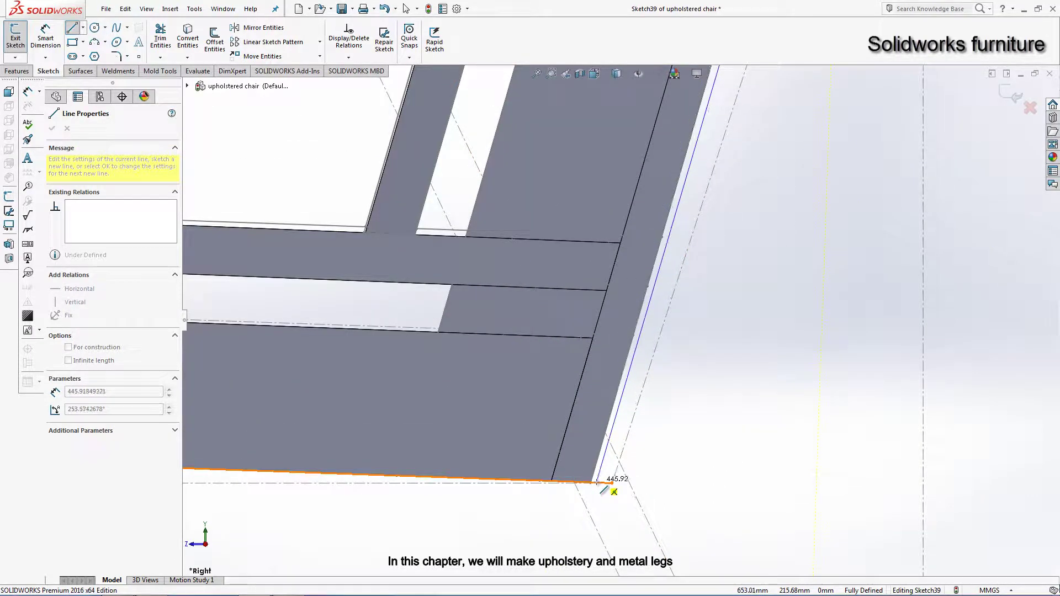
right_click(728, 399)
click(742, 408)
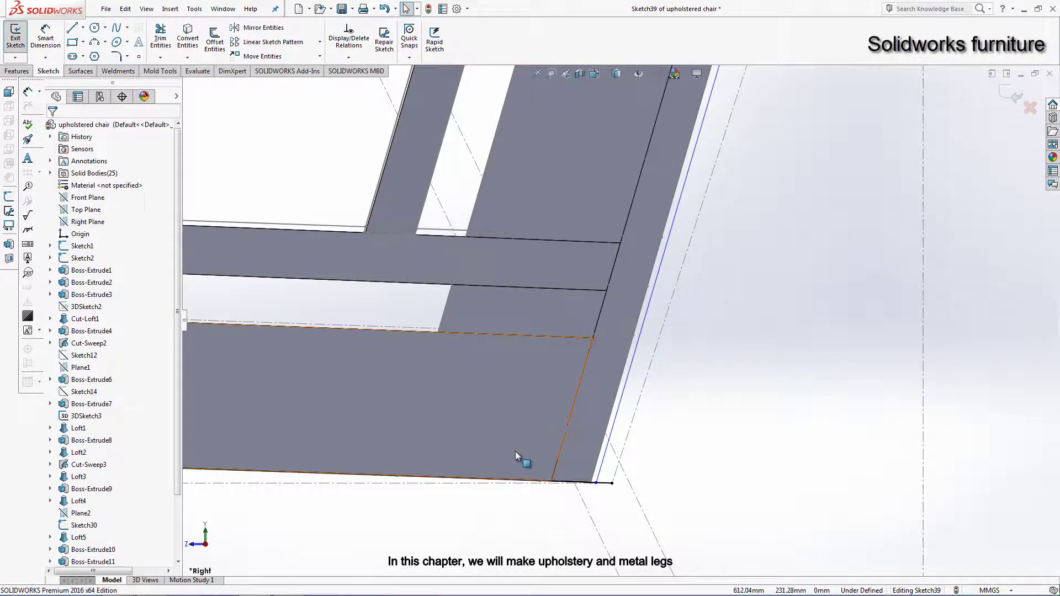
Step: Make the new line parallel to the back leg edge
ctrl+click(614, 418)
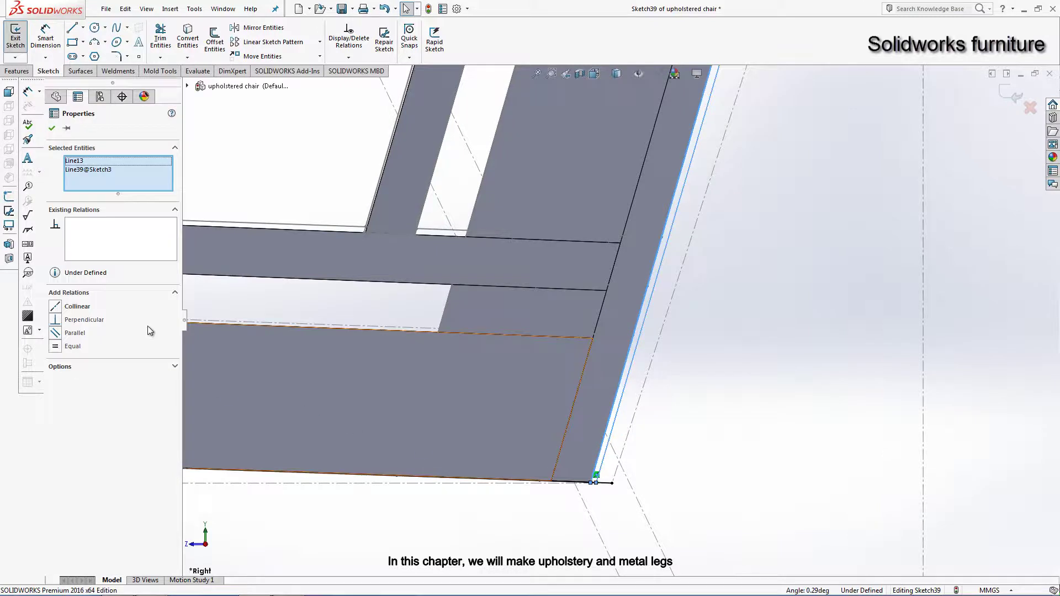
click(55, 333)
key(Escape)
scroll(530, 480, down, 2)
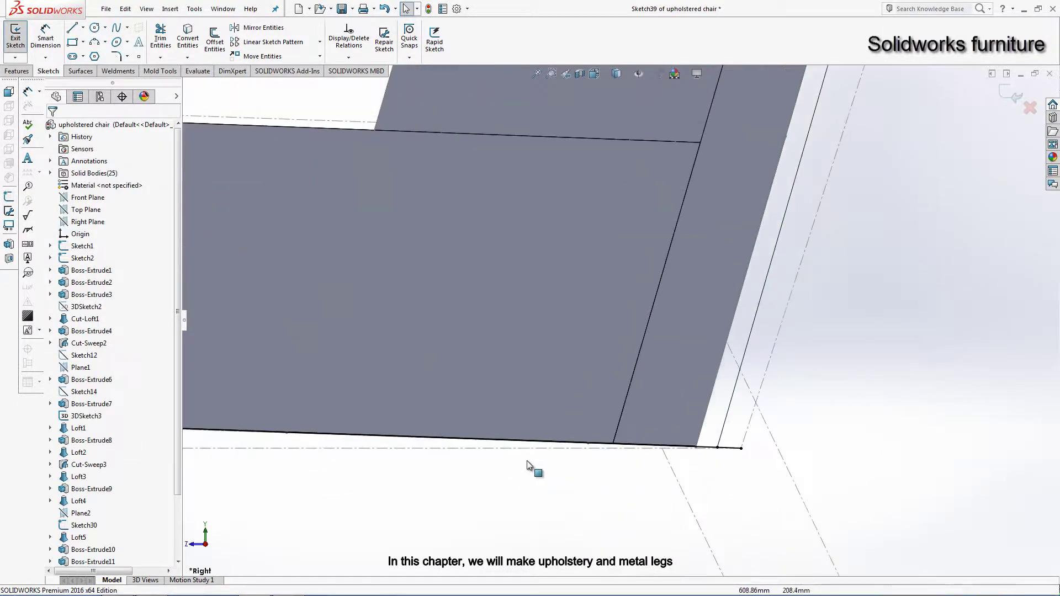
click(160, 37)
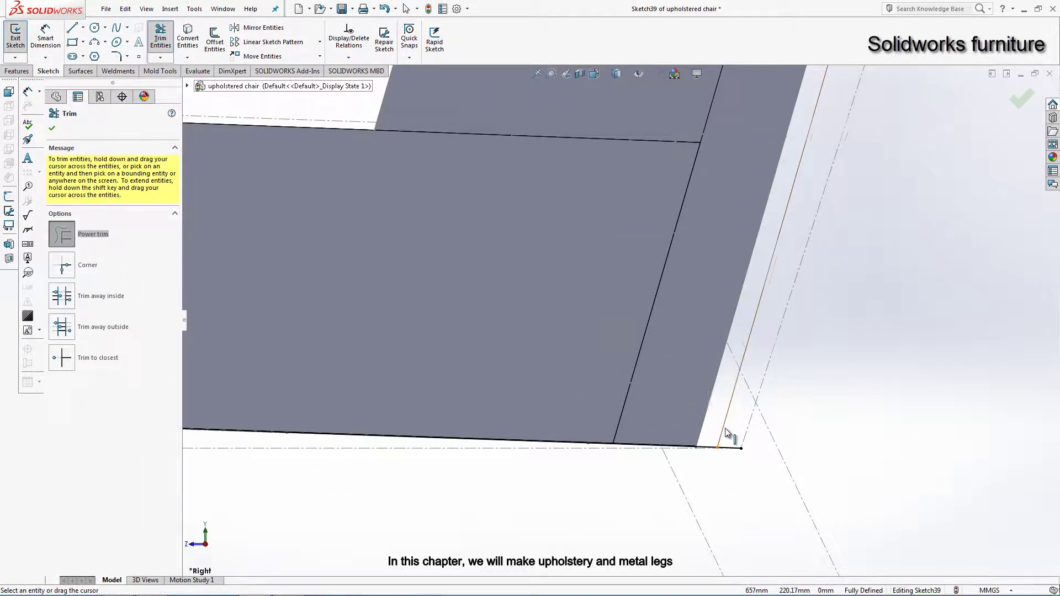
Step: Trim the bottom line's overhang at the back leg to close the side-frame outline
scroll(732, 430, down, 2)
scroll(762, 373, up, 2)
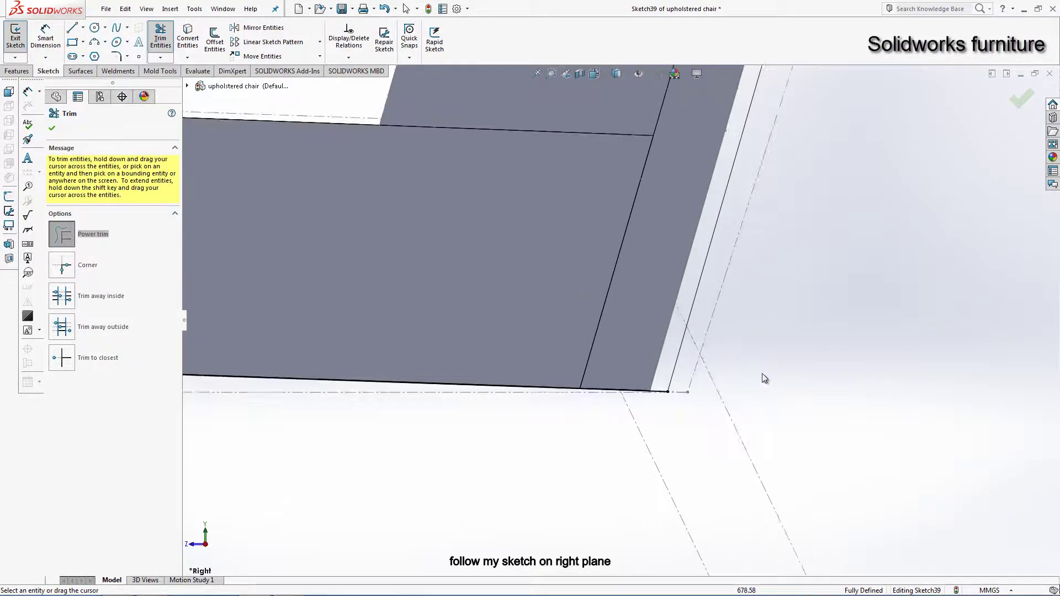
scroll(733, 243, up, 3)
scroll(670, 194, down, 2)
scroll(621, 287, down, 2)
scroll(469, 427, down, 2)
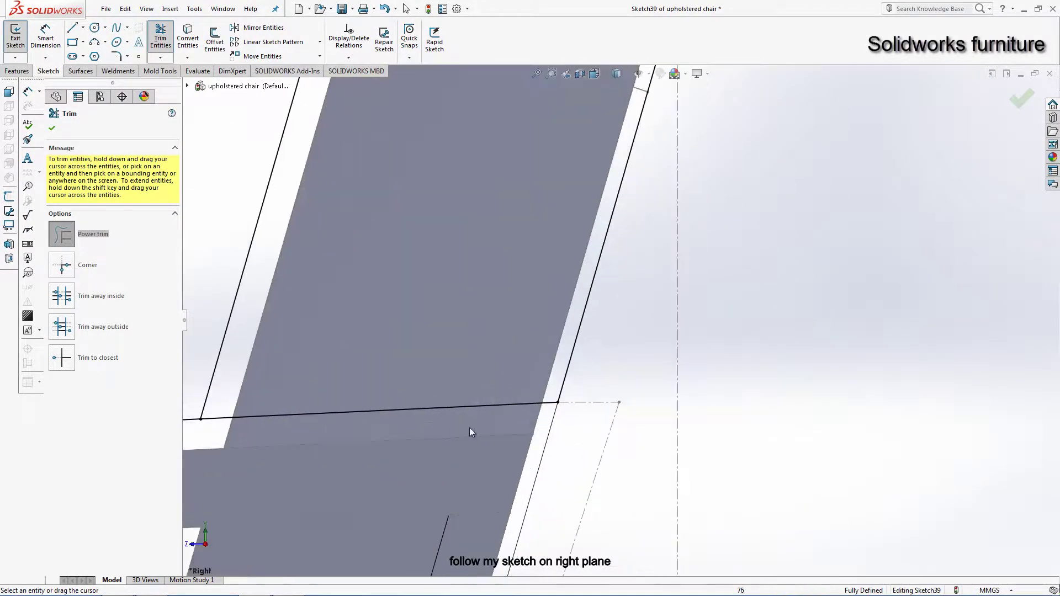
scroll(497, 326, down, 1)
scroll(495, 328, down, 2)
scroll(496, 328, up, 2)
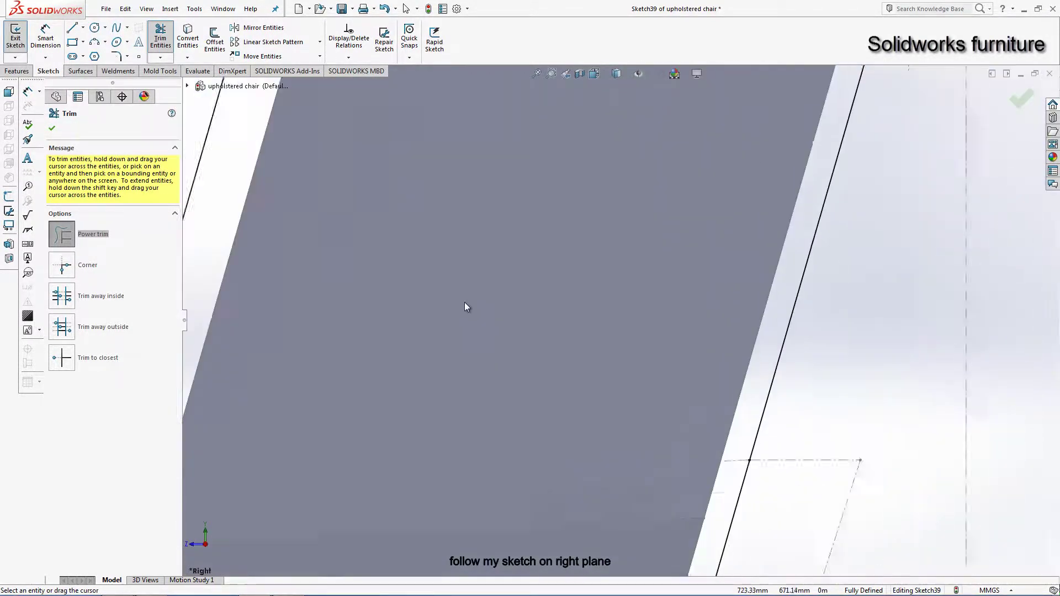
scroll(466, 306, up, 2)
scroll(455, 359, up, 2)
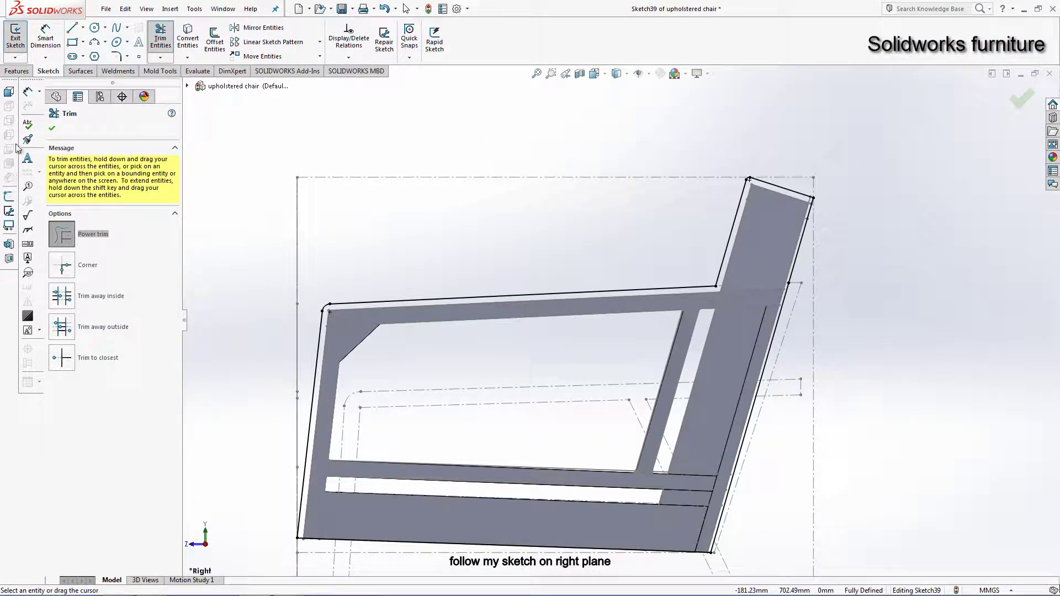
click(53, 129)
Step: Extrude Sketch39 as a separate body, Direction 1 Up To Vertex at Point26
click(22, 72)
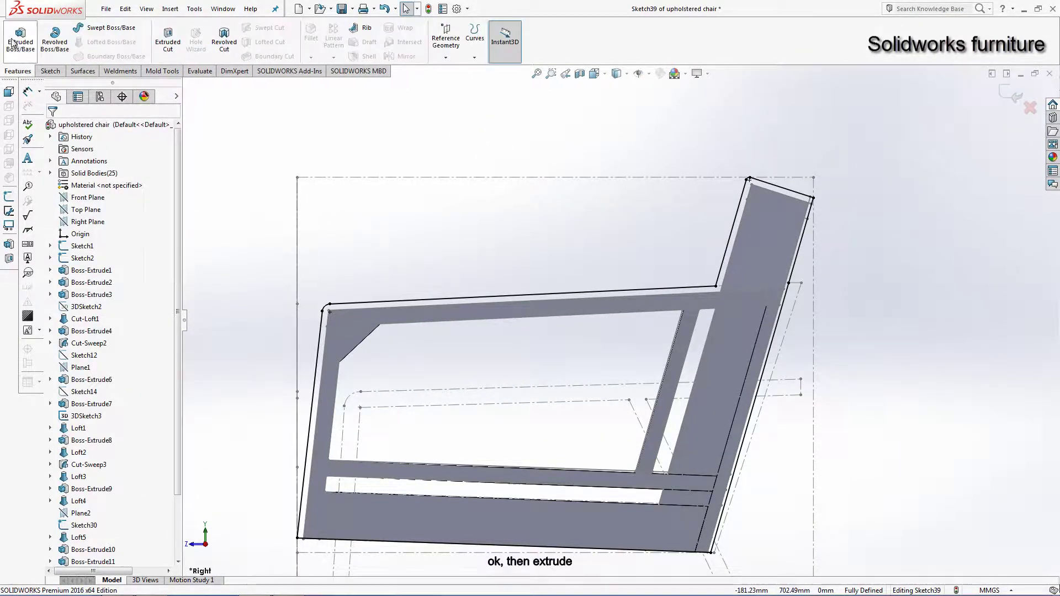
click(20, 39)
scroll(508, 359, up, 3)
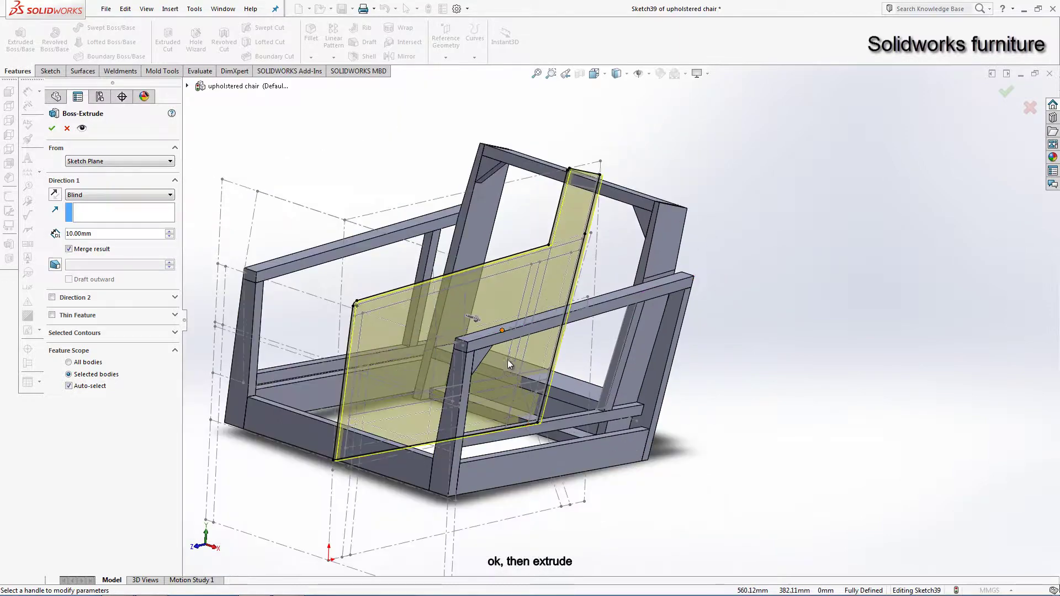
scroll(482, 358, down, 5)
mouse_move(483, 358)
middle_down()
mouse_move(537, 366)
mouse_move(264, 171)
middle_up()
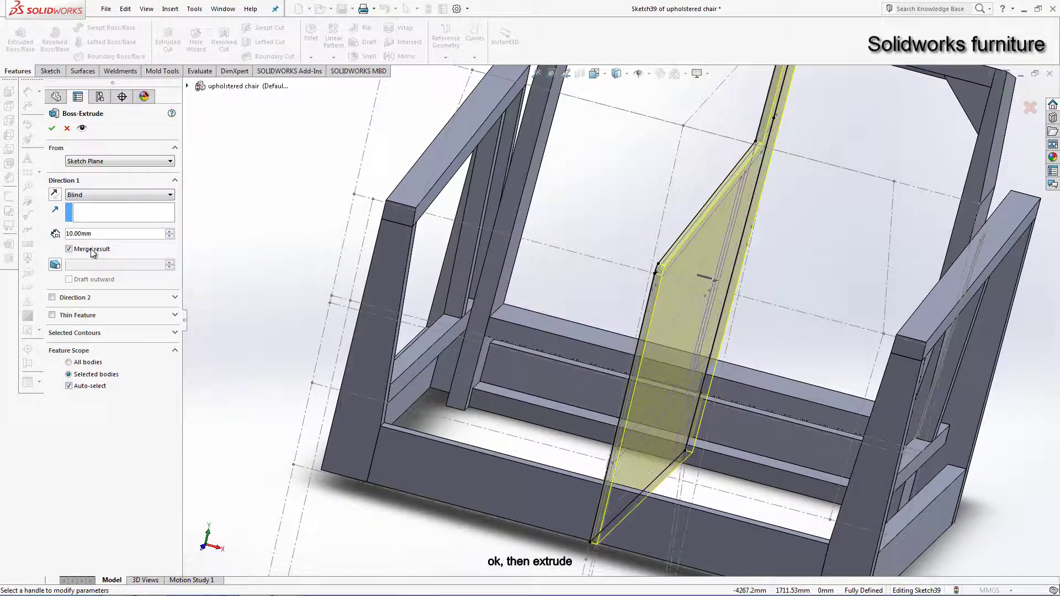
click(69, 249)
click(97, 196)
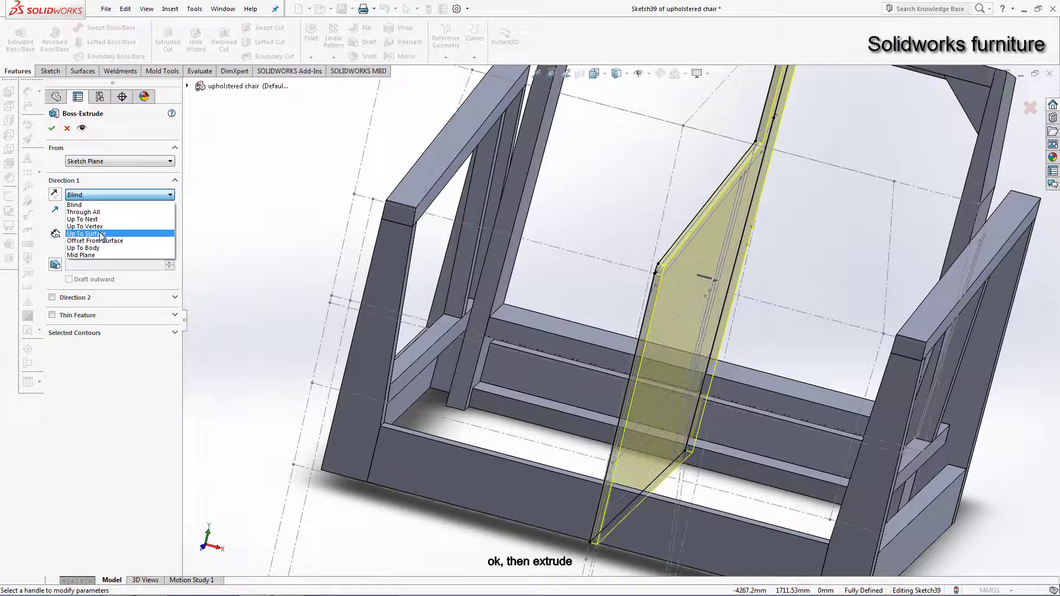
click(85, 226)
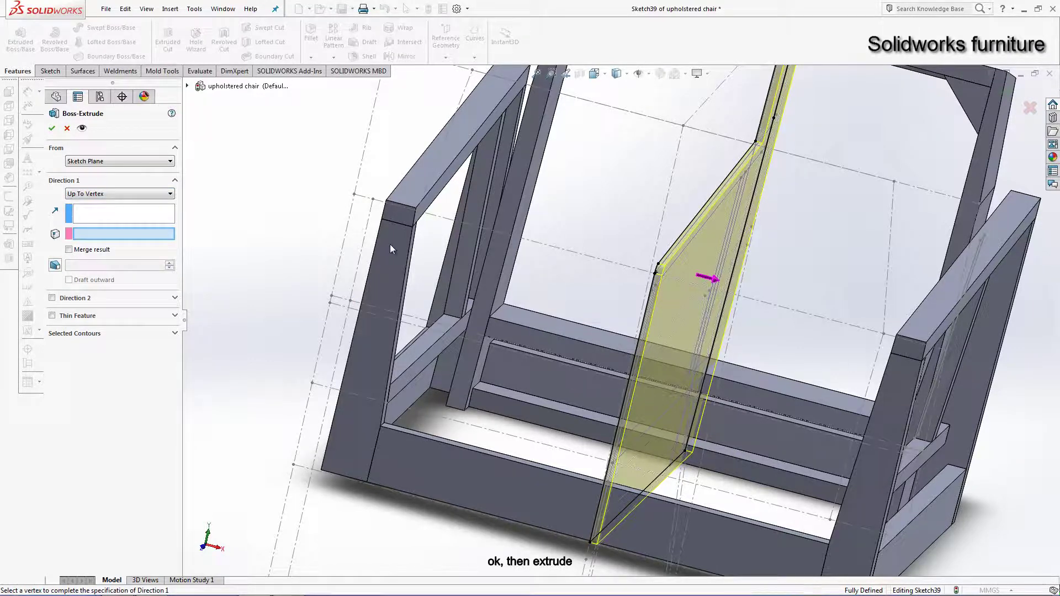
middle_drag(390, 244, 374, 222)
click(374, 207)
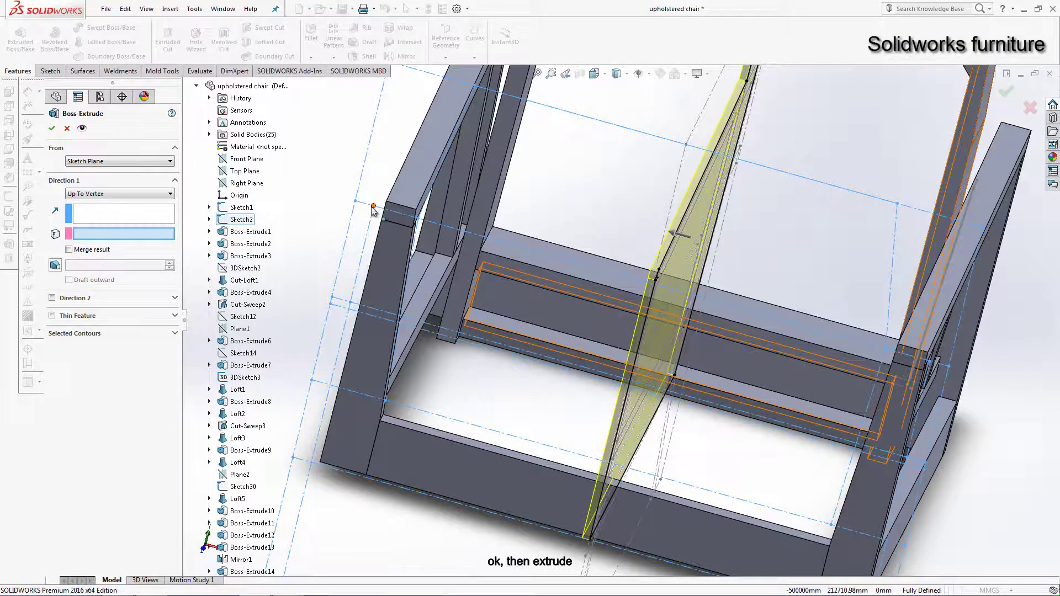
click(142, 231)
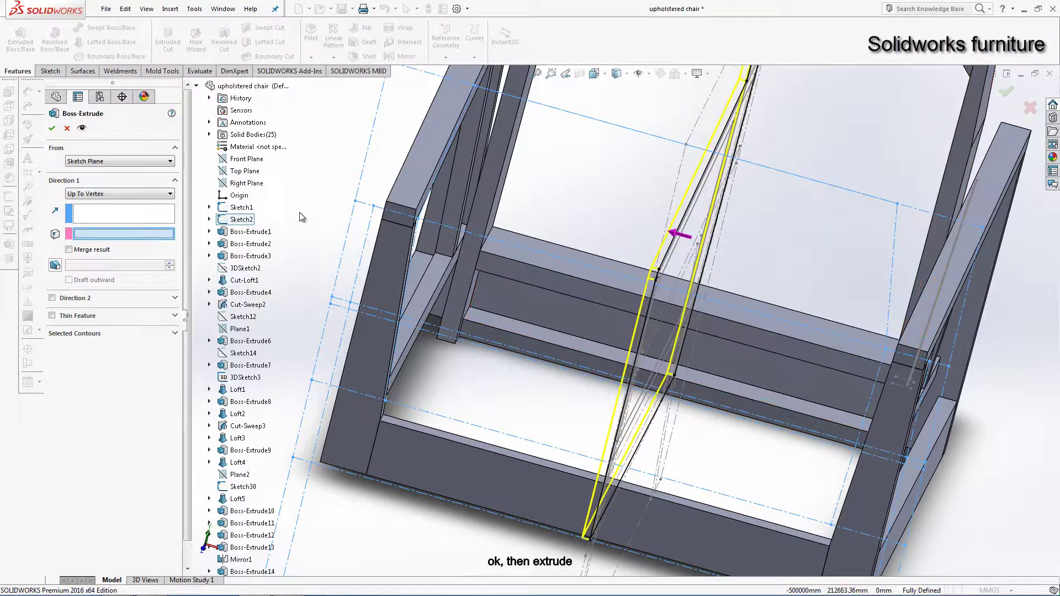
click(374, 207)
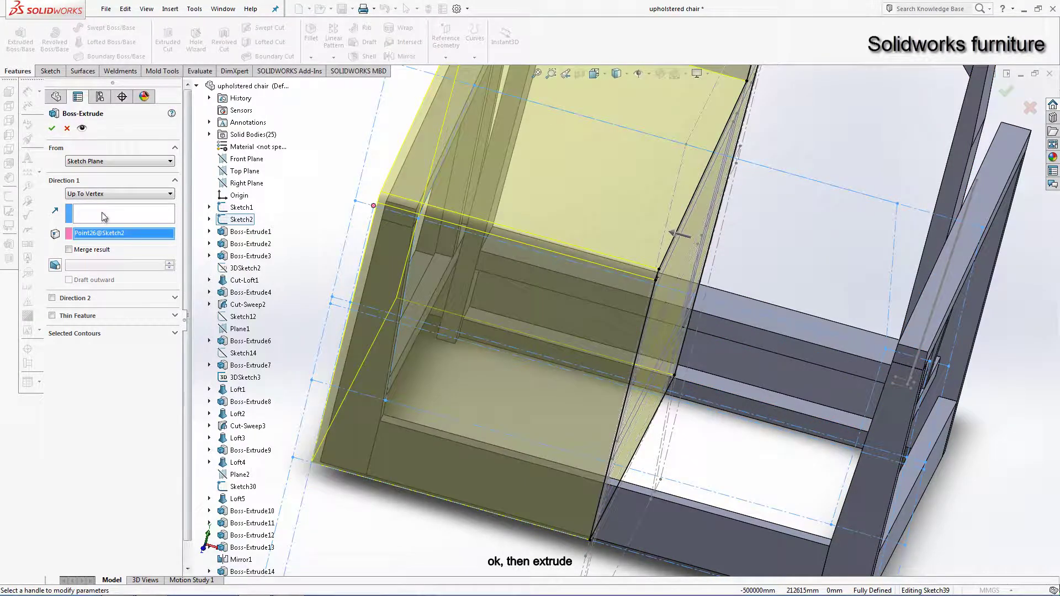
click(102, 194)
Step: Add Direction 2 Up To Vertex at Point31 and confirm the extrusion
click(52, 298)
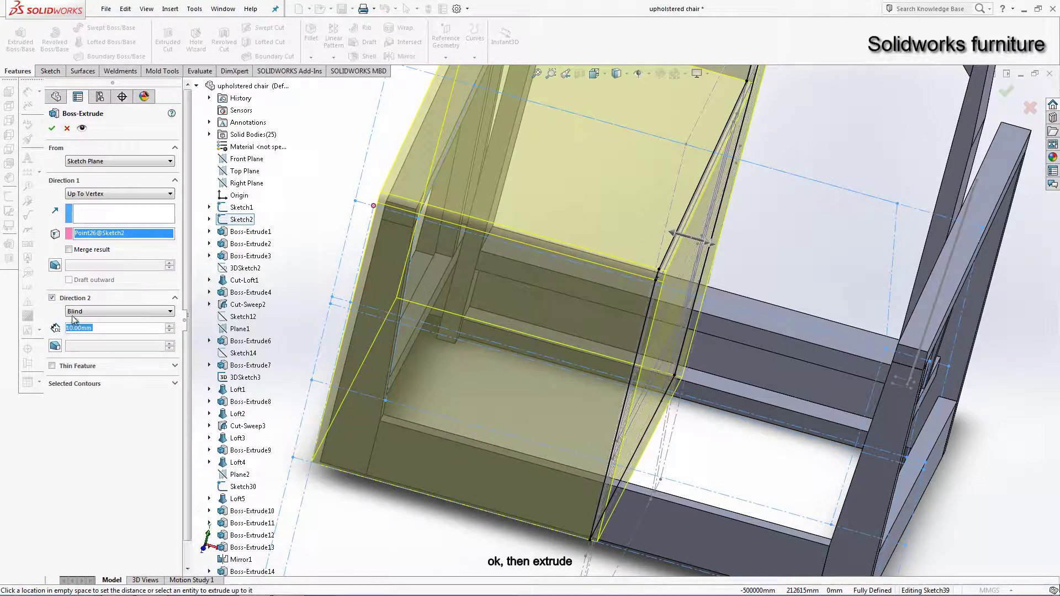
click(74, 316)
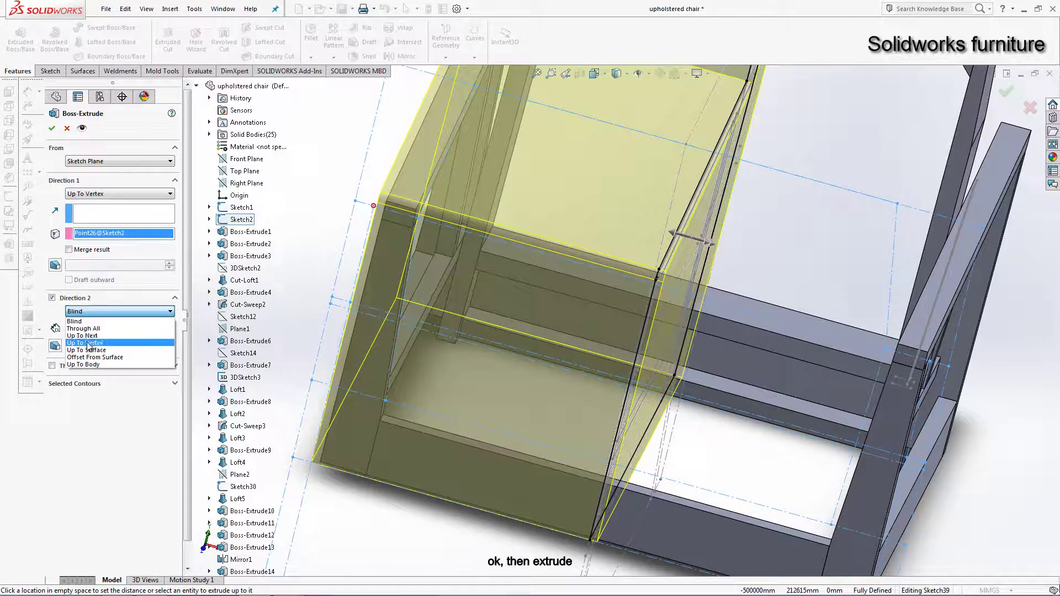
click(88, 343)
middle_drag(937, 368, 960, 358)
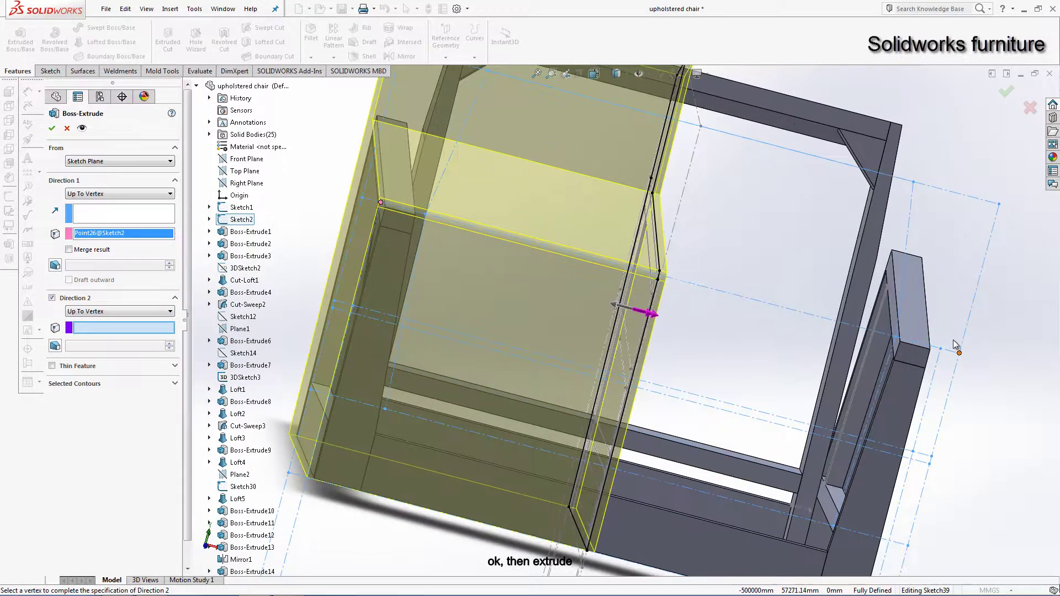
click(959, 354)
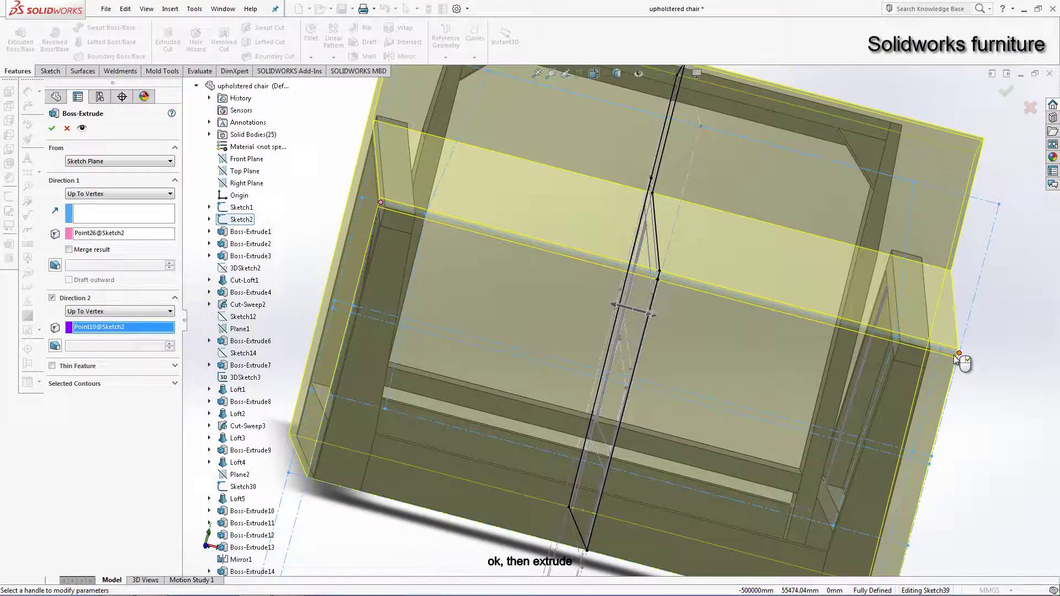
click(958, 356)
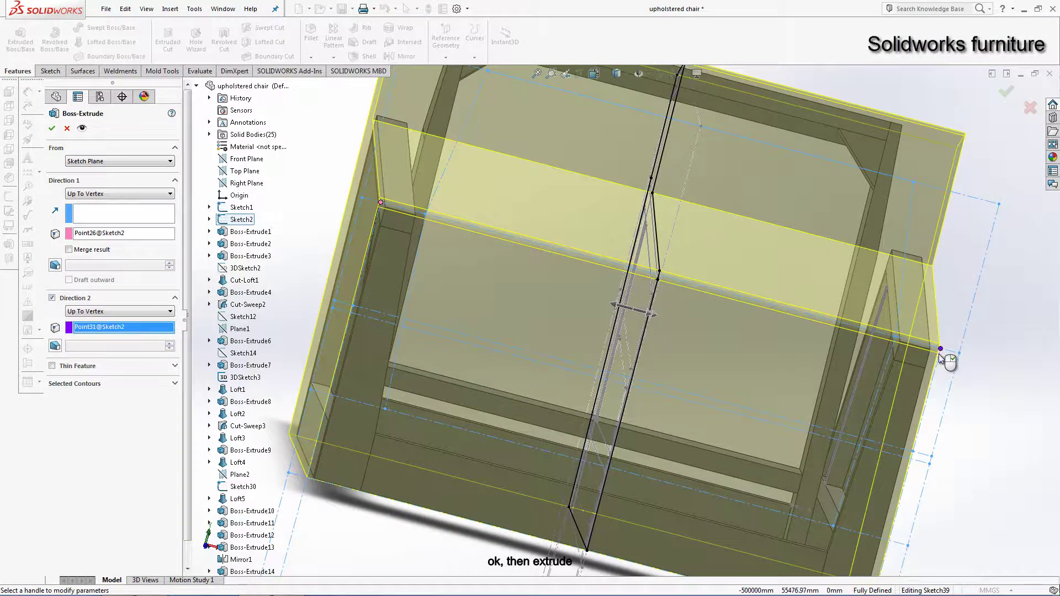
mouse_move(942, 355)
middle_down()
mouse_move(922, 381)
mouse_move(400, 245)
middle_up()
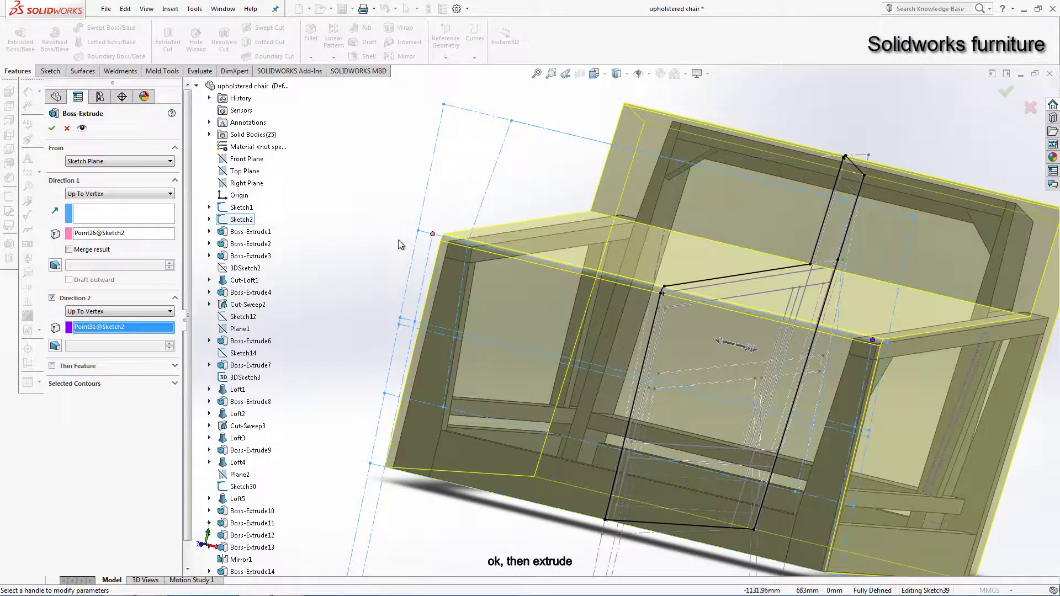
click(51, 128)
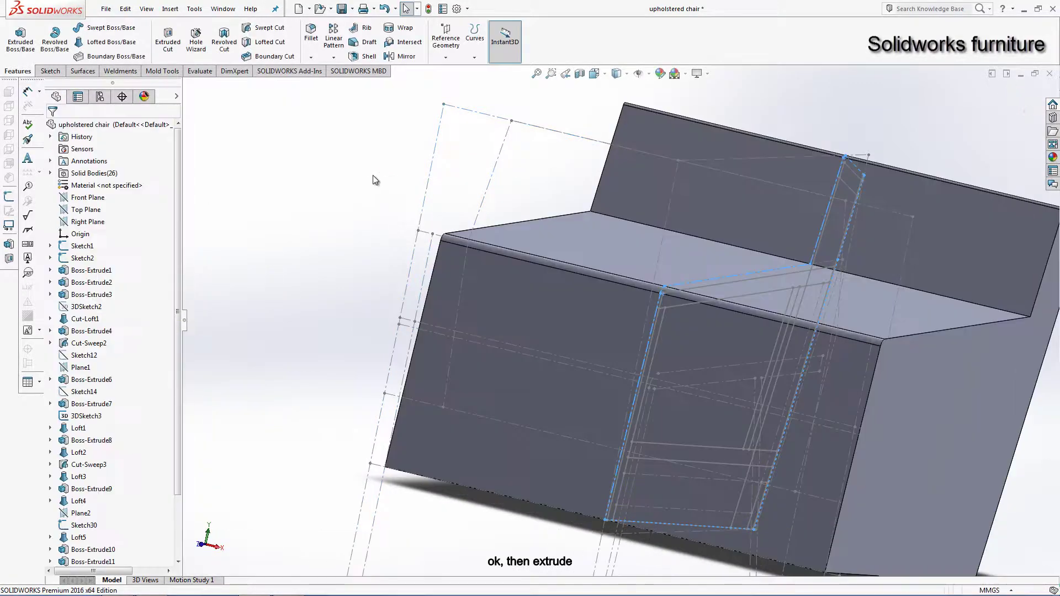
Step: Switch to Front view, zoom and orbit, then select the seat block's front face
mouse_move(655, 289)
middle_down()
mouse_move(693, 291)
mouse_move(661, 105)
mouse_move(600, 97)
middle_up()
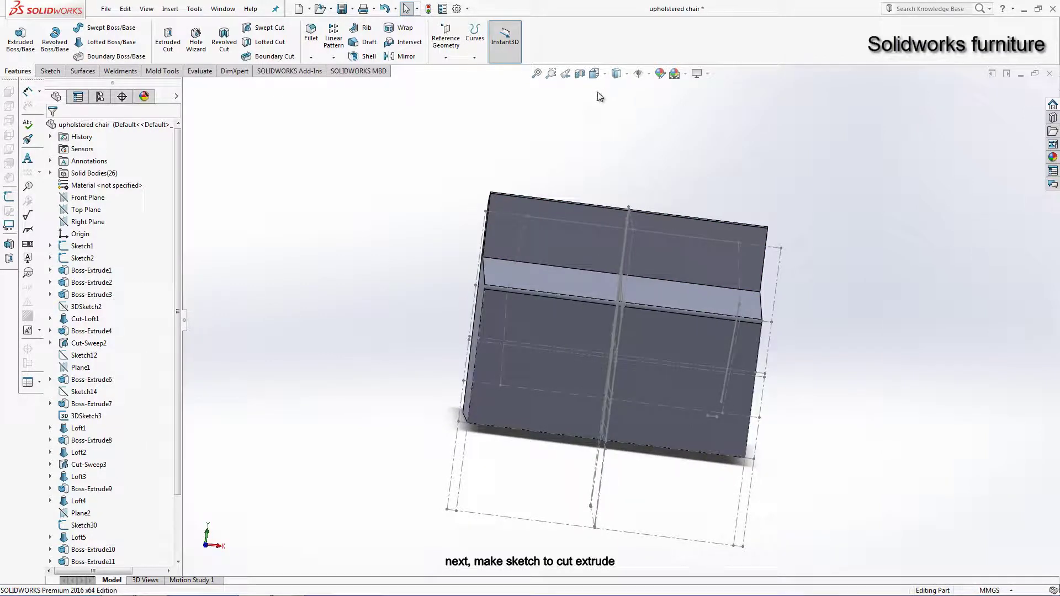
click(601, 74)
click(631, 254)
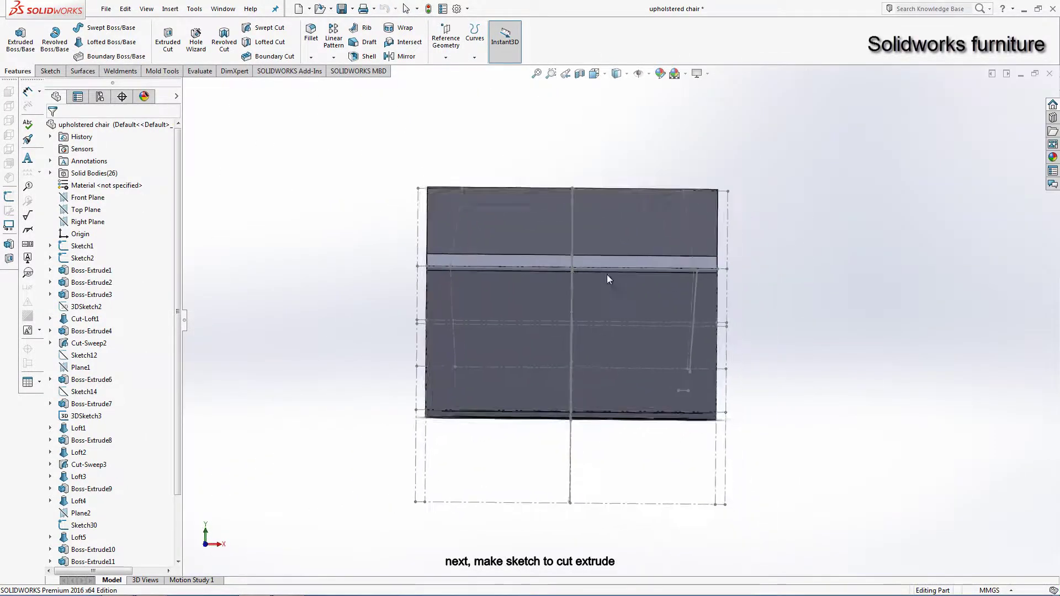
scroll(471, 268, down, 2)
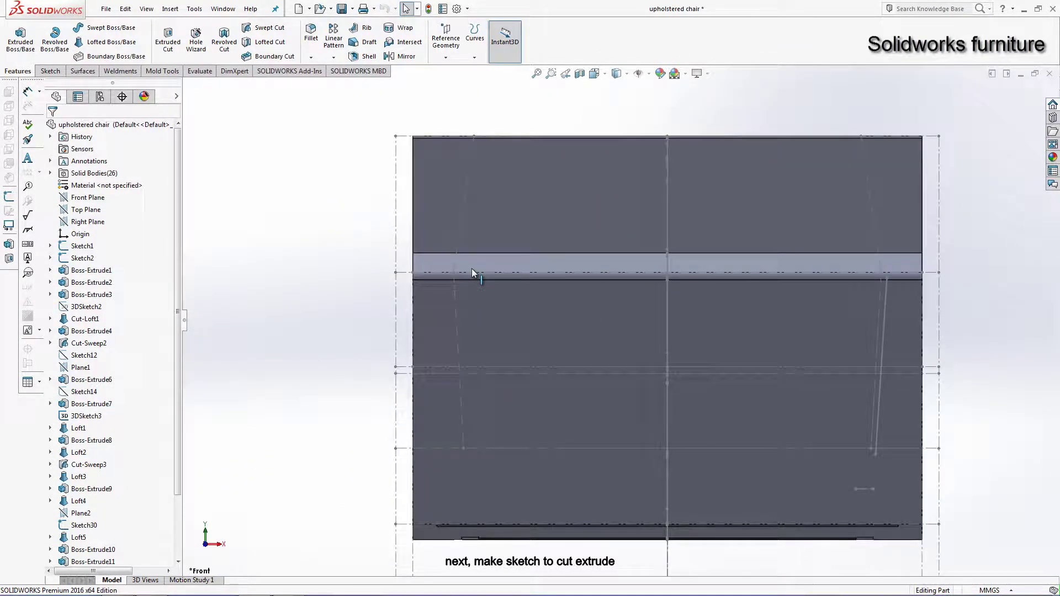
middle_drag(471, 268, 483, 267)
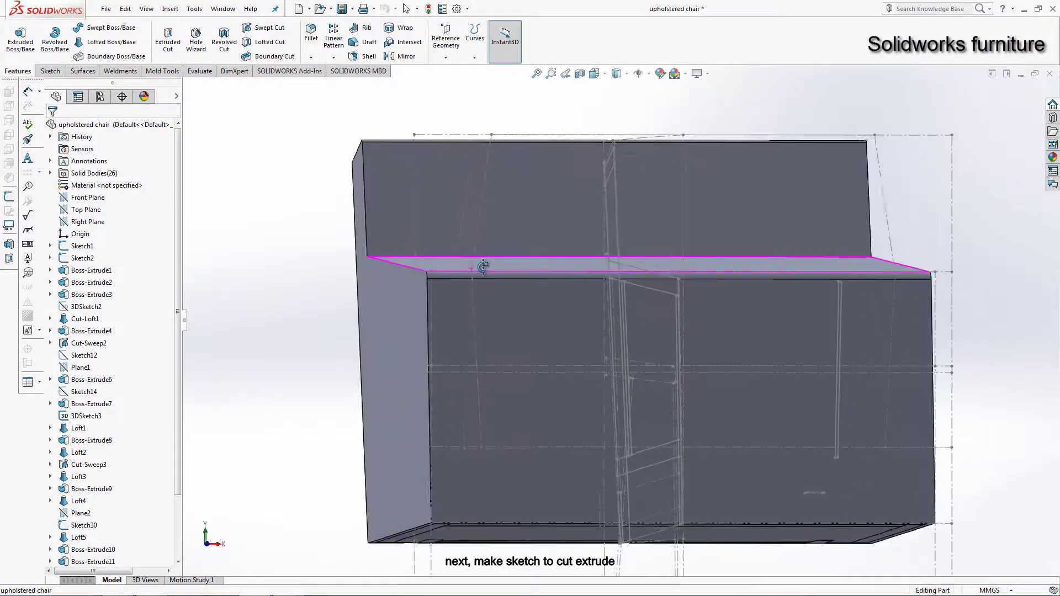
click(509, 297)
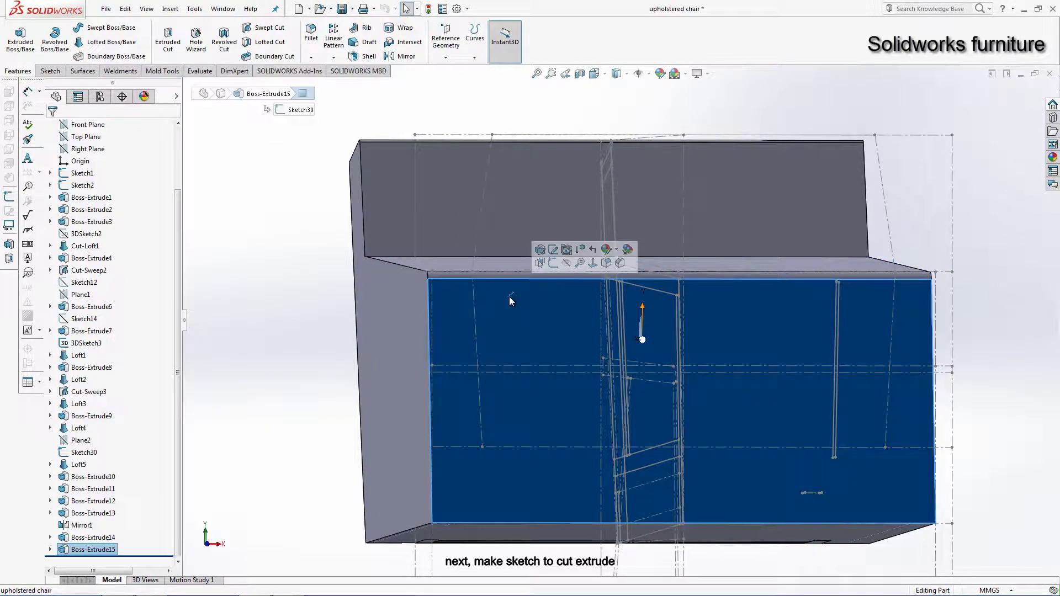
Step: Start a new sketch on the seat block's front face
click(552, 263)
middle_drag(497, 359, 436, 373)
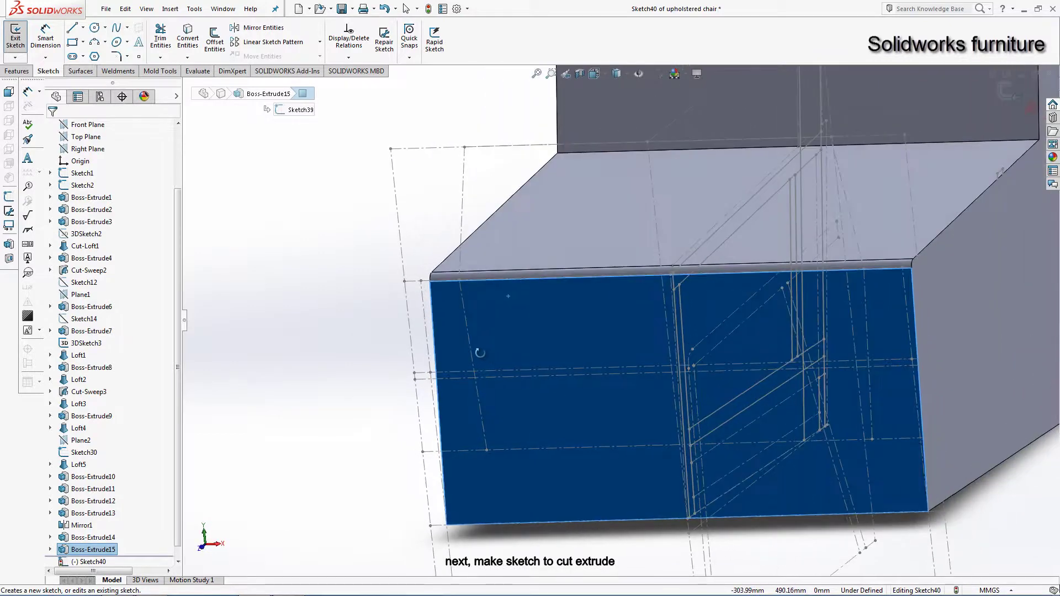
scroll(469, 312, down, 2)
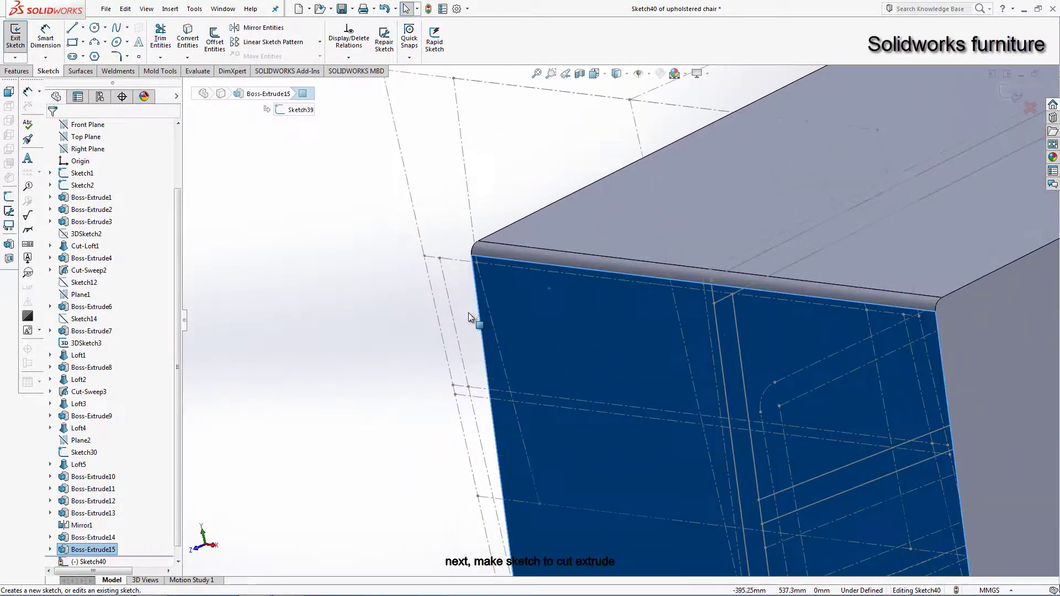
scroll(469, 312, down, 2)
scroll(468, 312, down, 2)
click(214, 82)
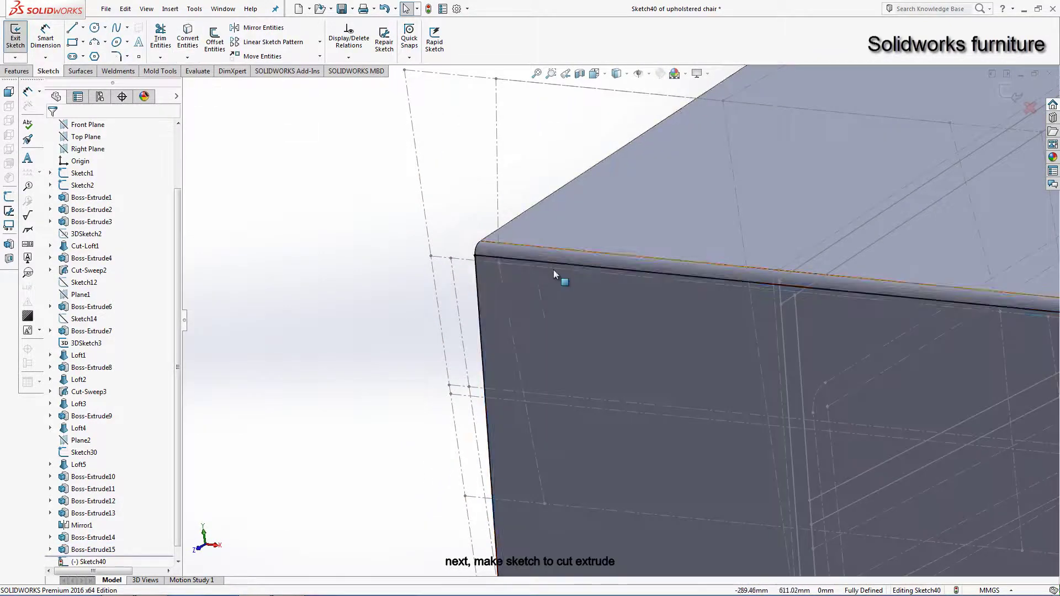
Step: Convert Sketch2's Line14, Line15 and Line12 into the sketch and view it from the front
click(188, 38)
click(509, 319)
scroll(576, 372, up, 2)
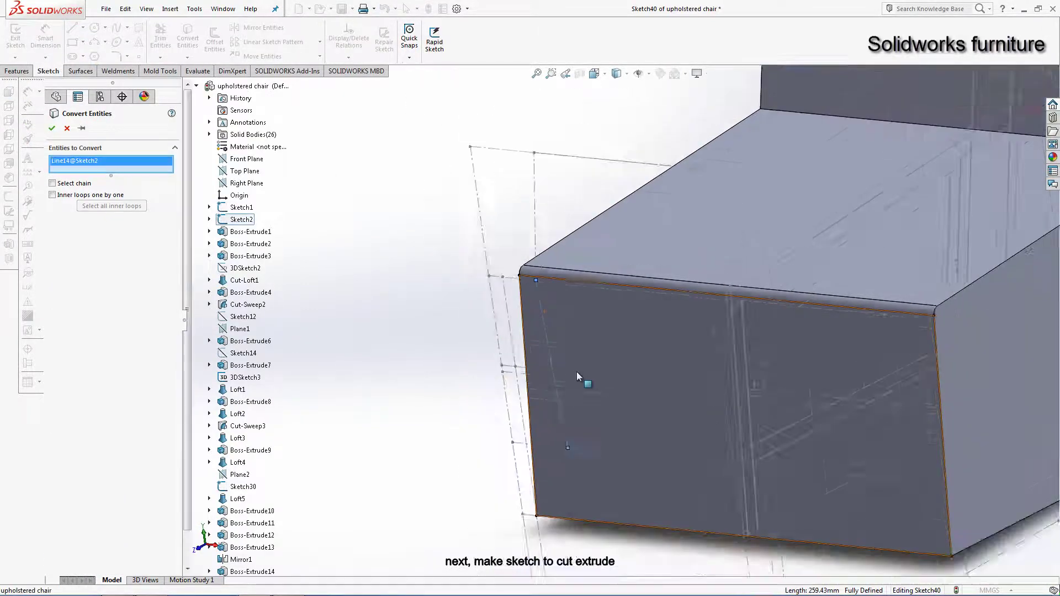
scroll(799, 392, up, 2)
scroll(840, 336, up, 2)
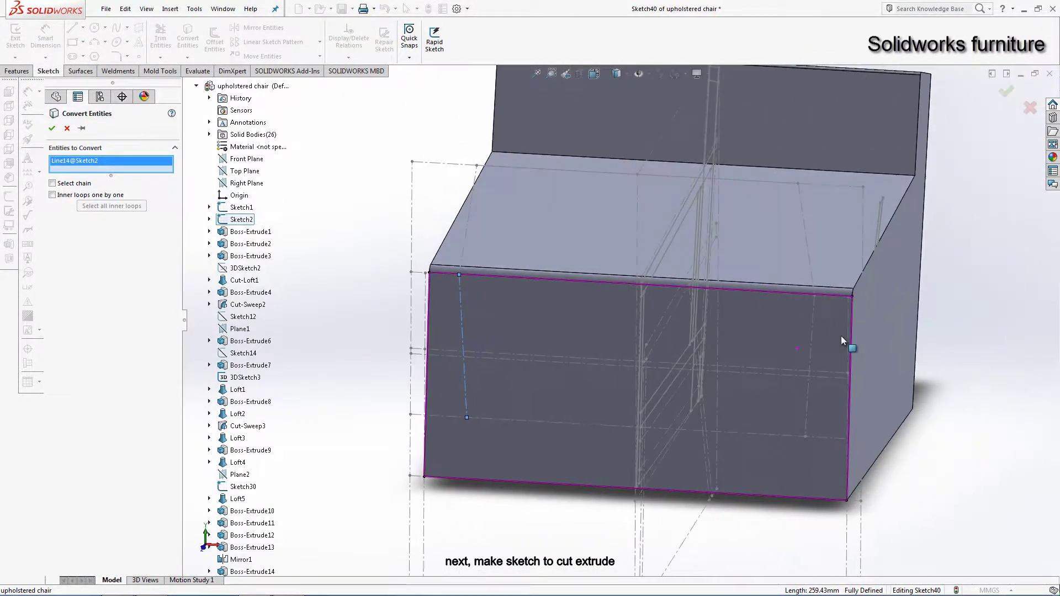
click(812, 332)
click(788, 435)
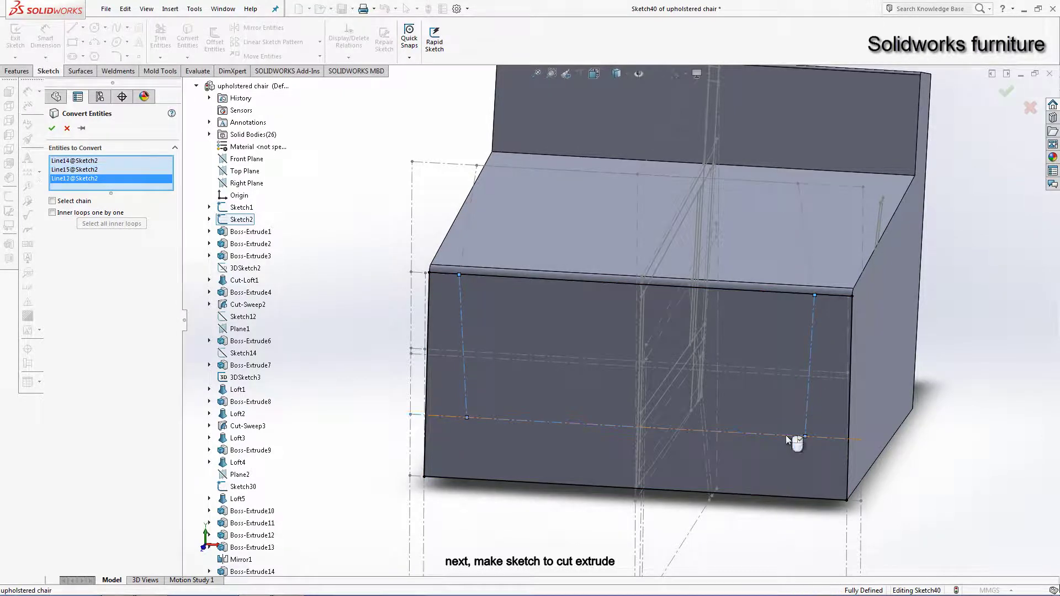
click(50, 129)
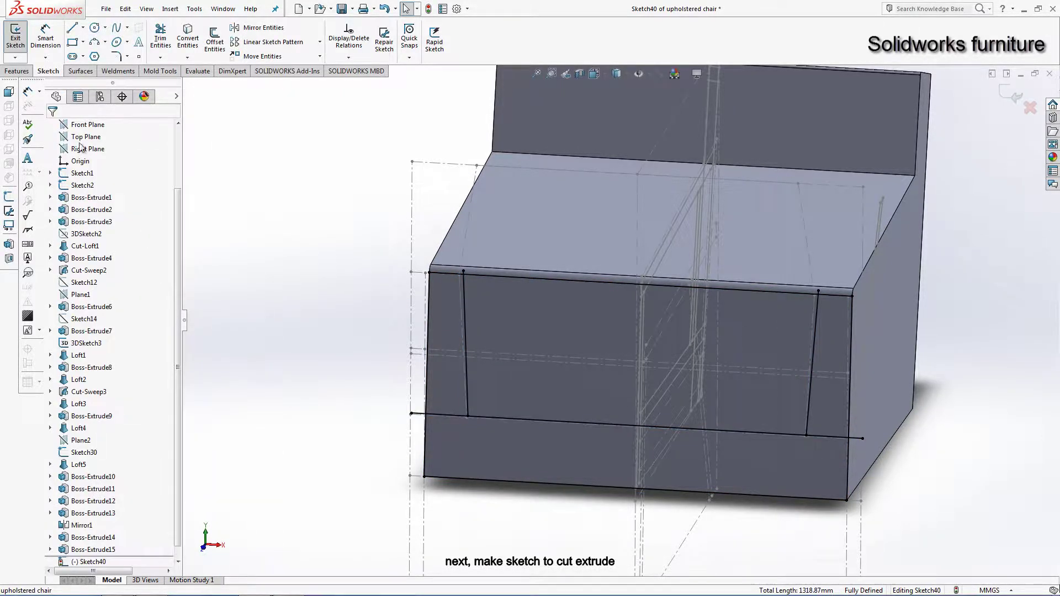
key(space)
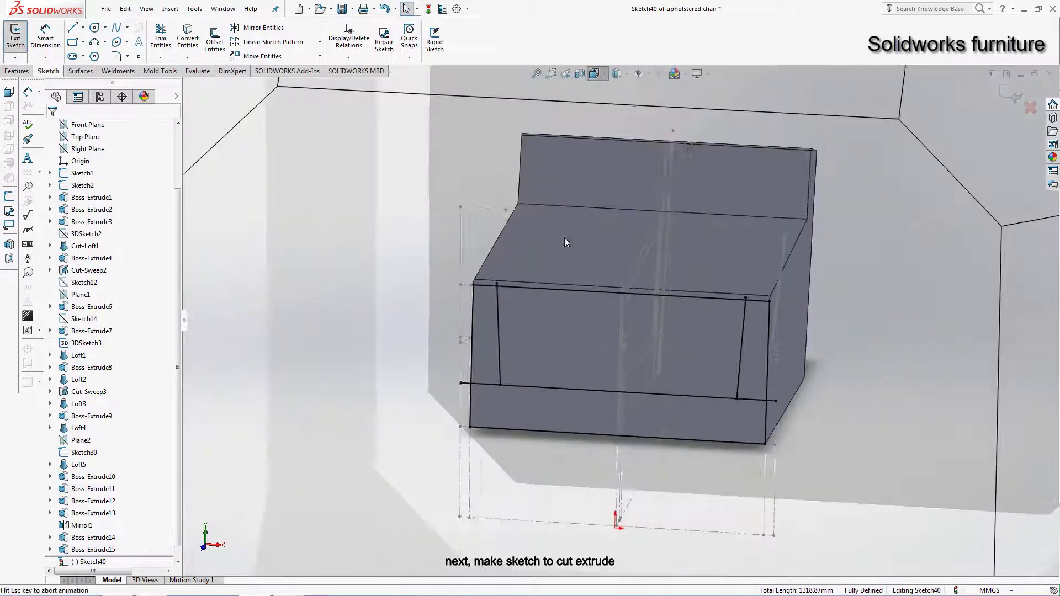
click(535, 326)
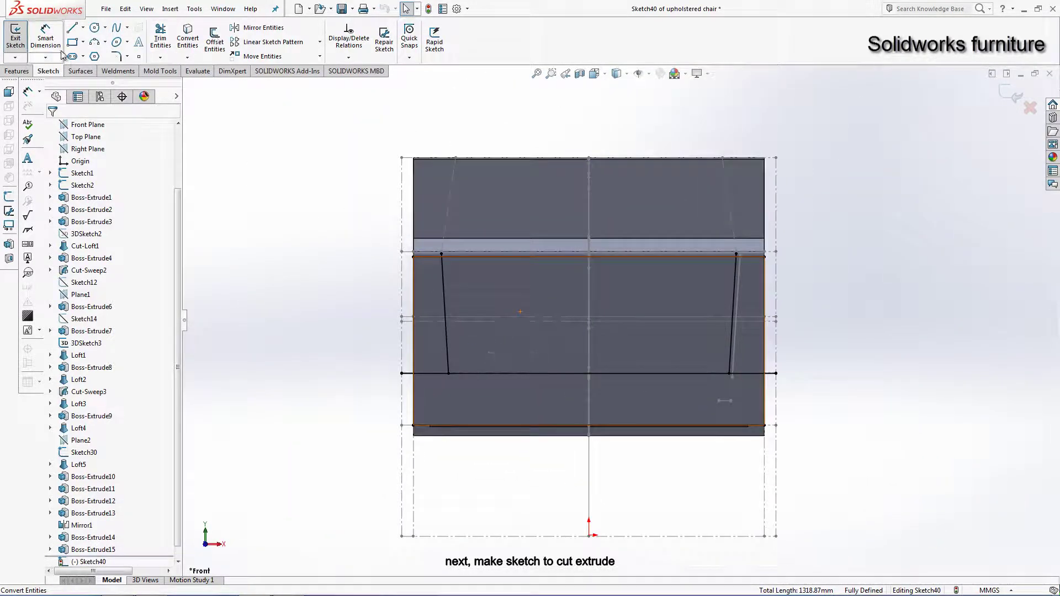
click(159, 38)
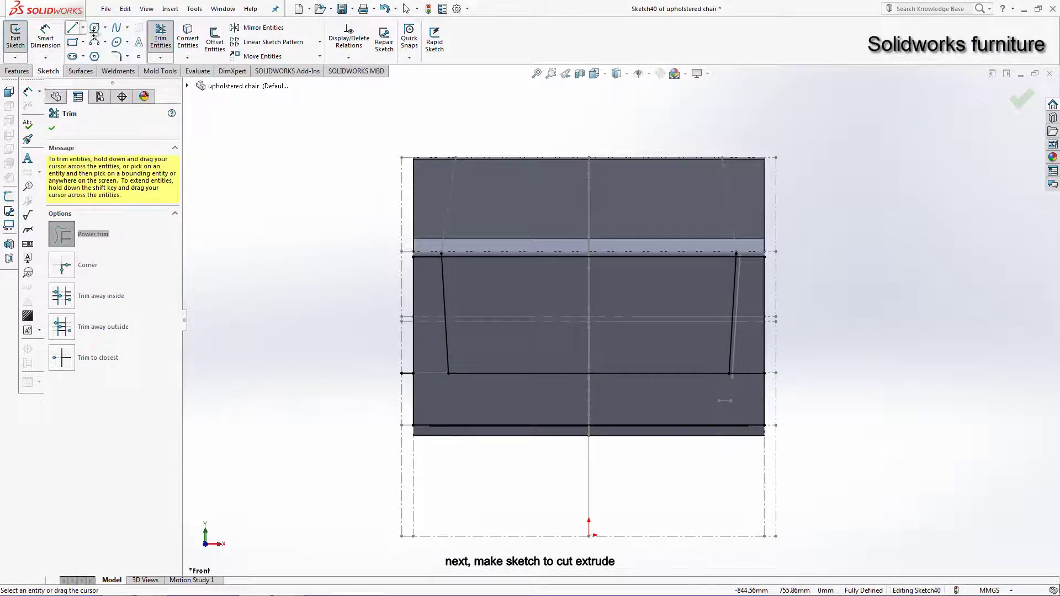
Step: Trim the left slanted line's overshoot above the seat's top edge
scroll(472, 261, down, 1)
scroll(461, 252, down, 2)
scroll(461, 252, down, 2)
scroll(451, 264, down, 2)
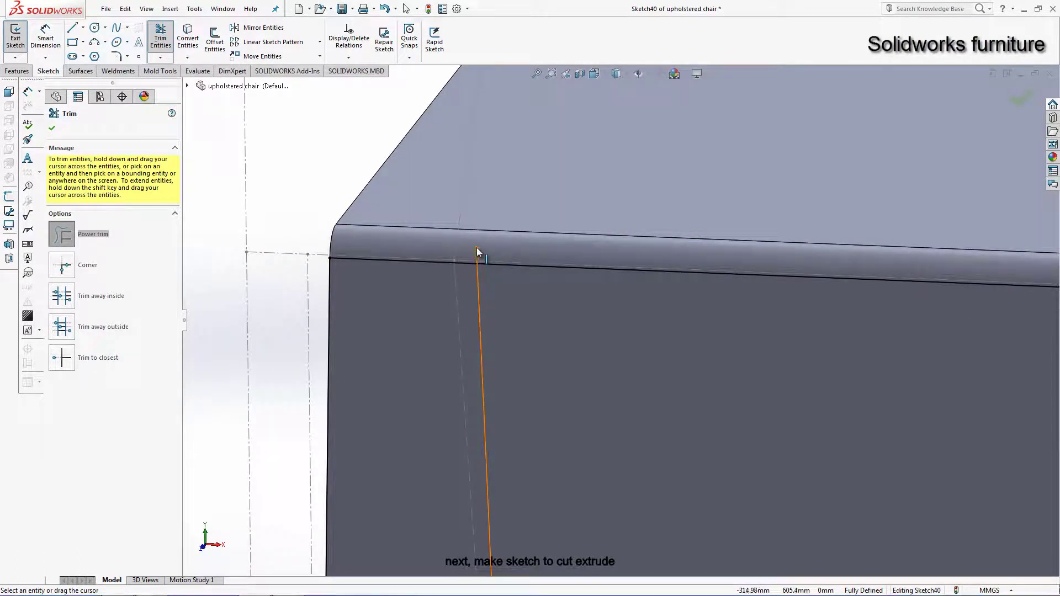
click(476, 248)
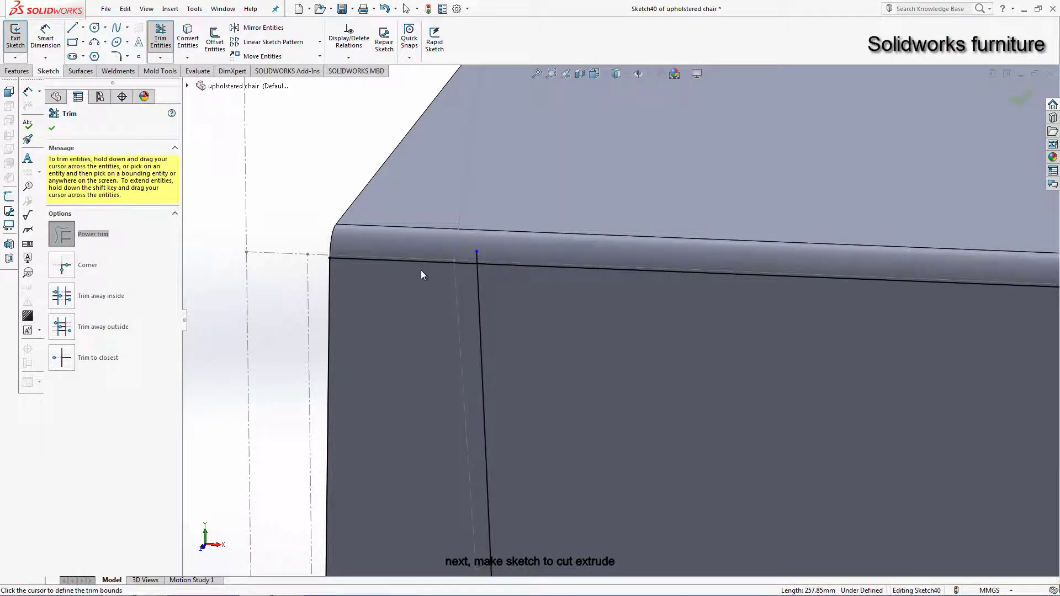
key(Escape)
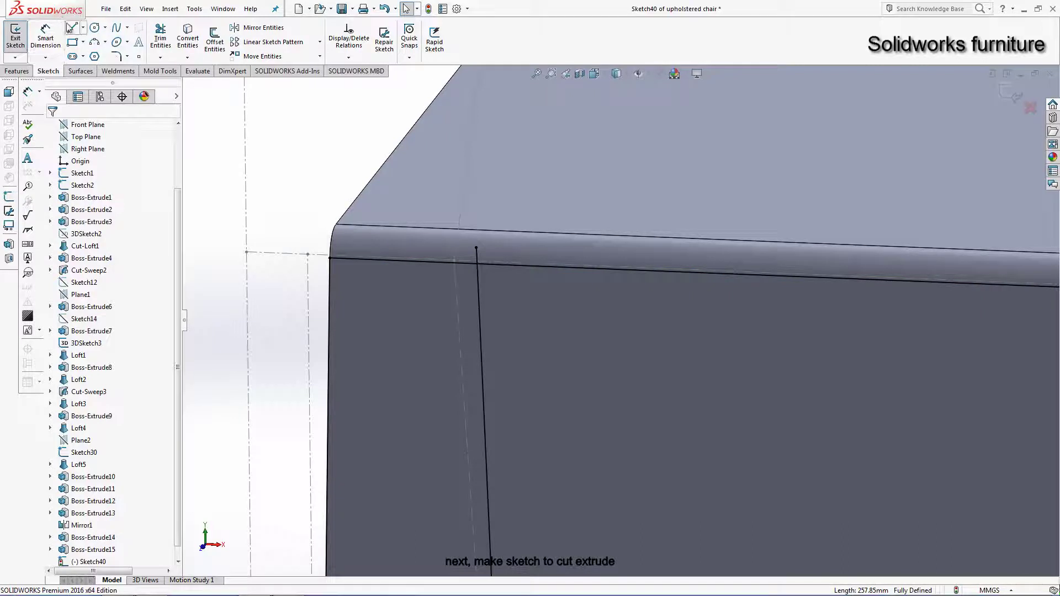
Step: Draw a line from the seat's top edge to the block's outer corner
click(70, 27)
click(476, 248)
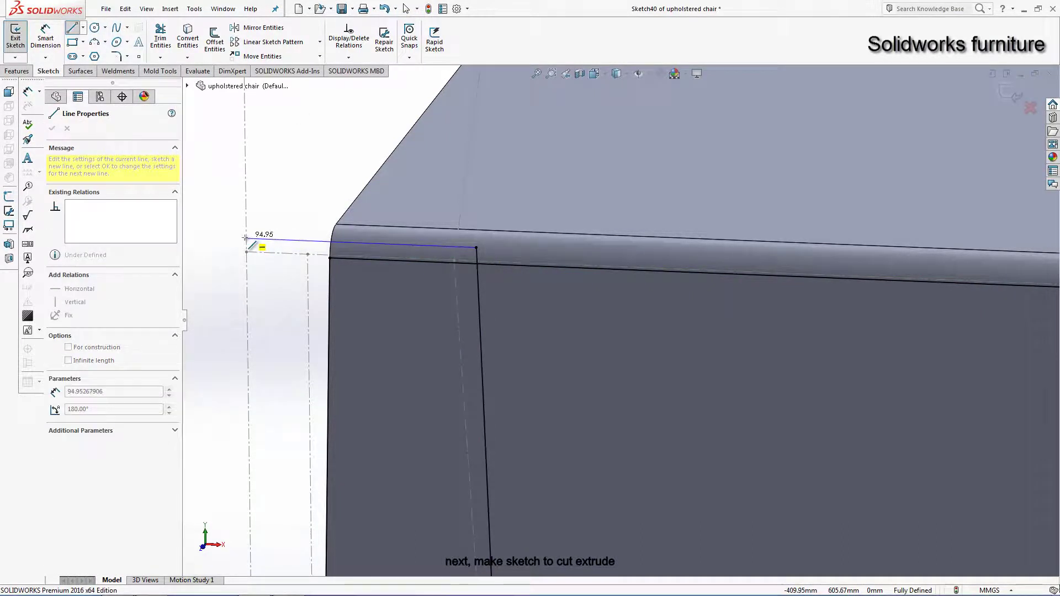
scroll(343, 272, up, 3)
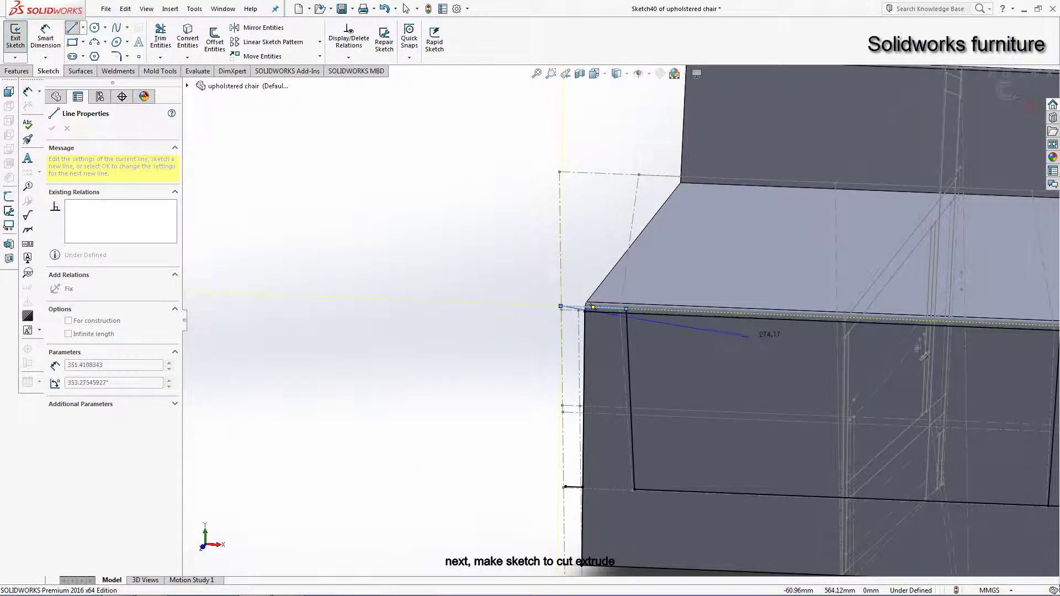
scroll(627, 315, up, 2)
key(Escape)
key(Escape)
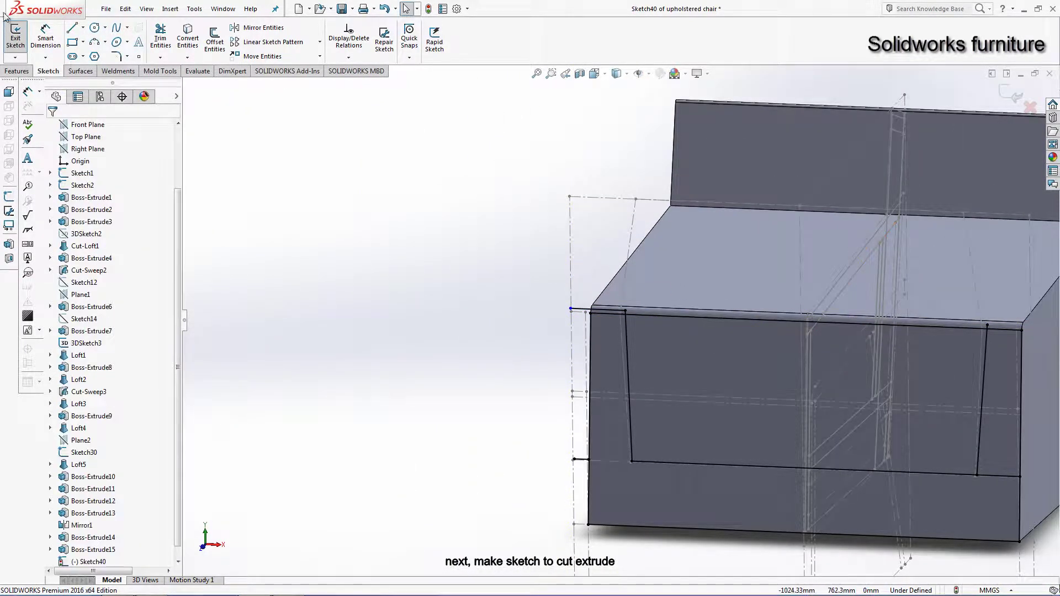
Step: Check the tapered profile's corner point, switch to a top-down view, and exit Sketch40
click(71, 26)
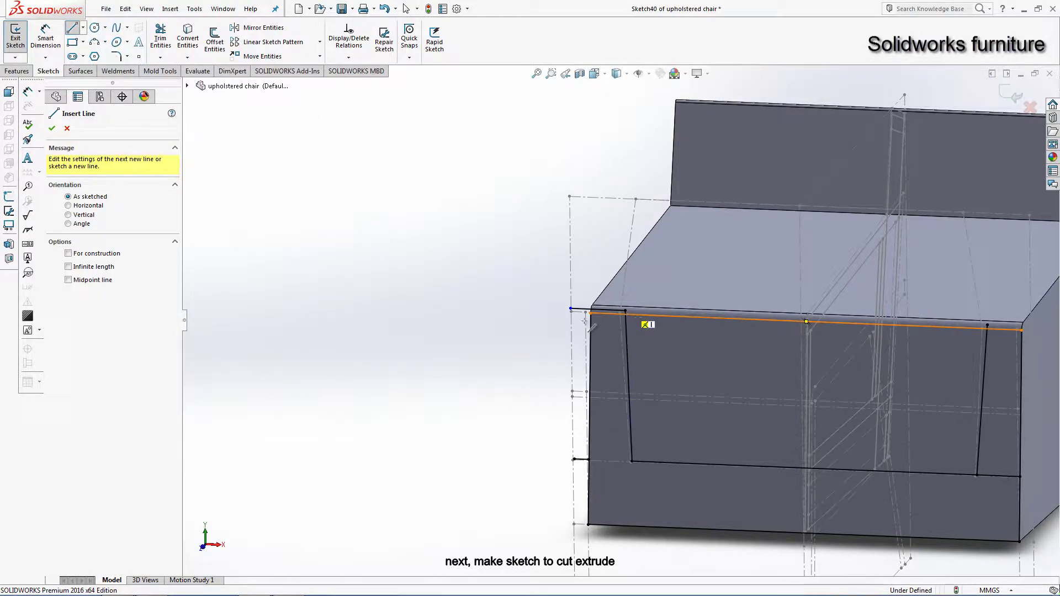
key(Escape)
click(912, 322)
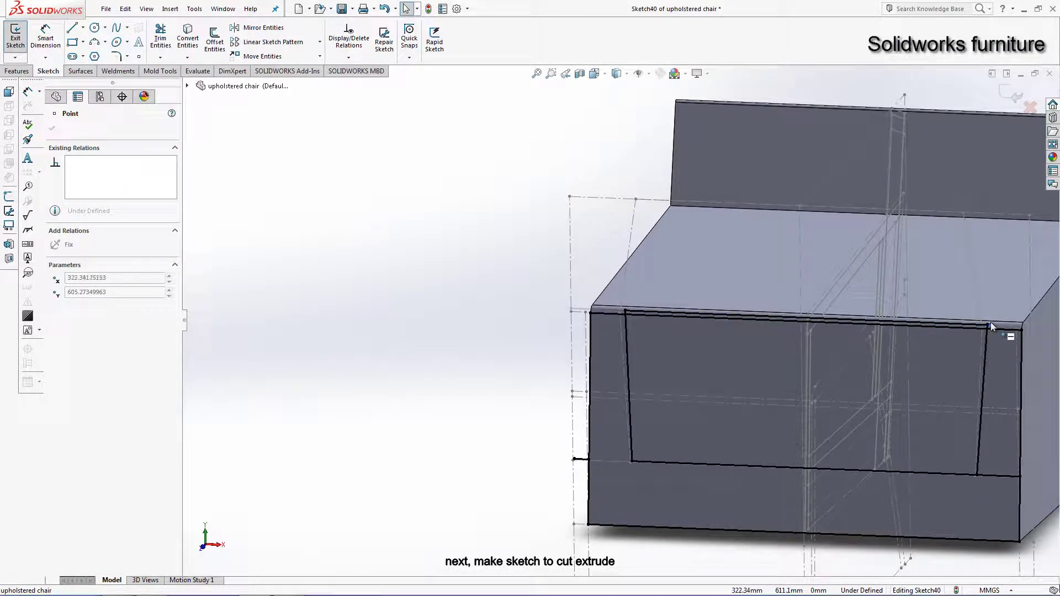
key(Escape)
scroll(947, 357, up, 3)
mouse_move(947, 356)
middle_down()
mouse_move(931, 290)
mouse_move(807, 344)
mouse_move(762, 303)
mouse_move(709, 220)
middle_up()
scroll(807, 344, down, 3)
scroll(771, 381, up, 3)
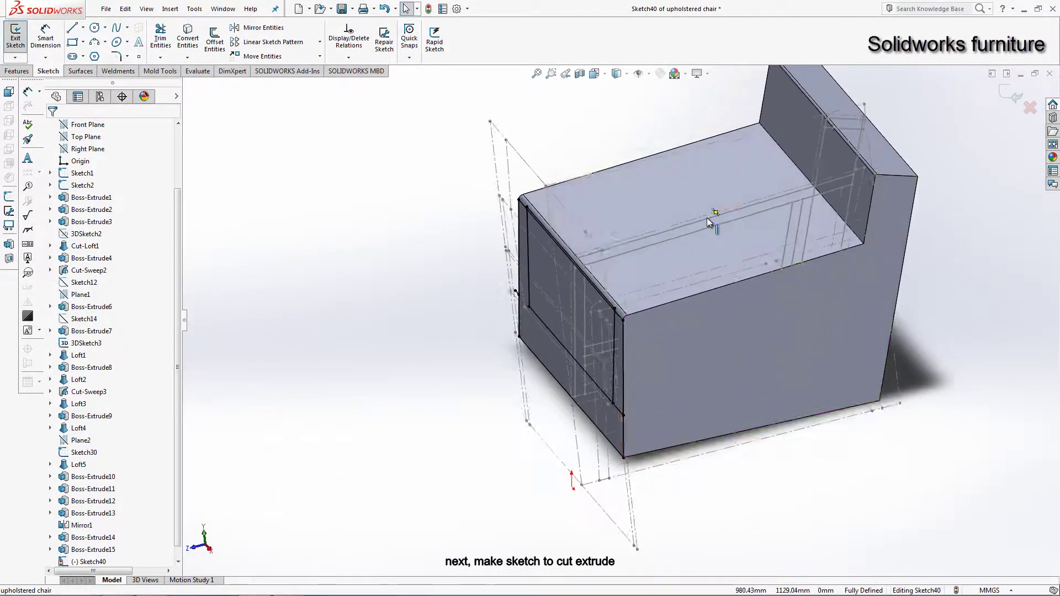
scroll(709, 220, down, 2)
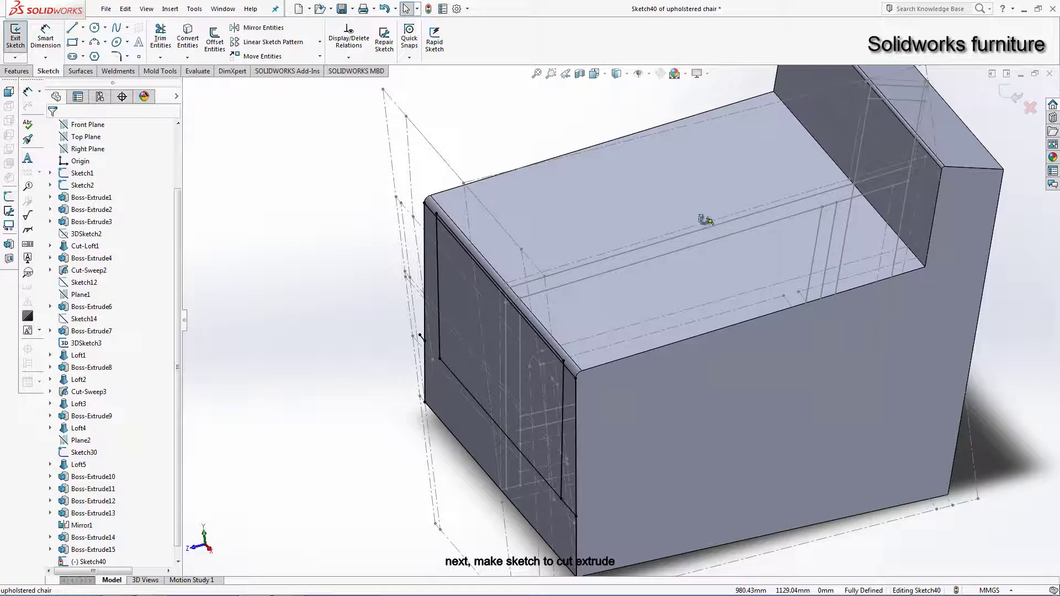
key(ctrl+8)
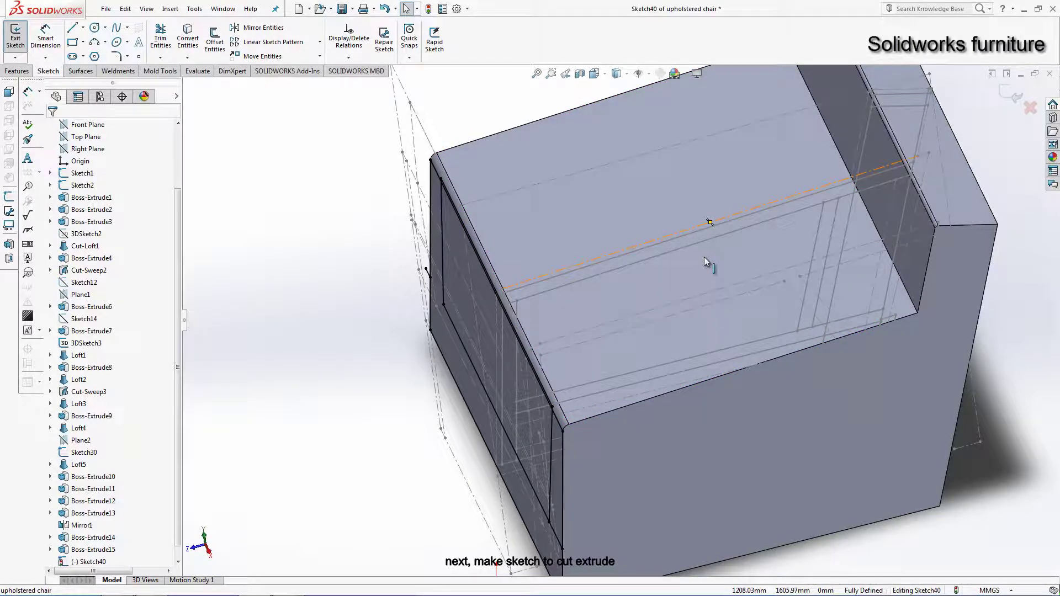
click(1015, 95)
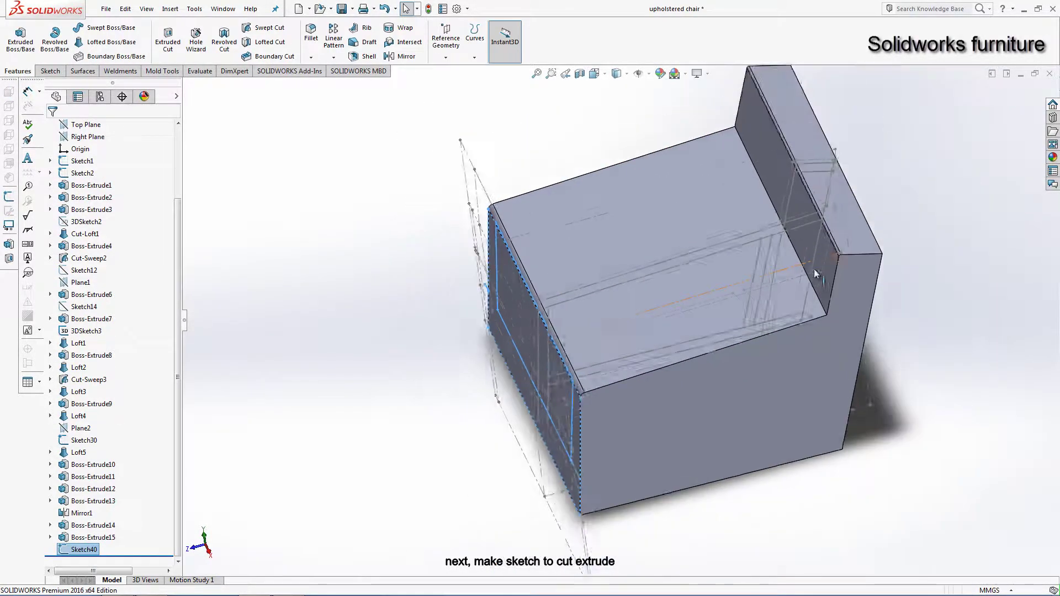
Step: Start a new sketch, Sketch41, on the Right Plane
click(438, 299)
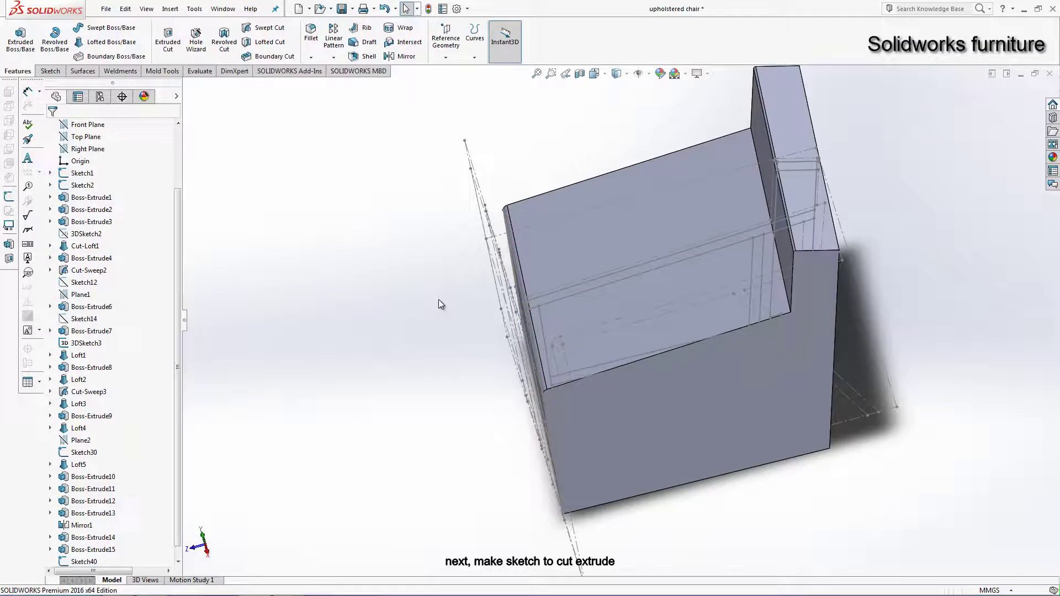
scroll(86, 217, up, 2)
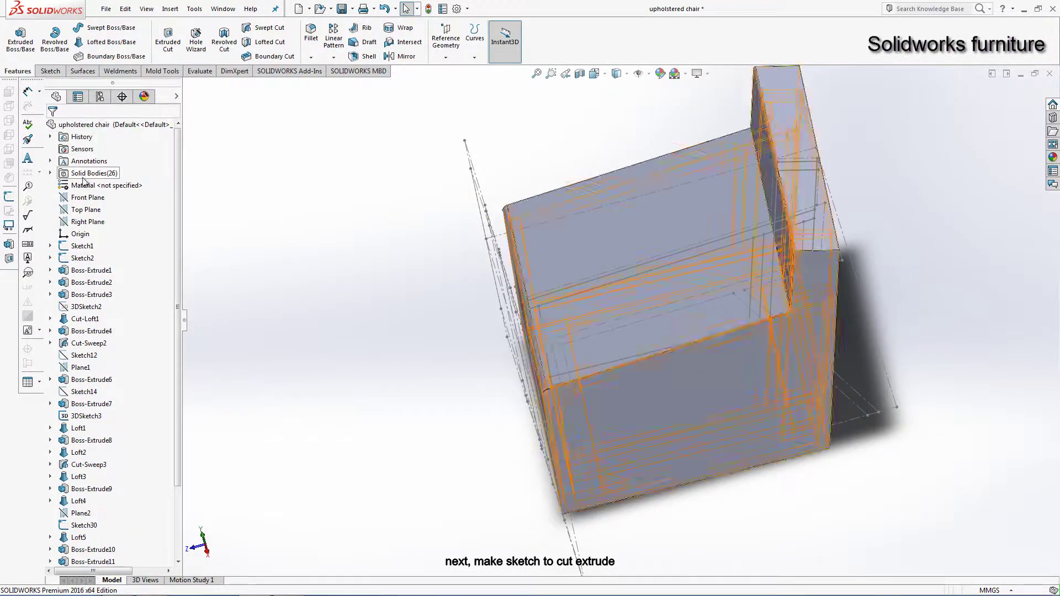
click(88, 221)
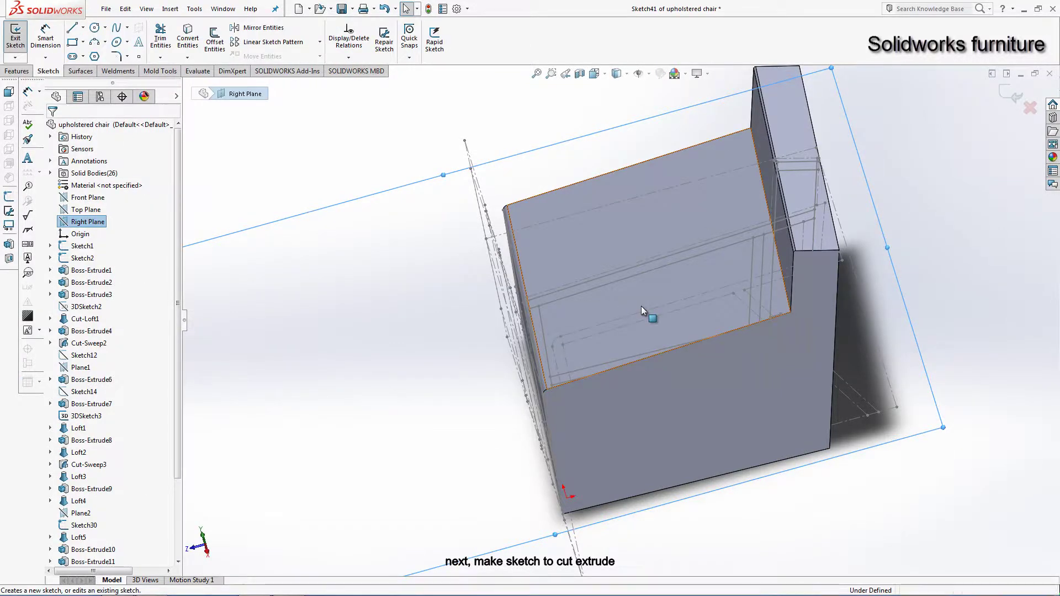
middle_drag(641, 306, 583, 316)
scroll(577, 319, down, 3)
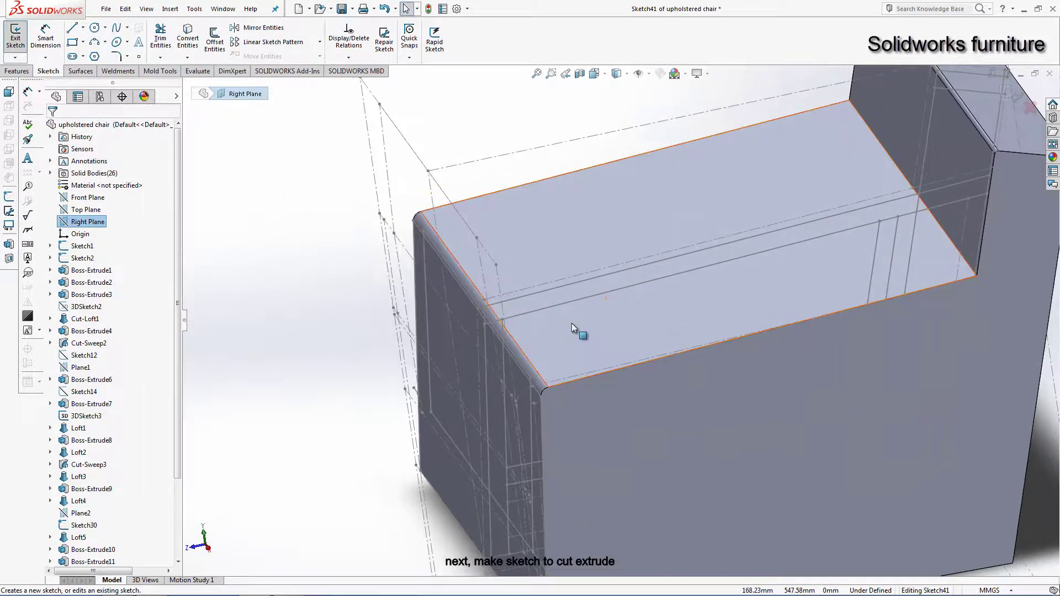
Step: Select Line15 and Line12 of Sketch1 for conversion, removing Line27@Sketch3 from the list
click(187, 38)
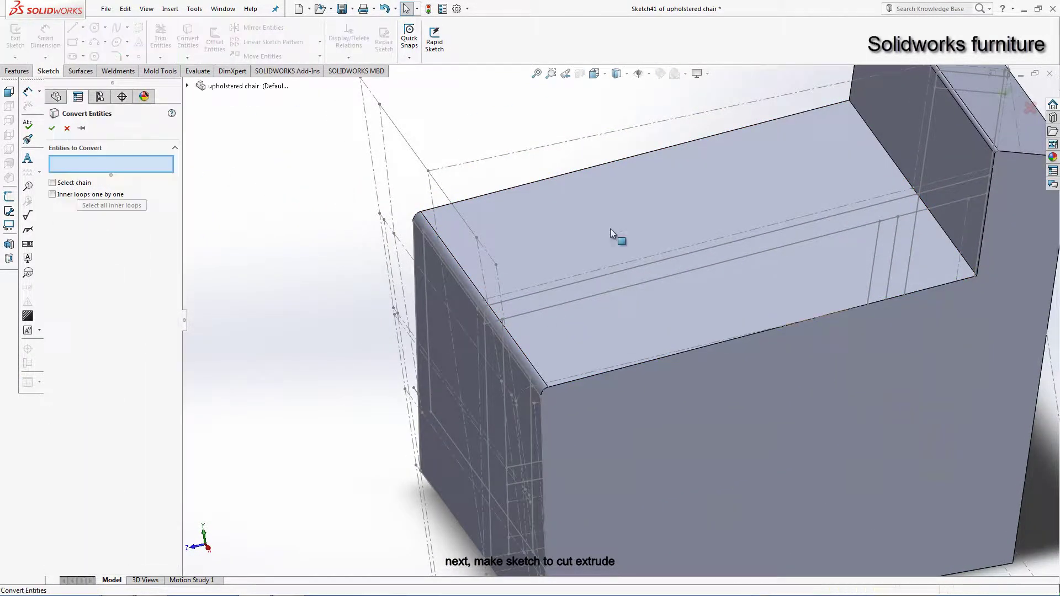
click(604, 275)
scroll(873, 194, down, 3)
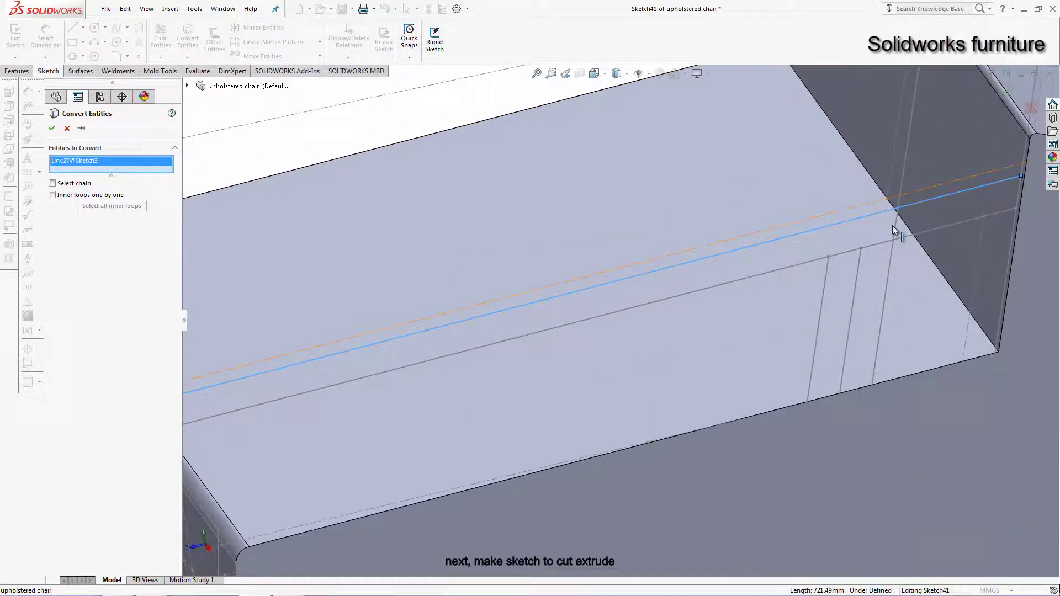
click(883, 241)
scroll(883, 240, up, 3)
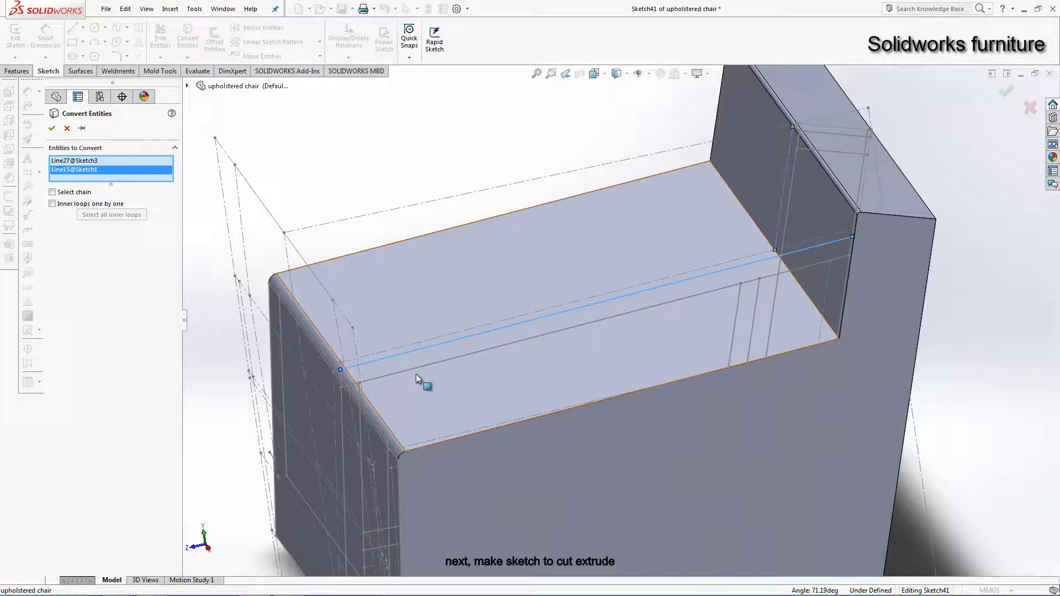
click(99, 160)
key(Delete)
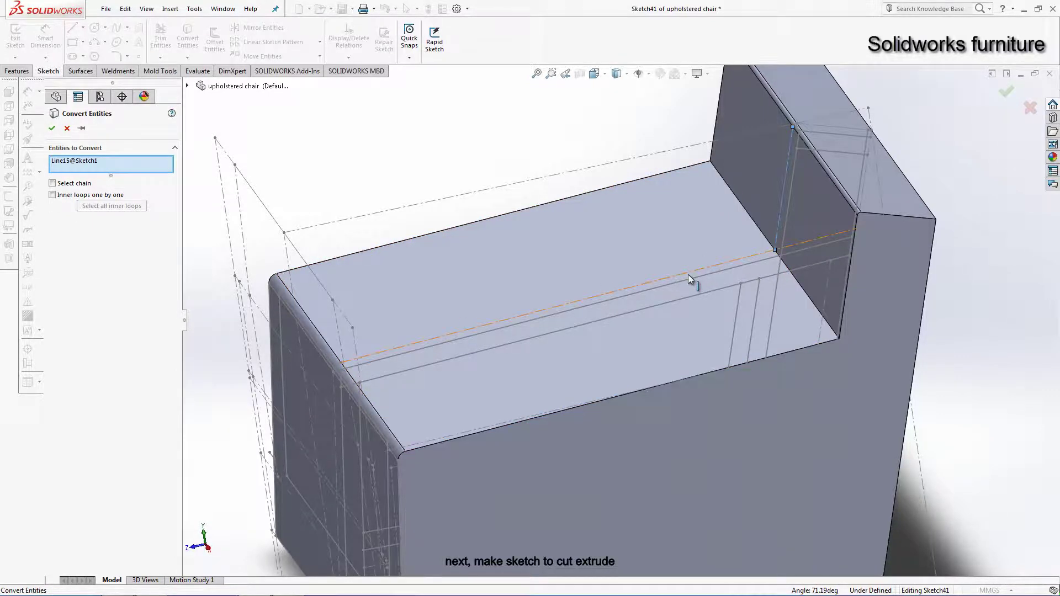
click(688, 274)
Step: Check the seat front corner, then confirm converting the two Sketch1 lines
scroll(688, 273, up, 1)
mouse_move(697, 331)
middle_down()
mouse_move(488, 416)
mouse_move(574, 413)
middle_up()
scroll(488, 416, down, 3)
scroll(564, 408, down, 3)
scroll(574, 413, up, 1)
middle_drag(520, 364, 568, 350)
scroll(535, 355, up, 3)
scroll(566, 345, down, 3)
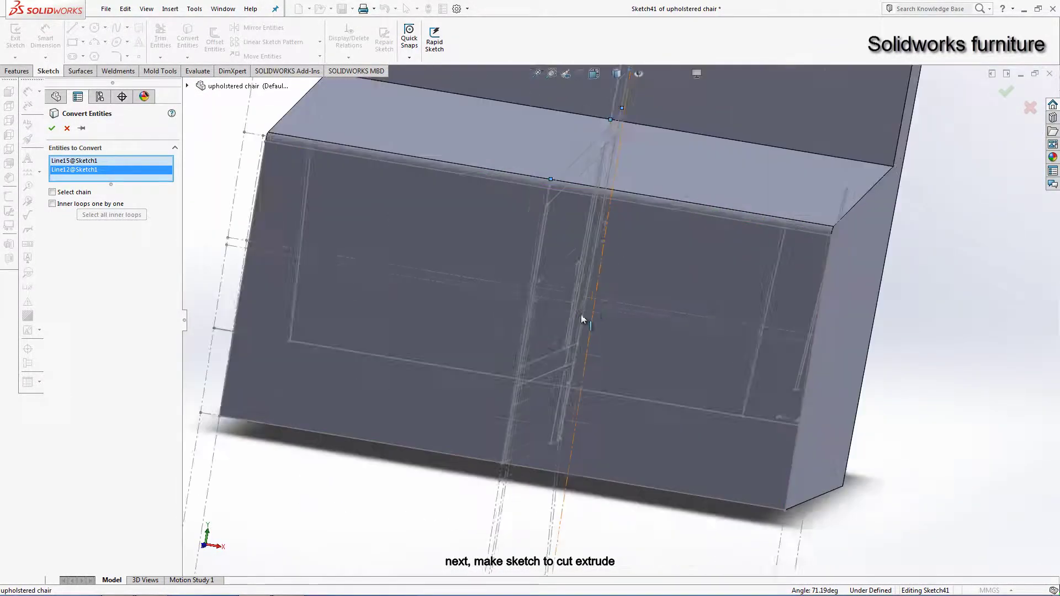
scroll(552, 326, down, 2)
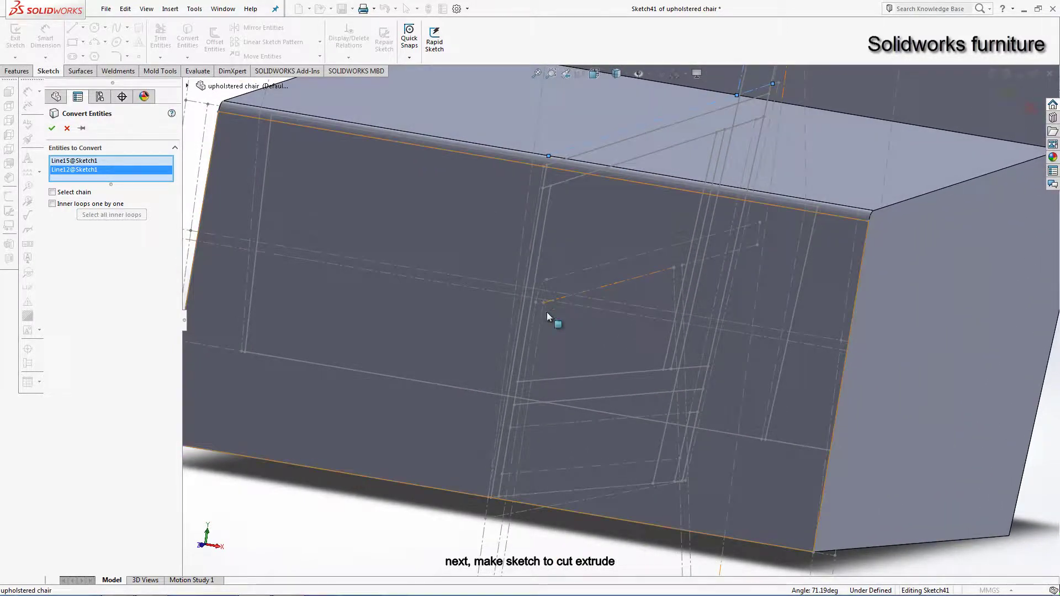
mouse_move(547, 313)
middle_down()
mouse_move(565, 307)
mouse_move(553, 316)
middle_up()
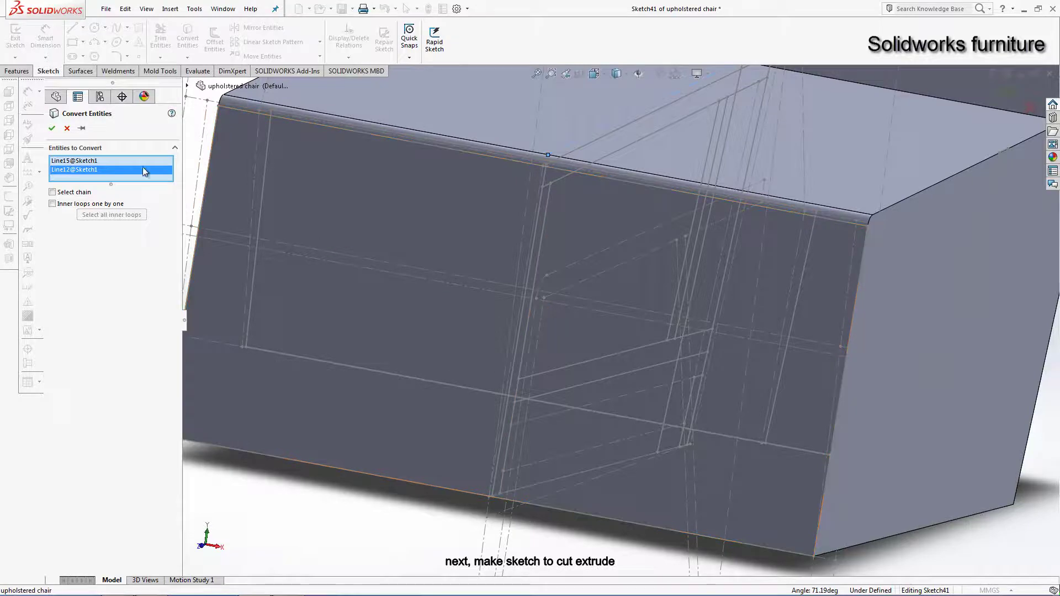
click(53, 128)
Step: Convert Line45@Sketch3 into Sketch41
scroll(386, 232, up, 5)
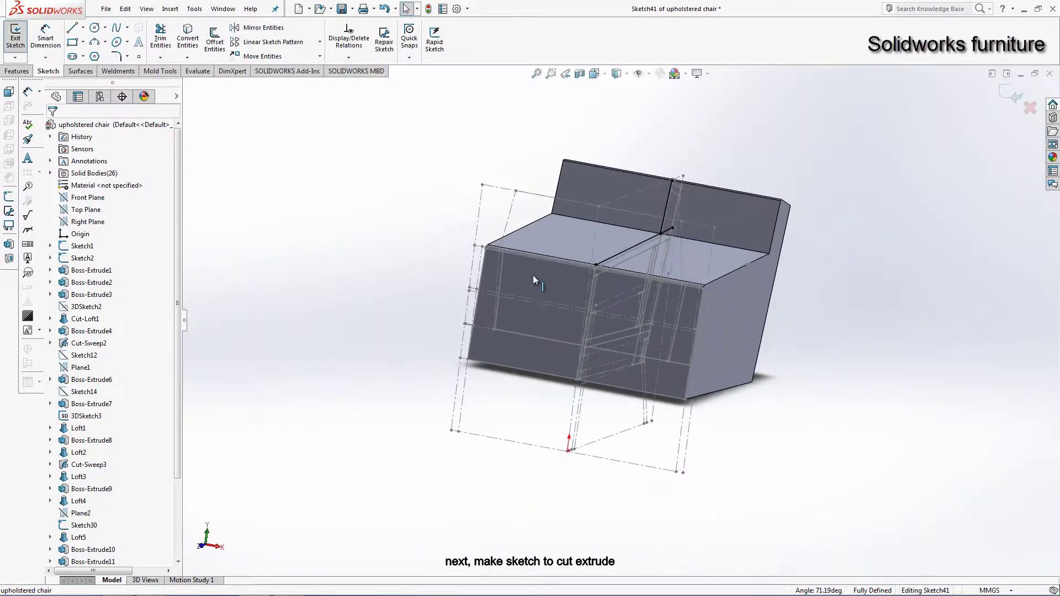
middle_drag(532, 275, 683, 227)
scroll(682, 227, down, 3)
scroll(531, 464, down, 3)
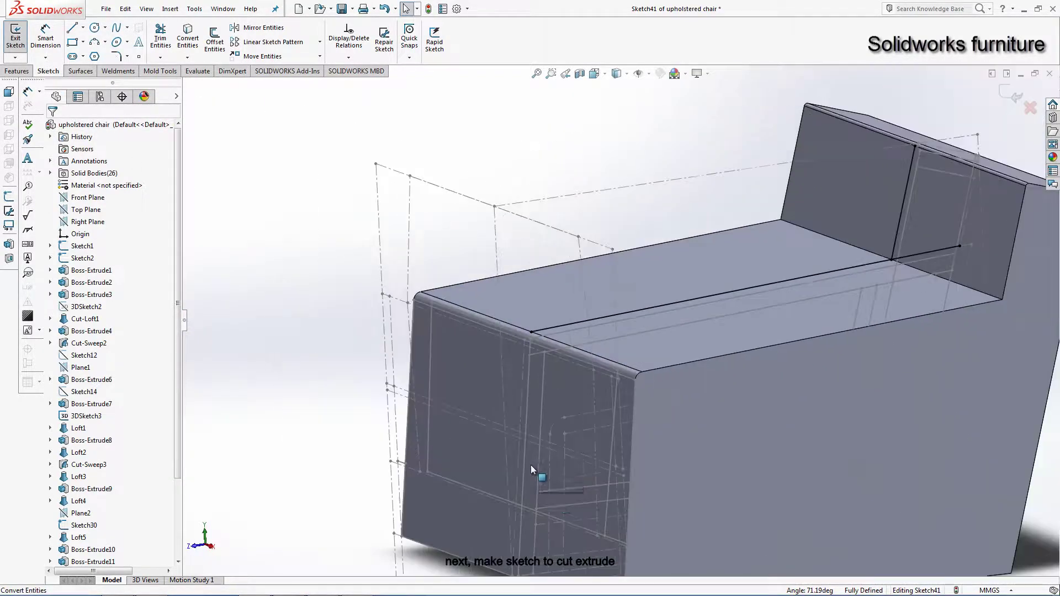
scroll(568, 512, down, 2)
scroll(568, 511, down, 3)
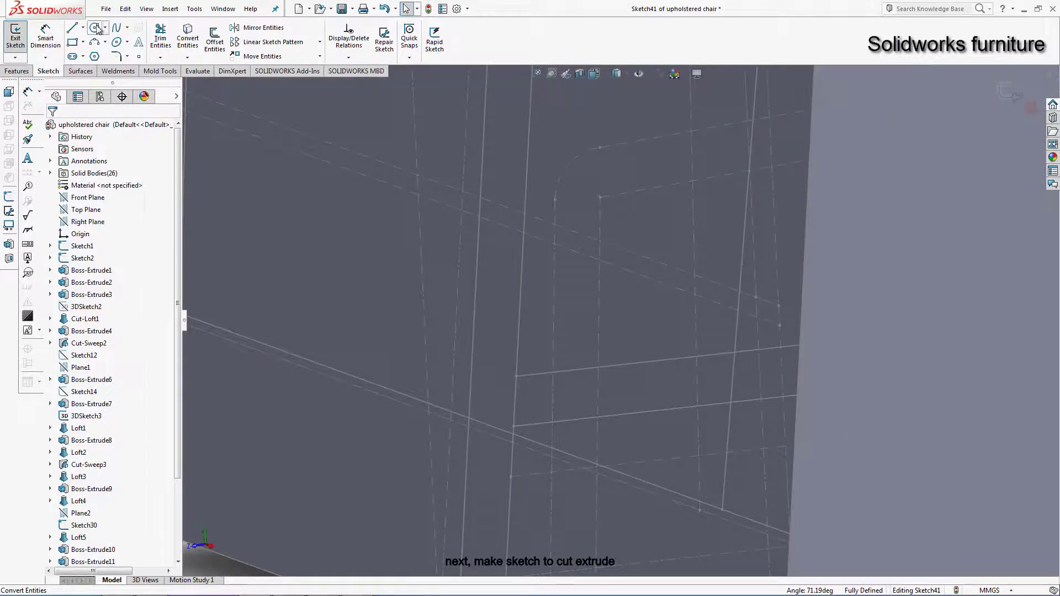
click(188, 39)
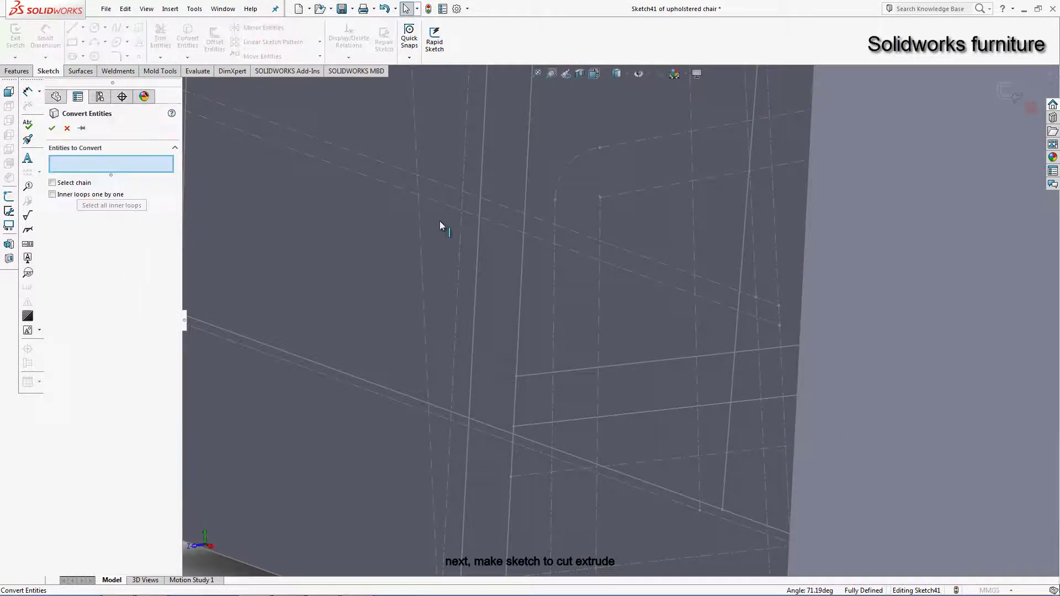
click(642, 415)
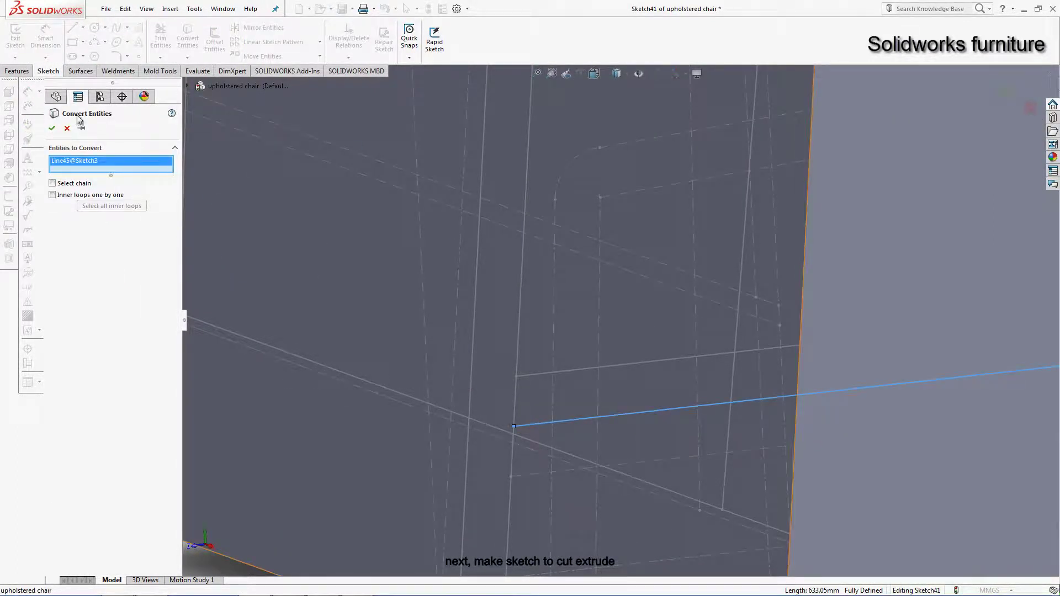
click(52, 128)
scroll(643, 354, up, 5)
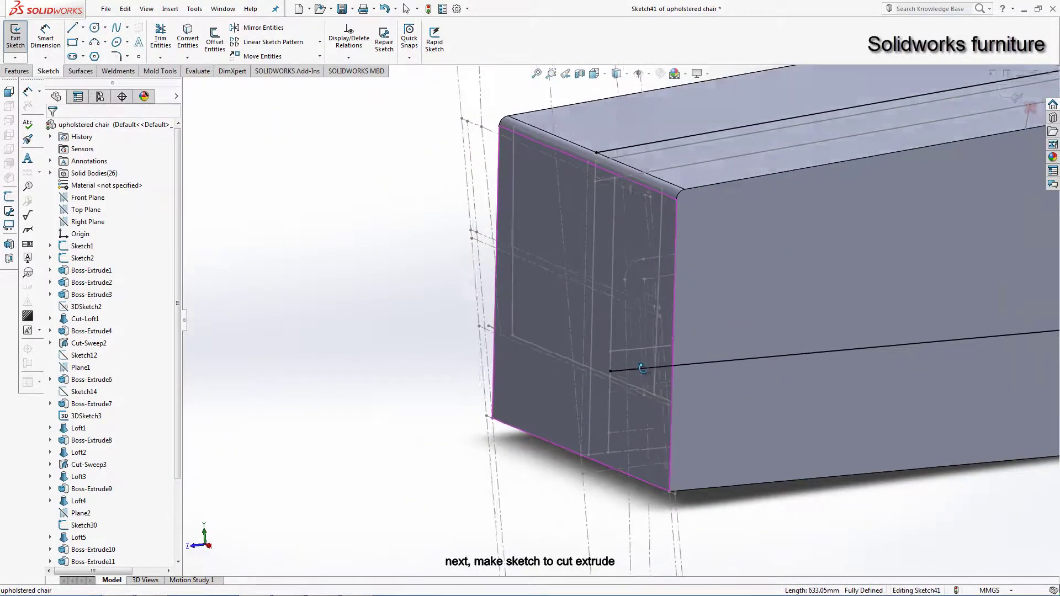
Step: Drag the converted line's left end onto the vertical line, undoing a conflicting Pierce relation
drag(593, 371, 575, 374)
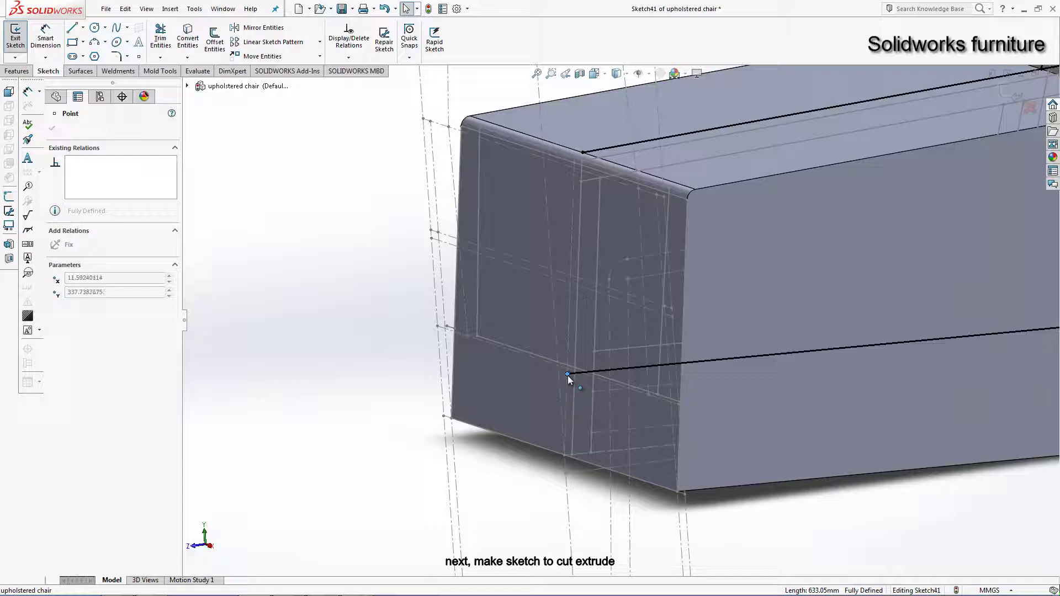
scroll(570, 376, down, 3)
scroll(571, 378, down, 3)
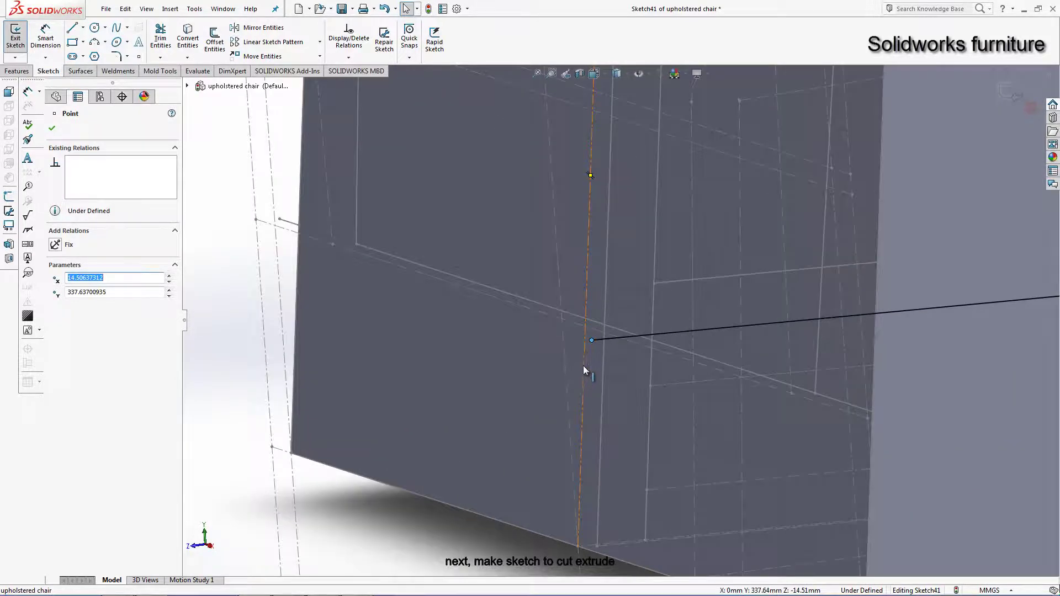
ctrl+click(583, 365)
click(58, 334)
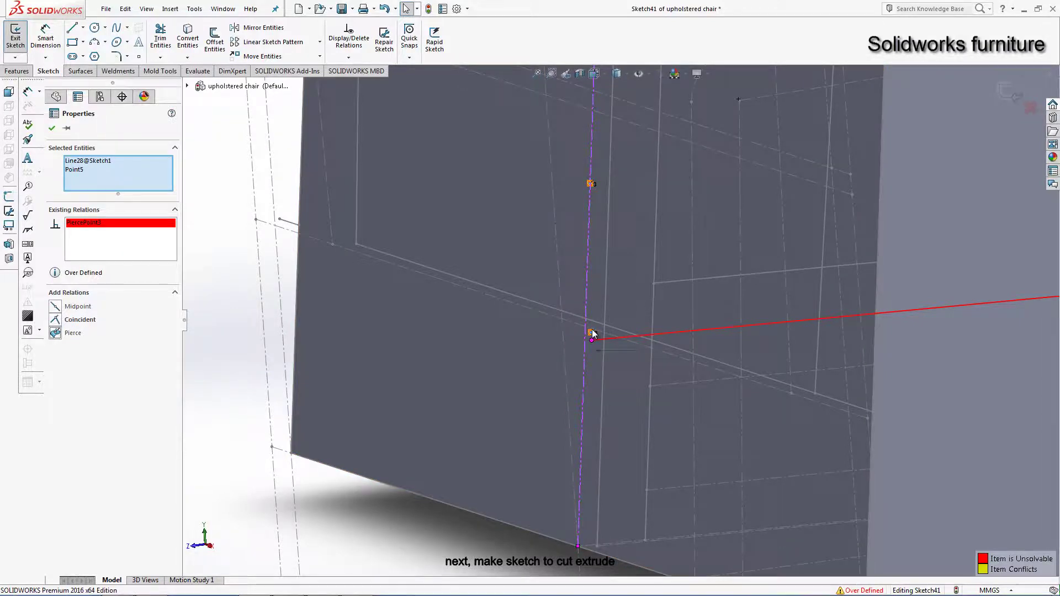
key(ctrl+z)
click(591, 340)
ctrl+click(583, 346)
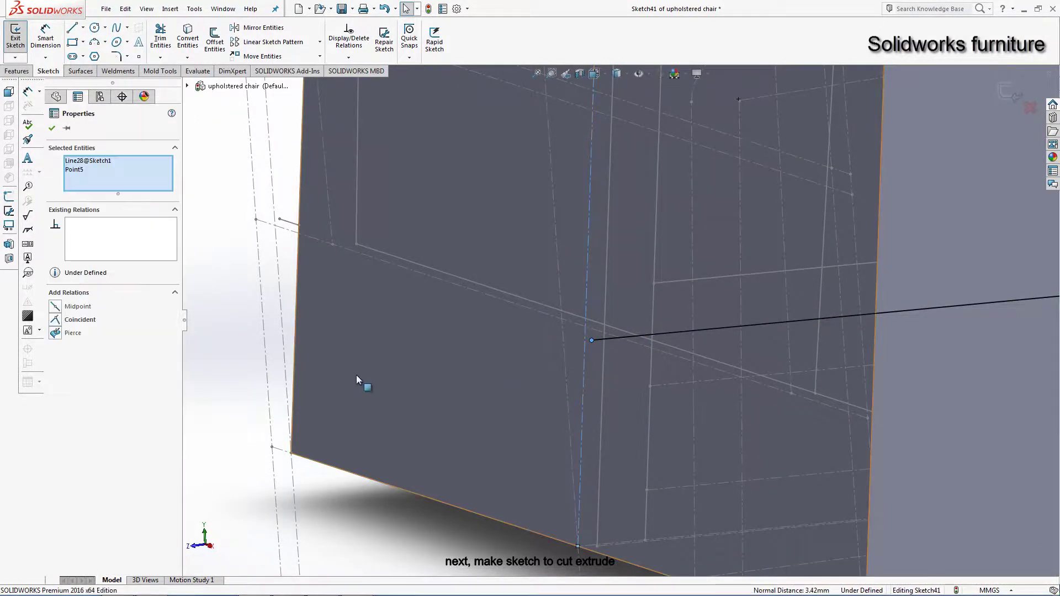
click(249, 349)
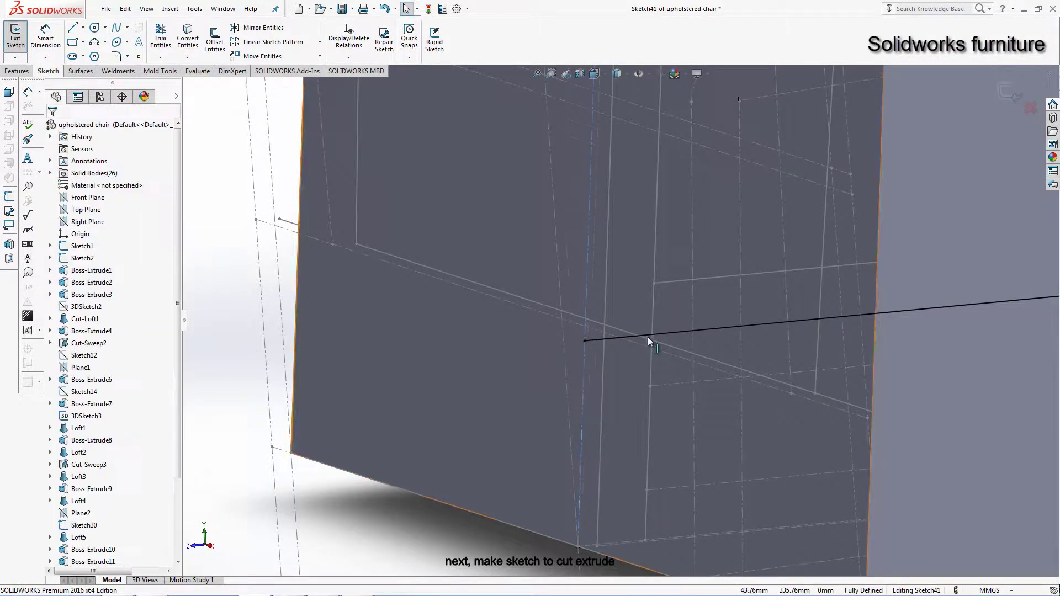
Step: Orbit and zoom toward the chair's upper-left rounded corner
scroll(648, 337, up, 5)
middle_drag(684, 329, 824, 277)
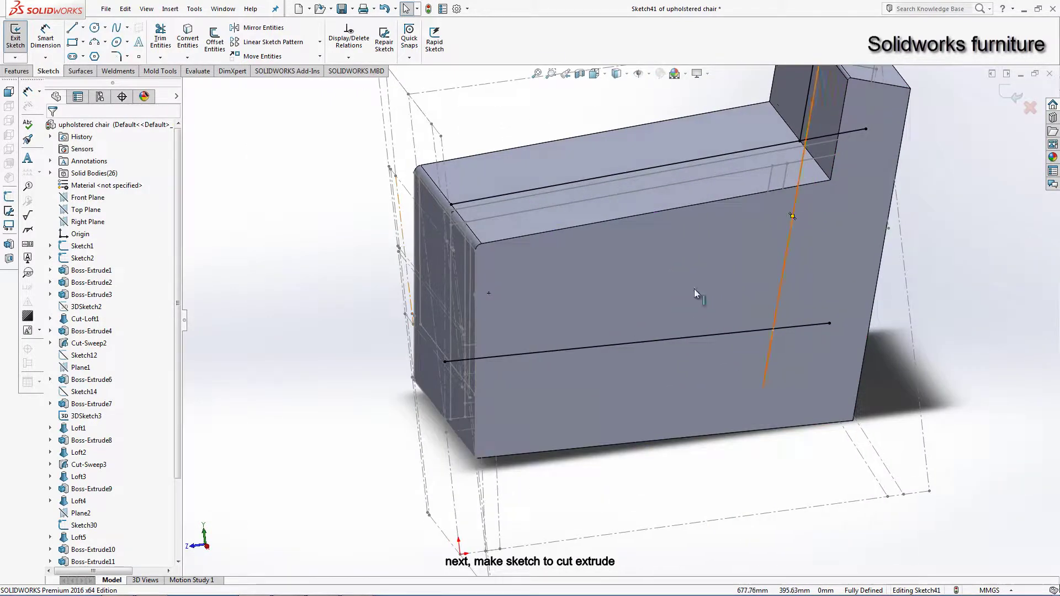
scroll(544, 208, down, 5)
scroll(406, 250, down, 3)
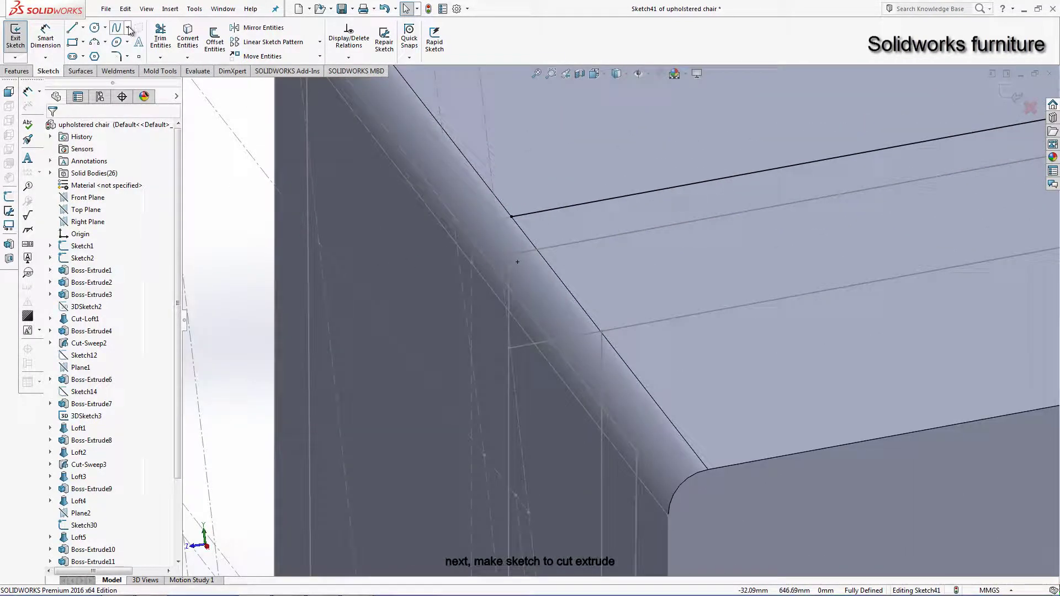
Step: Convert the front corner arc and draw a line from its lower end to the lower line
click(188, 39)
click(481, 232)
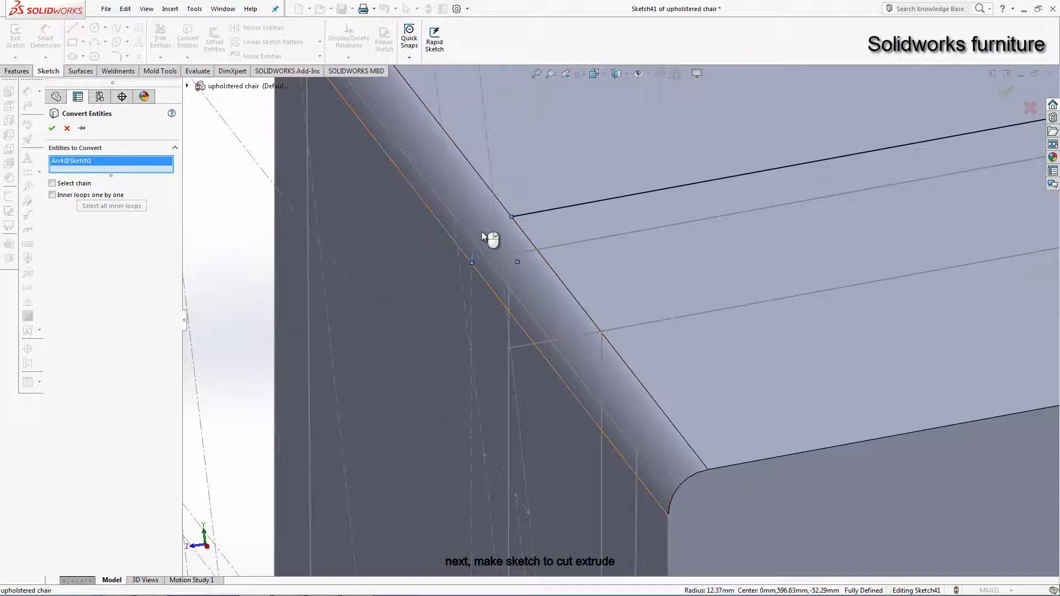
click(51, 128)
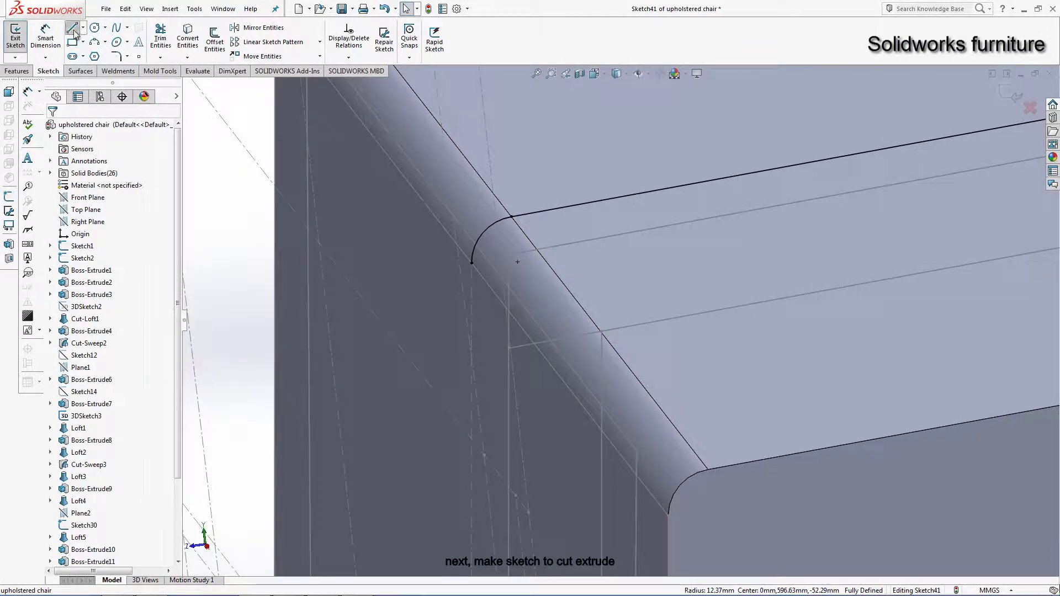
click(73, 30)
click(471, 264)
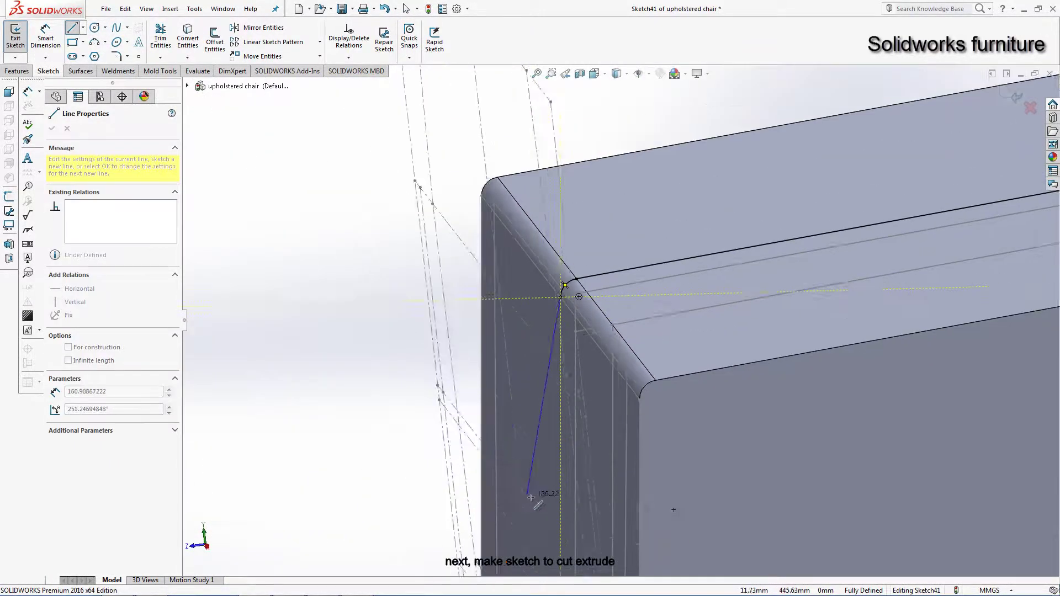
middle_drag(501, 407, 596, 465)
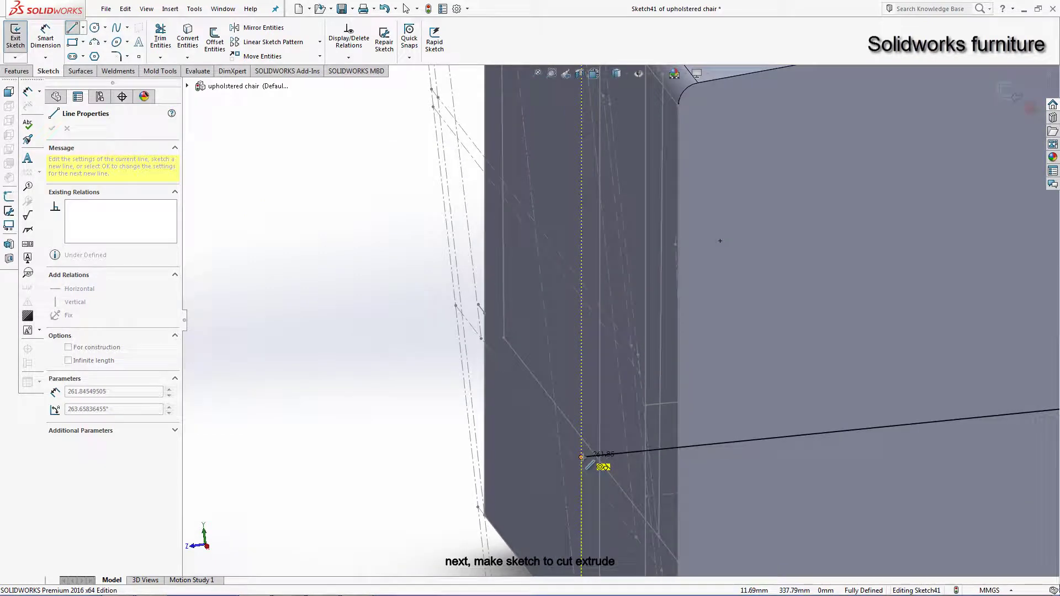
click(581, 458)
right_click(781, 267)
click(810, 310)
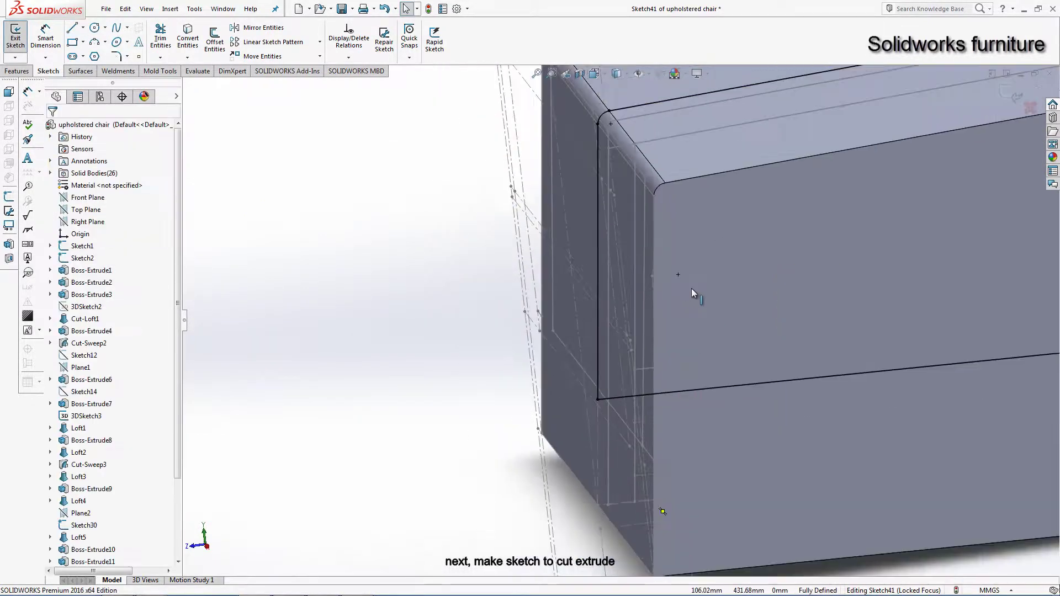
Step: Drag the top line's endpoint back to the backrest corner
middle_drag(808, 257, 845, 239)
scroll(828, 221, down, 3)
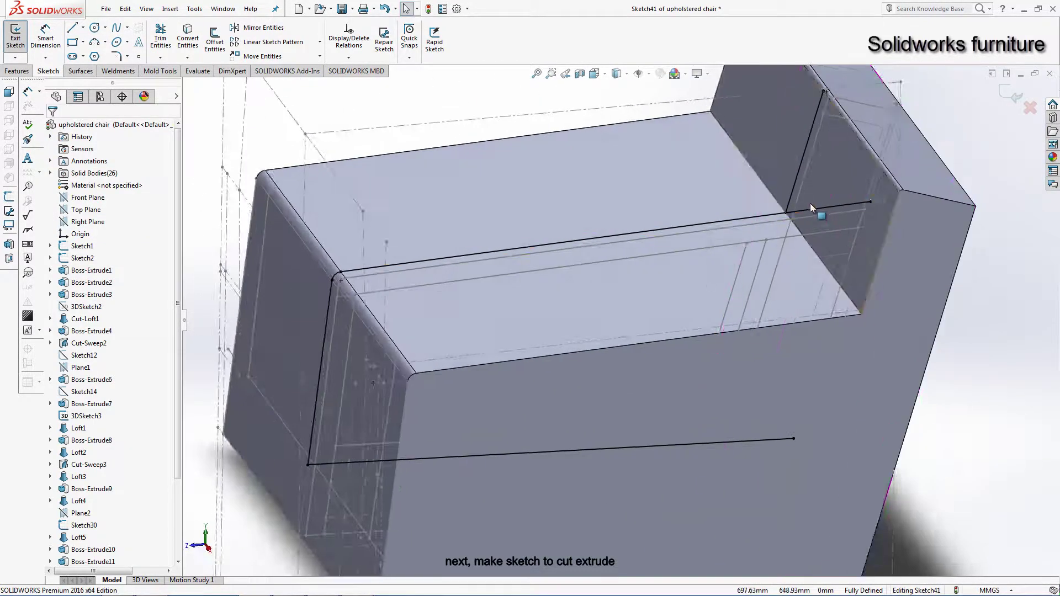
scroll(806, 221, down, 3)
scroll(862, 227, down, 2)
drag(837, 225, 648, 250)
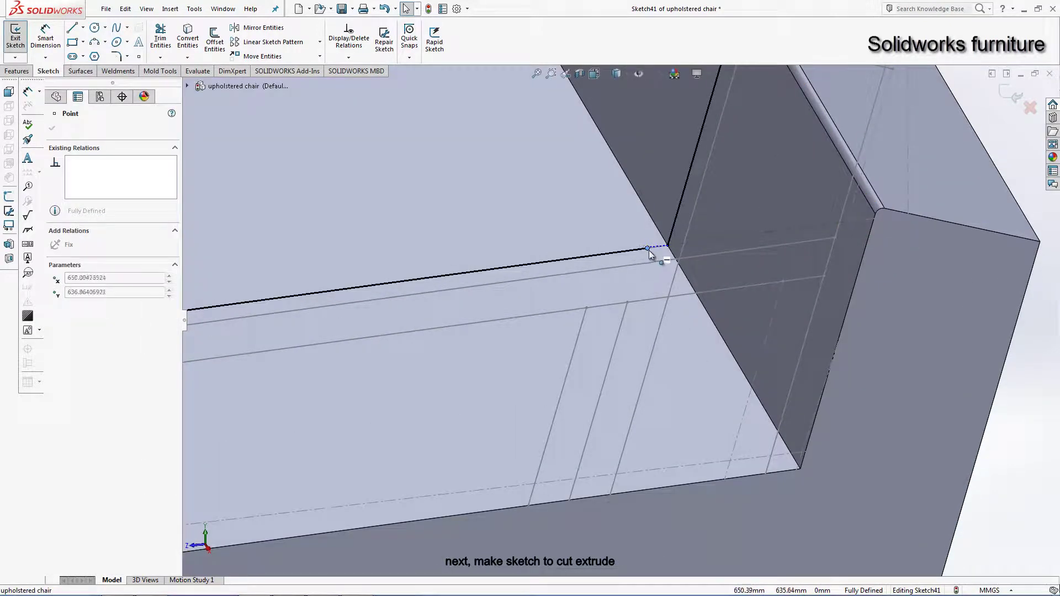
key(Escape)
scroll(604, 235, up, 3)
scroll(631, 256, up, 2)
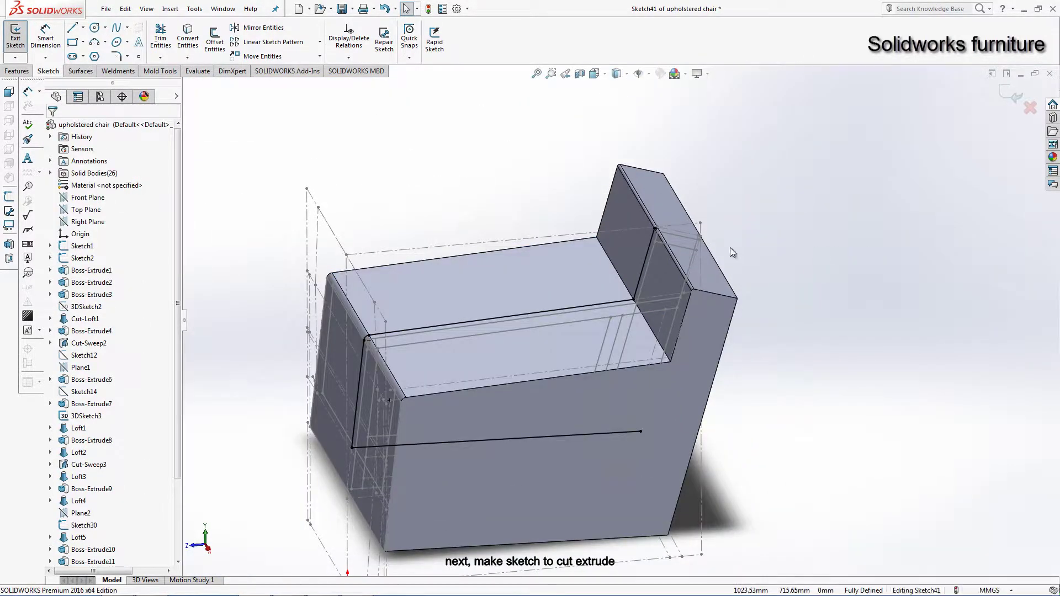
scroll(607, 238, down, 5)
scroll(590, 229, down, 2)
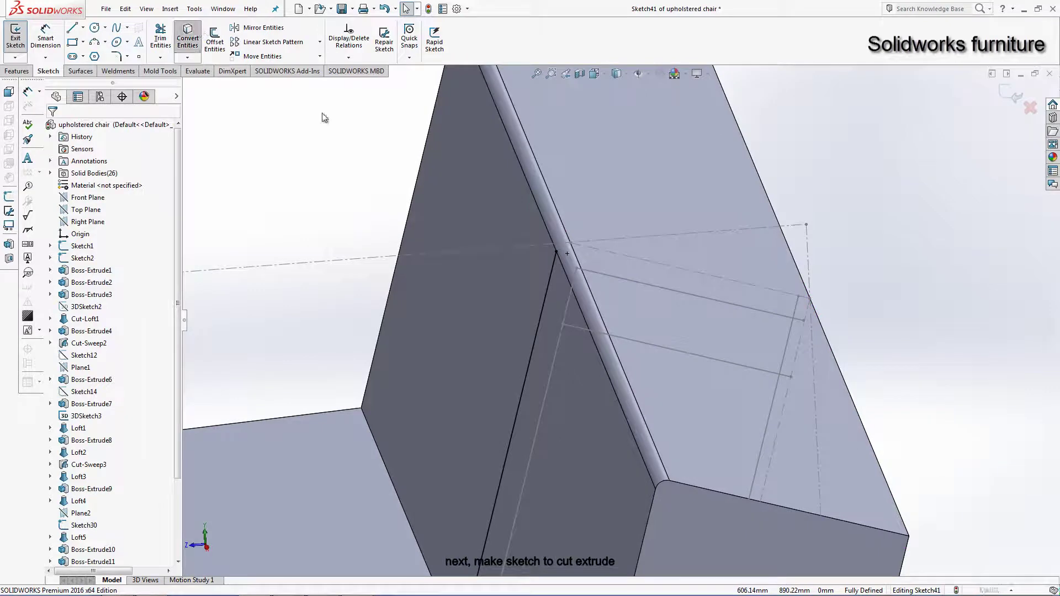
scroll(597, 259, down, 3)
Step: Convert the backrest arc edge and draw a line from its endpoint to the backrest's far edge
click(629, 249)
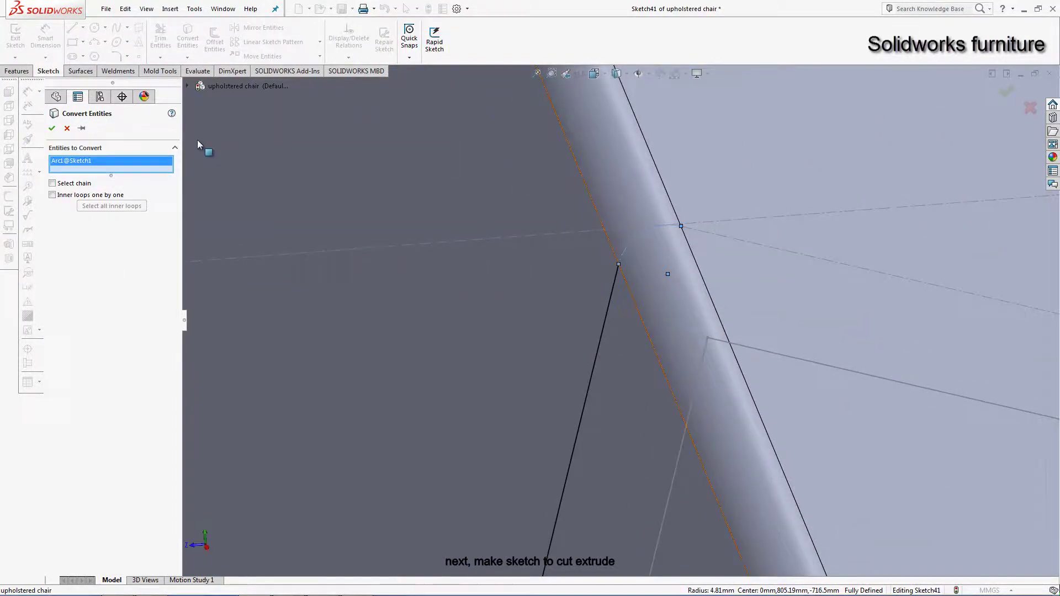
click(49, 129)
scroll(373, 253, up, 2)
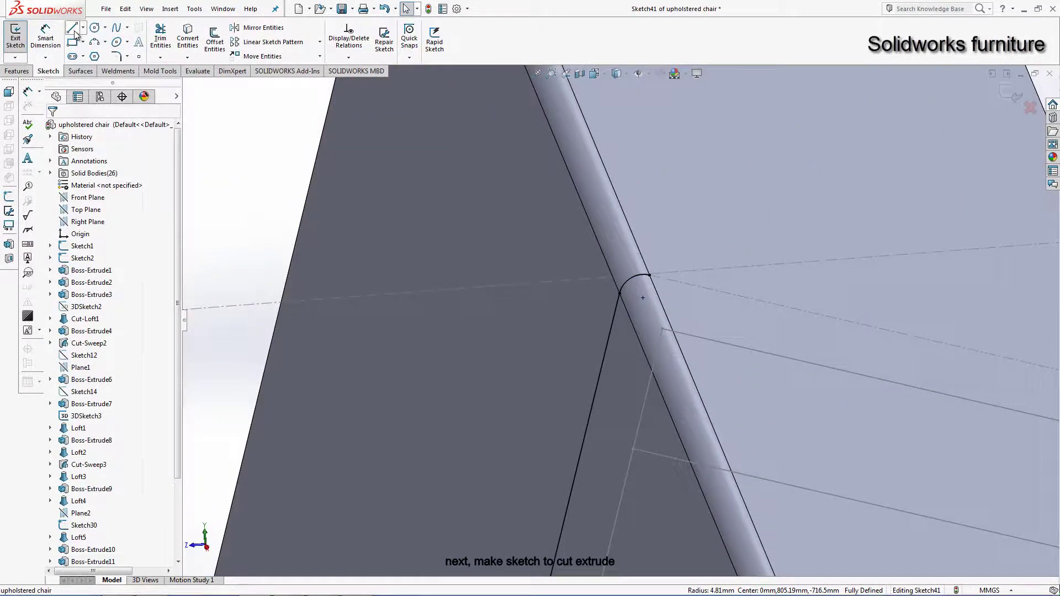
click(75, 35)
scroll(613, 235, down, 2)
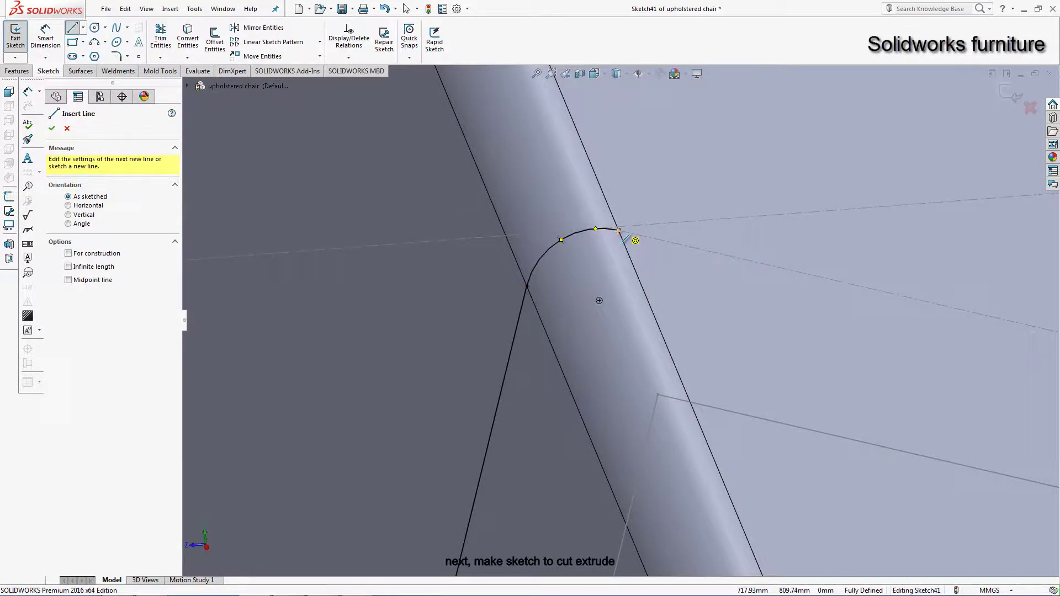
click(620, 231)
scroll(781, 407, up, 3)
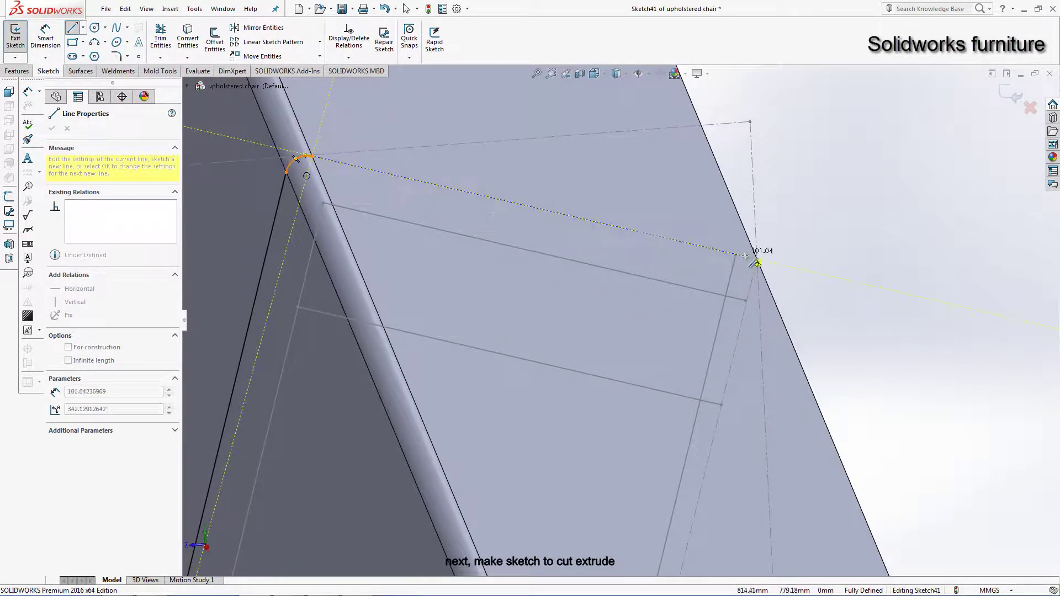
click(757, 259)
Step: Continue the line onto the side, then cancel the unwanted line in progress
middle_drag(757, 258, 701, 467)
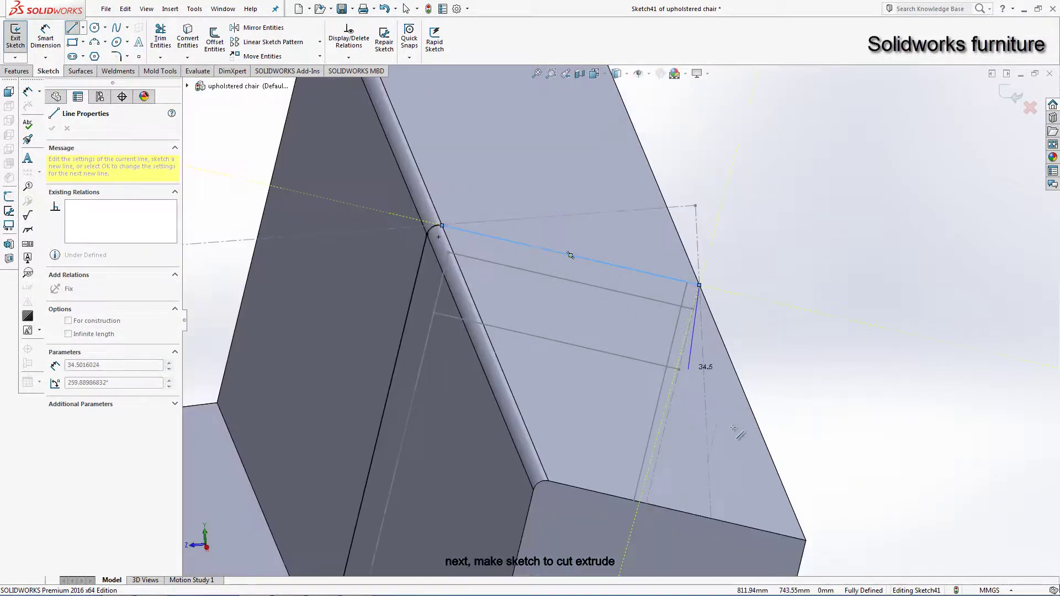
scroll(640, 466, up, 3)
scroll(594, 415, down, 5)
click(612, 406)
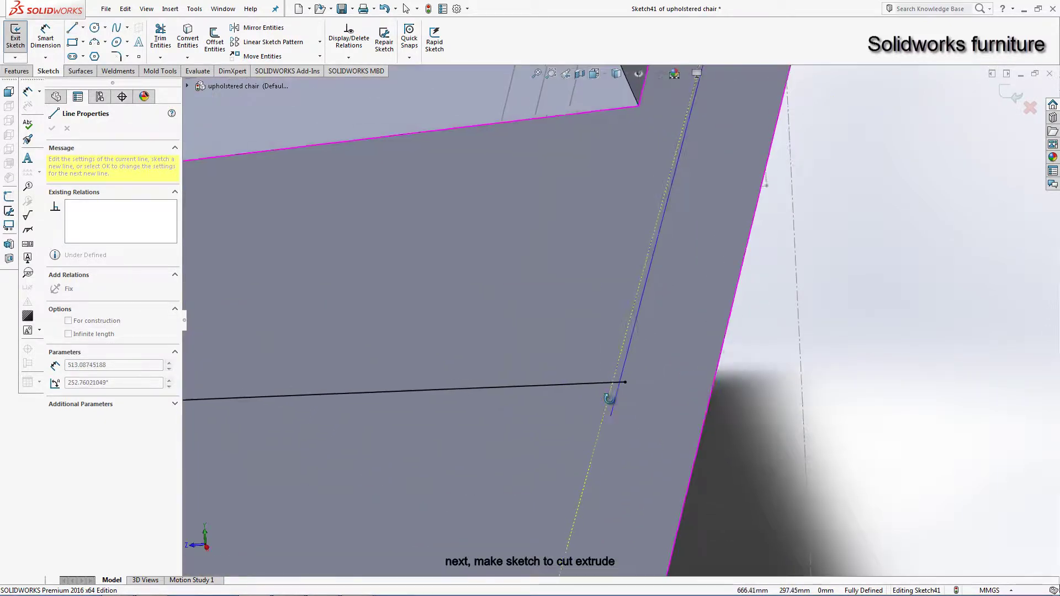
scroll(621, 403, up, 5)
mouse_move(628, 435)
middle_down()
mouse_move(674, 398)
mouse_move(696, 357)
middle_up()
scroll(684, 386, down, 3)
scroll(695, 373, down, 3)
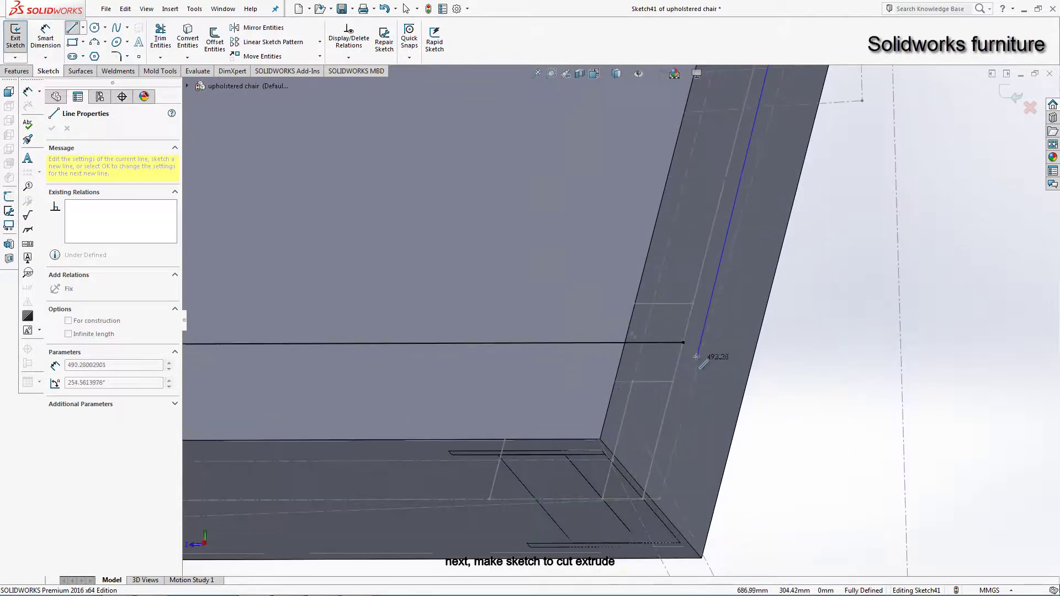
scroll(690, 353, up, 2)
scroll(718, 370, up, 2)
scroll(701, 353, up, 2)
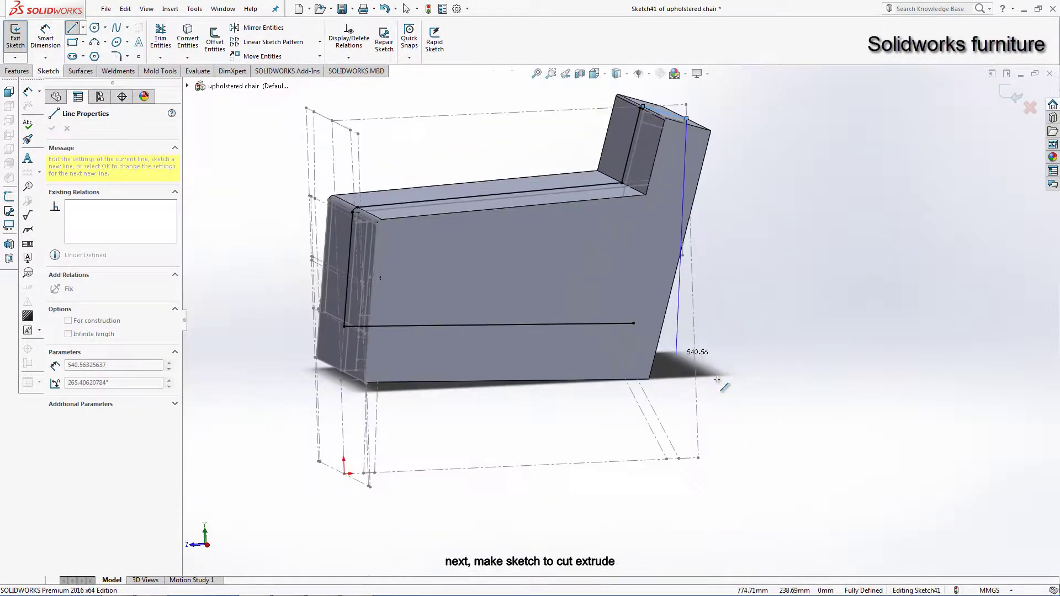
scroll(690, 315, down, 4)
key(Escape)
scroll(596, 147, down, 3)
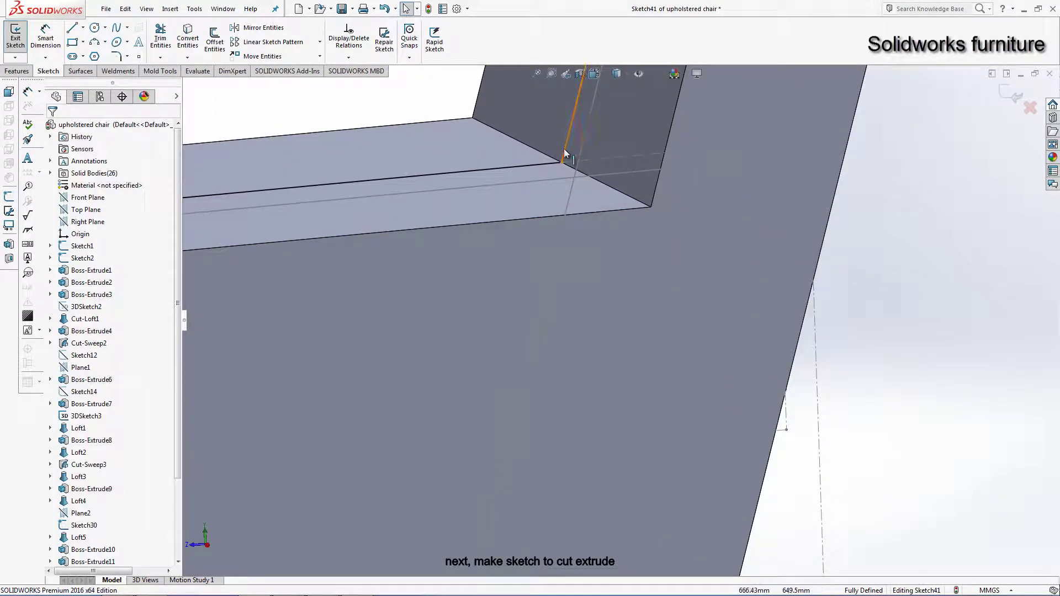
Step: Draw a line from the seat-back corner to the bottom line, parallel to the backrest edge
click(70, 28)
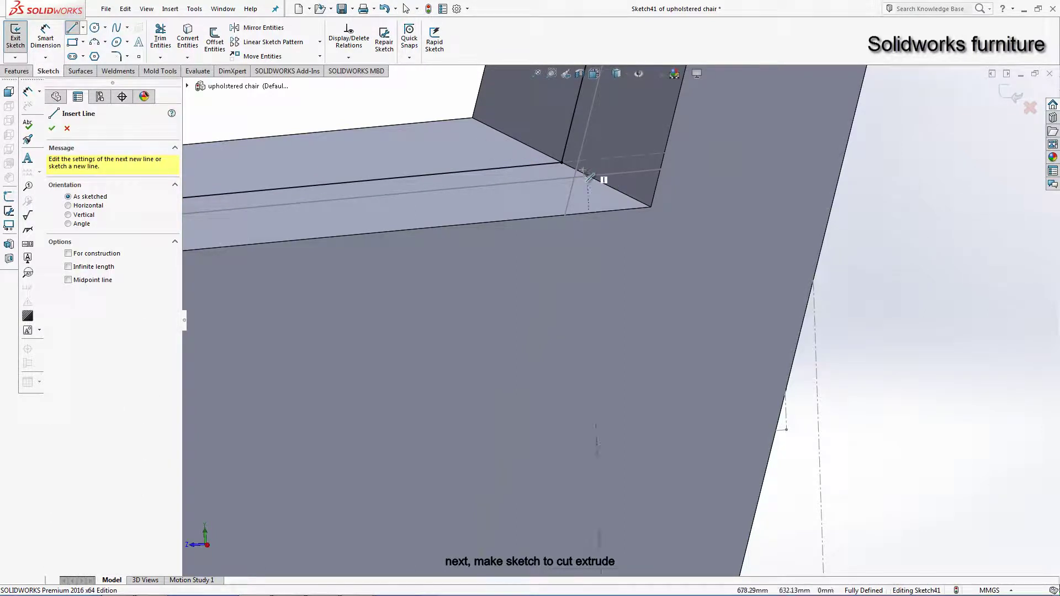
click(561, 161)
scroll(546, 408, up, 3)
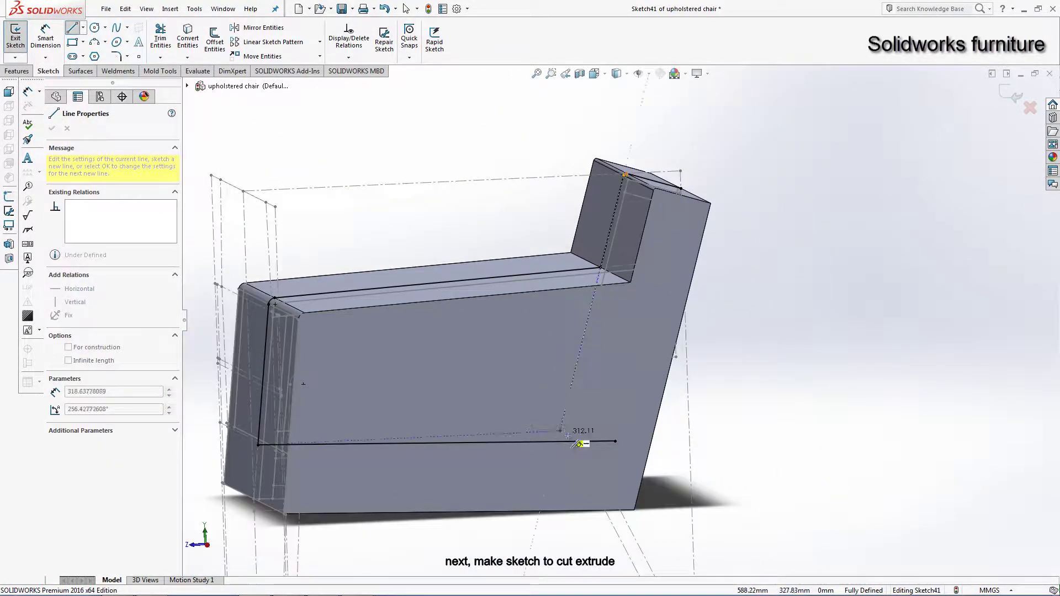
click(572, 441)
right_click(786, 290)
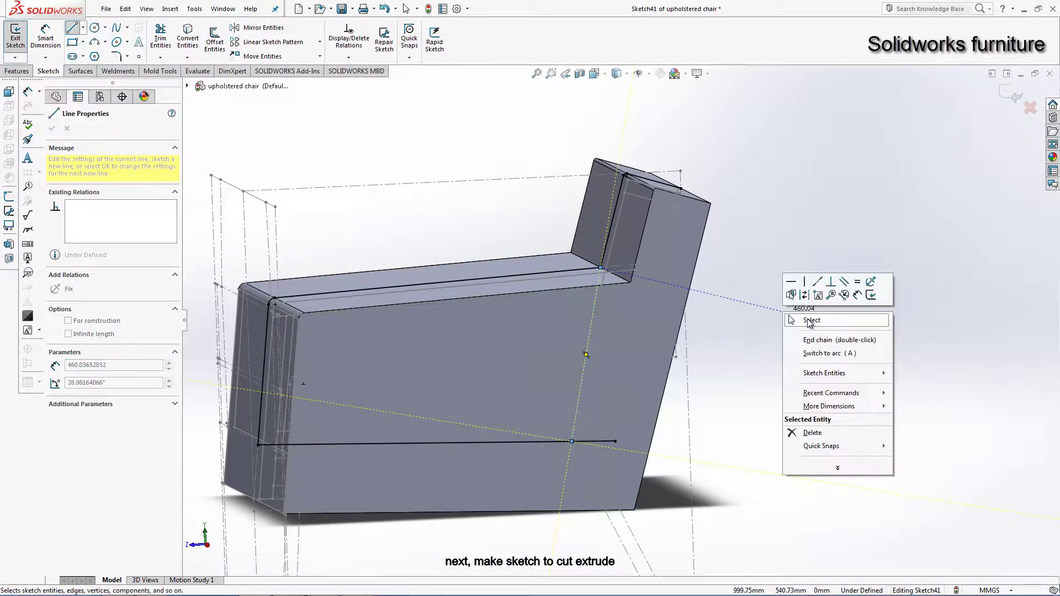
click(812, 310)
click(587, 330)
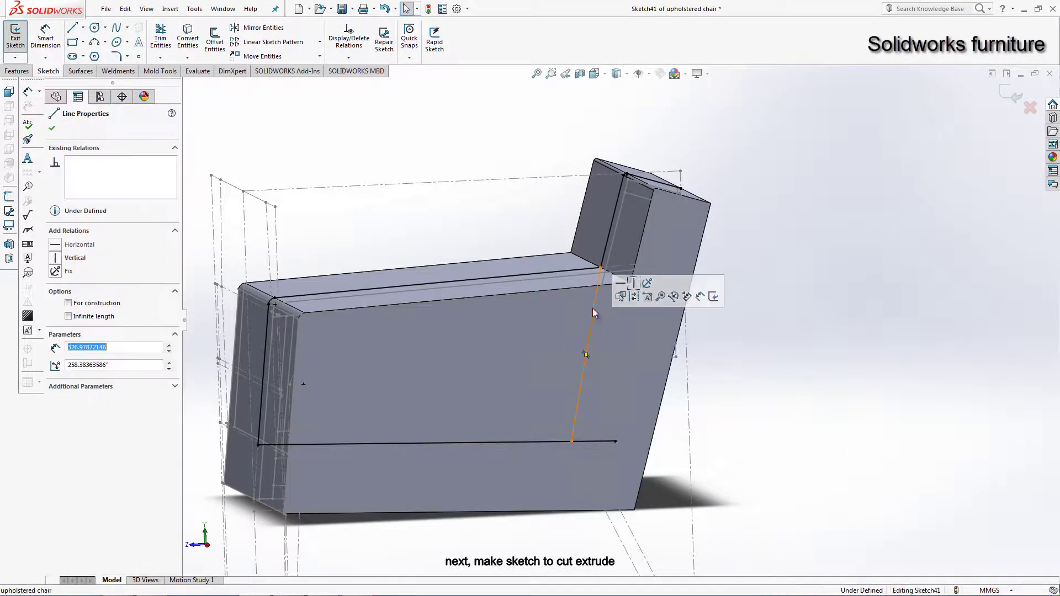
ctrl+click(602, 254)
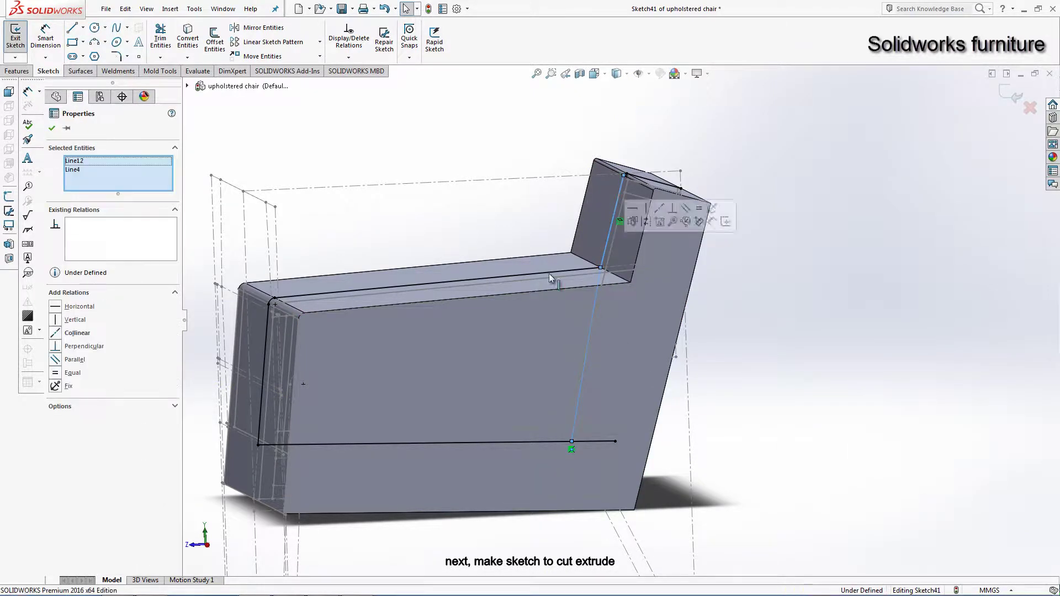
click(823, 323)
Step: Trim the slanted line's excess above the seat
click(161, 39)
scroll(585, 413, down, 2)
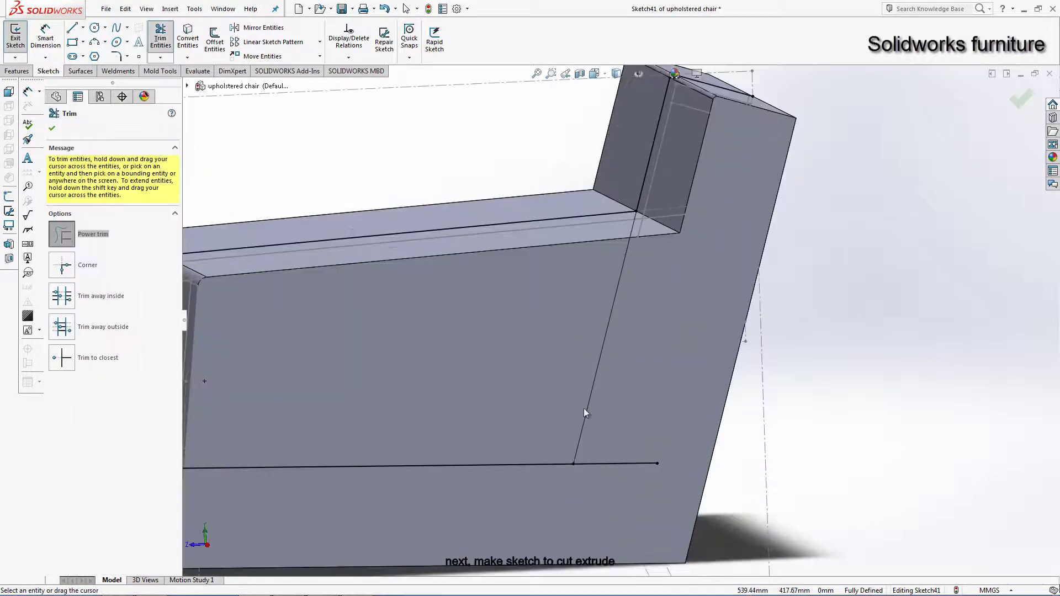
scroll(616, 486, up, 4)
scroll(648, 248, down, 4)
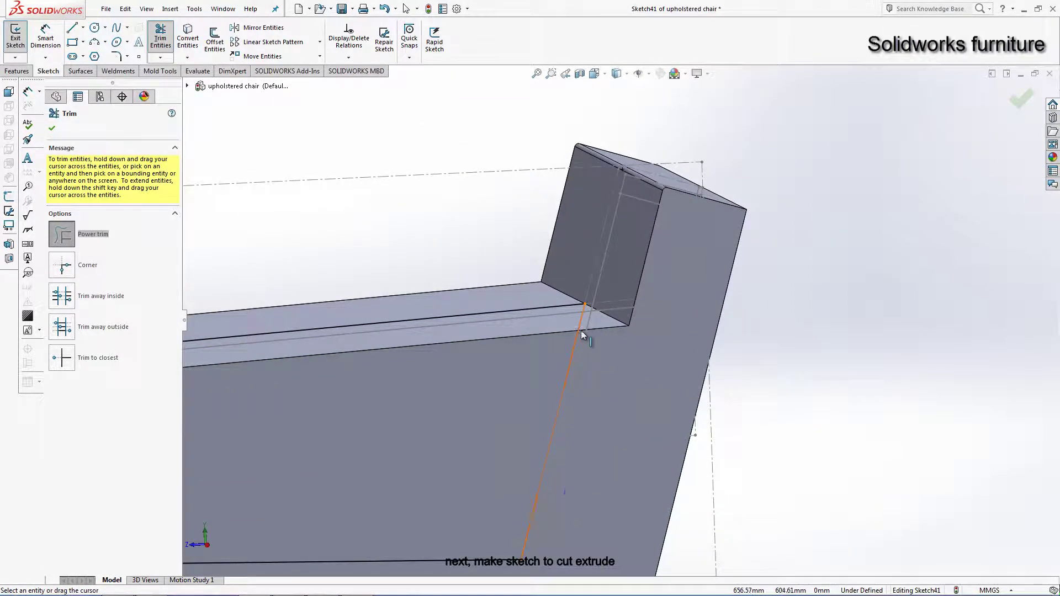
click(577, 282)
key(Escape)
Step: Merge the line's top end into the seat corner and make it collinear with the model edge
scroll(587, 308, down, 1)
scroll(589, 312, down, 1)
click(596, 308)
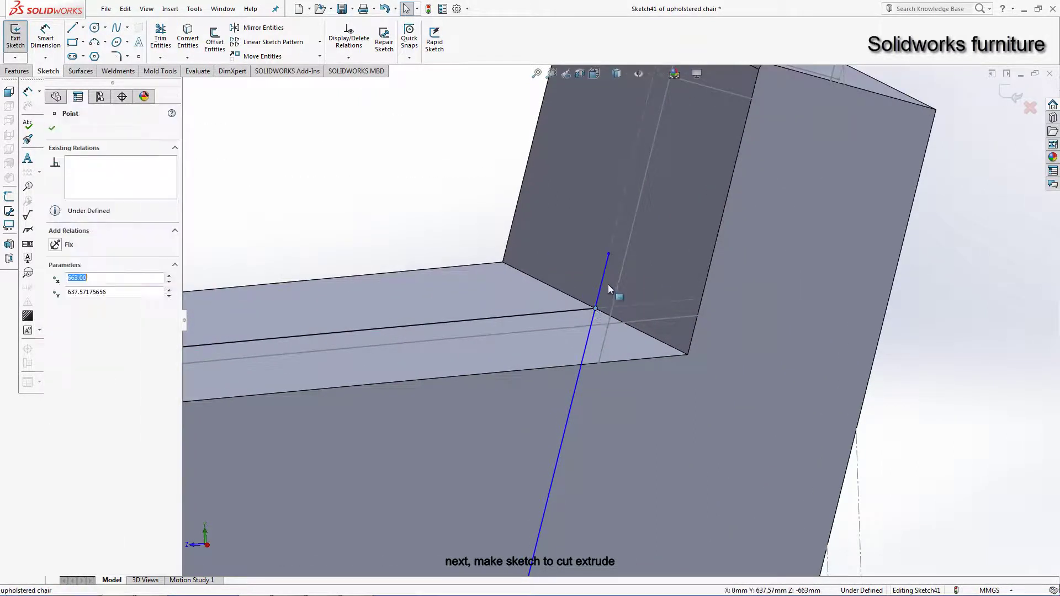
ctrl+click(608, 254)
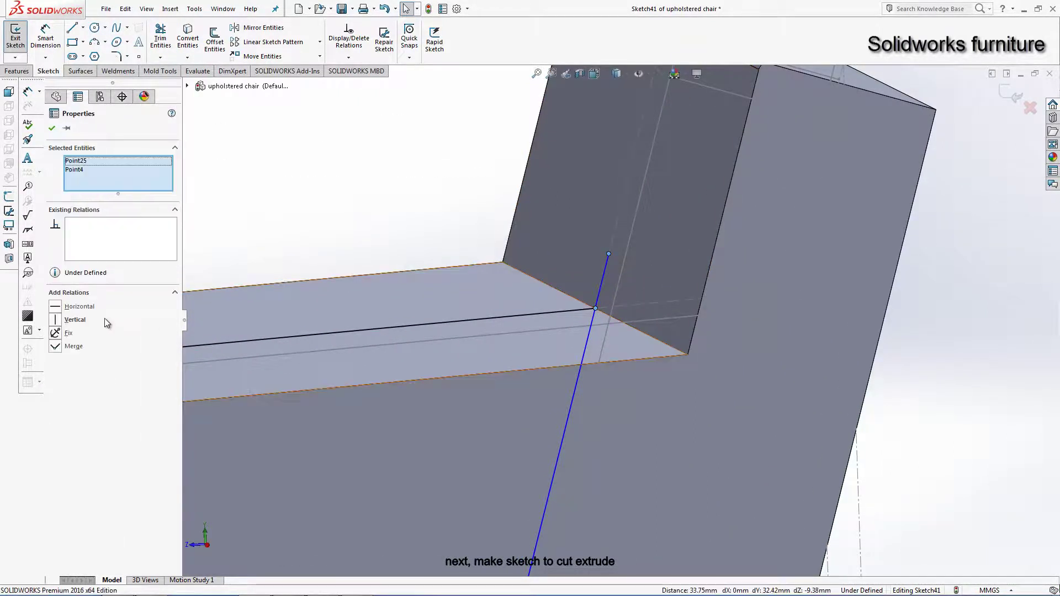
click(64, 347)
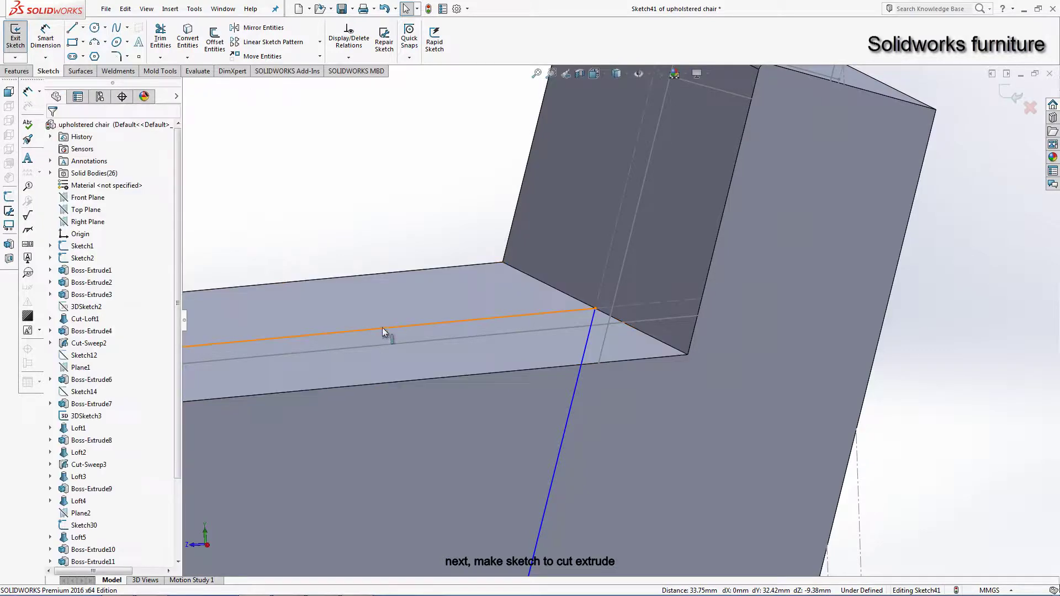
click(588, 345)
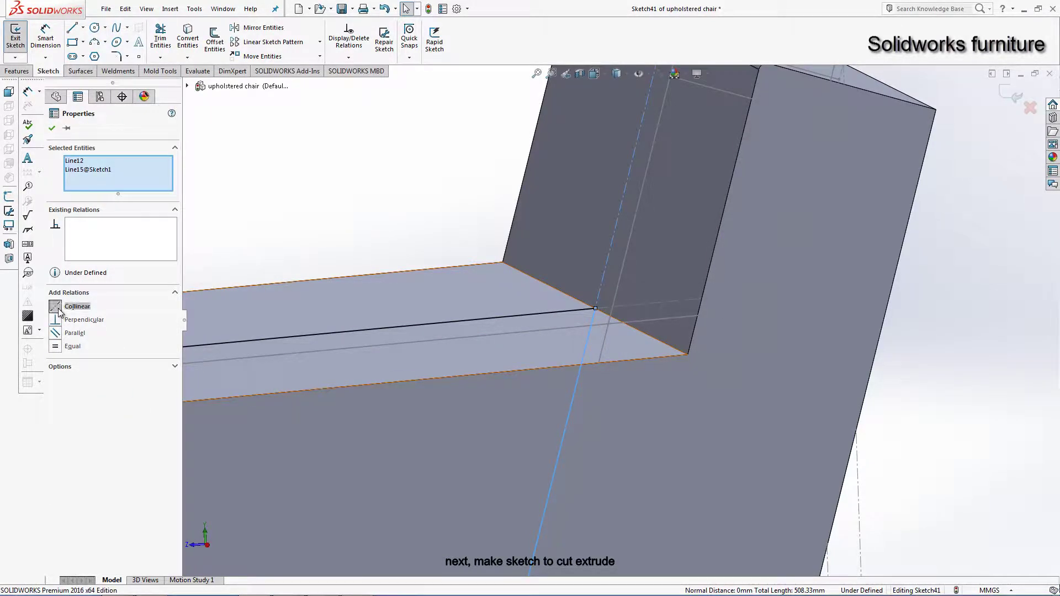
click(60, 307)
scroll(695, 428, up, 4)
mouse_move(645, 499)
middle_down()
mouse_move(535, 404)
mouse_move(587, 421)
mouse_move(582, 431)
mouse_move(358, 336)
mouse_move(349, 319)
middle_up()
Step: Start an Extruded Cut from Sketch41 with Direction 1 Up To Vertex at Point28
click(29, 72)
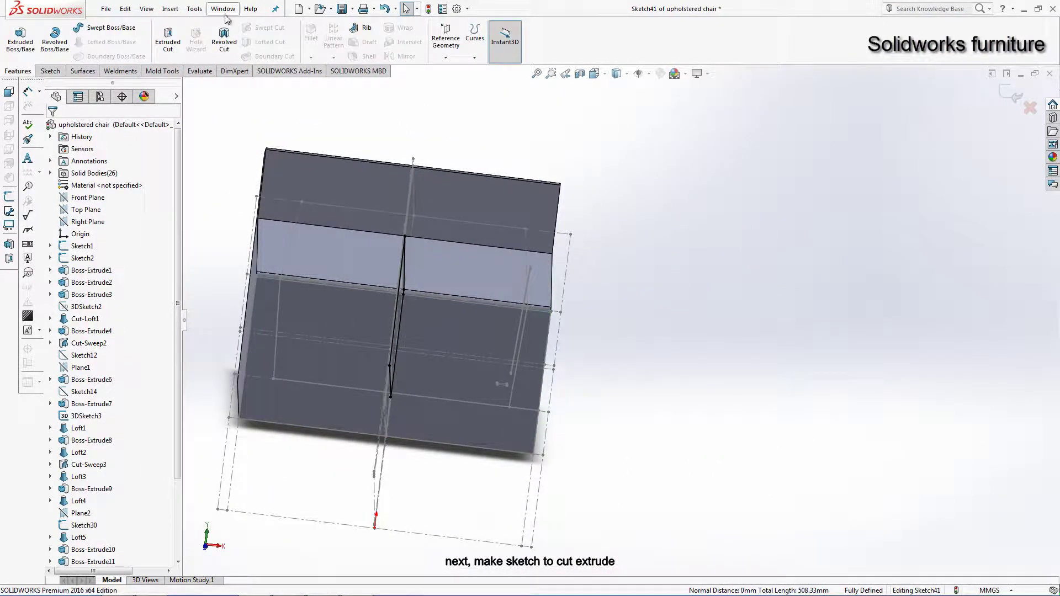
click(168, 39)
click(129, 194)
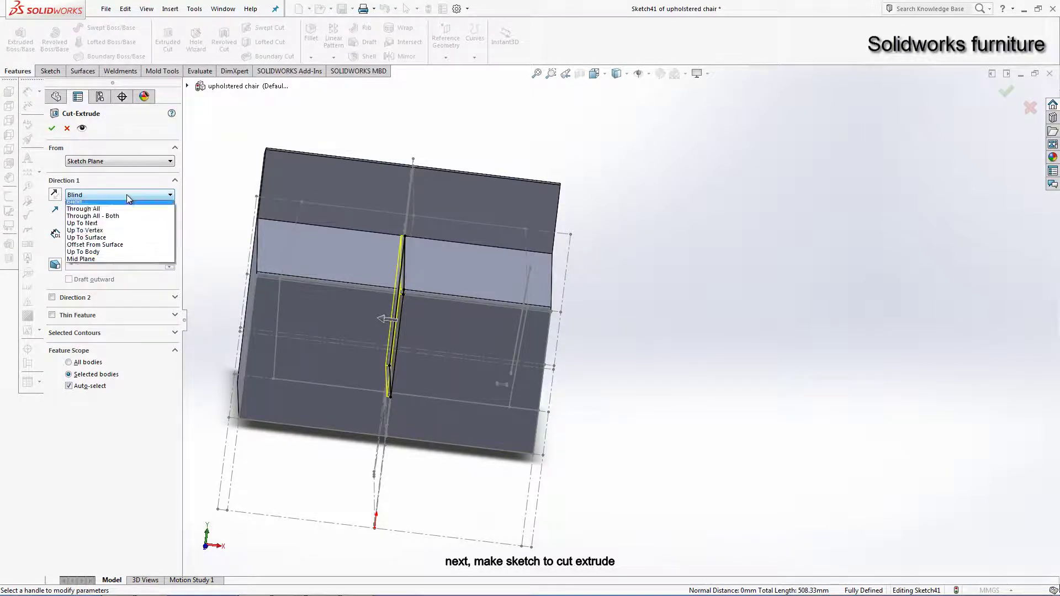
click(99, 242)
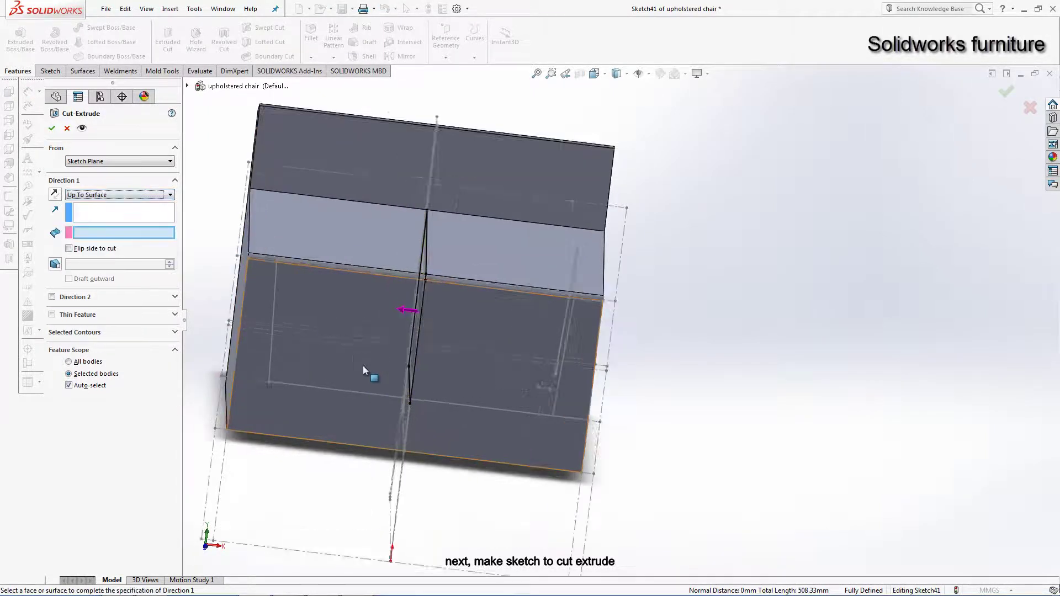
scroll(363, 366, down, 5)
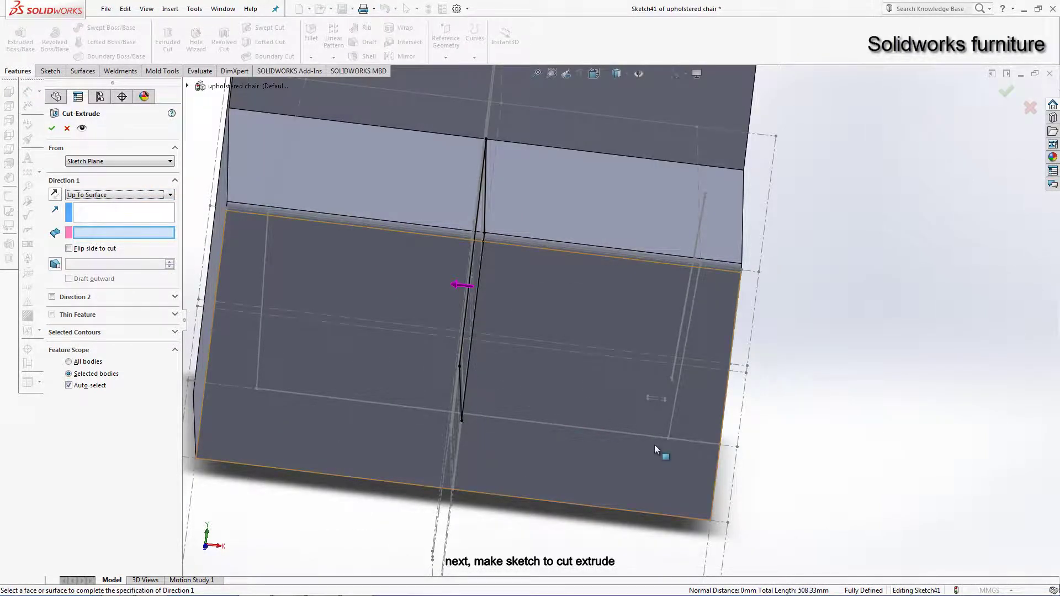
click(167, 196)
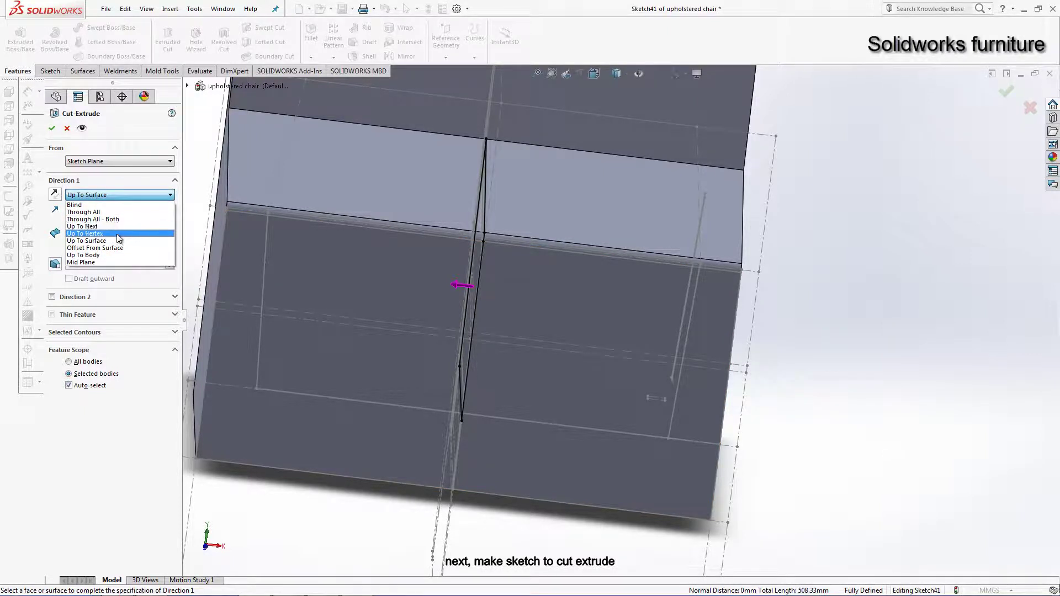
click(89, 233)
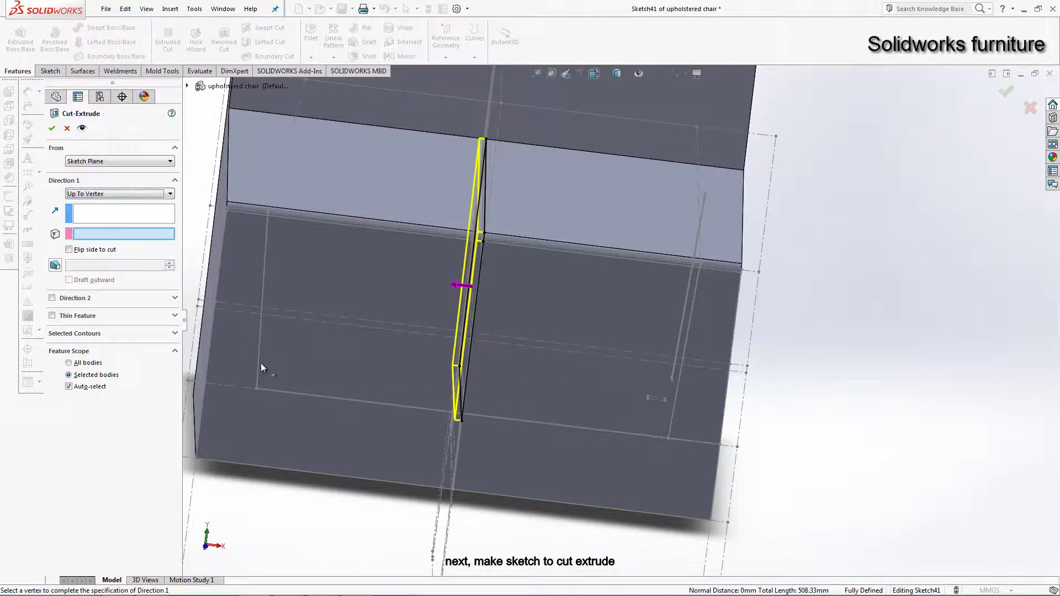
click(257, 390)
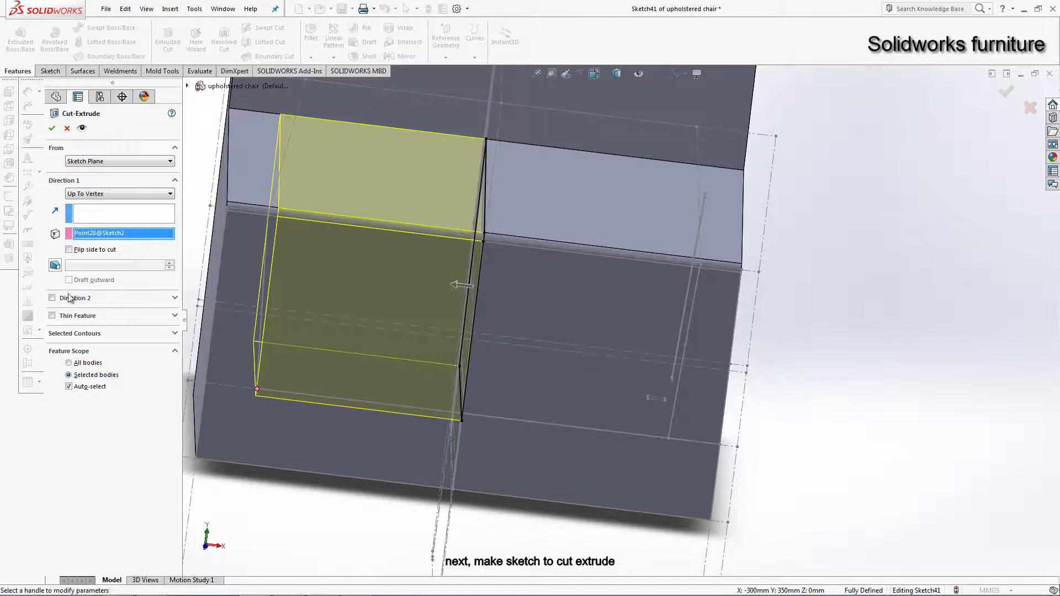
Step: Add Direction 2 Up To Vertex at Point30 of Sketch2 and accept the cut
click(52, 298)
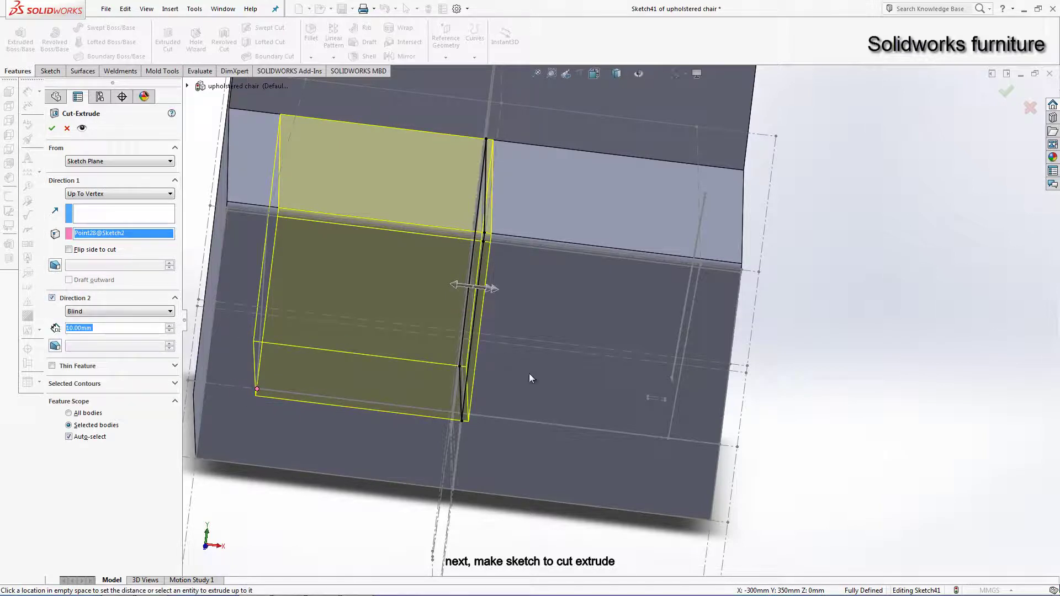
click(667, 438)
mouse_move(666, 438)
middle_down()
mouse_move(604, 379)
mouse_move(598, 349)
mouse_move(584, 372)
middle_up()
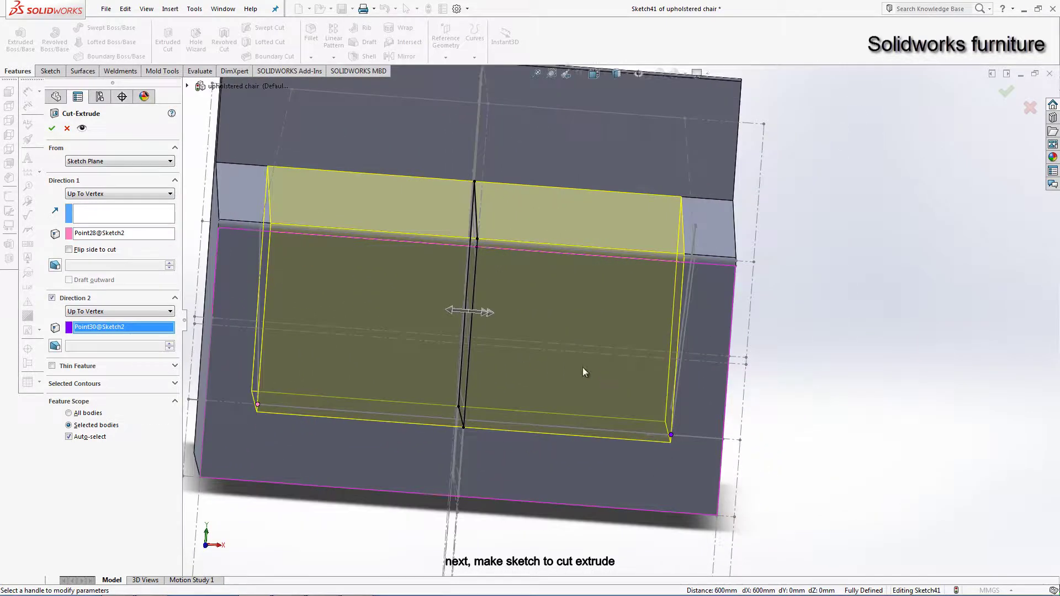
click(51, 129)
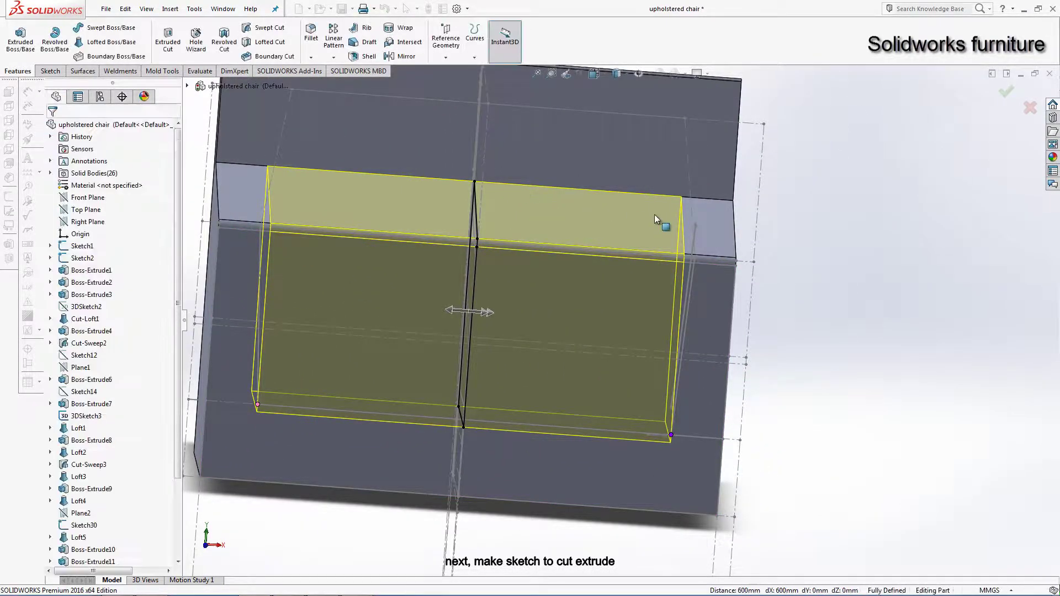
middle_drag(726, 288, 702, 309)
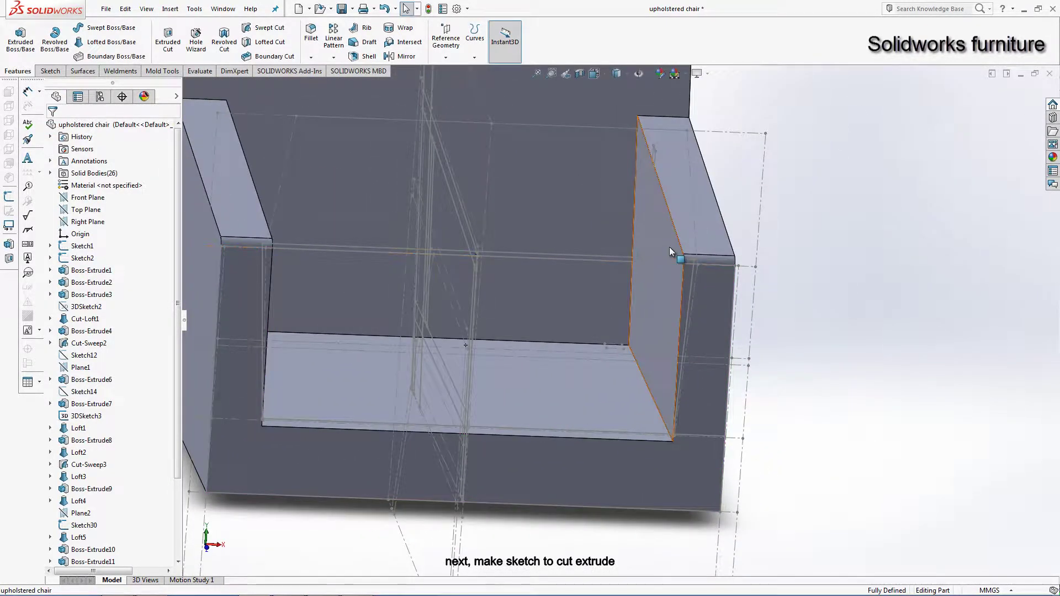
Step: Discard a sketch mistakenly started on the chair base's front face
click(710, 282)
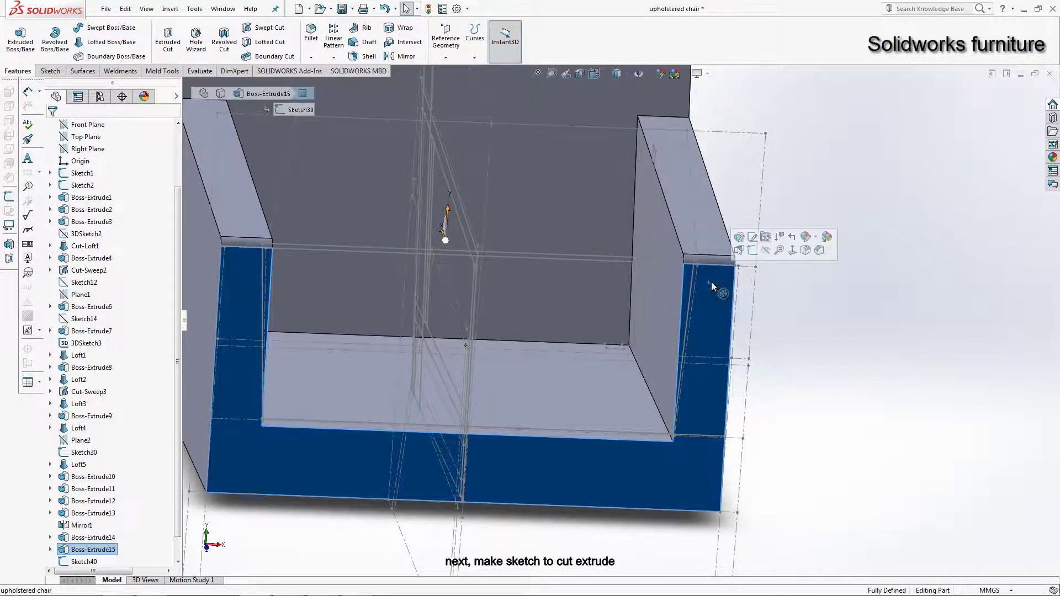
click(753, 253)
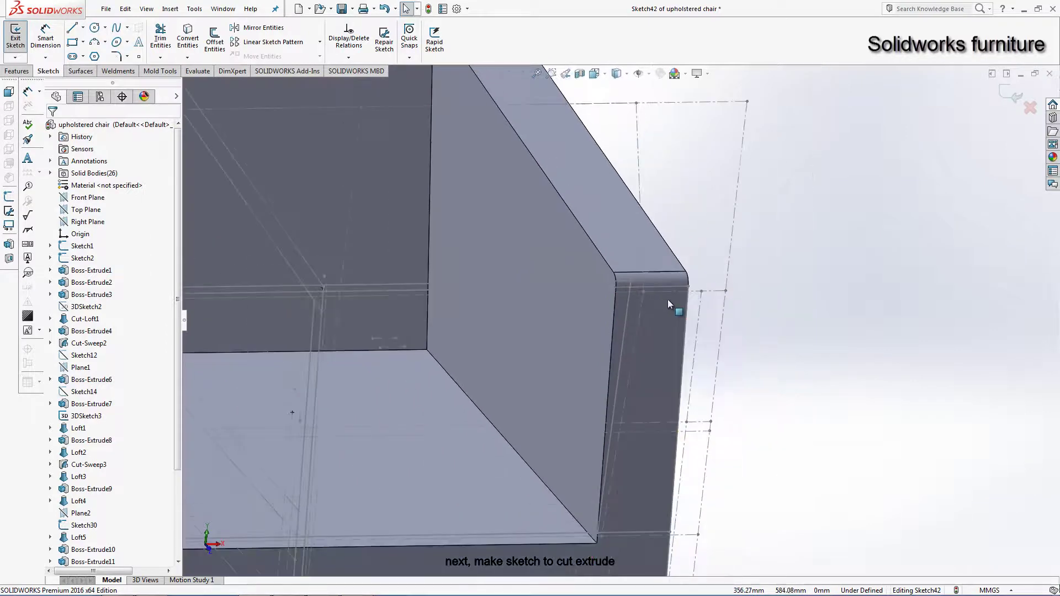
scroll(645, 360, up, 3)
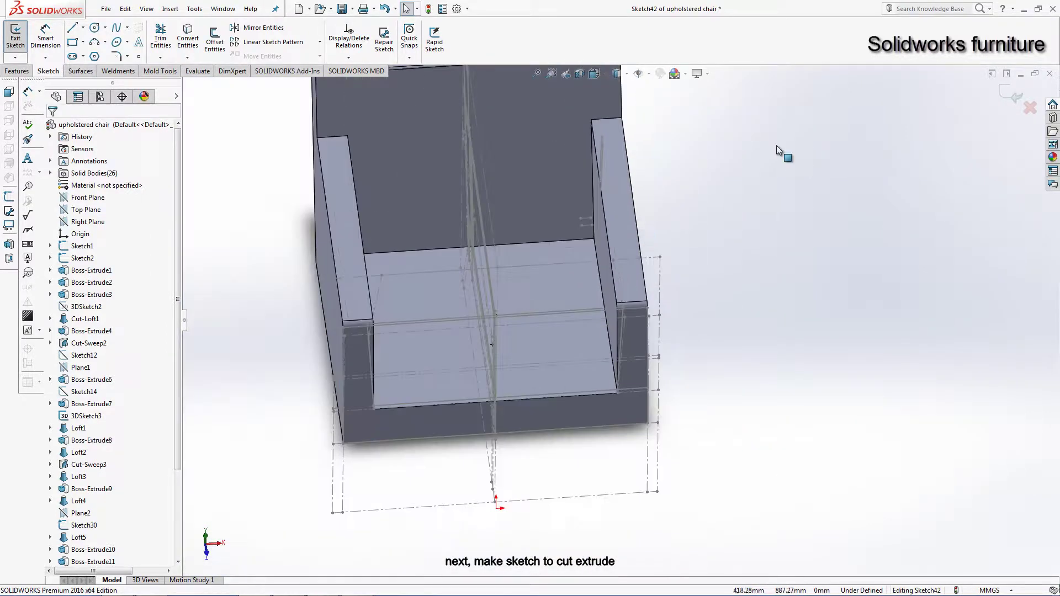
click(1032, 104)
click(563, 311)
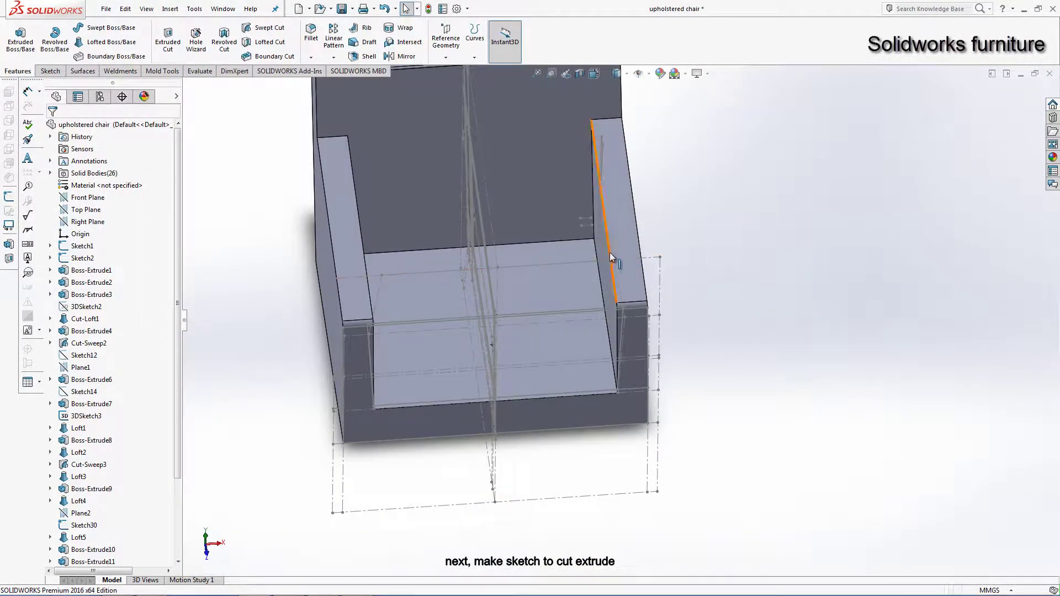
Step: Start Sketch43 on the right armrest's top face
scroll(619, 232, down, 2)
click(627, 212)
scroll(629, 238, down, 1)
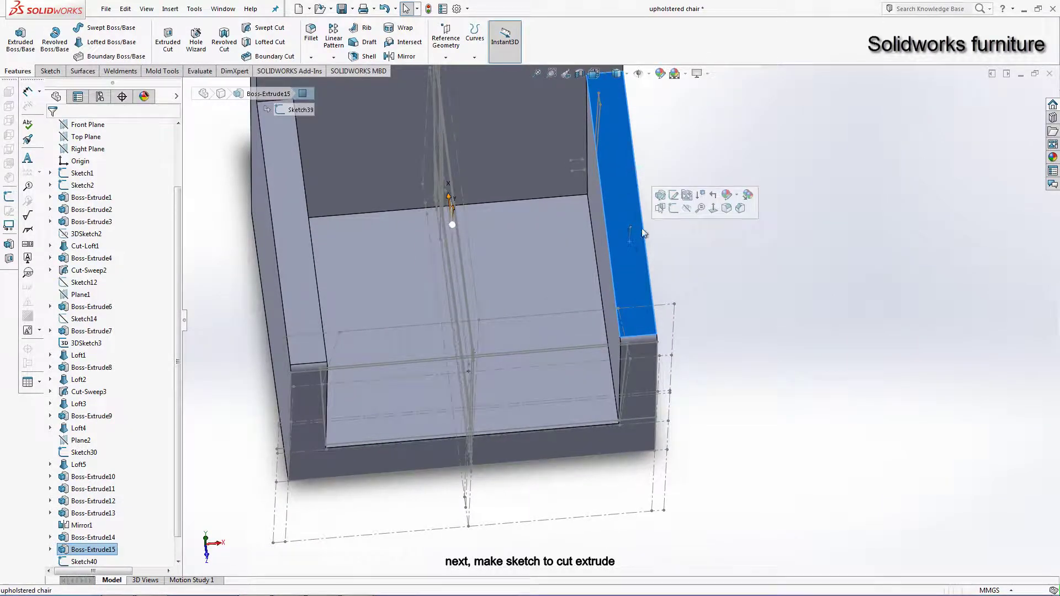
click(673, 208)
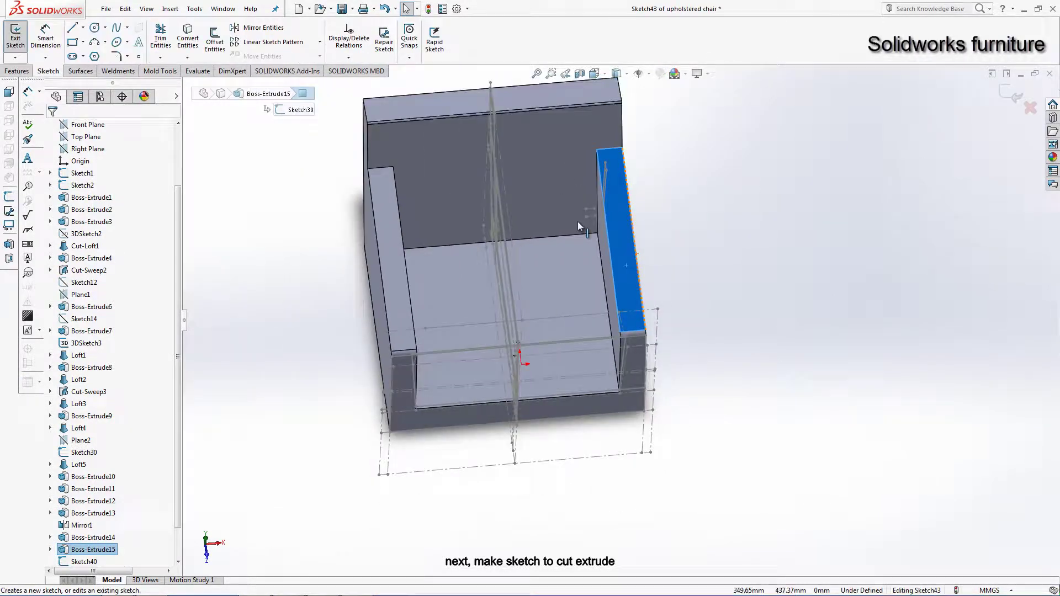
Step: Draw a slanted line along the right armrest's top edge in Sketch43
click(70, 29)
scroll(589, 135, down, 5)
click(599, 122)
scroll(618, 331, up, 4)
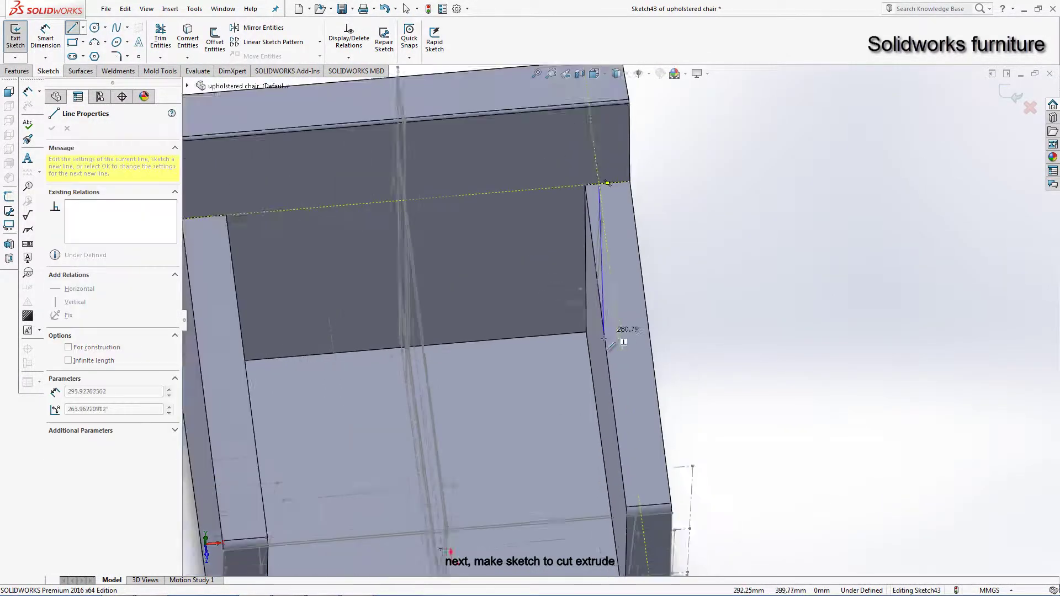
scroll(640, 386, down, 5)
click(642, 436)
right_click(890, 178)
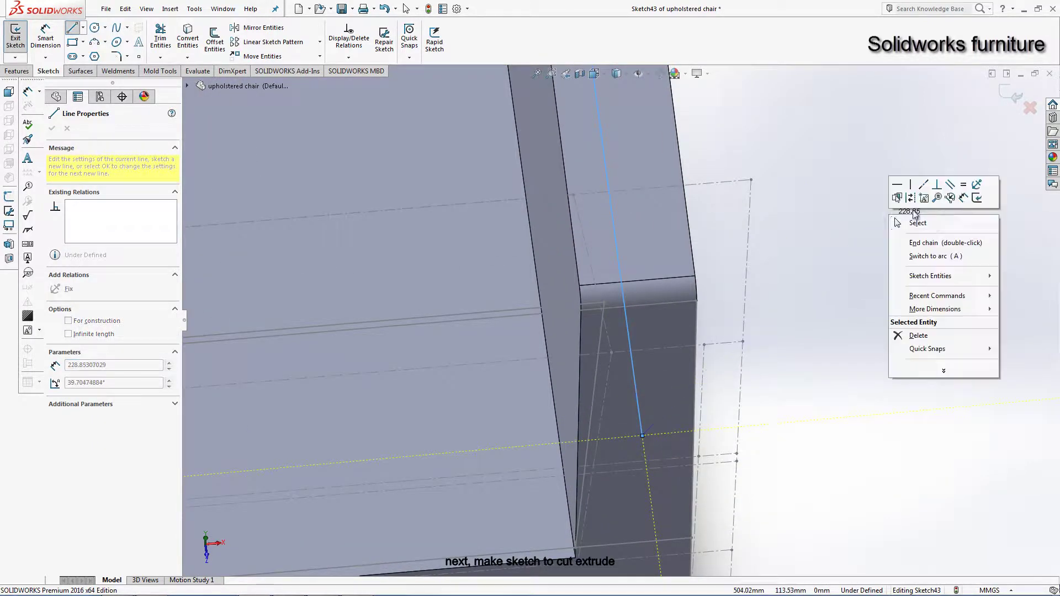
click(911, 219)
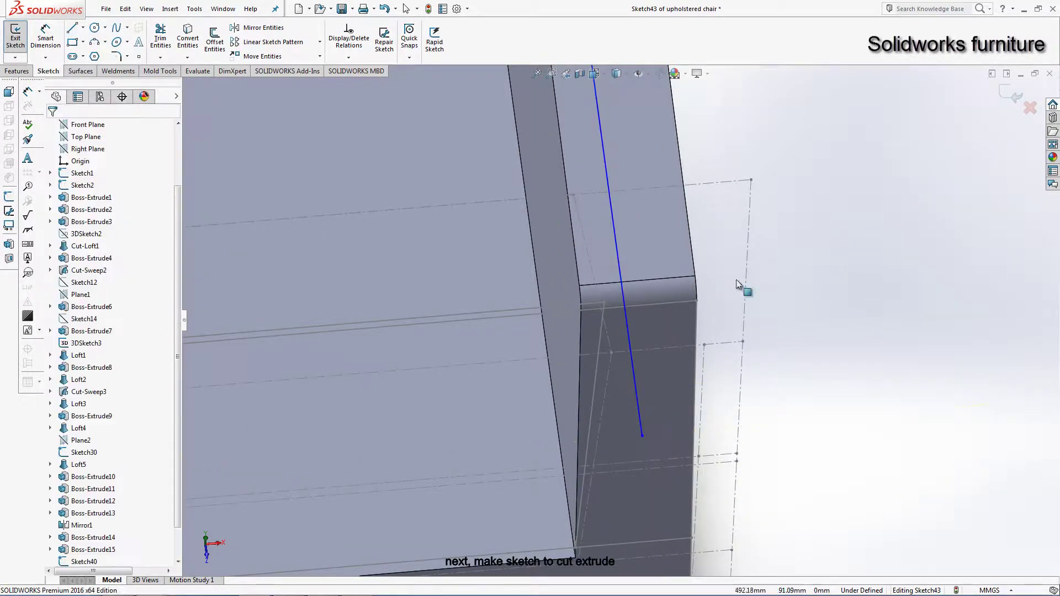
Step: Make the line coincident with Point19 of Sketch40, then orbit to inspect the armrest
click(606, 175)
ctrl+click(566, 196)
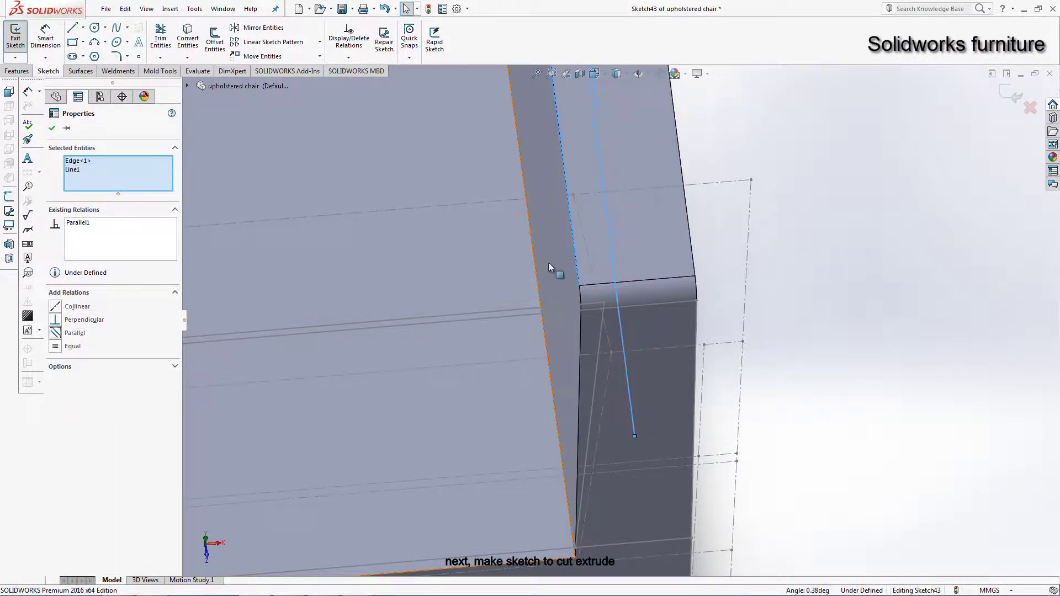
click(828, 267)
scroll(571, 281, down, 2)
click(566, 270)
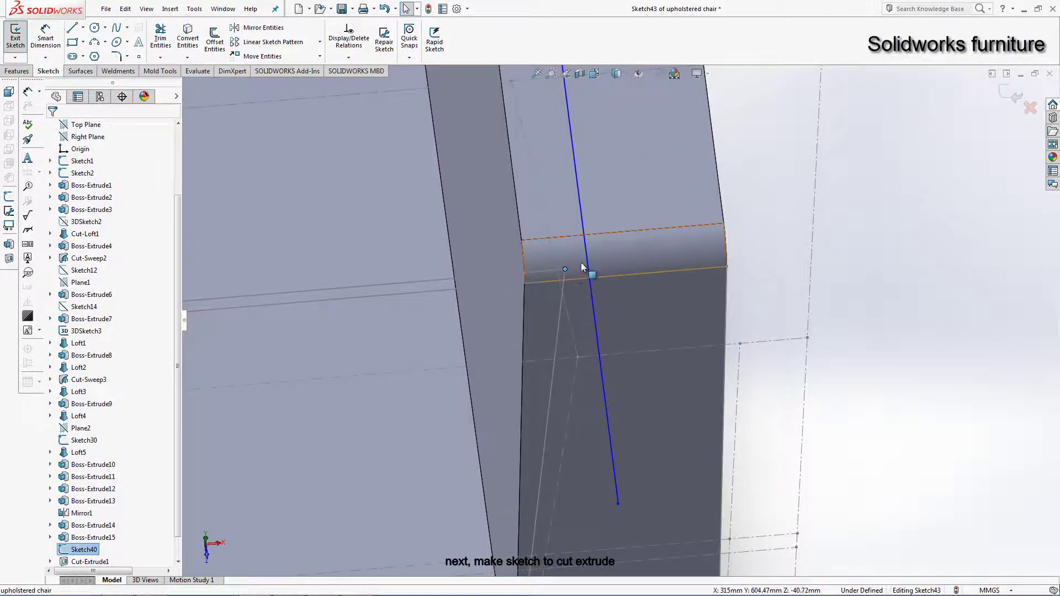
ctrl+click(588, 264)
click(65, 320)
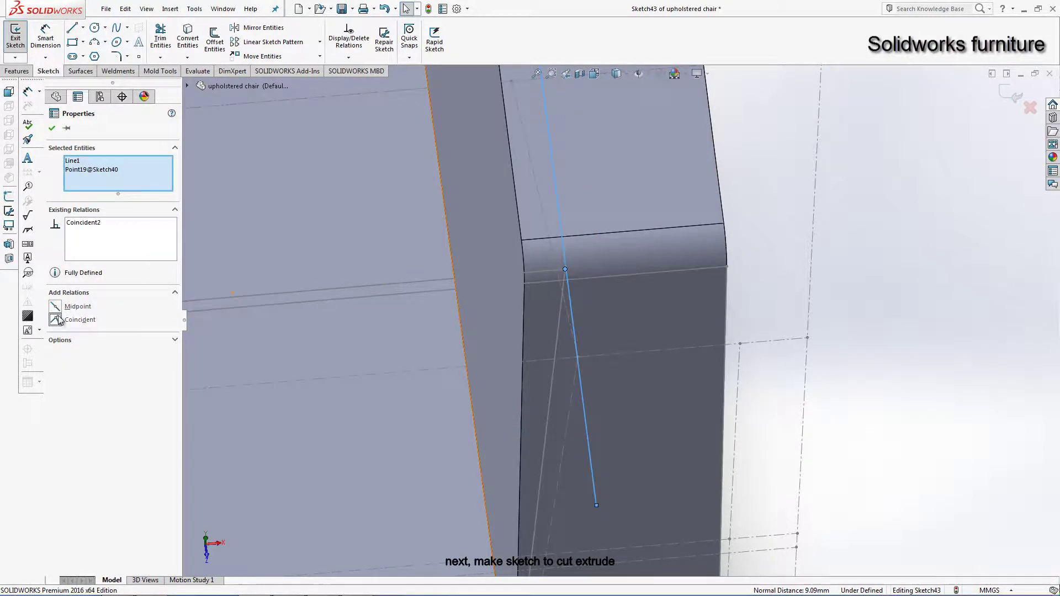
click(911, 239)
scroll(521, 268, down, 2)
mouse_move(521, 269)
middle_down()
mouse_move(551, 320)
mouse_move(642, 336)
mouse_move(627, 353)
middle_up()
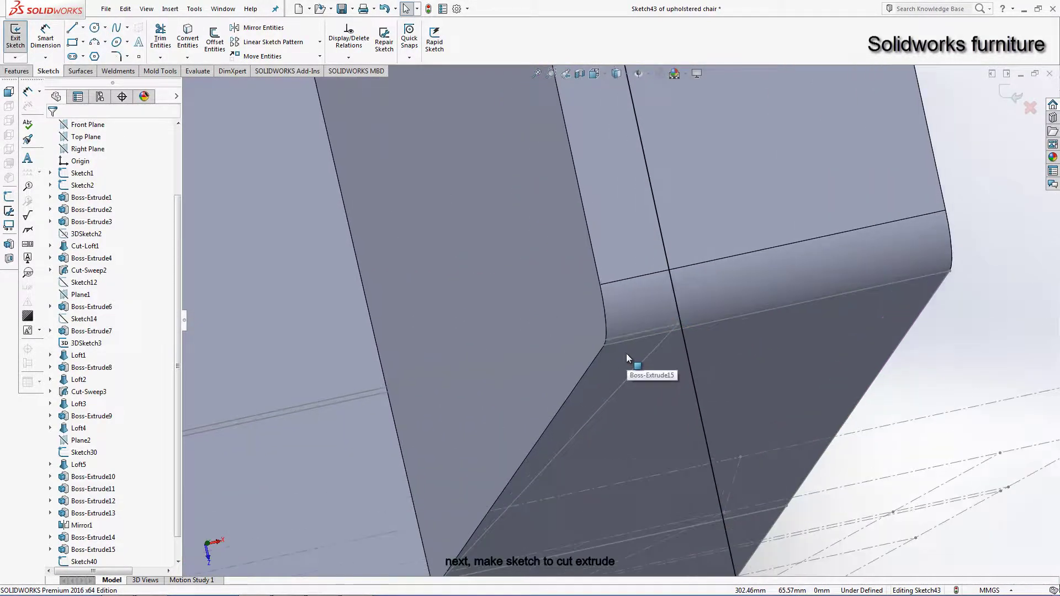
scroll(617, 352, up, 3)
scroll(627, 296, up, 3)
middle_drag(590, 274, 570, 224)
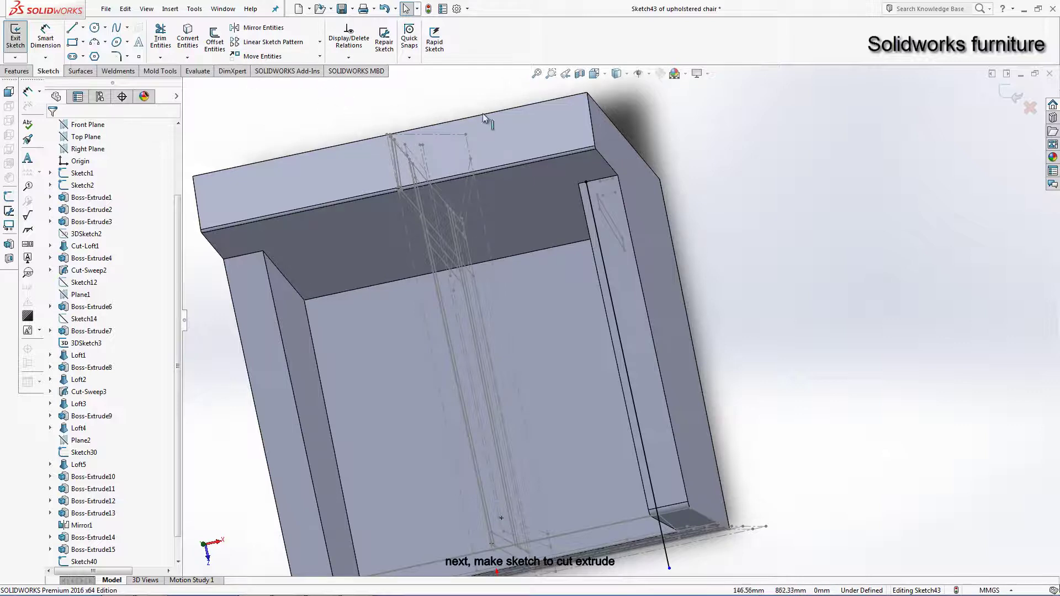
scroll(483, 117, down, 5)
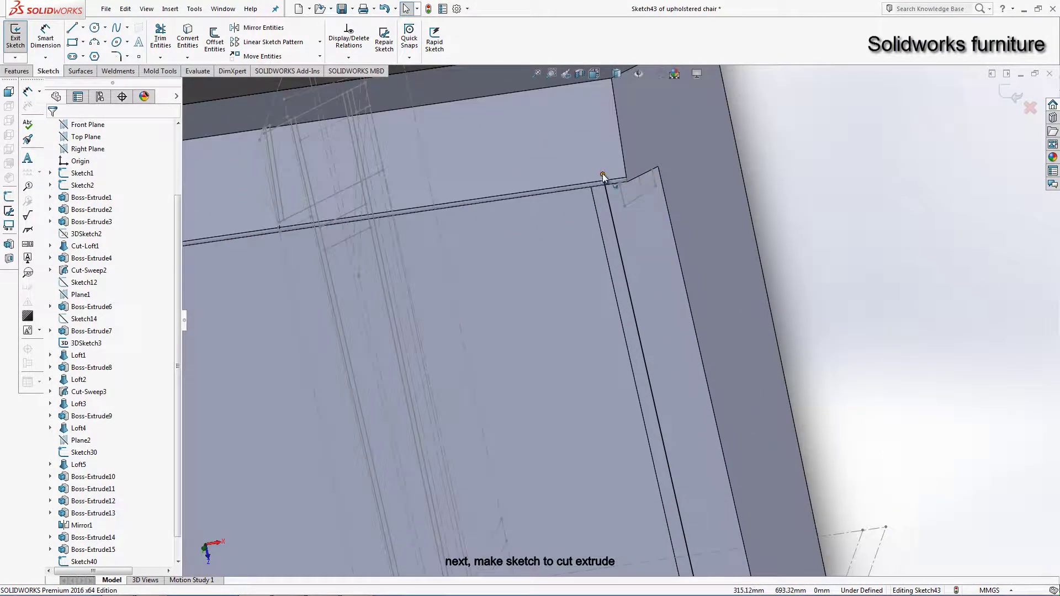
Step: Extend the line upward and make its end coincident with the seat back's top edge
click(603, 176)
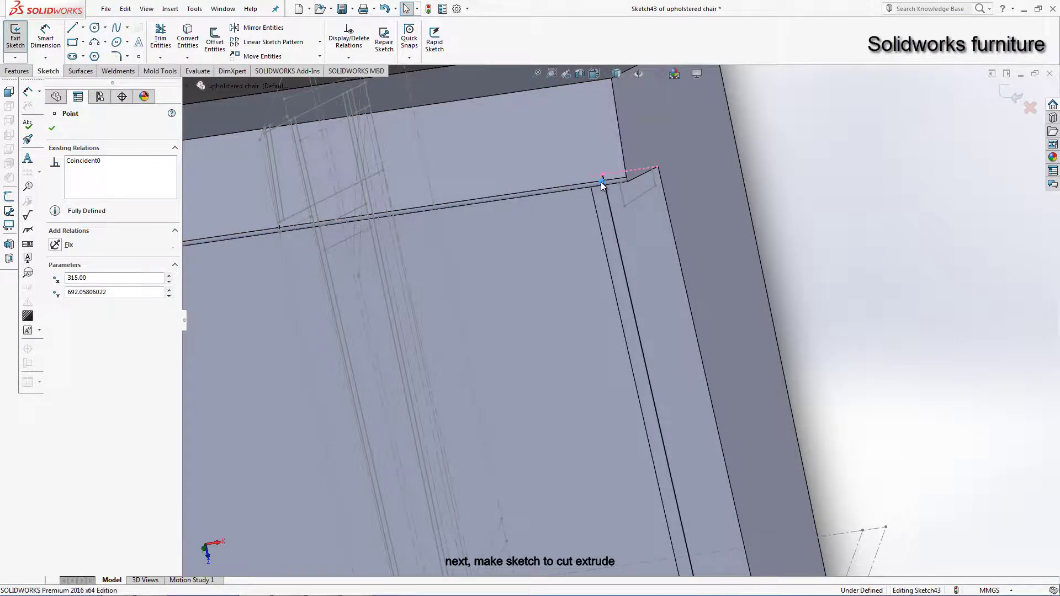
drag(603, 185, 586, 91)
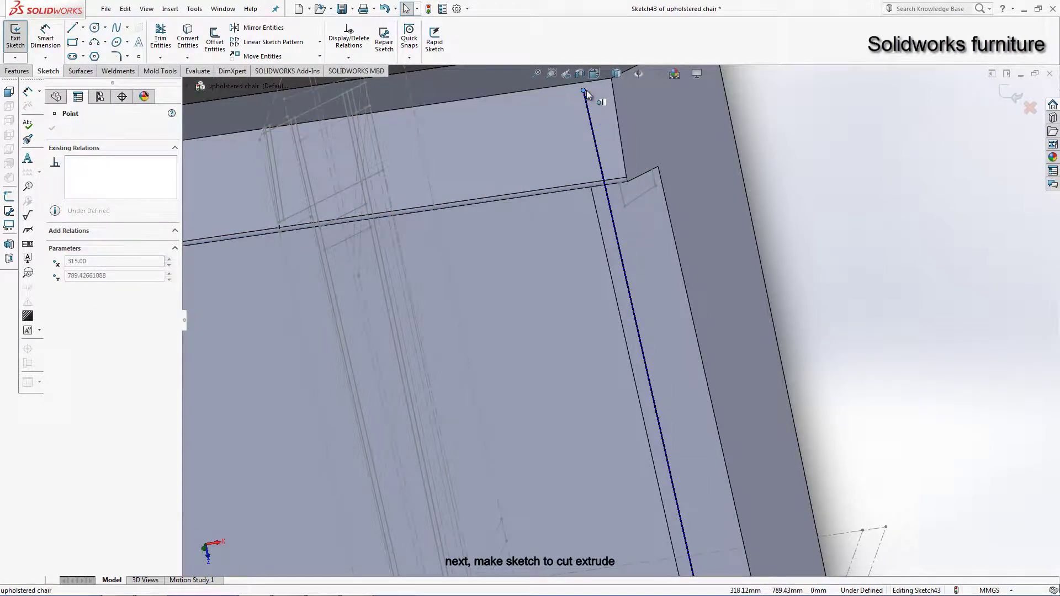
scroll(602, 138, up, 5)
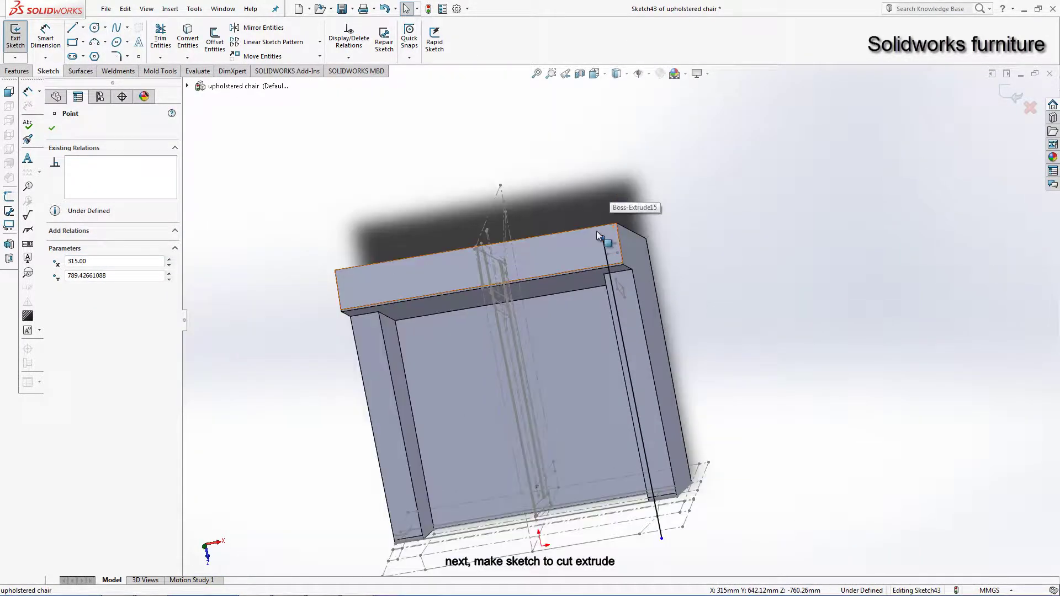
scroll(596, 235, down, 5)
ctrl+click(605, 241)
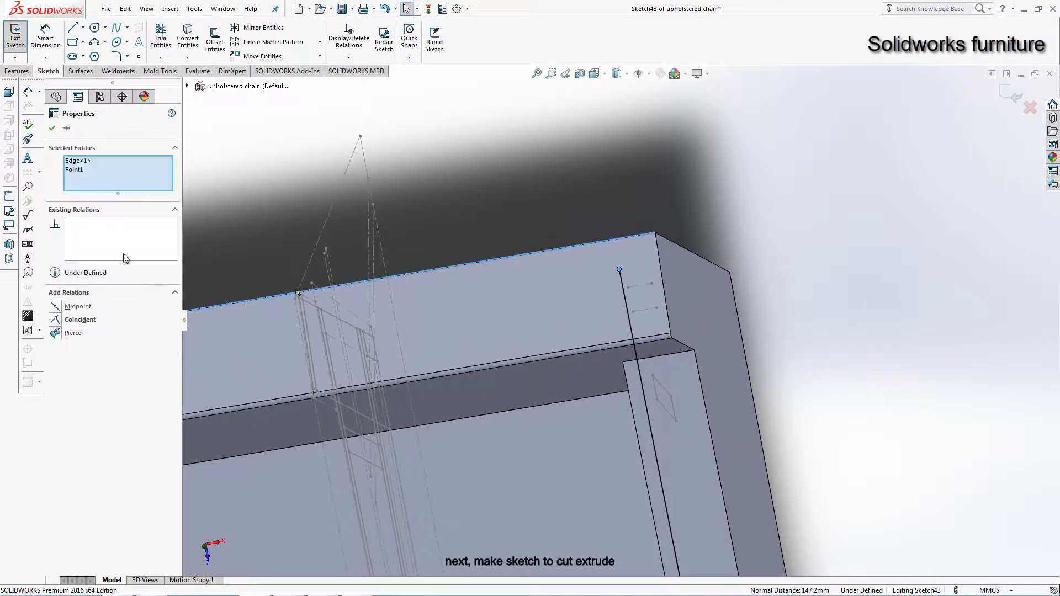
click(55, 320)
scroll(478, 259, up, 5)
key(Escape)
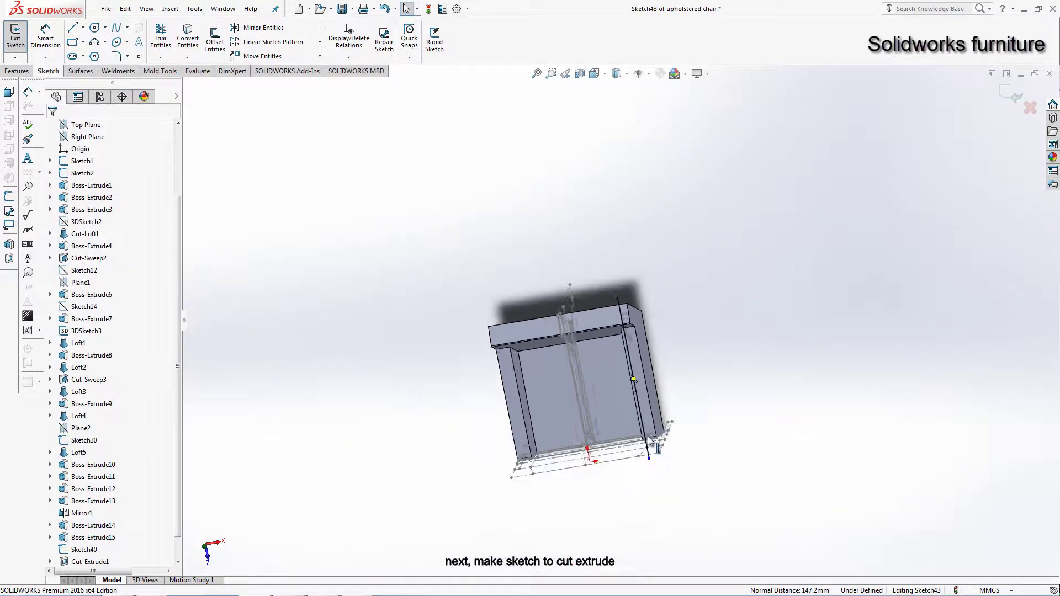
Step: Draw a second line from the first line's bottom end up to the back's top
scroll(657, 441, down, 5)
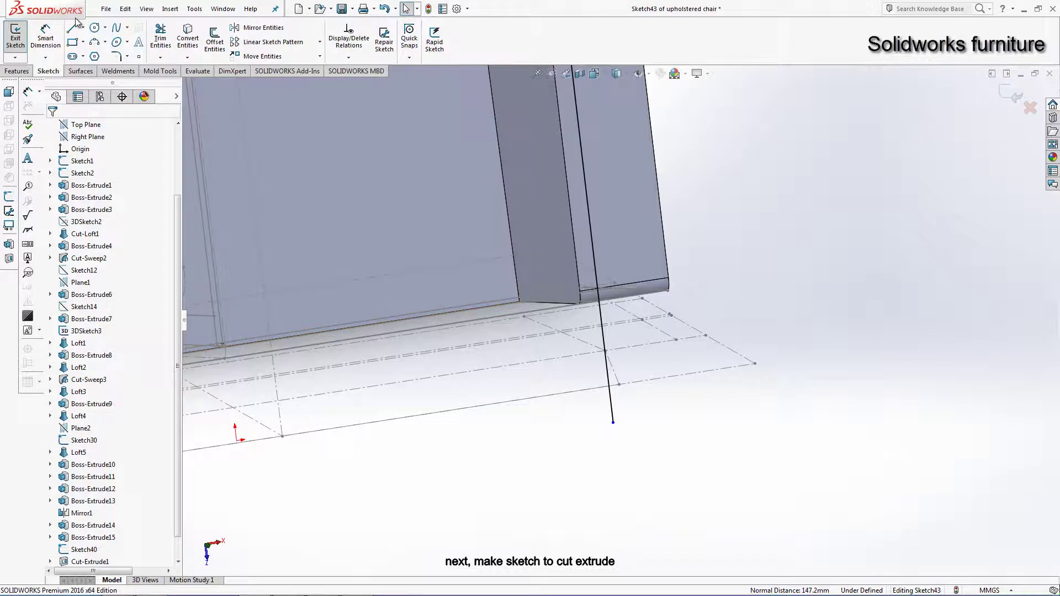
click(74, 27)
click(612, 422)
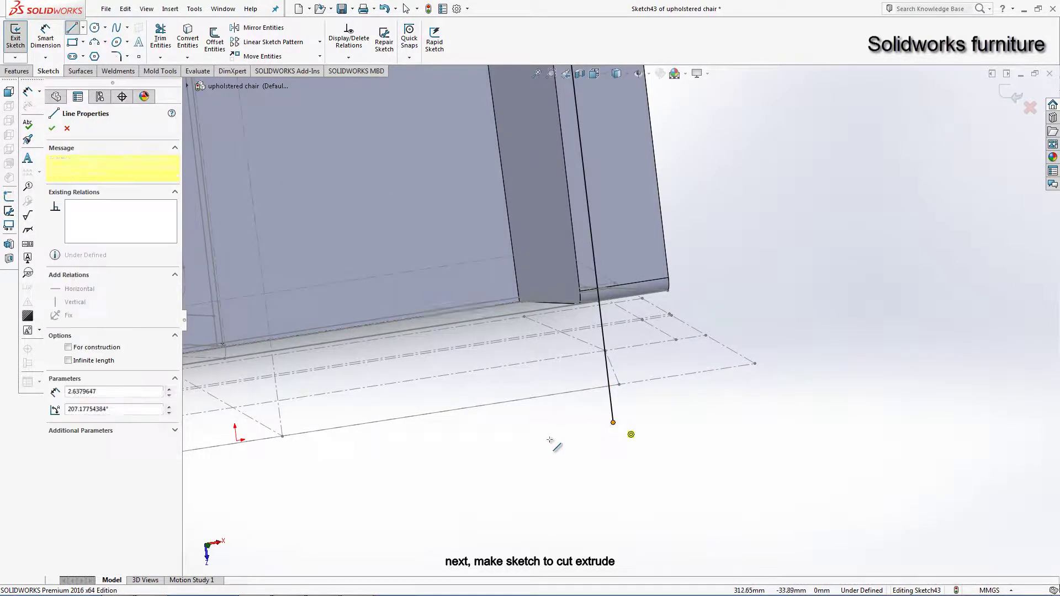
scroll(606, 317, up, 5)
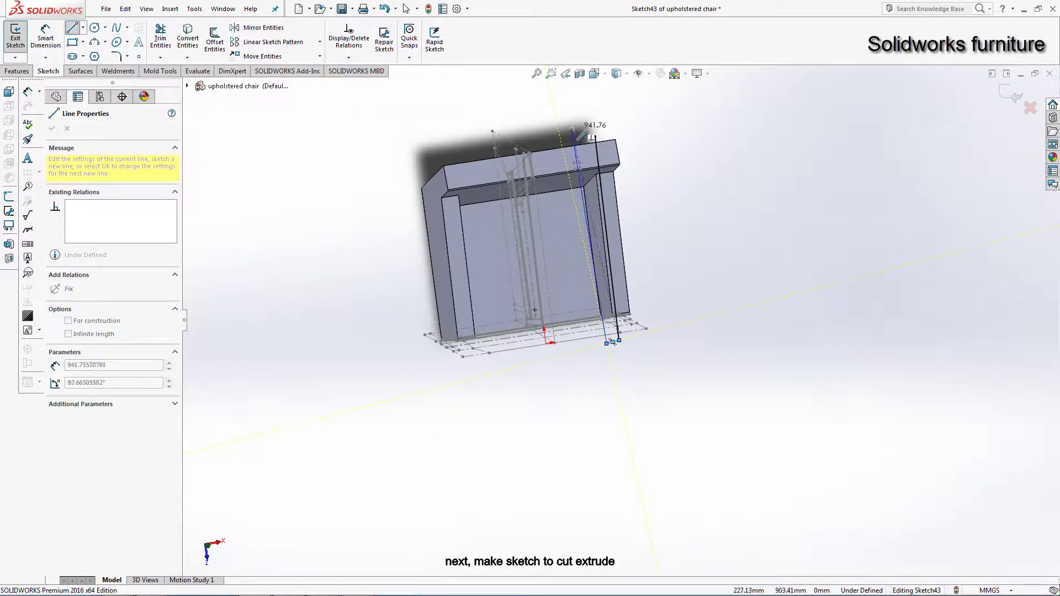
click(574, 129)
key(Escape)
scroll(640, 358, down, 5)
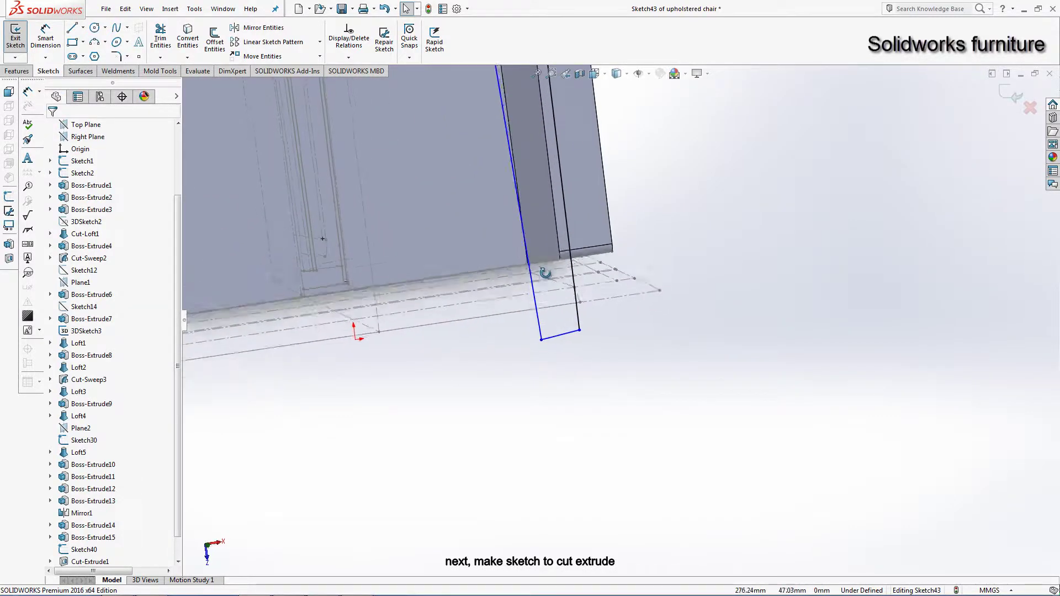
Step: Pierce the second line's end onto the seat corner and remove its Vertical relation
middle_drag(545, 272, 620, 298)
scroll(448, 244, down, 3)
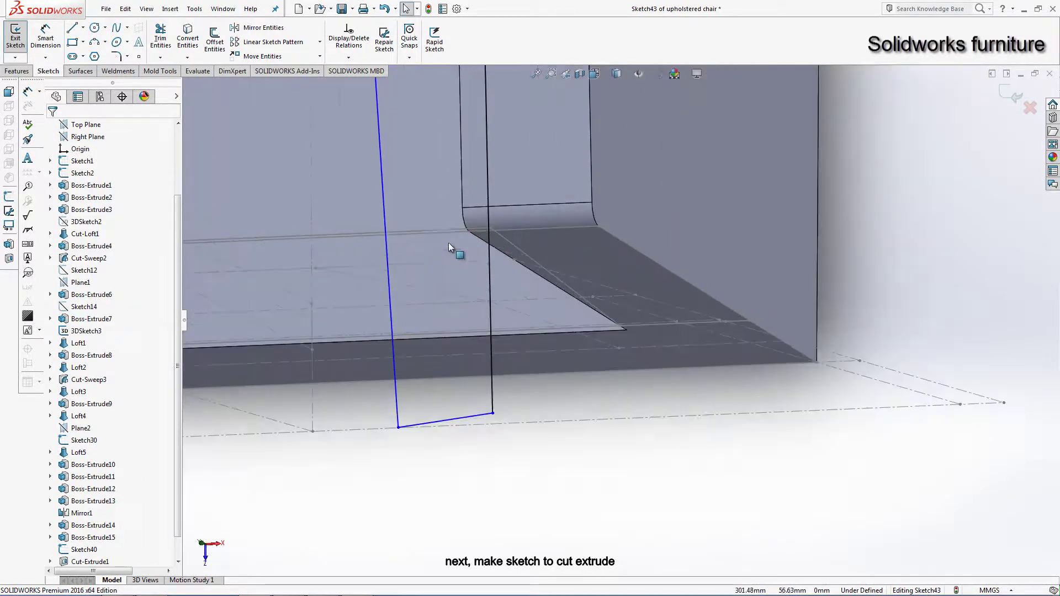
scroll(449, 247, down, 3)
click(511, 556)
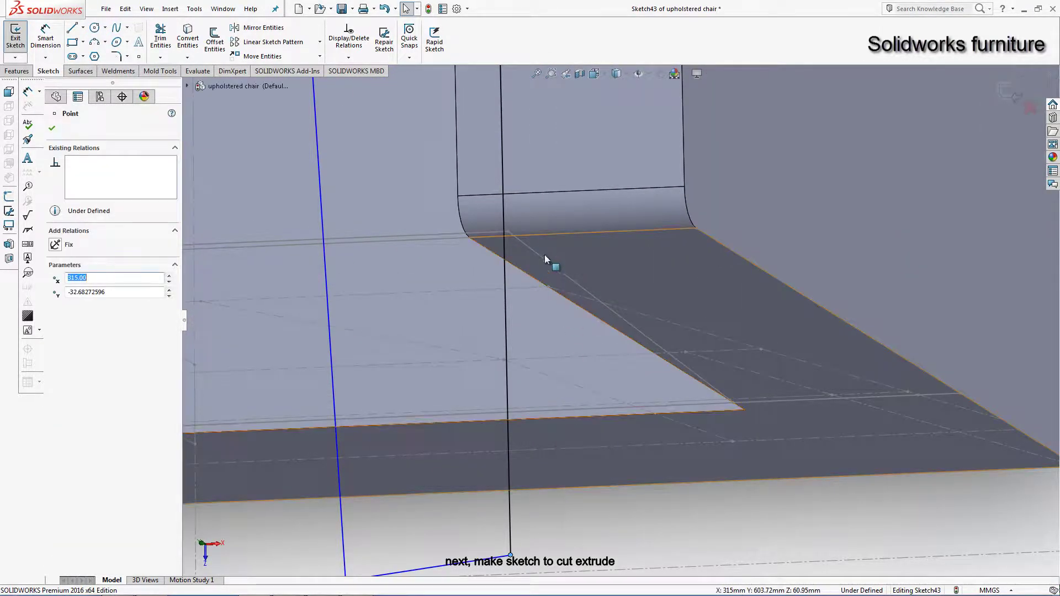
ctrl+click(543, 234)
click(55, 333)
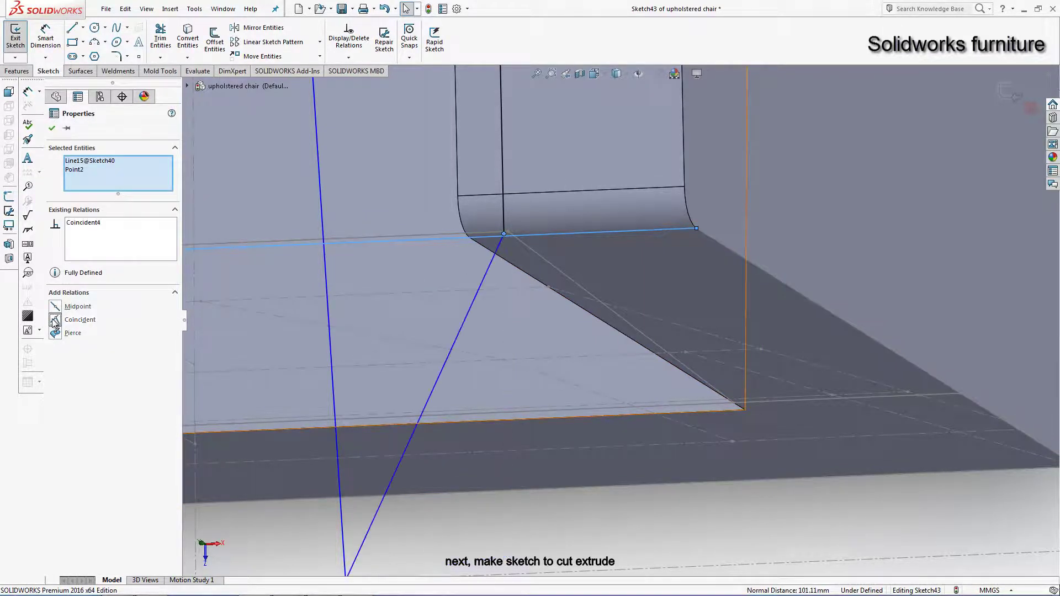
scroll(474, 412, up, 3)
click(473, 411)
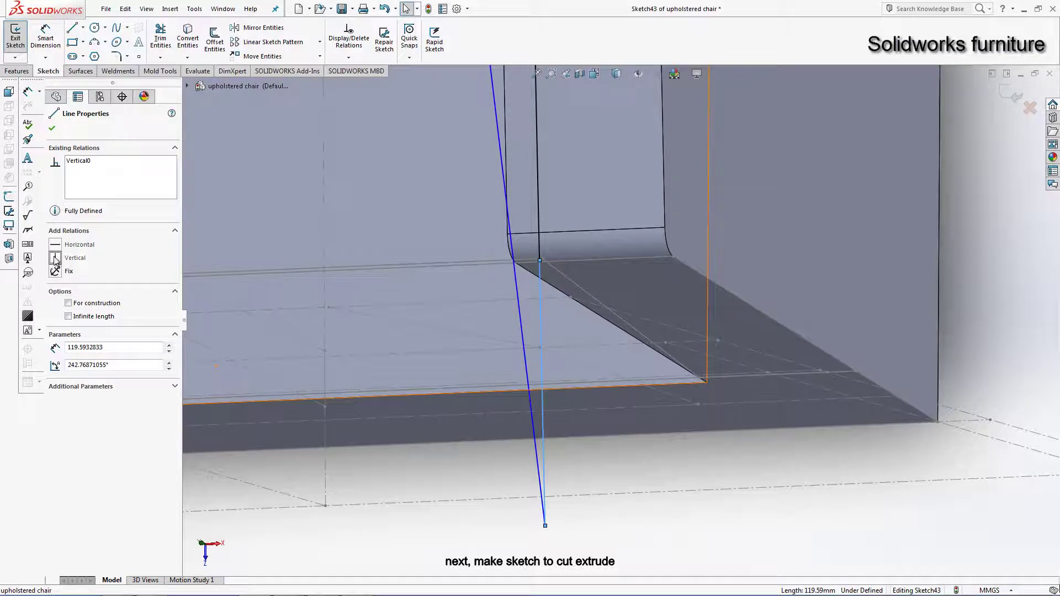
key(ctrl+z)
Step: Make Line6 coincident with the armrest vertex
click(668, 465)
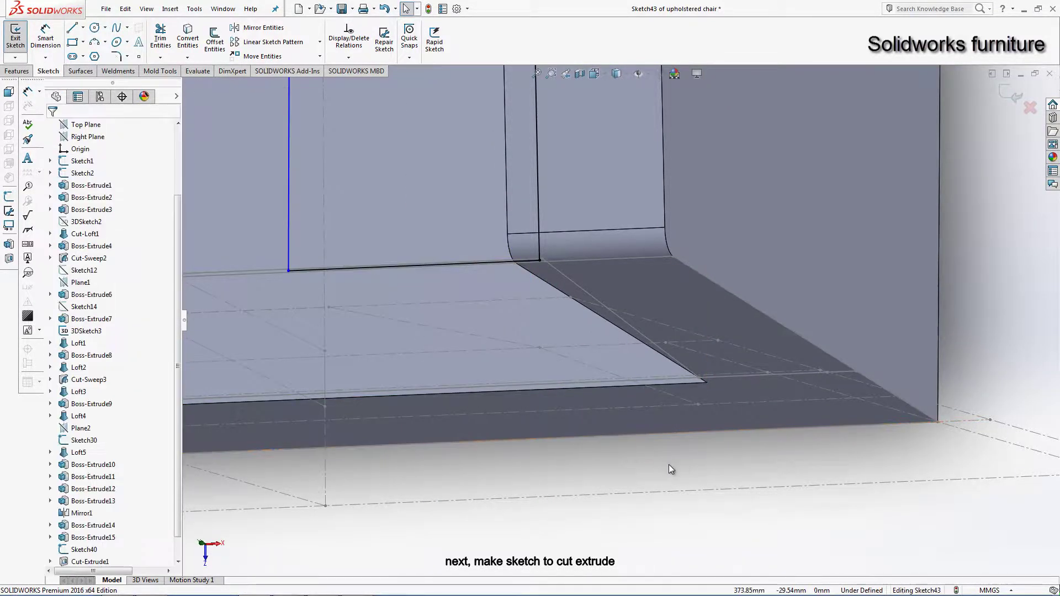
scroll(550, 296, up, 5)
scroll(563, 190, up, 3)
middle_drag(564, 192, 595, 146)
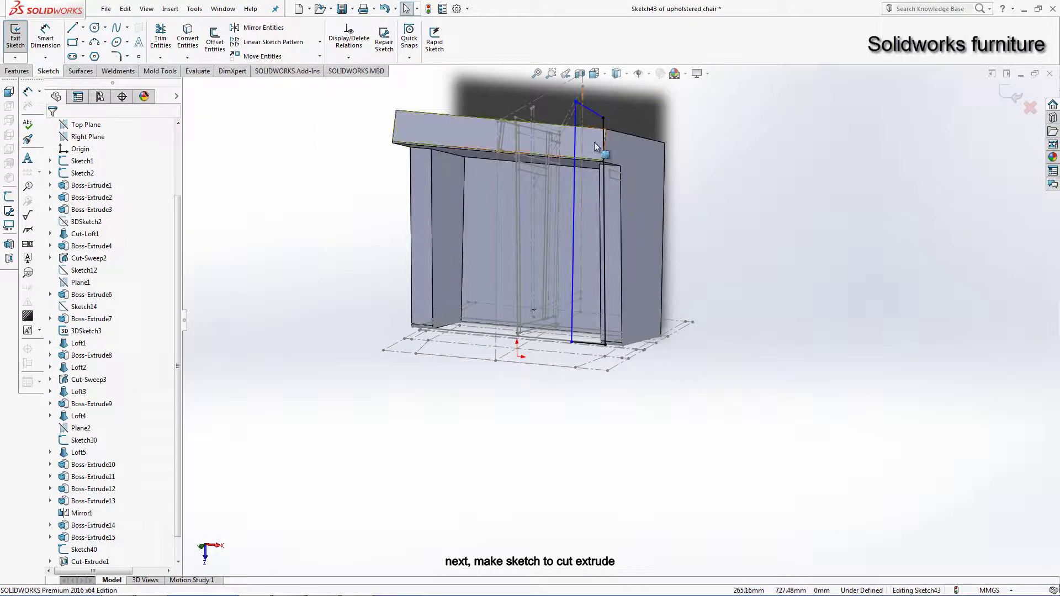
click(600, 115)
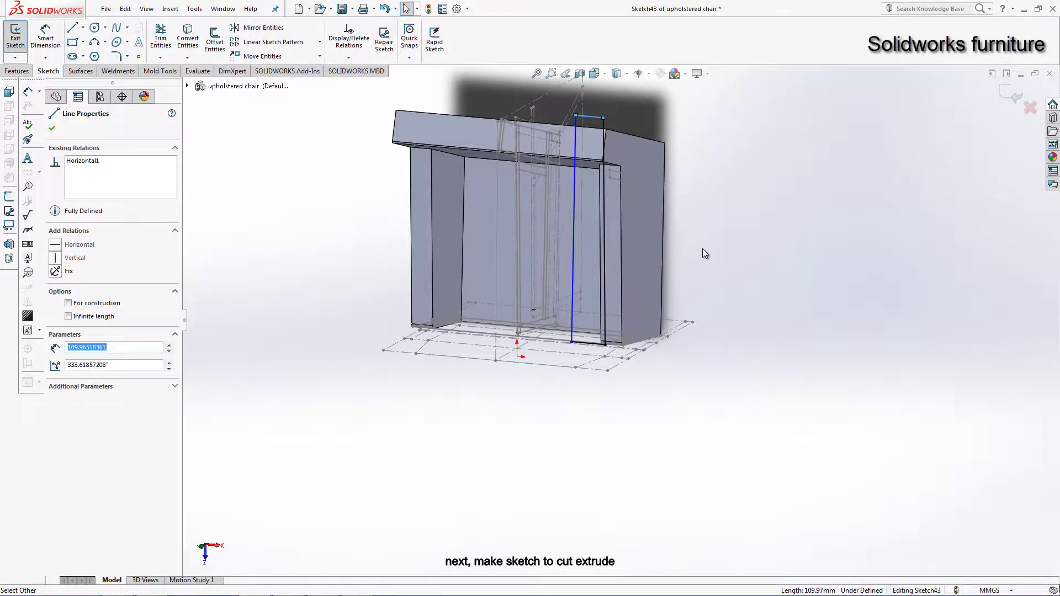
mouse_move(702, 248)
middle_down()
mouse_move(711, 231)
mouse_move(679, 201)
mouse_move(694, 161)
mouse_move(693, 191)
mouse_move(680, 186)
mouse_move(670, 149)
mouse_move(689, 149)
mouse_move(685, 131)
mouse_move(682, 169)
middle_up()
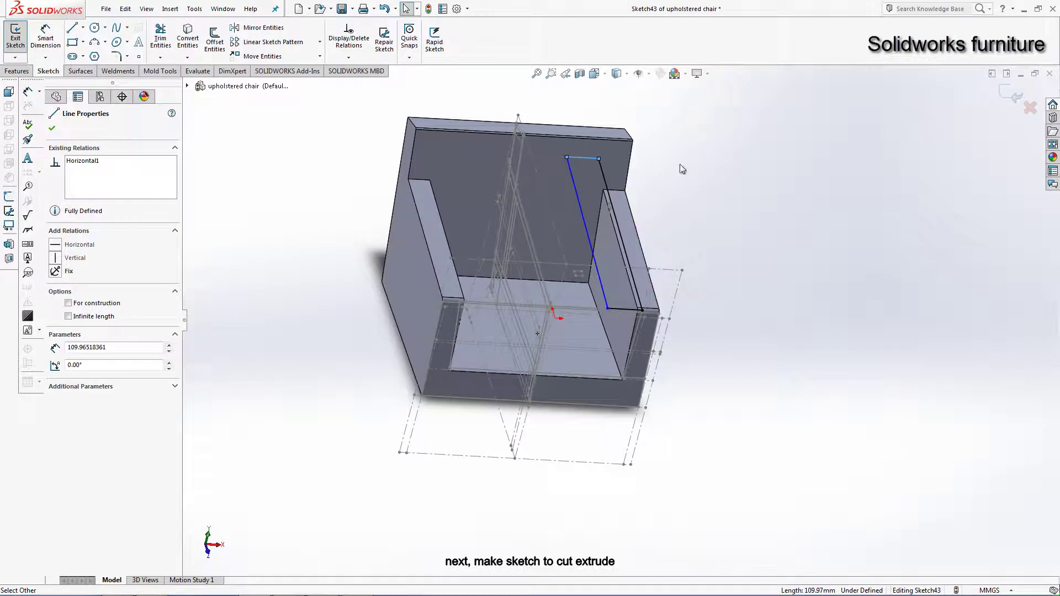
click(769, 232)
scroll(717, 276, down, 2)
scroll(690, 306, down, 2)
scroll(607, 317, down, 2)
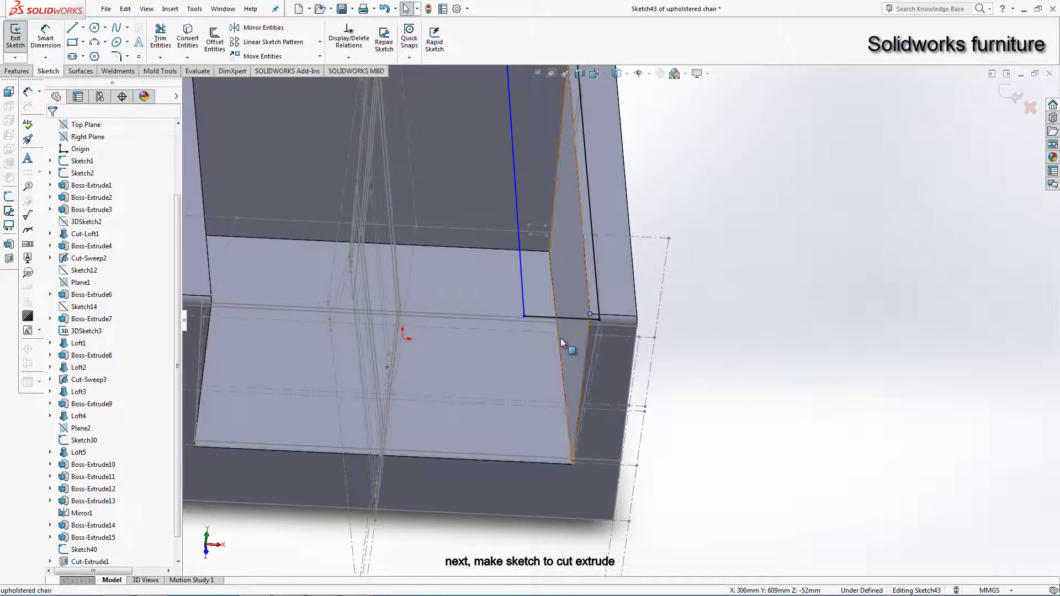
ctrl+click(526, 311)
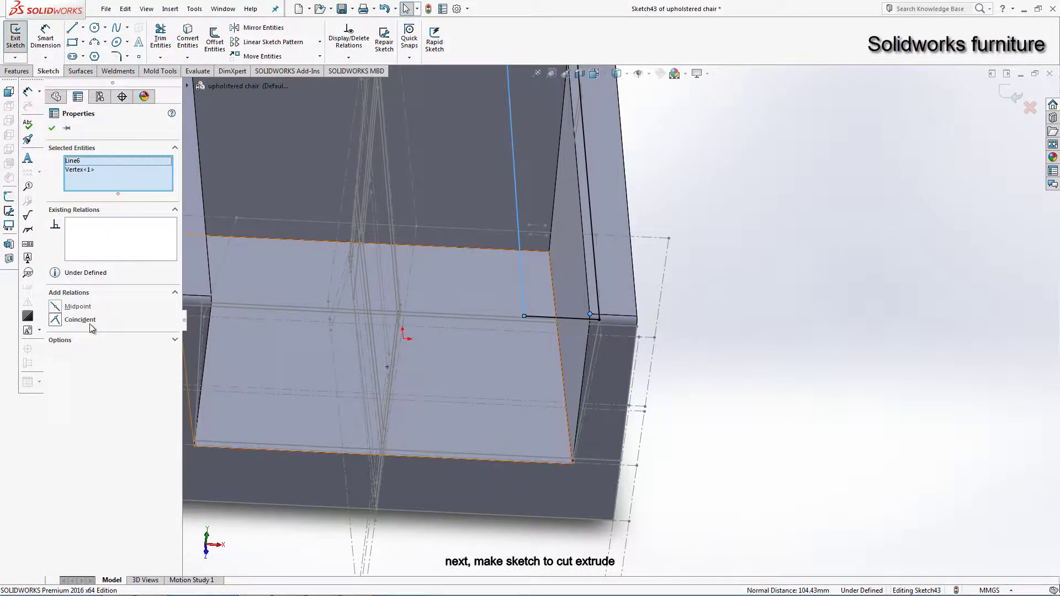
click(55, 320)
key(Escape)
Step: Make Line6 collinear with the armrest edge, fully defining Sketch43
mouse_move(530, 331)
middle_down()
mouse_move(532, 379)
mouse_move(588, 158)
middle_up()
scroll(588, 157, down, 5)
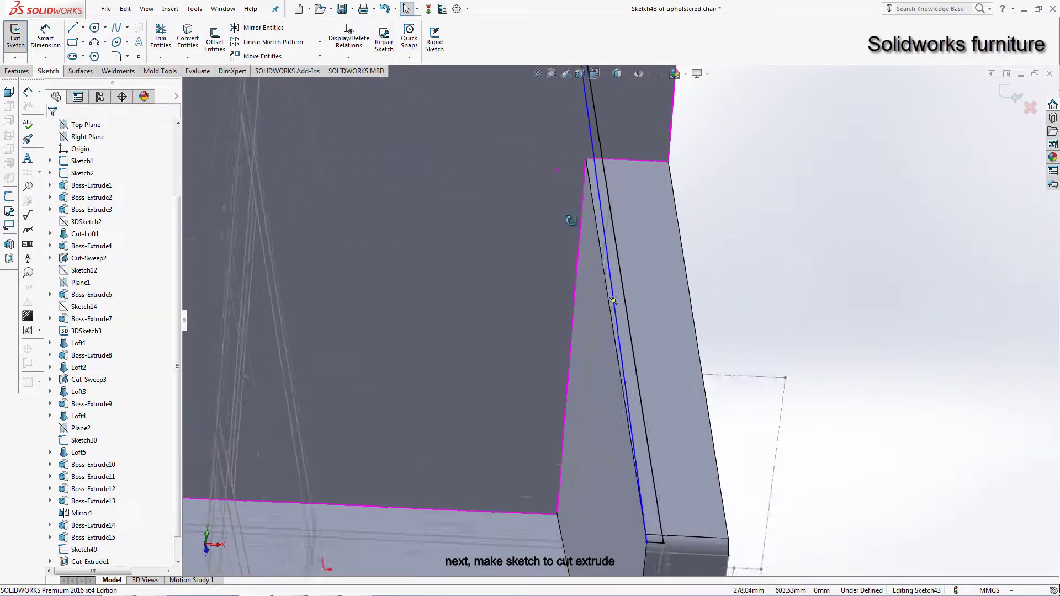
scroll(608, 182, down, 3)
click(605, 187)
ctrl+click(591, 206)
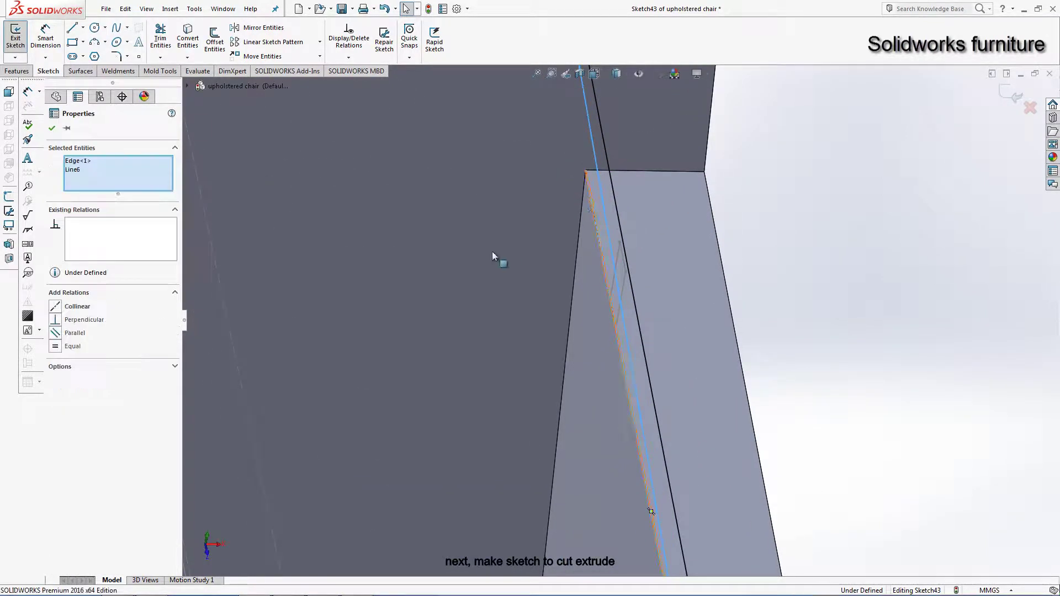
click(56, 307)
key(Escape)
scroll(839, 343, up, 5)
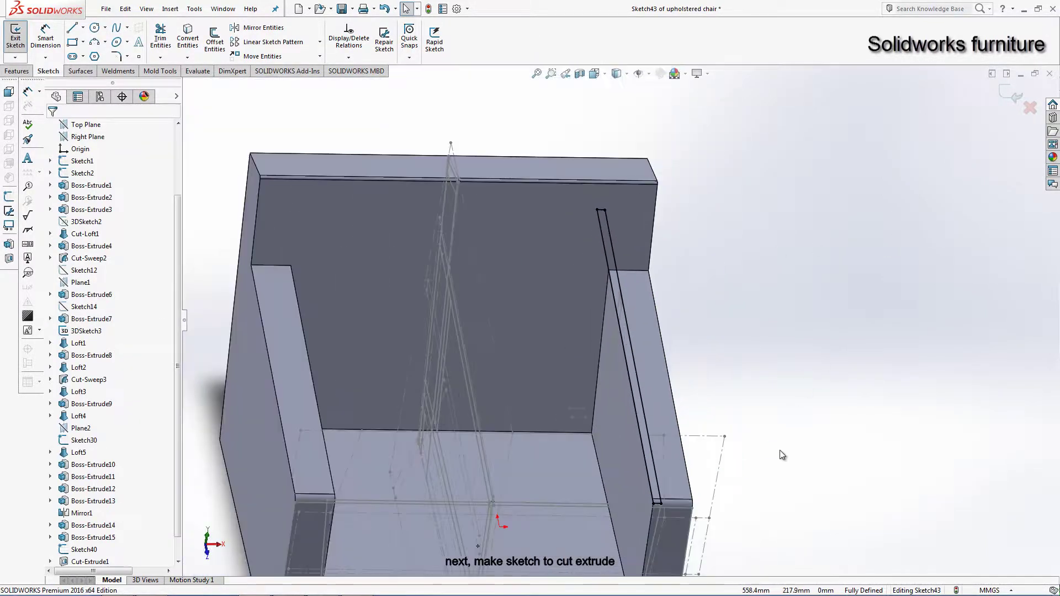
mouse_move(780, 449)
middle_down()
mouse_move(761, 404)
mouse_move(694, 488)
mouse_move(613, 411)
middle_up()
scroll(613, 411, down, 5)
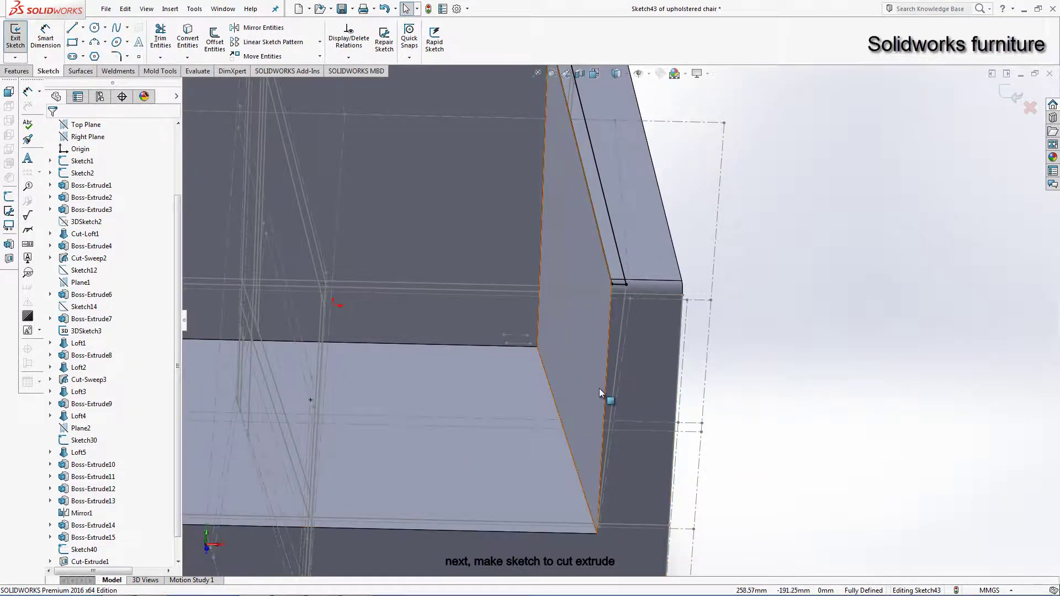
Step: Exit Sketch43 and view the chair's back face Normal To
click(1010, 95)
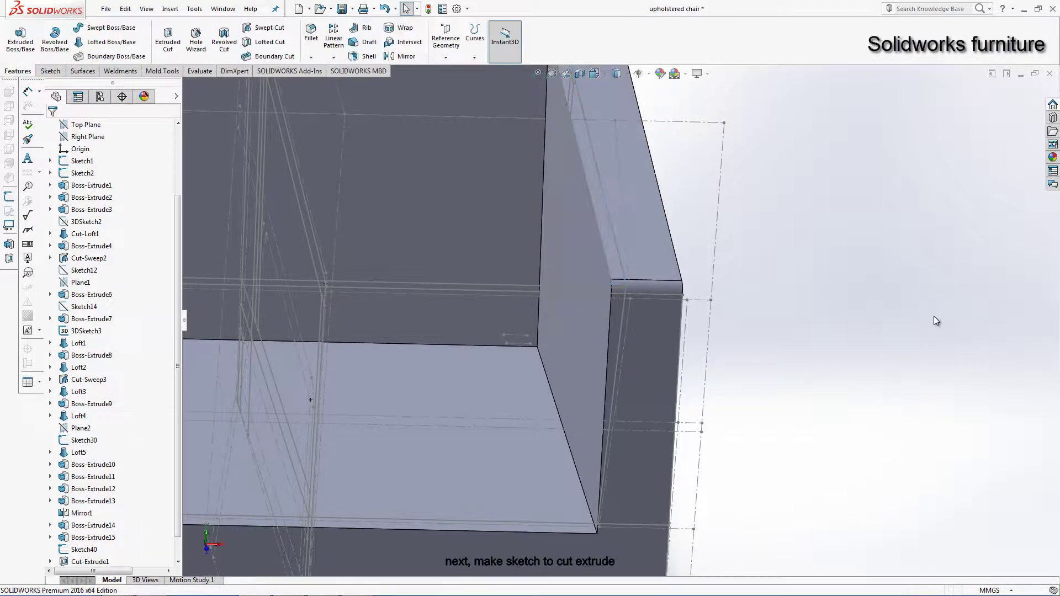
scroll(631, 393, up, 5)
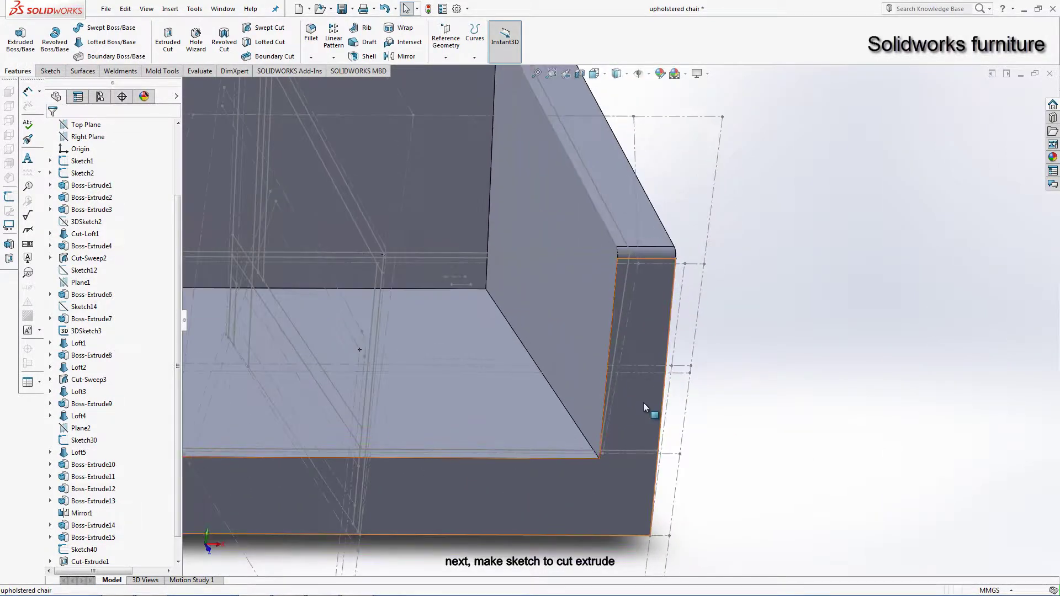
scroll(602, 287, down, 3)
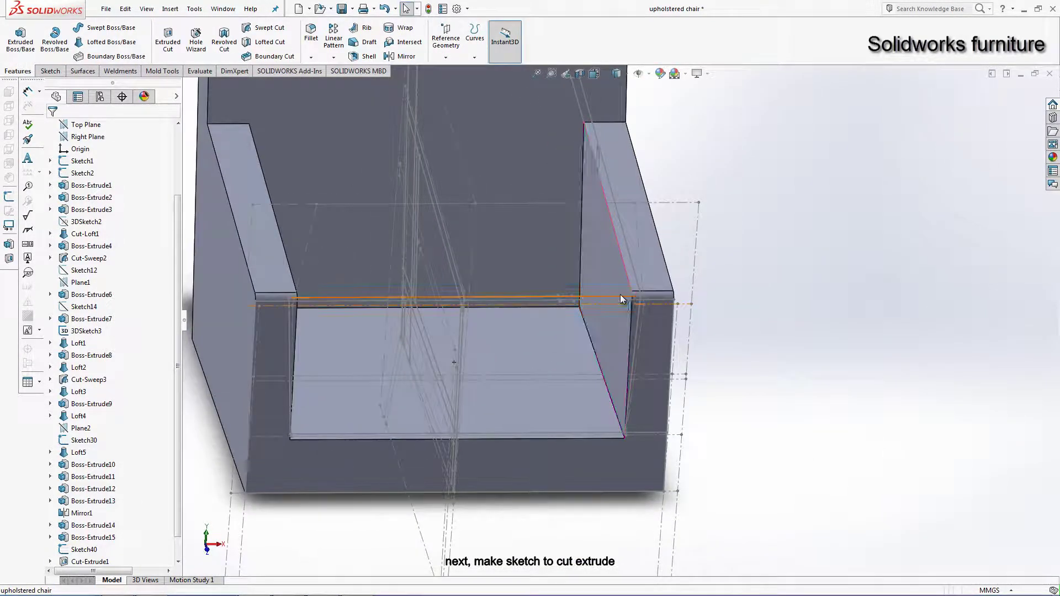
middle_drag(628, 282, 629, 262)
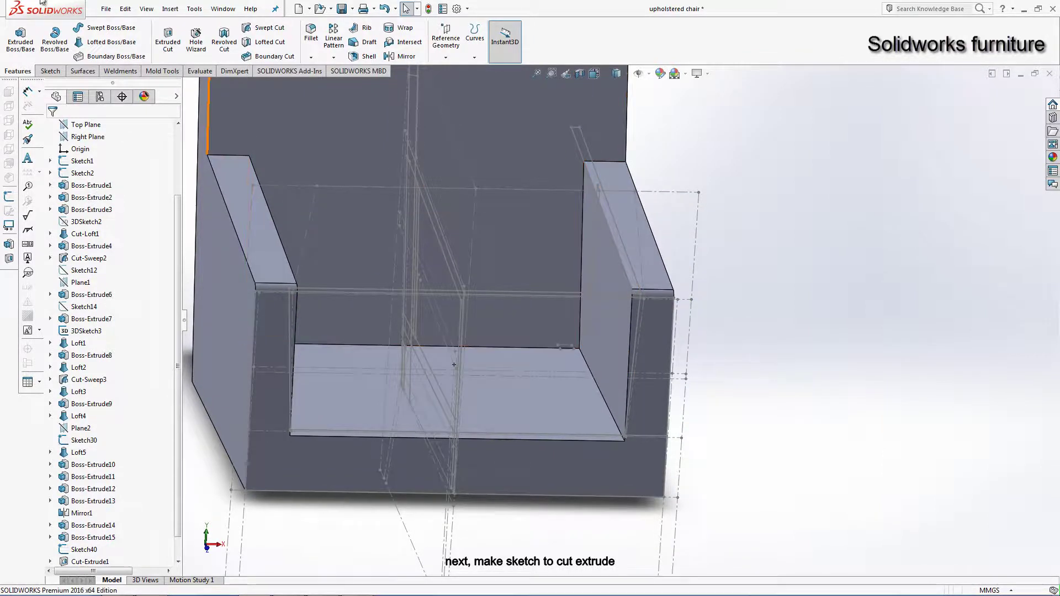
right_click(472, 237)
click(497, 213)
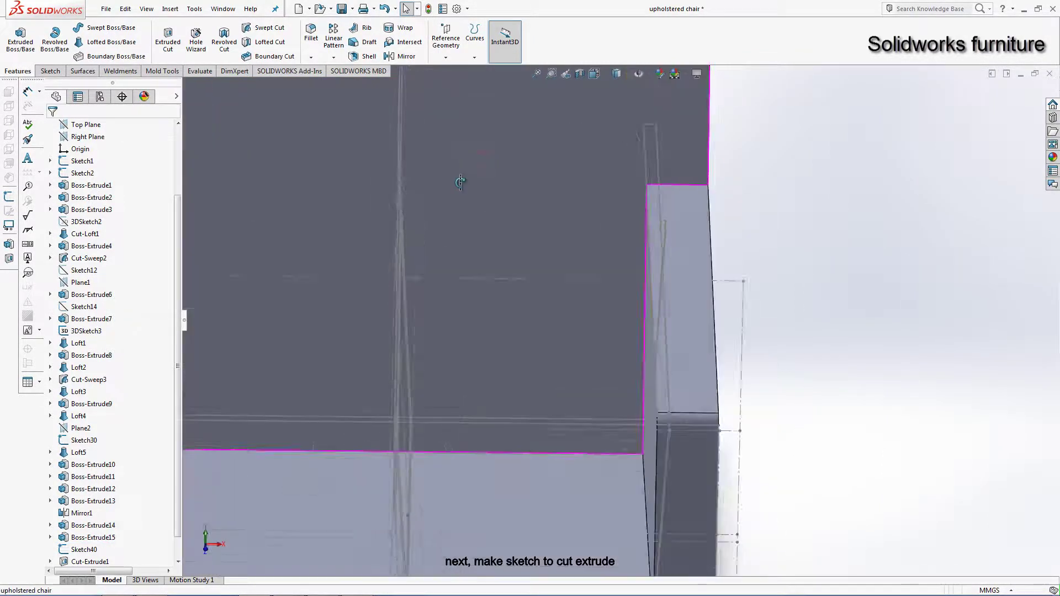
Step: Orbit to the right armrest and select its front end face
click(364, 269)
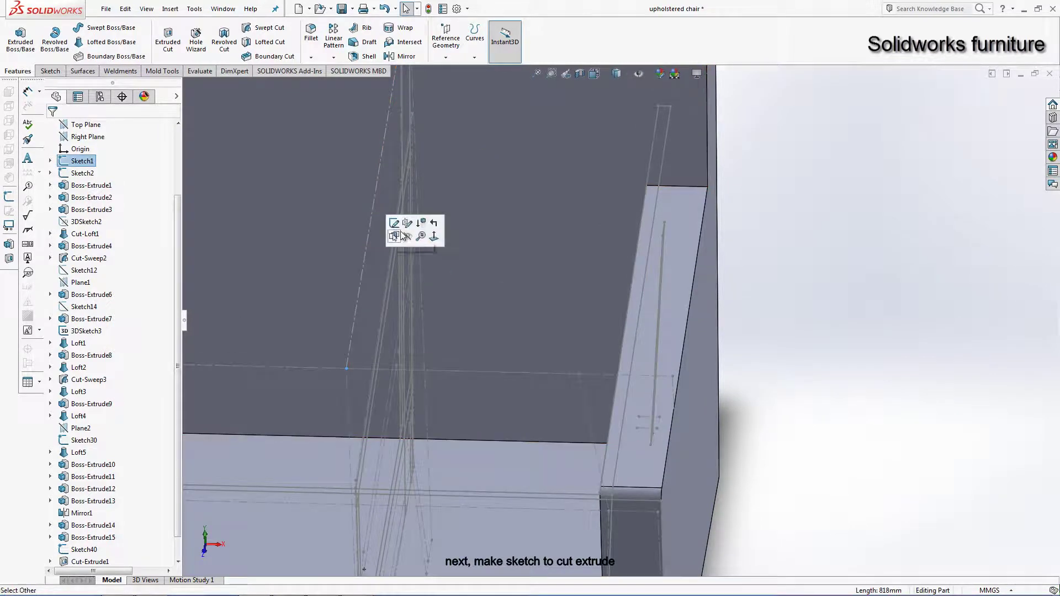
scroll(563, 343, up, 3)
middle_drag(563, 344, 678, 333)
scroll(678, 333, down, 5)
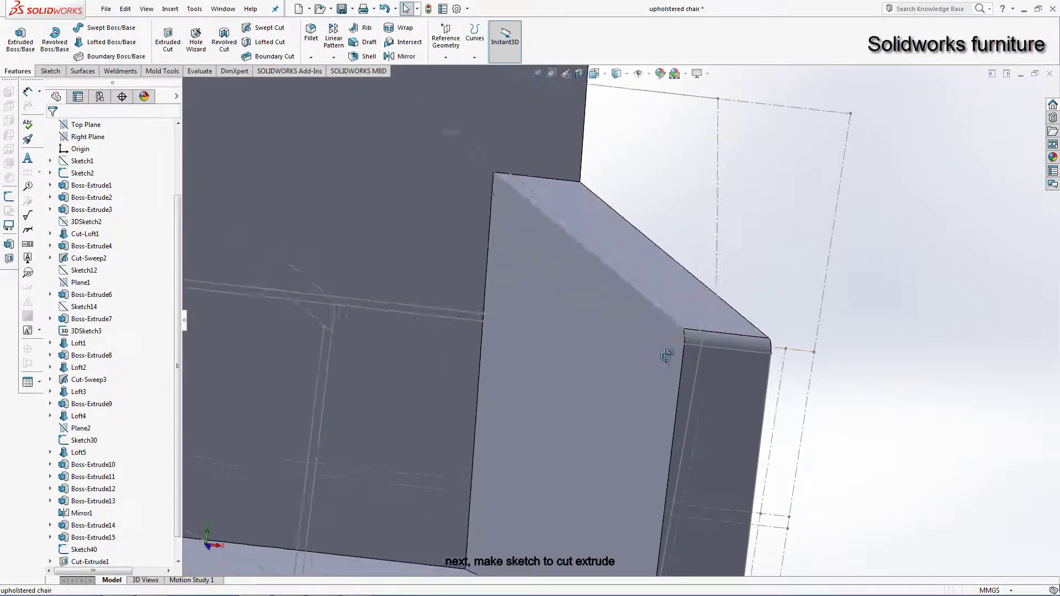
click(697, 381)
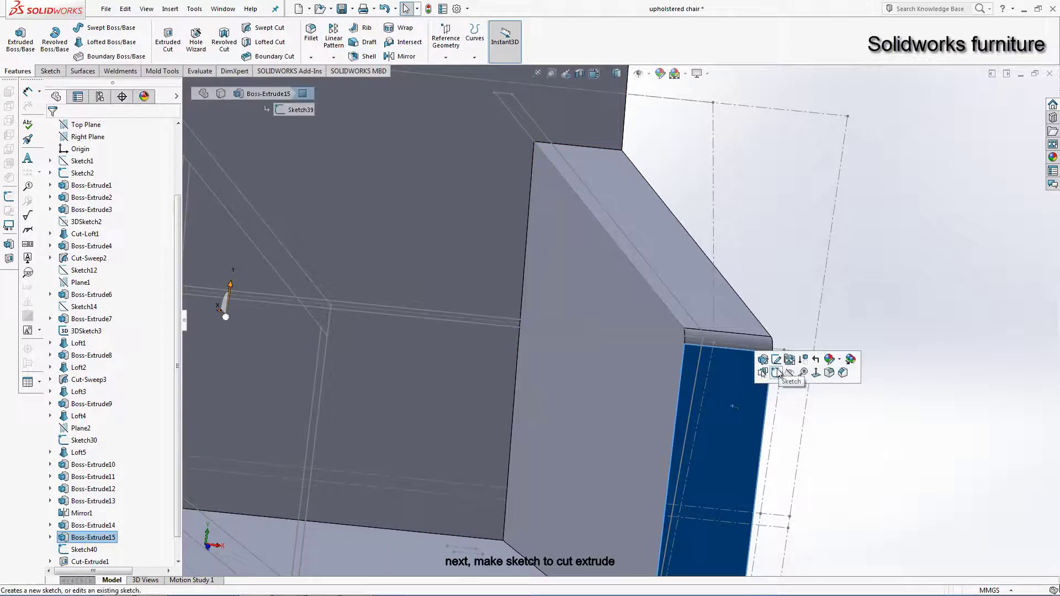
Step: Start Sketch44 on the armrest face, then discard it without changes
click(781, 376)
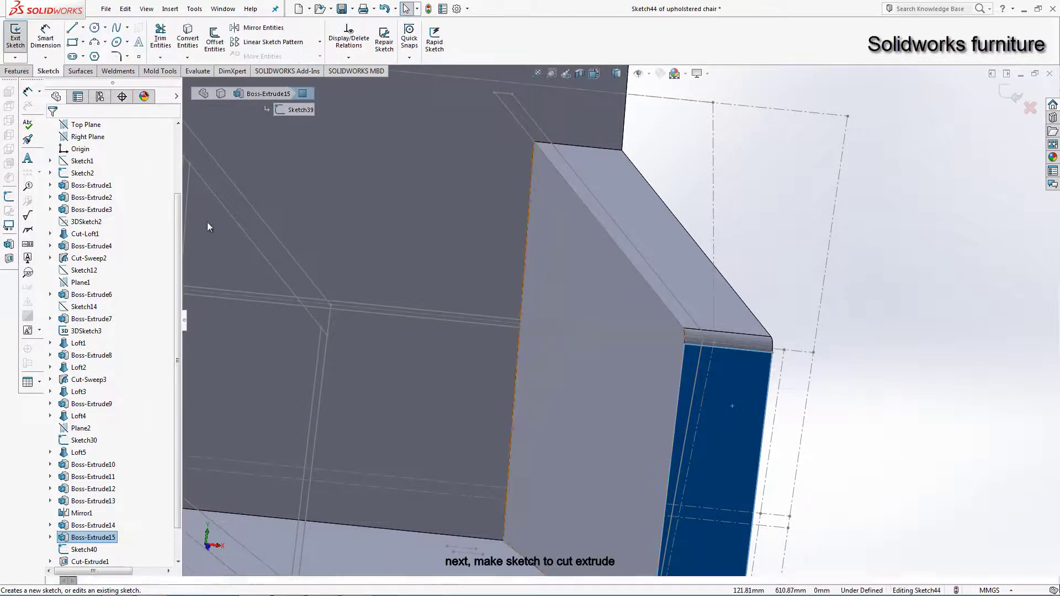
click(75, 30)
scroll(686, 355, down, 2)
scroll(687, 355, down, 2)
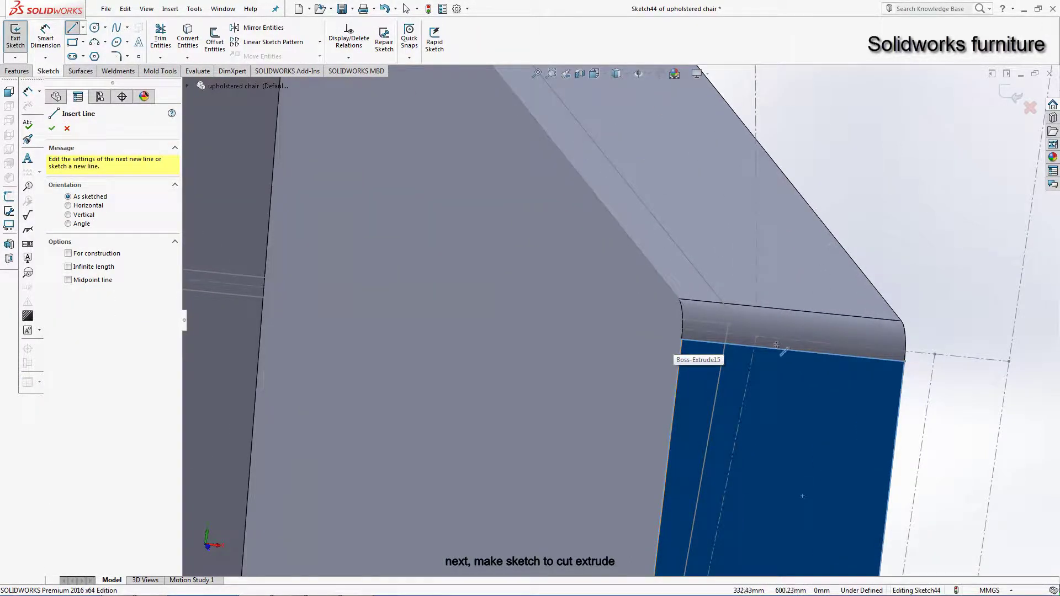
scroll(776, 345, down, 2)
scroll(701, 326, down, 2)
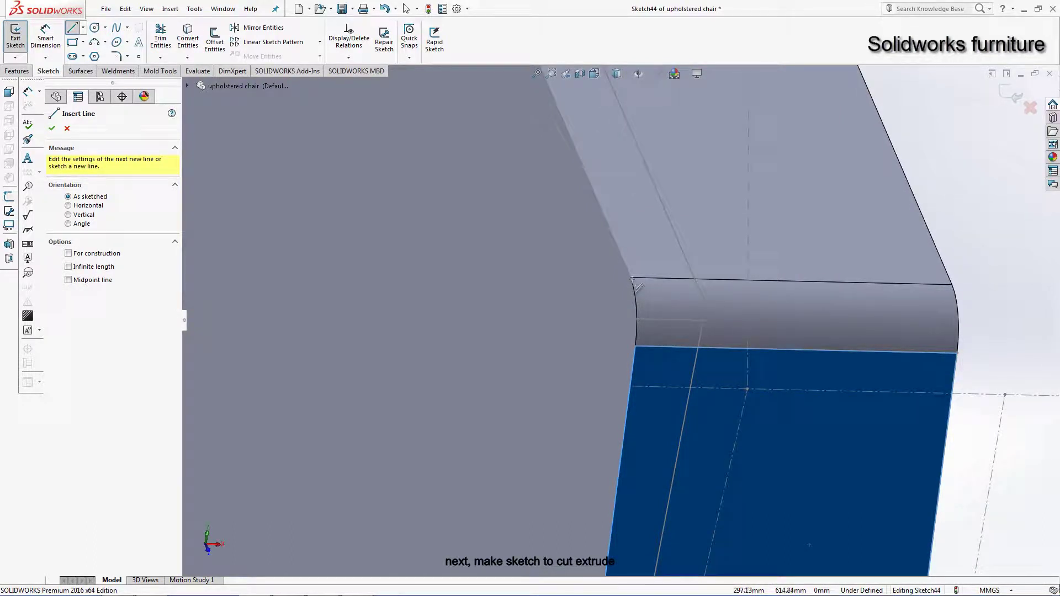
key(Escape)
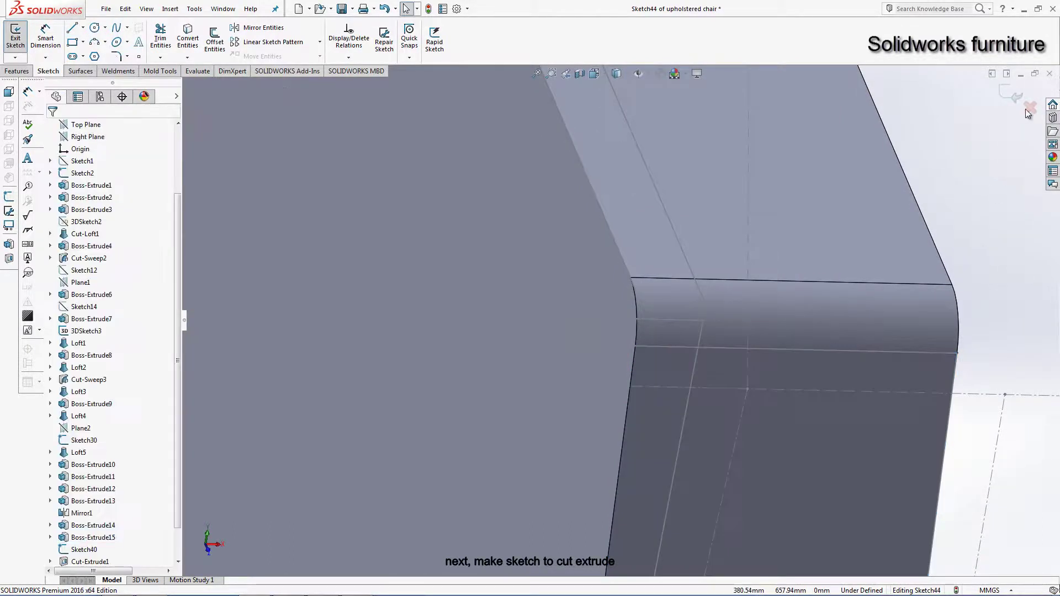
click(1030, 108)
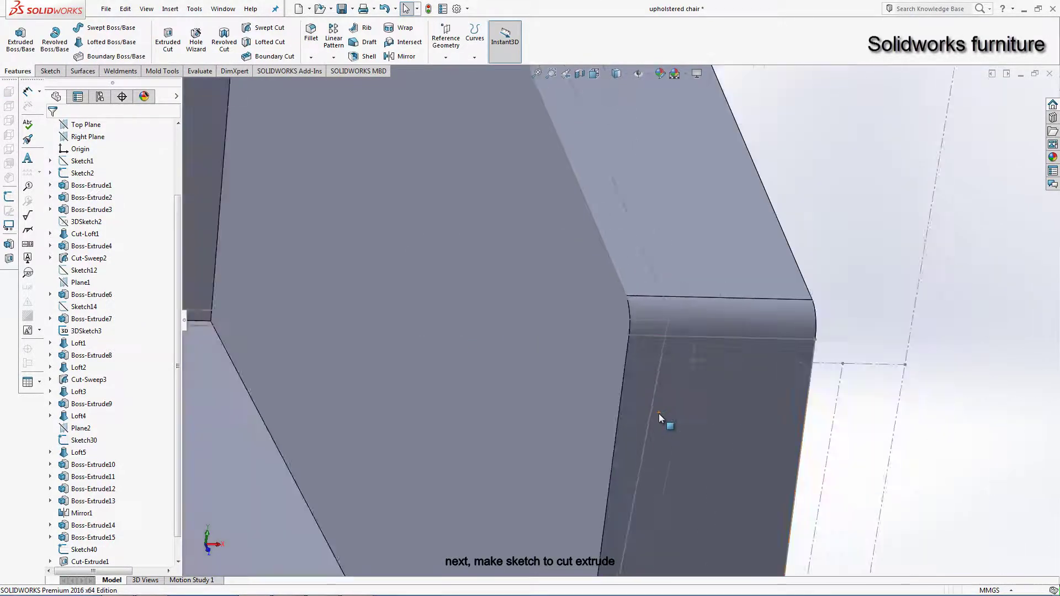
click(595, 328)
Step: Start Sketch45 on the face and draw a line from the seat corner to the upper corner
click(639, 301)
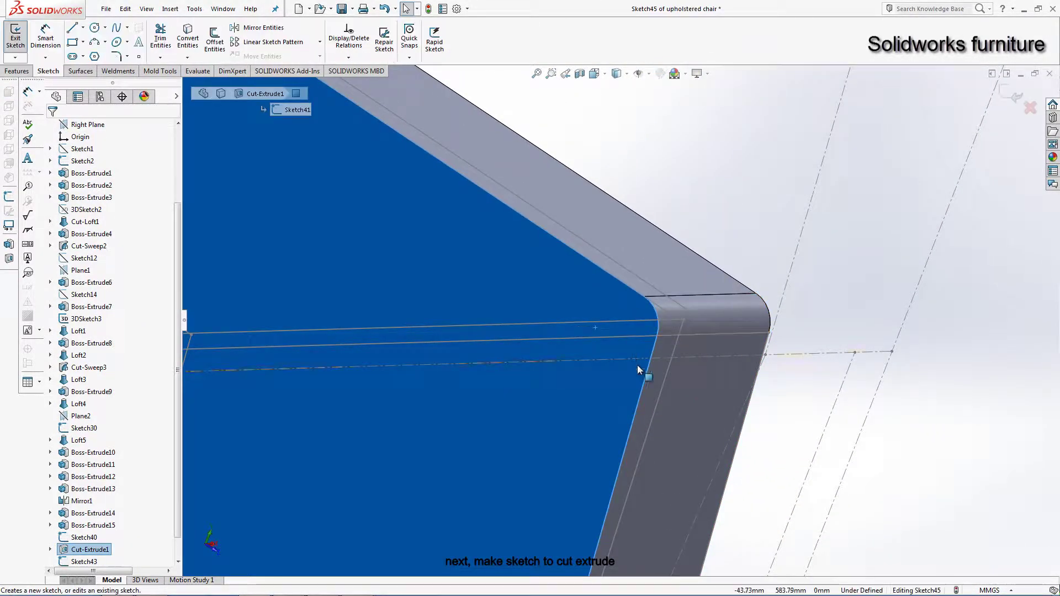
click(73, 29)
scroll(641, 308, down, 3)
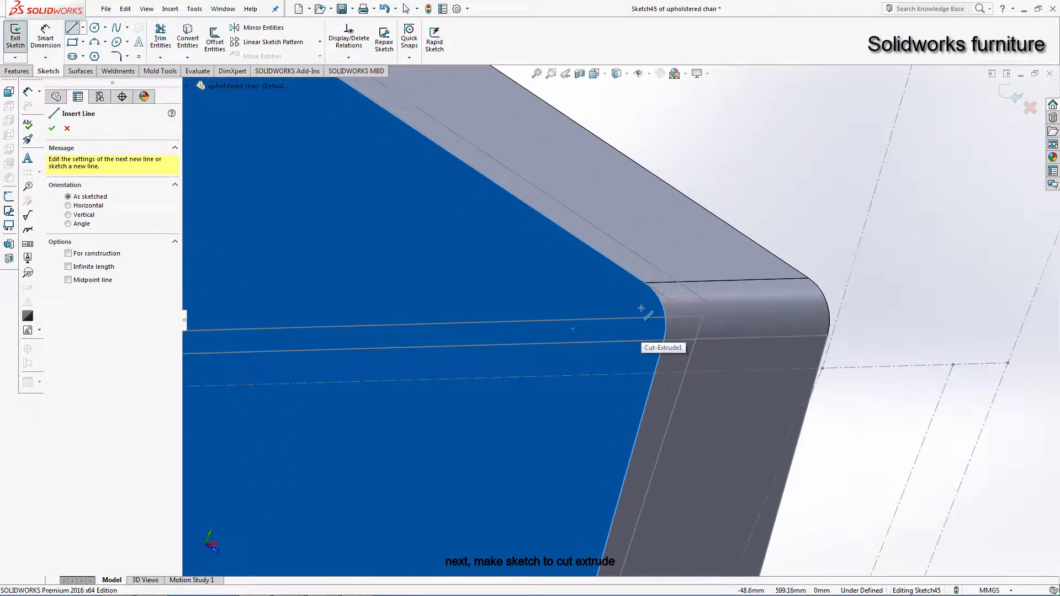
click(646, 282)
scroll(620, 501, up, 3)
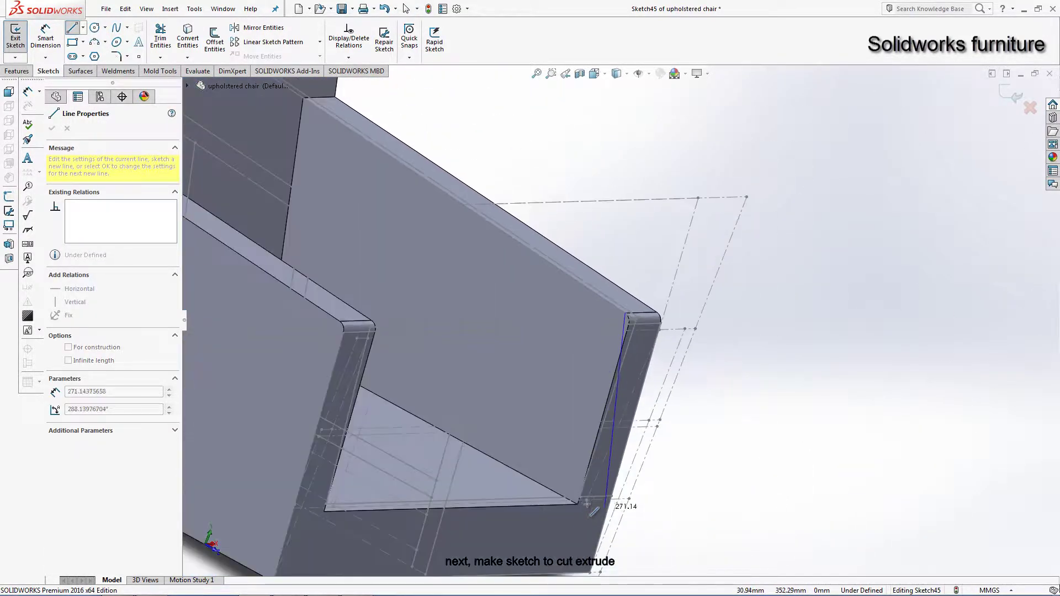
scroll(584, 478, down, 3)
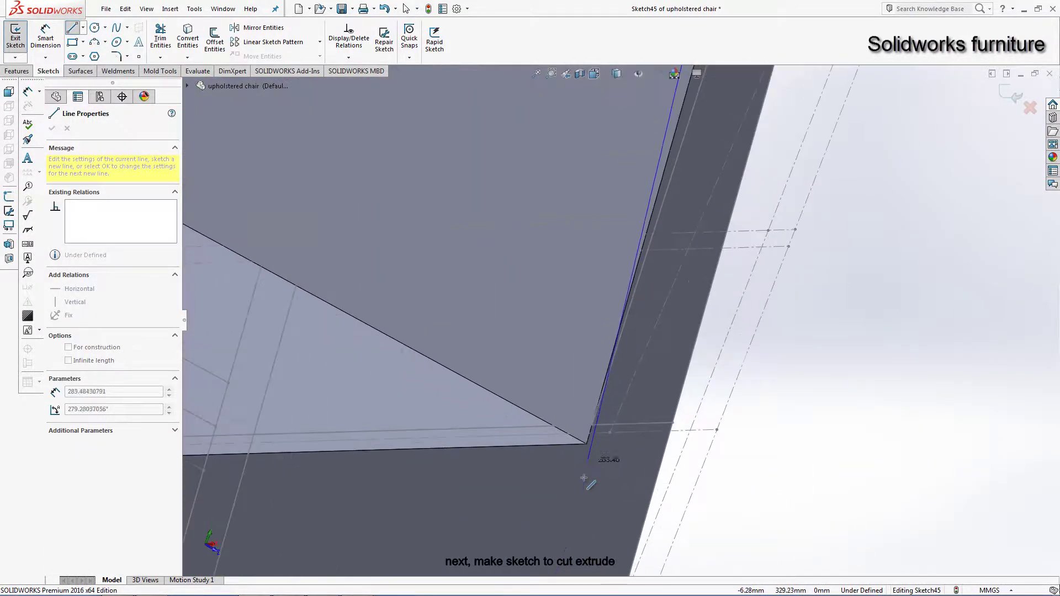
click(587, 445)
right_click(873, 218)
click(916, 264)
Step: Delete the drawn line and discard Sketch45
scroll(707, 322, up, 3)
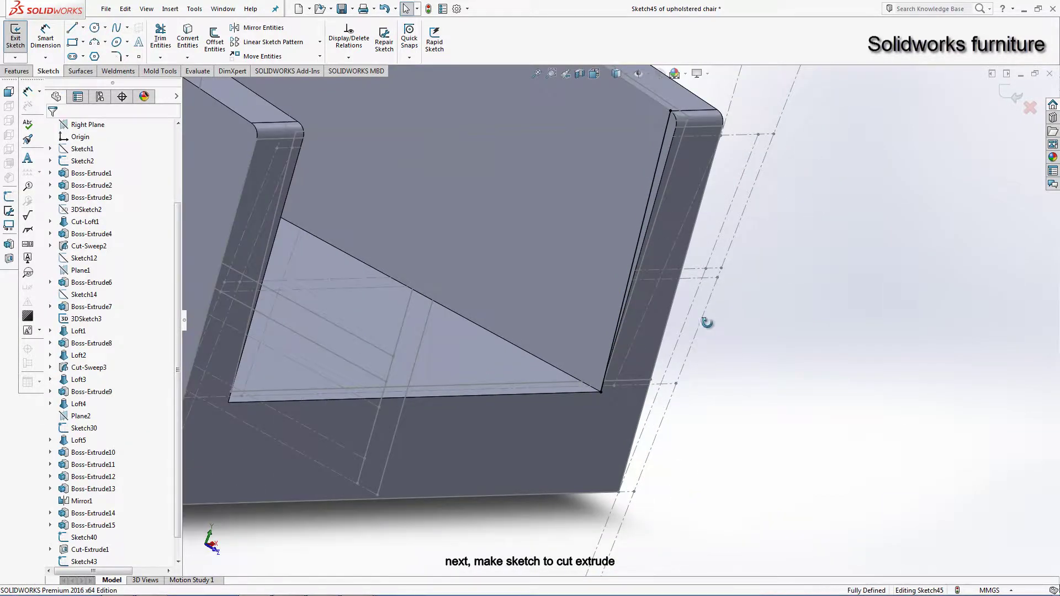
middle_drag(707, 323, 635, 327)
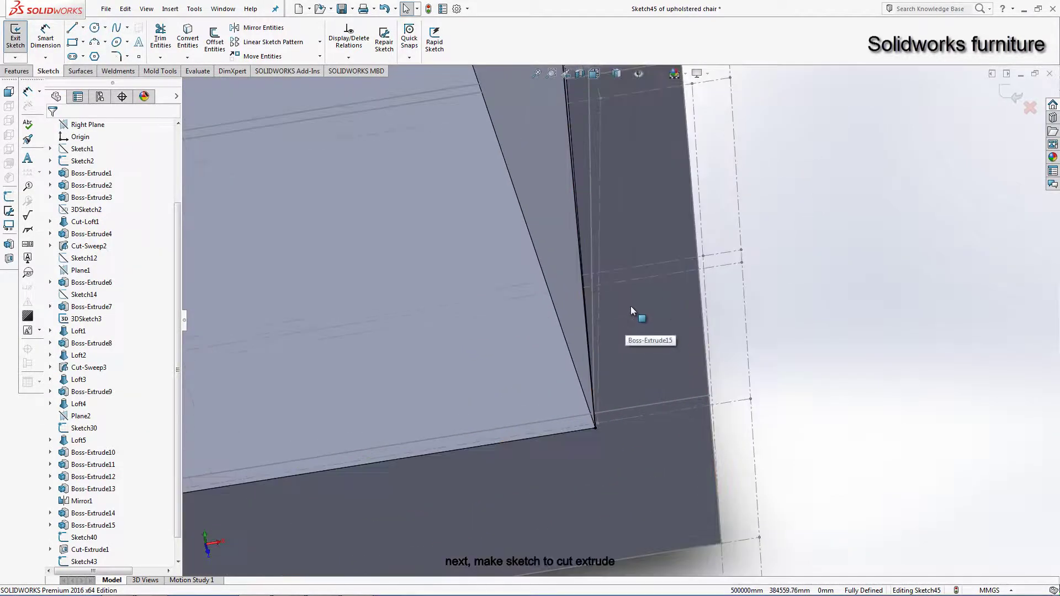
scroll(634, 308, up, 2)
middle_drag(602, 190, 638, 187)
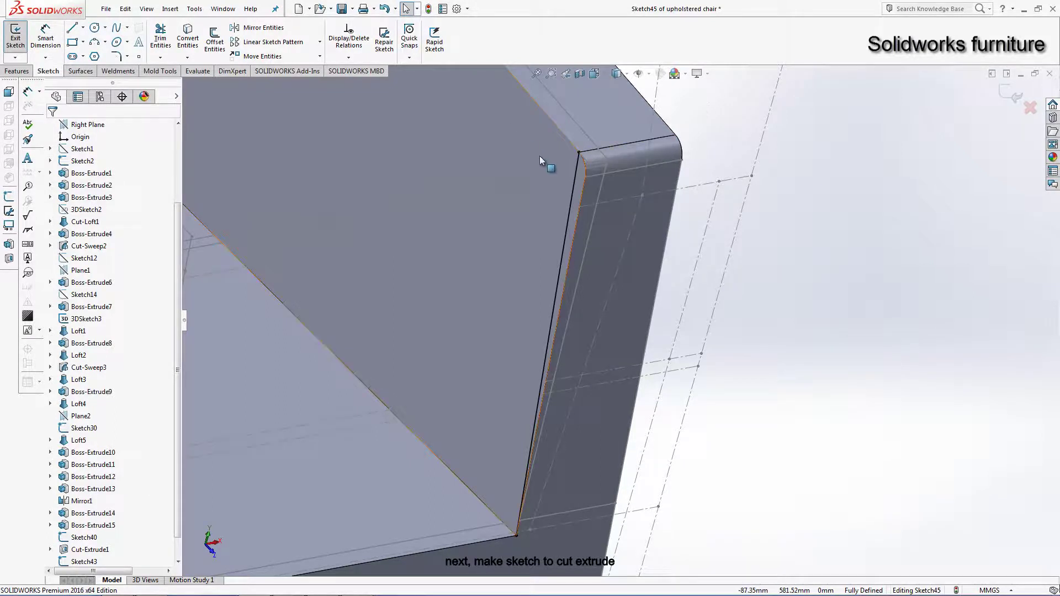
click(575, 213)
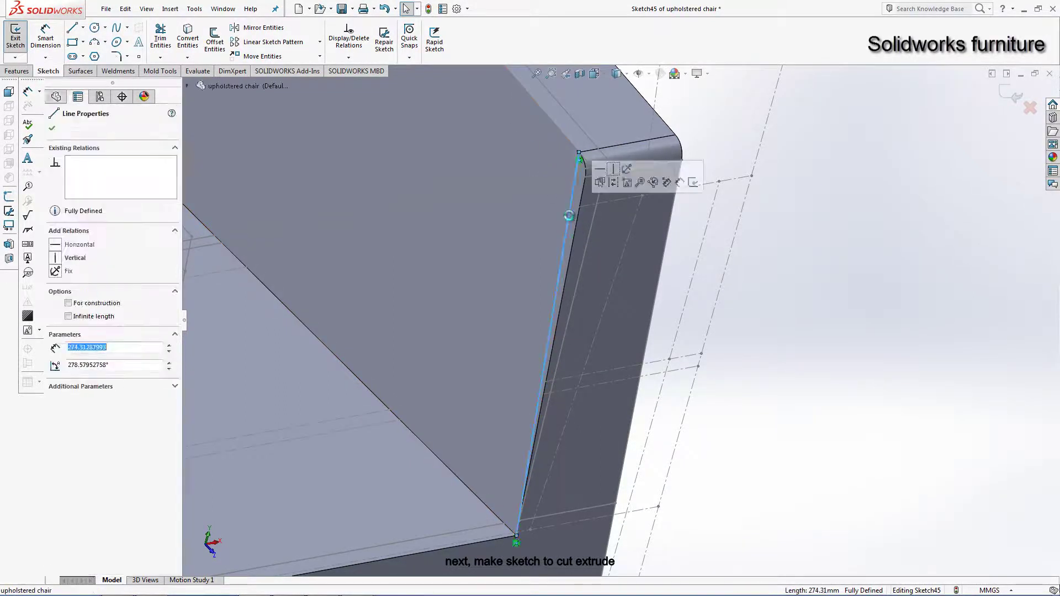
key(Delete)
click(1031, 108)
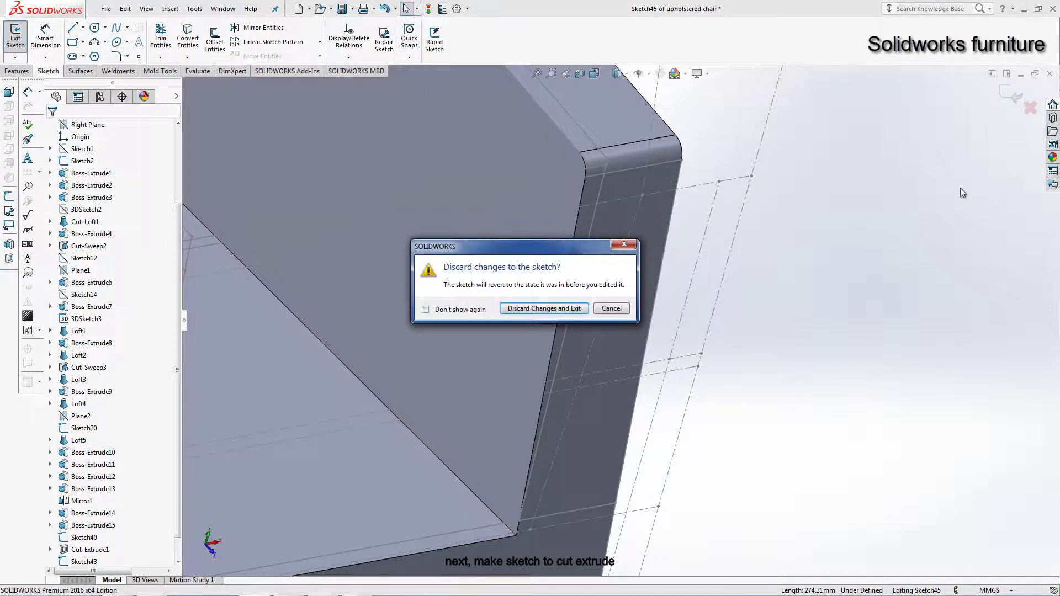
click(544, 308)
Step: Start 3DSketch4 and draw a line down the armrest's end edge
click(458, 300)
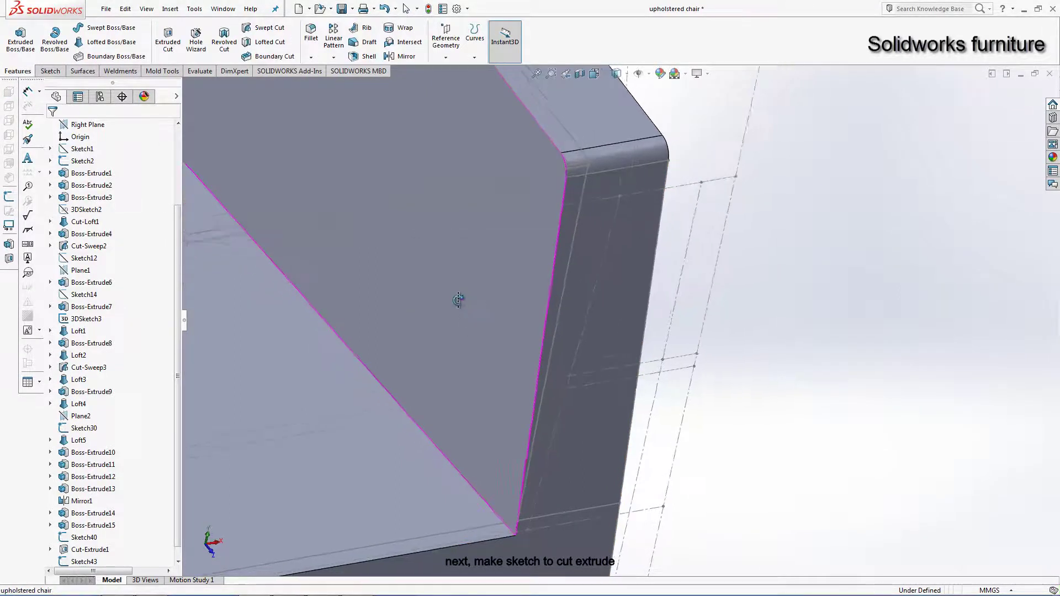
middle_drag(458, 299, 442, 304)
click(48, 69)
click(15, 57)
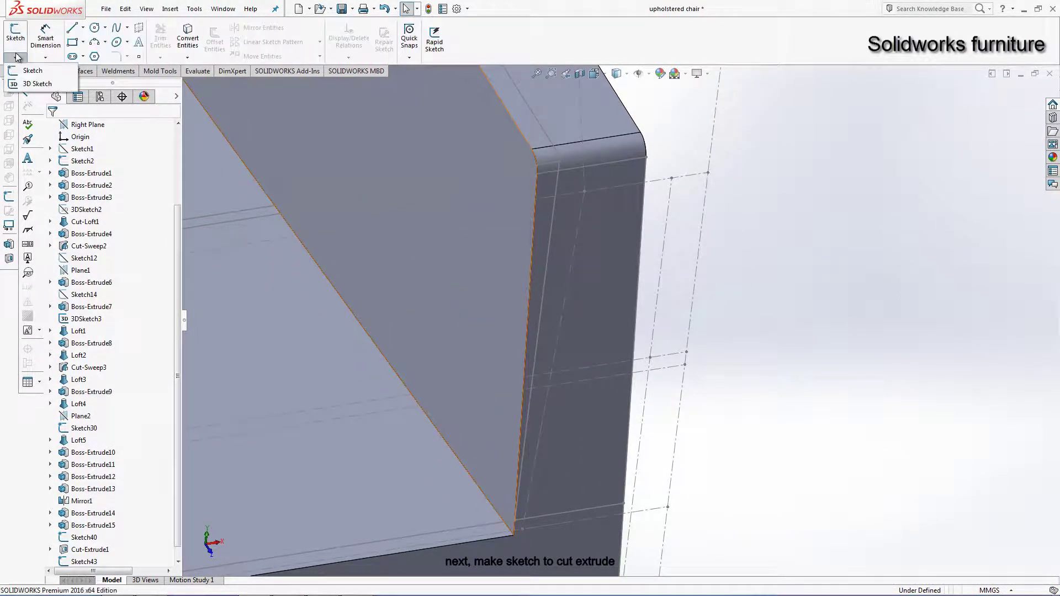
click(33, 82)
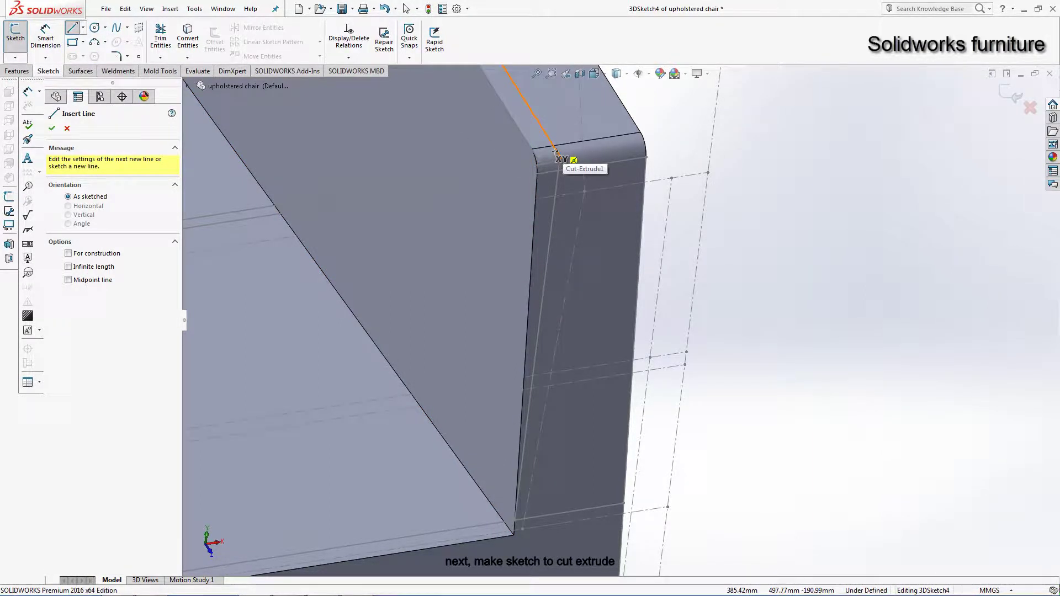
mouse_move(555, 150)
mouse_down()
mouse_move(525, 307)
mouse_move(514, 535)
mouse_up()
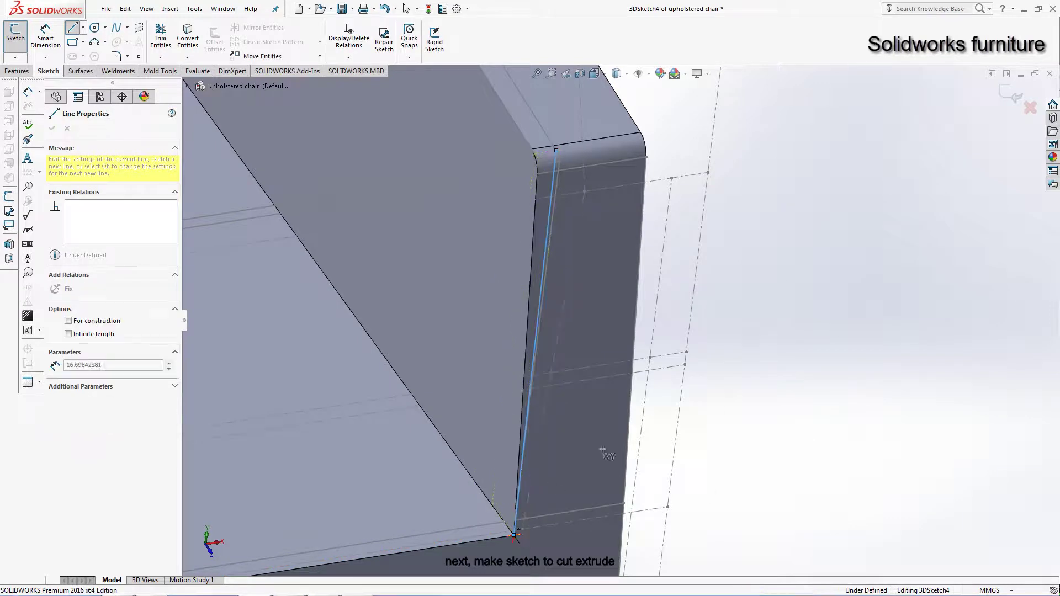
right_click(795, 251)
click(818, 279)
Step: Make the line's top endpoint coincident with the armrest's top edge and exit the 3D sketch
scroll(651, 185, down, 3)
scroll(641, 205, down, 3)
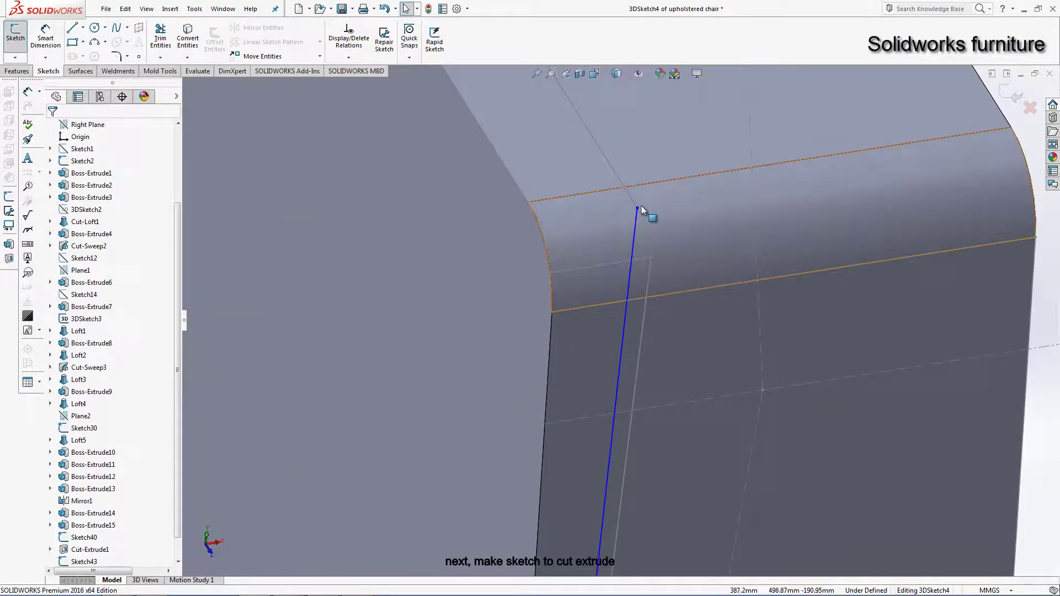
click(637, 207)
click(622, 190)
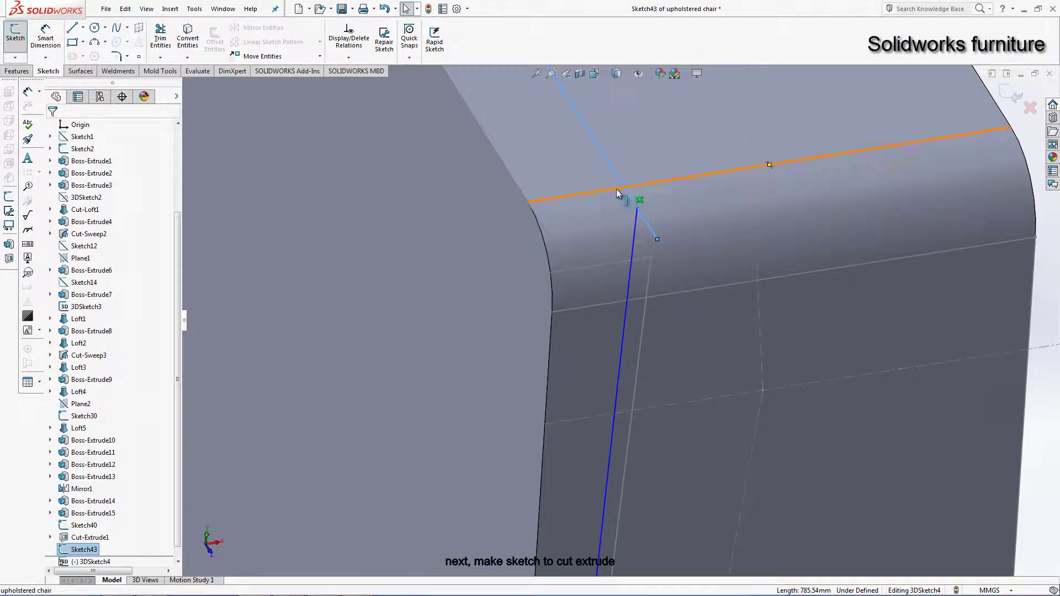
click(616, 189)
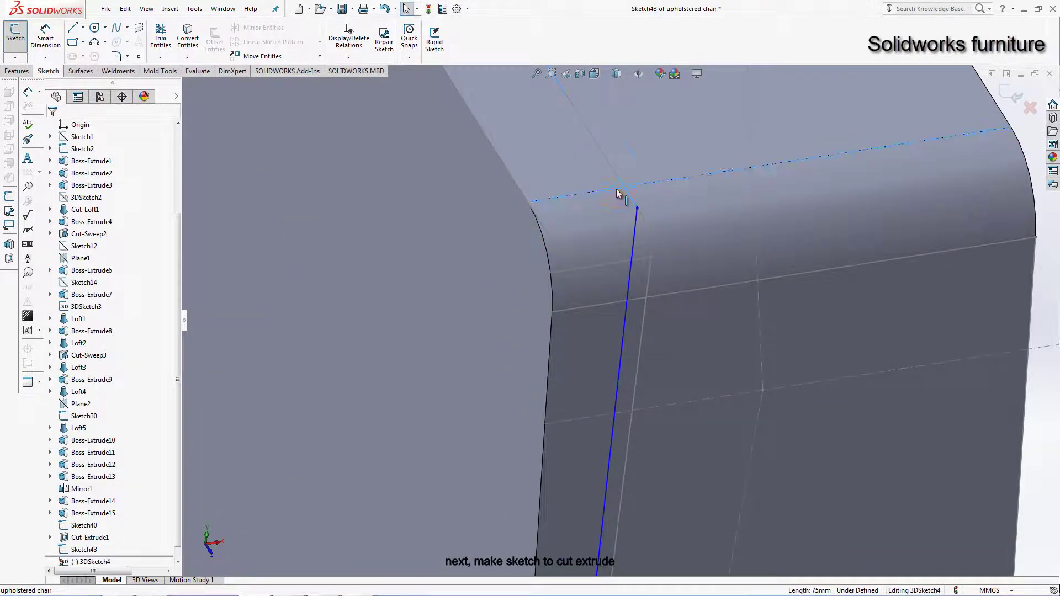
ctrl+click(637, 208)
click(55, 321)
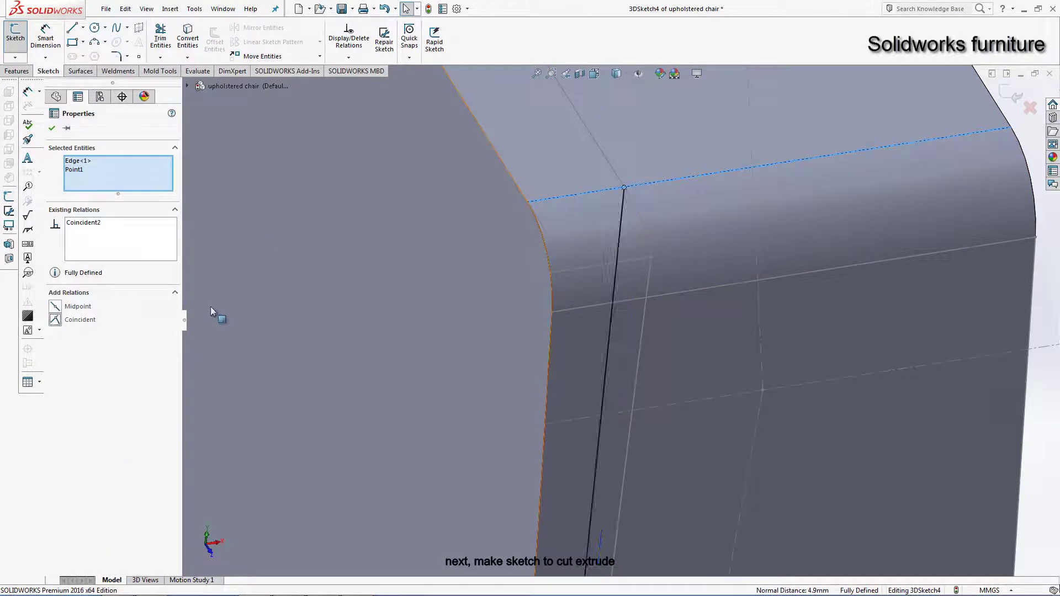
key(Escape)
click(1002, 93)
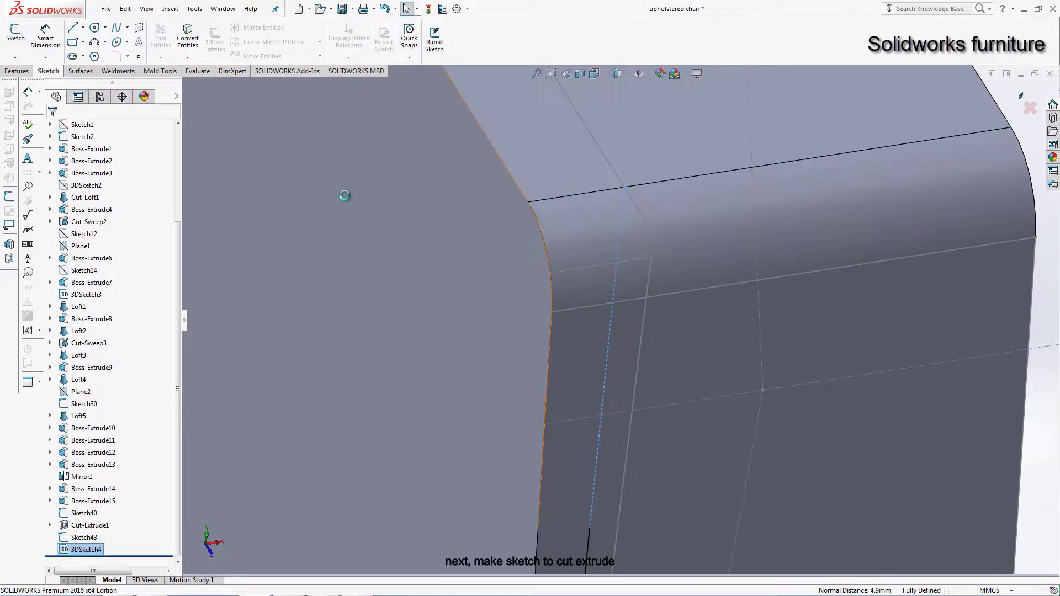
Step: Set up a swept cut along 3DSketch4 and inspect its preview and orientation options
click(17, 74)
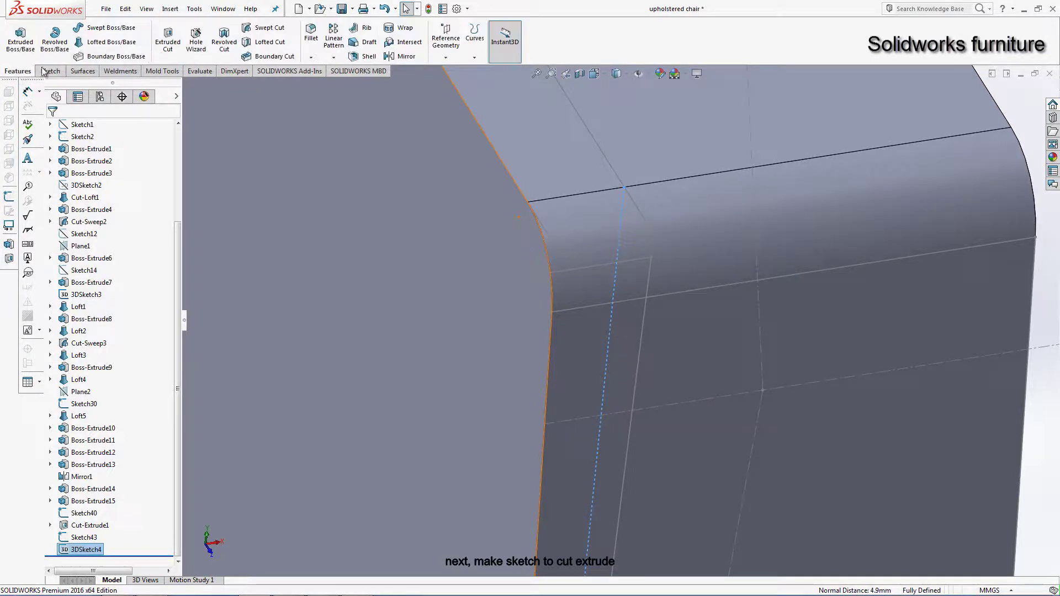
click(264, 28)
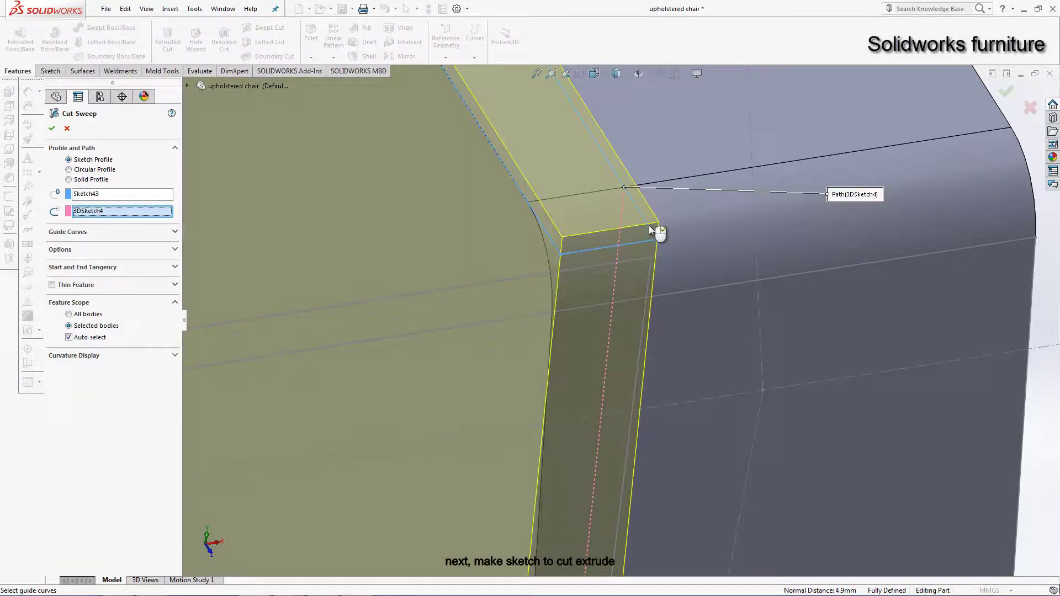
mouse_move(649, 226)
middle_down()
mouse_move(575, 381)
mouse_move(541, 294)
mouse_move(564, 322)
middle_up()
scroll(473, 419, down, 5)
mouse_move(473, 419)
middle_down()
mouse_move(527, 458)
mouse_move(495, 438)
middle_up()
scroll(495, 438, up, 5)
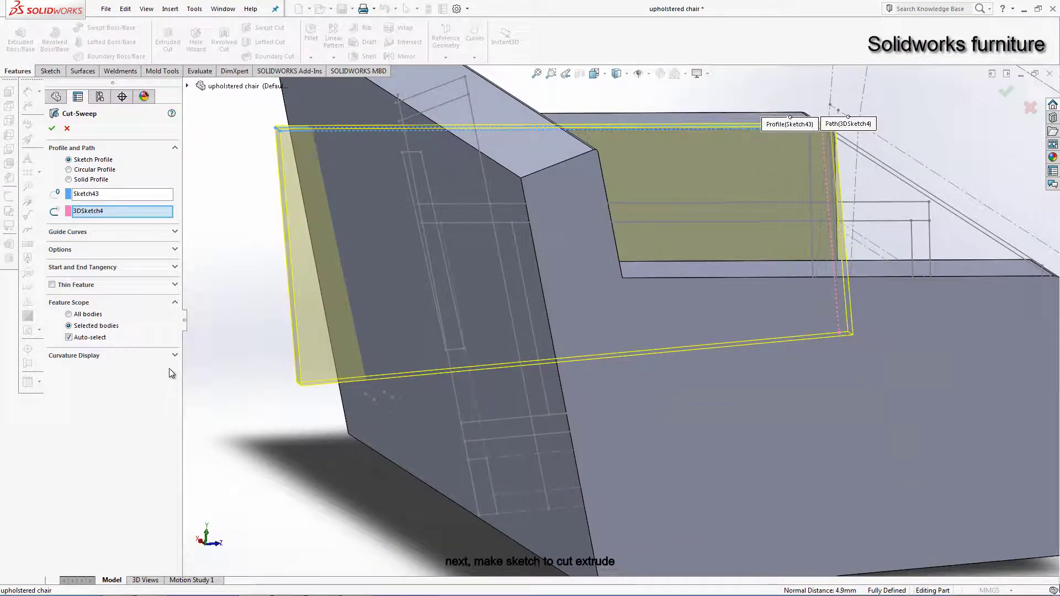
key(Down)
key(Down)
key(Down)
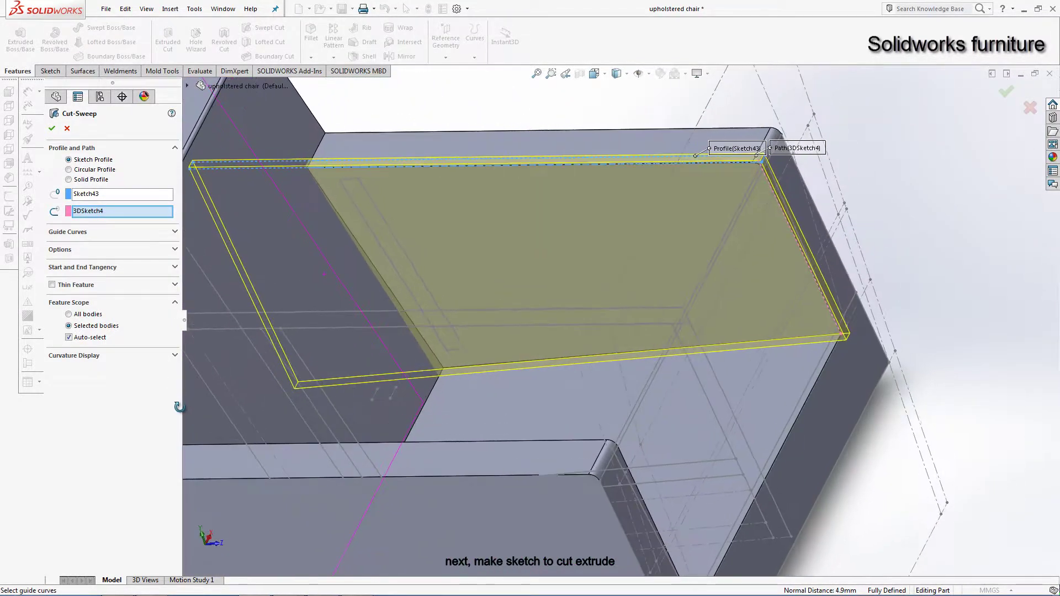
click(61, 250)
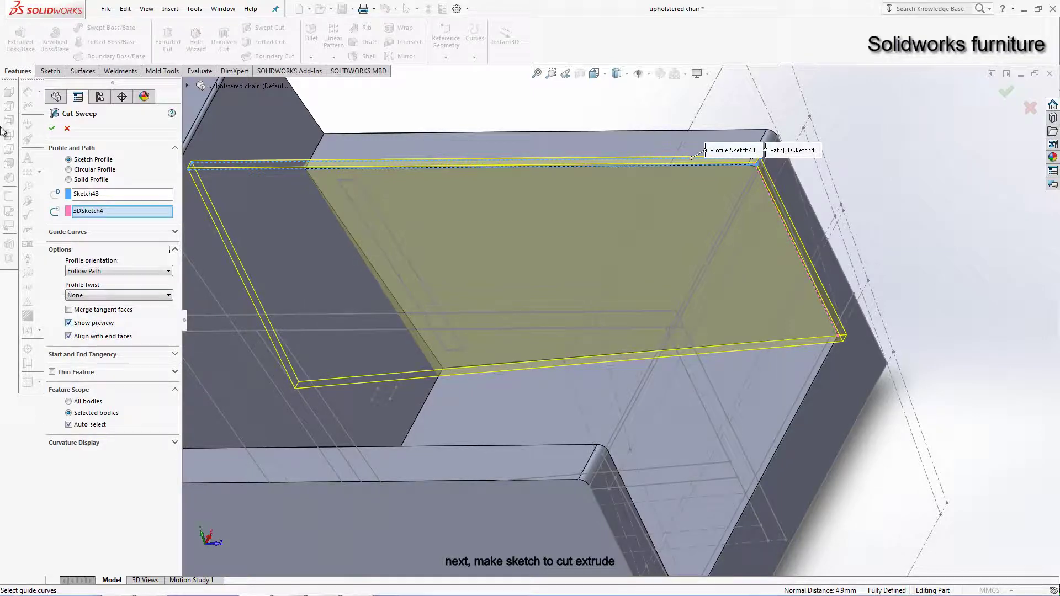
Step: Accept the swept cut keeping all bodies, then inspect the result
right_click(497, 180)
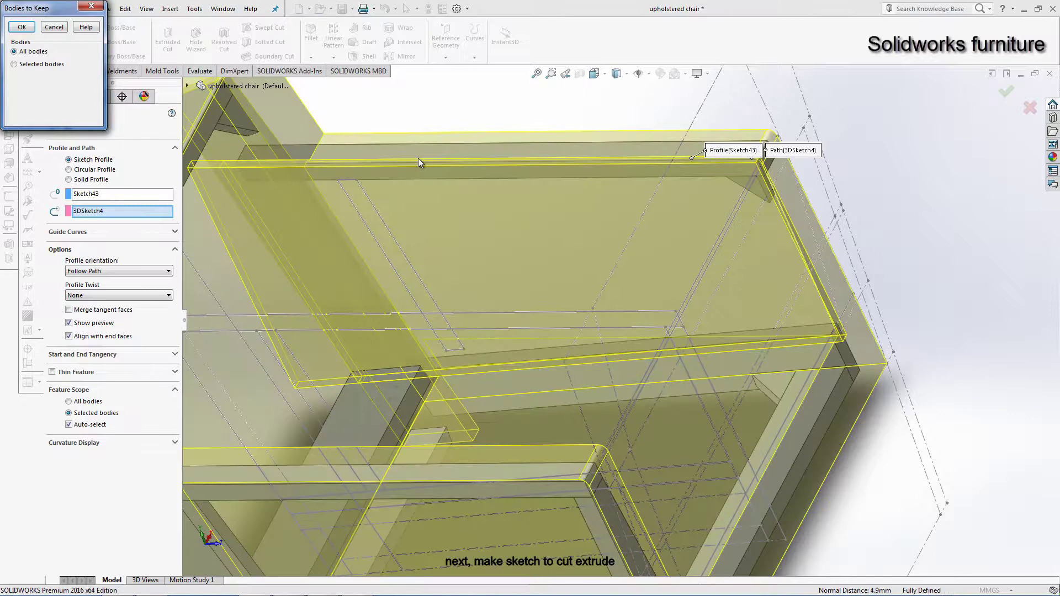
click(15, 64)
click(15, 51)
click(22, 27)
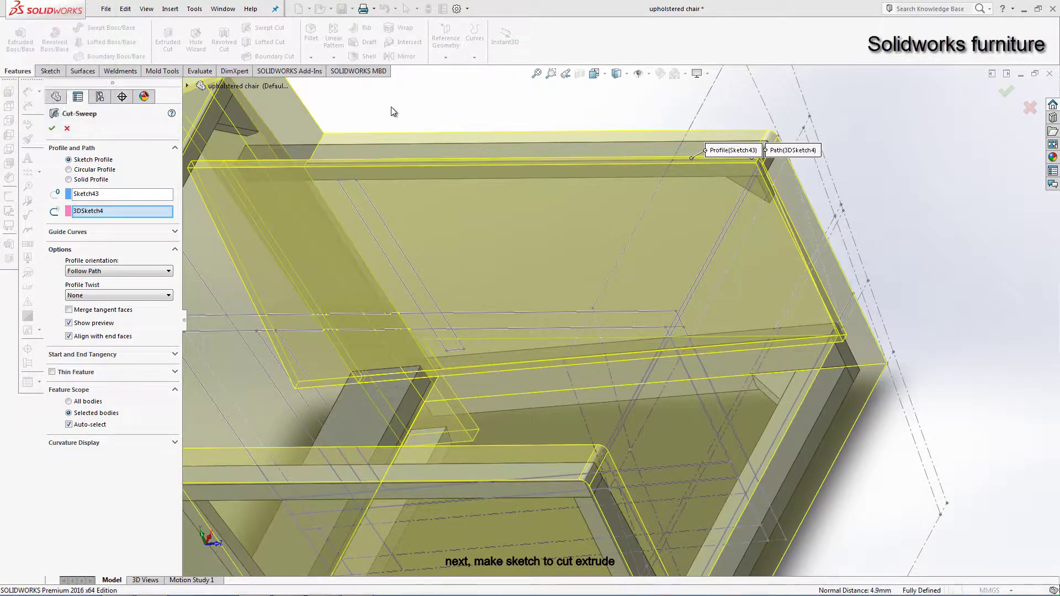
mouse_move(708, 307)
middle_down()
mouse_move(493, 411)
mouse_move(515, 266)
middle_up()
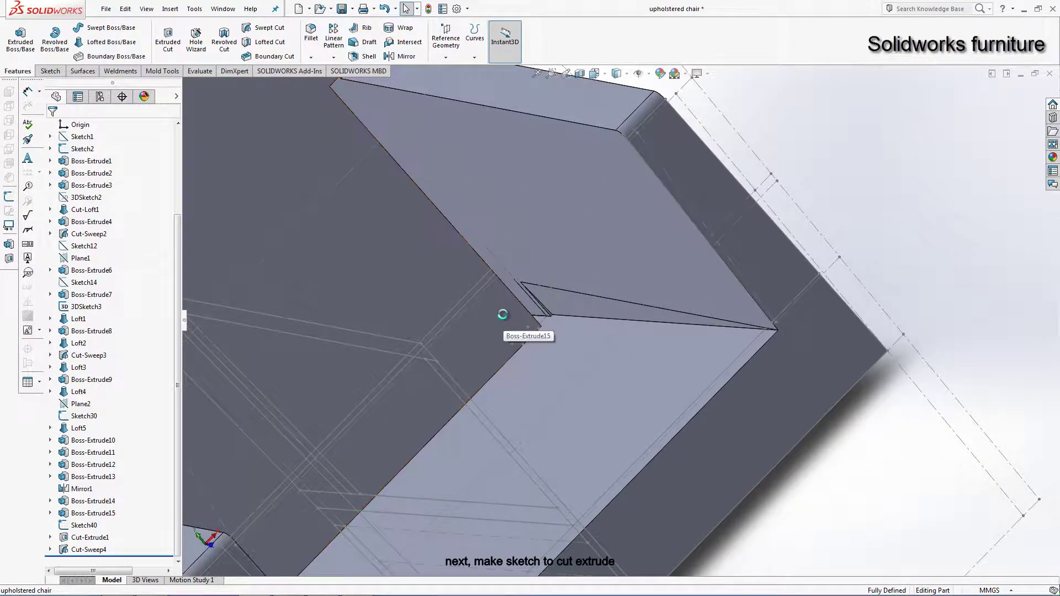
Step: View the seat face Normal To, orbit, then switch to the Front view
key(ctrl+8)
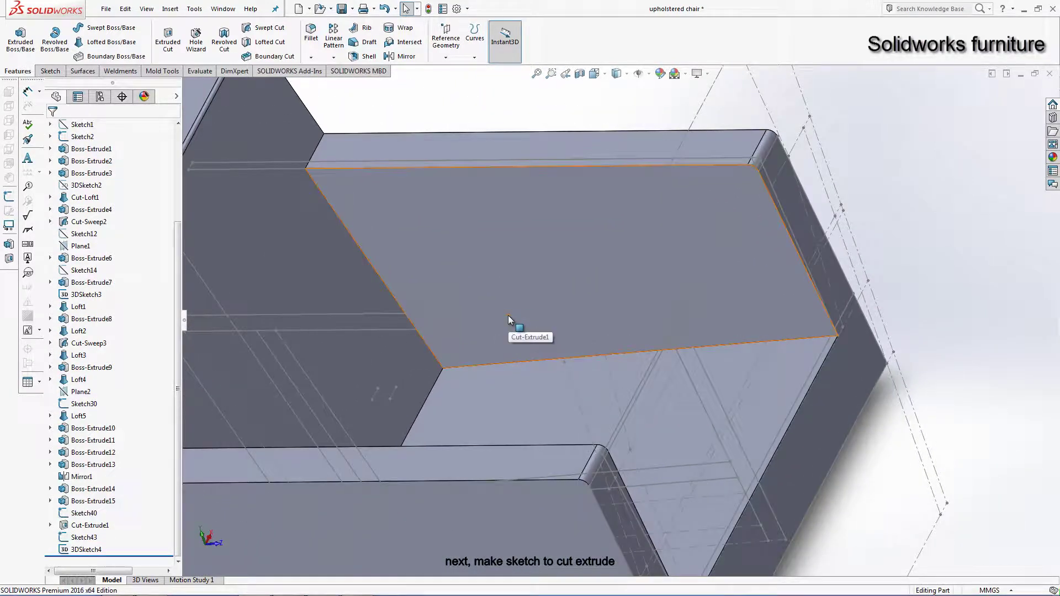
mouse_move(583, 231)
middle_down()
mouse_move(541, 321)
mouse_move(614, 202)
mouse_move(661, 197)
middle_up()
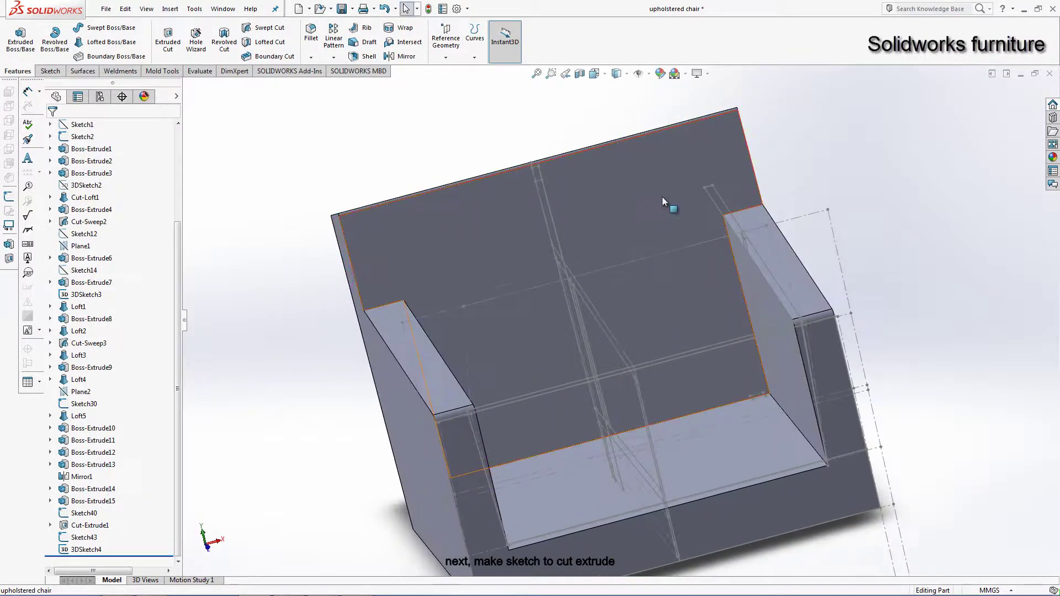
click(607, 74)
click(628, 379)
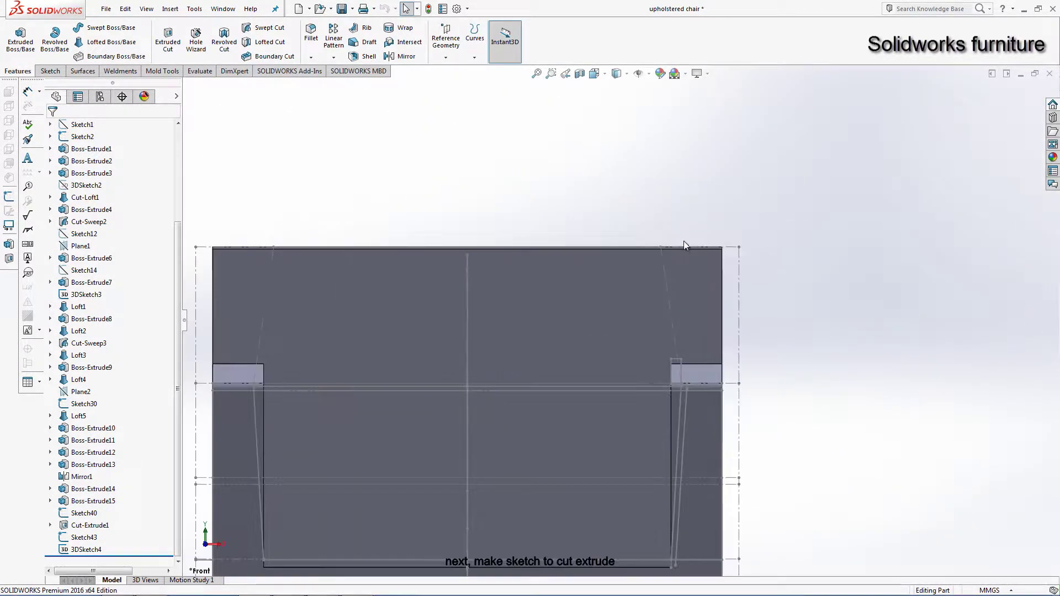
Step: On the selected face, sketch a closed four-line profile from the right armrest corner to the backrest top
click(681, 270)
click(723, 232)
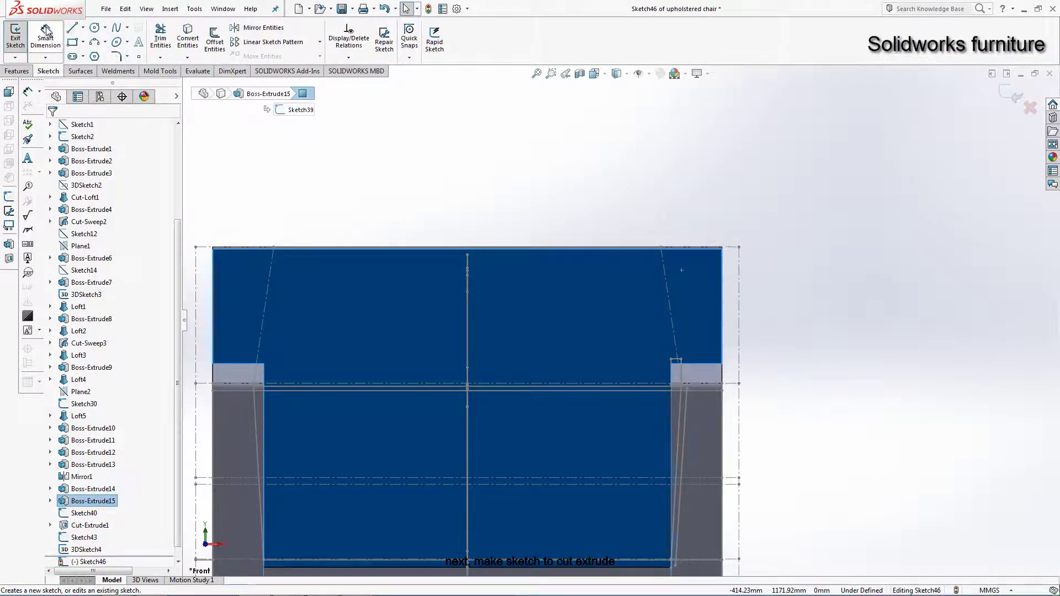
click(70, 31)
scroll(661, 406, down, 3)
scroll(661, 405, down, 3)
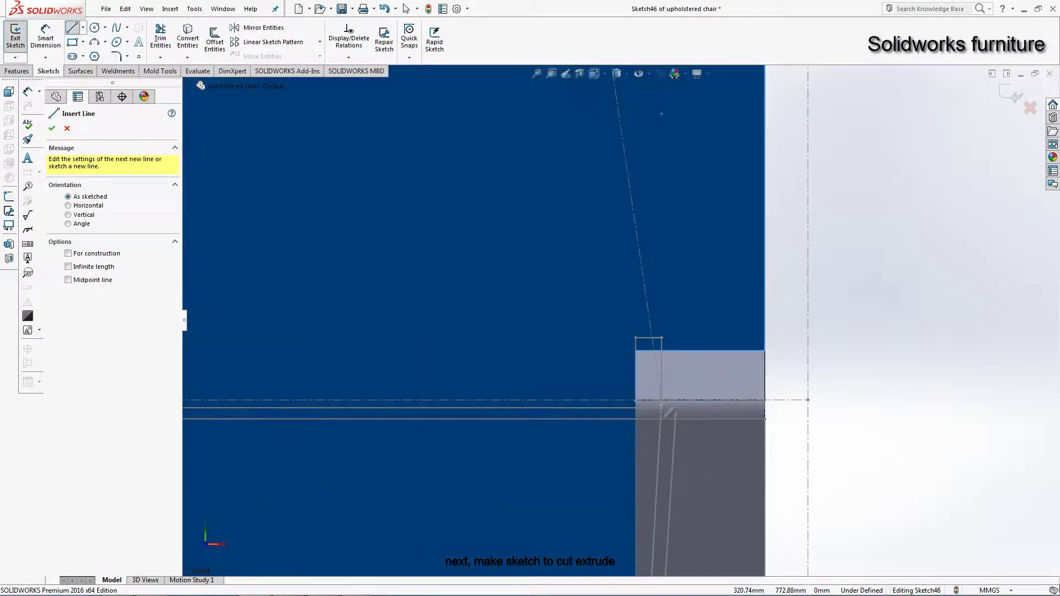
click(662, 399)
scroll(652, 284, up, 4)
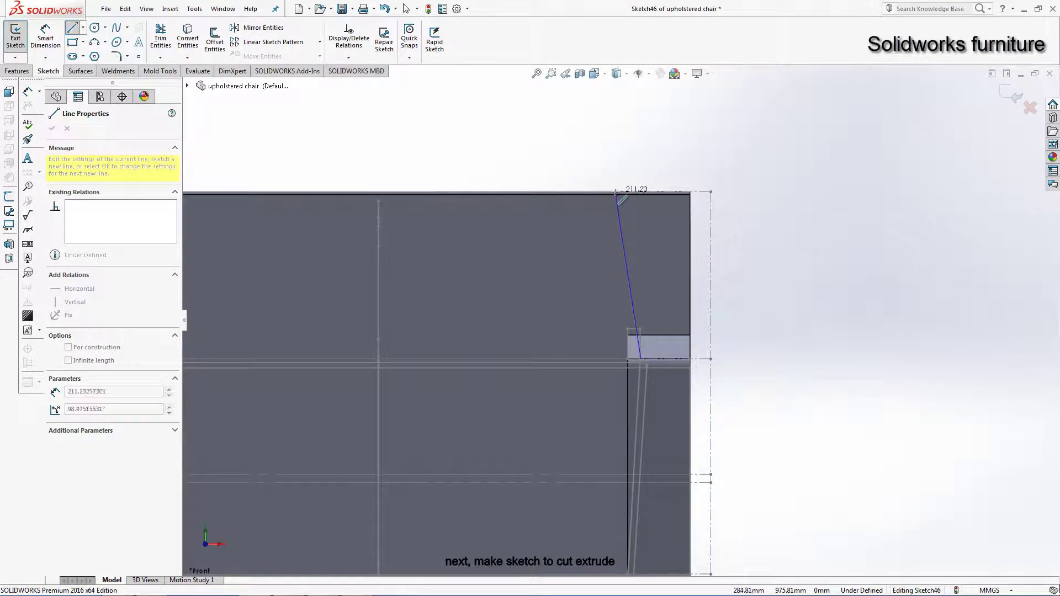
click(615, 193)
click(691, 181)
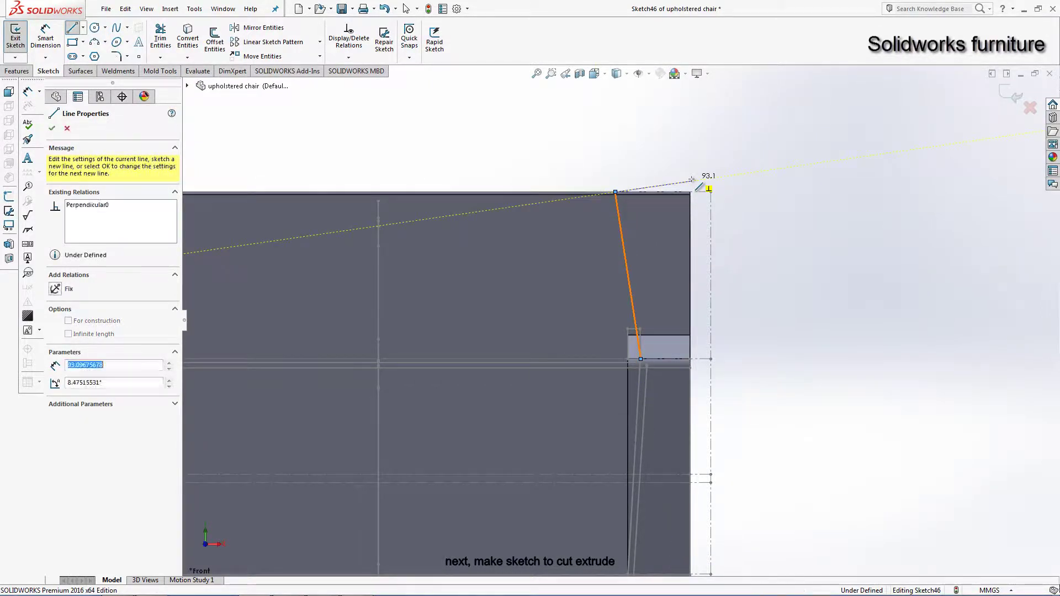
click(692, 359)
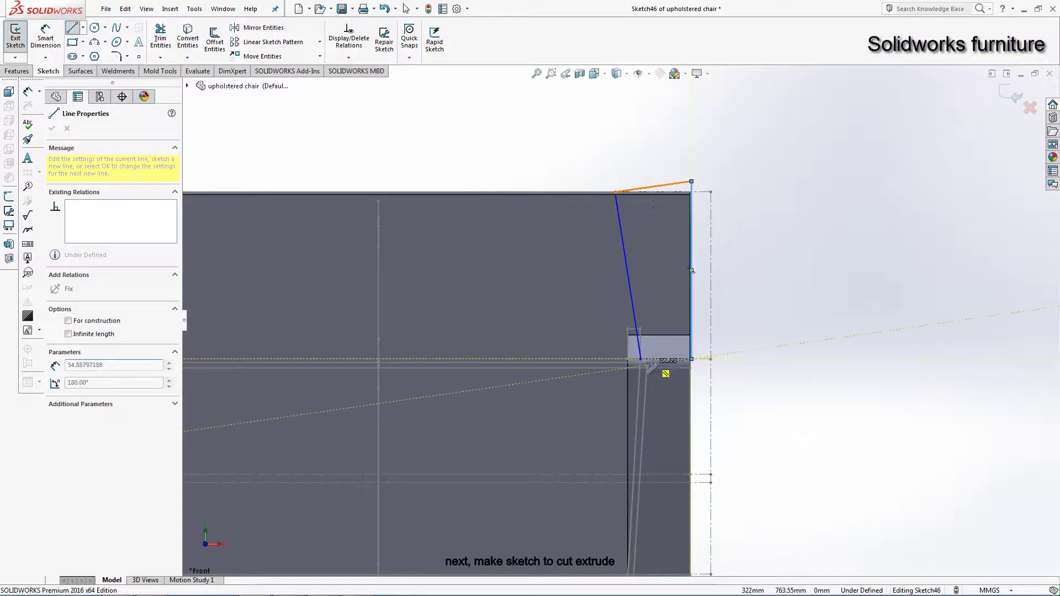
click(641, 359)
right_click(782, 215)
click(822, 229)
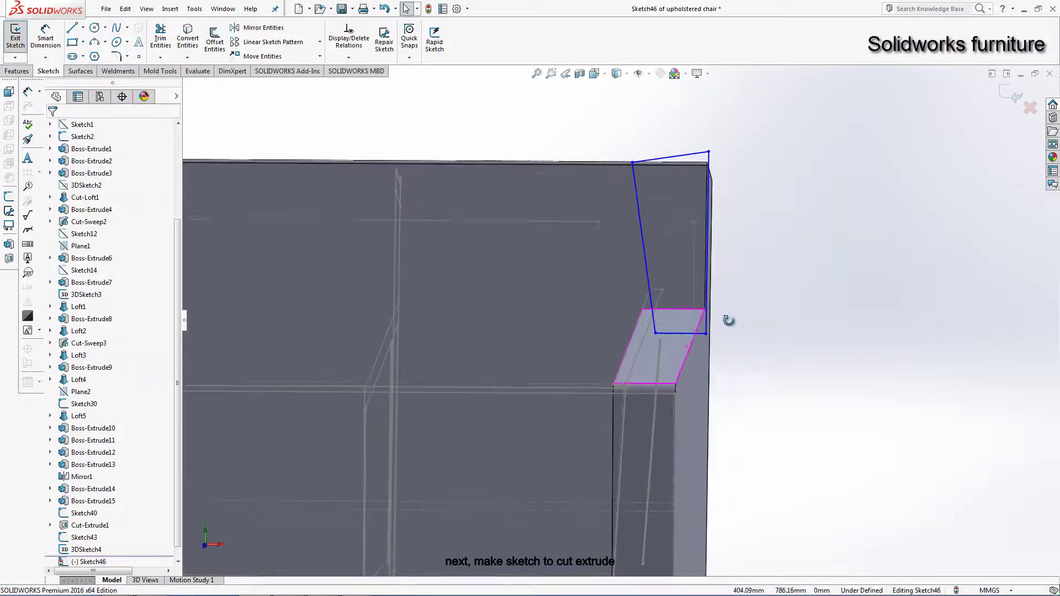
Step: Add a Pierce relation between the profile's lower corner point and the Sketch43 guide line
middle_drag(729, 319, 641, 265)
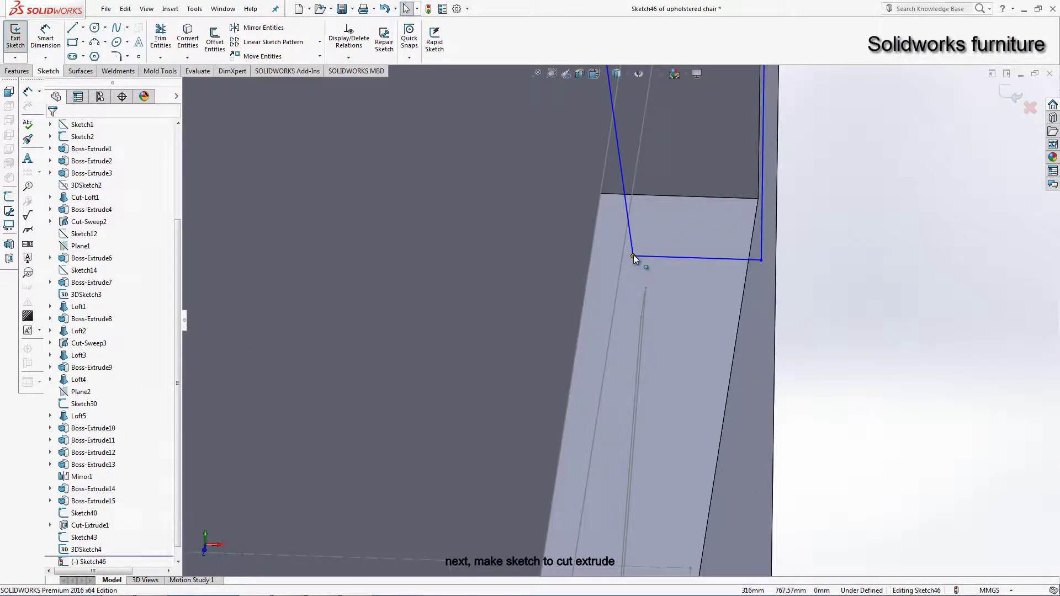
click(633, 255)
ctrl+click(629, 210)
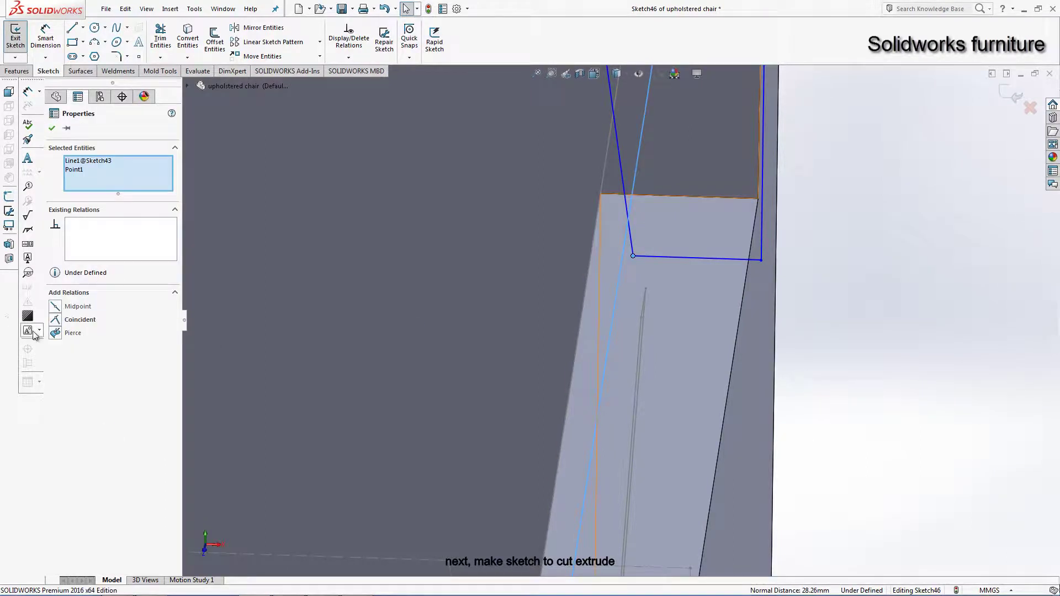
click(62, 334)
key(Escape)
scroll(751, 210, down, 2)
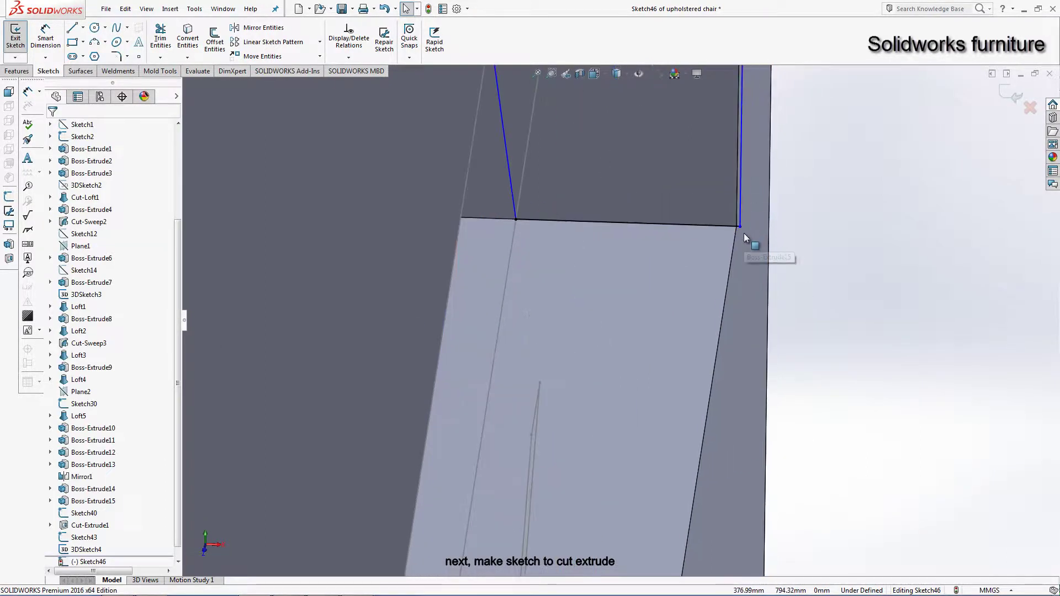
click(742, 229)
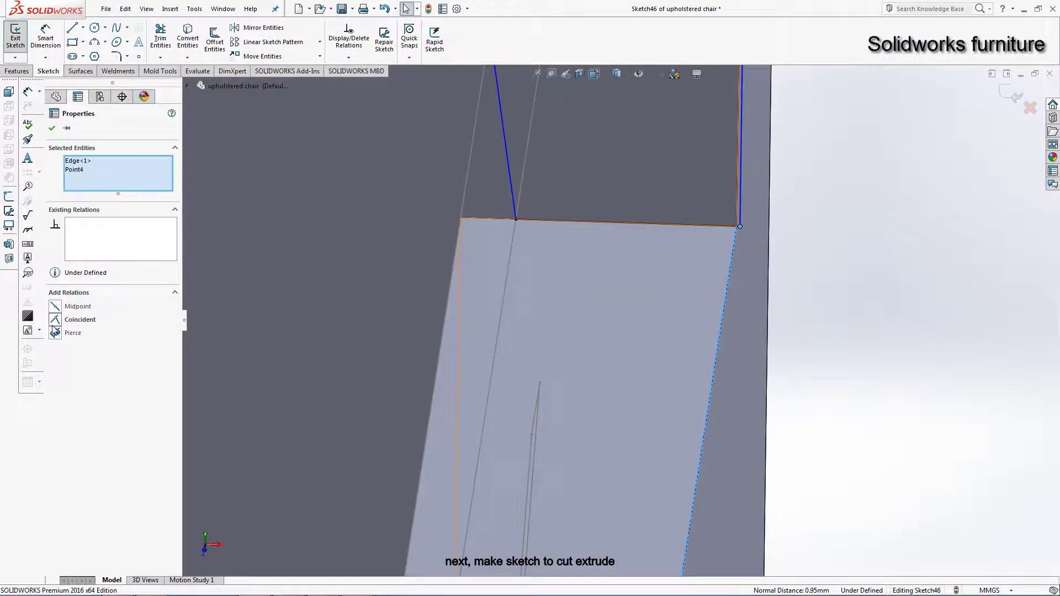
key(Escape)
scroll(772, 399, up, 2)
scroll(687, 386, up, 2)
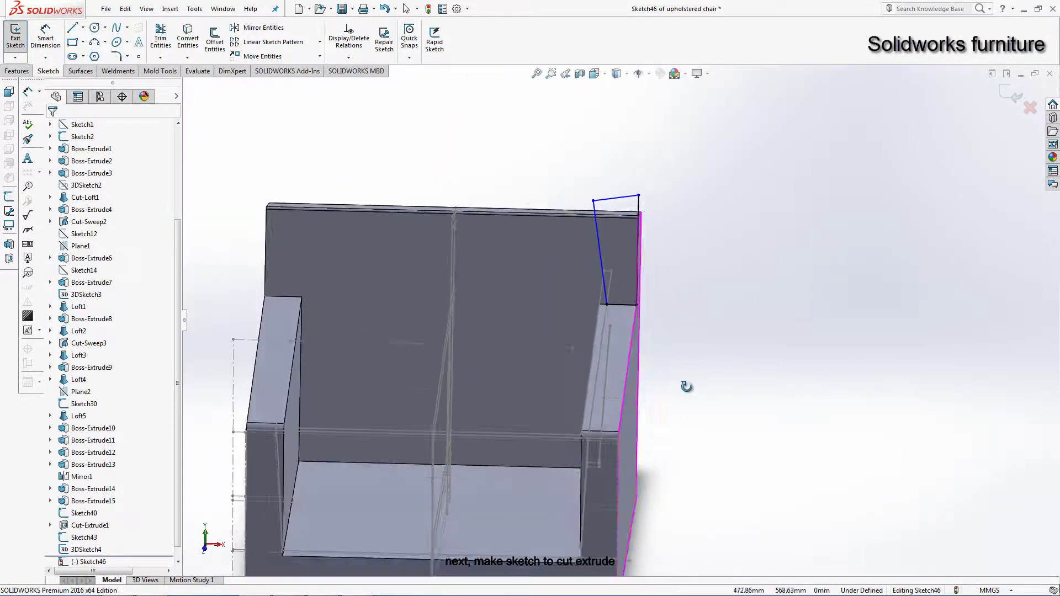
scroll(519, 276, up, 1)
scroll(580, 265, down, 1)
scroll(690, 265, down, 2)
scroll(768, 270, down, 3)
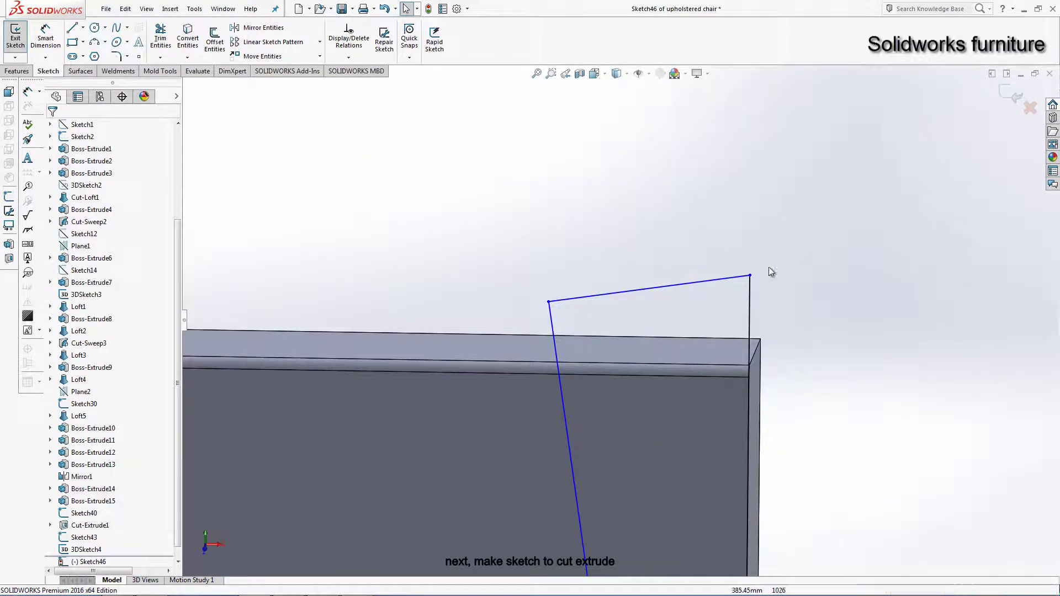
Step: Make both top endpoints of the profile coincident with the backrest's top edge
click(750, 275)
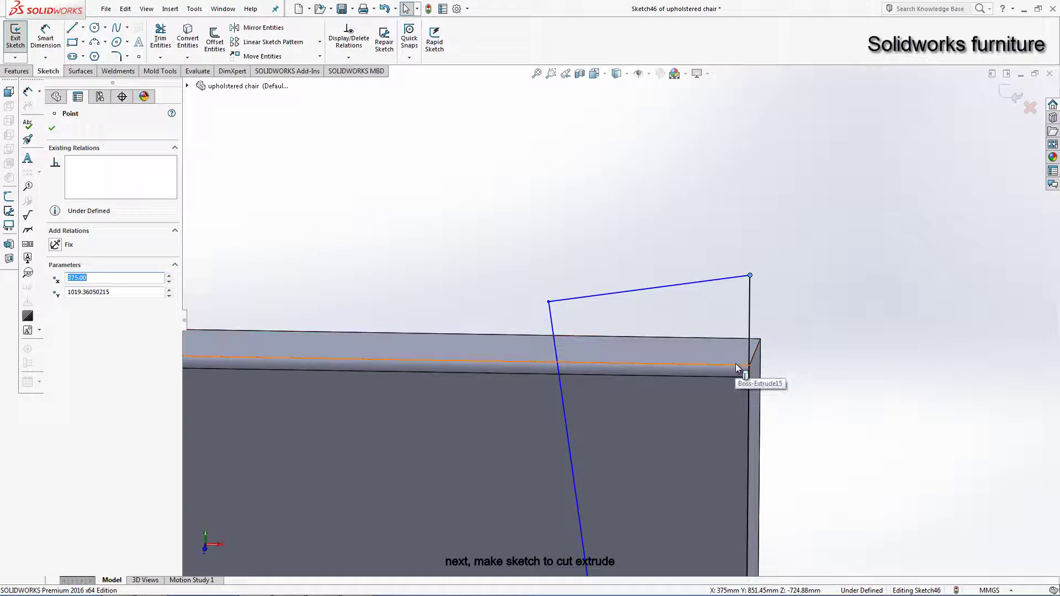
ctrl+click(732, 364)
click(55, 322)
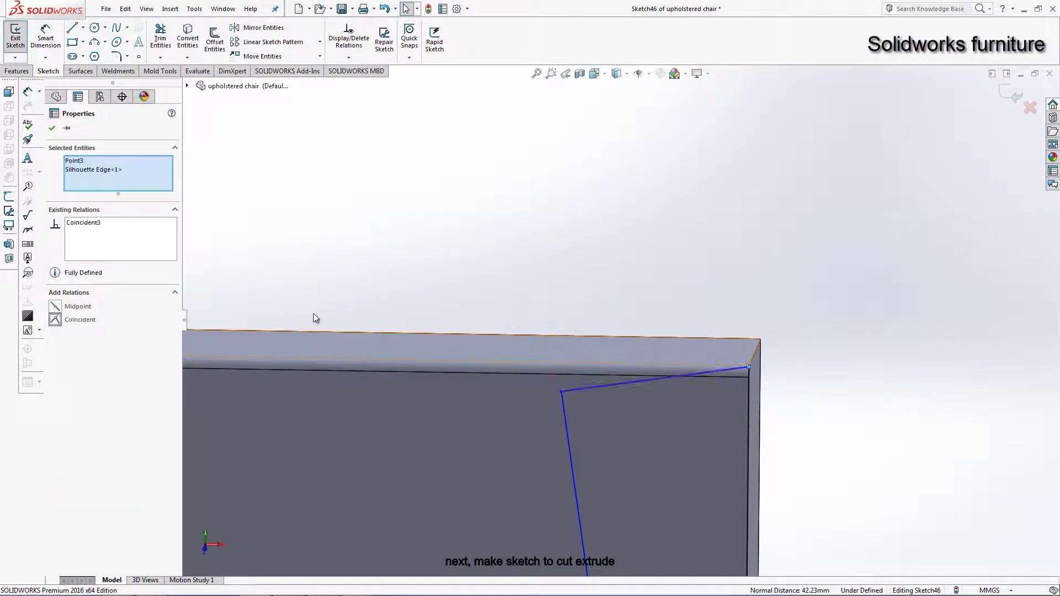
click(313, 313)
scroll(630, 382, up, 1)
click(586, 362)
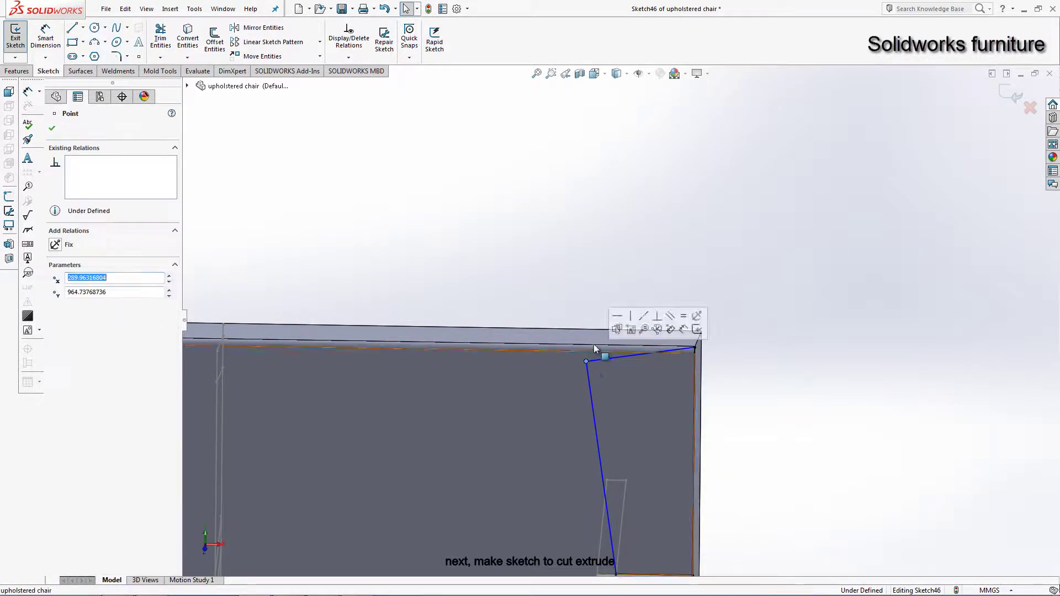
ctrl+click(610, 345)
click(55, 322)
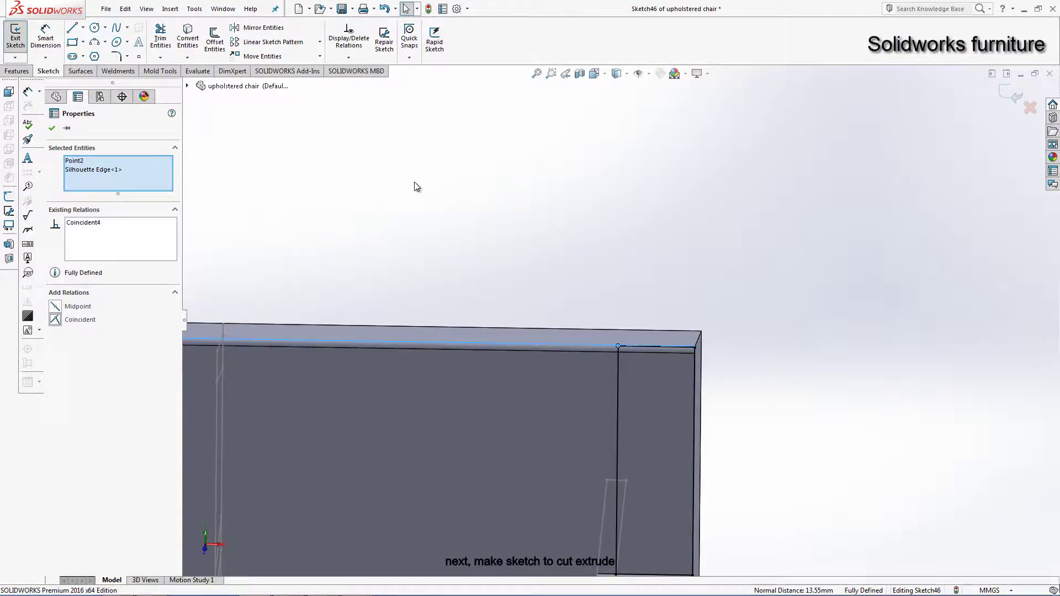
click(416, 190)
Step: Slide the profile's top endpoint left along the backrest's top edge
scroll(637, 310, up, 1)
click(621, 360)
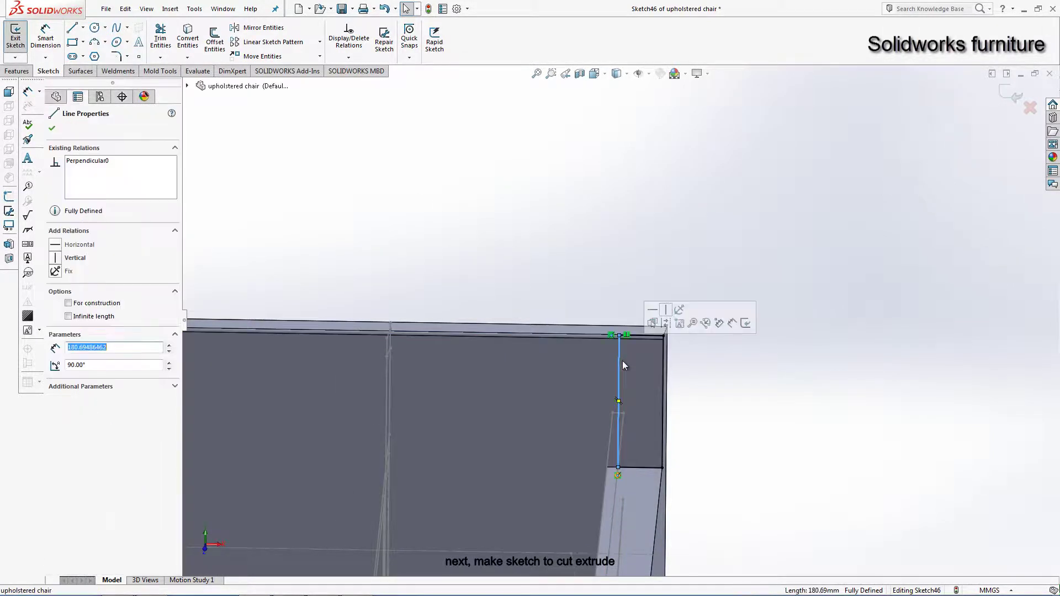
key(Escape)
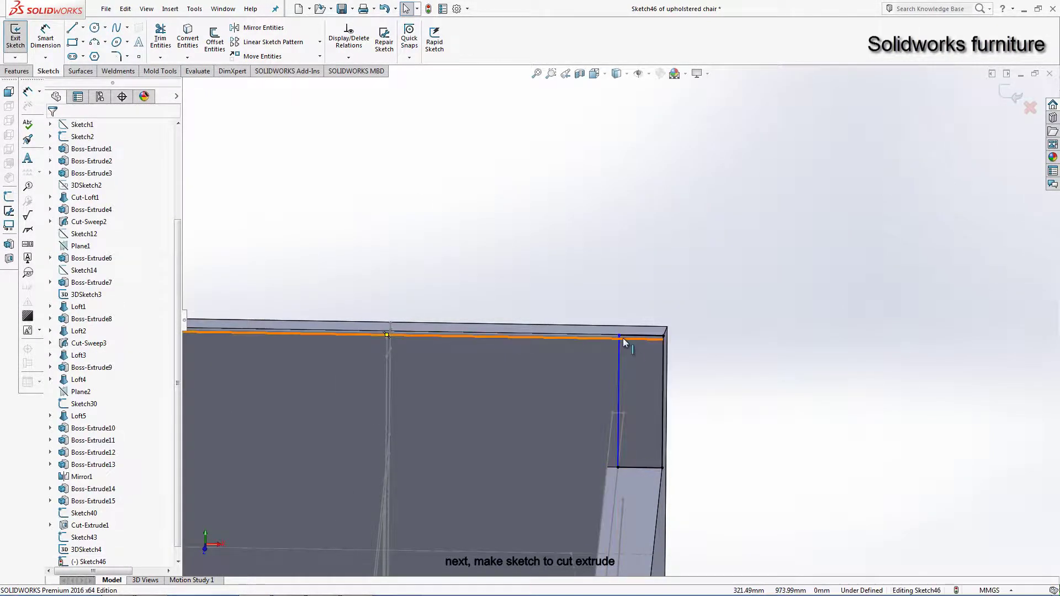
drag(623, 338, 587, 331)
scroll(601, 469, up, 2)
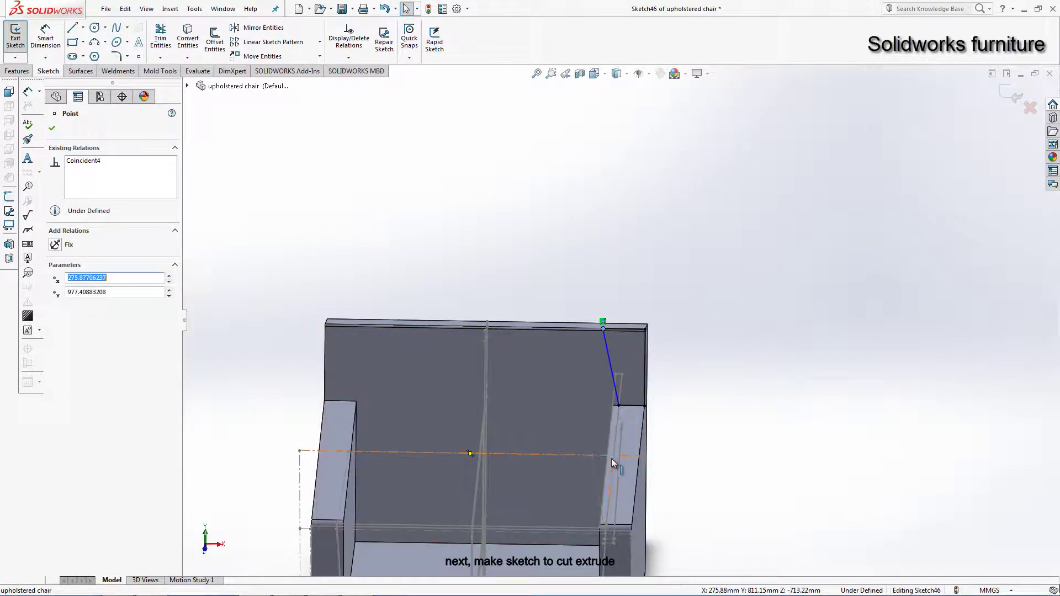
key(Escape)
click(641, 456)
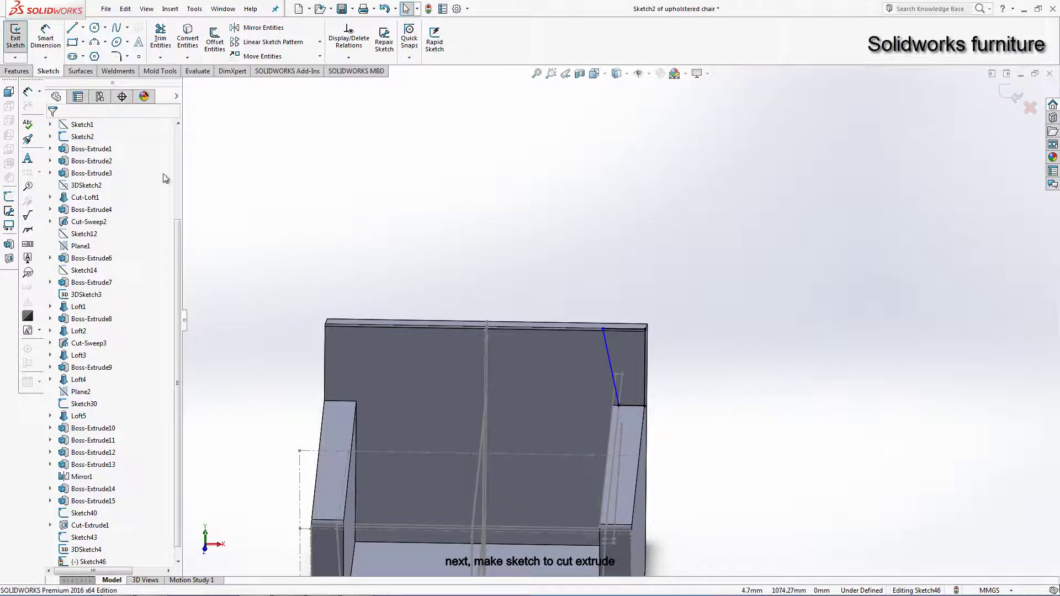
Step: Dimension the profile's top line at 115 and view the sketch face-on
click(46, 30)
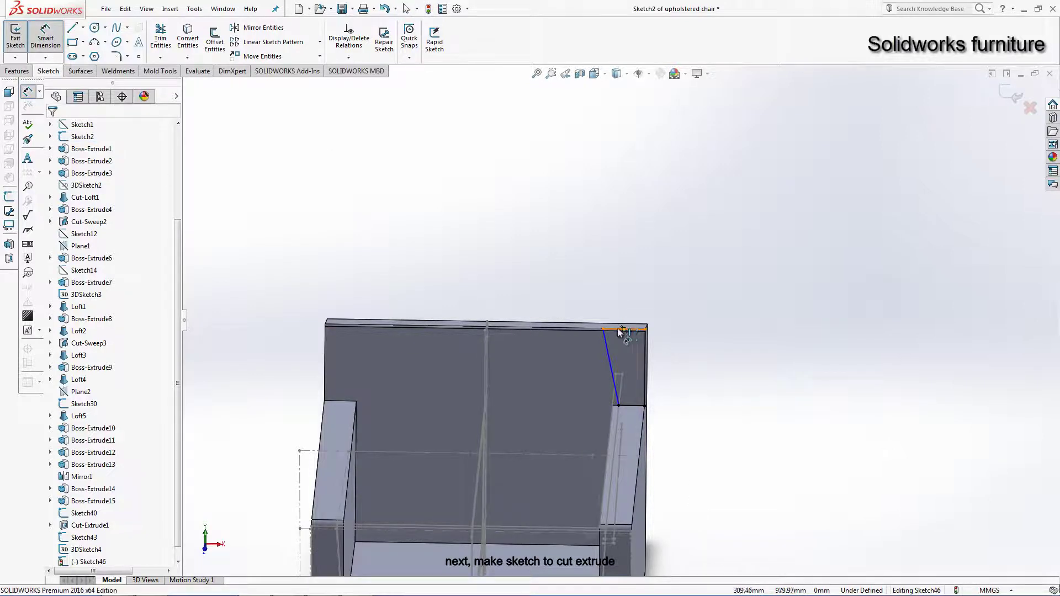
click(622, 328)
click(619, 291)
text(115)
key(Return)
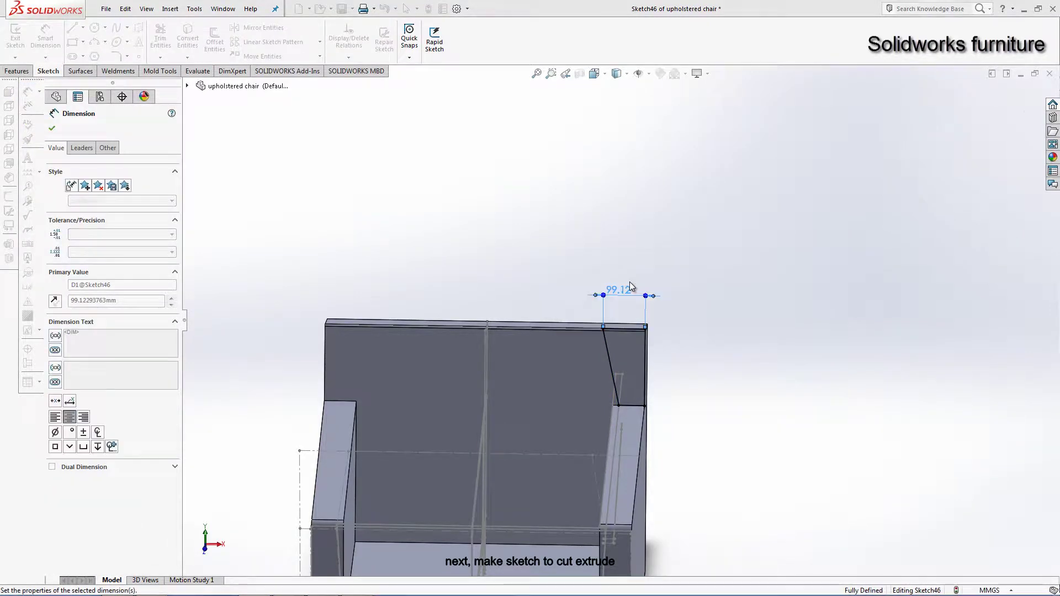
click(758, 189)
key(ctrl+8)
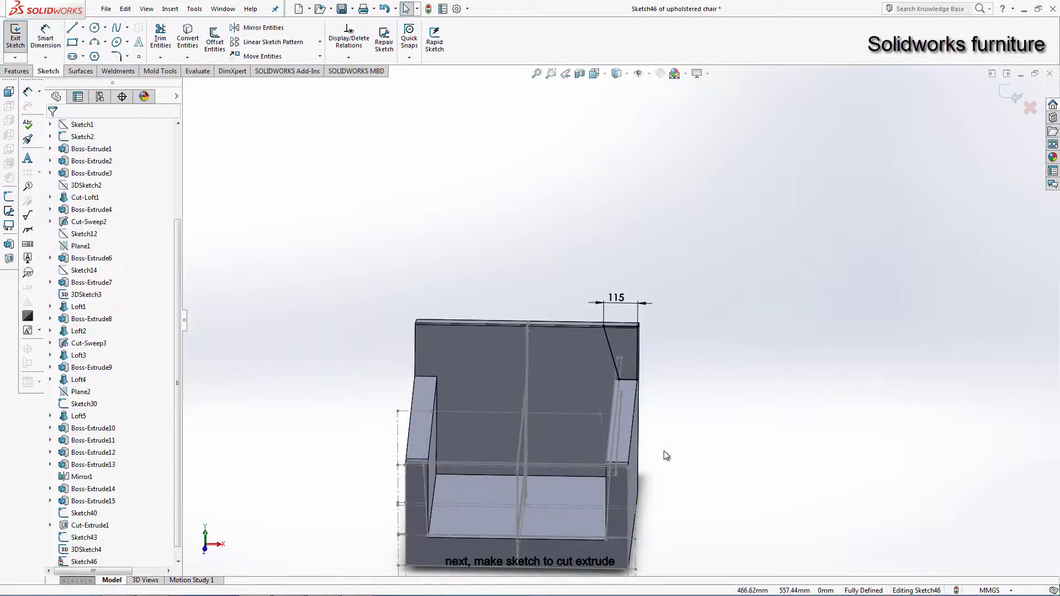
key(ctrl+8)
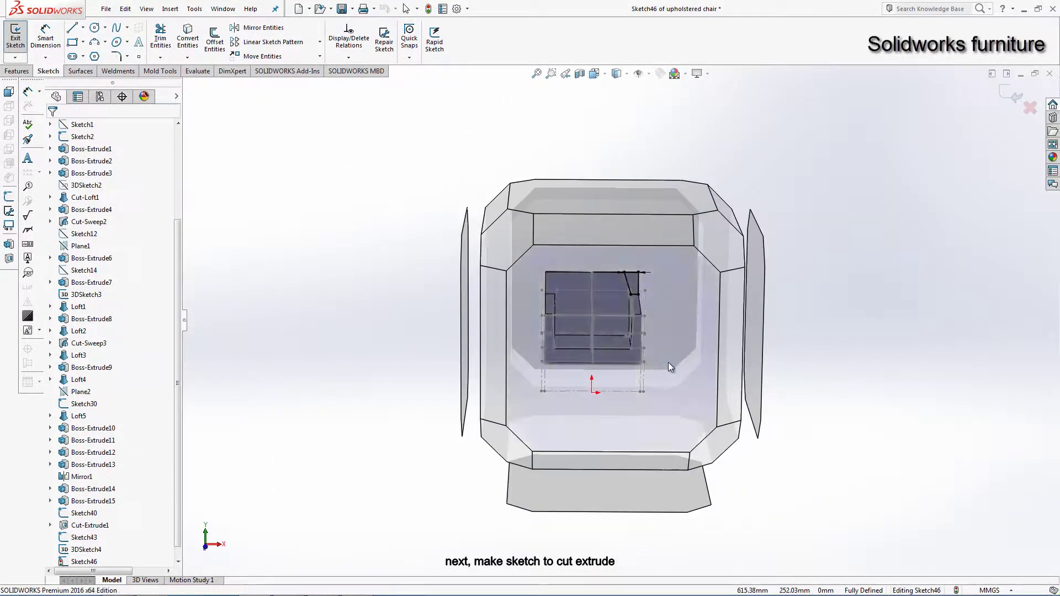
scroll(668, 362, down, 3)
scroll(695, 247, down, 2)
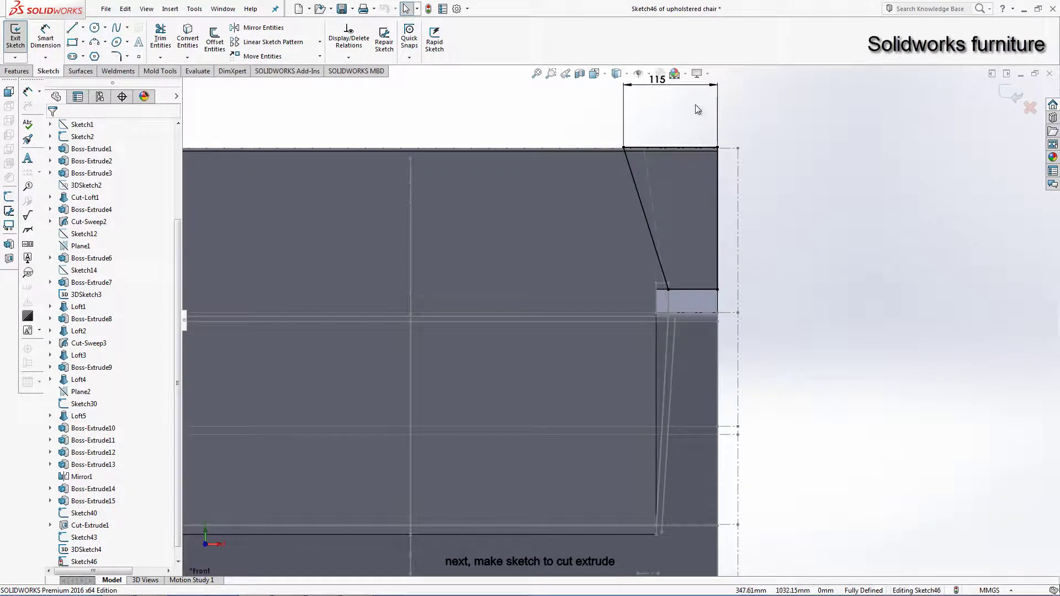
Step: Adjust the width dimension through 96 and 86, finally setting it to 90
click(719, 105)
text(100)
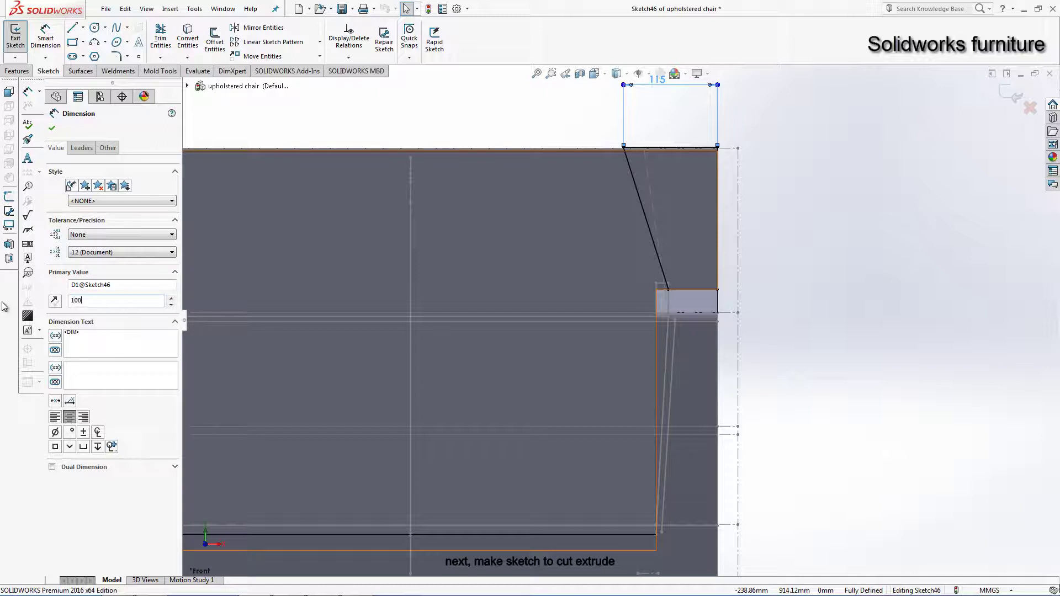
key(Return)
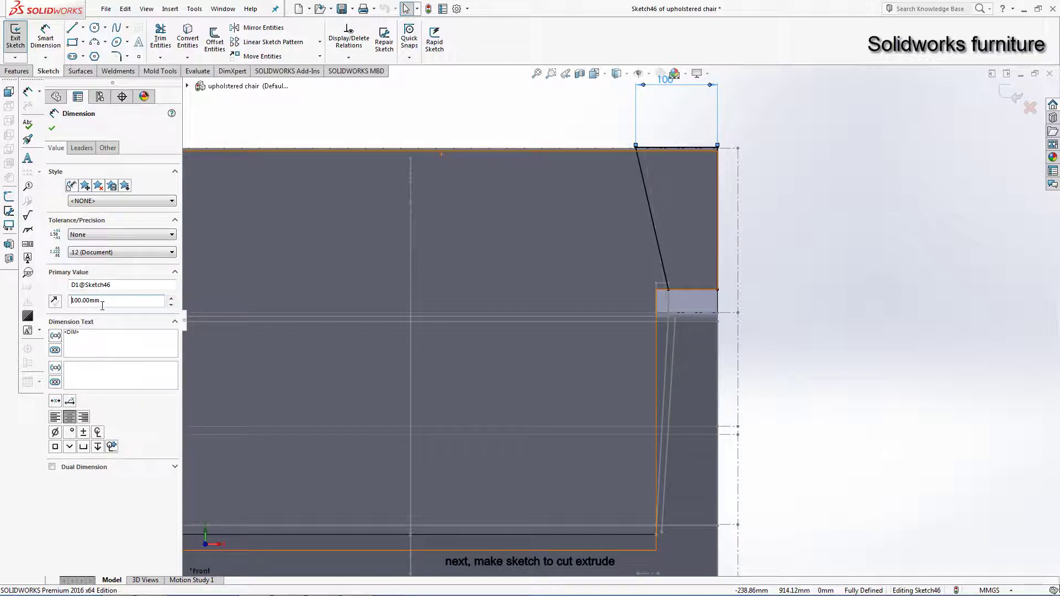
text(6)
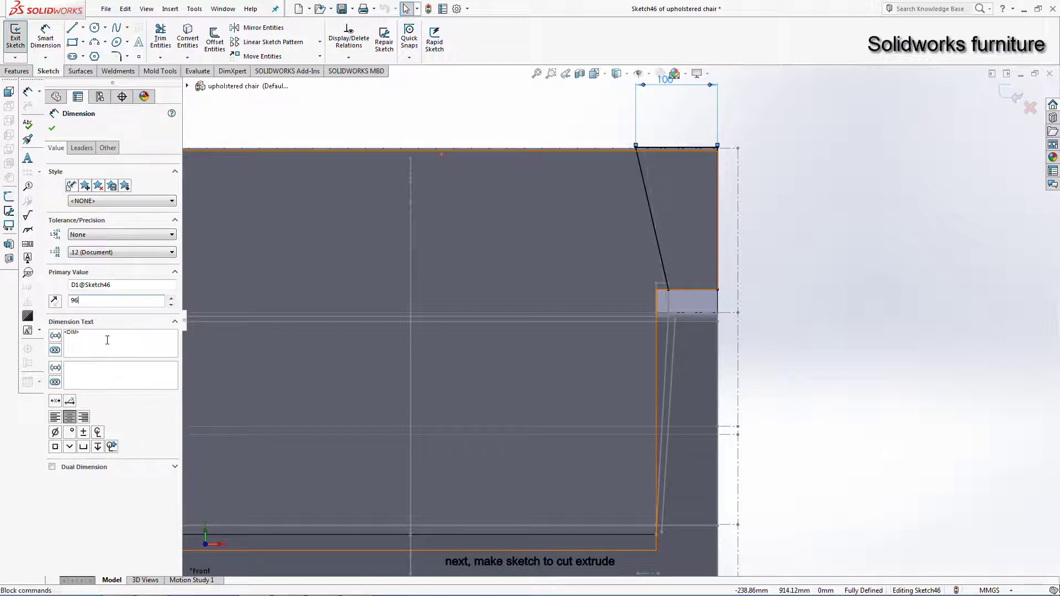
key(Return)
click(941, 293)
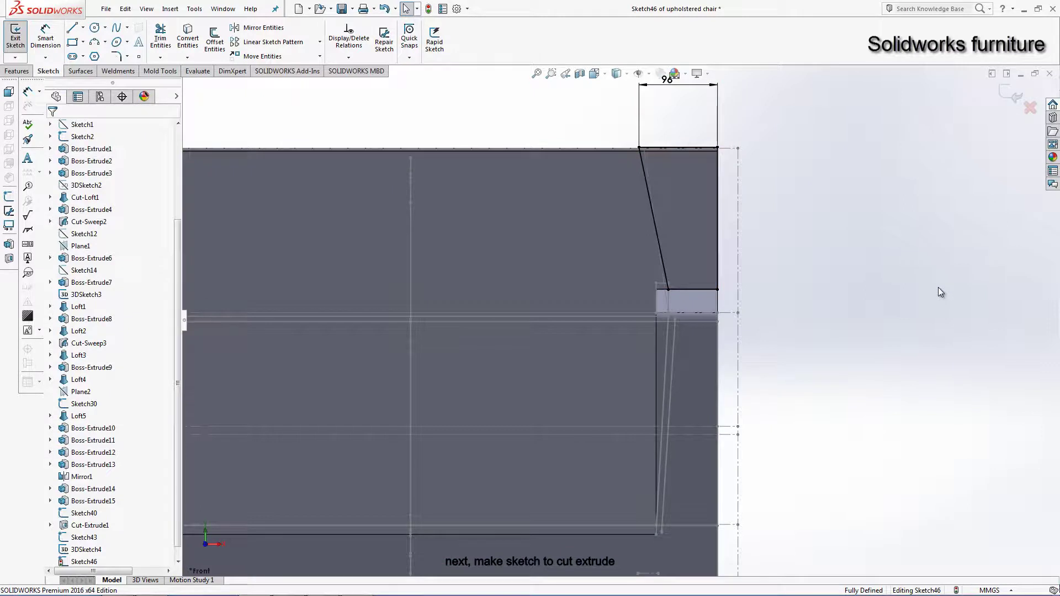
double_click(666, 82)
text(86)
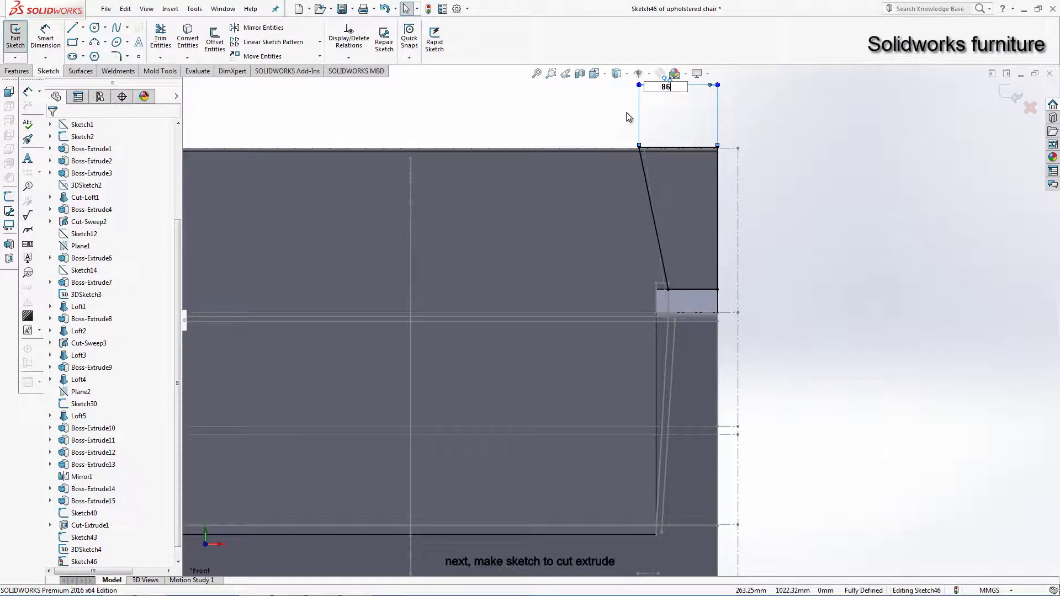
key(Return)
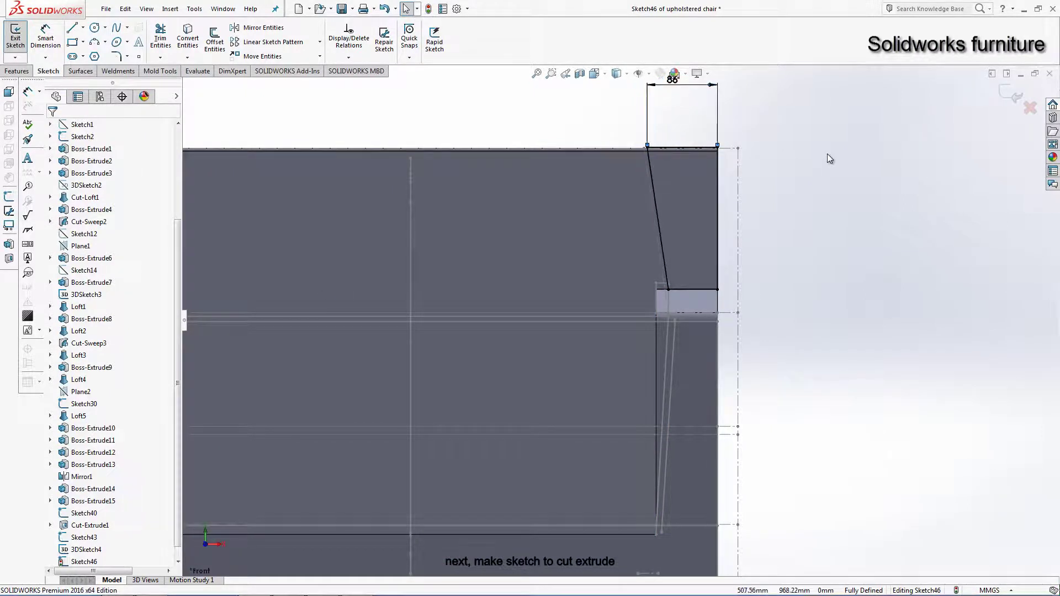
double_click(672, 79)
text(9)
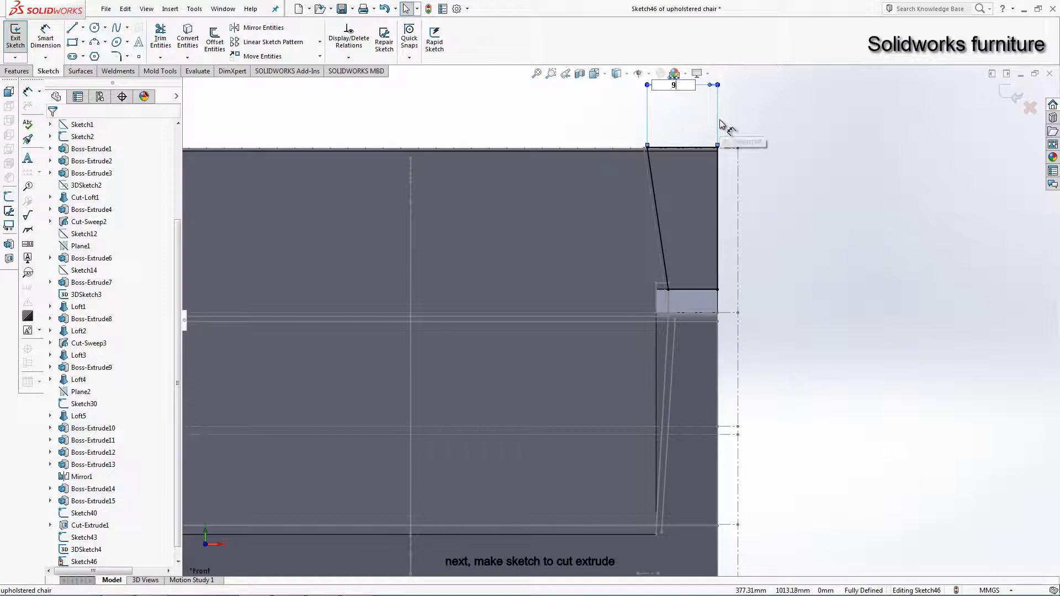
text(0)
key(Return)
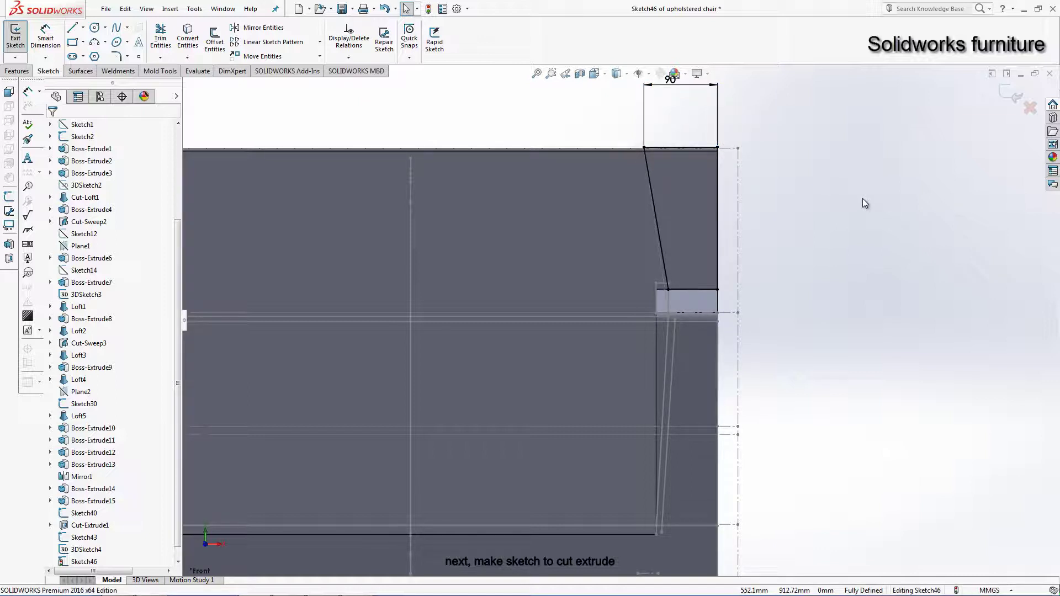
Step: Return to isometric view, orbit the chair, and exit Sketch46
key(ctrl+7)
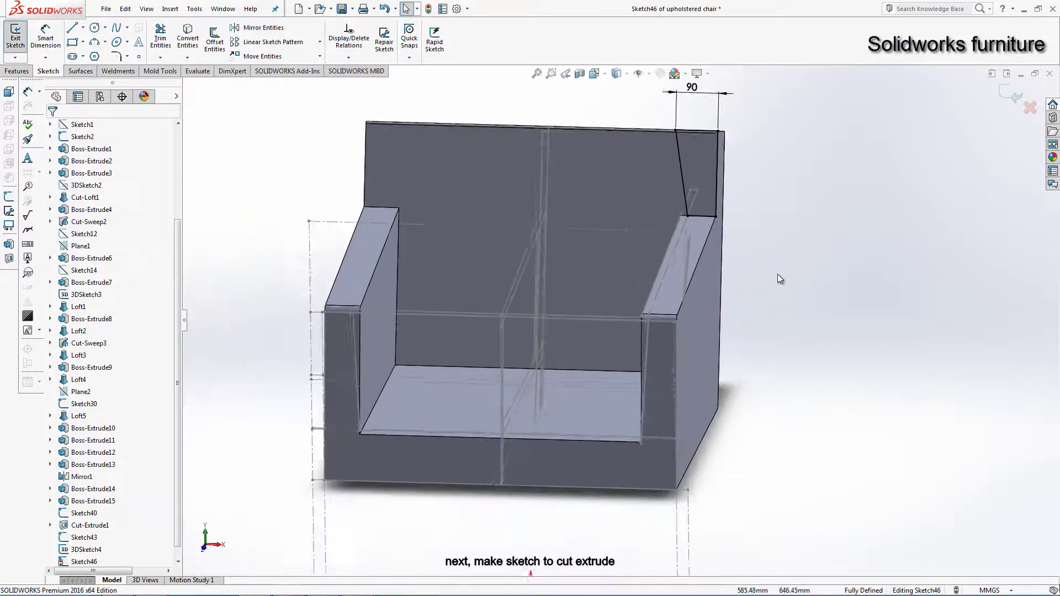
middle_drag(778, 274, 771, 247)
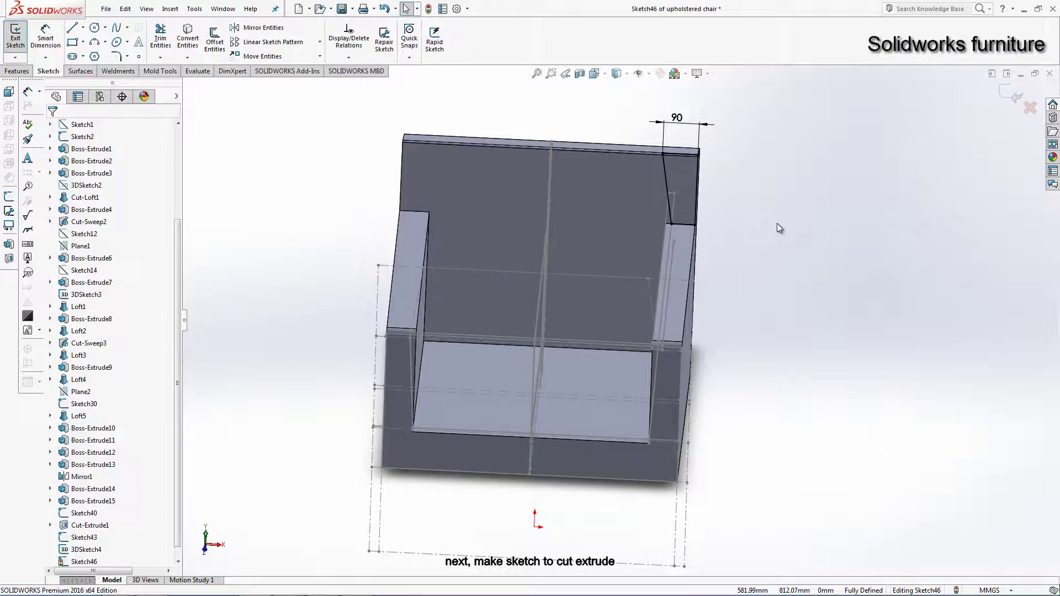
middle_drag(755, 199, 634, 280)
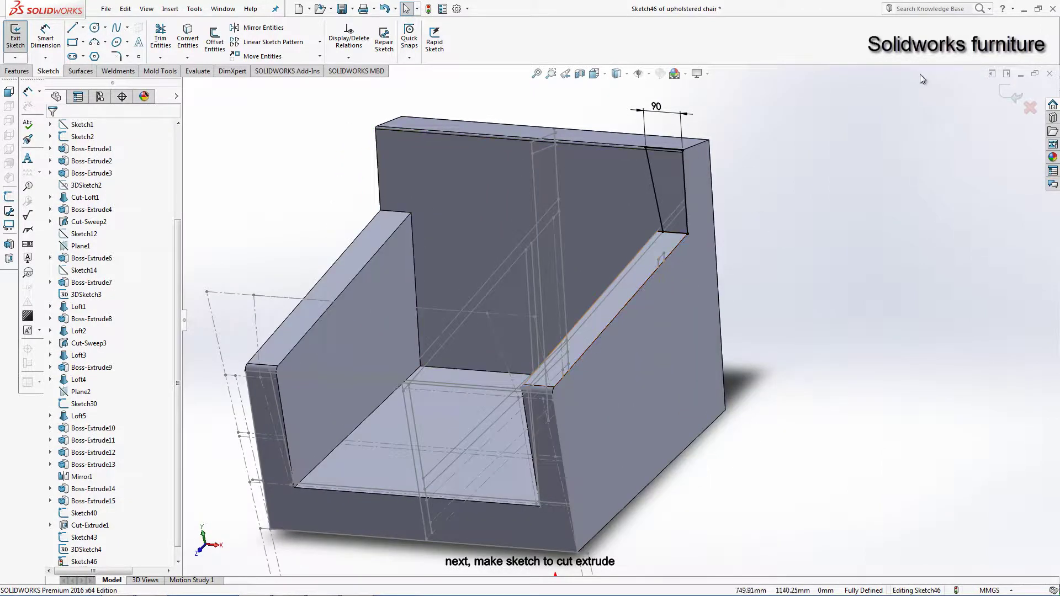
click(1009, 92)
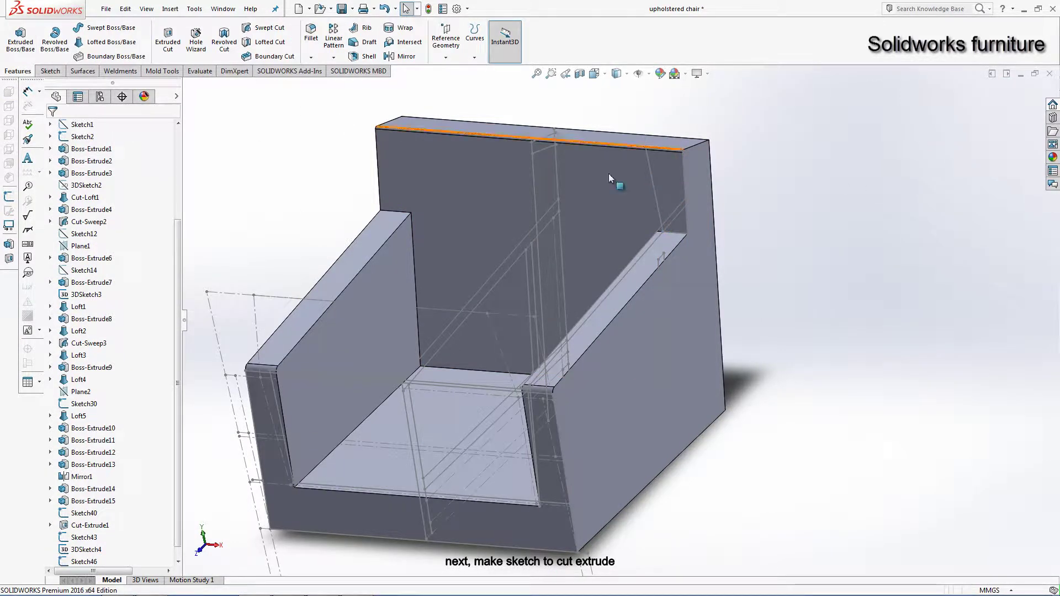
Step: Sketch a line on the right side face from the armrest's inner corner to the outer edge
click(709, 194)
click(808, 148)
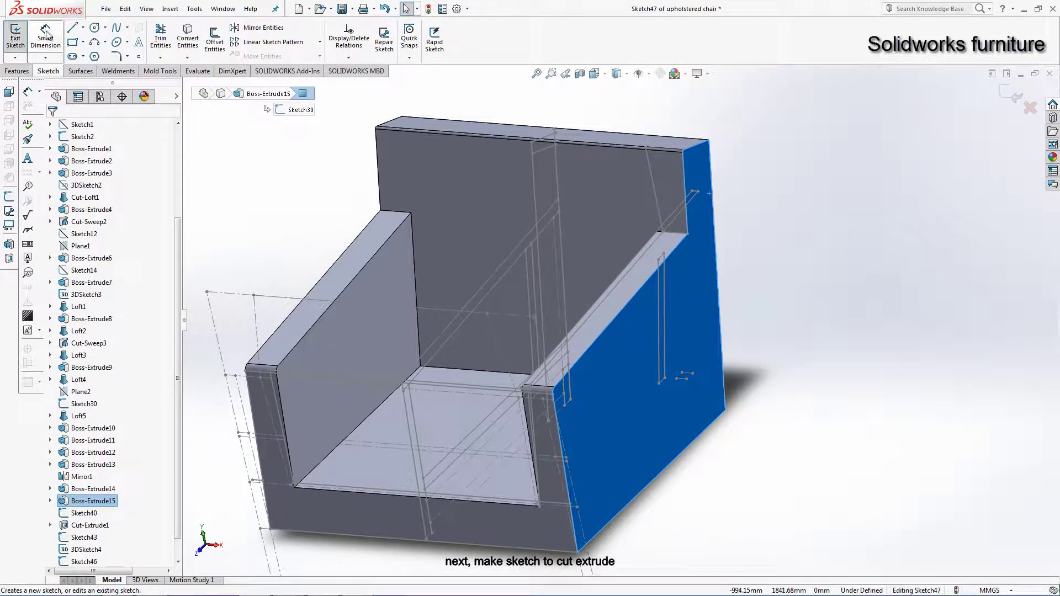
click(72, 27)
scroll(690, 163, down, 5)
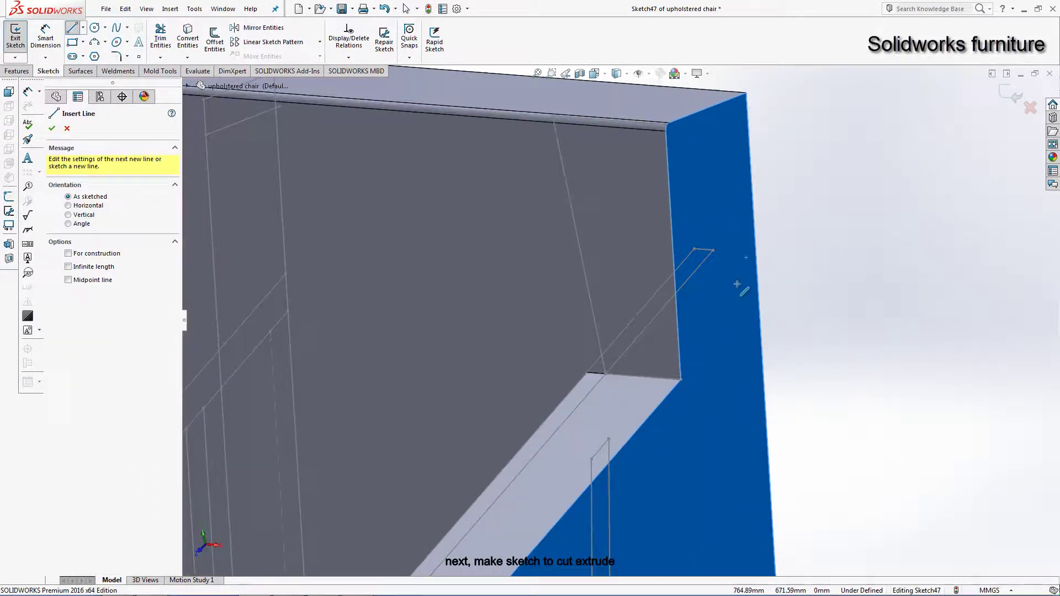
click(681, 380)
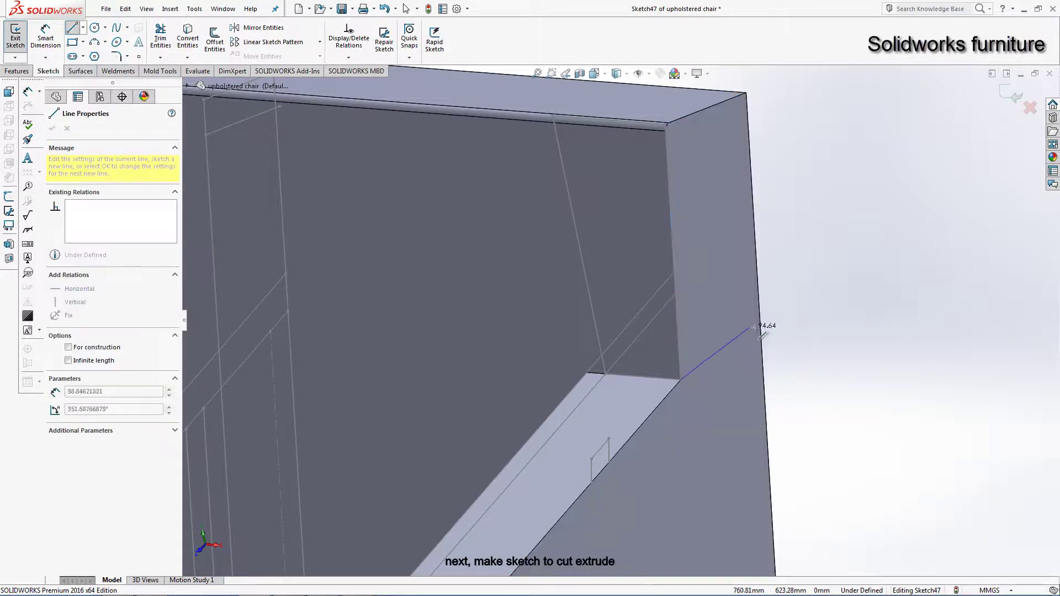
click(760, 291)
right_click(781, 229)
click(808, 248)
Step: Make the line parallel to a model edge and exit the path sketch
scroll(718, 319, down, 2)
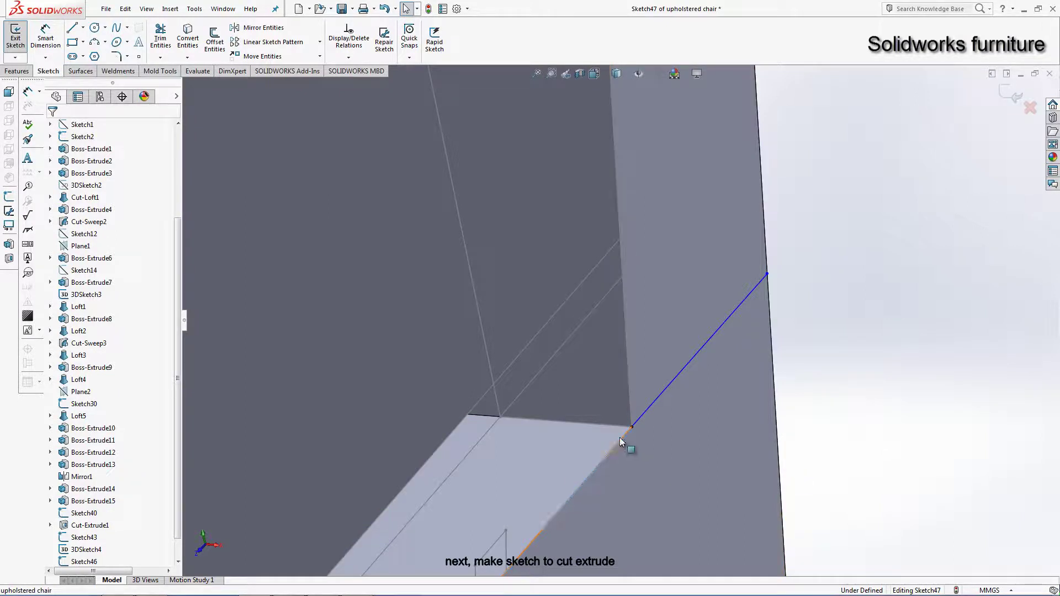
ctrl+click(650, 412)
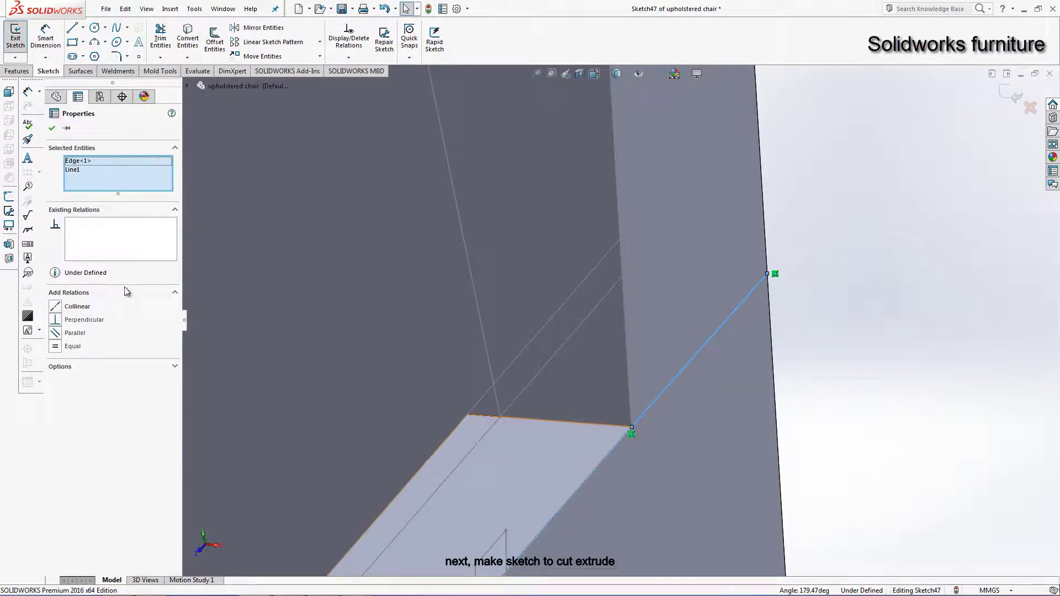
click(65, 336)
click(963, 309)
scroll(828, 289, up, 5)
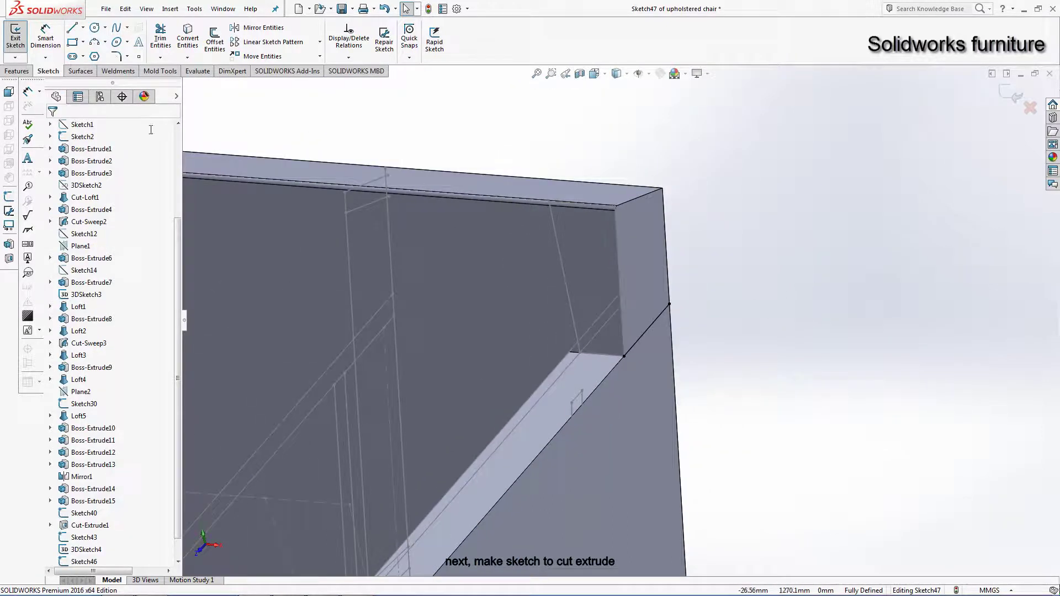
click(1018, 95)
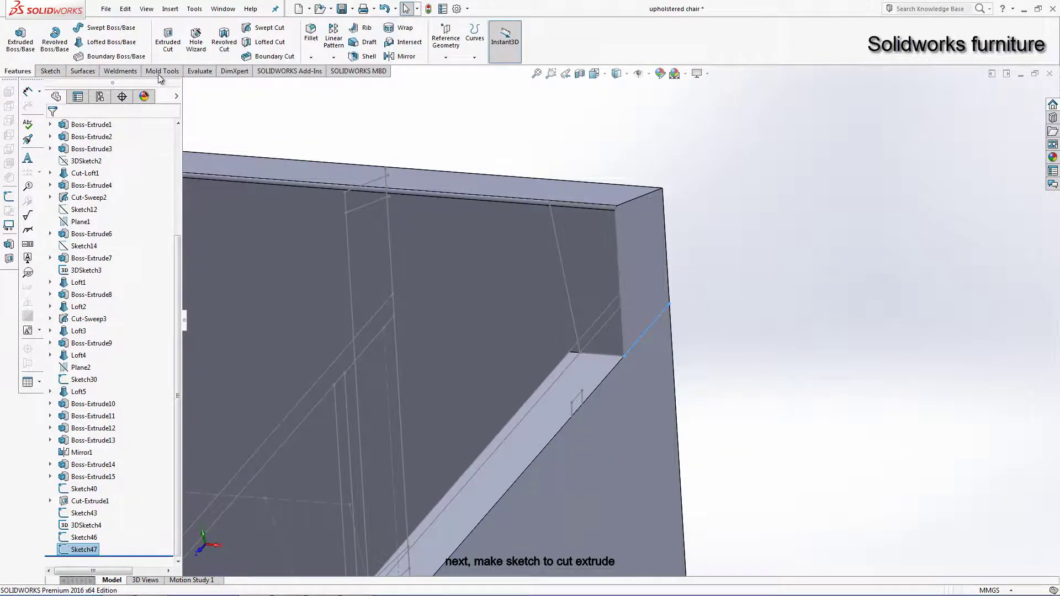
Step: Cut-sweep Sketch46 along Sketch47 on the chosen chair body, with Auto-select off
click(257, 28)
click(563, 238)
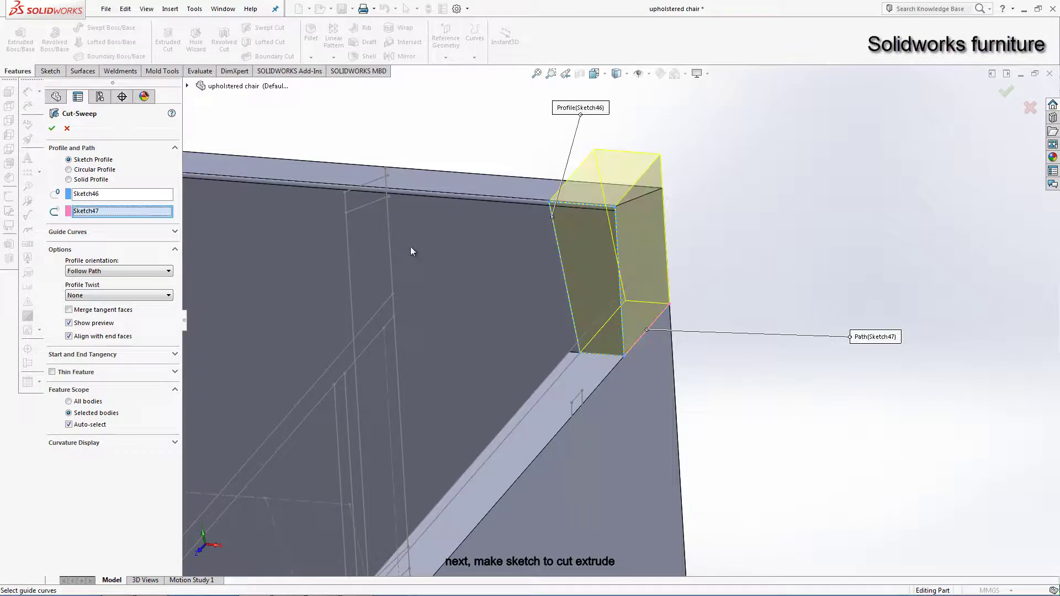
middle_drag(411, 251, 534, 251)
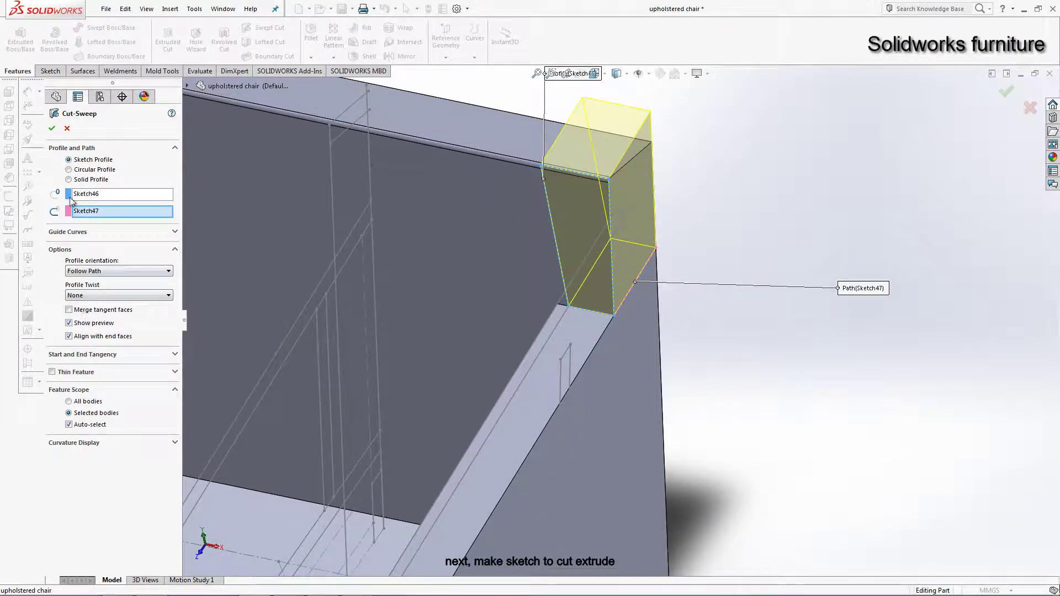
click(68, 425)
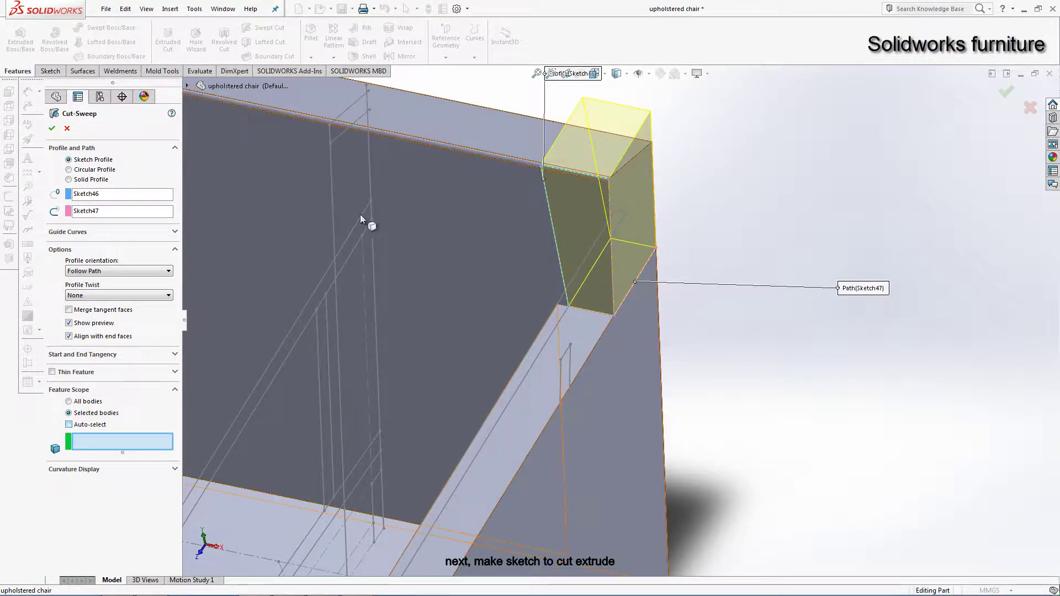
click(409, 190)
key(f)
click(52, 128)
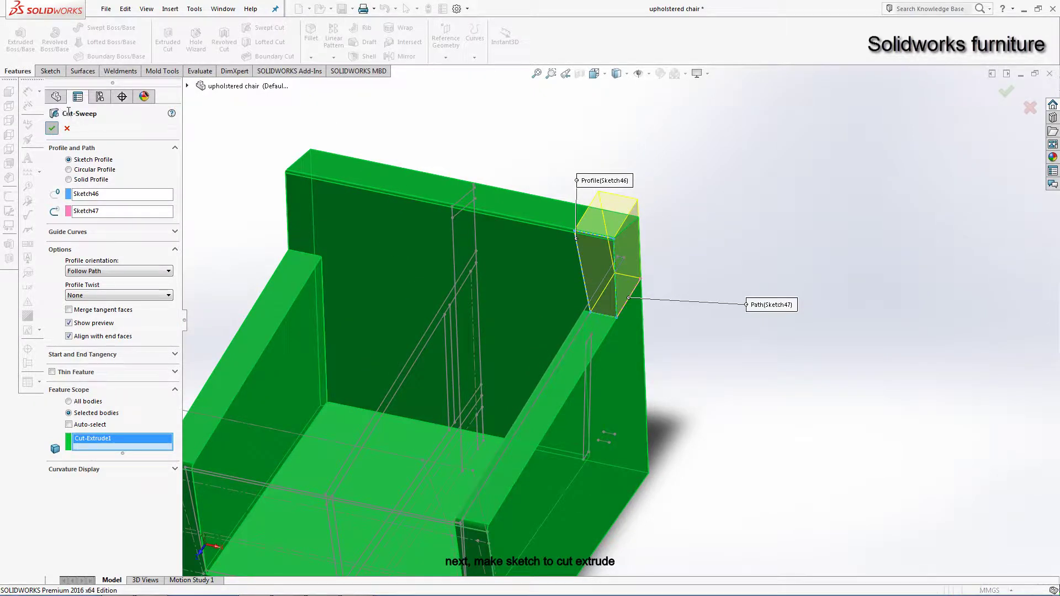
scroll(654, 200, down, 5)
middle_drag(653, 200, 689, 178)
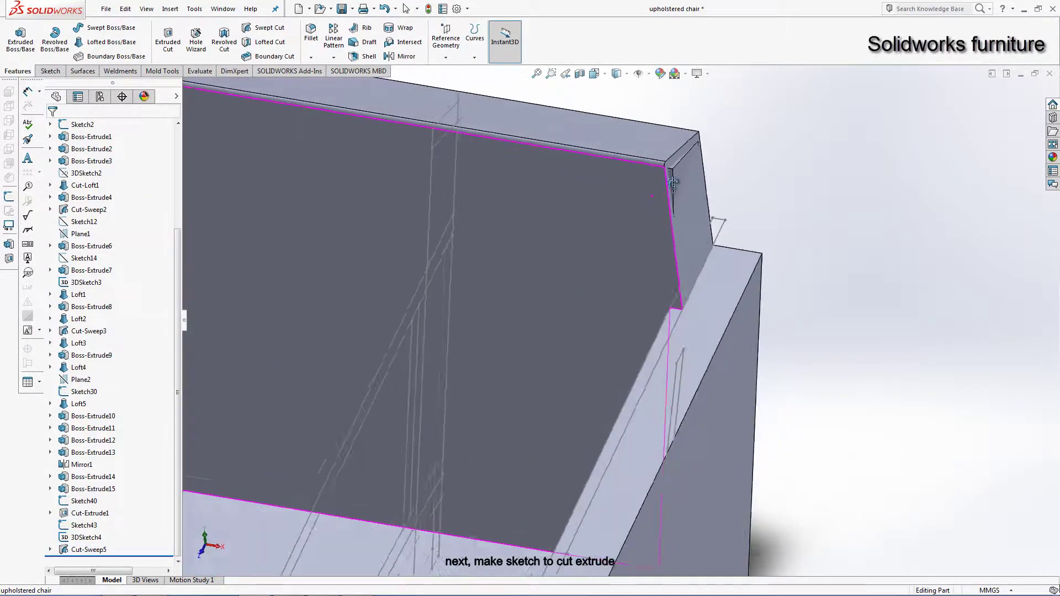
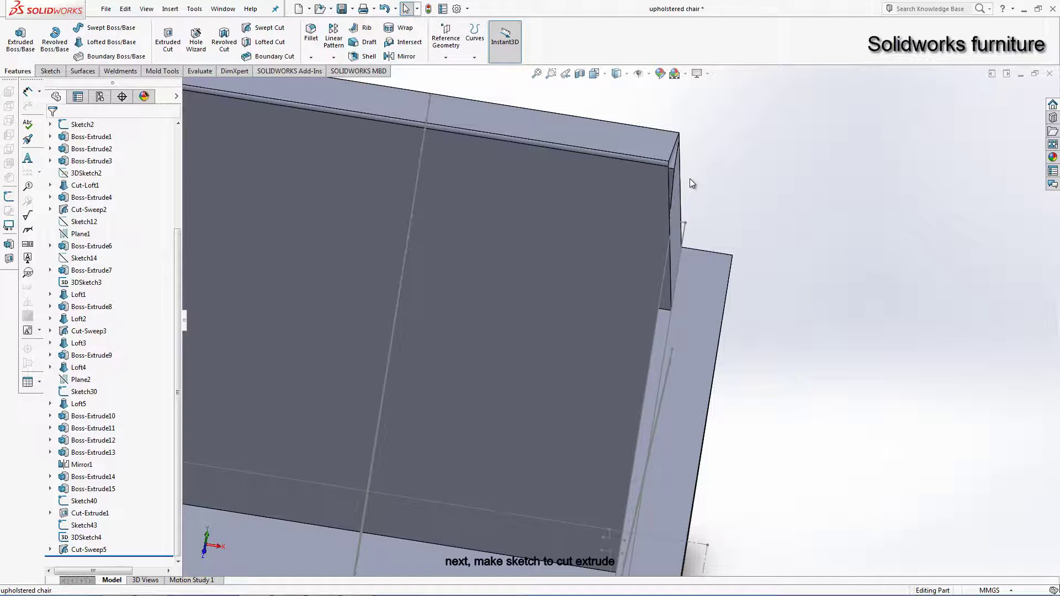
Step: Change the backrest end cut's (Cut-Sweep5) 90 dimension to 80 and turn the chair to view it from behind
scroll(677, 351, up, 2)
scroll(677, 352, up, 5)
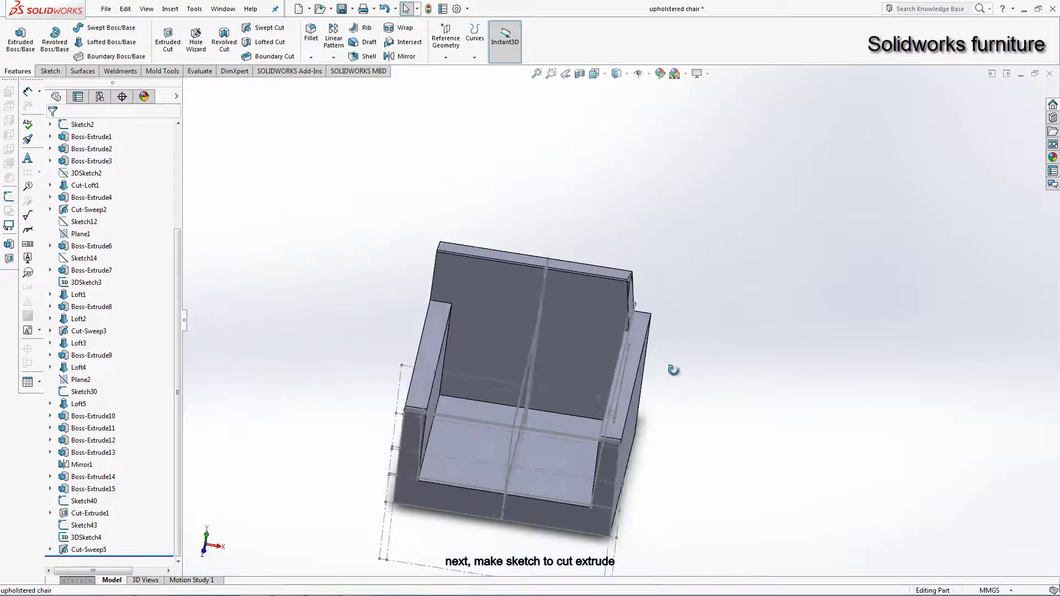
scroll(611, 350, down, 3)
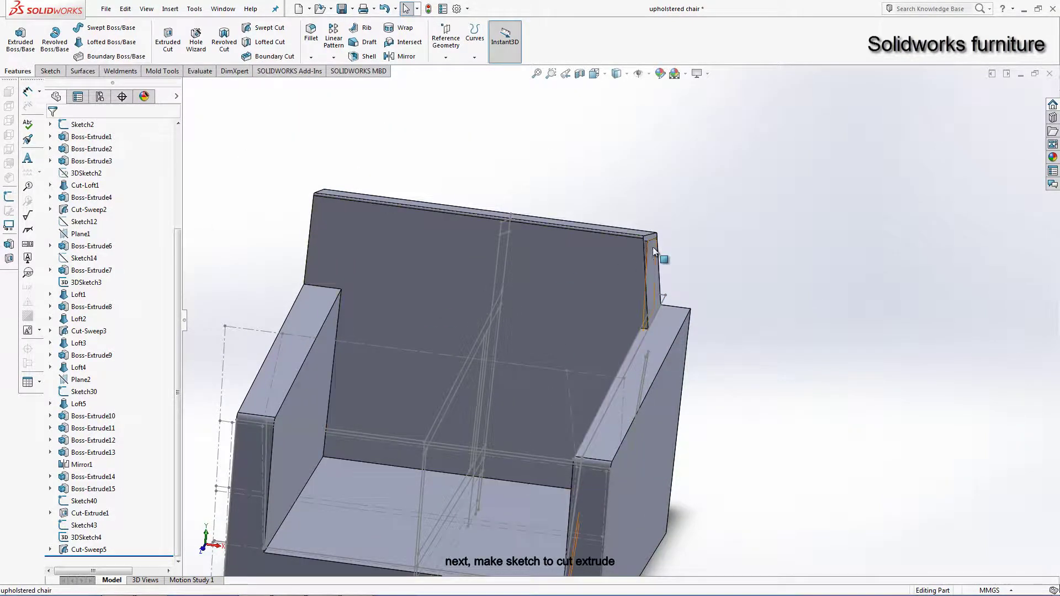
click(657, 272)
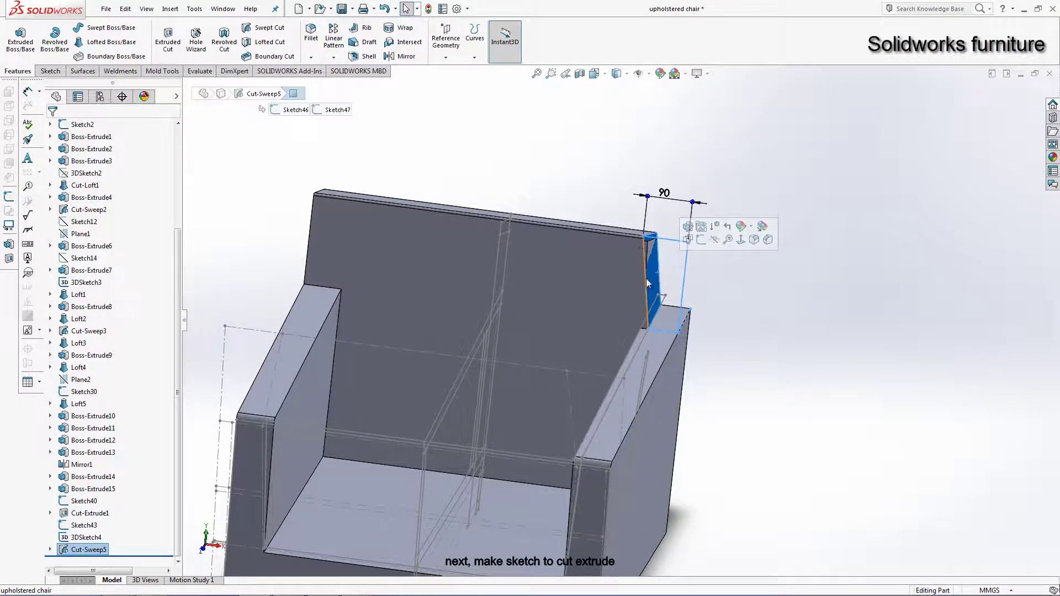
click(663, 191)
text(80)
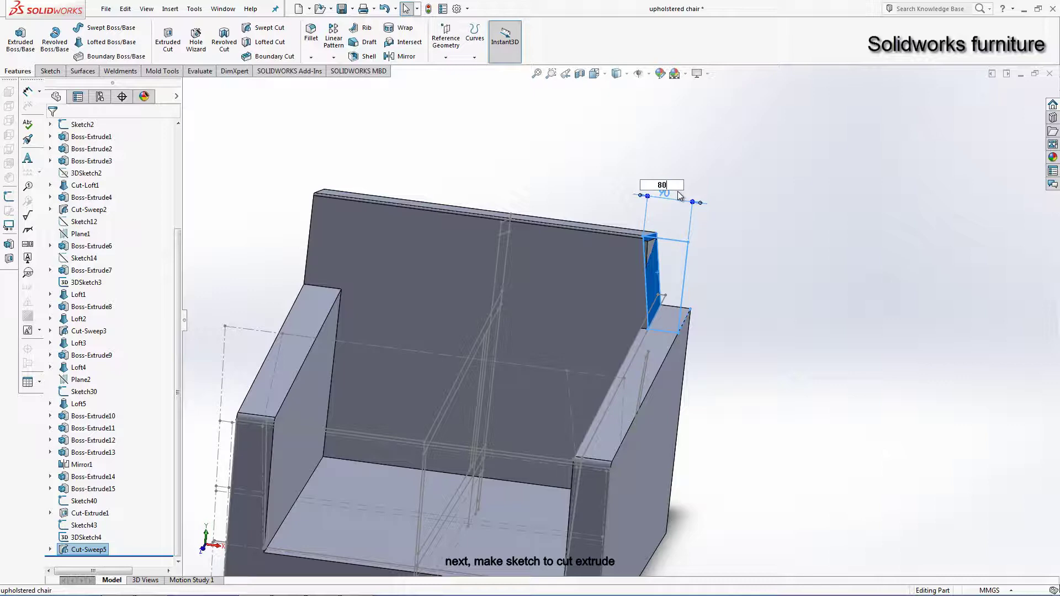
key(Return)
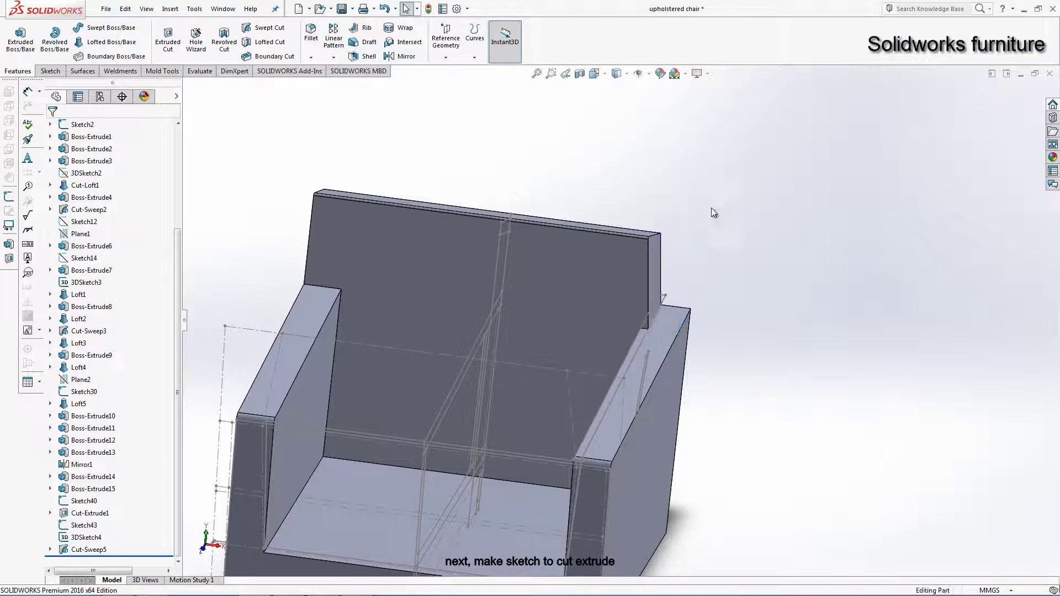
scroll(630, 286, down, 3)
middle_drag(630, 286, 389, 283)
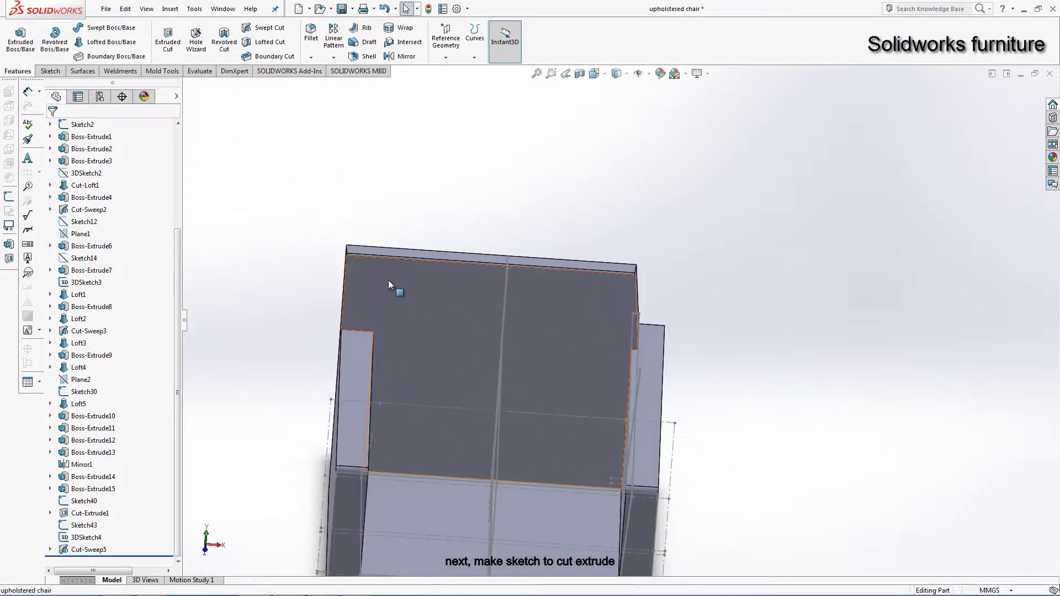
Step: Start a new sketch on the backrest's rear face and orbit to an isometric view
click(366, 299)
click(406, 252)
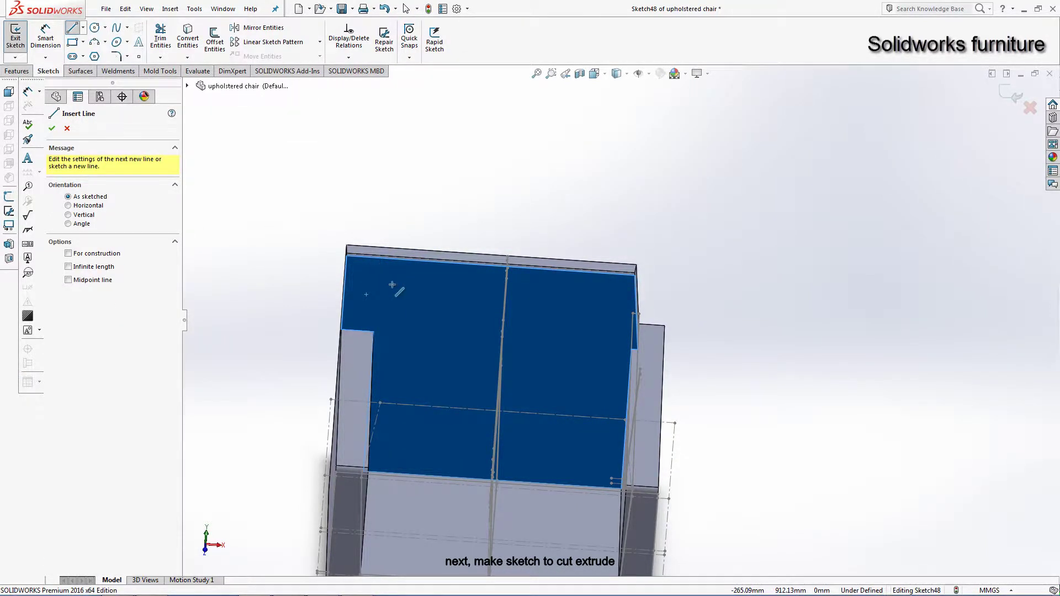
key(Escape)
mouse_move(648, 362)
middle_down()
mouse_move(495, 443)
mouse_move(499, 232)
middle_up()
scroll(500, 232, down, 3)
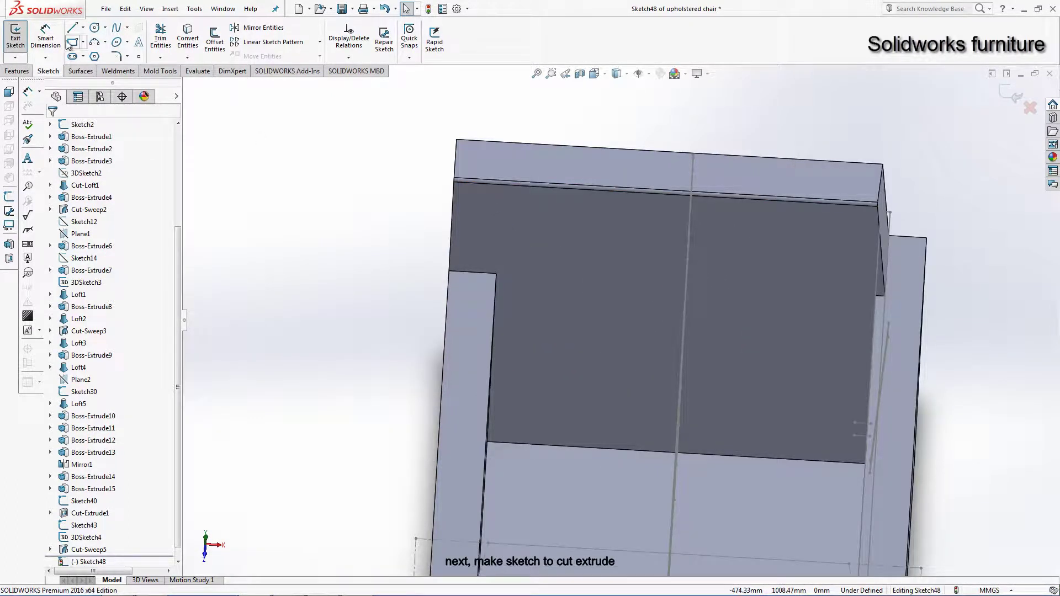
Step: Draw a top line above the backrest and a slanted line down to the arm top
click(449, 271)
scroll(485, 166, down, 4)
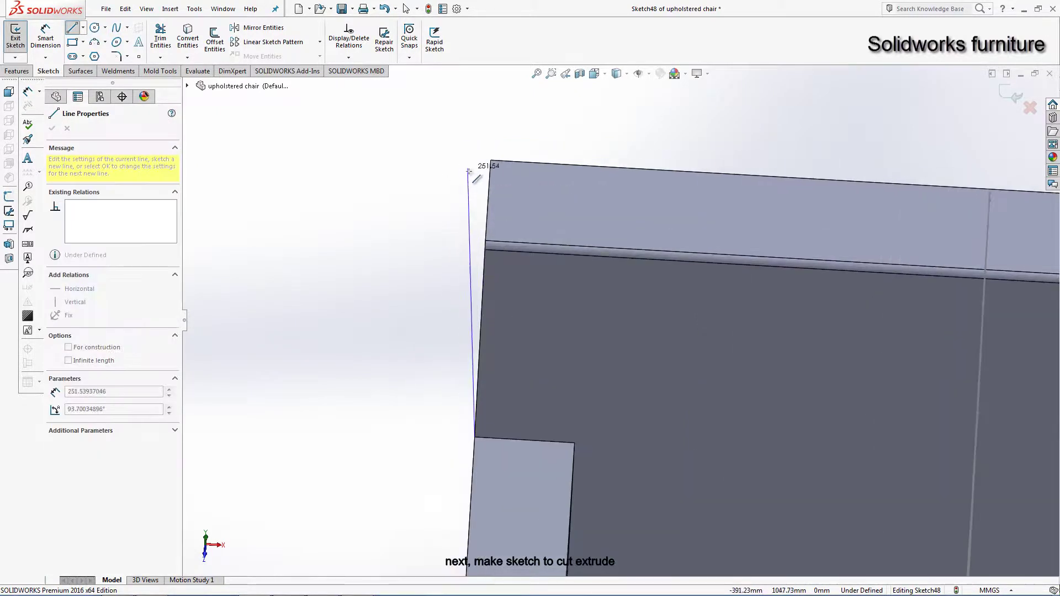
click(502, 146)
click(731, 150)
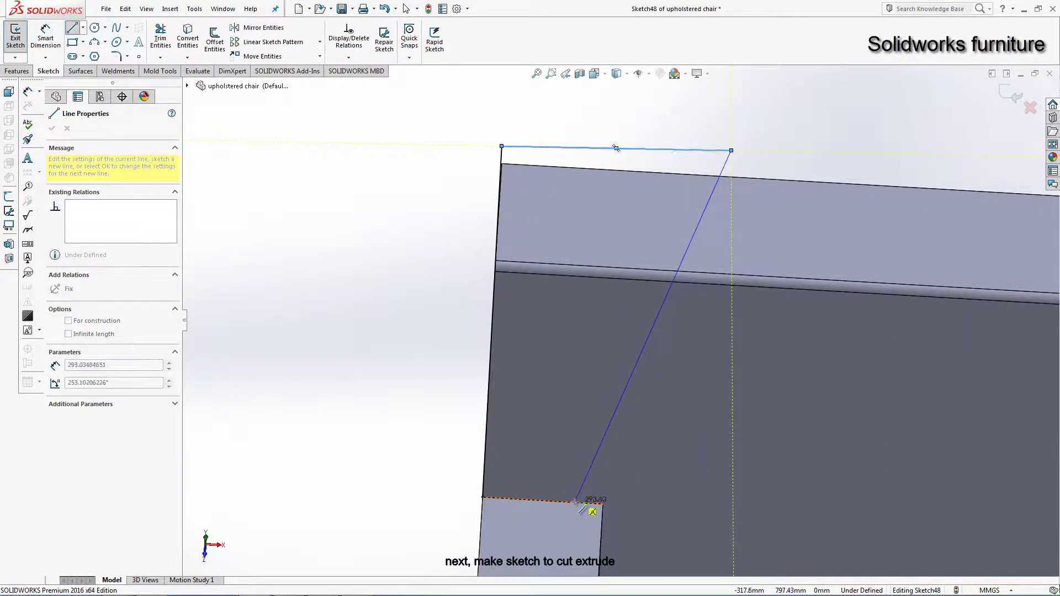
click(575, 503)
right_click(415, 360)
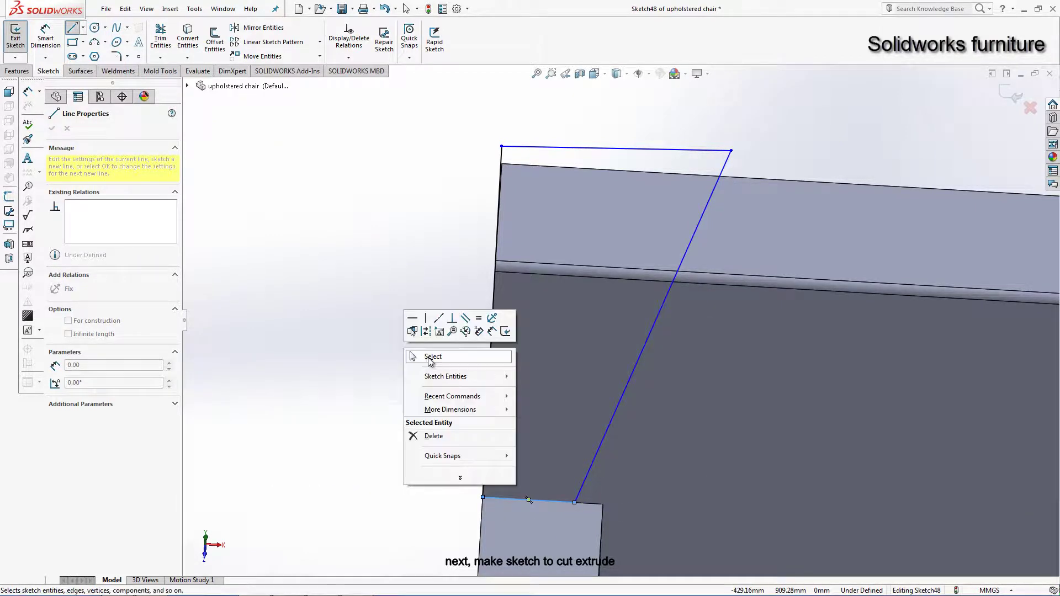
click(436, 360)
Step: Dimension the top sketch line to a length of 80
click(45, 38)
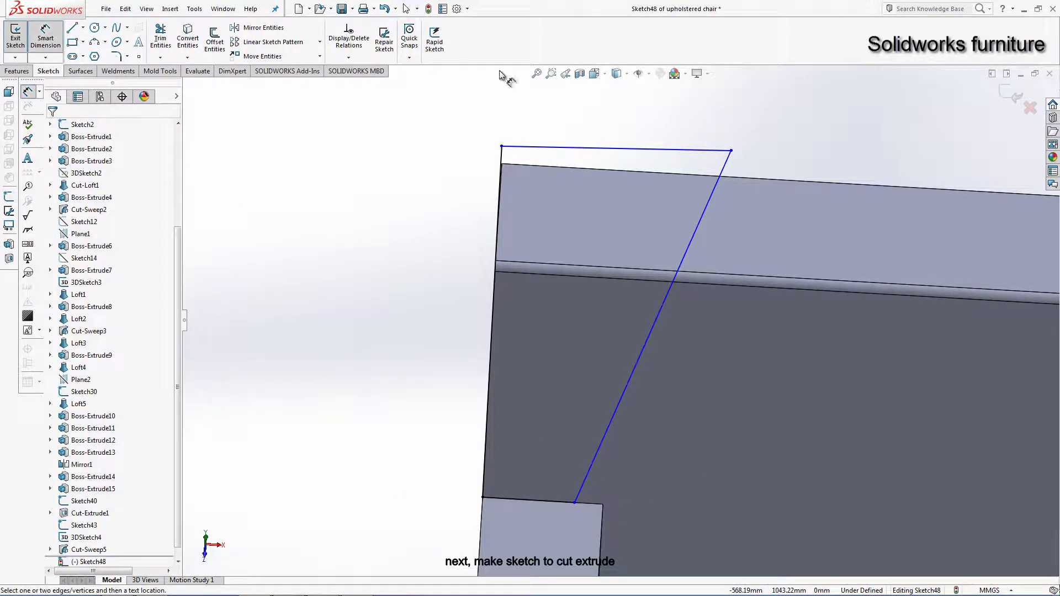
click(610, 149)
click(590, 117)
text(80)
key(Return)
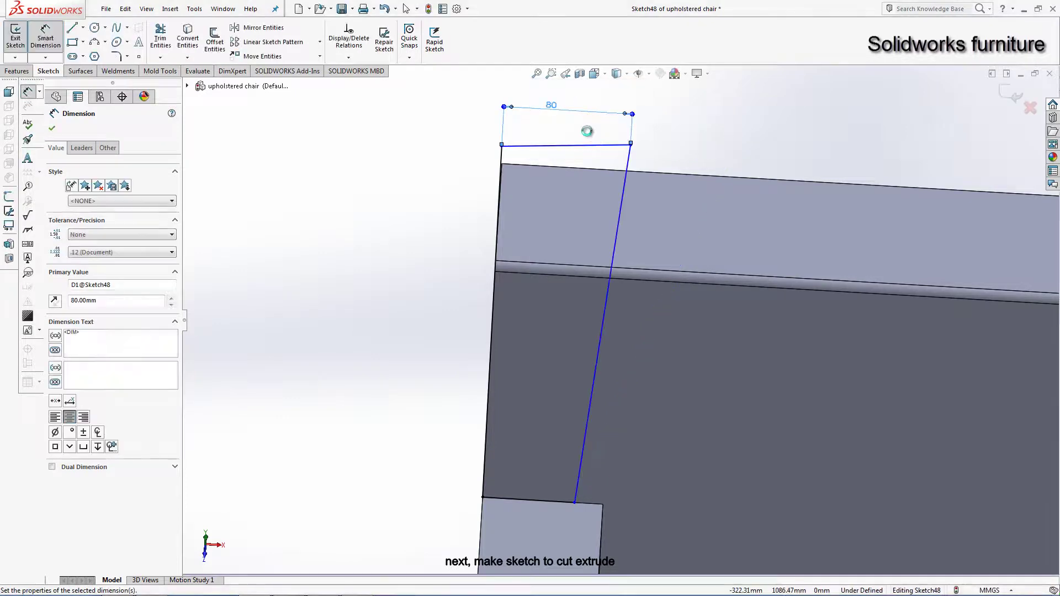
key(Escape)
Step: Make the top sketch line collinear with the backrest silhouette edge
click(580, 156)
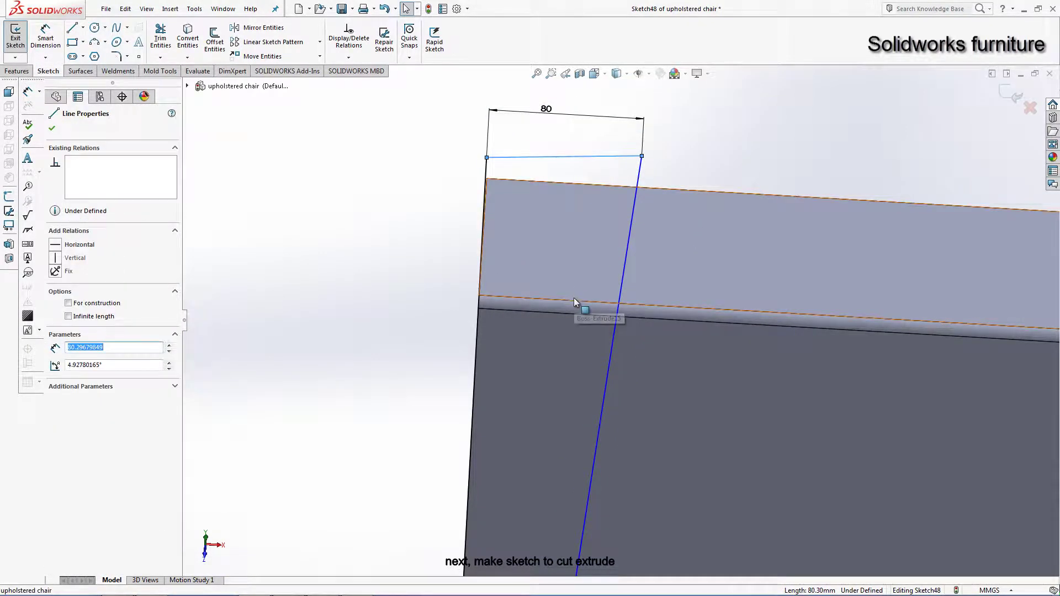
ctrl+click(556, 314)
click(55, 306)
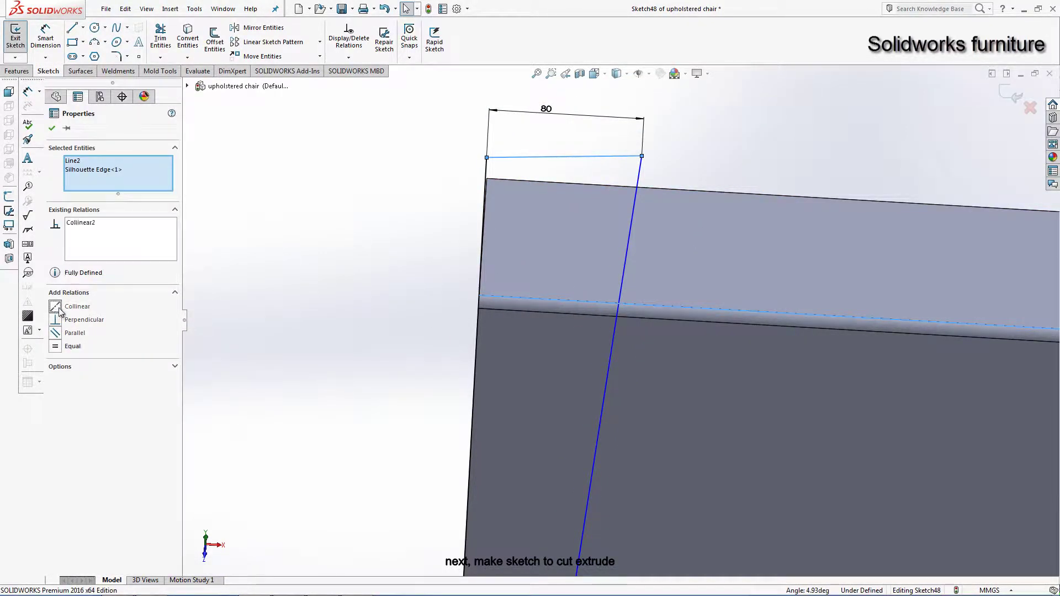
key(Escape)
scroll(843, 431, up, 5)
scroll(949, 333, down, 3)
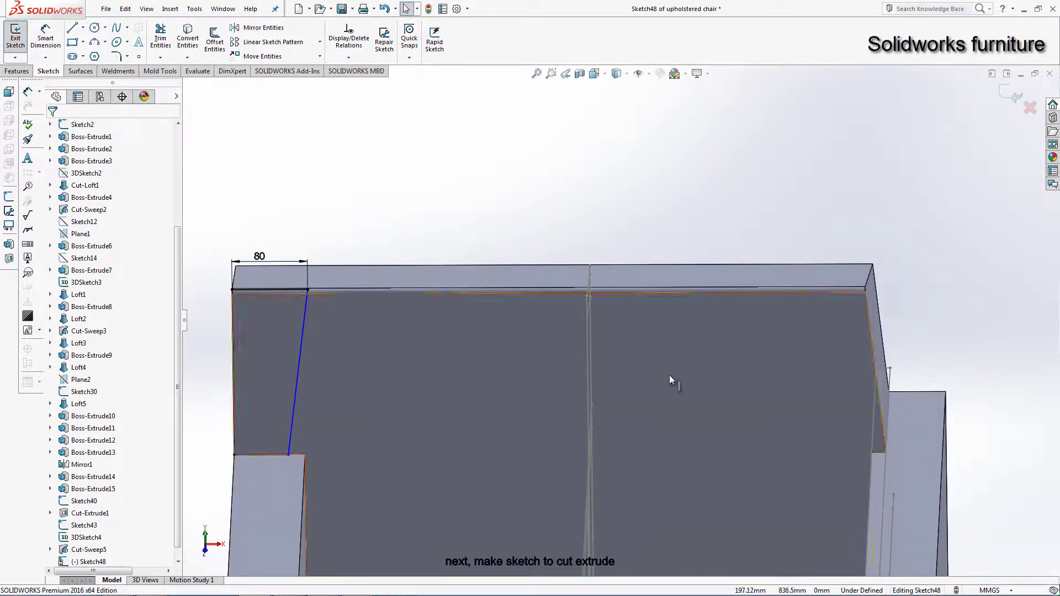
Step: Measure a corner vertex and the right vertical edge of the model
click(202, 11)
mouse_move(214, 446)
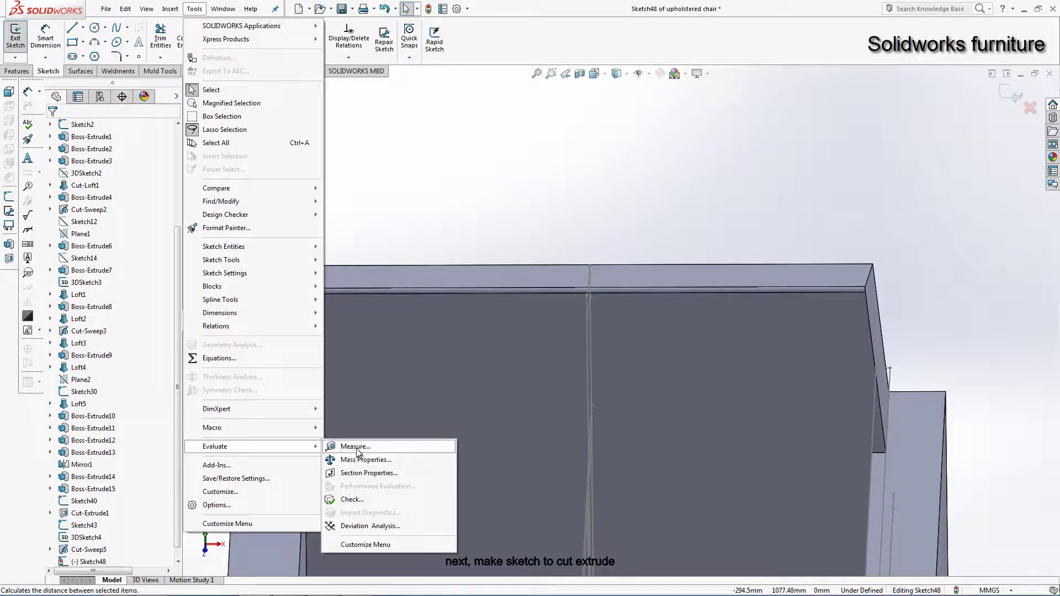
click(358, 447)
scroll(765, 450, down, 3)
click(753, 433)
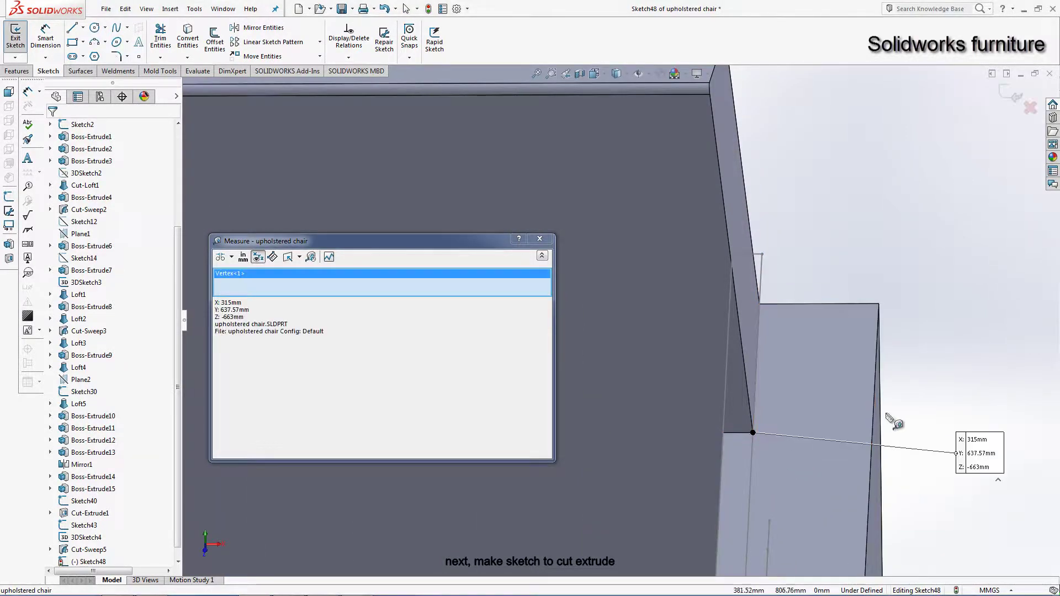
click(875, 443)
key(Escape)
scroll(854, 451, up, 4)
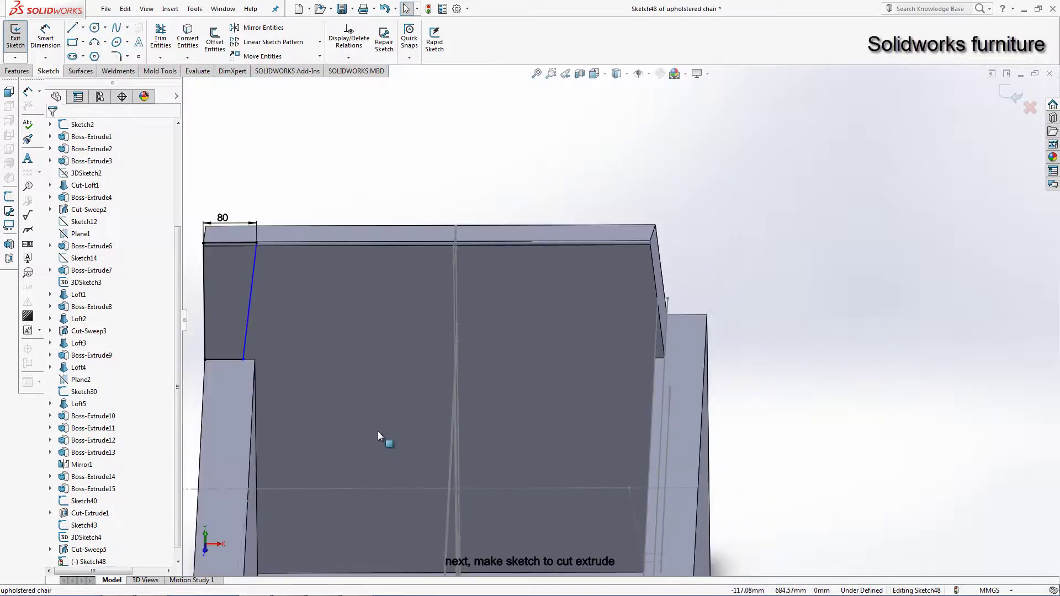
scroll(377, 431, down, 1)
Step: Dimension the slanted line's bottom horizontal offset to 60 and exit the back sketch
click(44, 41)
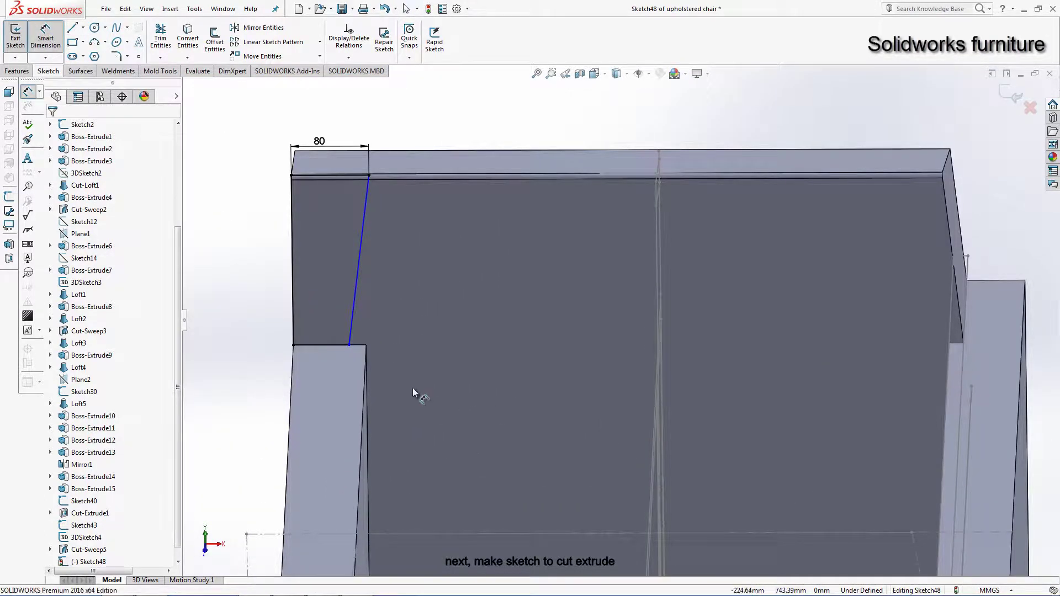
click(342, 353)
click(245, 350)
text(60)
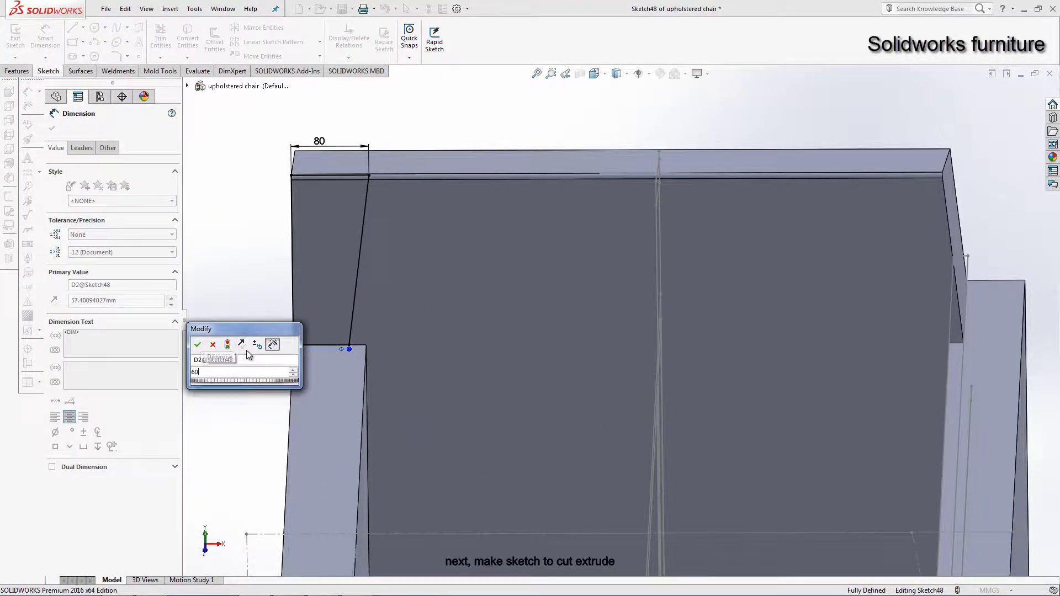
key(Return)
right_click(445, 117)
click(466, 153)
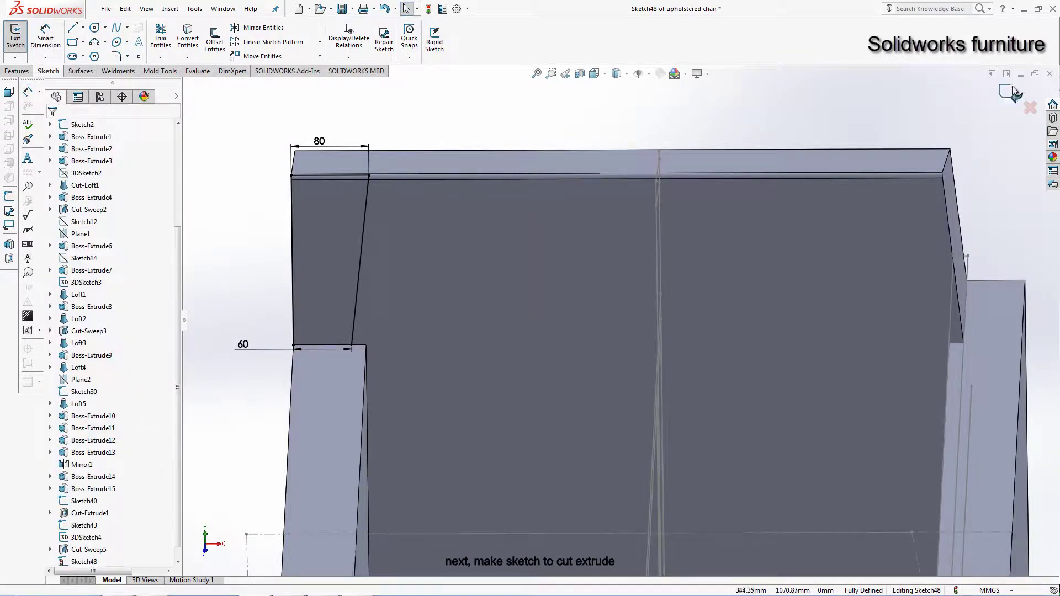
click(1012, 85)
Step: Start Sketch49 on the chair's side face and draw a short line to the back edge
mouse_move(936, 198)
middle_down()
mouse_move(319, 301)
mouse_move(506, 298)
mouse_move(446, 398)
mouse_move(411, 297)
middle_up()
click(411, 293)
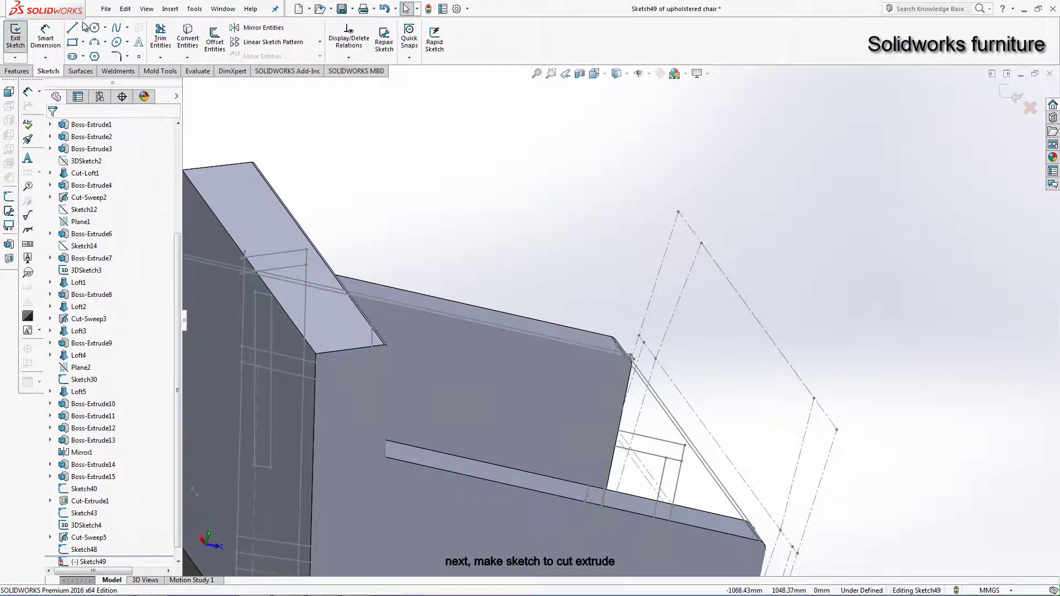
click(75, 30)
click(384, 457)
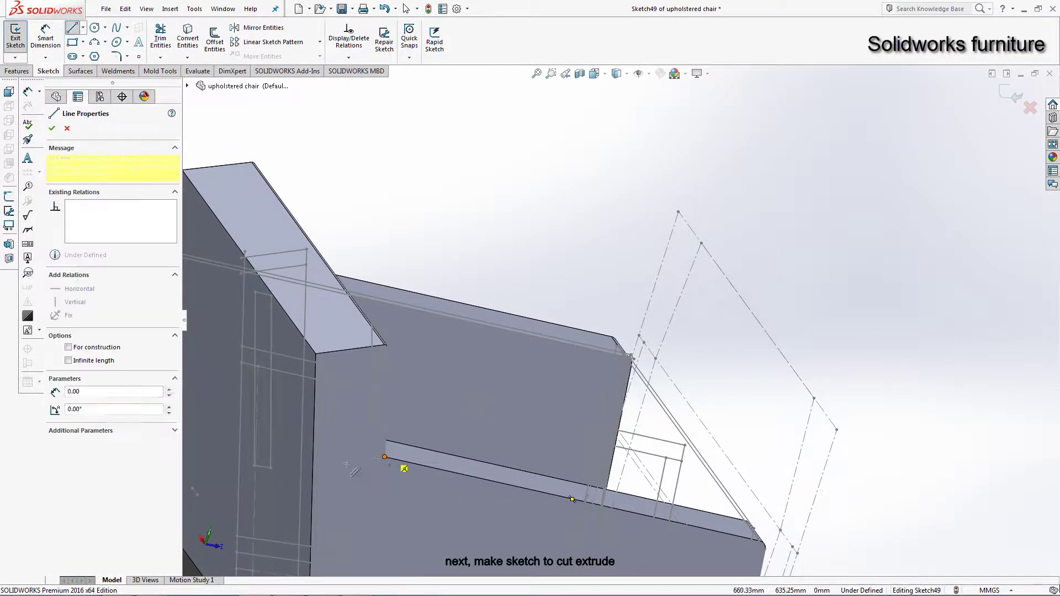
click(312, 468)
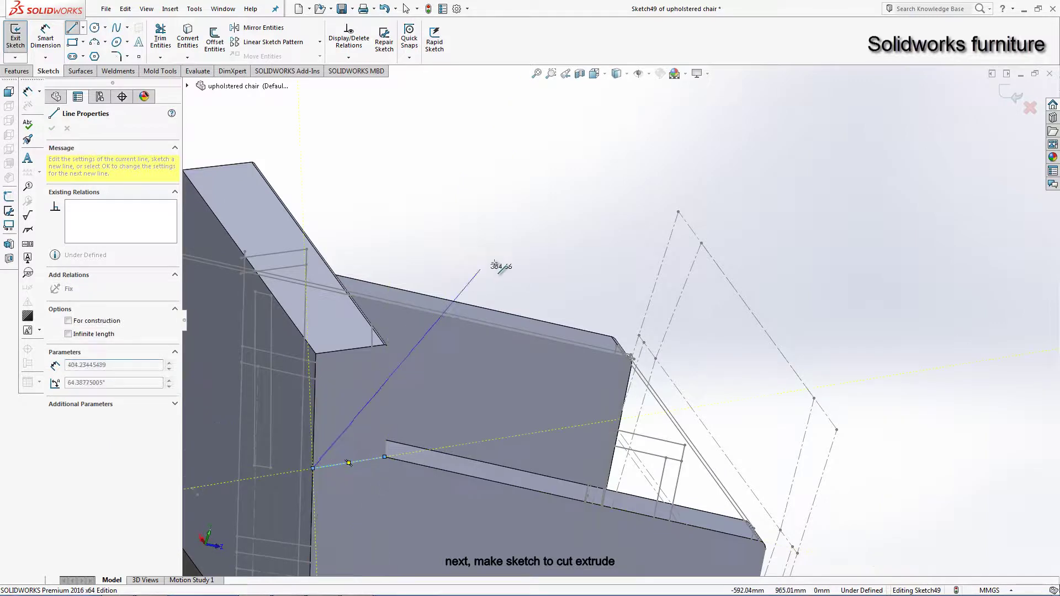
right_click(500, 265)
click(506, 267)
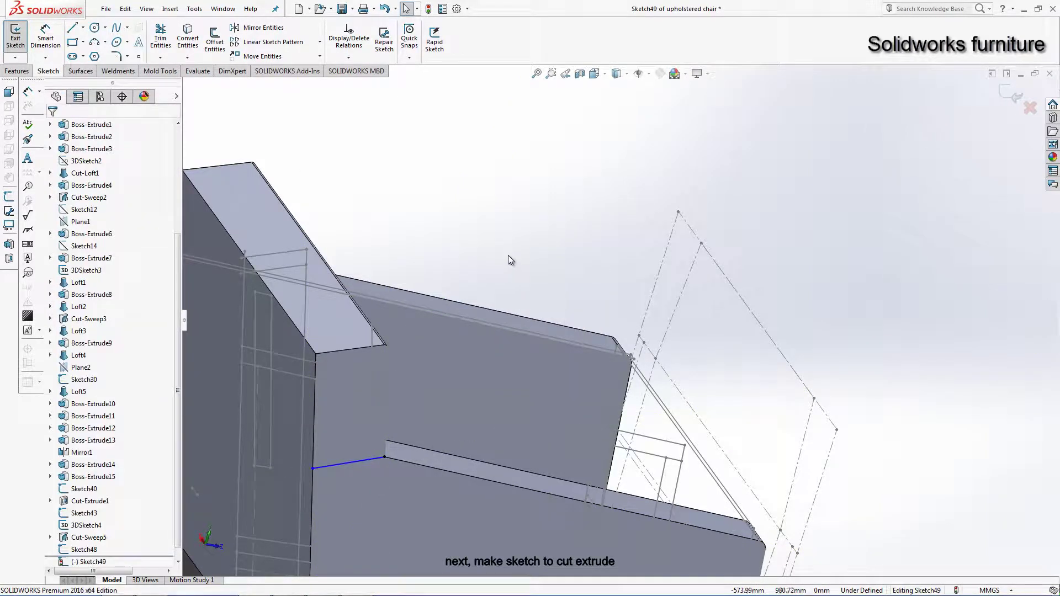
Step: Make the side line parallel to the slanted backrest edge, then view the whole chair
click(368, 459)
ctrl+click(408, 462)
click(82, 338)
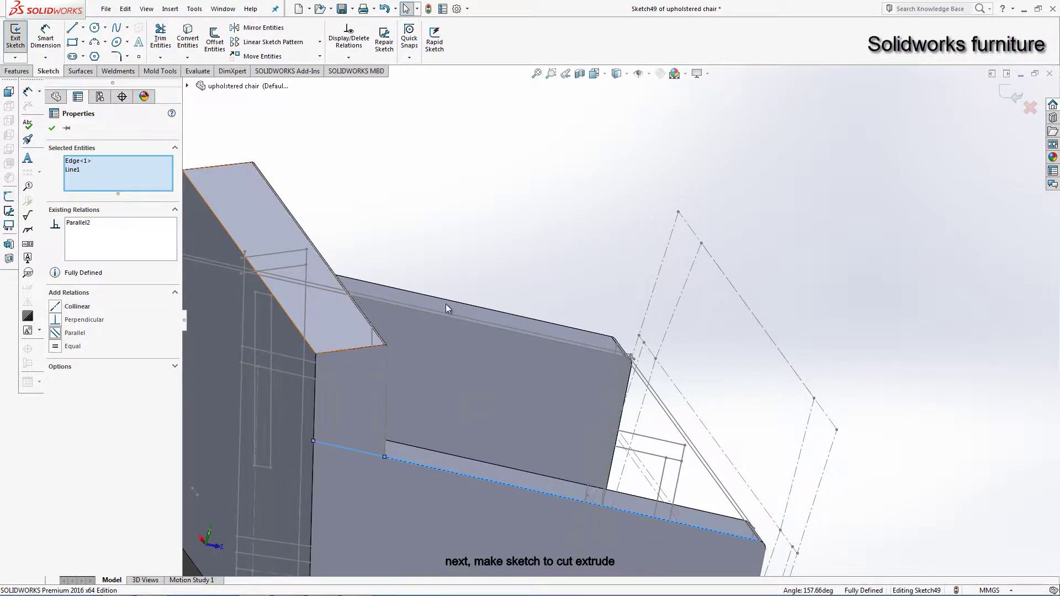
key(Escape)
scroll(565, 364, up, 3)
middle_drag(564, 364, 436, 367)
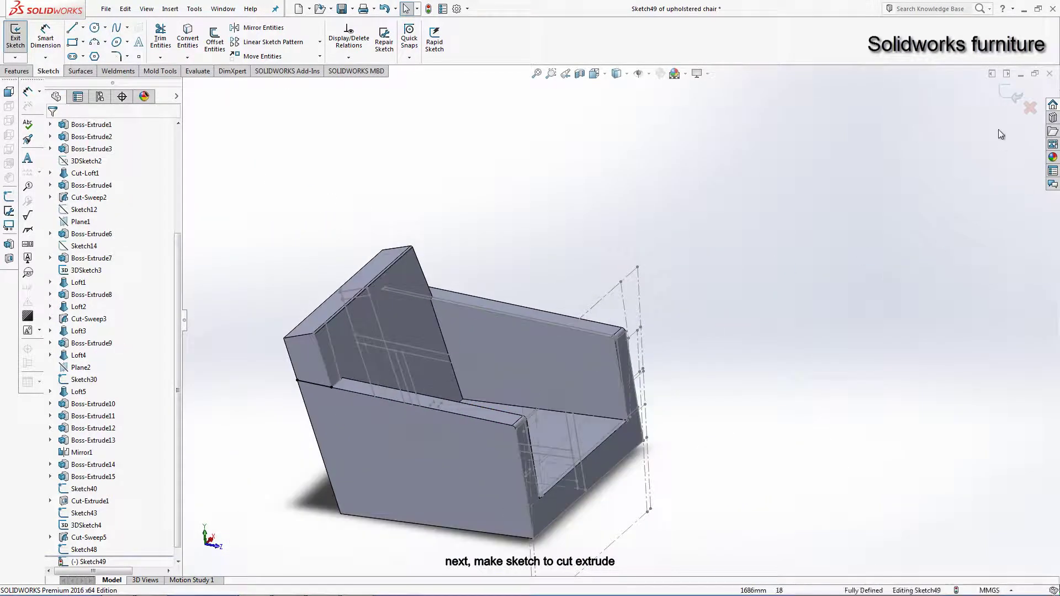
Step: Exit the path sketch and browse the menus for the sweep command
click(15, 37)
click(223, 9)
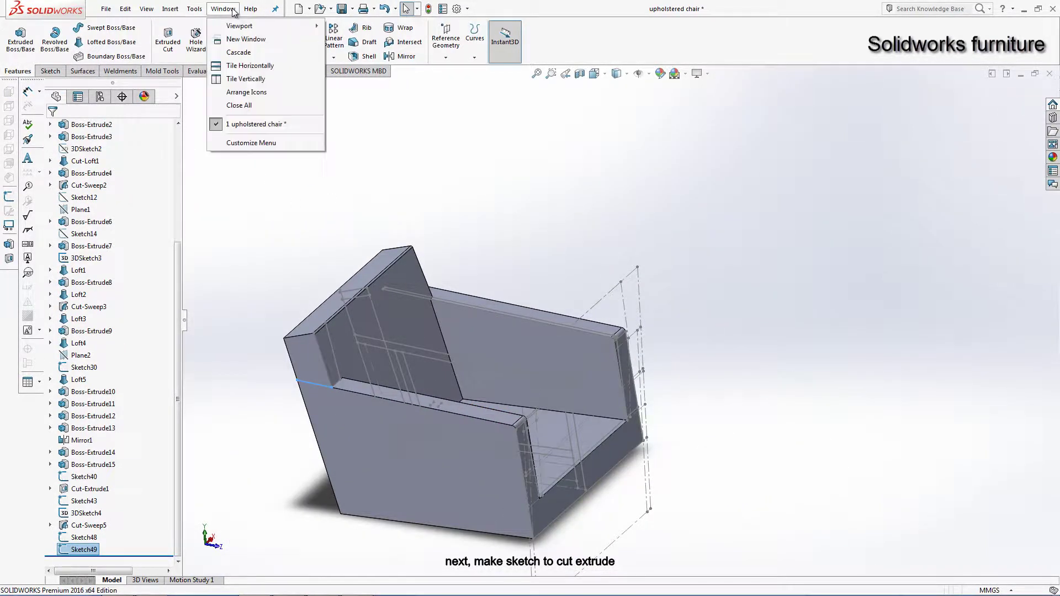
click(223, 9)
click(170, 9)
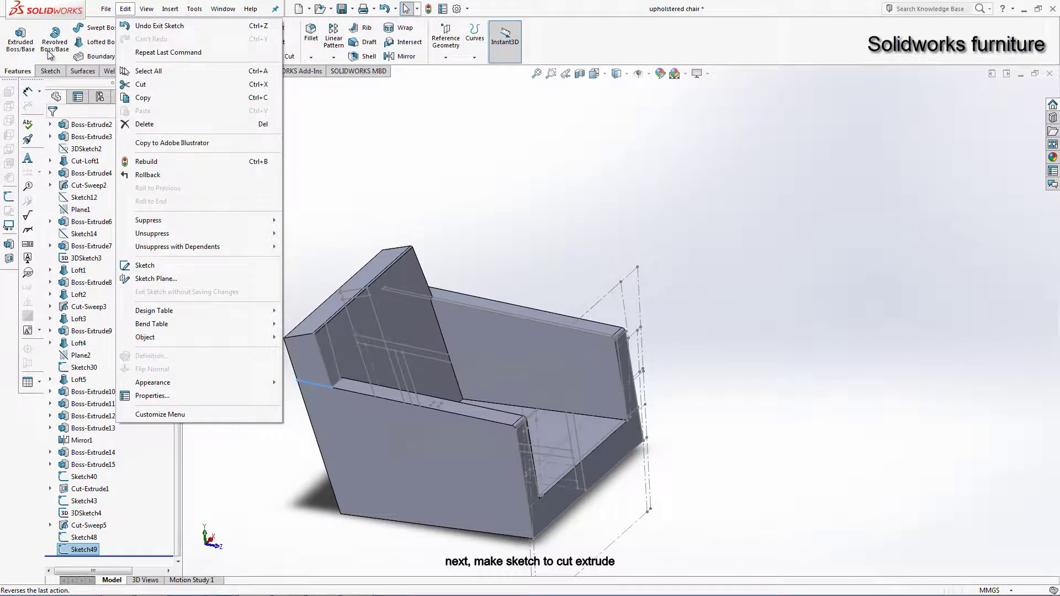
click(397, 131)
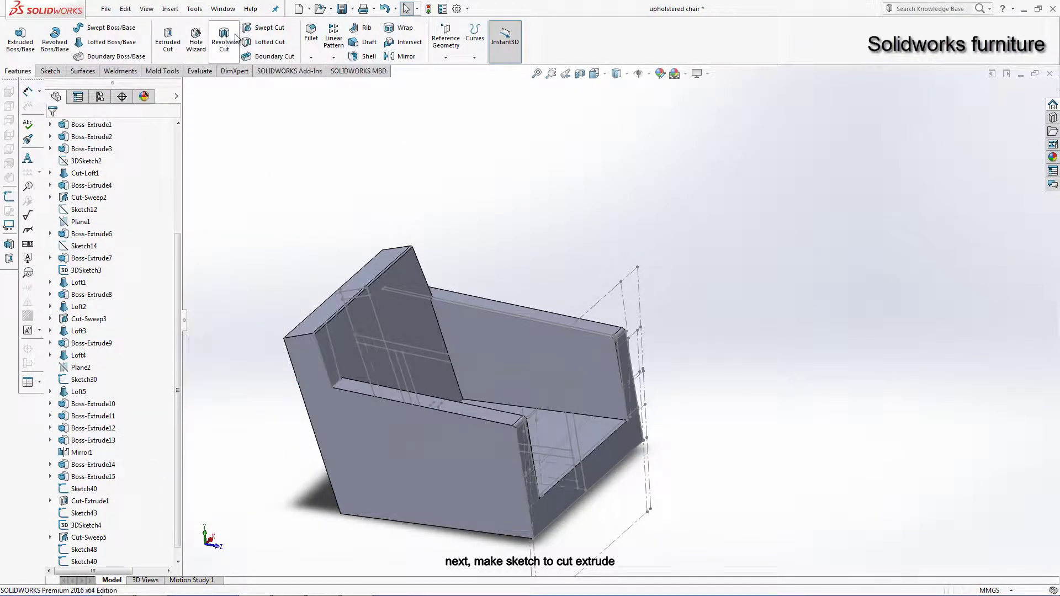
Step: Create Cut-Sweep6 with Sketch48 as profile, Sketch49 as path, cutting the manually picked chair body
click(265, 28)
scroll(353, 381, down, 5)
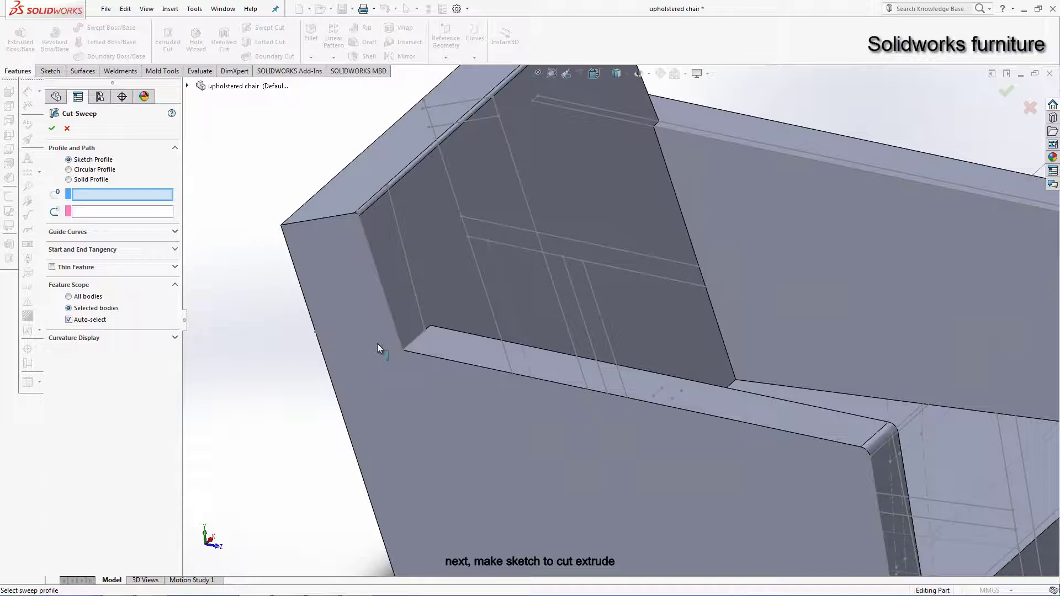
click(417, 298)
scroll(409, 332, down, 4)
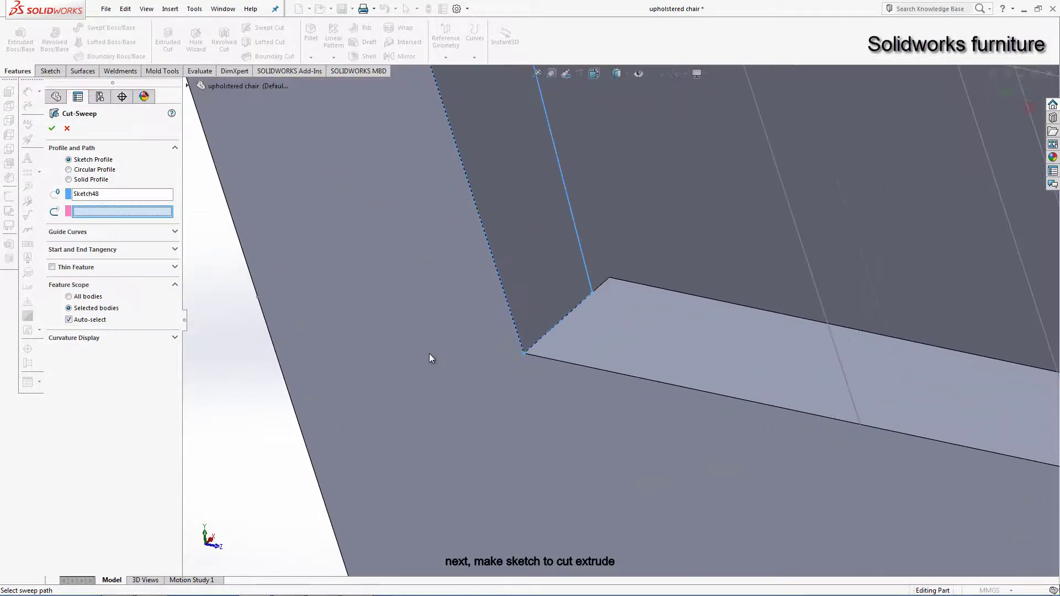
click(454, 346)
scroll(504, 364, up, 3)
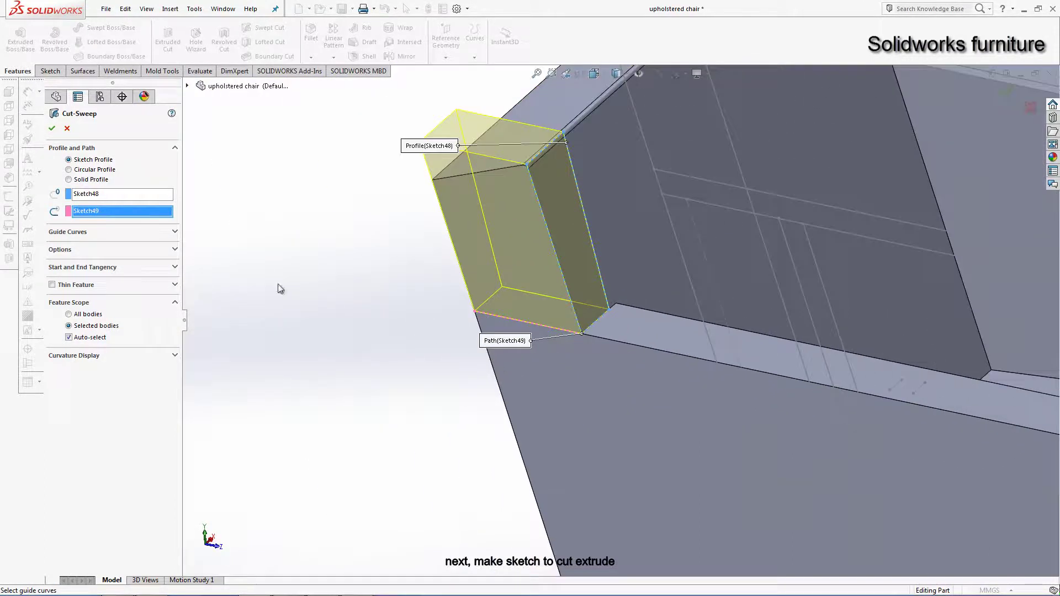
click(90, 337)
click(606, 257)
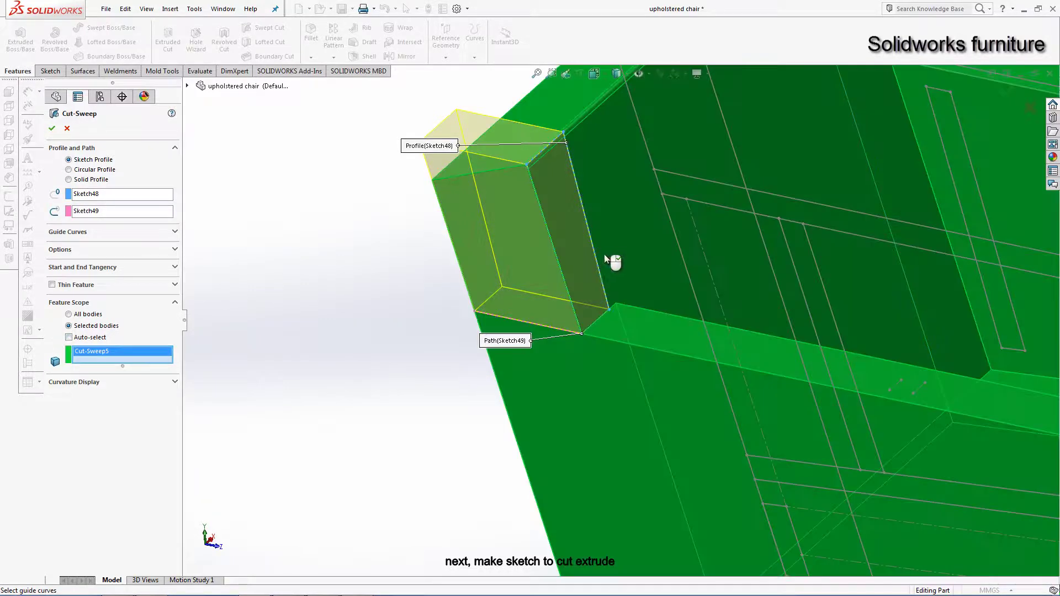
click(52, 128)
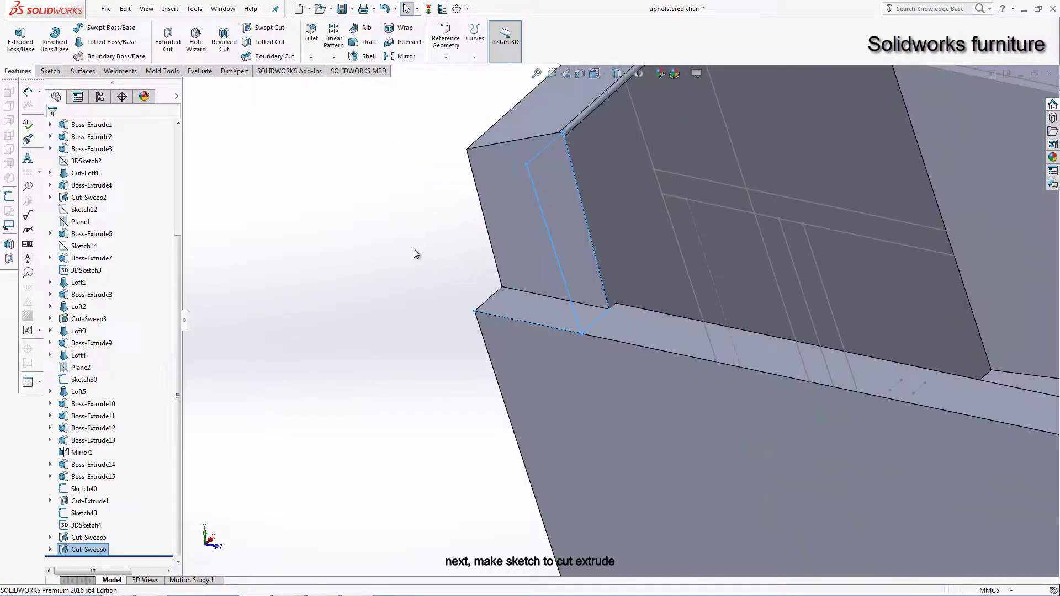
scroll(641, 345, up, 3)
mouse_move(642, 345)
middle_down()
mouse_move(577, 363)
mouse_move(588, 393)
middle_up()
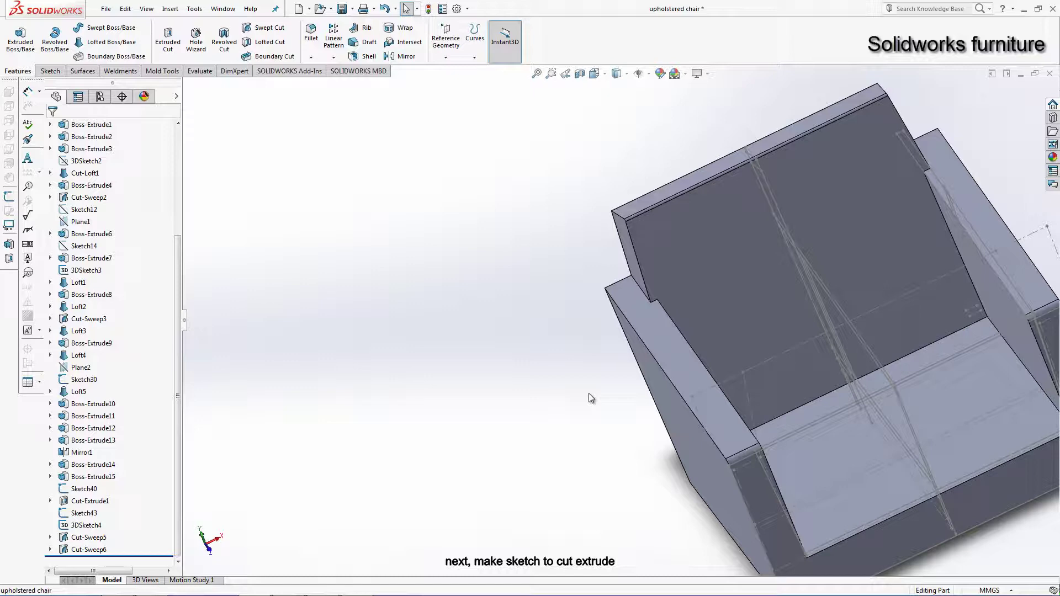
Step: Start a new sketch on the chair's outer side face, viewed normal to it
click(687, 355)
key(ctrl+8)
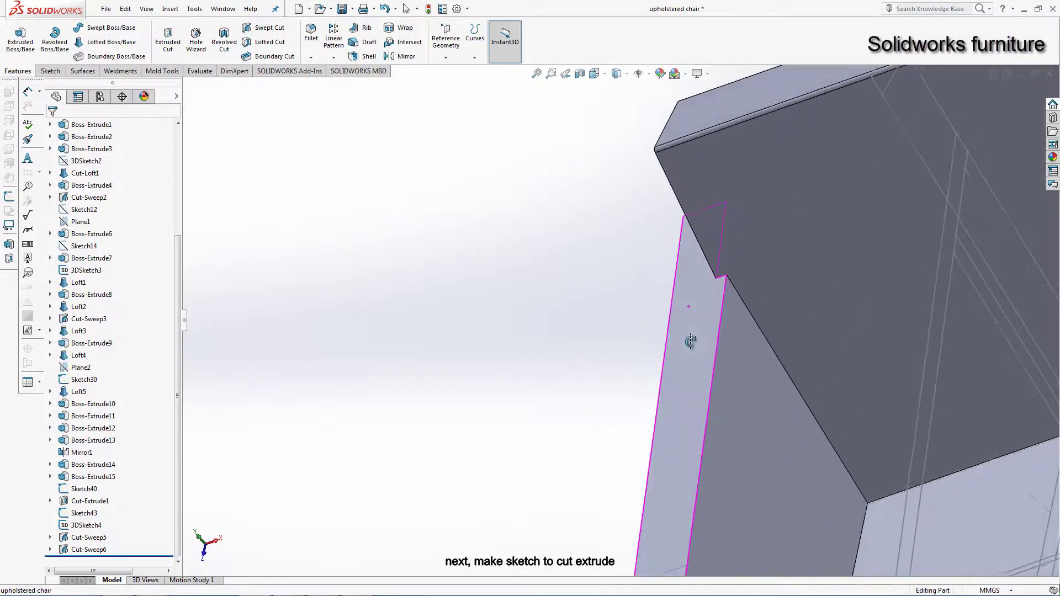
click(703, 298)
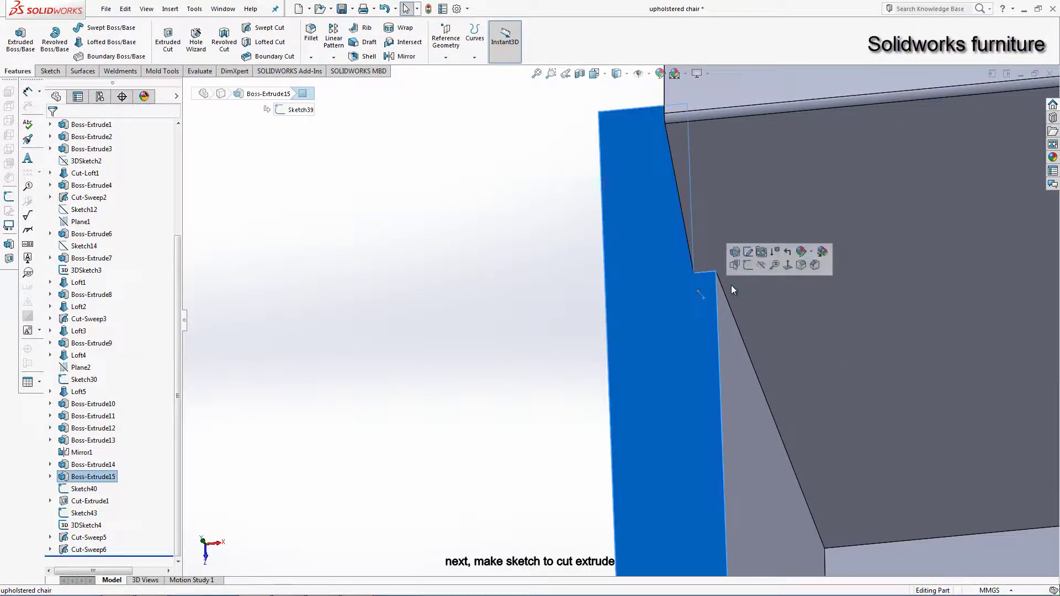
click(747, 265)
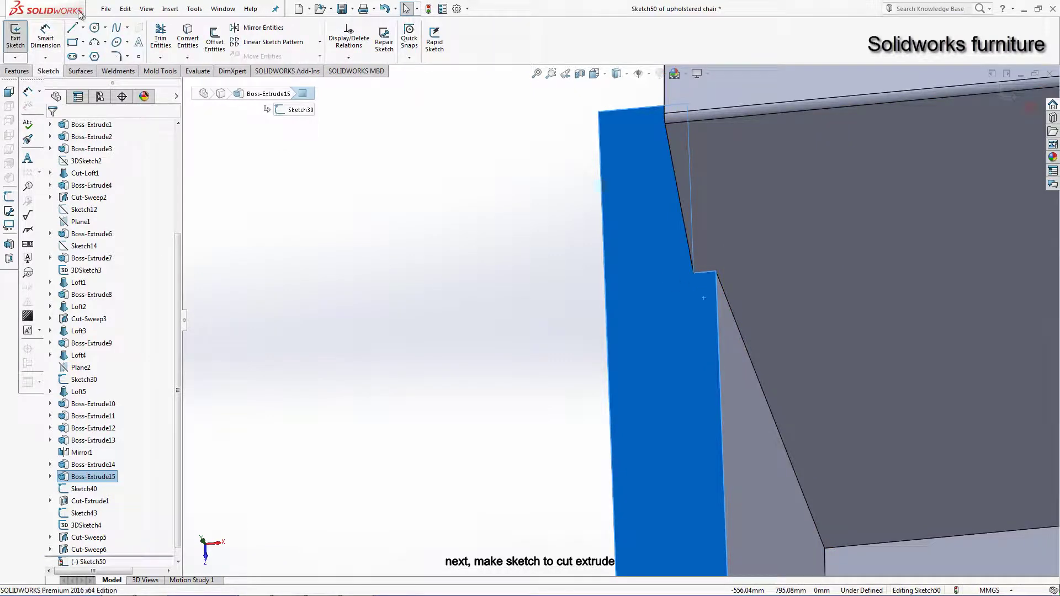
Step: Draw a line from the face's top corner down to the chair's bottom corner
click(694, 272)
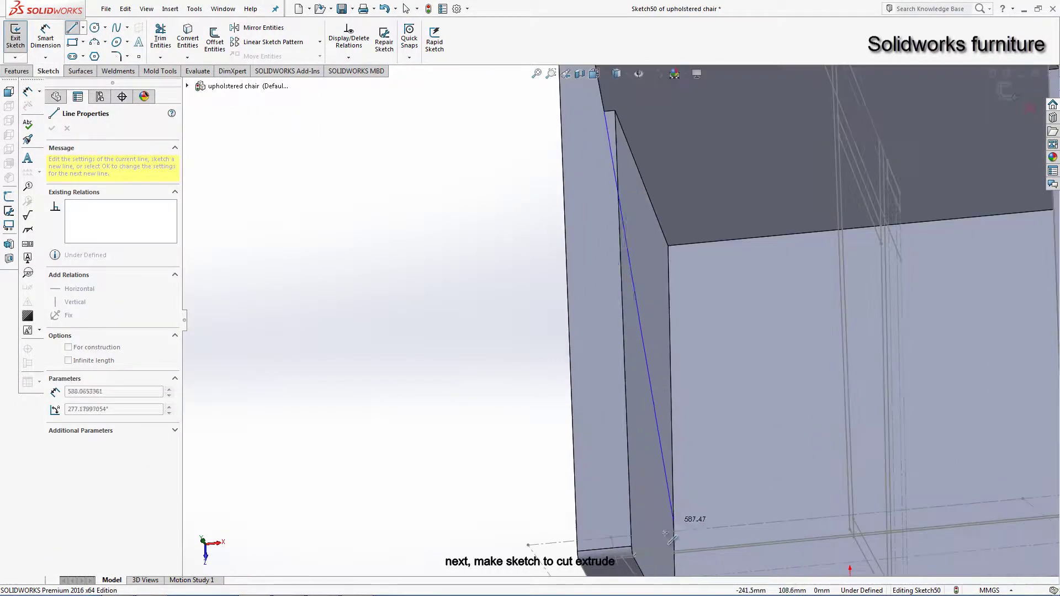
scroll(621, 550, up, 3)
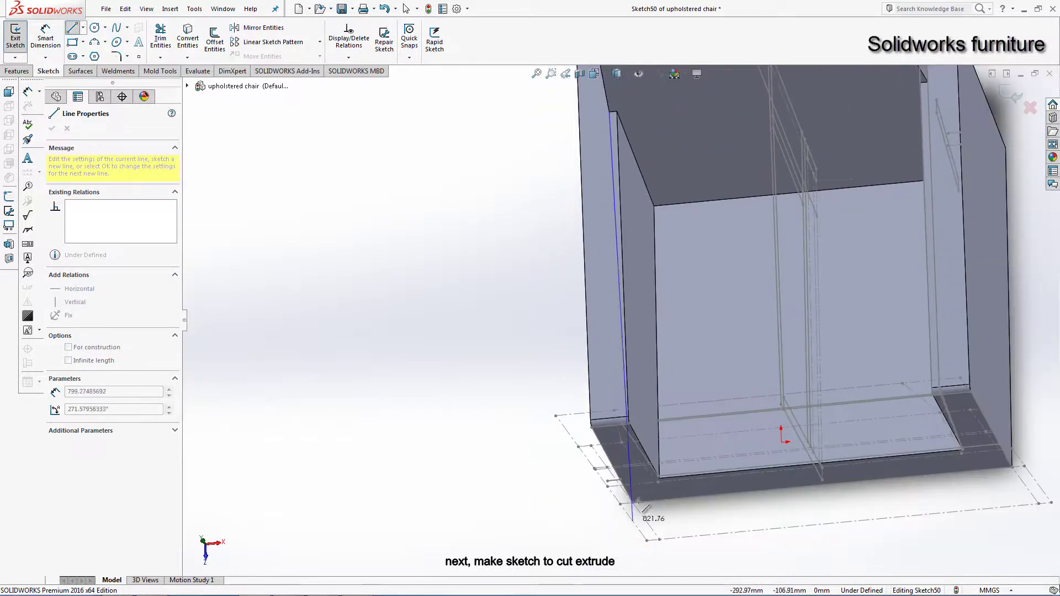
scroll(608, 404, down, 4)
click(603, 444)
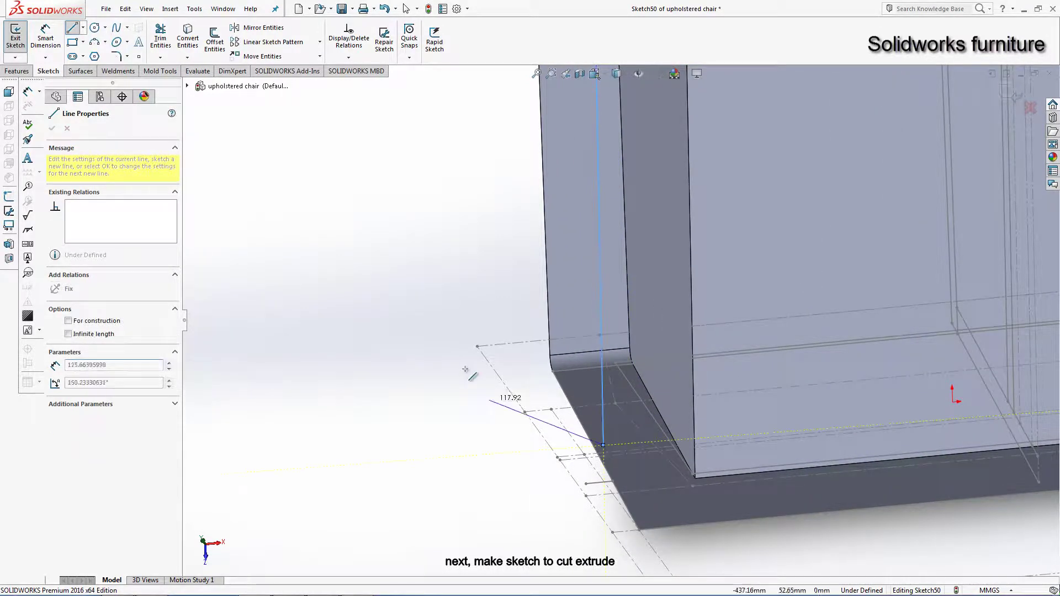
right_click(465, 369)
click(492, 377)
Step: Make the line's bottom endpoint coincident with the base construction line and the line parallel to the vertical edge
click(603, 445)
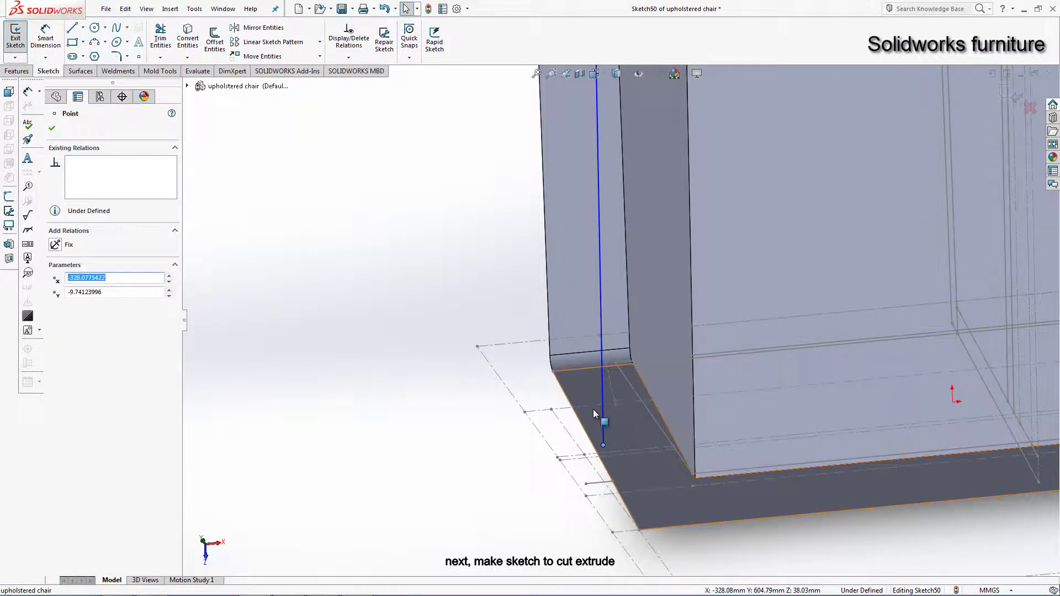
ctrl+click(594, 411)
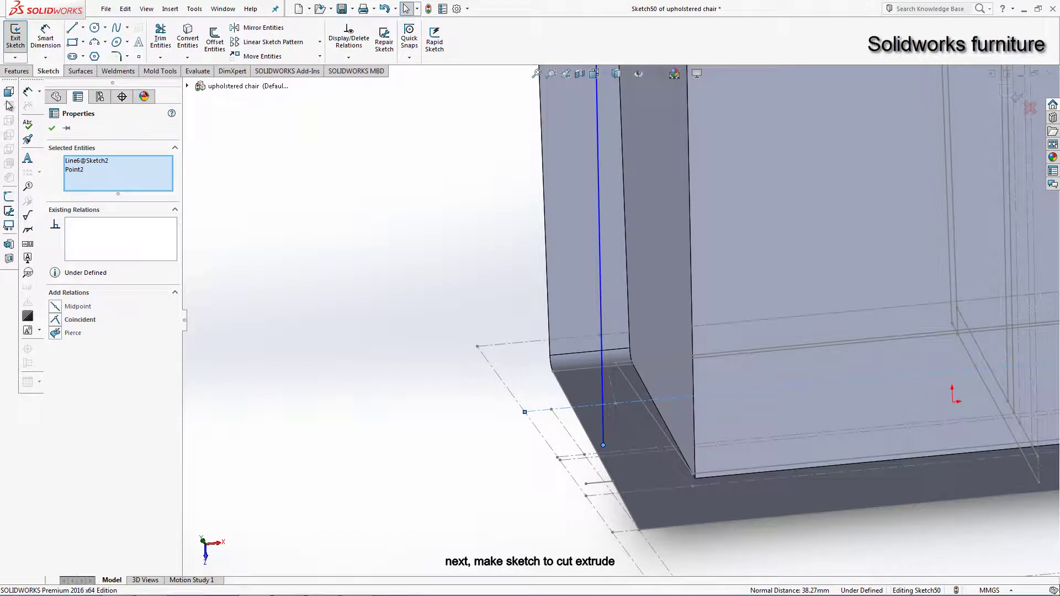
click(58, 326)
click(495, 241)
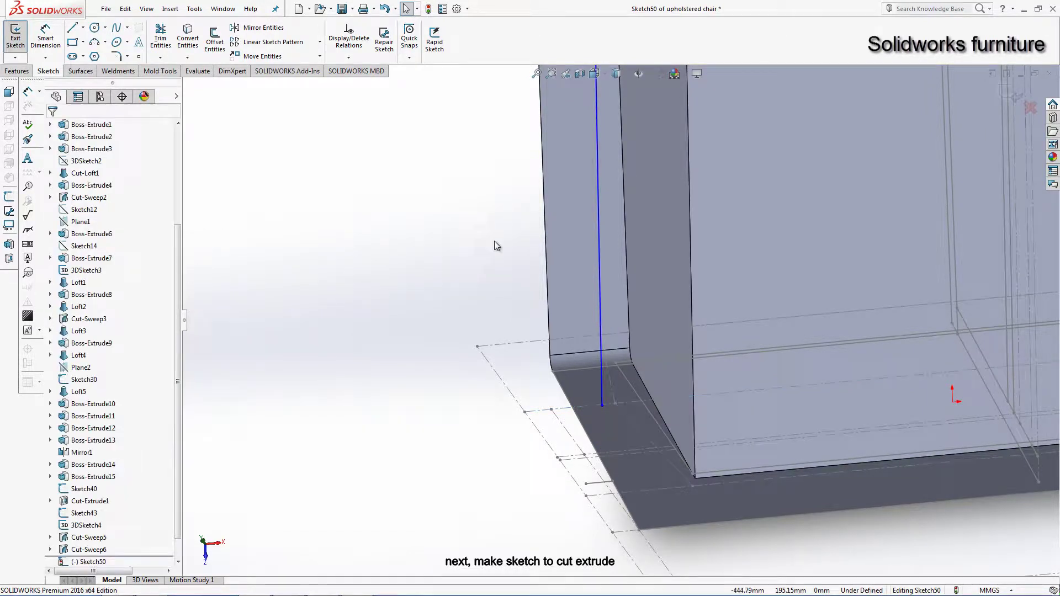
click(598, 262)
ctrl+click(628, 271)
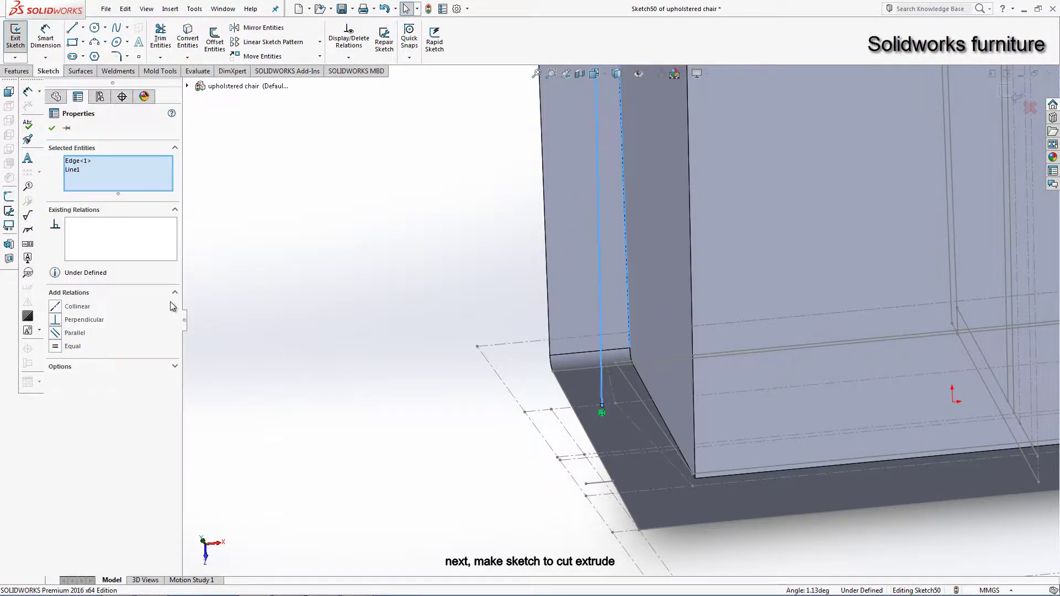
click(70, 334)
key(Escape)
middle_drag(607, 354, 624, 386)
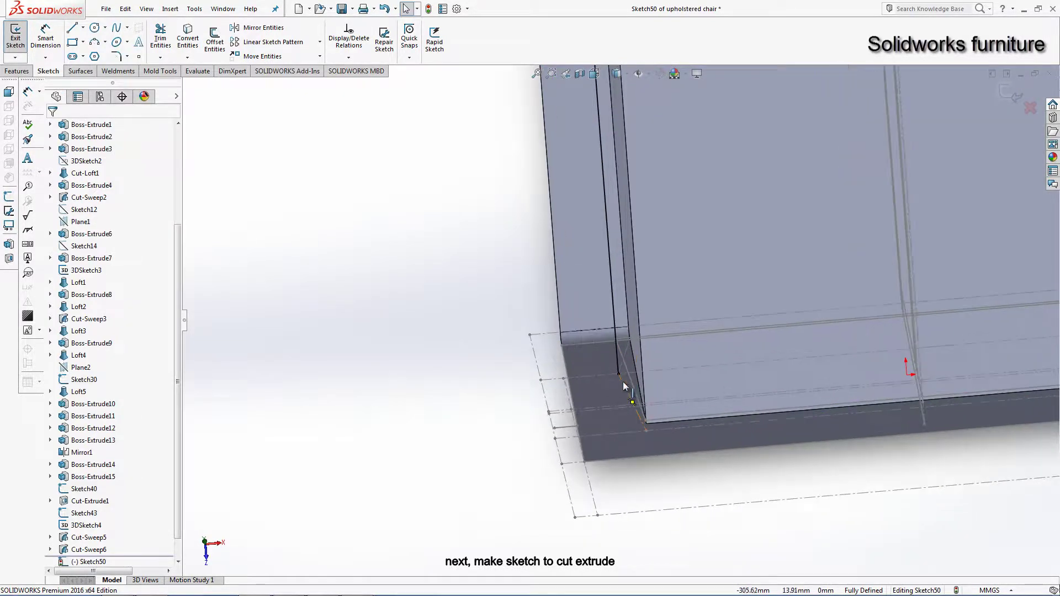
Step: Draw a line from the bottom corner up to the backrest top plus a short horizontal segment
click(76, 28)
scroll(626, 400, down, 2)
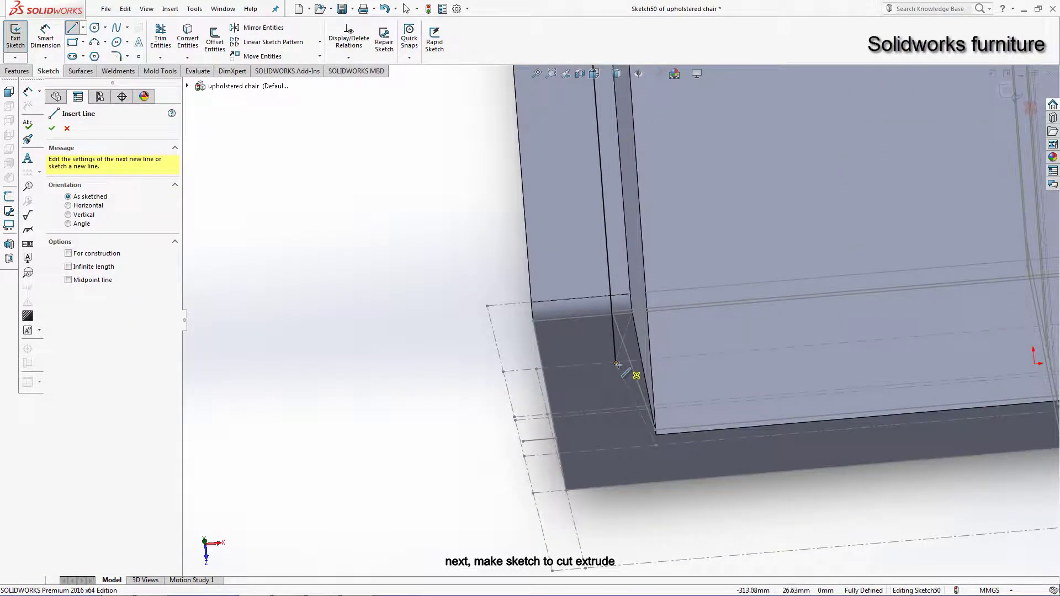
click(616, 363)
scroll(638, 172, up, 3)
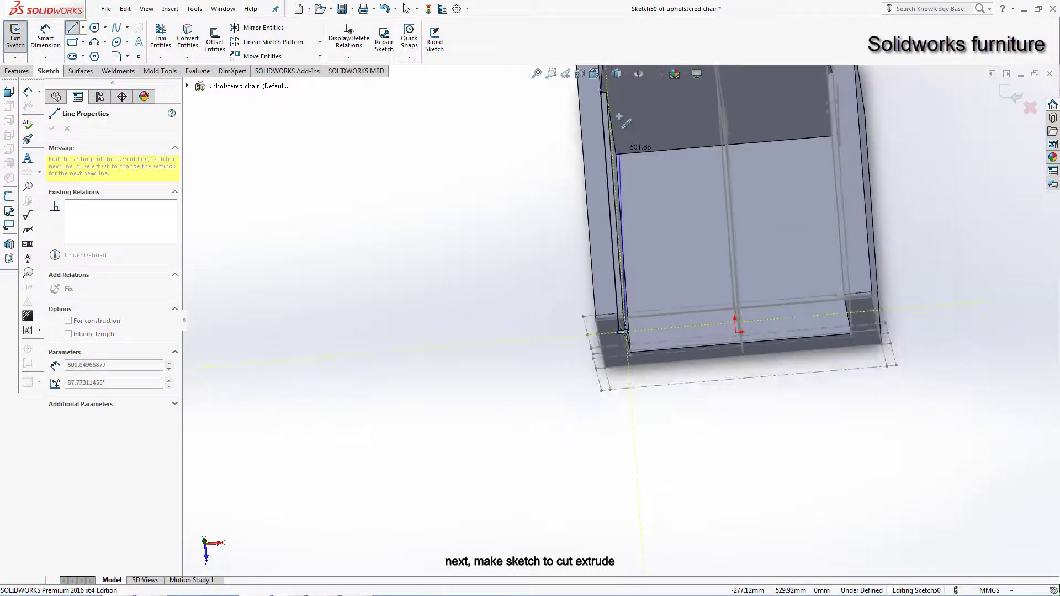
scroll(638, 172, up, 2)
scroll(624, 152, down, 5)
click(624, 152)
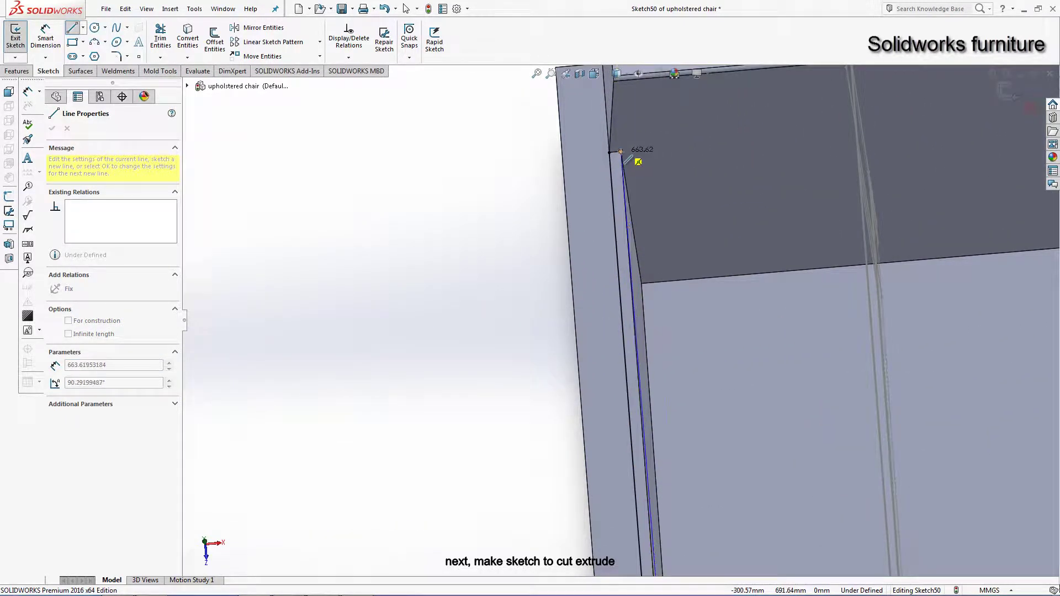
click(616, 153)
right_click(379, 130)
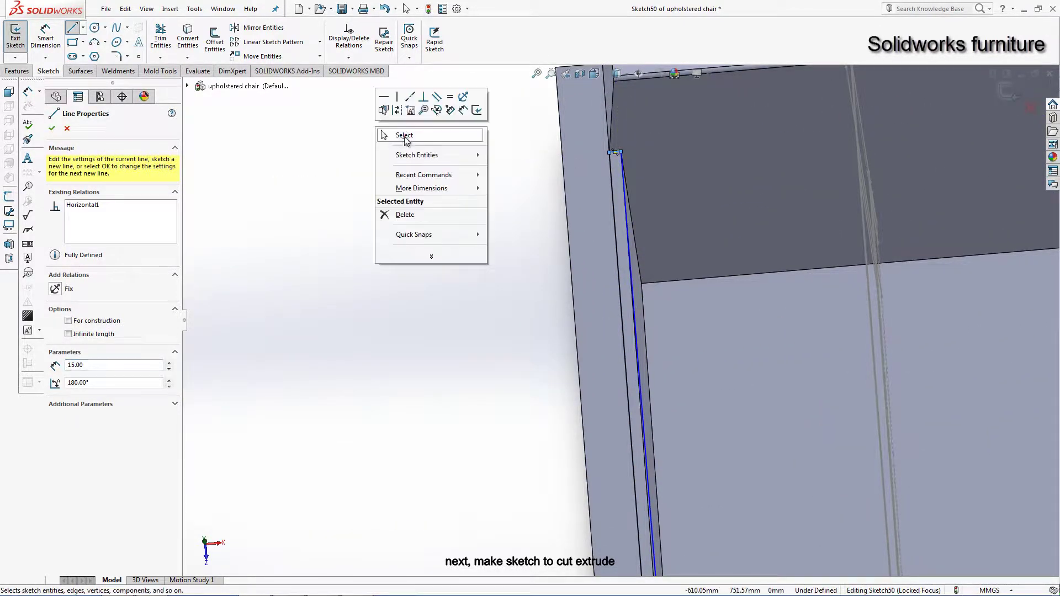
click(386, 134)
Step: Make the left sketch line's endpoint coincident with the model vertex
scroll(593, 319, up, 3)
scroll(593, 319, up, 2)
scroll(630, 361, down, 5)
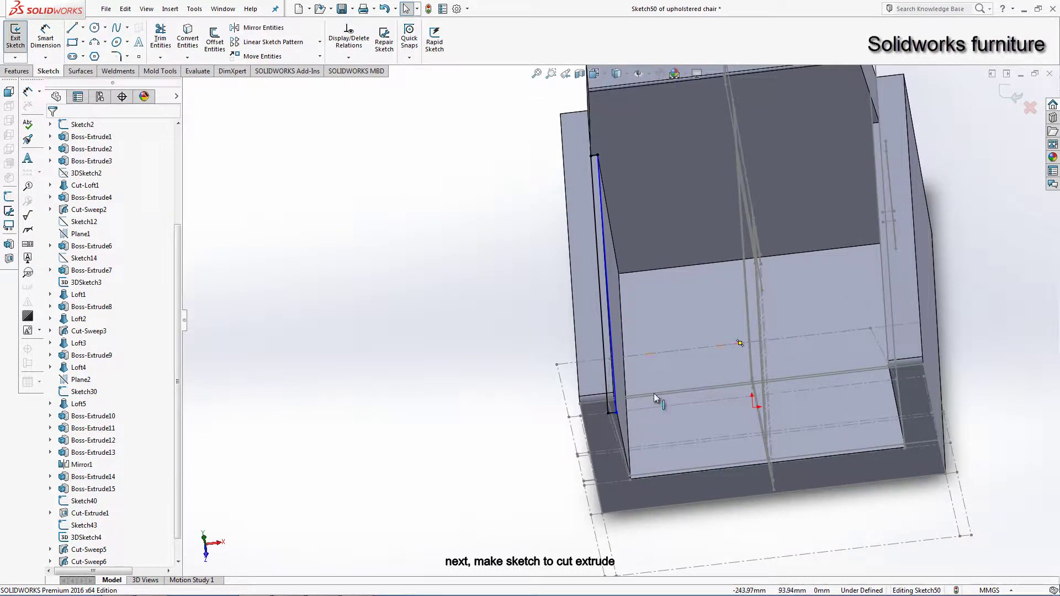
mouse_move(654, 393)
middle_down()
mouse_move(729, 307)
mouse_move(670, 260)
middle_up()
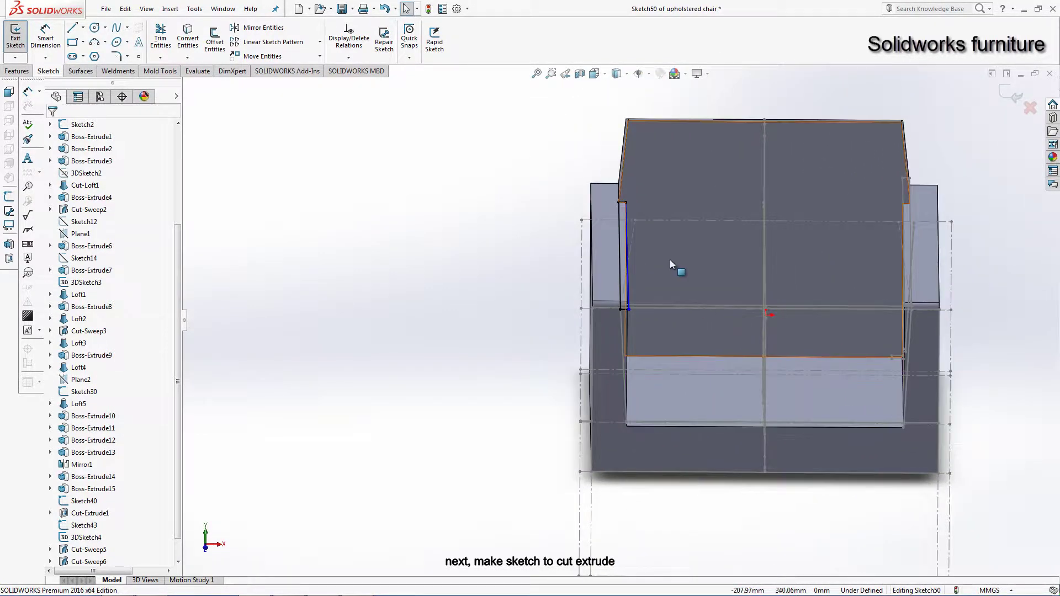
click(628, 244)
scroll(628, 284, down, 4)
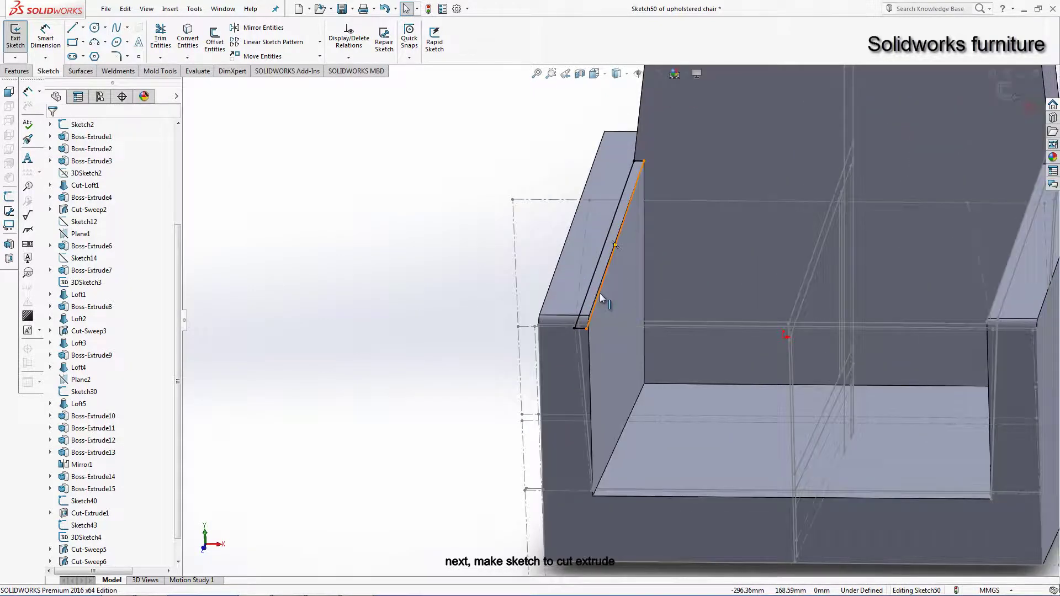
key(ctrl+8)
scroll(586, 328, down, 3)
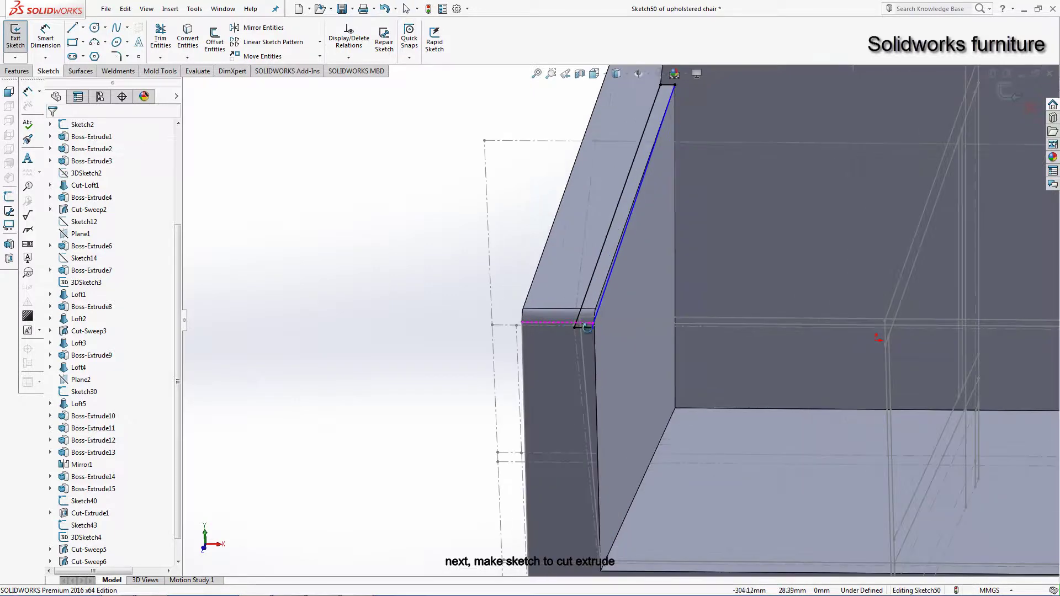
scroll(593, 331, down, 3)
scroll(602, 333, down, 3)
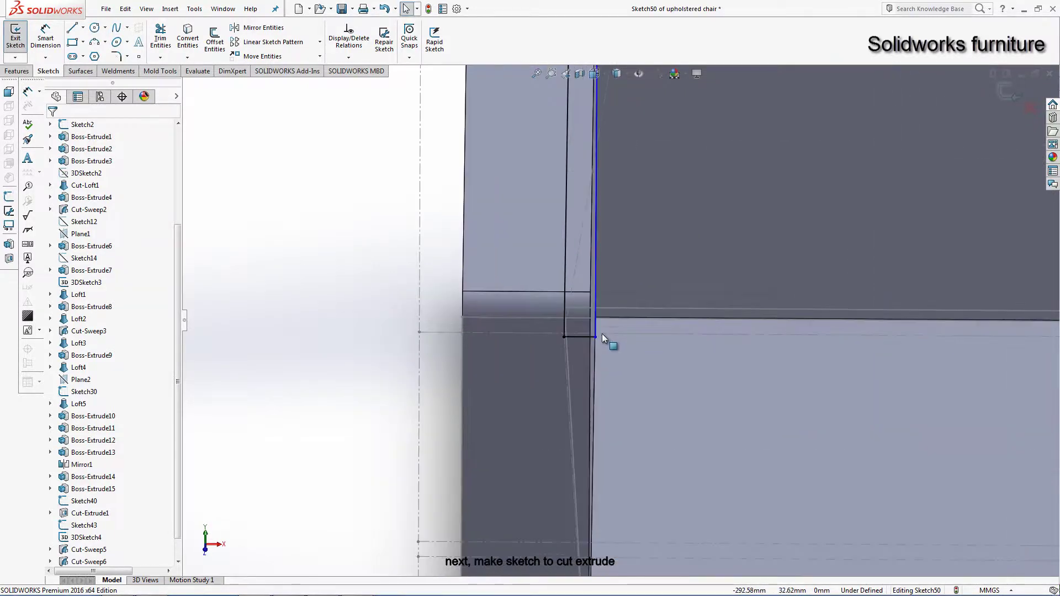
ctrl+click(590, 292)
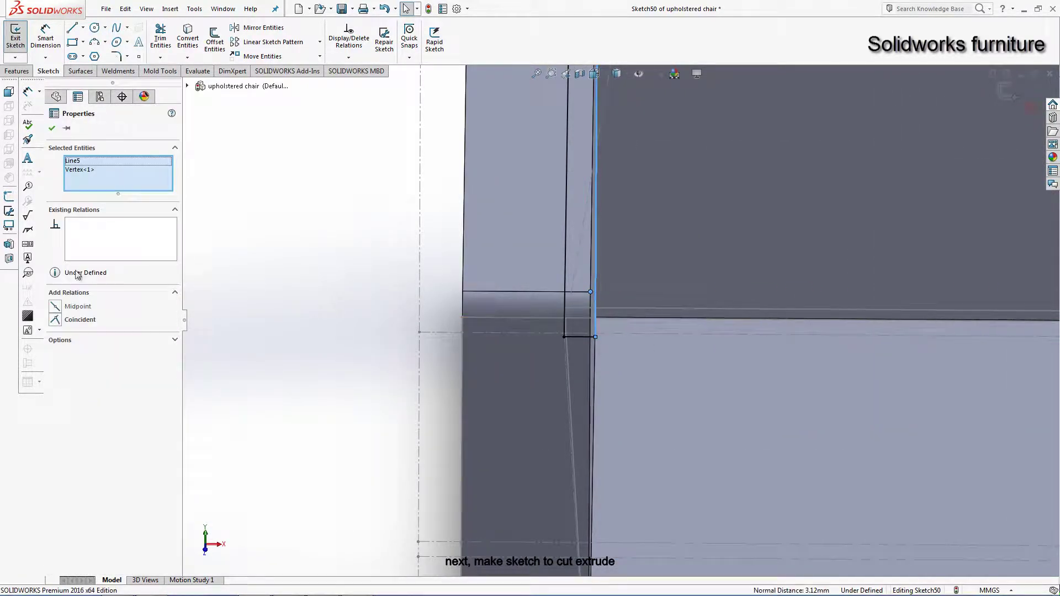
click(57, 324)
Step: Orbit to check the armrest and seat, then exit Sketch50
middle_drag(551, 253, 548, 236)
scroll(614, 362, down, 3)
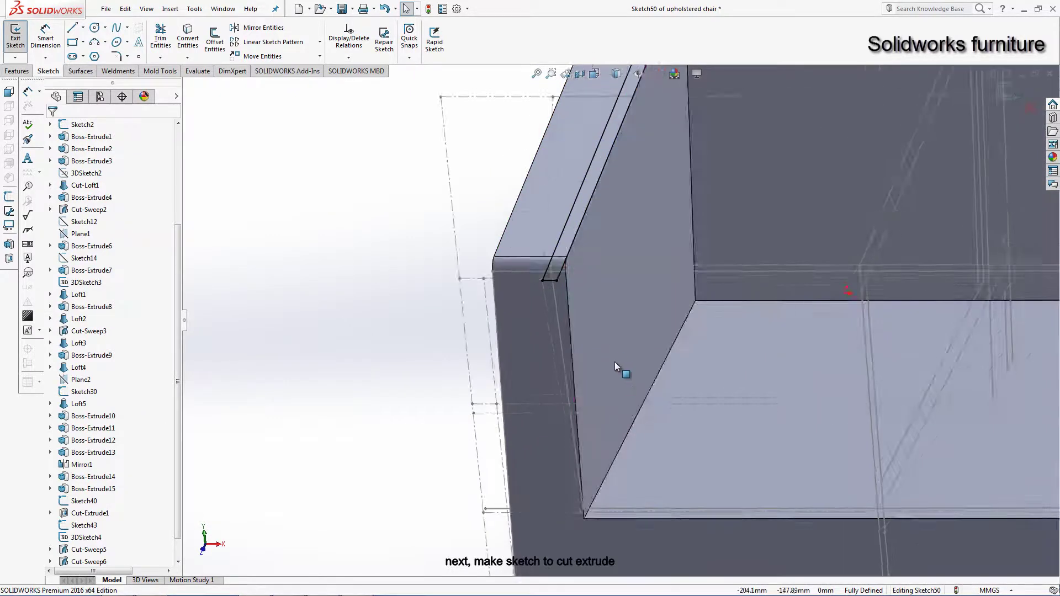
mouse_move(615, 362)
middle_down()
mouse_move(614, 303)
mouse_move(635, 303)
middle_up()
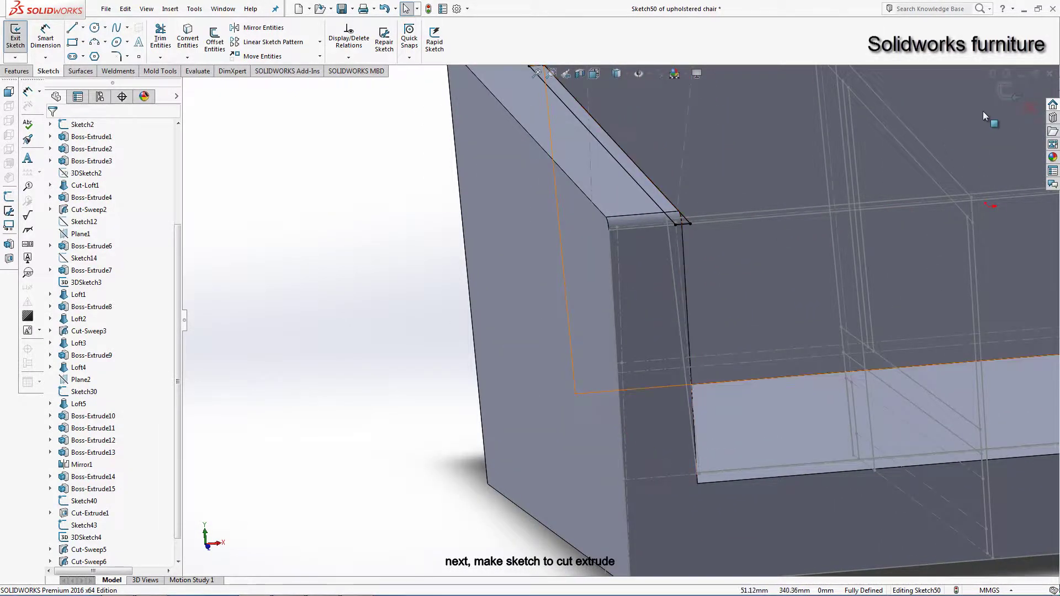
click(1008, 105)
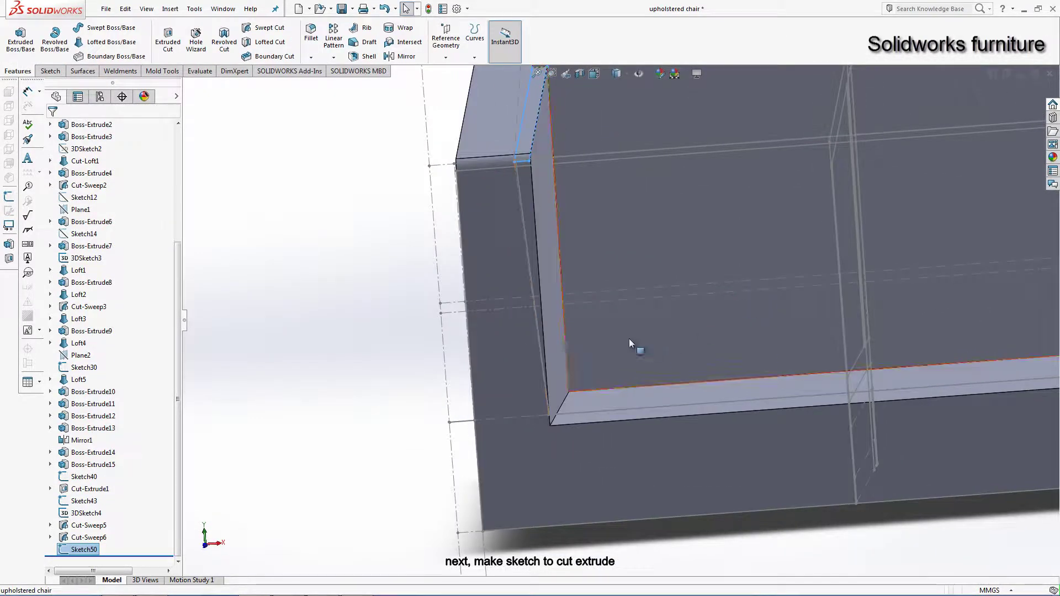
Step: Start 3DSketch5 and draw a line from the armrest's top corner down to its bottom edge
mouse_move(628, 339)
middle_down()
mouse_move(545, 323)
mouse_move(547, 332)
middle_up()
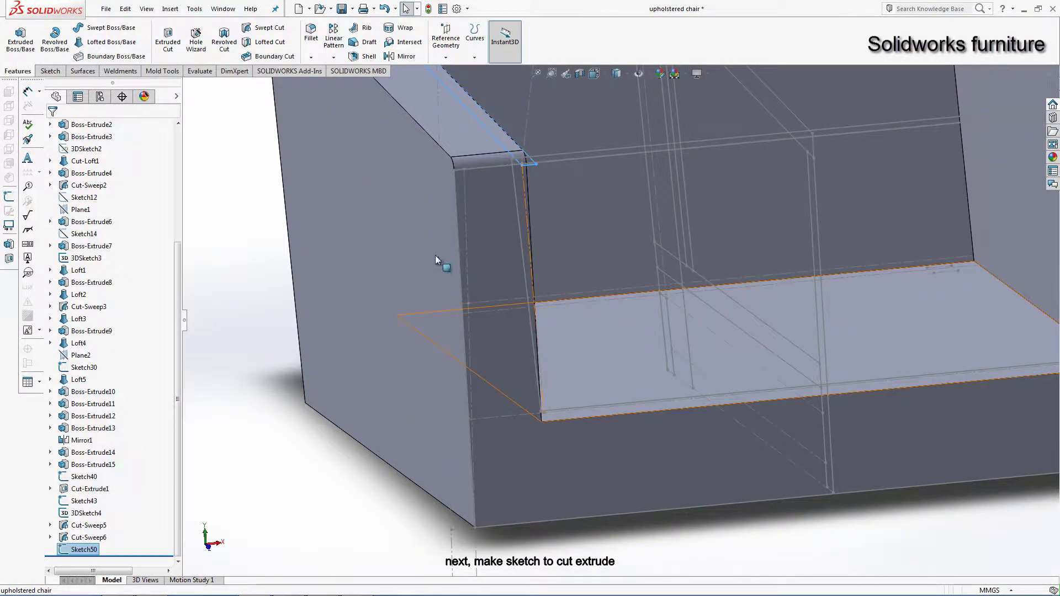
click(254, 164)
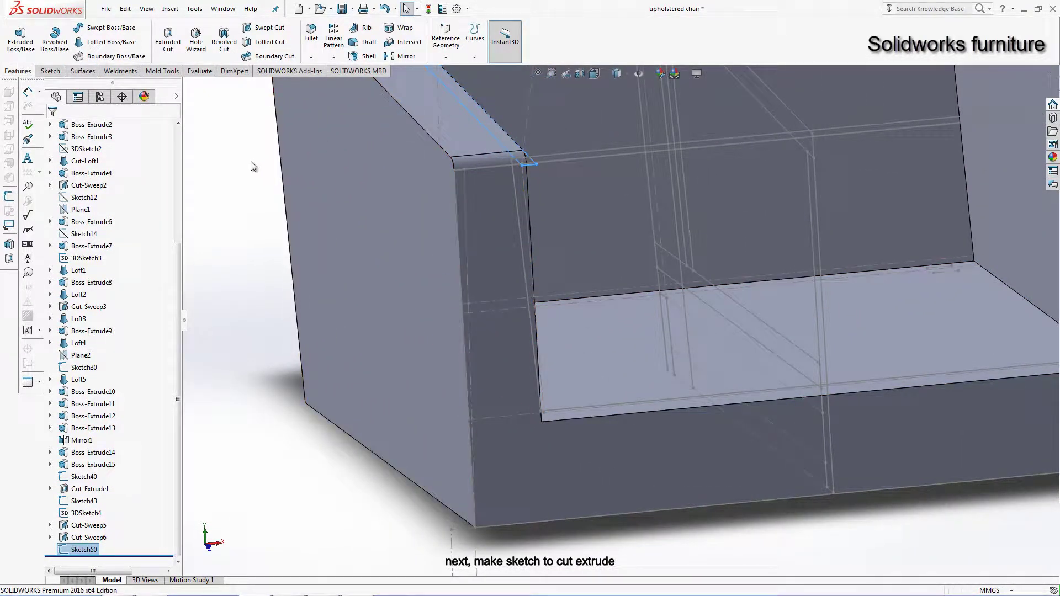
click(49, 70)
click(15, 58)
click(19, 84)
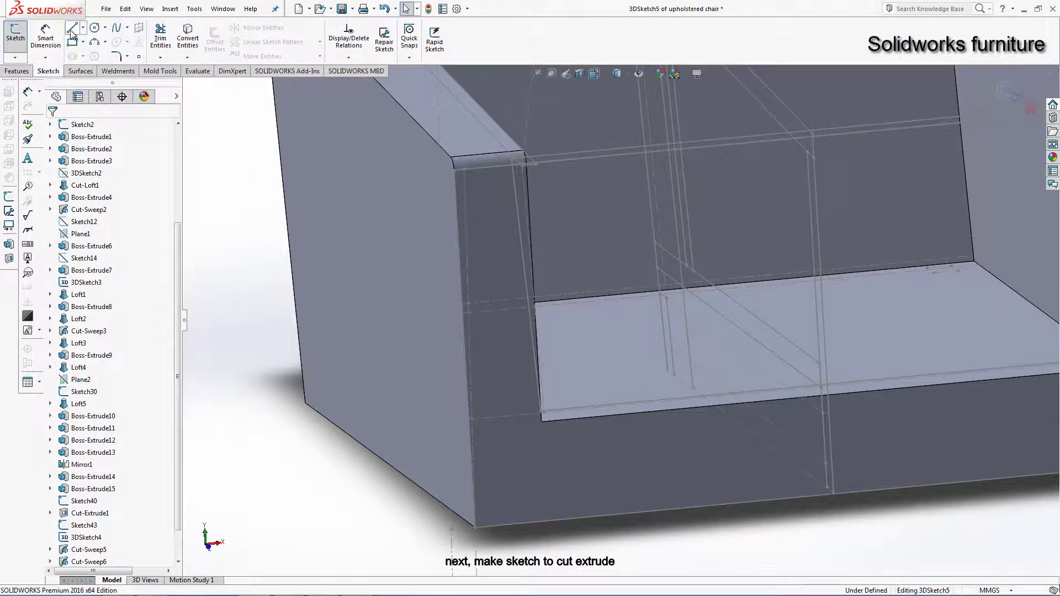
click(72, 30)
scroll(511, 154, up, 3)
click(535, 182)
scroll(552, 331, down, 2)
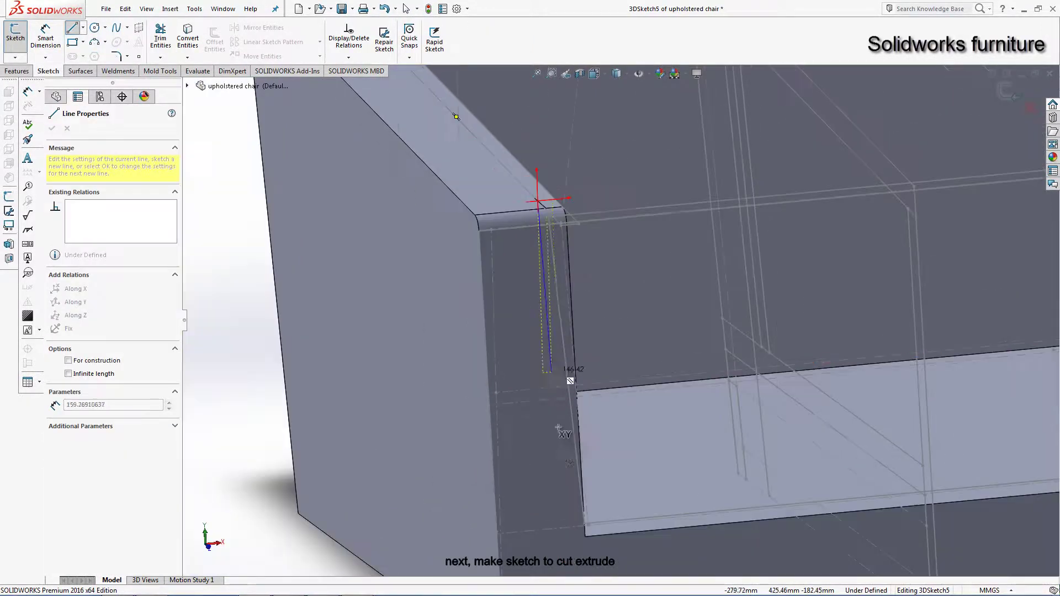
click(585, 535)
right_click(346, 343)
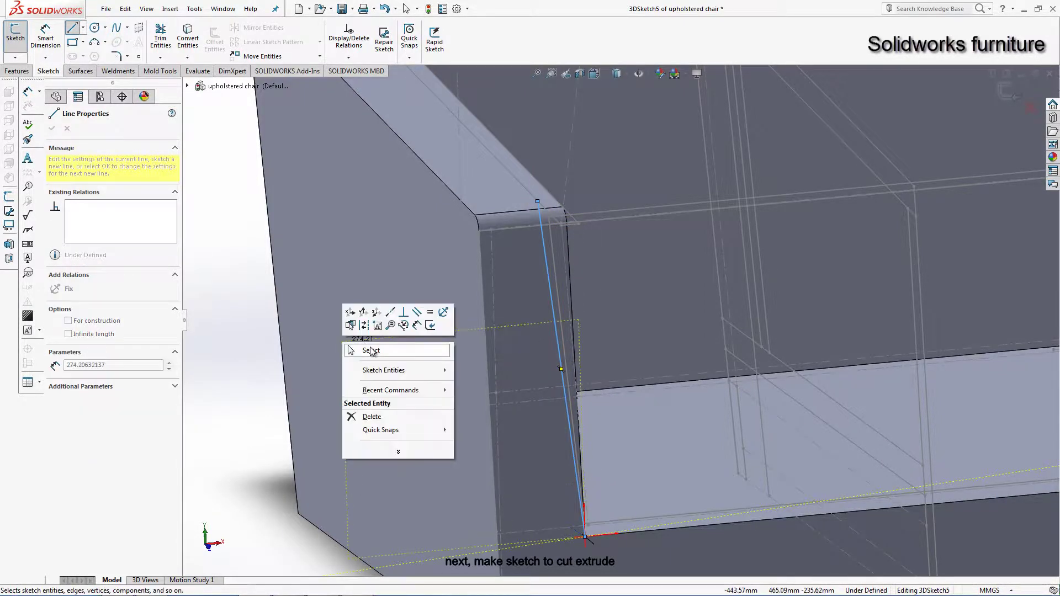
click(371, 351)
Step: Make the line's top endpoint coincident with the armrest's top edge and exit the sketch
scroll(466, 221, up, 2)
scroll(624, 203, up, 2)
click(616, 205)
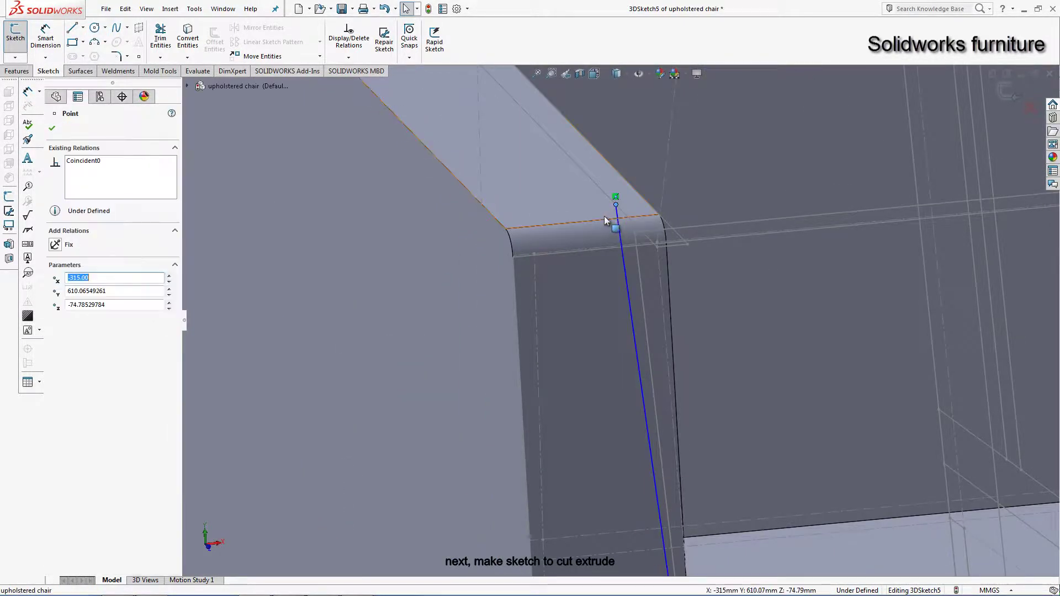
ctrl+click(600, 220)
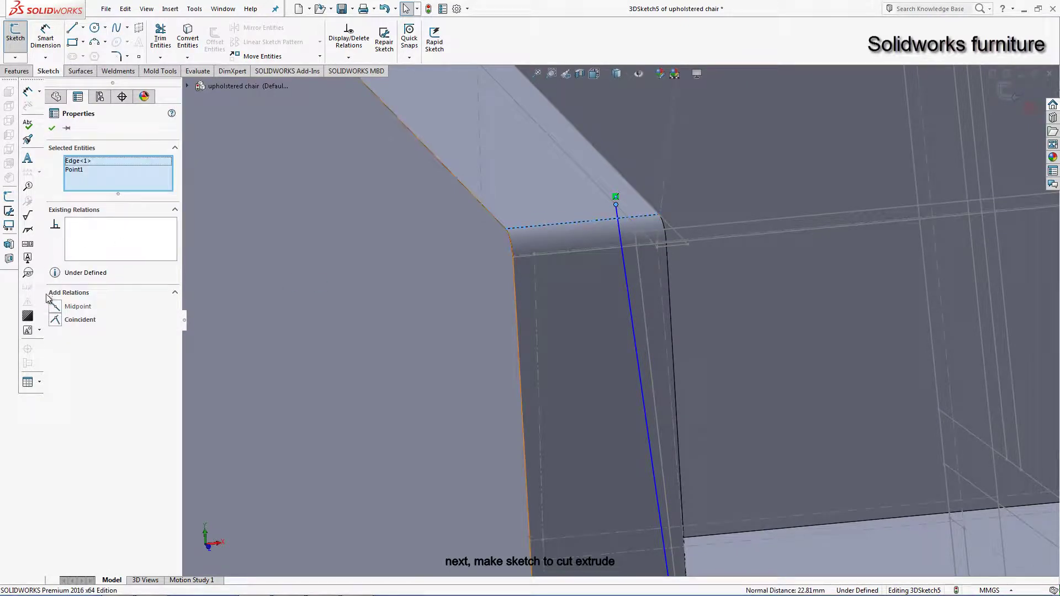
click(78, 320)
click(452, 314)
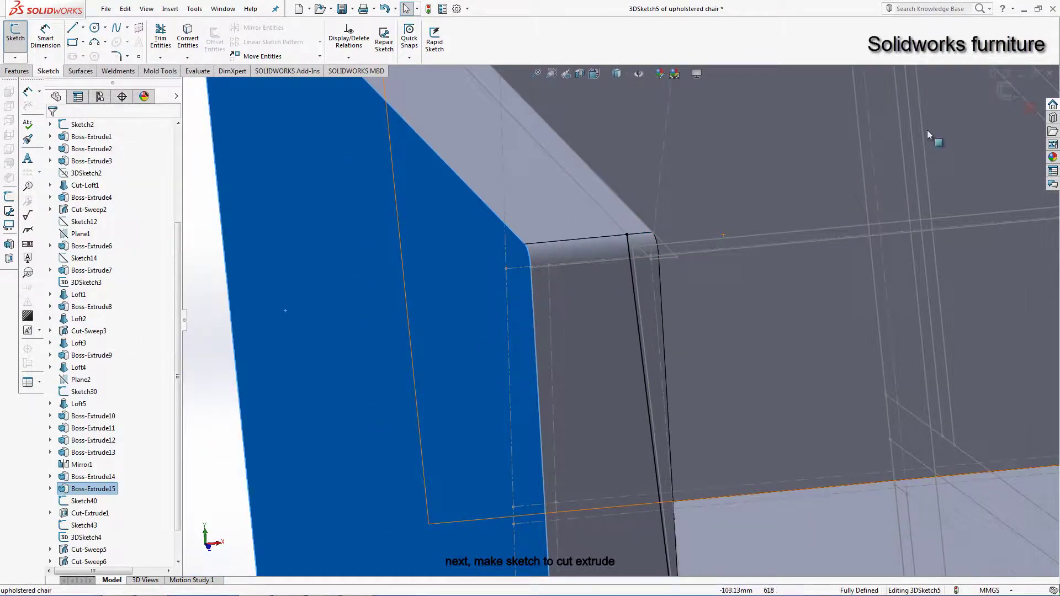
click(1002, 97)
scroll(707, 304, down, 3)
scroll(473, 309, up, 2)
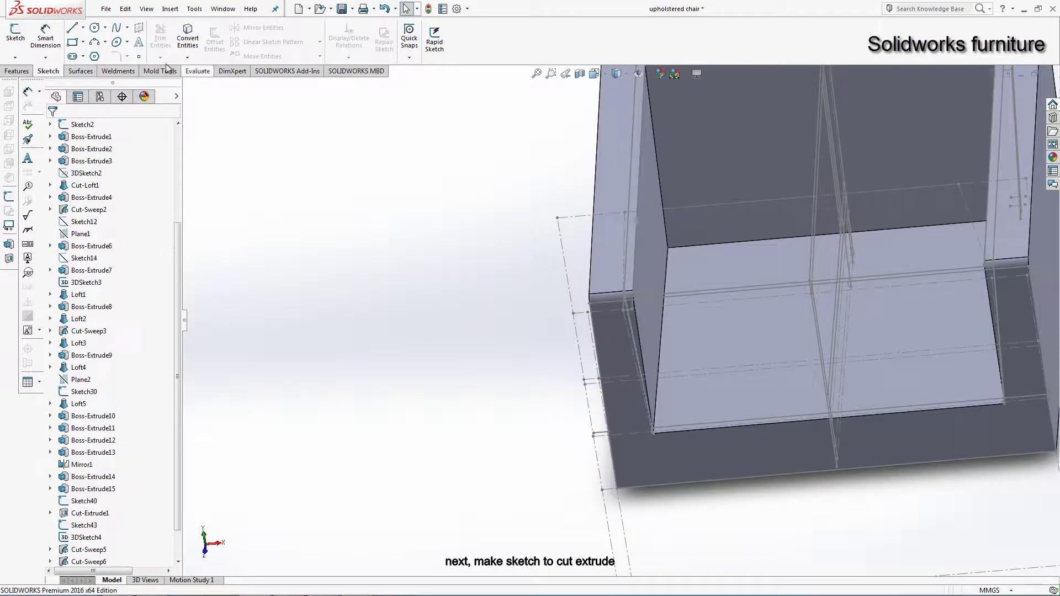
Step: Trim the armrest's inner corner with a swept cut: Sketch50 profile along the 3DSketch5 path
click(17, 71)
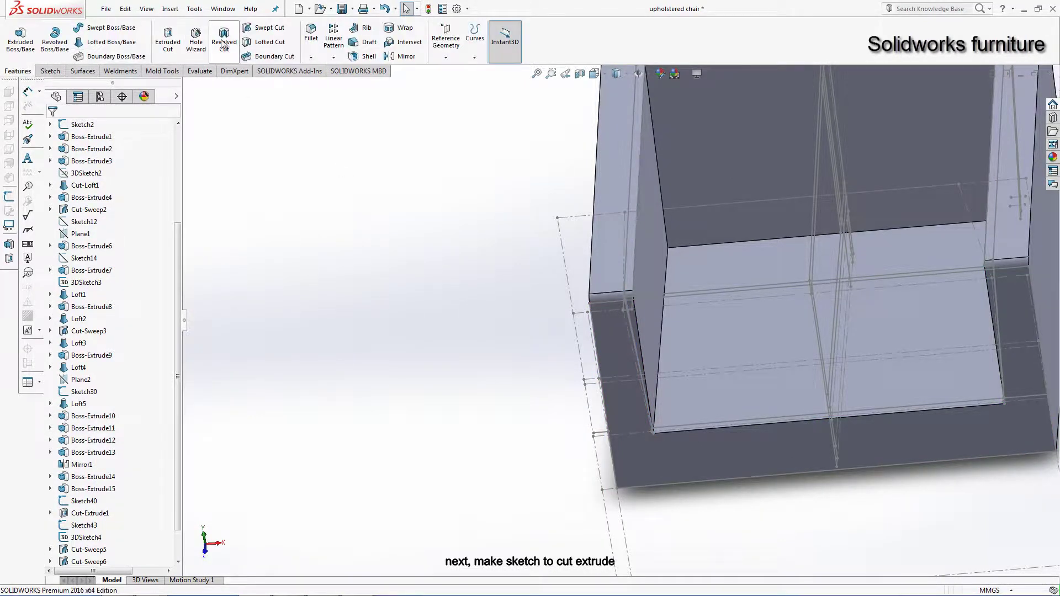
click(265, 34)
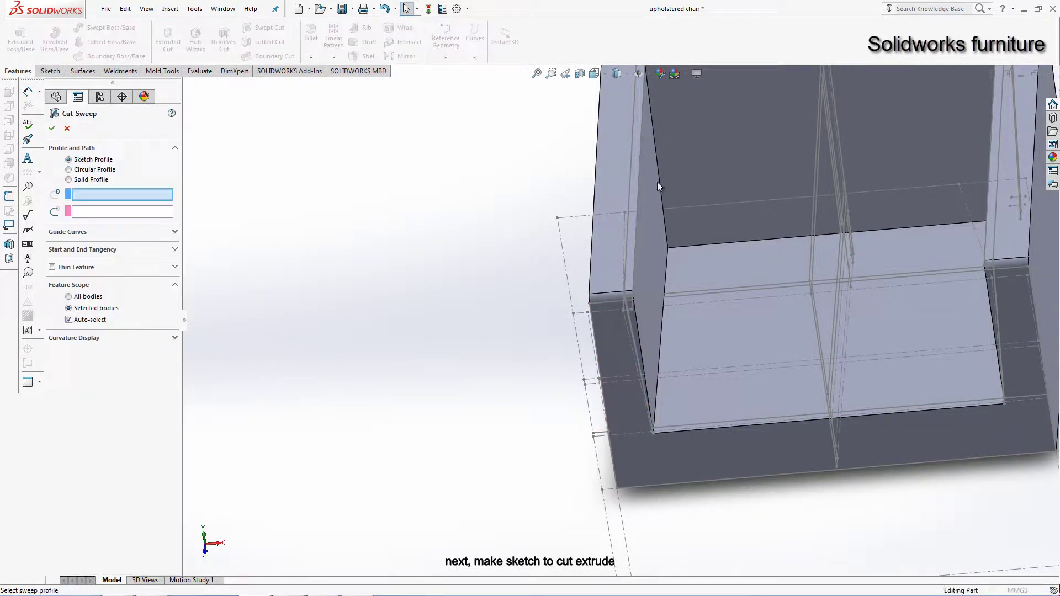
click(632, 212)
scroll(626, 296, down, 5)
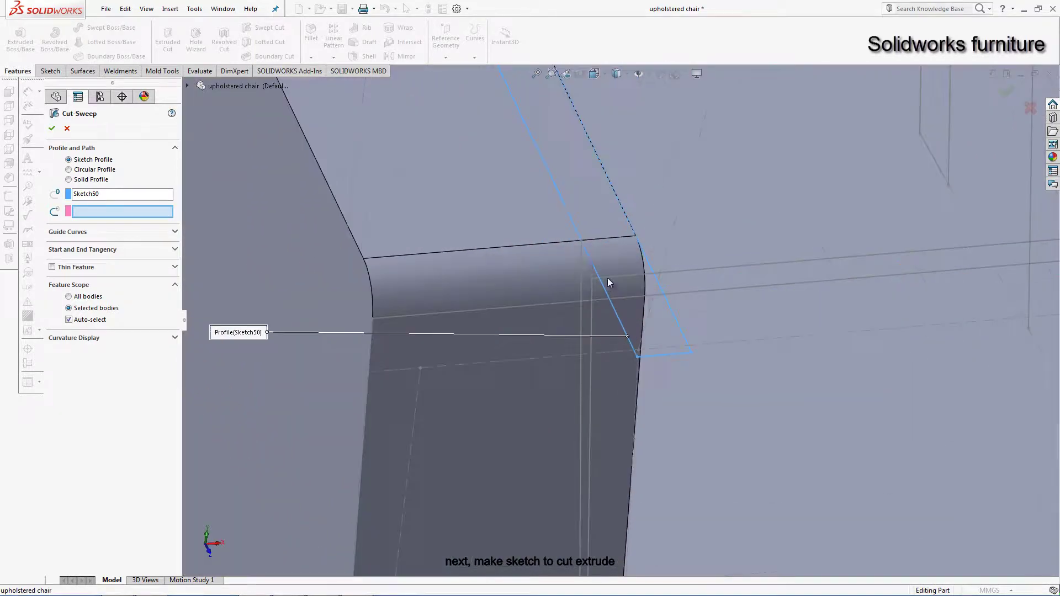
click(582, 258)
scroll(614, 418, up, 5)
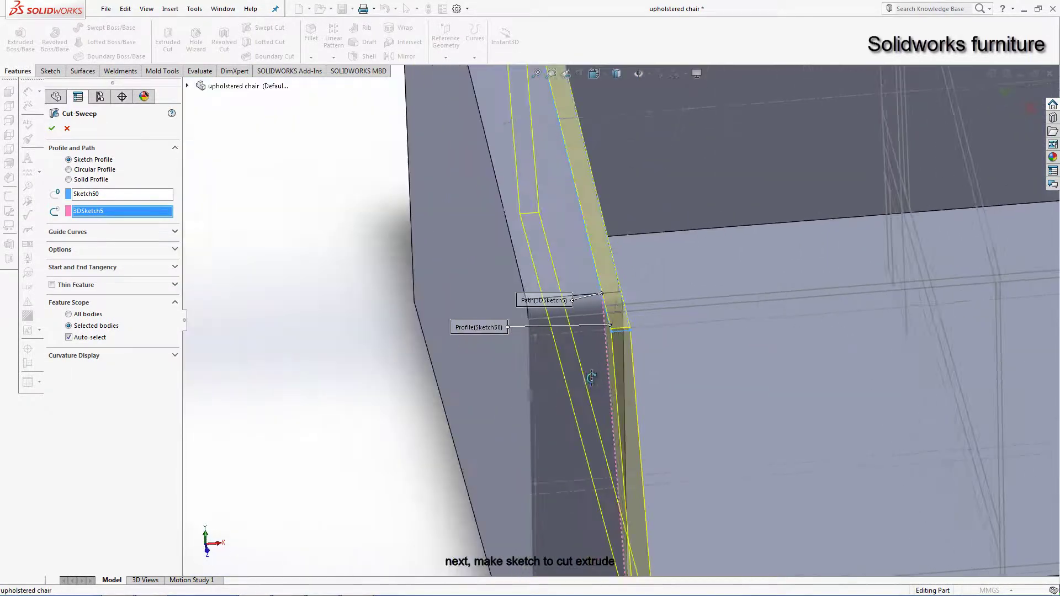
middle_drag(614, 422, 601, 423)
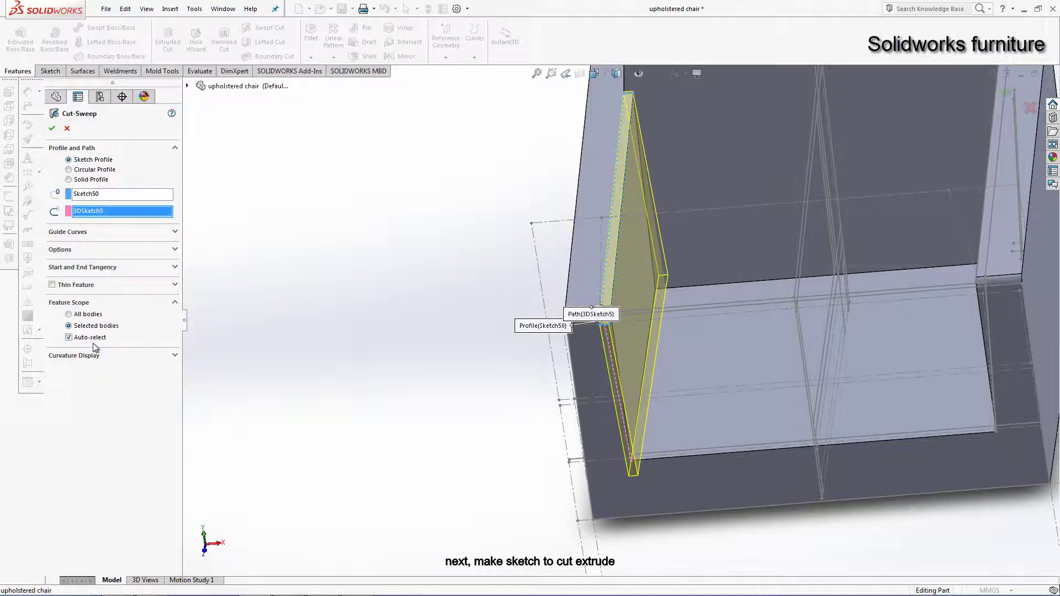
mouse_move(575, 241)
middle_down()
mouse_move(596, 256)
mouse_move(555, 244)
mouse_move(592, 226)
middle_up()
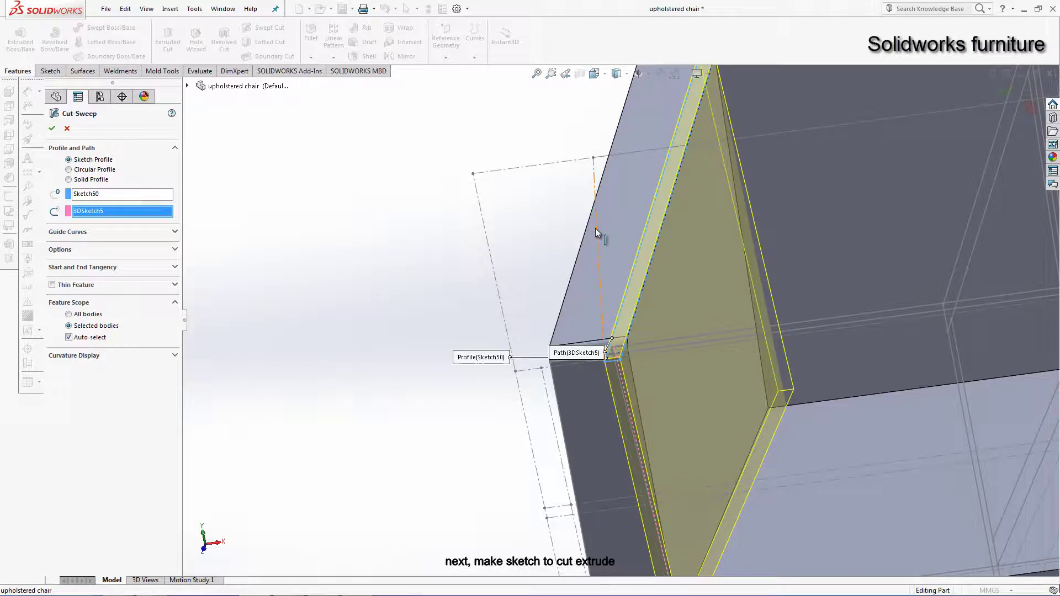
key(Return)
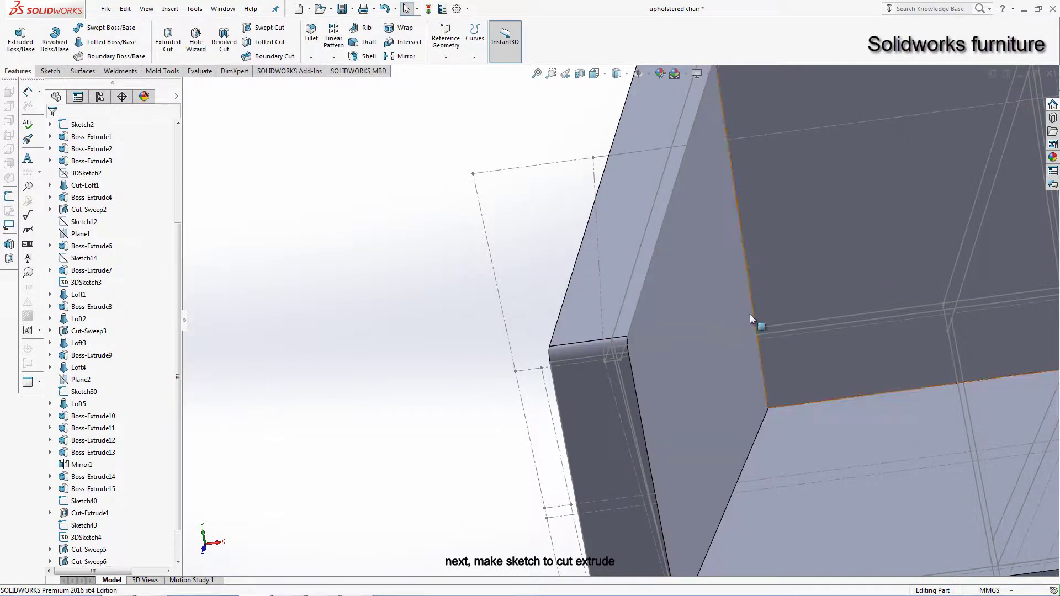
mouse_move(750, 314)
middle_down()
mouse_move(677, 156)
mouse_move(695, 147)
middle_up()
Step: Sketch the thin sliver line profile along the left armrest's edge as Sketch51 and close it
click(696, 147)
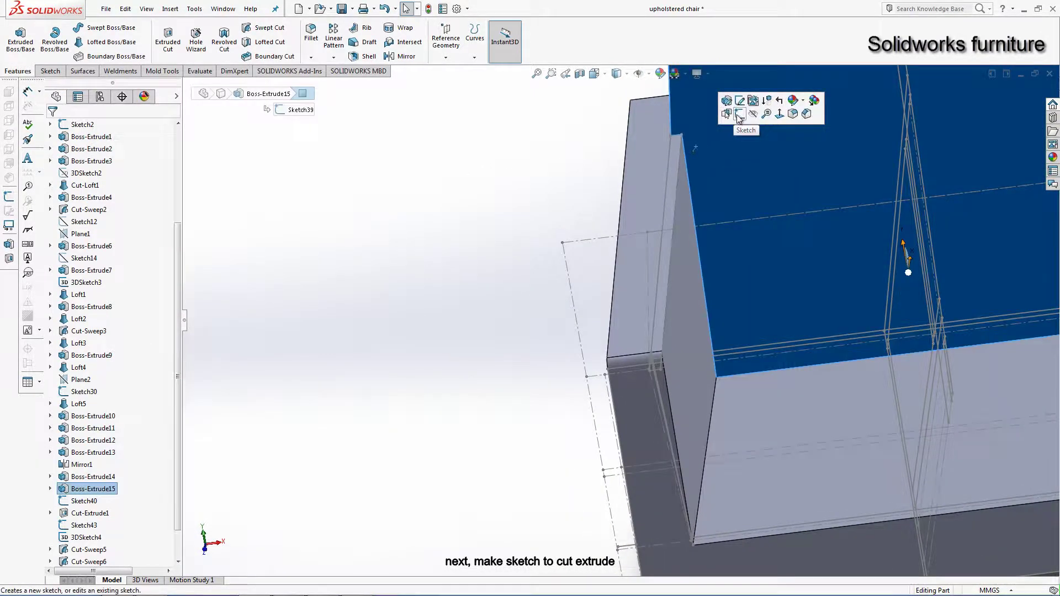
click(734, 108)
click(72, 27)
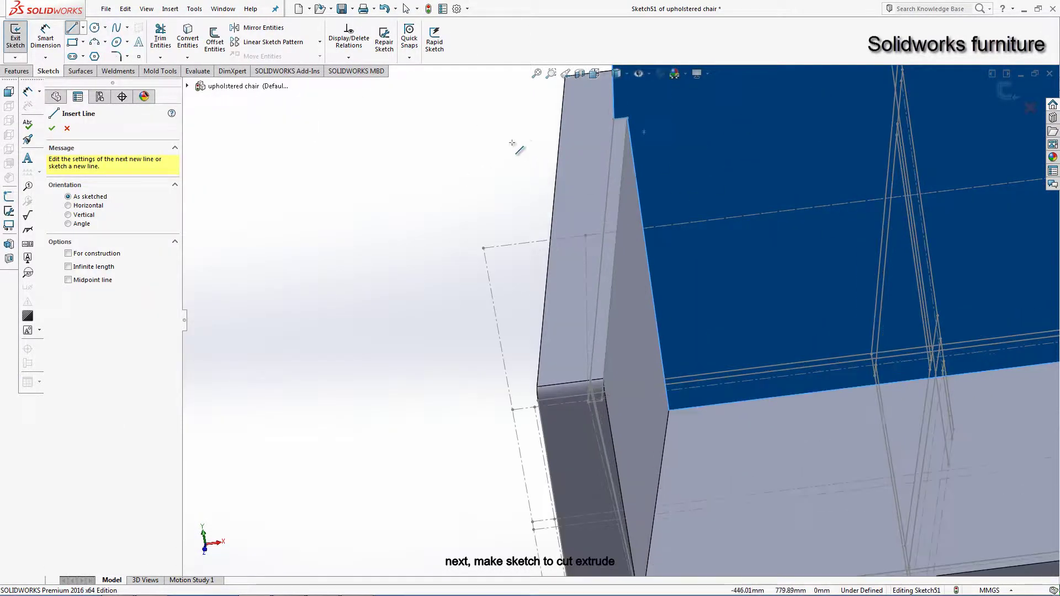
click(615, 118)
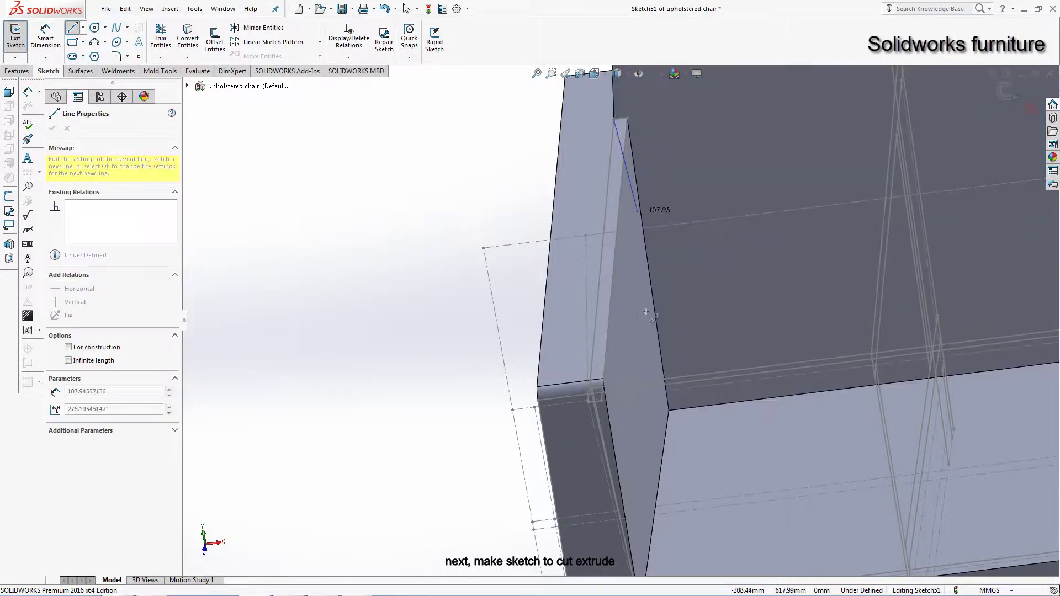
click(668, 410)
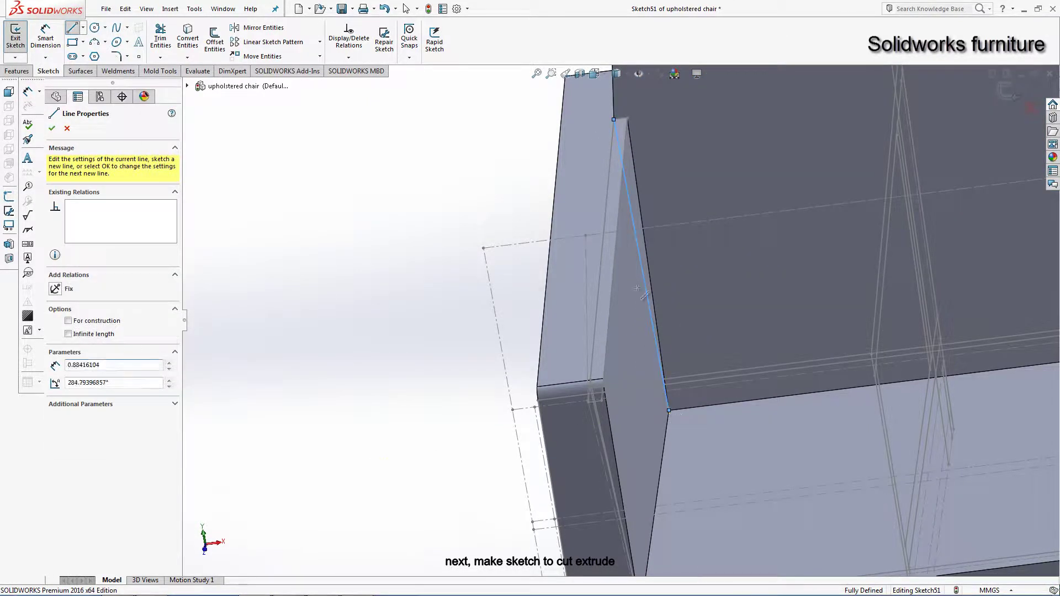
click(627, 118)
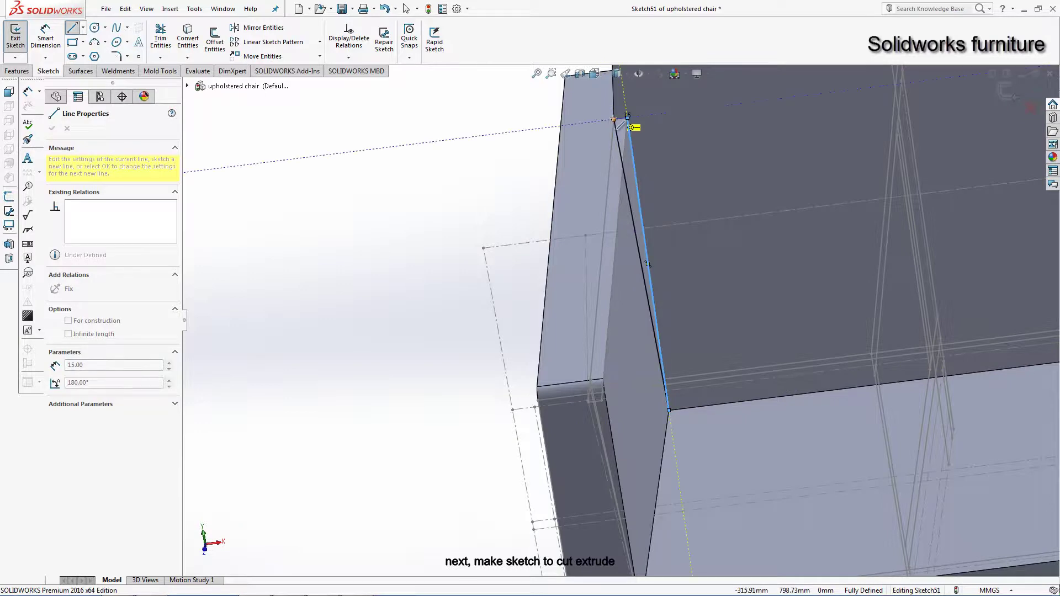
right_click(418, 129)
click(442, 147)
scroll(615, 348, up, 3)
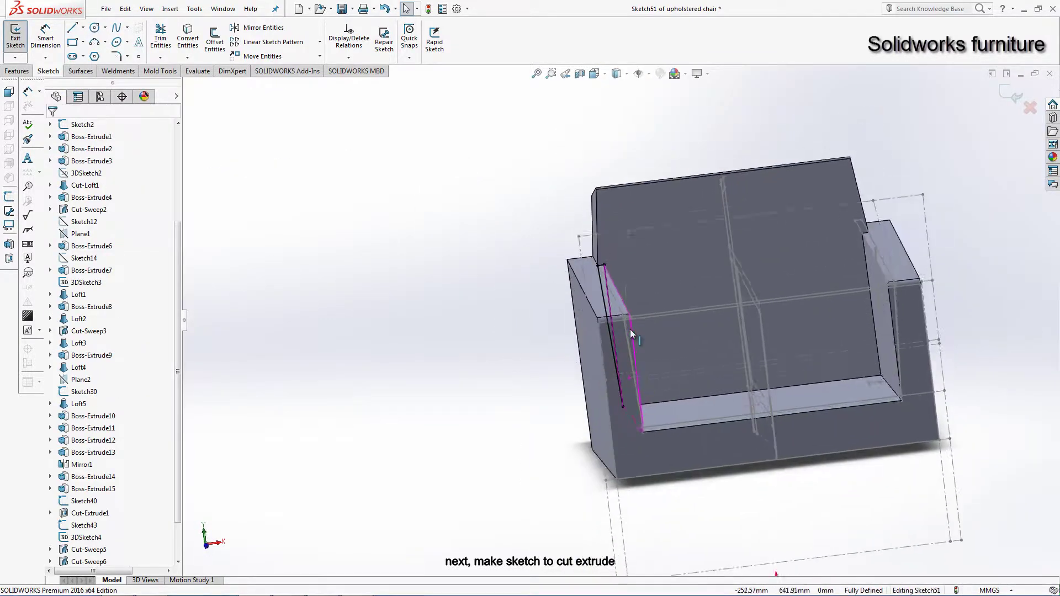
scroll(617, 352, down, 5)
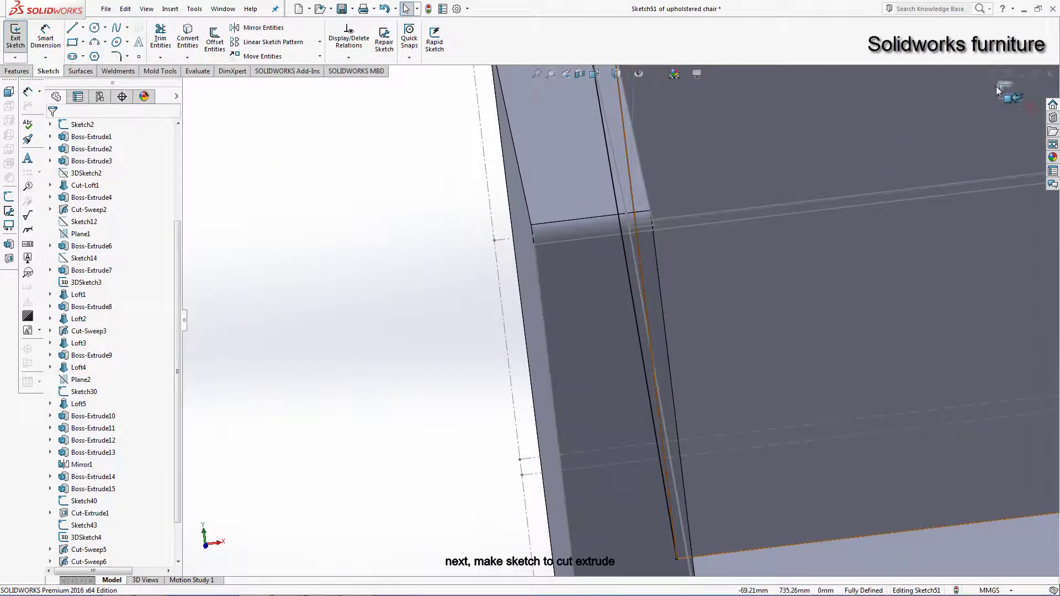
click(995, 77)
click(594, 284)
Step: Start Sketch52 on the armrest face and draw a closed line profile along the armrest's front corner
click(639, 251)
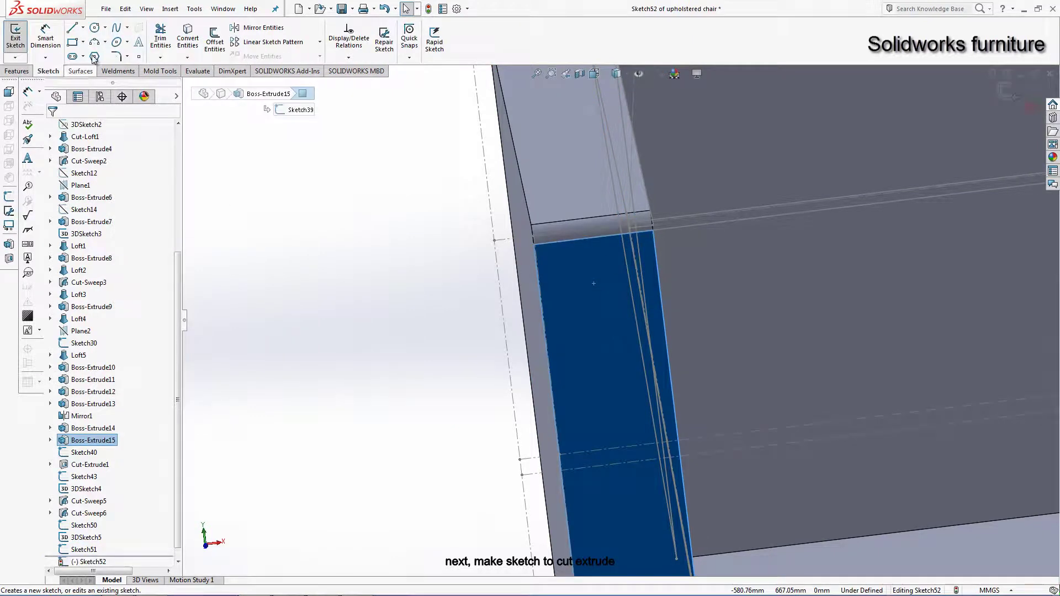
click(76, 31)
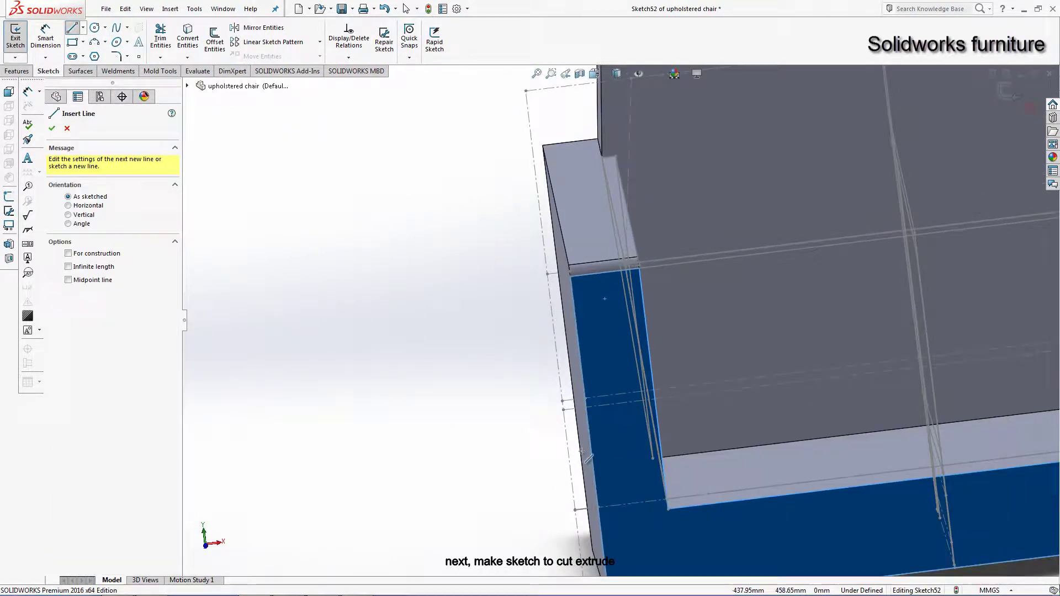
click(669, 512)
scroll(655, 280, down, 3)
middle_drag(656, 279, 433, 526)
scroll(424, 503, down, 3)
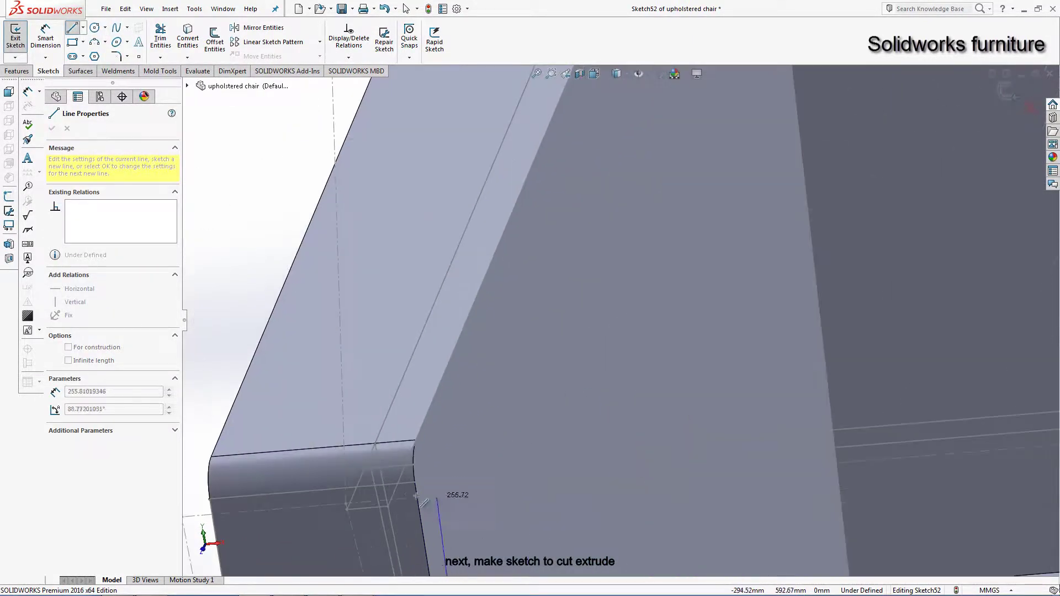
scroll(418, 475, down, 2)
click(432, 424)
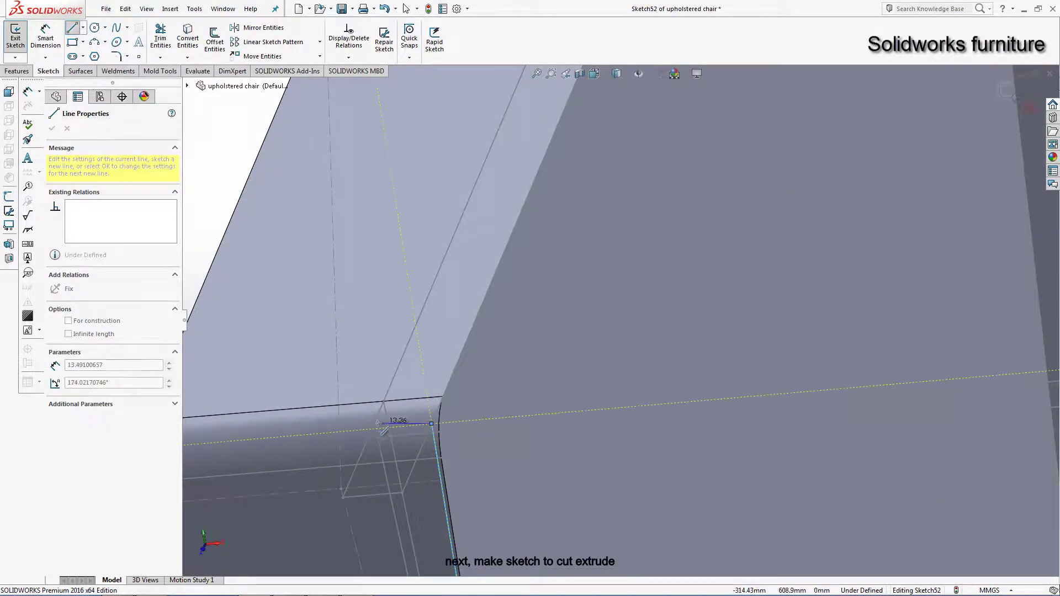
click(376, 422)
scroll(421, 497, up, 3)
scroll(635, 516, up, 2)
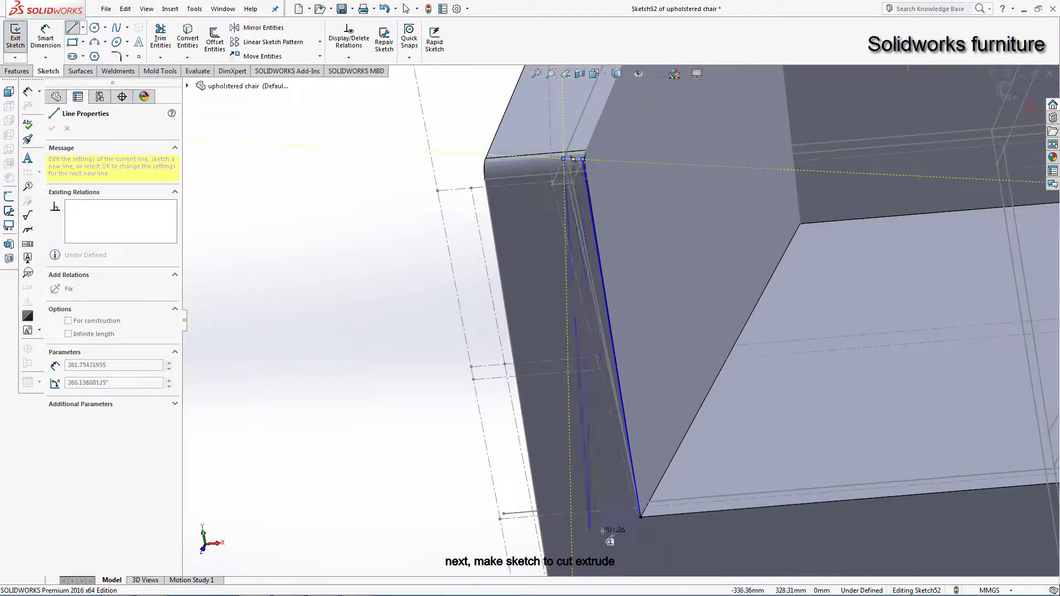
click(641, 517)
right_click(391, 302)
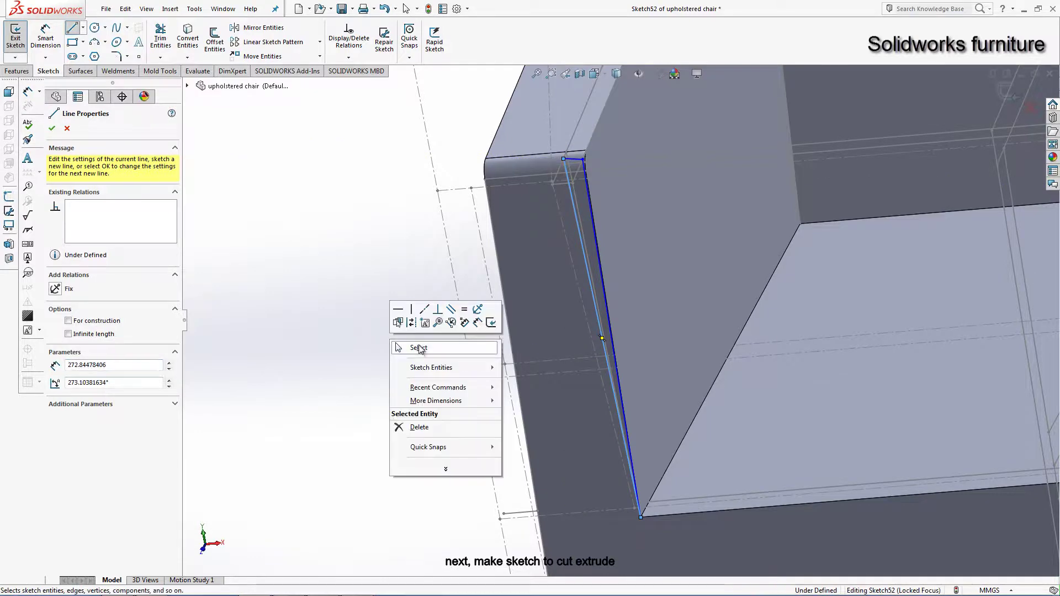
click(414, 348)
Step: Make the profile's two corner points coincident with Sketch50's Line1 and Line5
scroll(694, 283, down, 2)
scroll(695, 283, down, 2)
scroll(694, 283, down, 1)
click(672, 303)
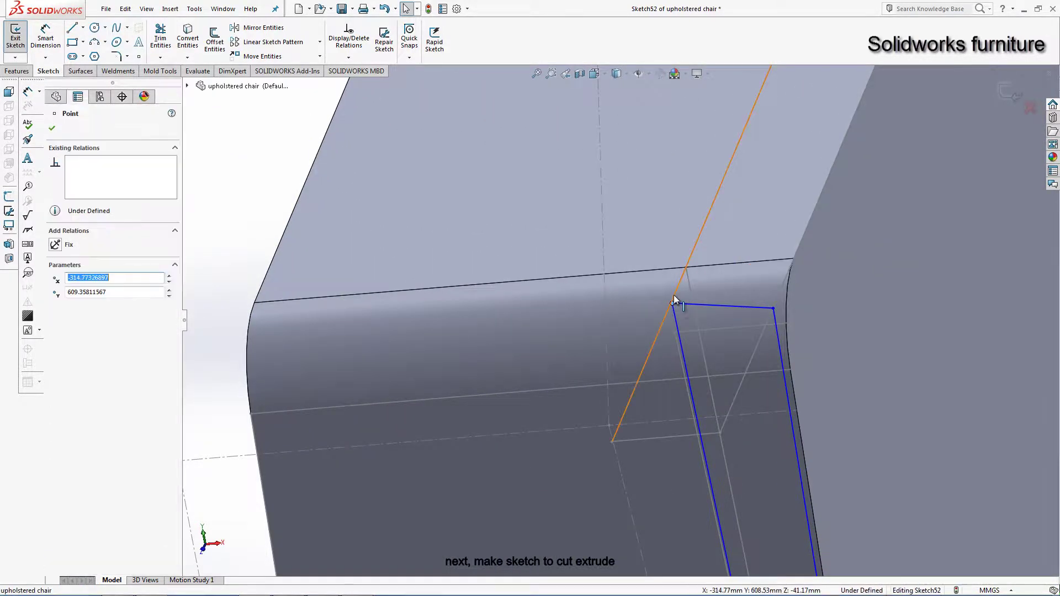
click(56, 320)
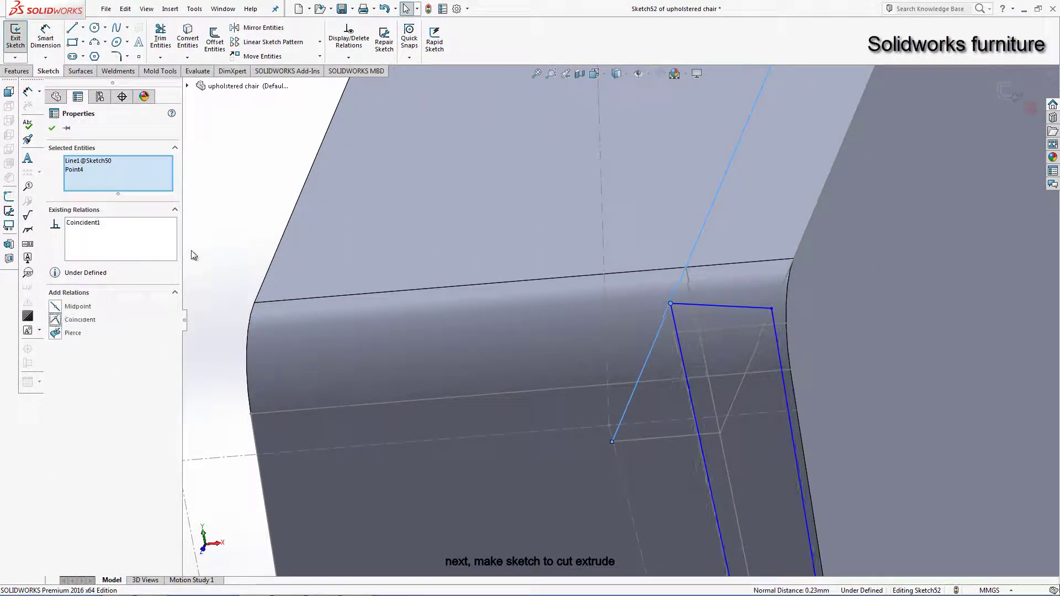
click(220, 231)
scroll(815, 319, down, 2)
click(730, 306)
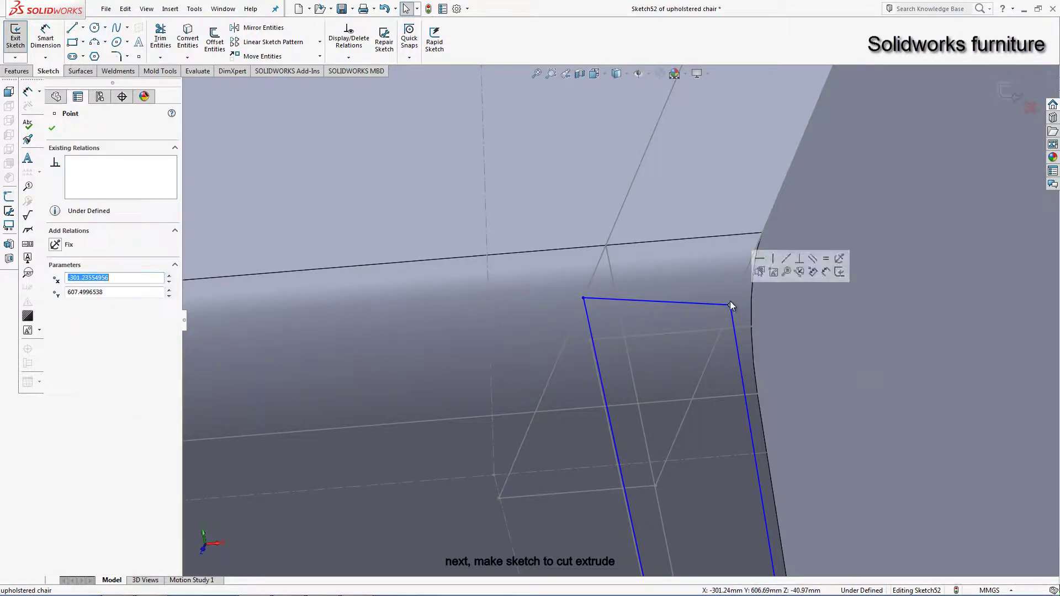
ctrl+click(733, 298)
click(62, 320)
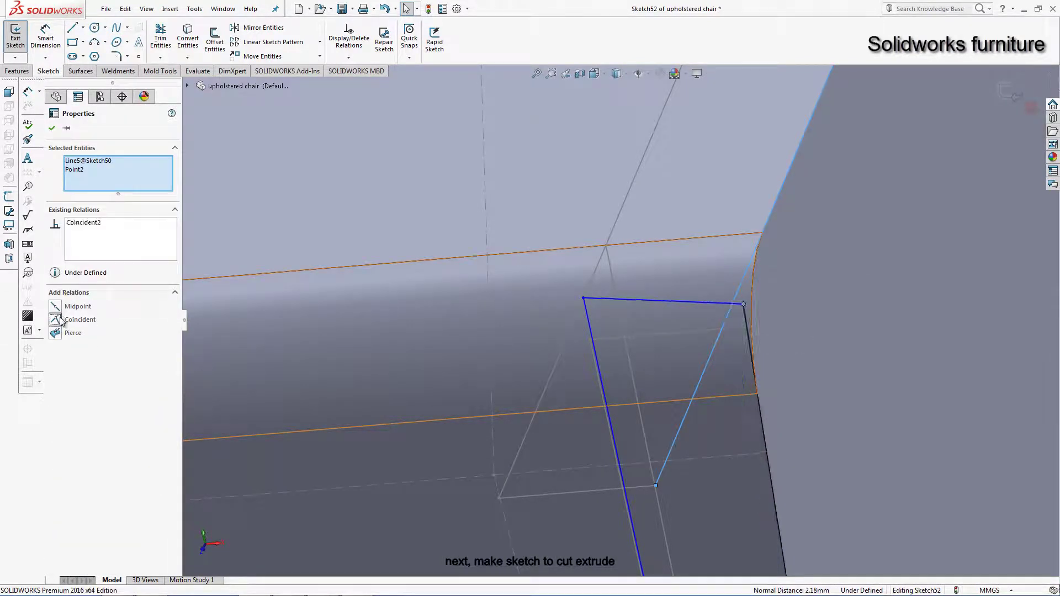
scroll(587, 320, up, 2)
Step: Select the sketch's corner point again for the next relation
key(Escape)
scroll(659, 273, down, 3)
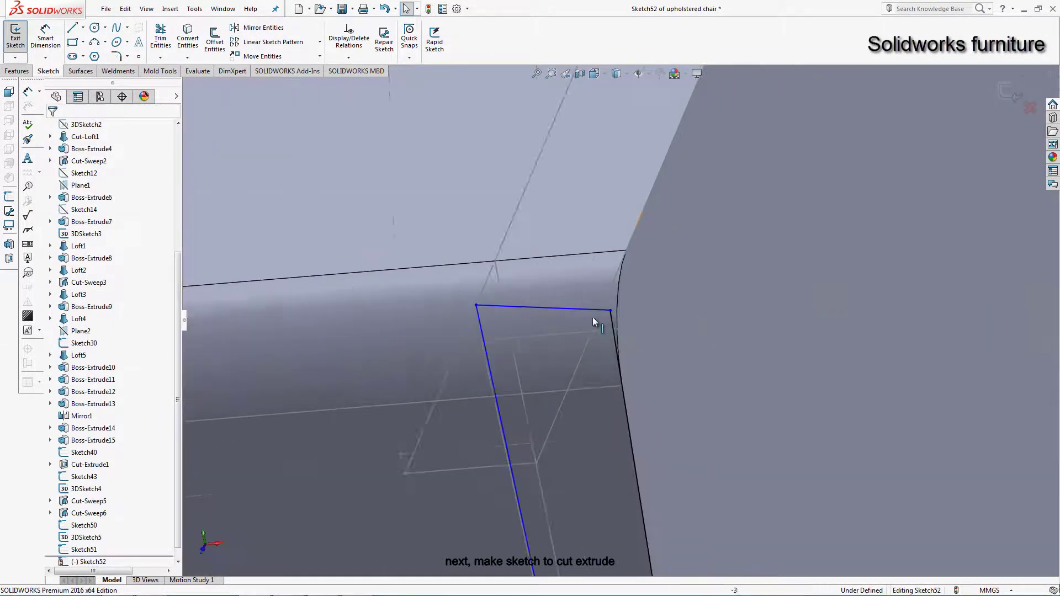
scroll(592, 317, down, 2)
click(628, 305)
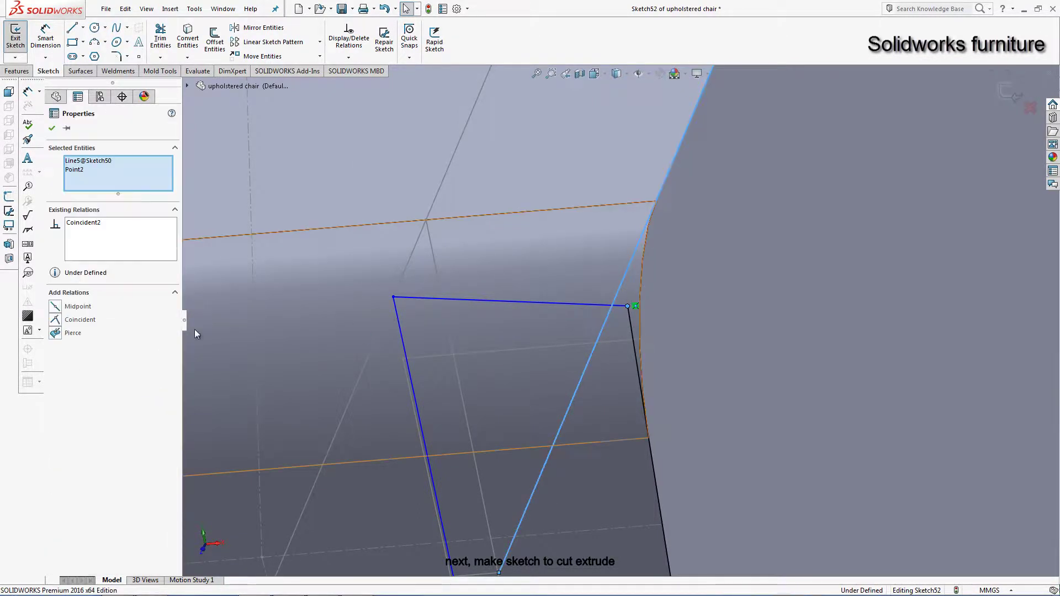
middle_drag(522, 366, 475, 347)
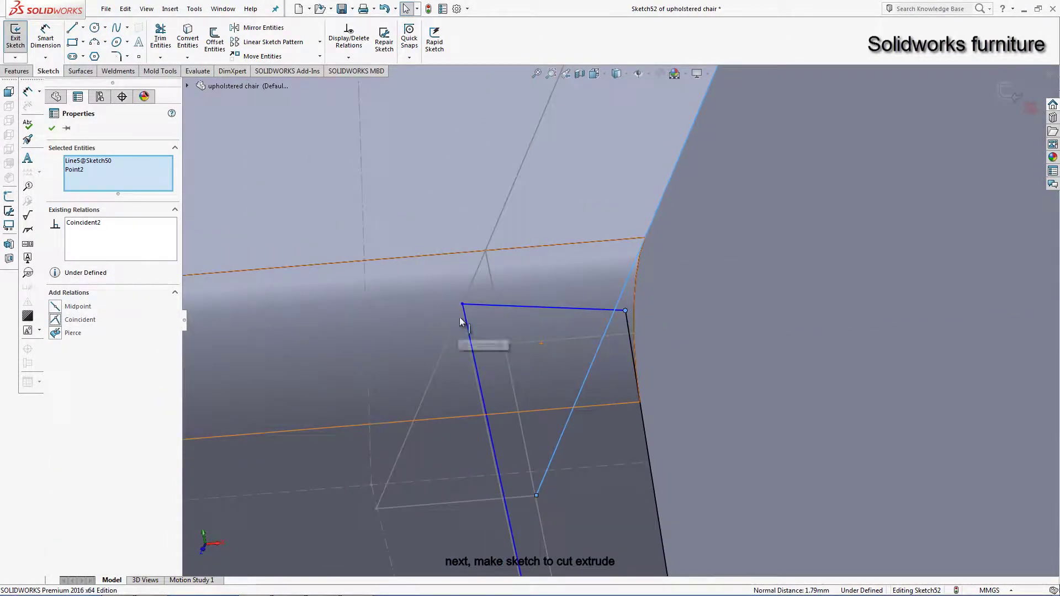
click(463, 305)
Step: Place the profile's corner point at the midpoint of Sketch50's Line1
ctrl+click(458, 319)
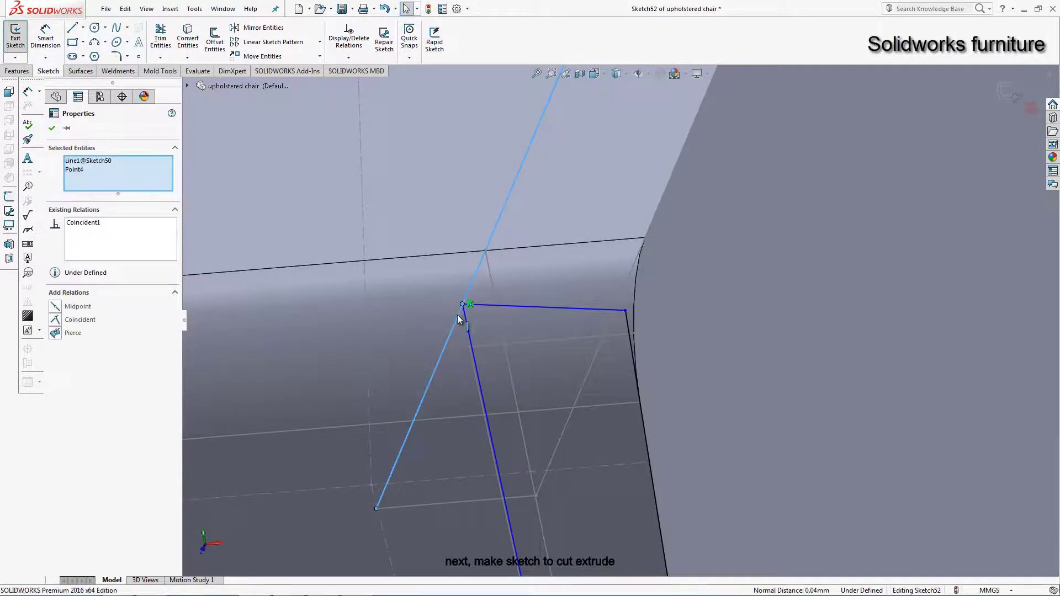
click(73, 307)
scroll(803, 306, down, 3)
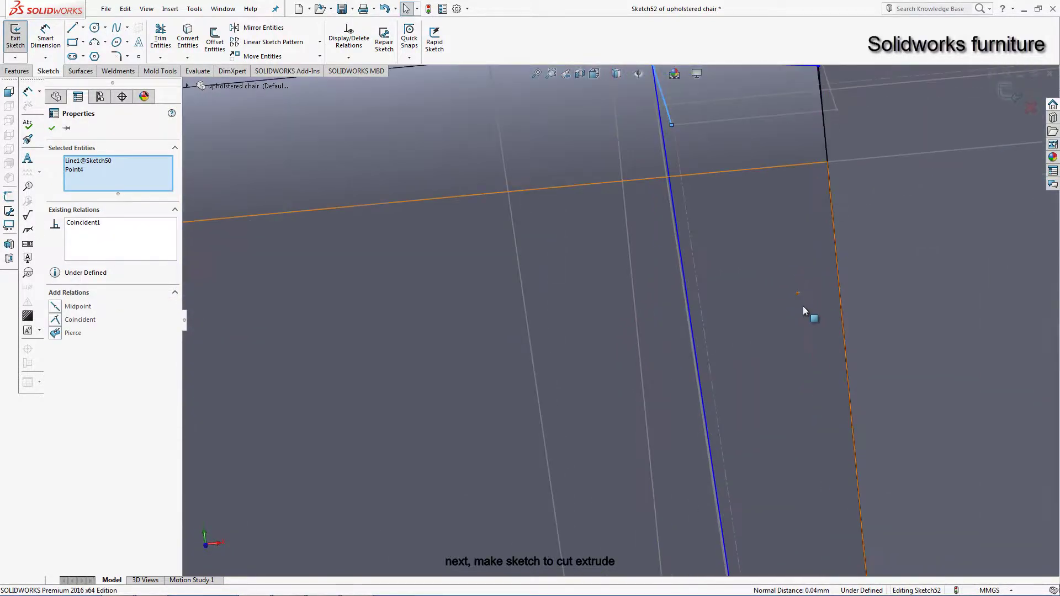
key(Escape)
drag(635, 196, 644, 273)
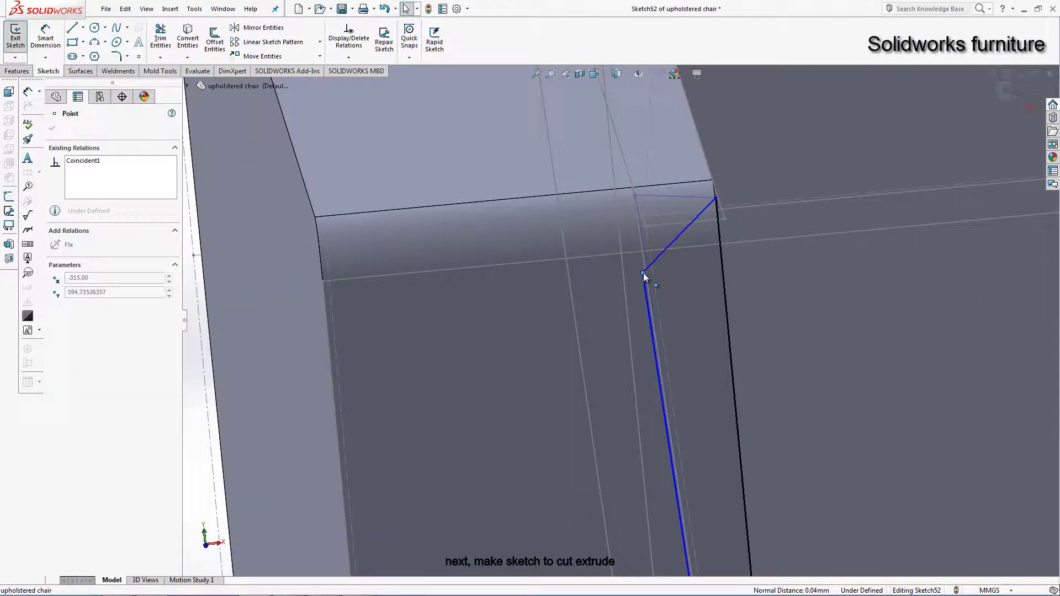
scroll(663, 207, down, 3)
Step: Make the diagonal sketch line parallel to the armrest's top edge
ctrl+click(716, 248)
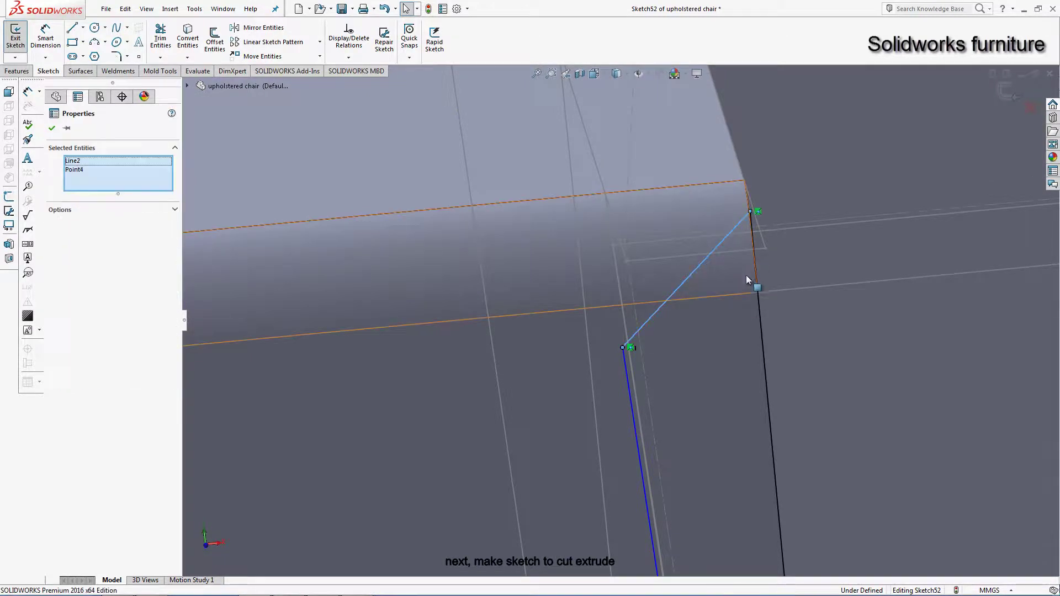
ctrl+click(701, 185)
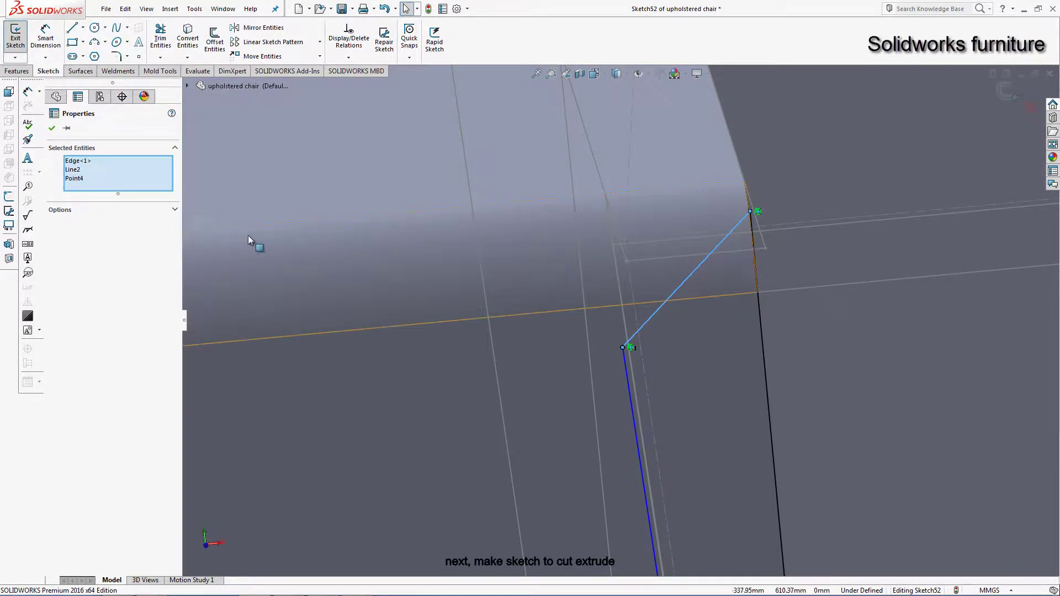
key(Escape)
click(665, 299)
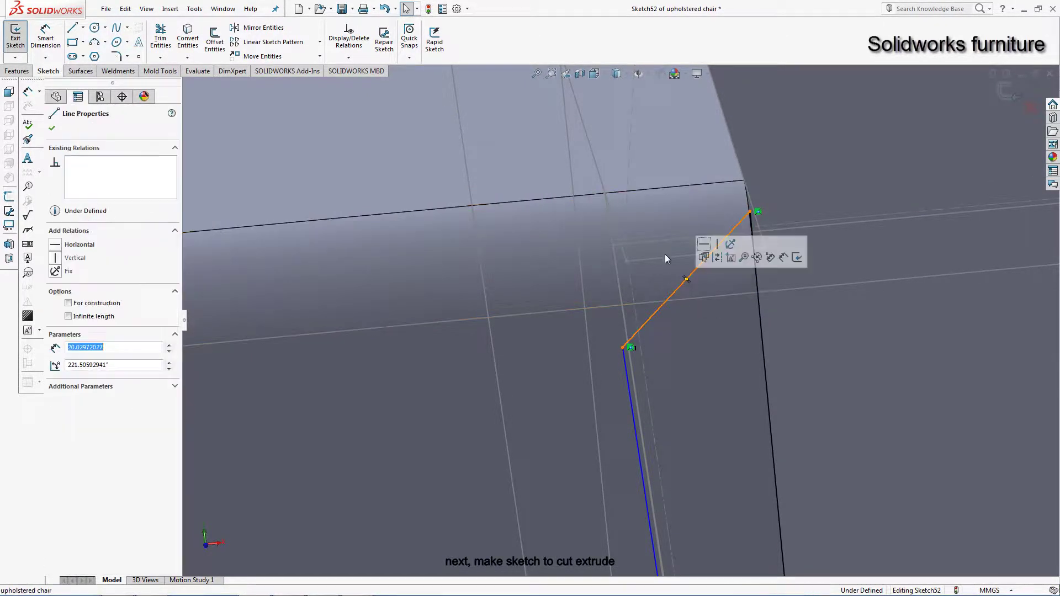
ctrl+click(647, 189)
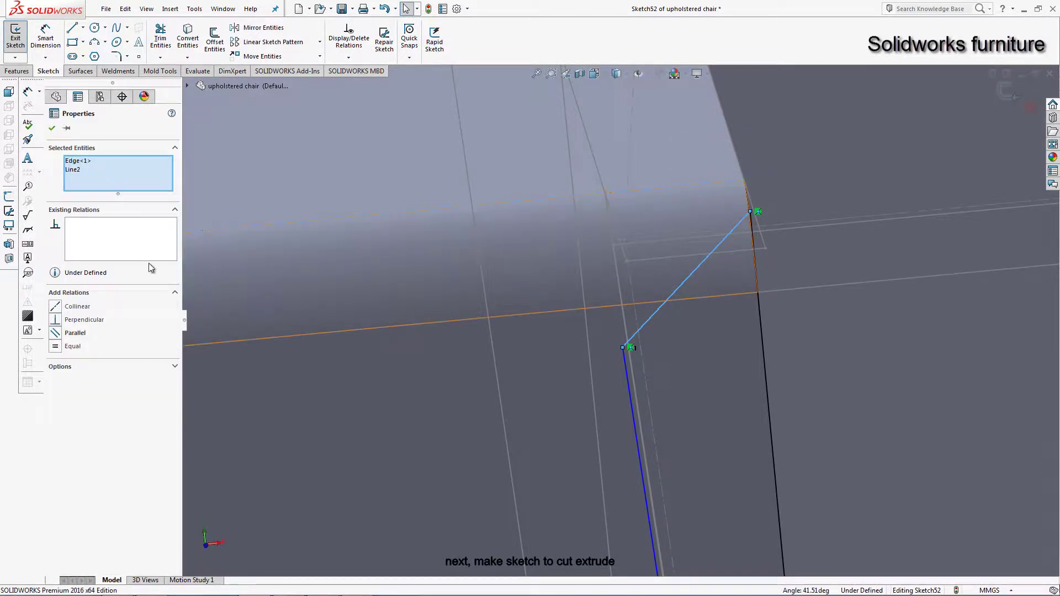
click(63, 333)
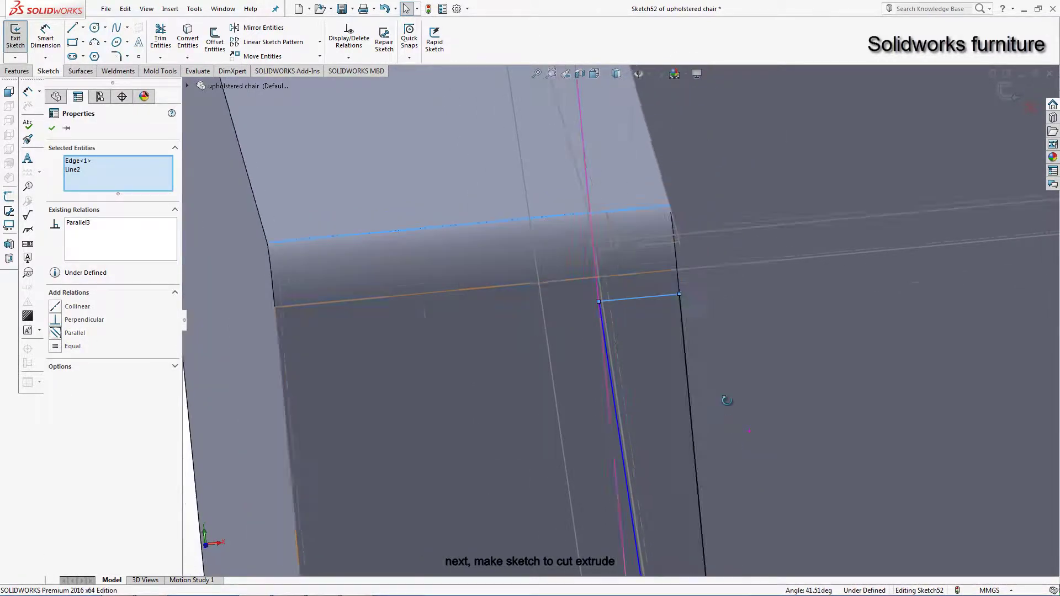
scroll(724, 399, down, 3)
key(Escape)
Step: Make endpoint Point2 coincident with the armrest's top-corner vertex
mouse_move(724, 400)
middle_down()
mouse_move(614, 393)
mouse_move(502, 449)
middle_up()
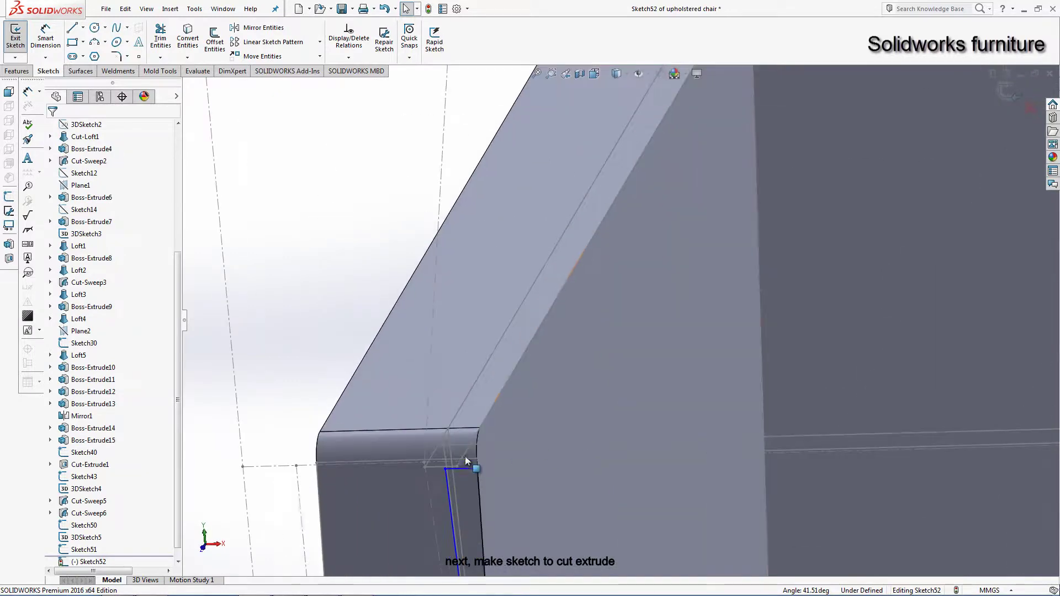
click(502, 450)
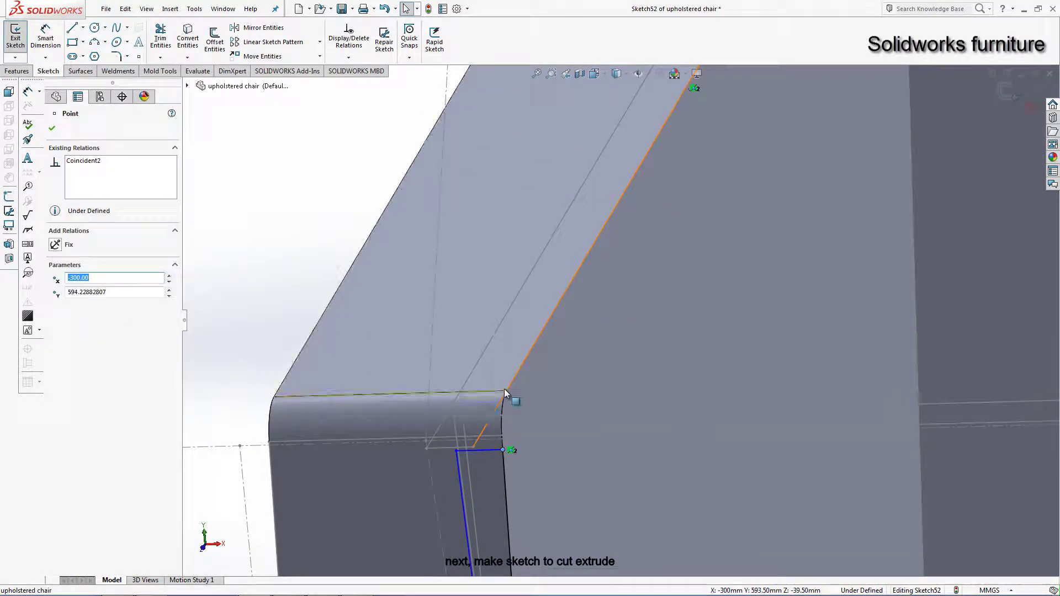
ctrl+click(504, 392)
ctrl+click(506, 391)
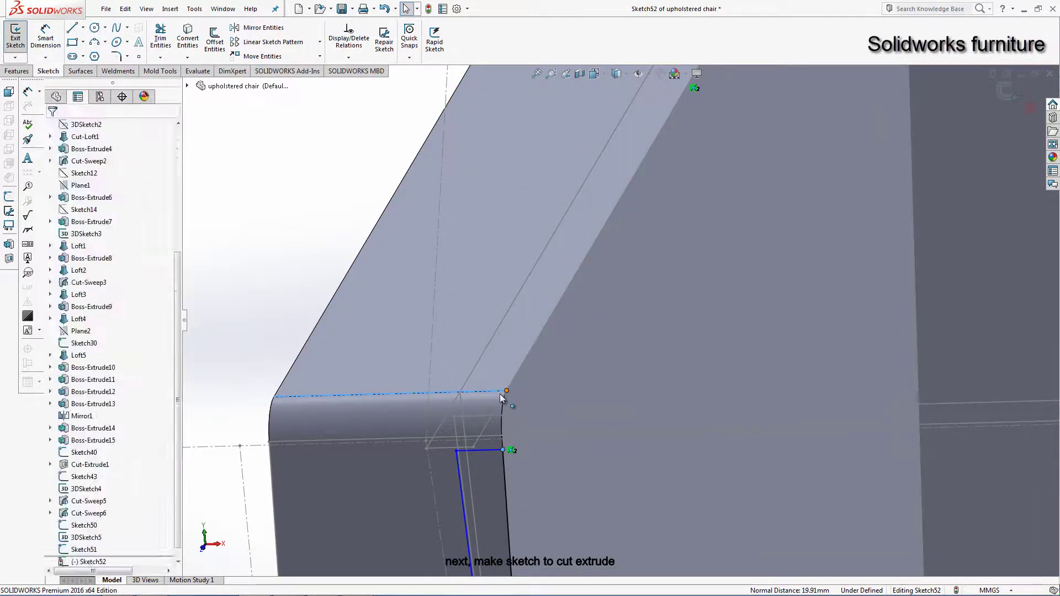
click(285, 334)
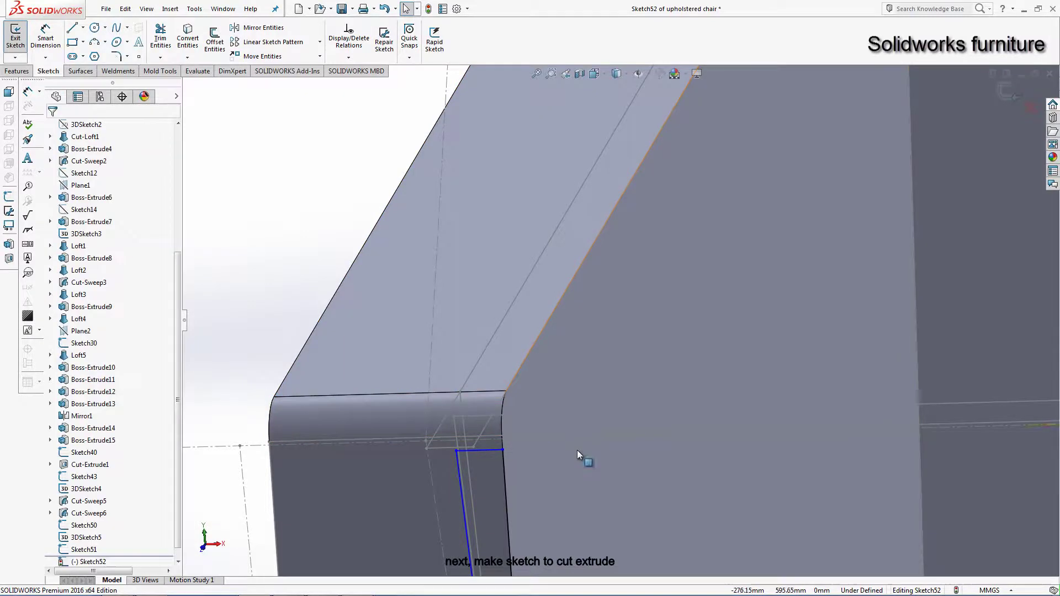
click(503, 450)
ctrl+click(507, 392)
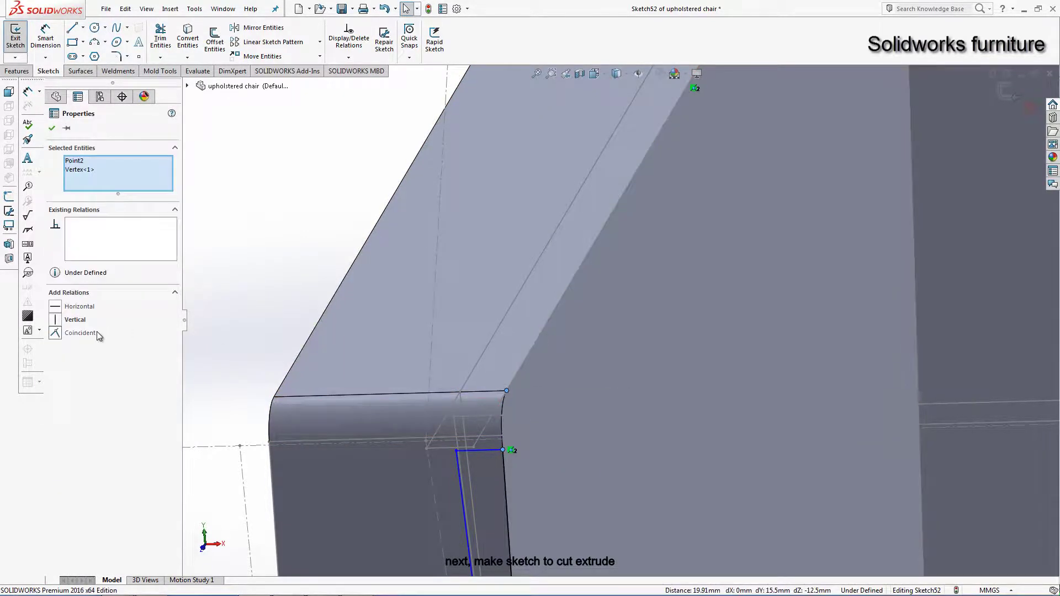
click(74, 333)
key(Escape)
middle_drag(574, 349, 701, 326)
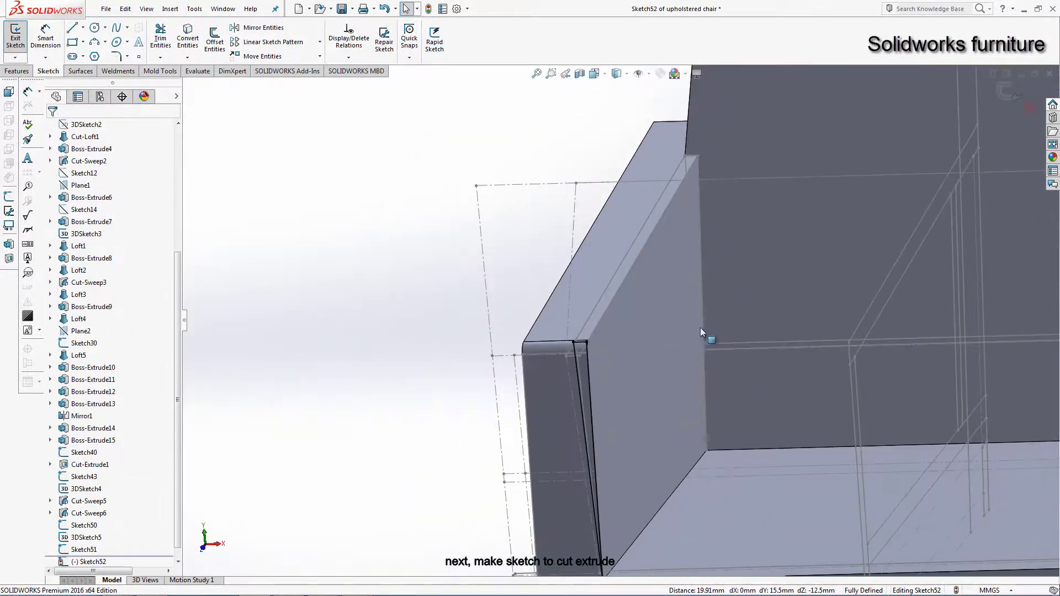
Step: Close Sketch52 and cut-loft from Sketch52 to Sketch51, scoped only to the Cut-Sweep6 body
click(999, 88)
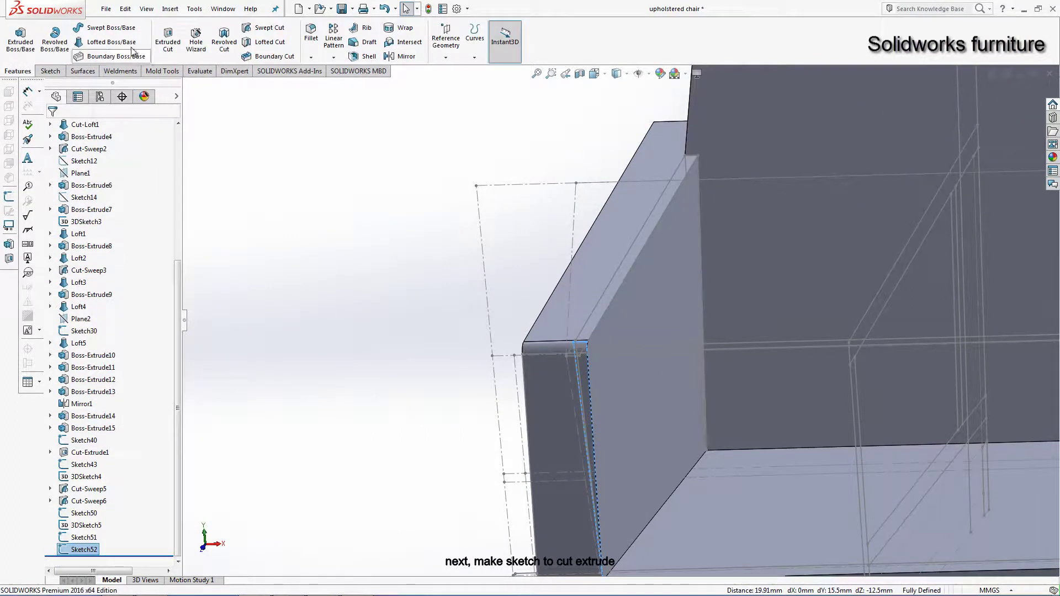
click(685, 157)
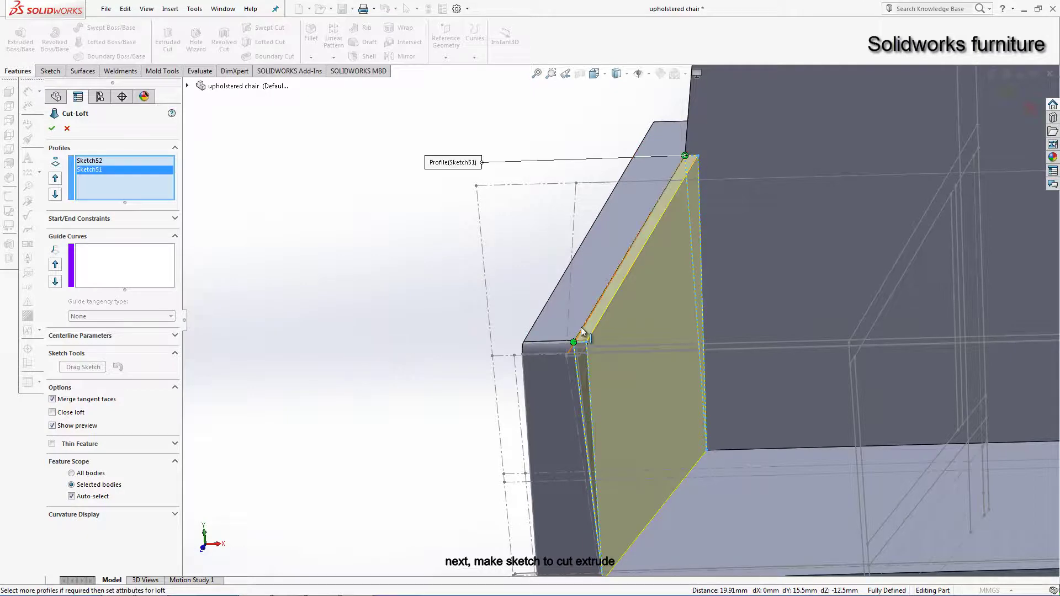
scroll(581, 326, up, 5)
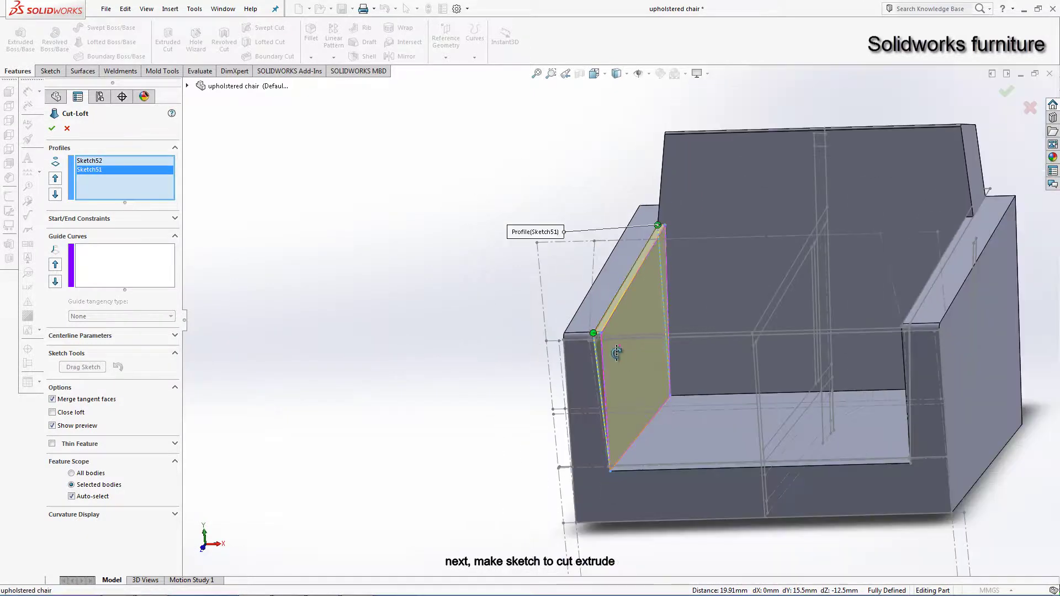
click(78, 497)
click(571, 377)
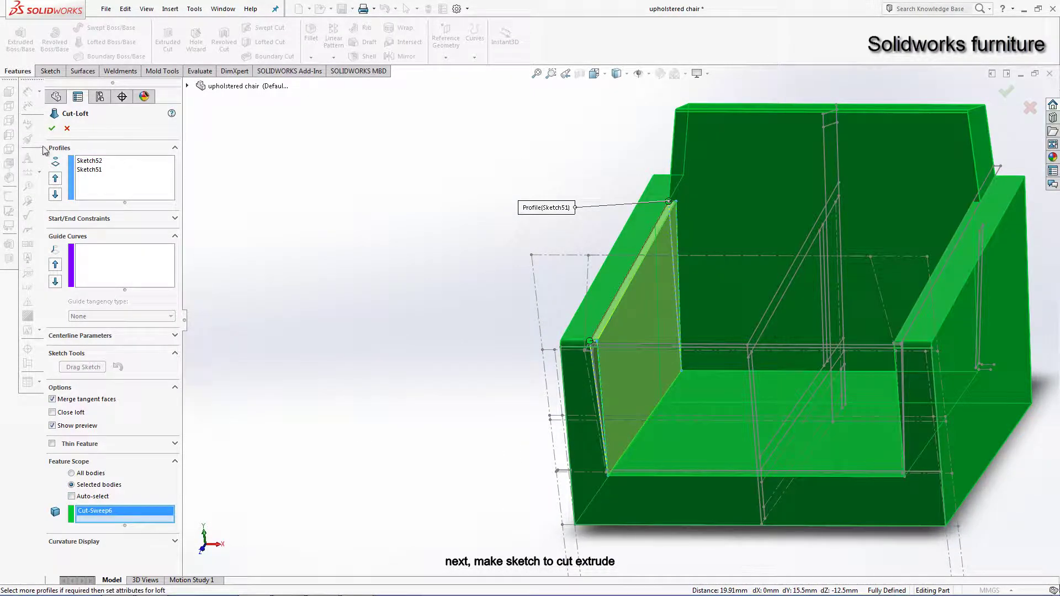
key(Return)
Step: Orbit to a frontal view and start a new sketch on the chair's backrest face
scroll(643, 245, down, 1)
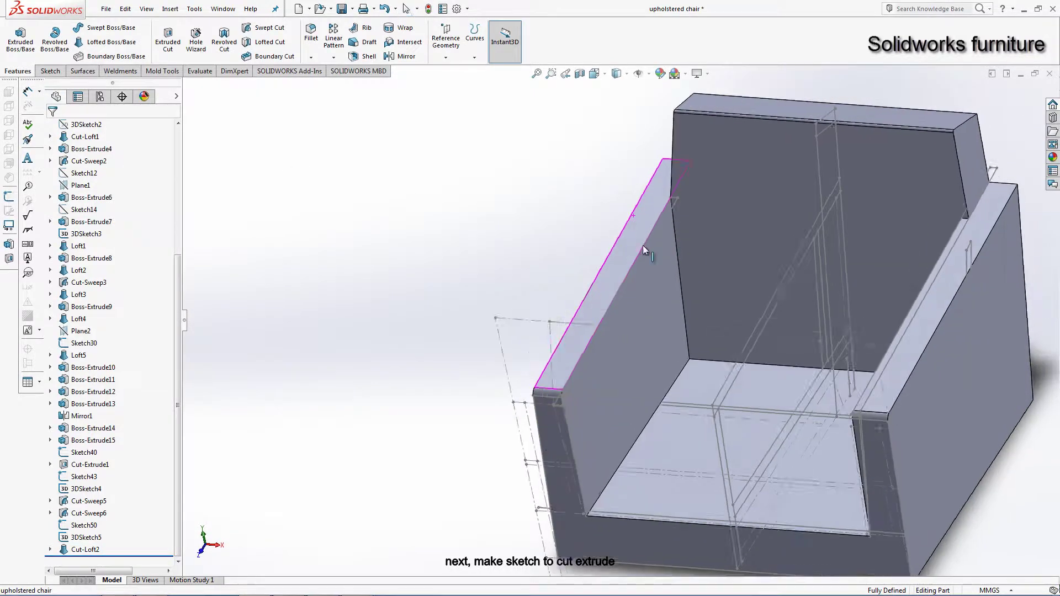
scroll(667, 215, down, 3)
right_click(667, 214)
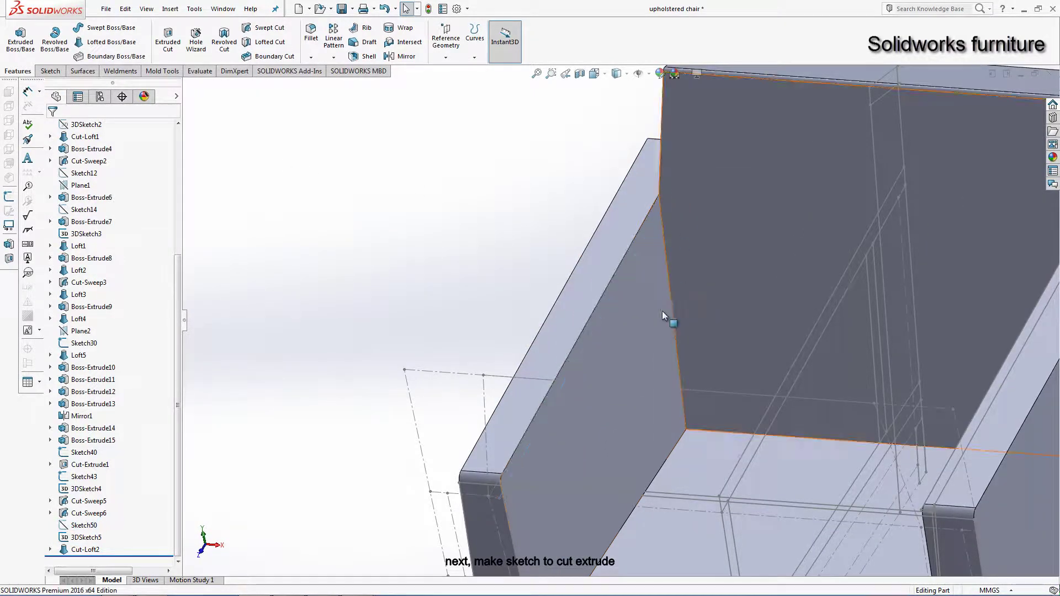
mouse_move(662, 311)
middle_down()
mouse_move(682, 335)
mouse_move(698, 329)
middle_up()
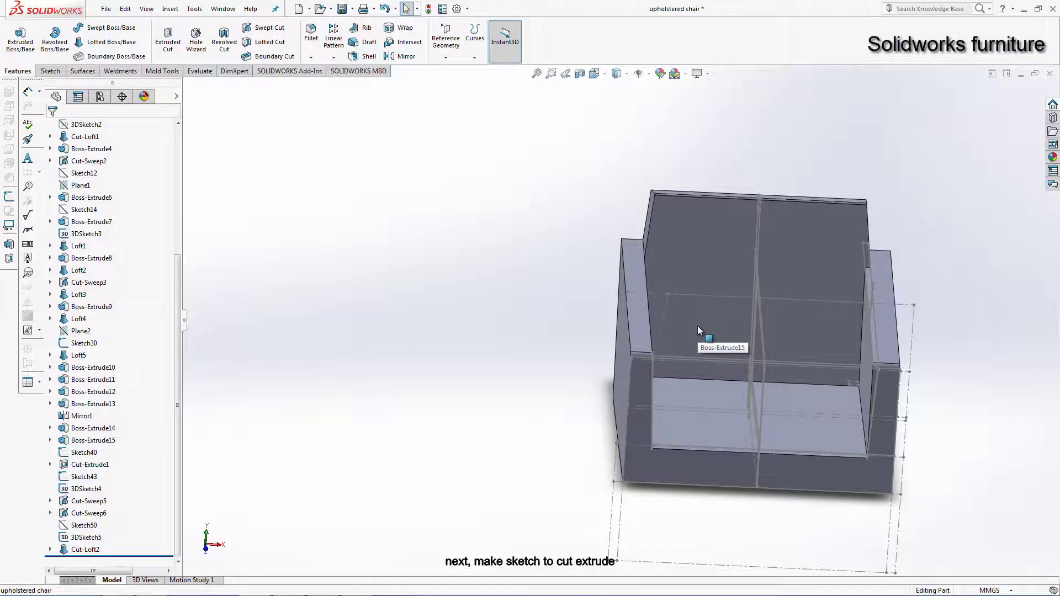
middle_drag(697, 326, 819, 267)
scroll(819, 266, down, 3)
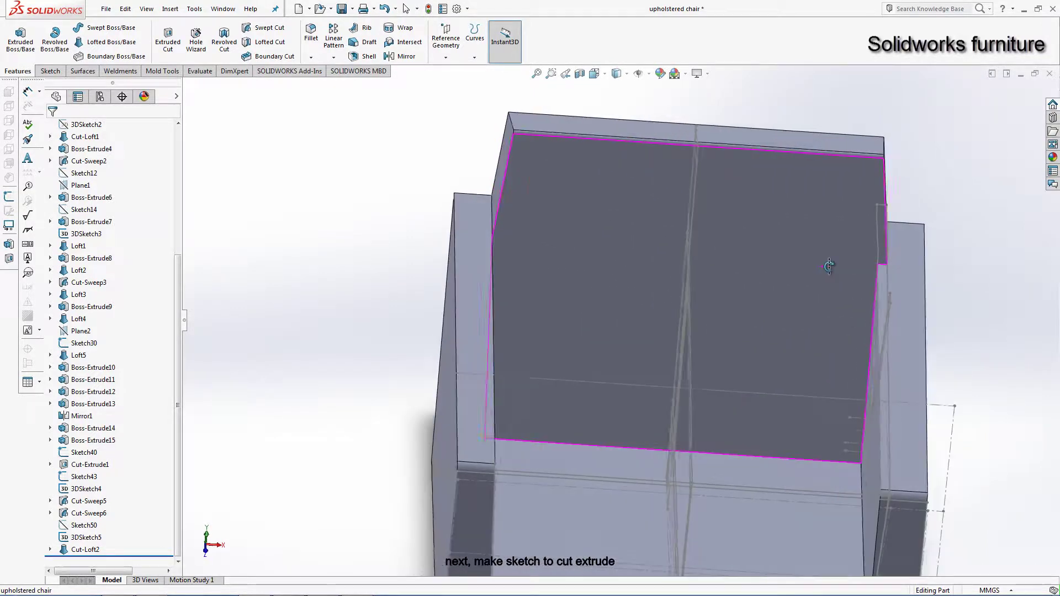
scroll(829, 277, down, 3)
click(829, 277)
click(874, 243)
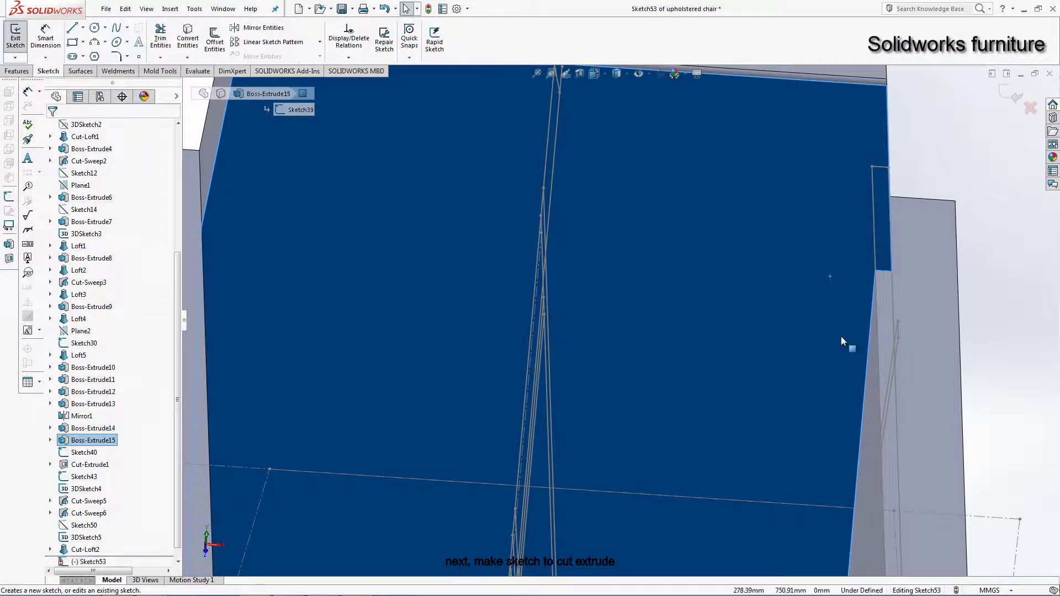
Step: Draw a vertical line along the backrest's right edge and close Sketch53
click(79, 30)
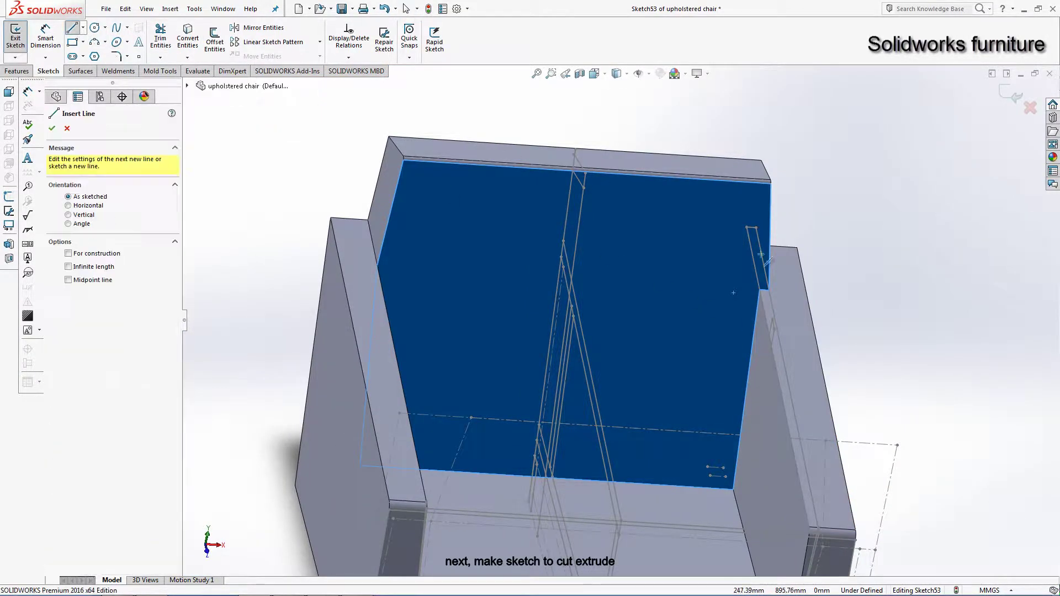
scroll(789, 257, down, 3)
click(737, 319)
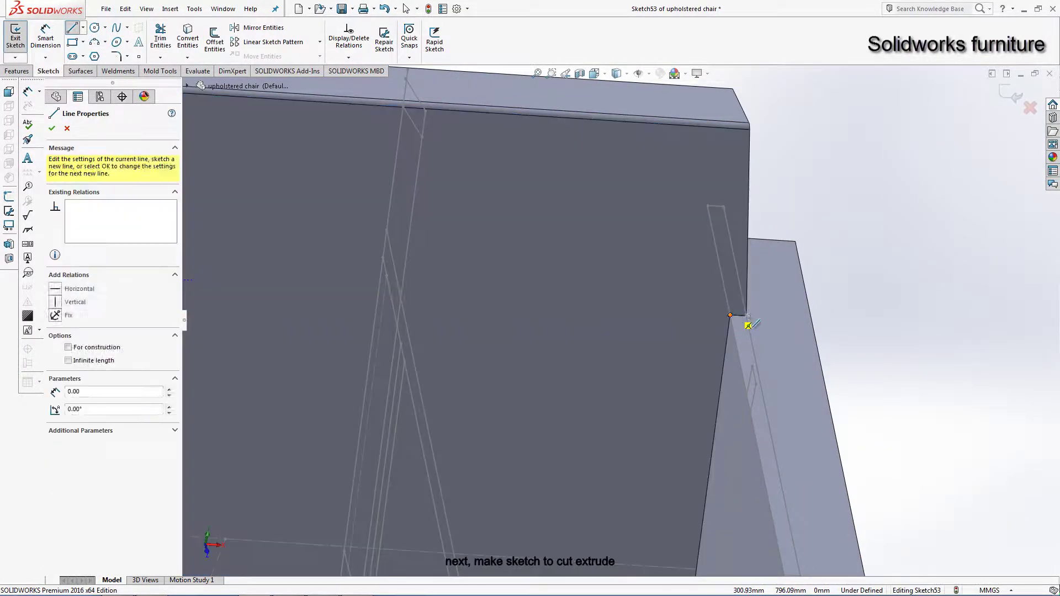
scroll(764, 326, up, 3)
scroll(724, 458, down, 5)
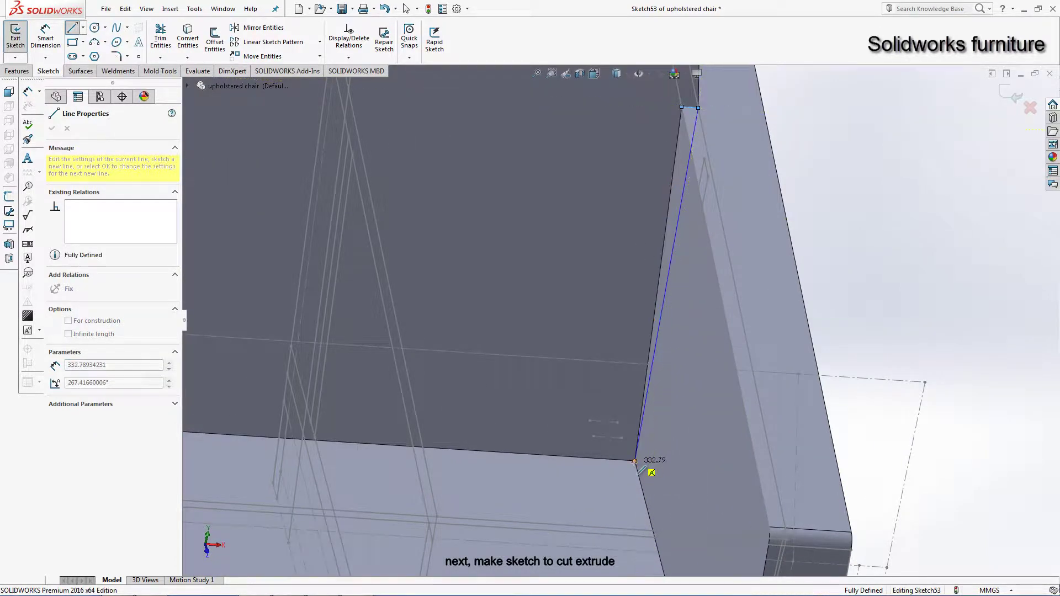
click(635, 461)
click(683, 107)
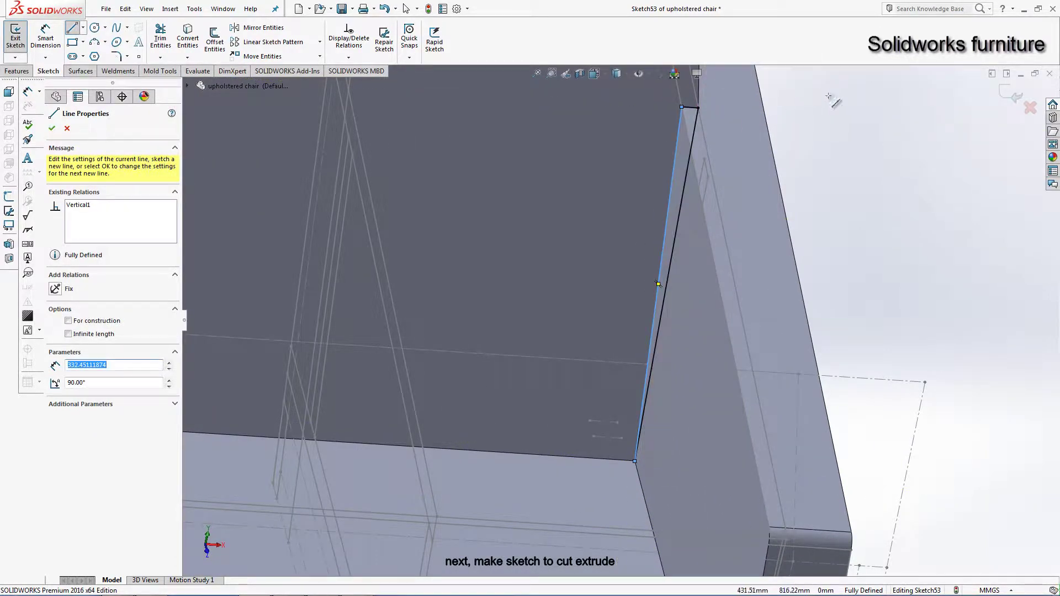
key(Escape)
scroll(942, 146, up, 5)
click(1014, 105)
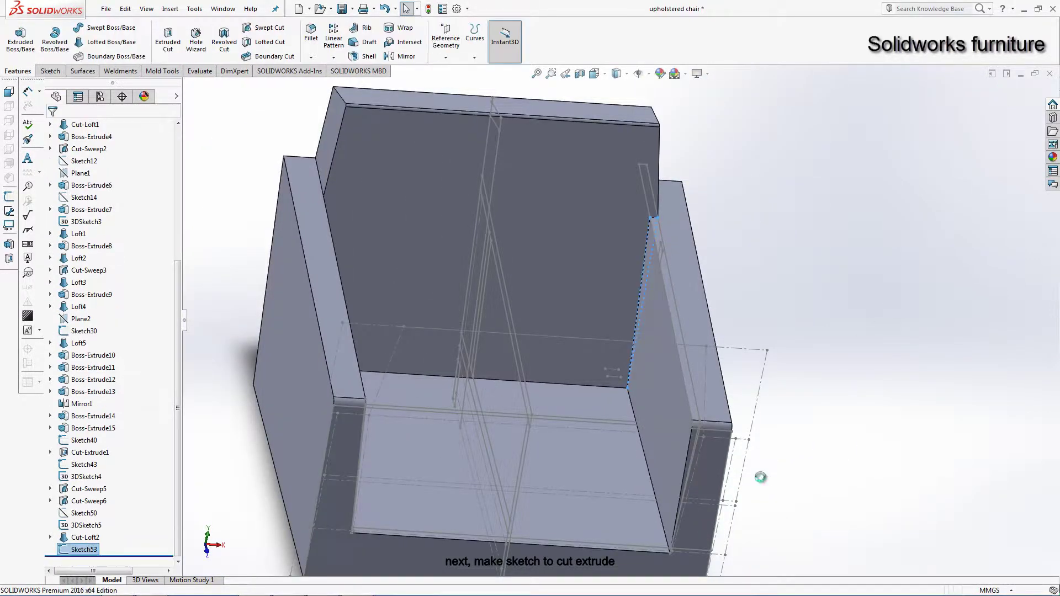
scroll(685, 453, down, 3)
scroll(684, 442, down, 3)
Step: On the armrest face, sketch a closed tapered line outline from the seat's front-right corner to the armrest top
click(696, 406)
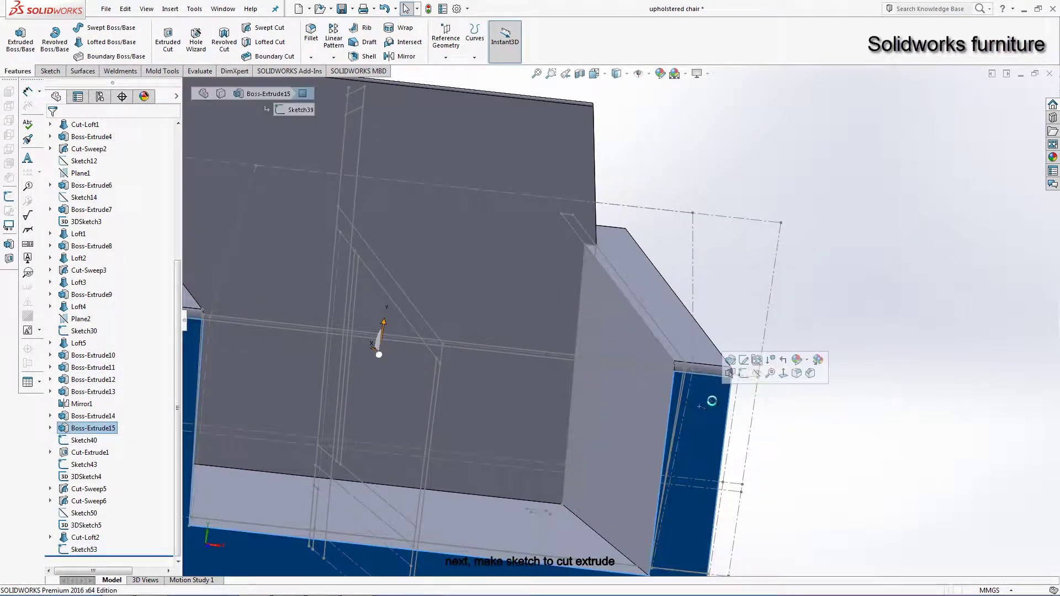
click(744, 374)
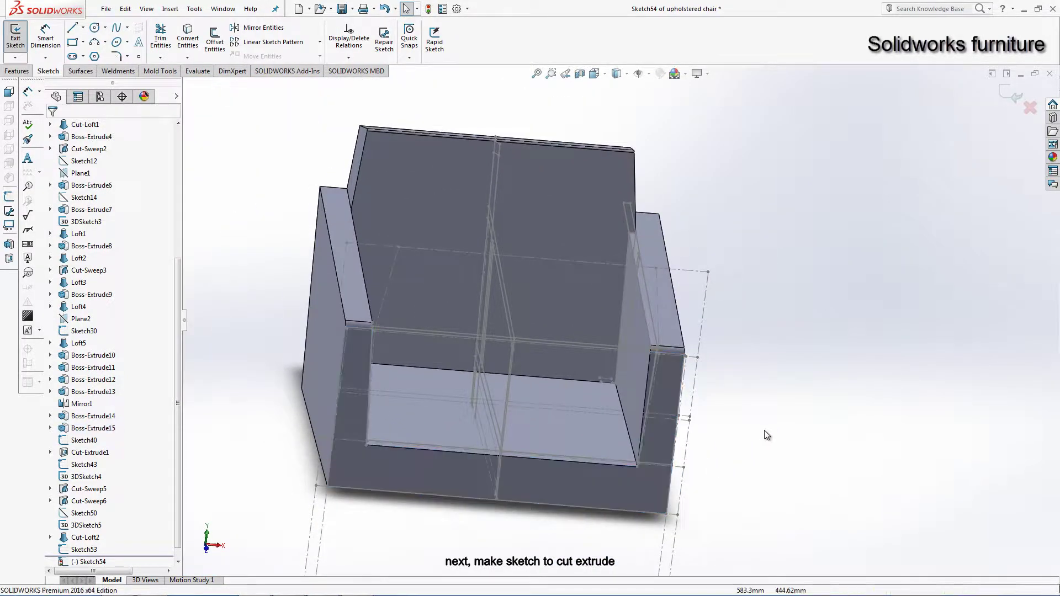
key(l)
scroll(650, 495, down, 4)
scroll(650, 495, down, 2)
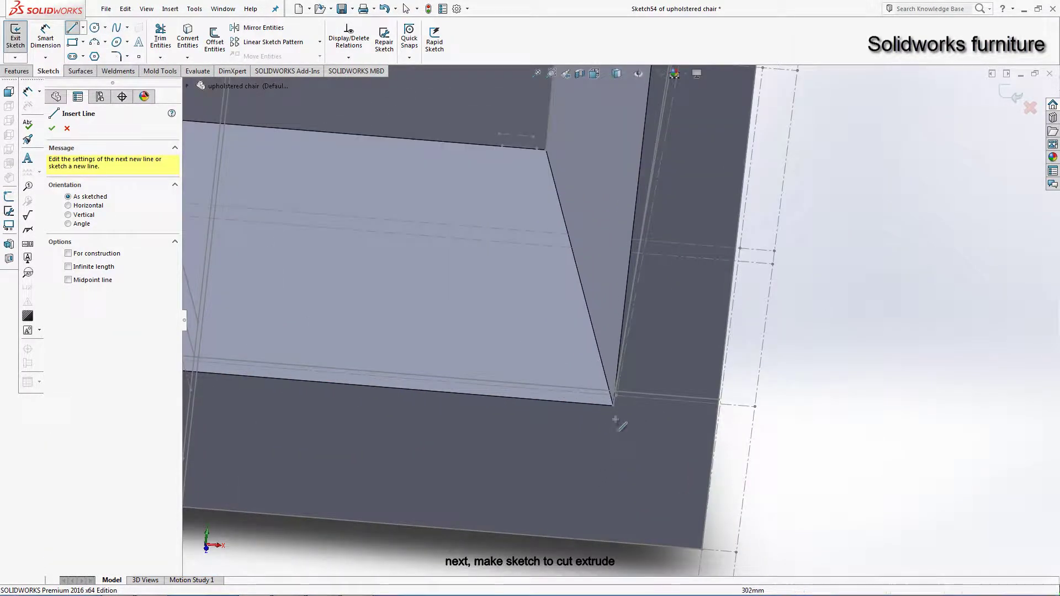
click(612, 406)
scroll(632, 409, up, 3)
scroll(639, 218, down, 3)
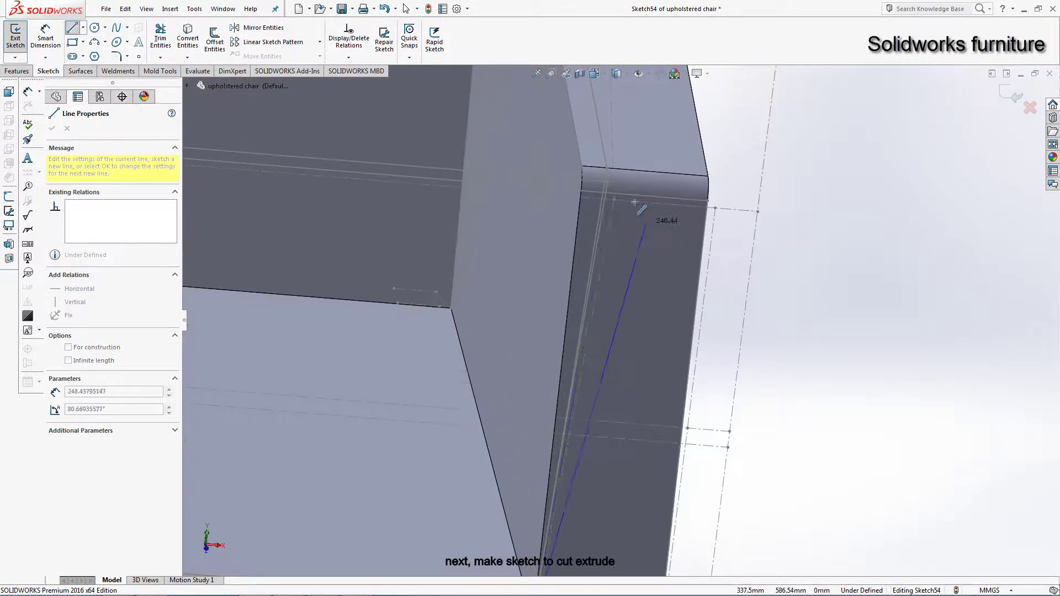
click(628, 149)
click(552, 142)
scroll(644, 347, up, 2)
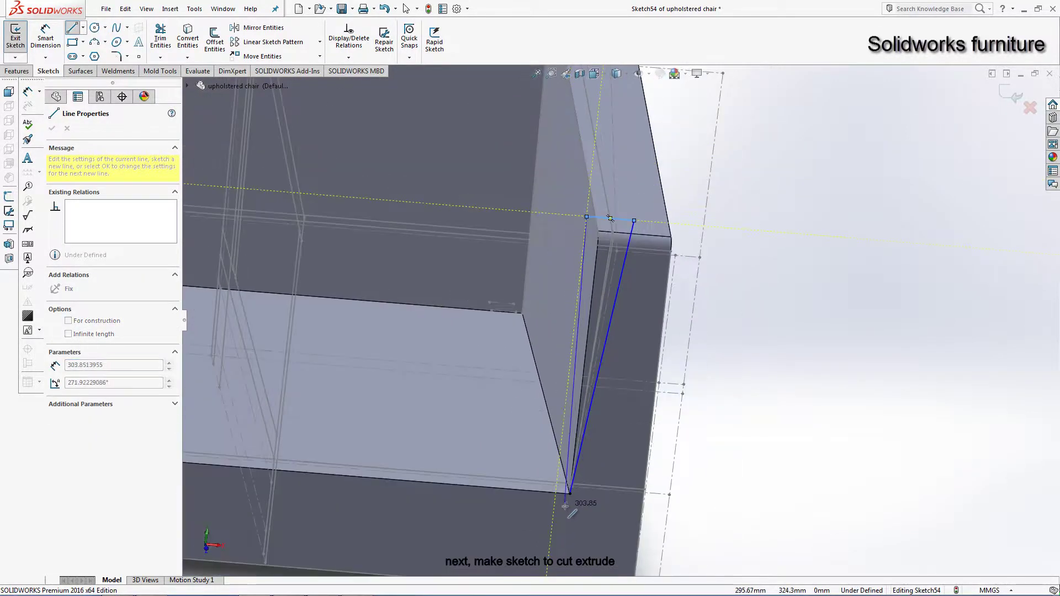
click(570, 493)
key(Escape)
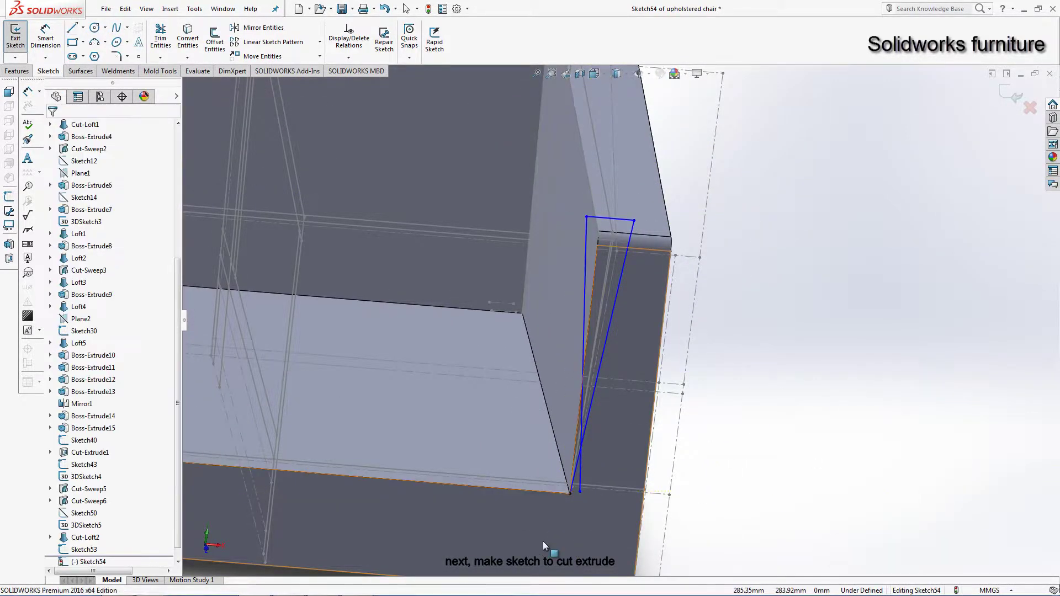
Step: Merge the two outline corner points at the seat corner
scroll(542, 541, down, 3)
click(605, 419)
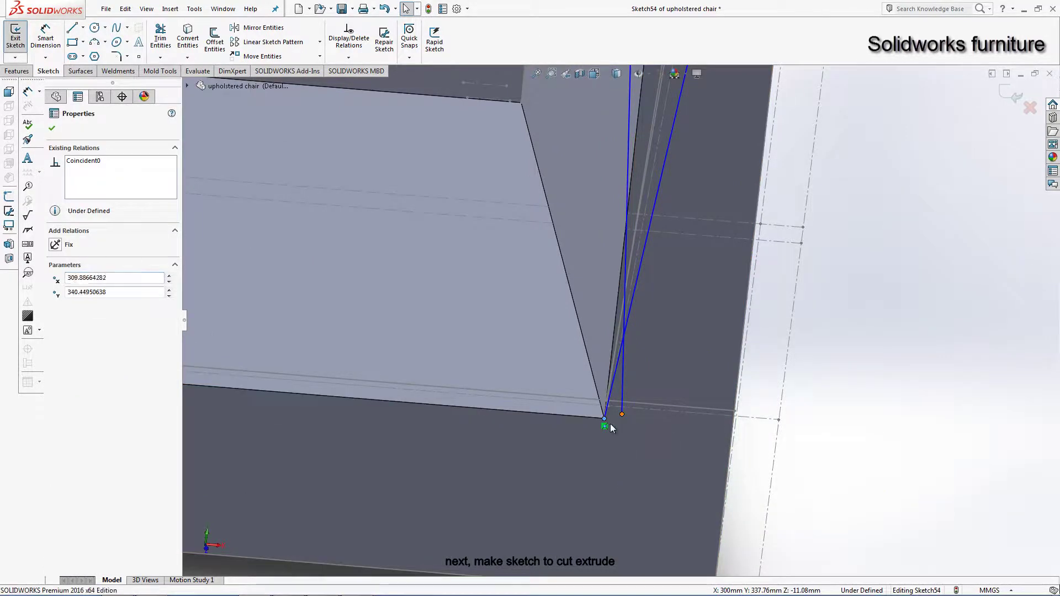
ctrl+click(604, 426)
click(66, 348)
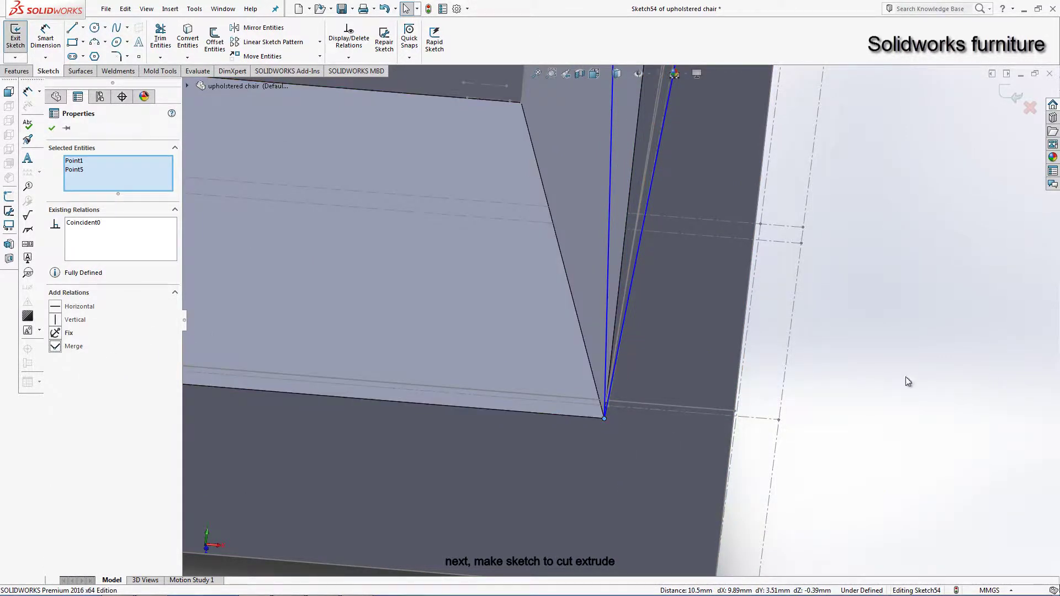
Step: Make the outline's side line collinear with the adjacent model edge
scroll(622, 163, up, 3)
scroll(617, 222, down, 4)
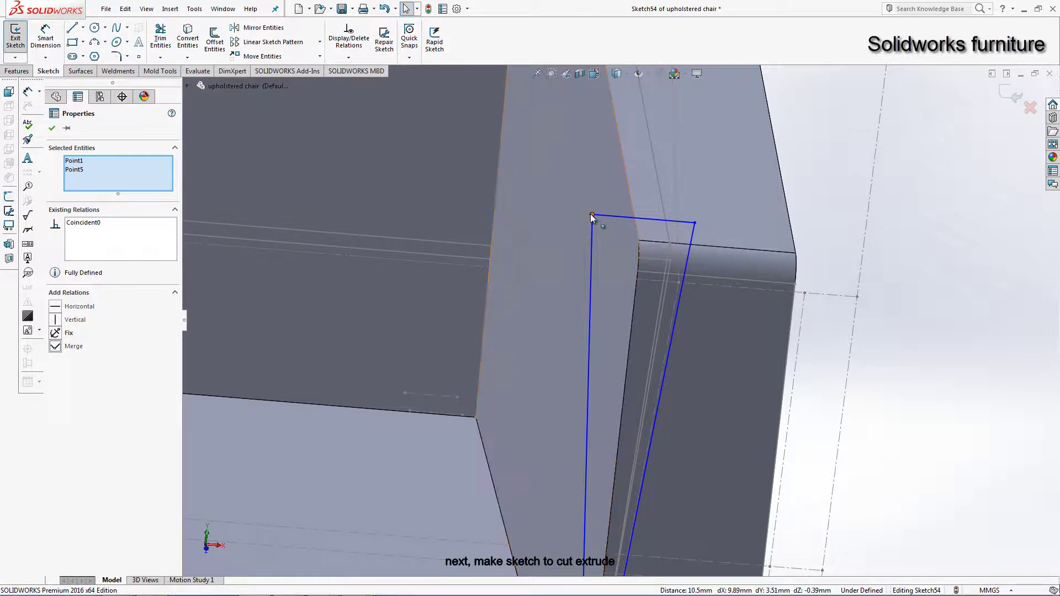
click(591, 226)
ctrl+click(635, 300)
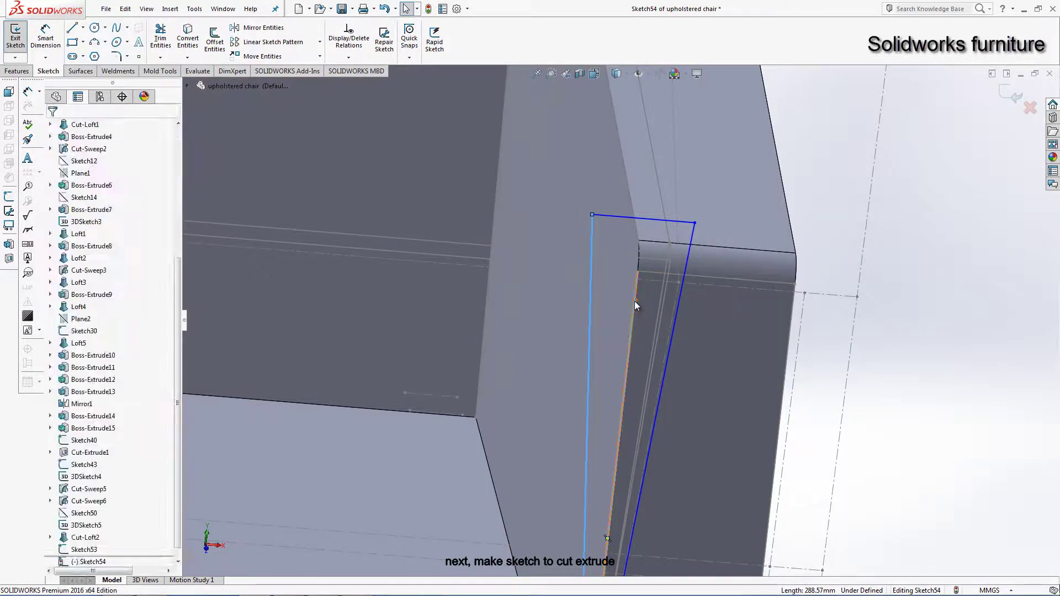
click(56, 308)
key(Escape)
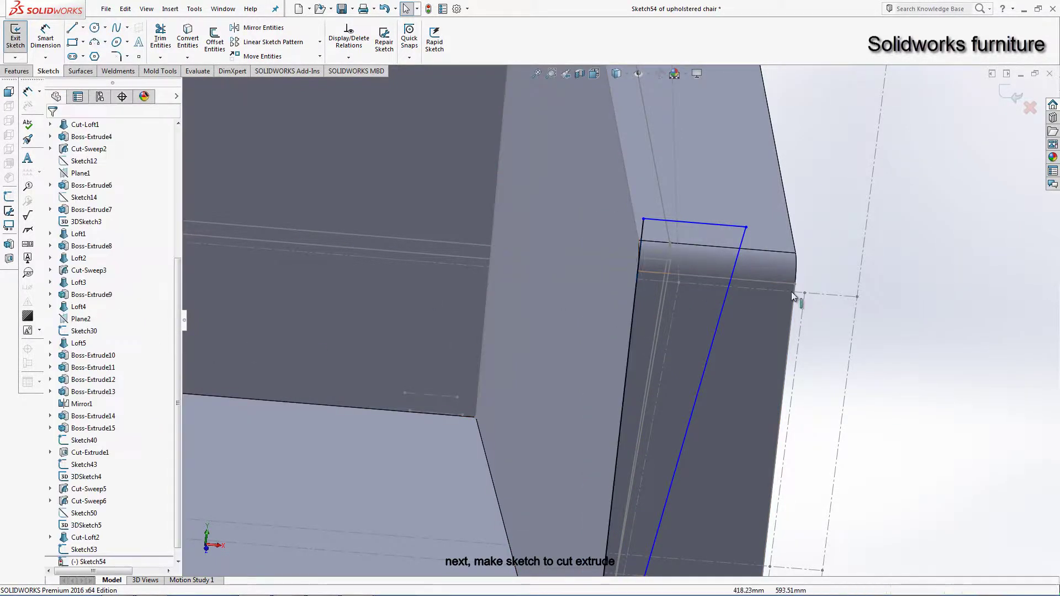
Step: Make the outline's top line coincident with the 3D sketch point at the armrest top
mouse_move(674, 296)
middle_down()
mouse_move(718, 279)
mouse_move(704, 265)
mouse_move(653, 262)
middle_up()
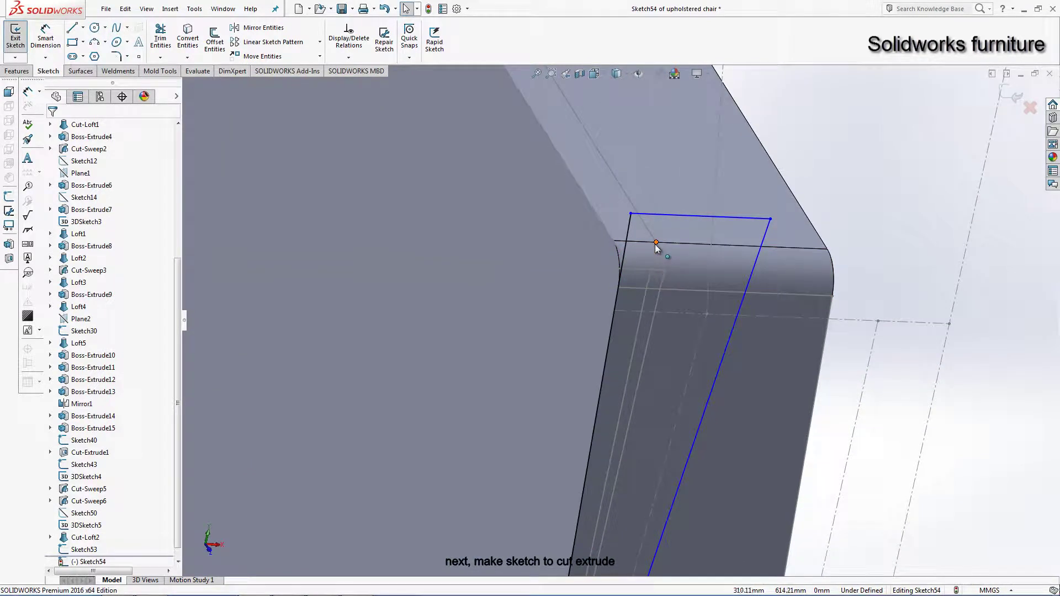
click(655, 244)
ctrl+click(752, 271)
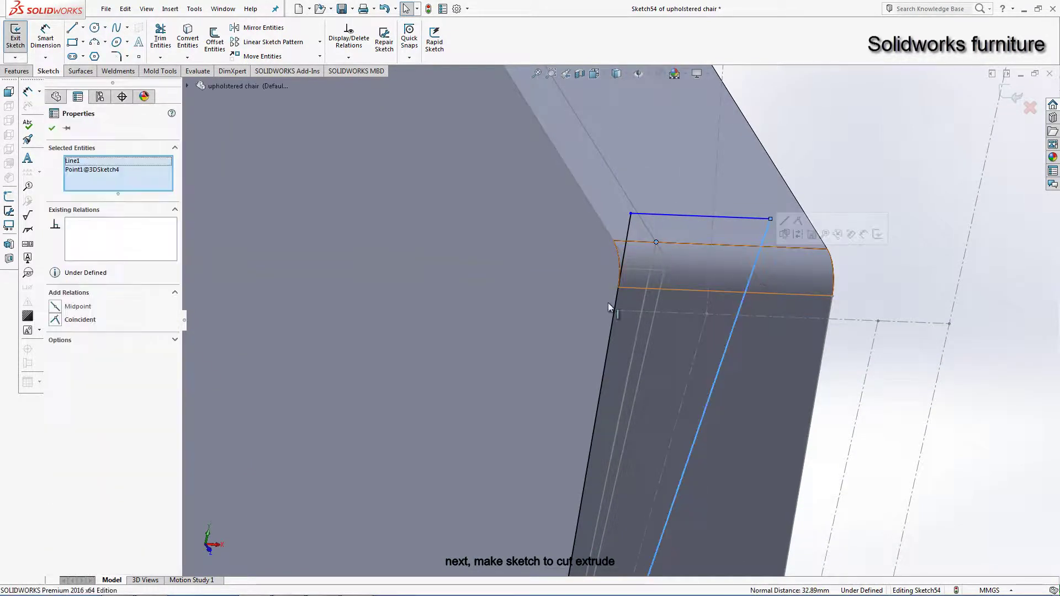
click(70, 320)
click(940, 216)
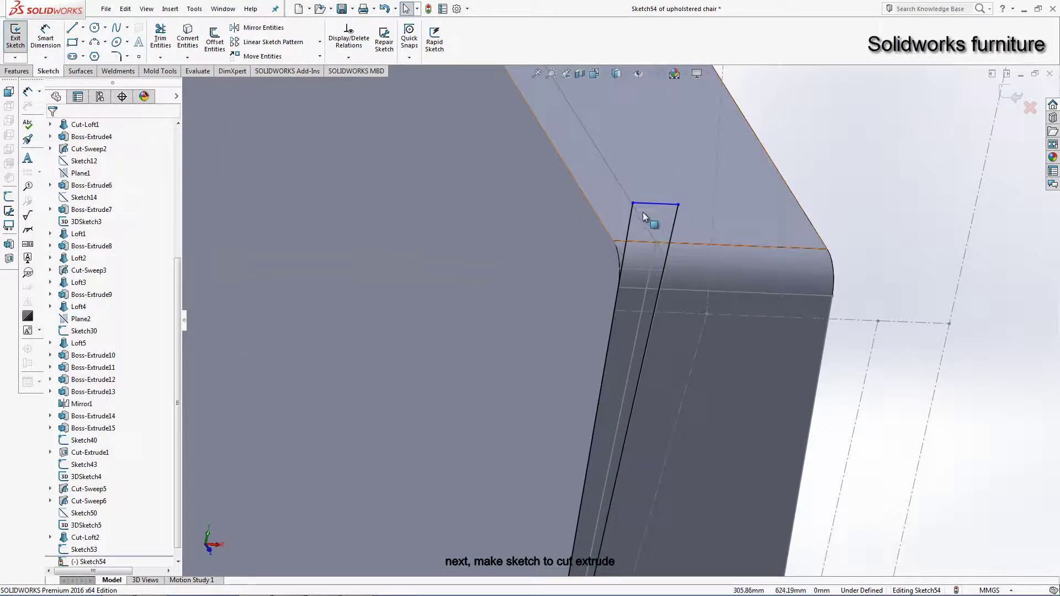
Step: Pin the outline's top corner onto the armrest's top edge and exit Sketch54
click(633, 203)
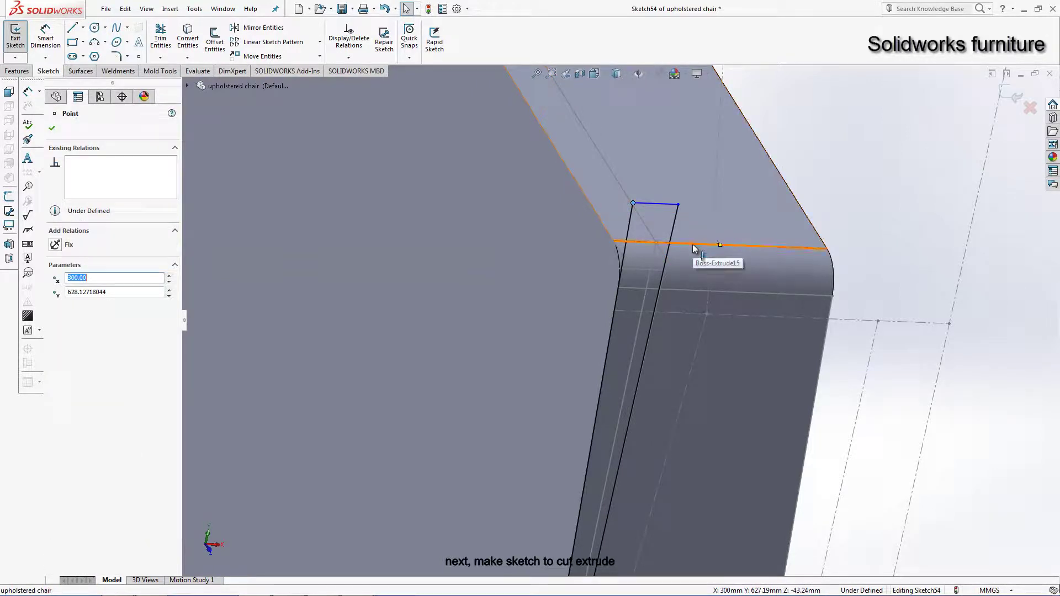
ctrl+click(718, 244)
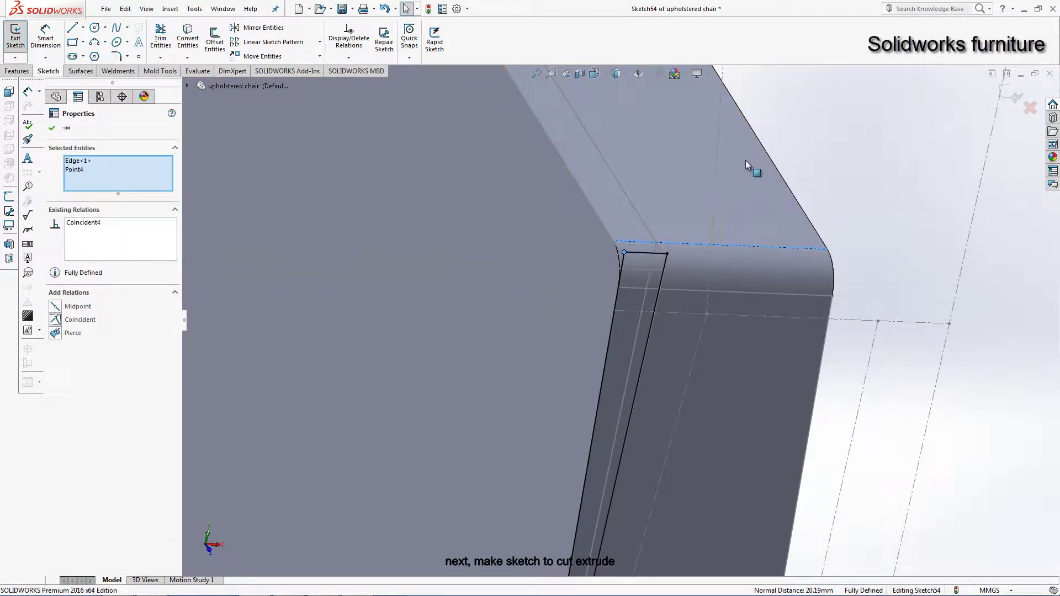
click(943, 304)
scroll(883, 315, up, 3)
scroll(811, 332, up, 3)
scroll(794, 336, up, 1)
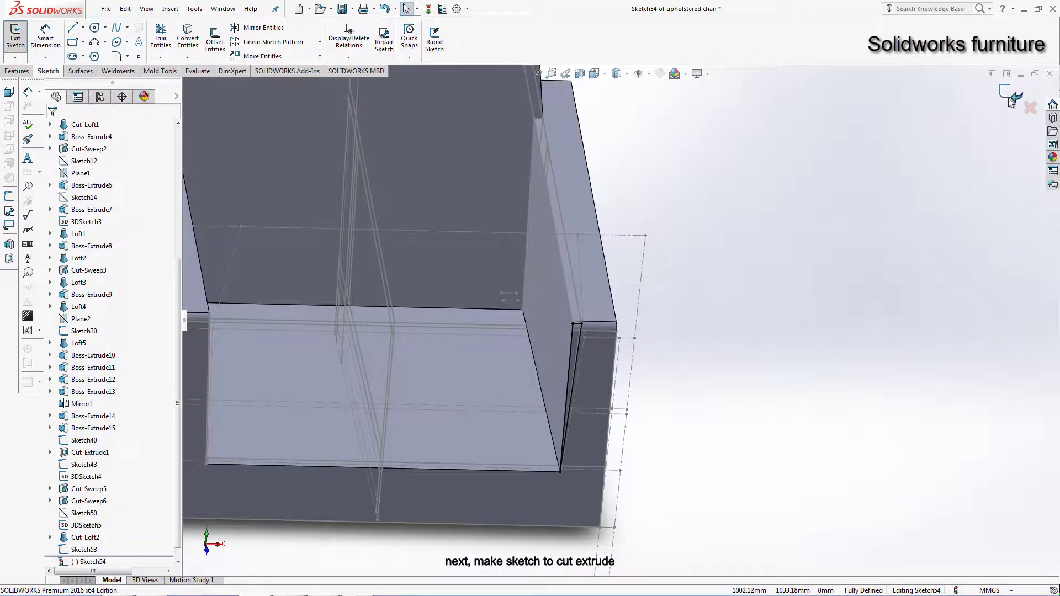
click(1010, 98)
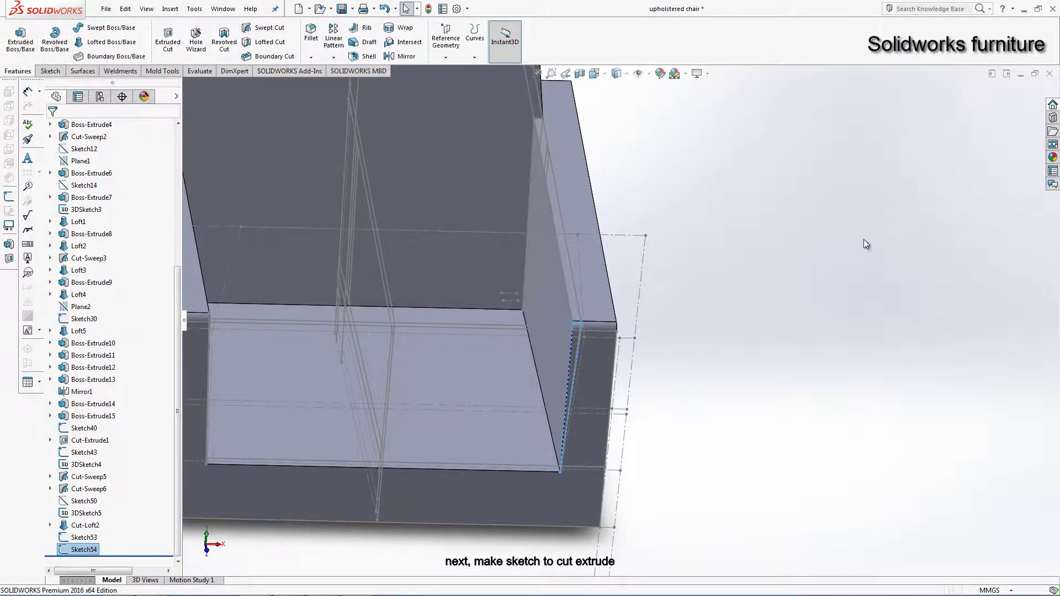
Step: Start a Cut-Loft with Sketch54 and Sketch53 as its two profiles
click(267, 50)
scroll(623, 360, down, 3)
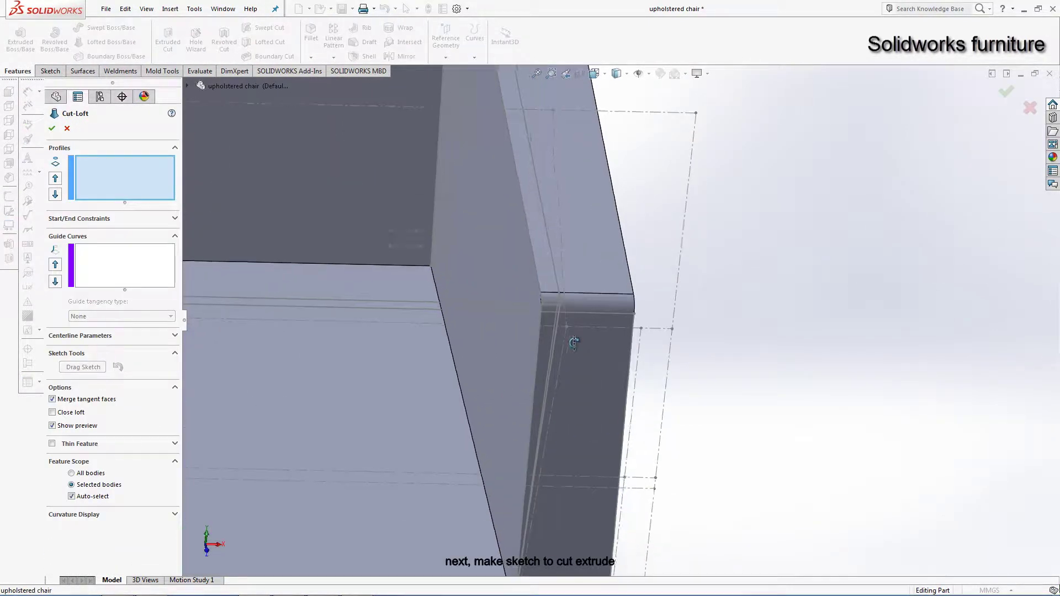
scroll(593, 369, down, 3)
scroll(532, 289, down, 3)
scroll(533, 289, down, 5)
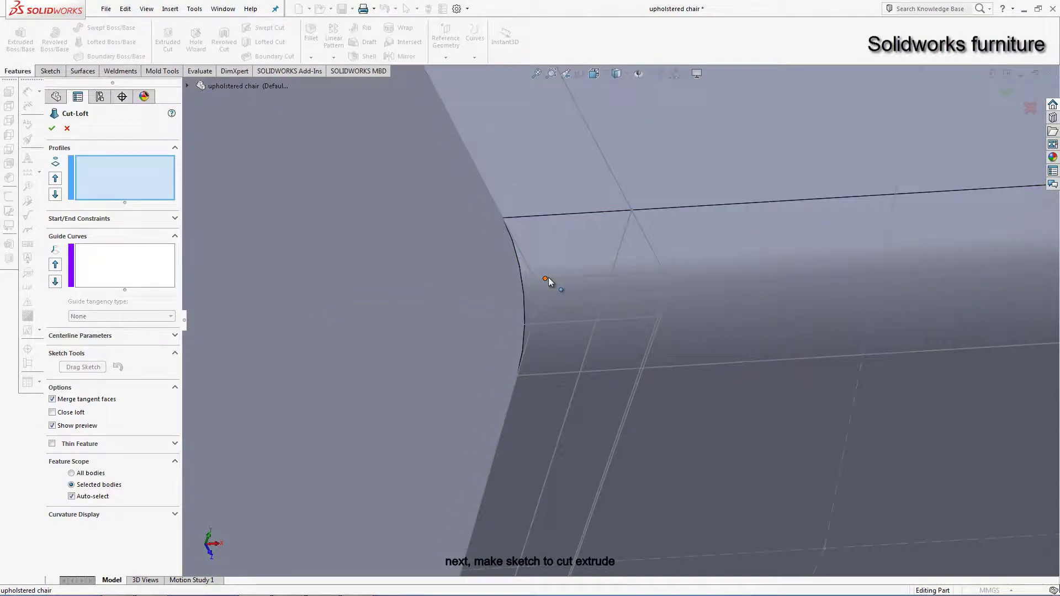
click(547, 278)
scroll(582, 310, up, 3)
scroll(581, 289, up, 3)
scroll(536, 158, up, 2)
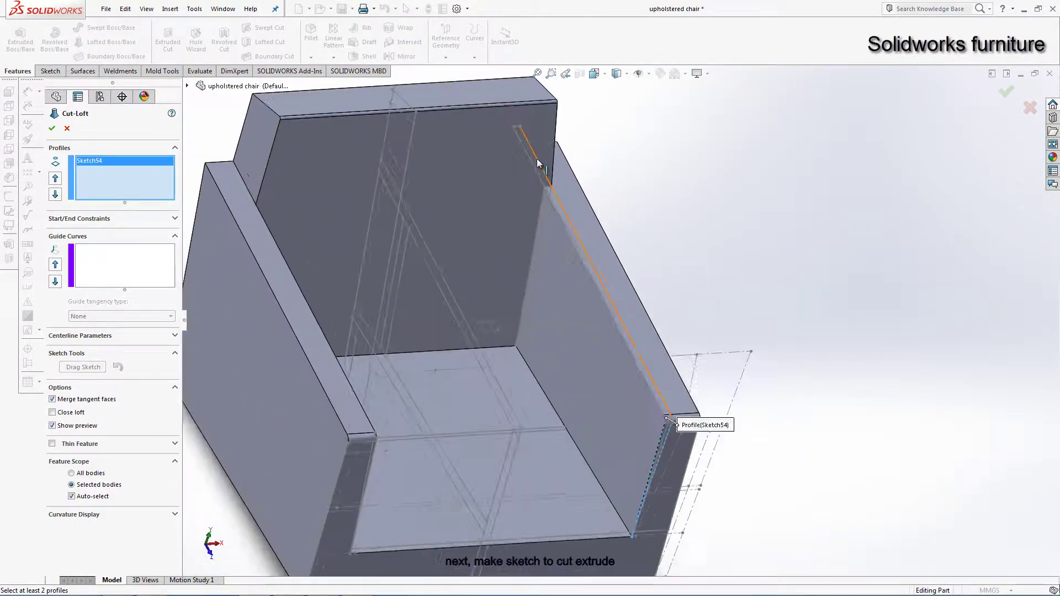
scroll(536, 157, down, 5)
scroll(573, 240, down, 2)
click(574, 241)
scroll(572, 243, up, 3)
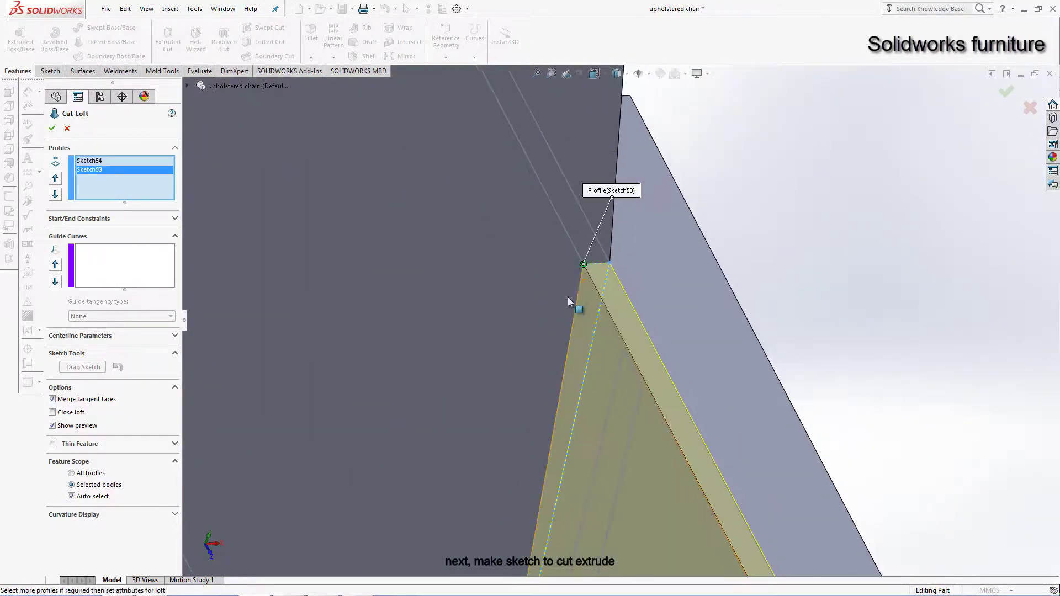
scroll(567, 297, up, 3)
Step: Set the cut-loft's Feature Scope to the chair body, creating Cut-Loft3
click(95, 495)
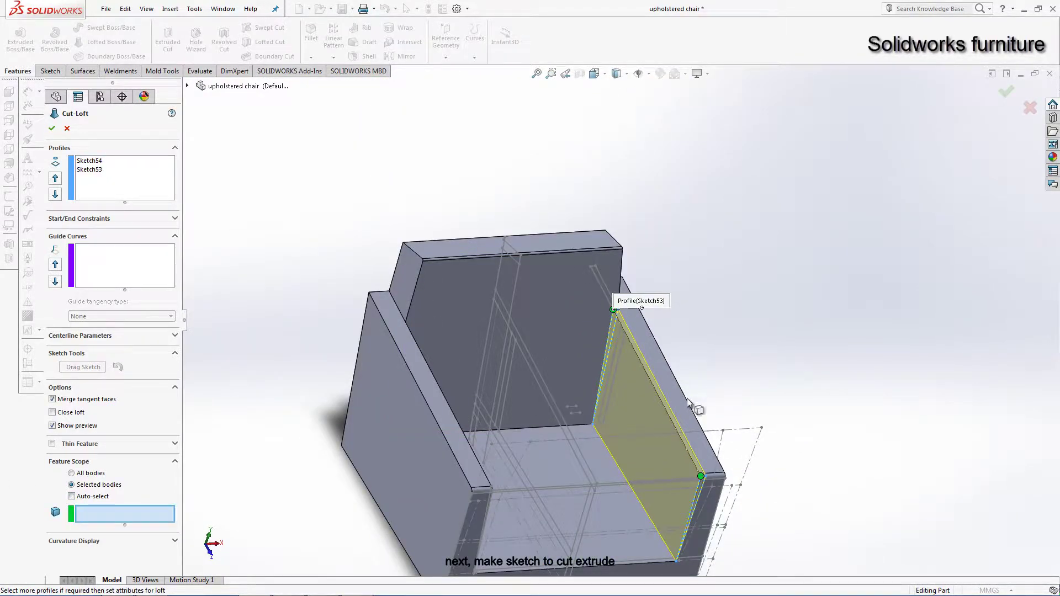
click(671, 409)
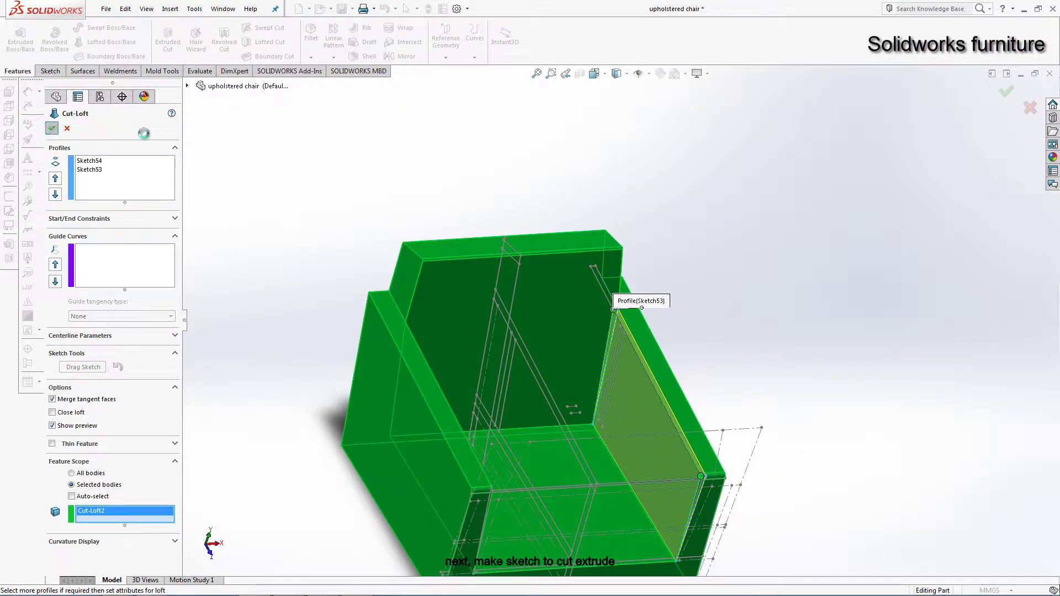
mouse_move(762, 201)
middle_down()
mouse_move(602, 353)
mouse_move(621, 482)
mouse_move(621, 456)
mouse_move(708, 467)
middle_up()
right_click(601, 352)
Step: Hide the Sketch2 and Sketch43 construction sketches around the chair
right_click(698, 466)
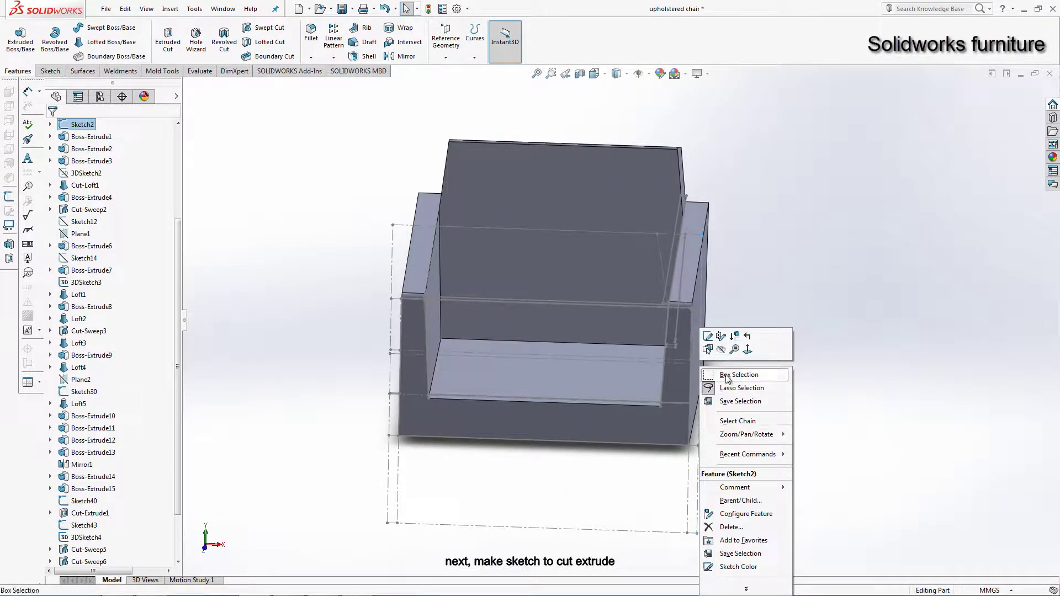
click(729, 353)
right_click(628, 303)
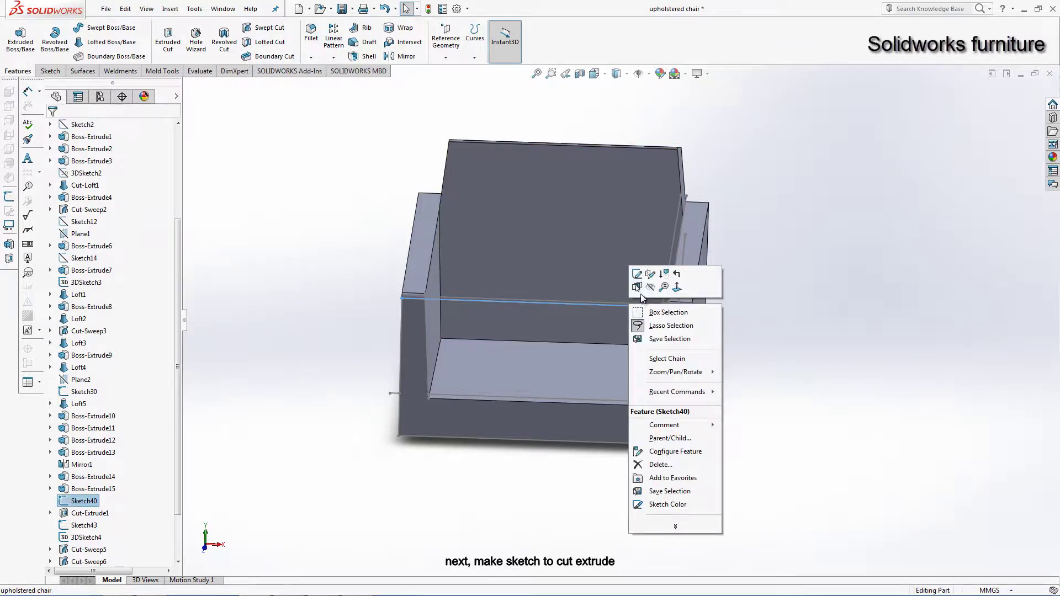
key(Escape)
middle_drag(635, 307, 685, 214)
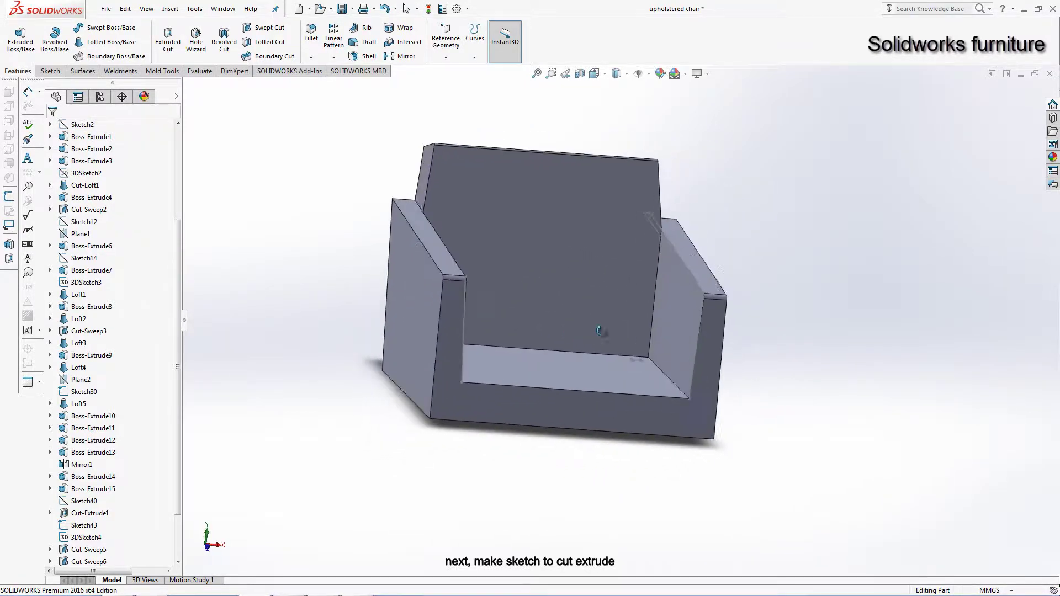
scroll(687, 185, down, 3)
right_click(694, 160)
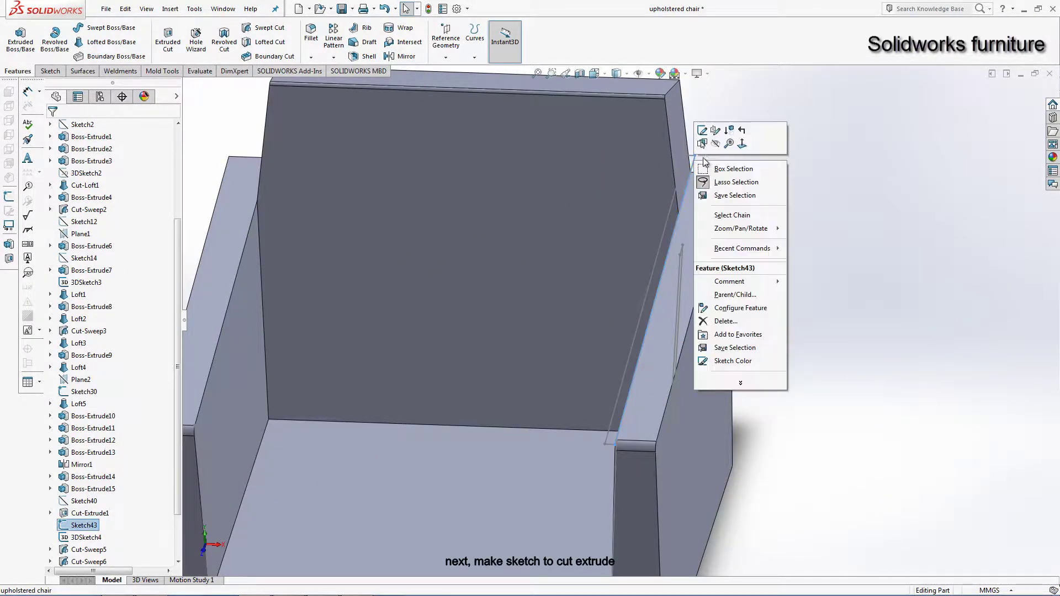
click(717, 150)
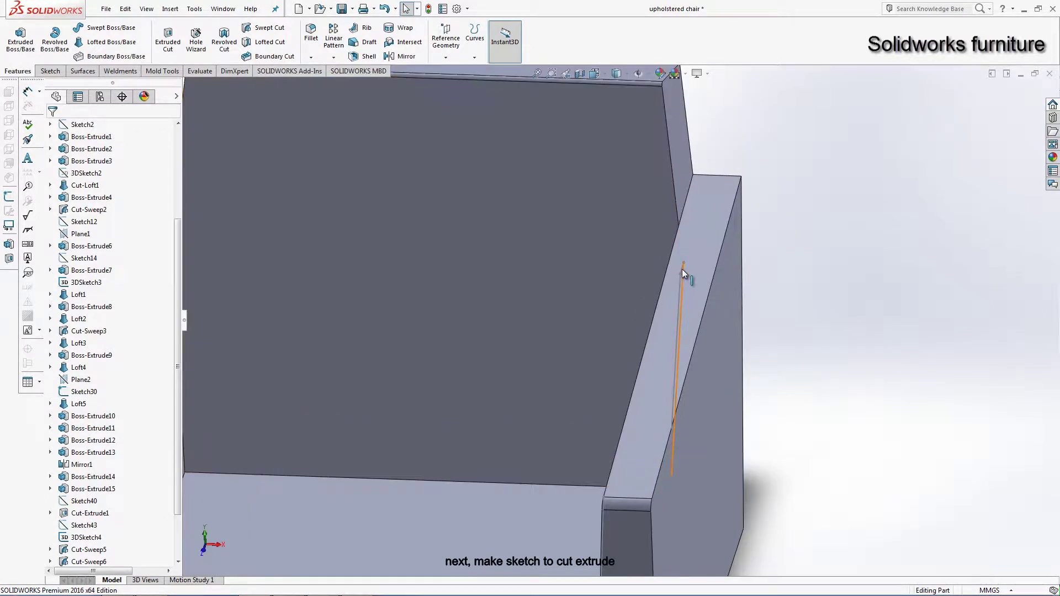
right_click(681, 270)
Step: Inspect the rounded edge at the backrest corner and its radius
mouse_move(681, 265)
middle_down()
mouse_move(678, 169)
mouse_move(572, 39)
middle_up()
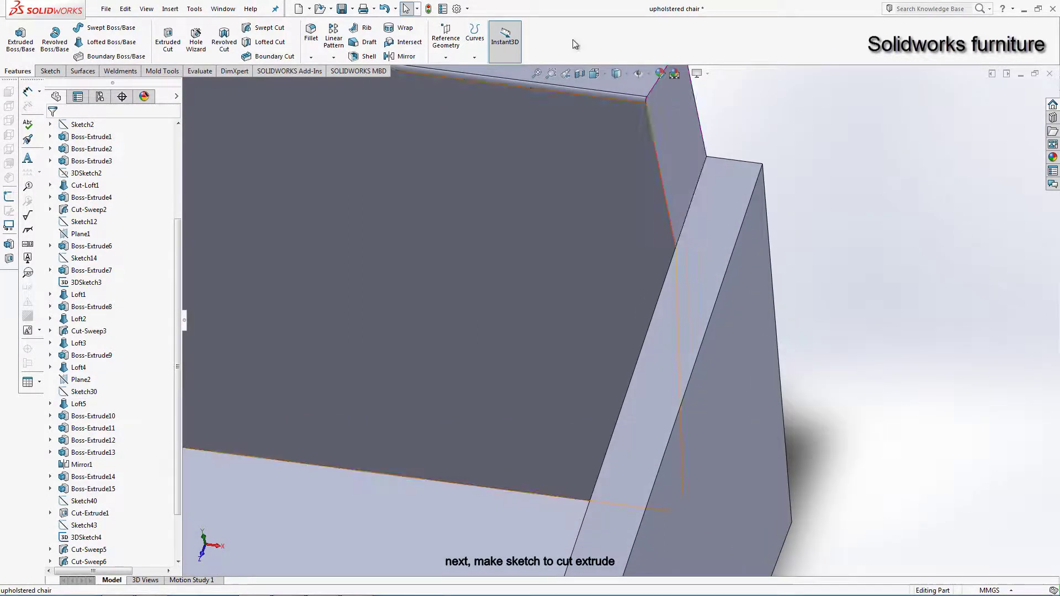
scroll(571, 39, down, 4)
scroll(584, 180, down, 3)
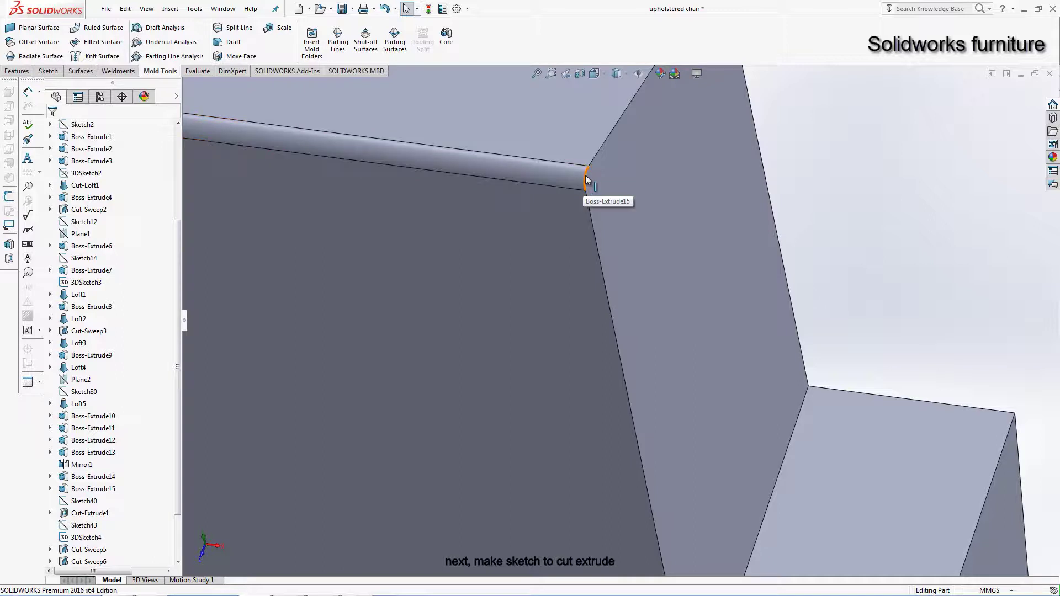
click(585, 176)
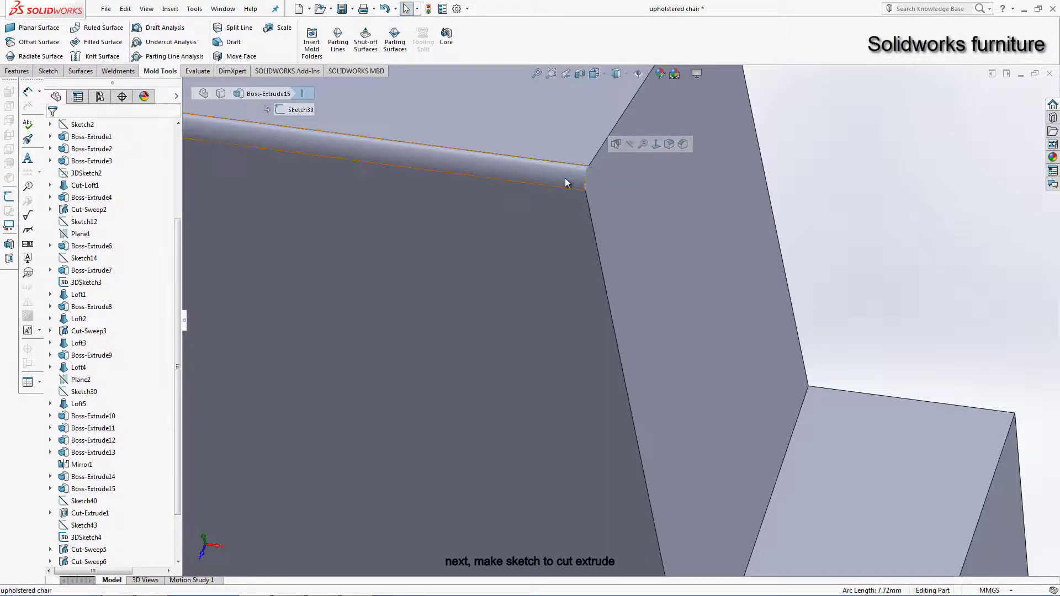
click(565, 178)
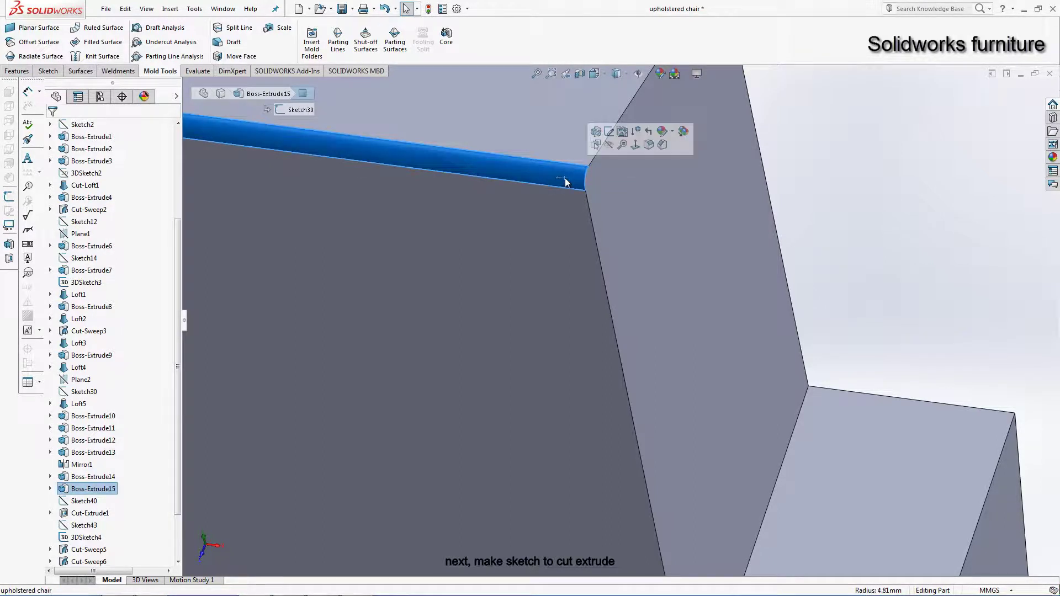
Step: Expand Boss-Extrude15 and show its Sketch39 across the backrest
click(51, 489)
click(79, 505)
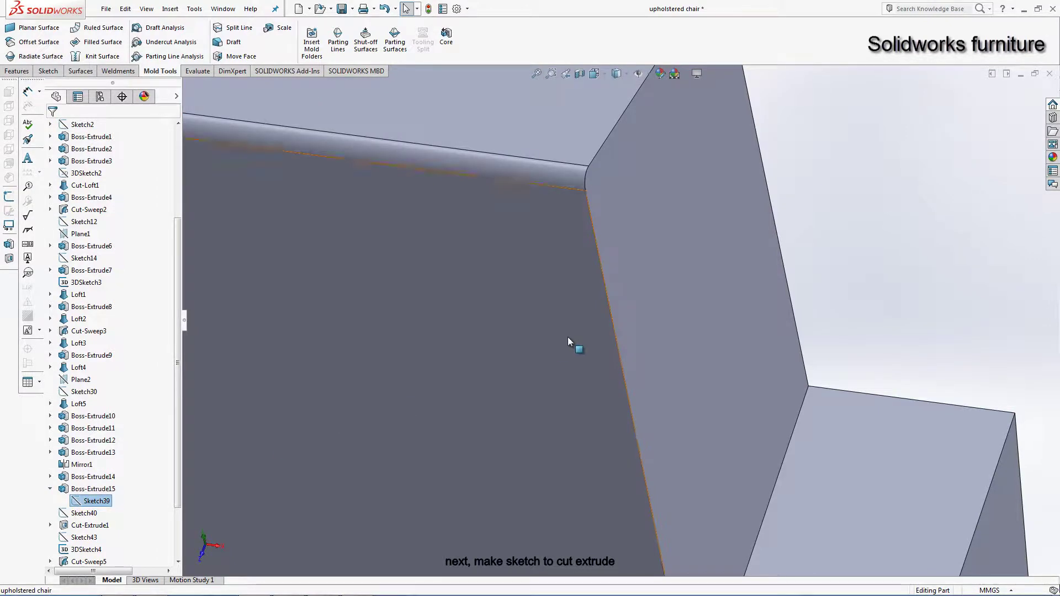
middle_drag(567, 336, 461, 306)
scroll(460, 306, down, 10)
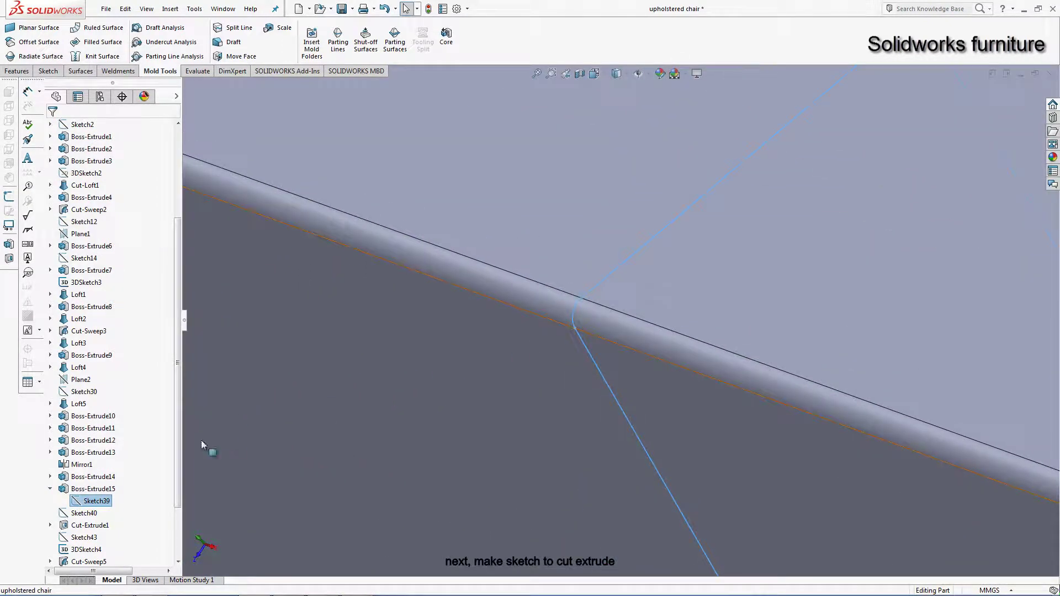
right_click(91, 501)
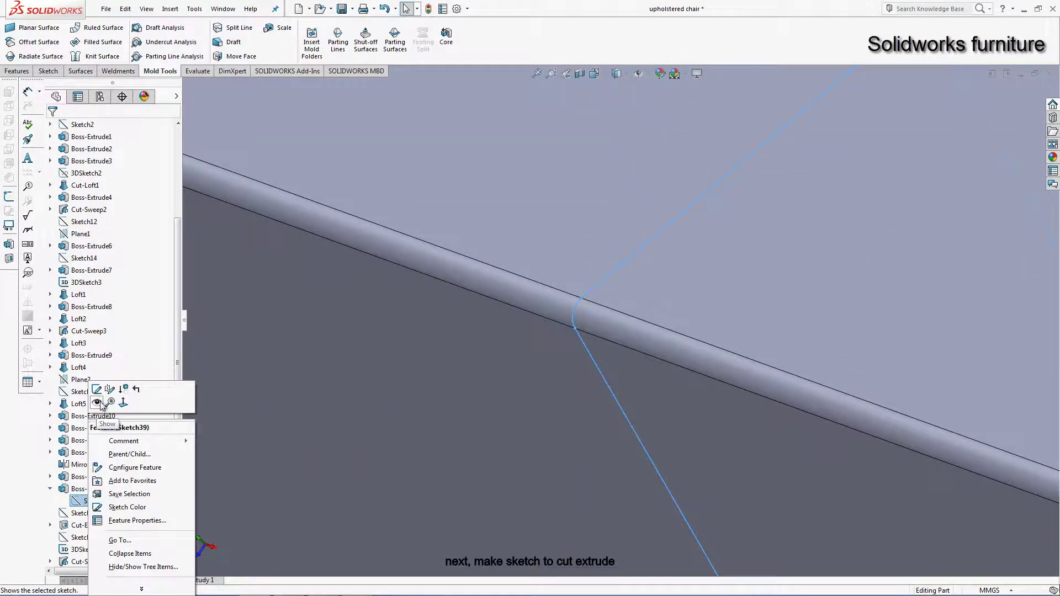
click(98, 402)
click(578, 314)
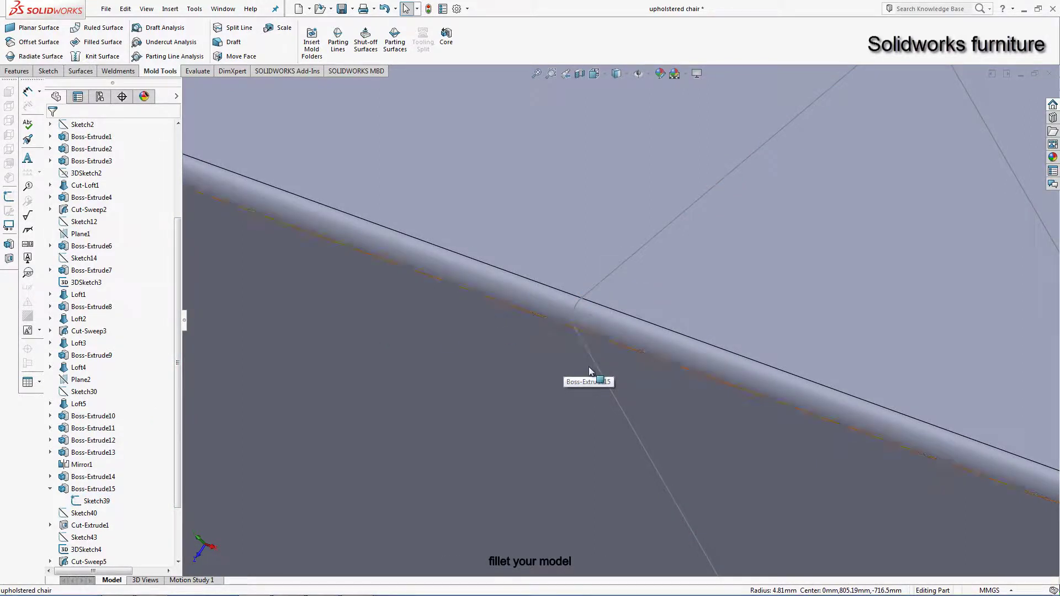
scroll(530, 364, up, 10)
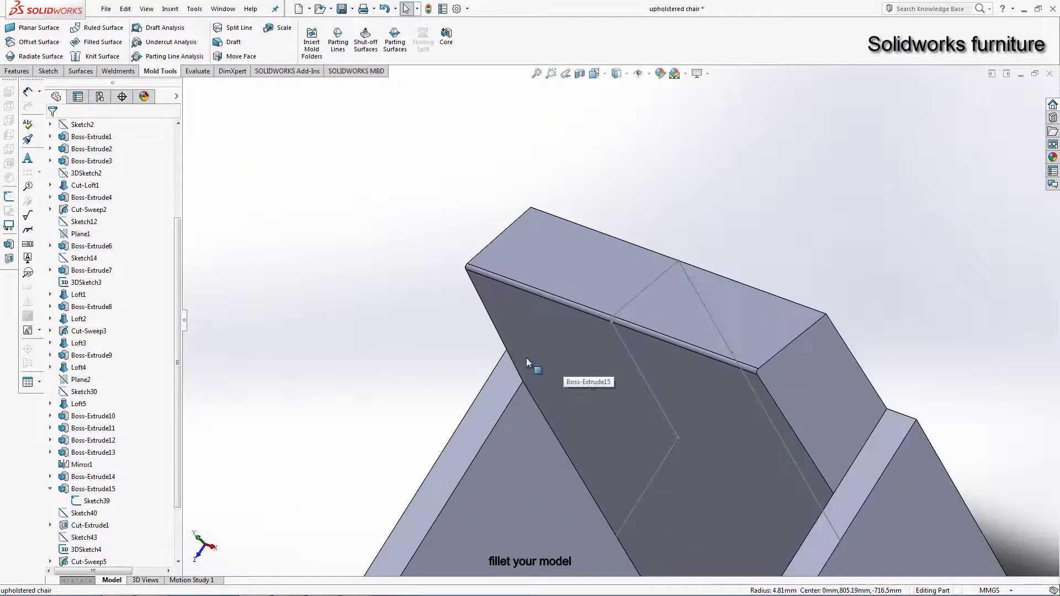
Step: Fillet the backrest corner and top edges with a 5 mm radius
click(14, 74)
click(312, 33)
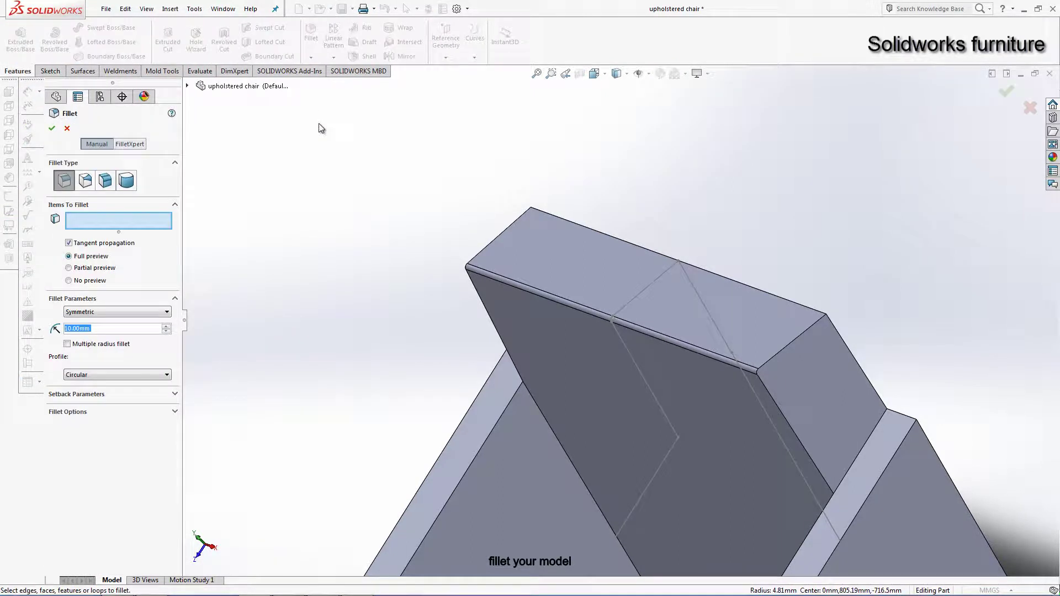
text(5)
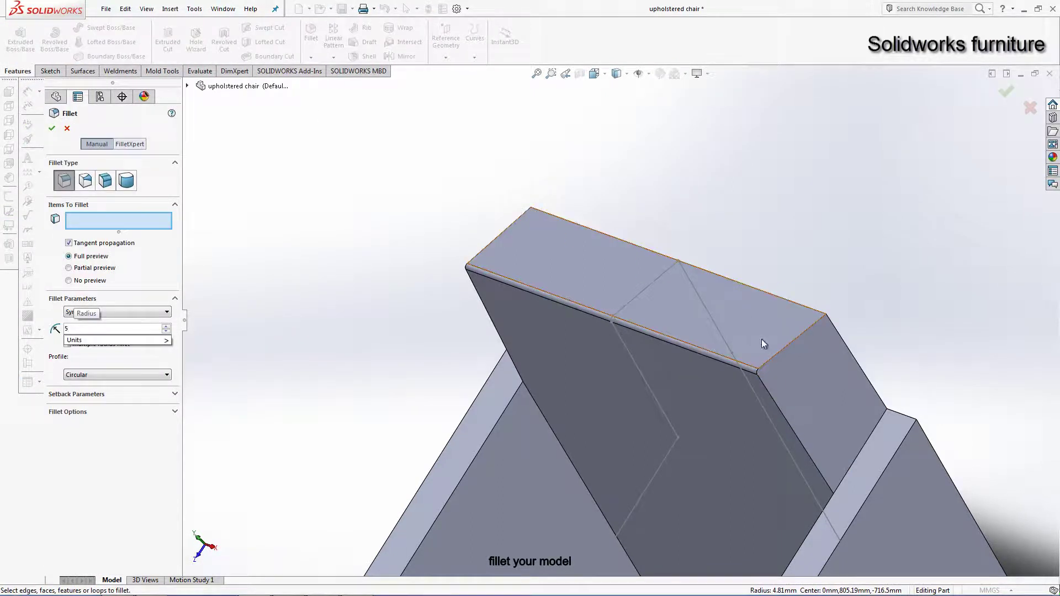
click(773, 362)
scroll(778, 370, down, 3)
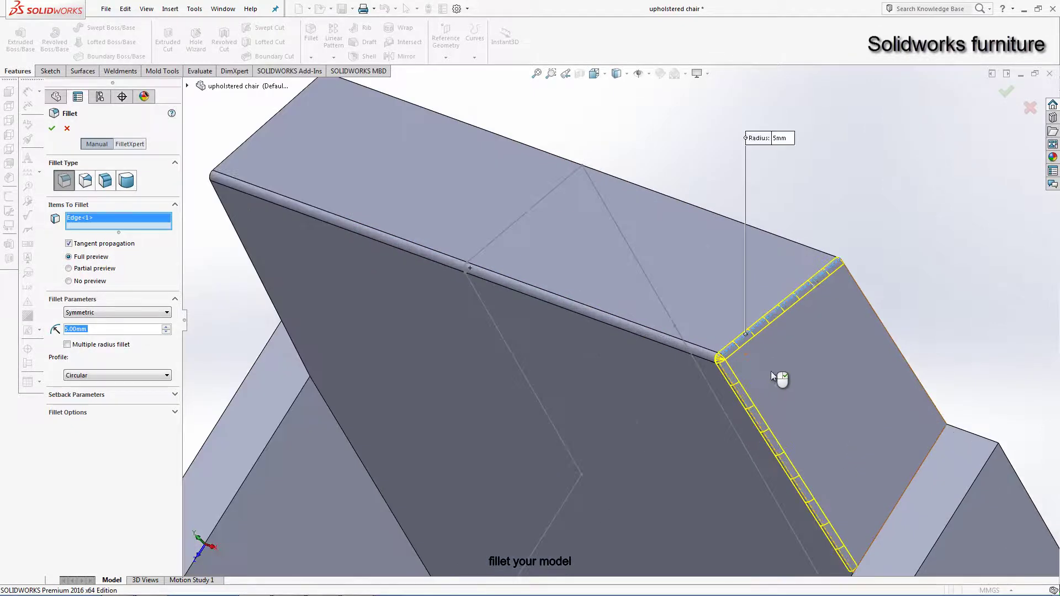
click(828, 256)
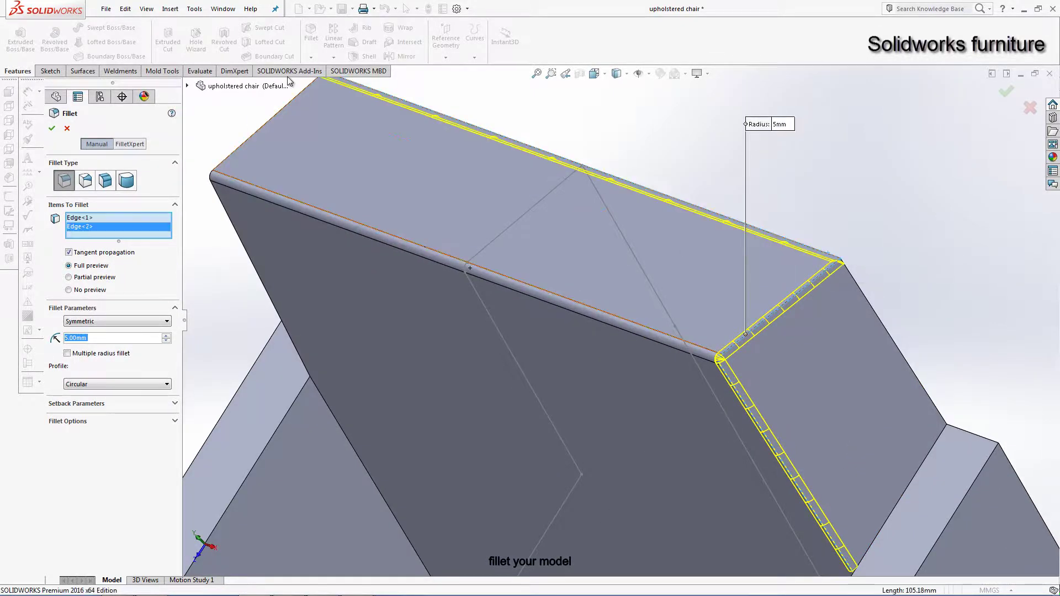
click(285, 112)
scroll(320, 237, up, 3)
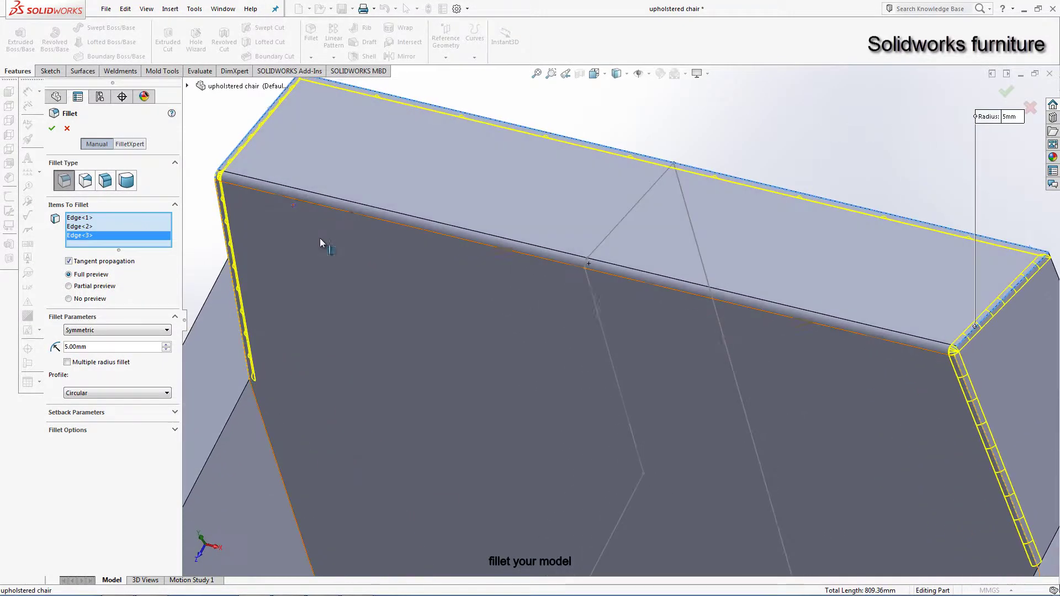
scroll(651, 343, up, 2)
mouse_move(650, 343)
middle_down()
mouse_move(546, 381)
mouse_move(645, 366)
middle_up()
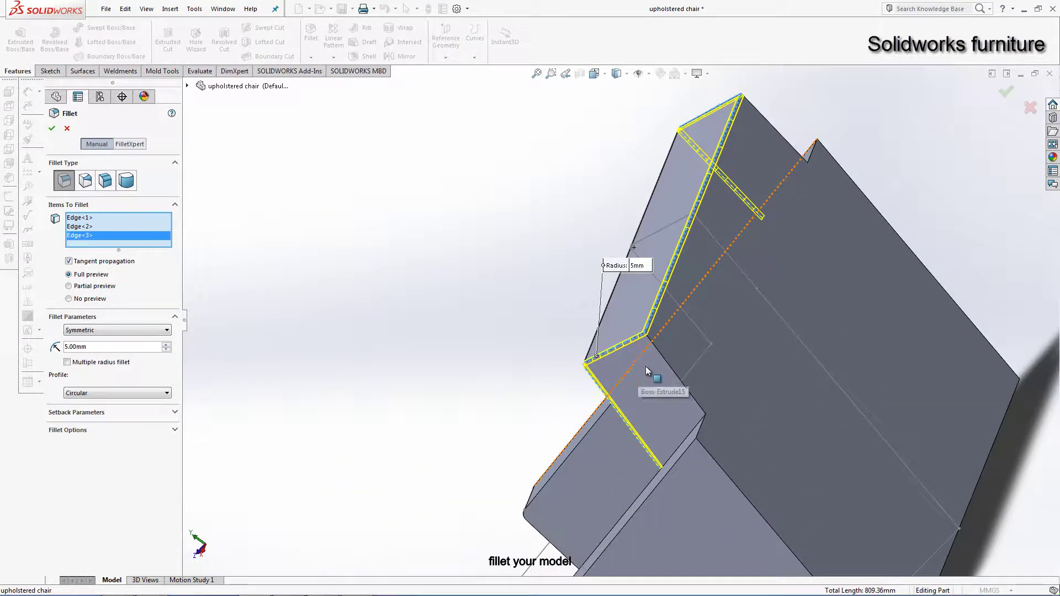
click(663, 367)
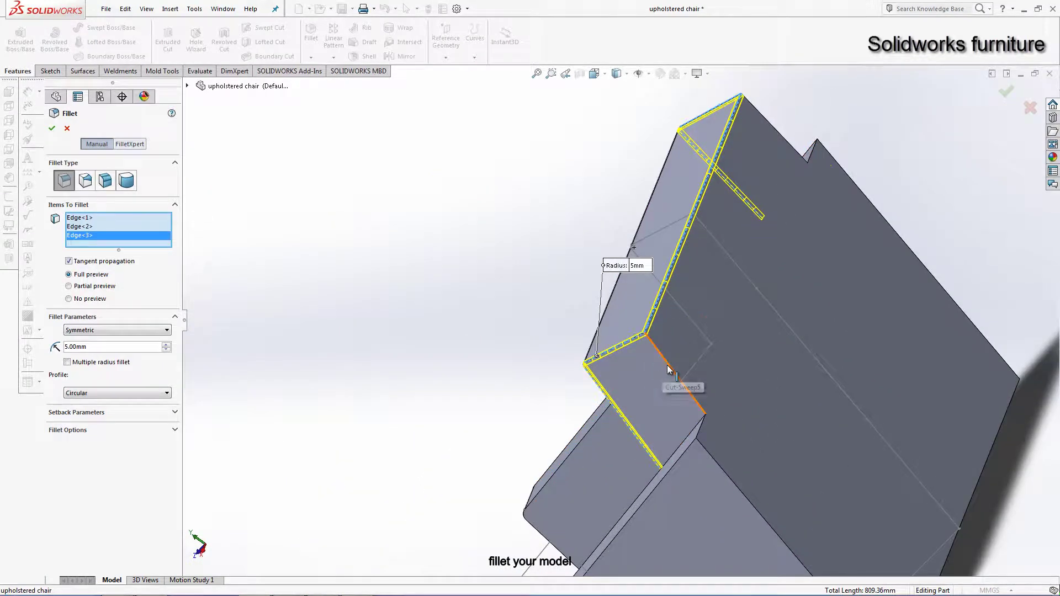
click(771, 125)
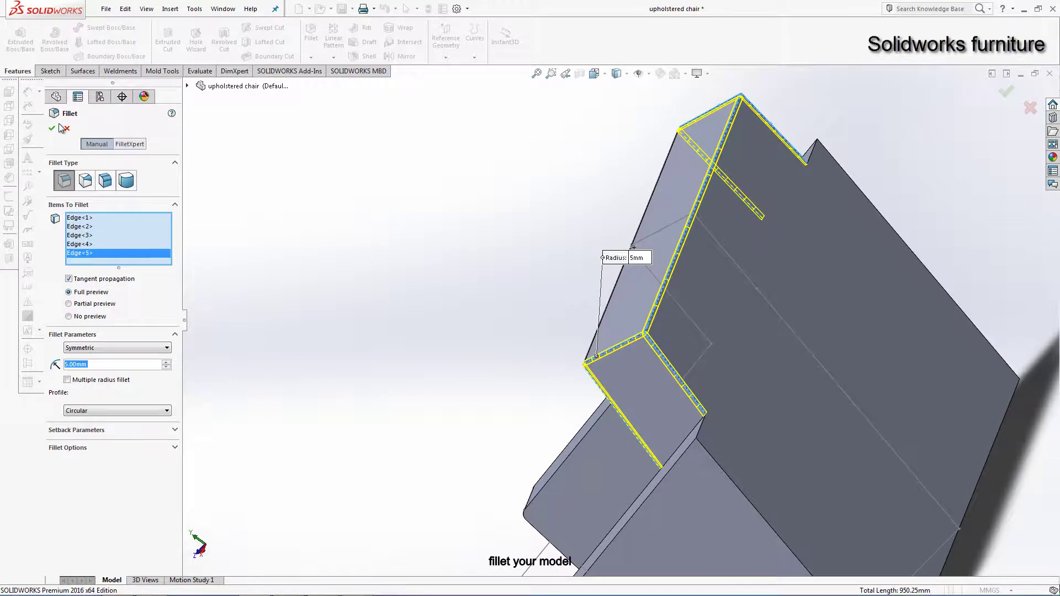
Step: In a new 5 mm fillet, select the right arm's vertical and inner edges
click(311, 39)
scroll(508, 289, up, 5)
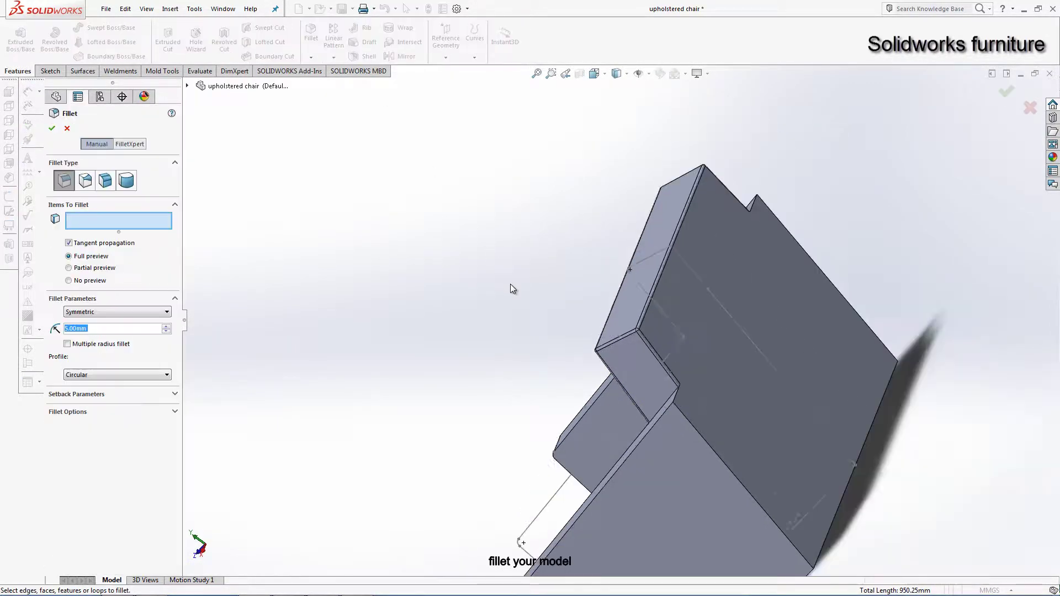
mouse_move(508, 289)
middle_down()
mouse_move(607, 359)
mouse_move(731, 393)
middle_up()
scroll(732, 392, down, 5)
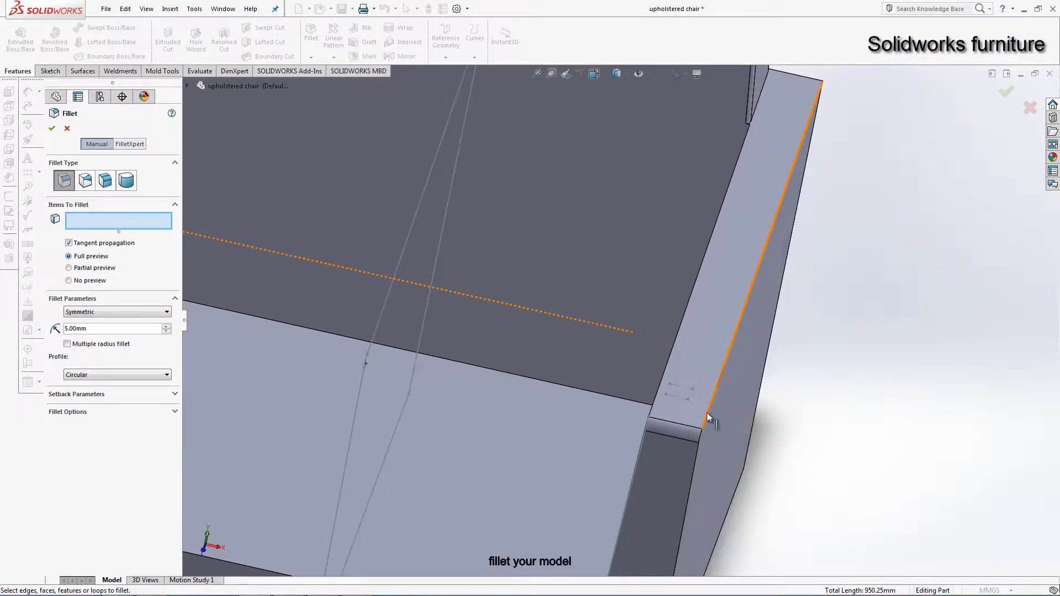
click(706, 413)
click(660, 388)
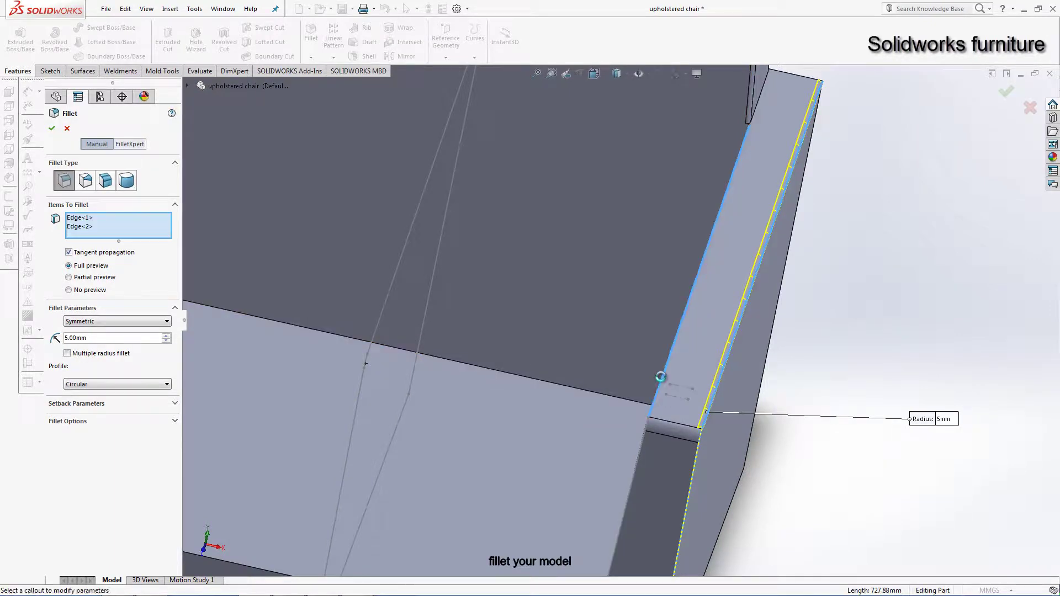
click(642, 448)
scroll(651, 442, down, 2)
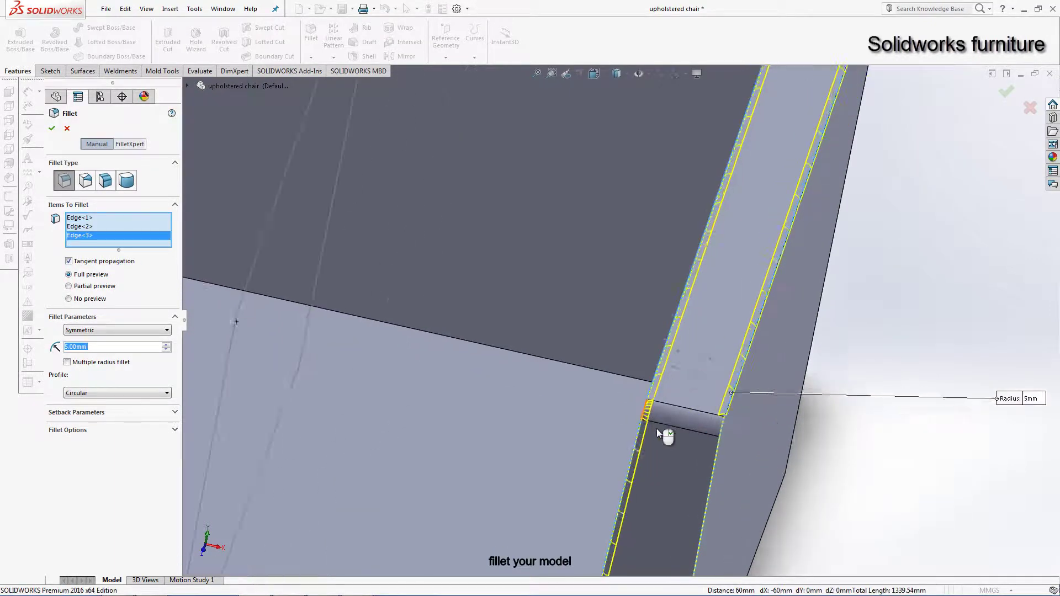
click(727, 457)
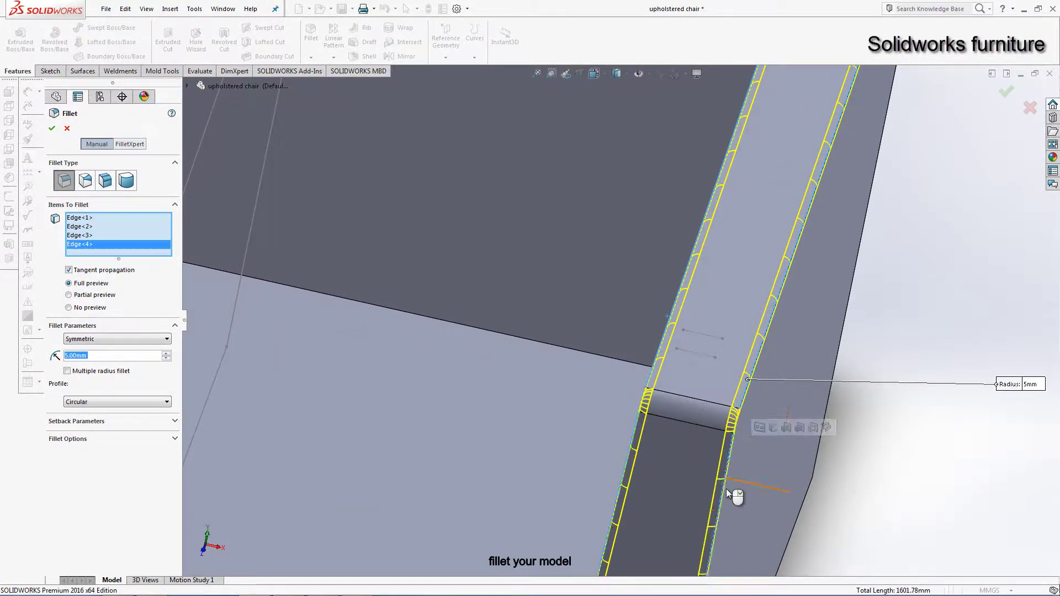
Step: Add the seat front edge and the left arm's inner, top and front edges
scroll(726, 489, up, 5)
click(518, 432)
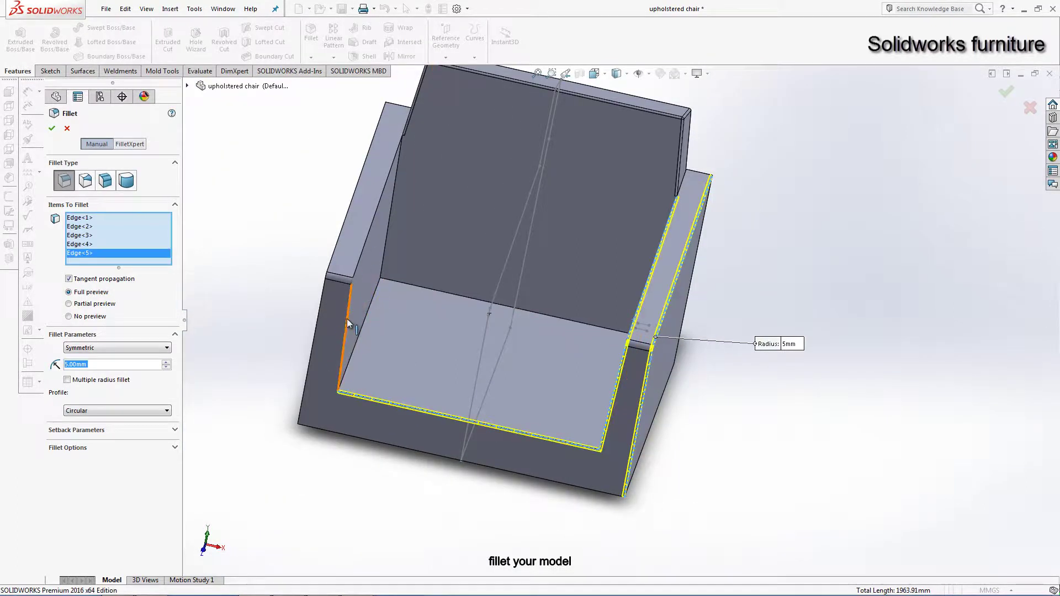
click(356, 279)
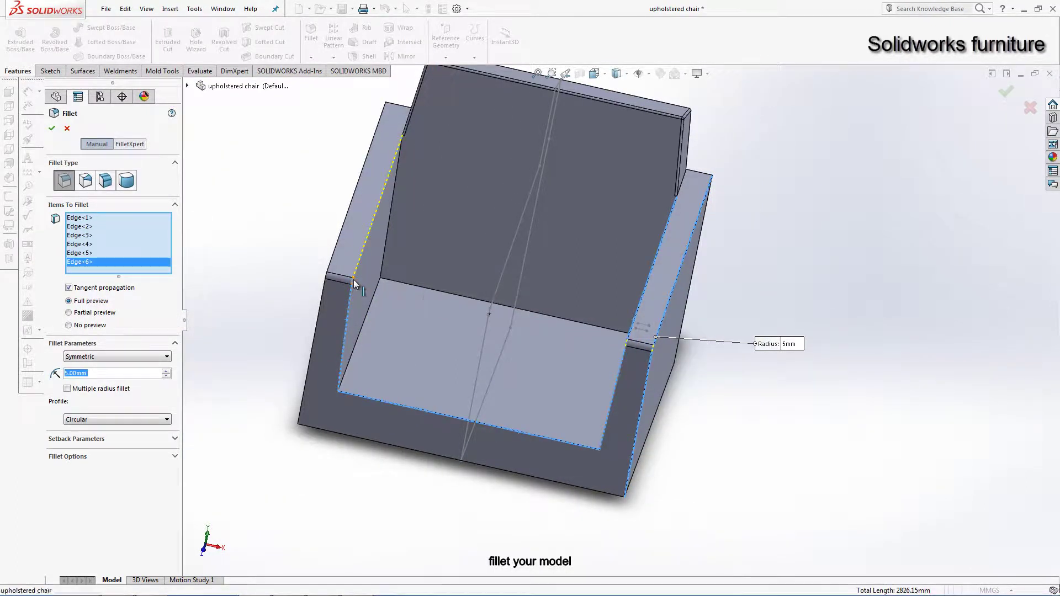
click(356, 248)
middle_drag(353, 247, 357, 186)
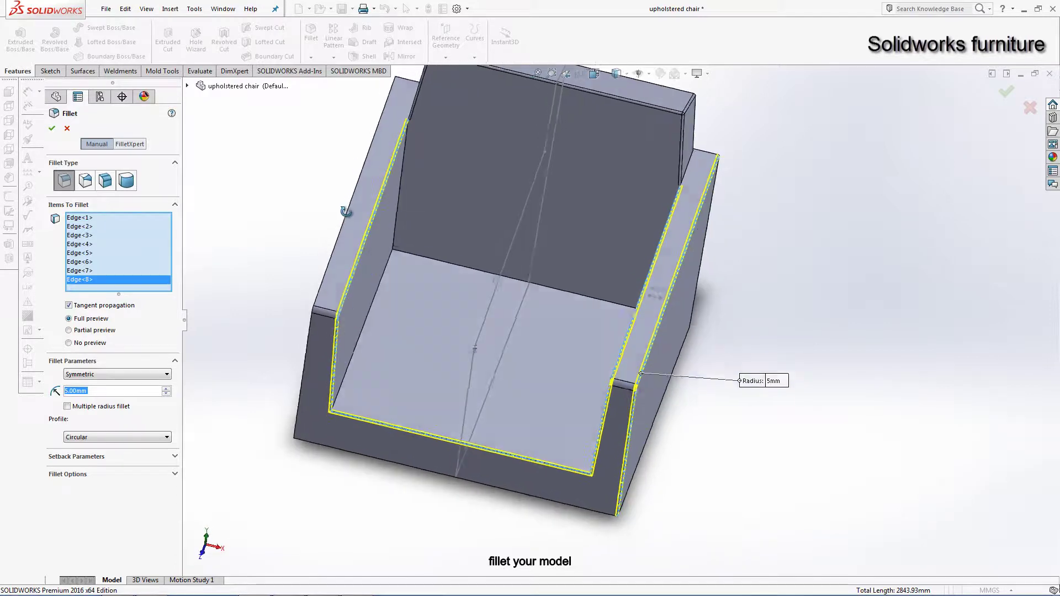
click(353, 194)
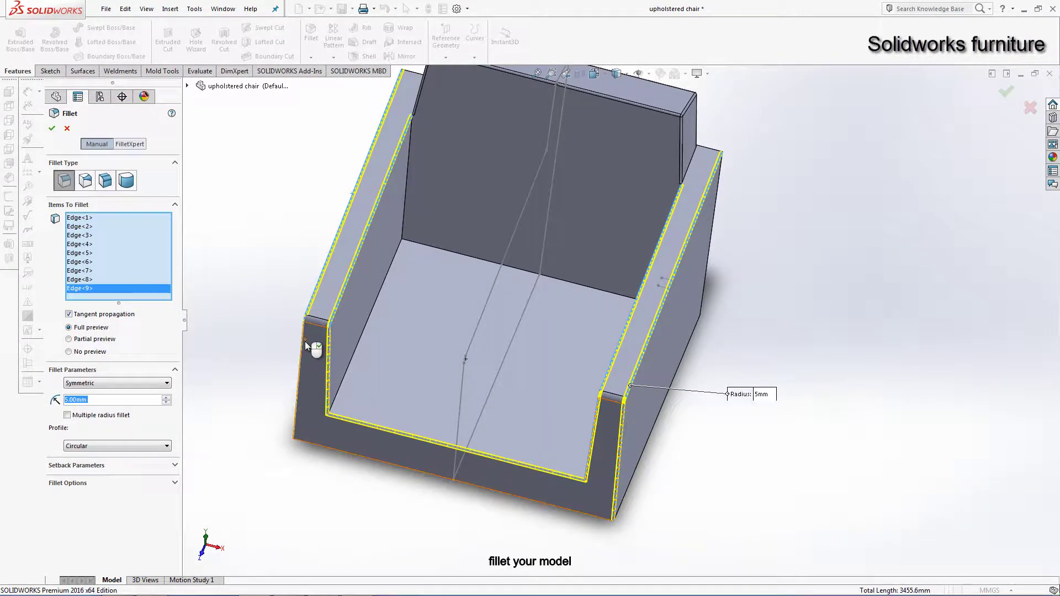
click(307, 340)
mouse_move(343, 397)
middle_down()
mouse_move(335, 317)
mouse_move(547, 308)
mouse_move(498, 378)
mouse_move(567, 302)
middle_up()
scroll(459, 330, down, 5)
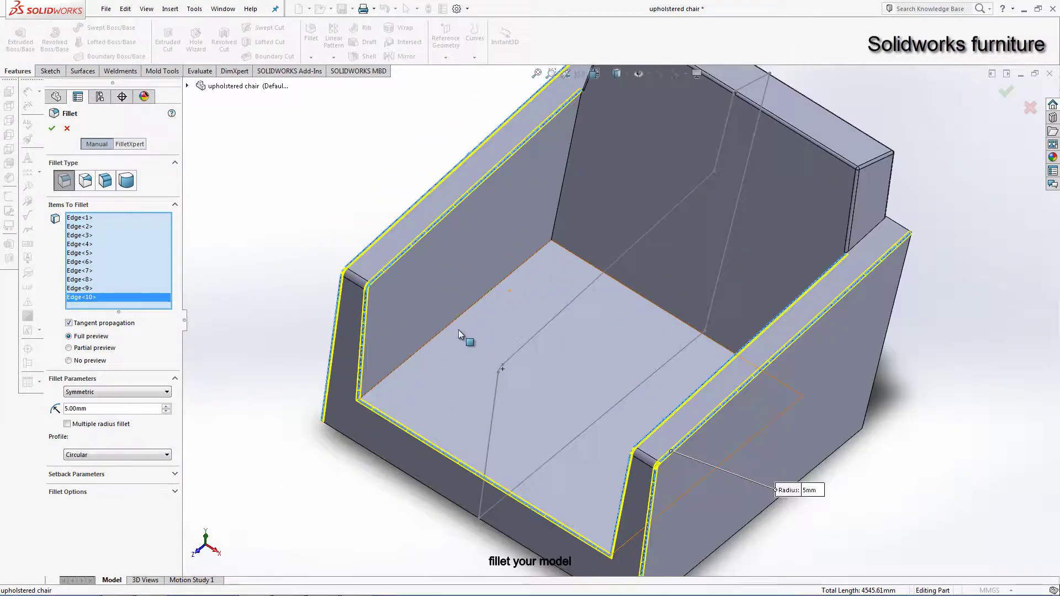
click(436, 336)
Step: Add the upper and lower seat edges, seat-backrest junction and vertical back edges
middle_drag(657, 379, 716, 435)
click(746, 478)
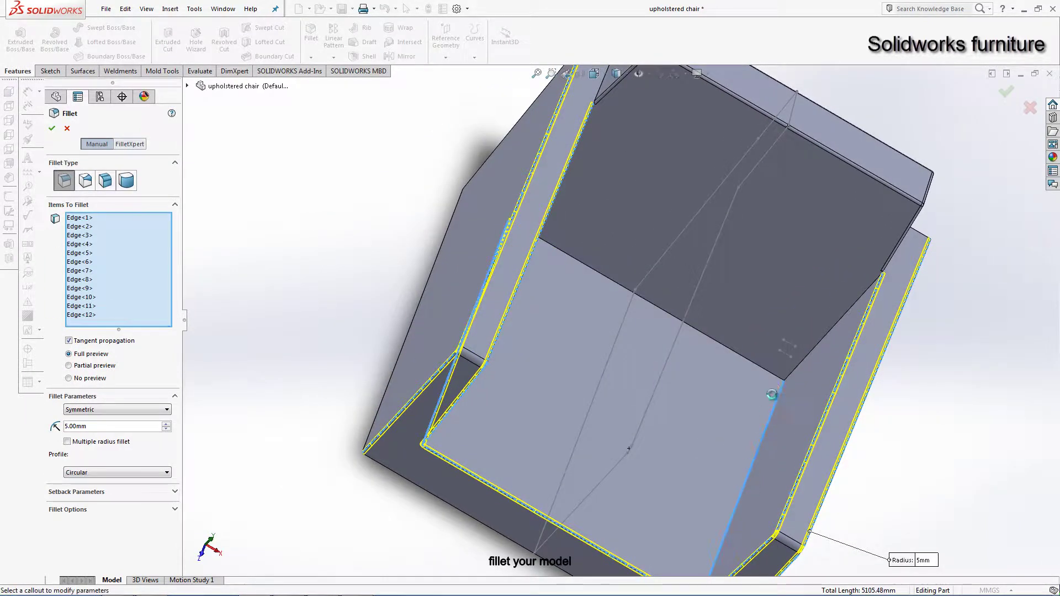
click(803, 371)
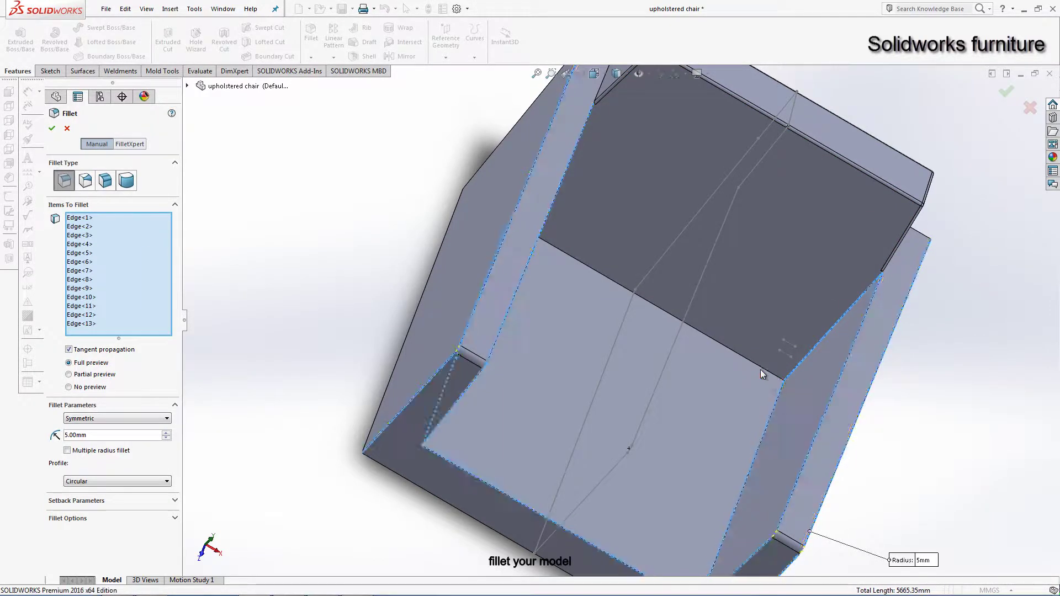
click(607, 312)
middle_drag(606, 312, 504, 213)
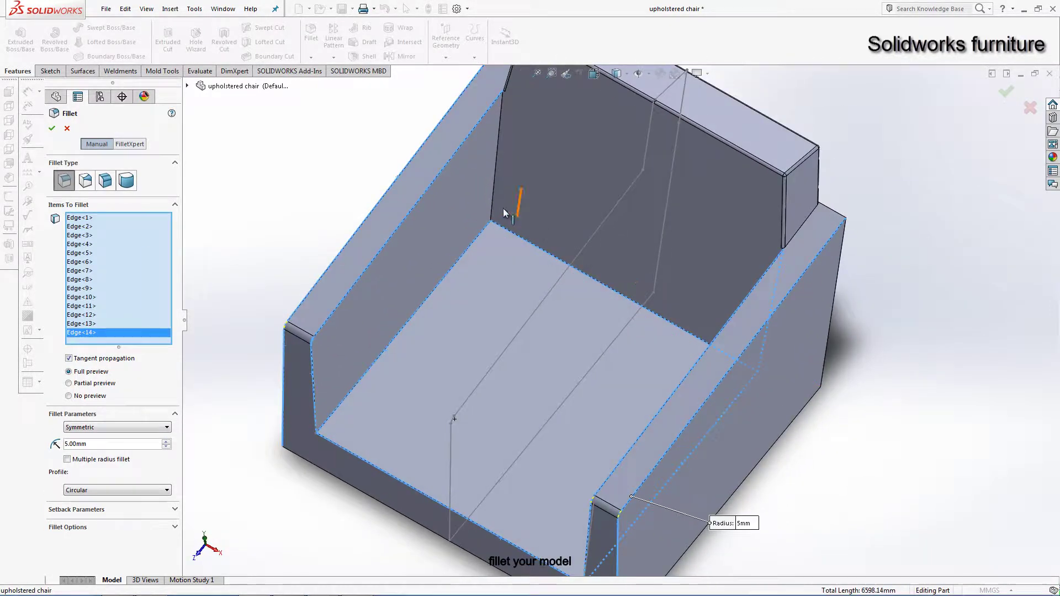
click(494, 193)
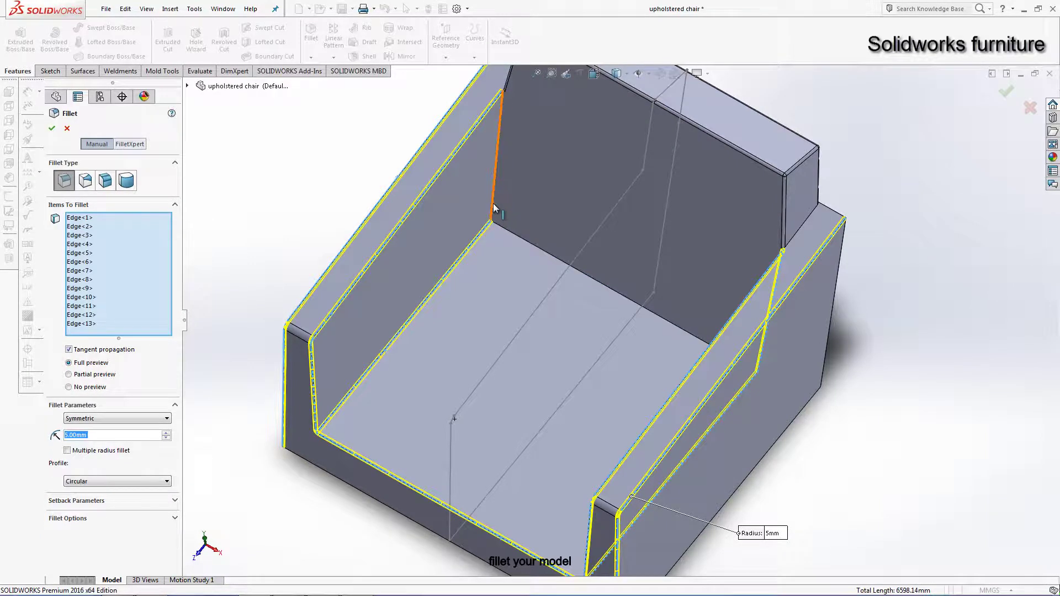
click(493, 204)
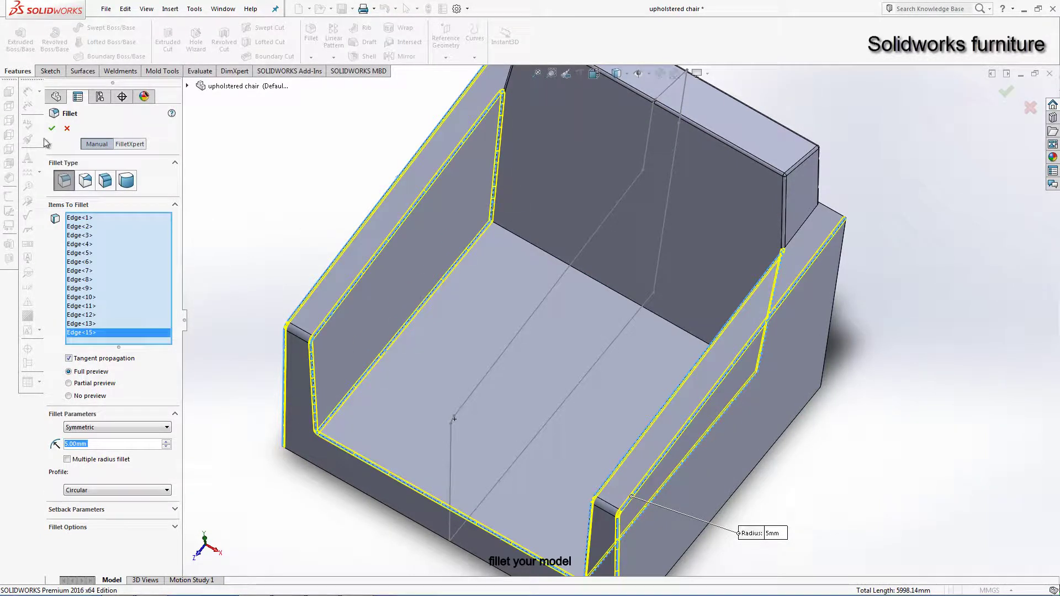
Step: Apply the 5 mm fillet and begin another on the seat-back edge
key(Return)
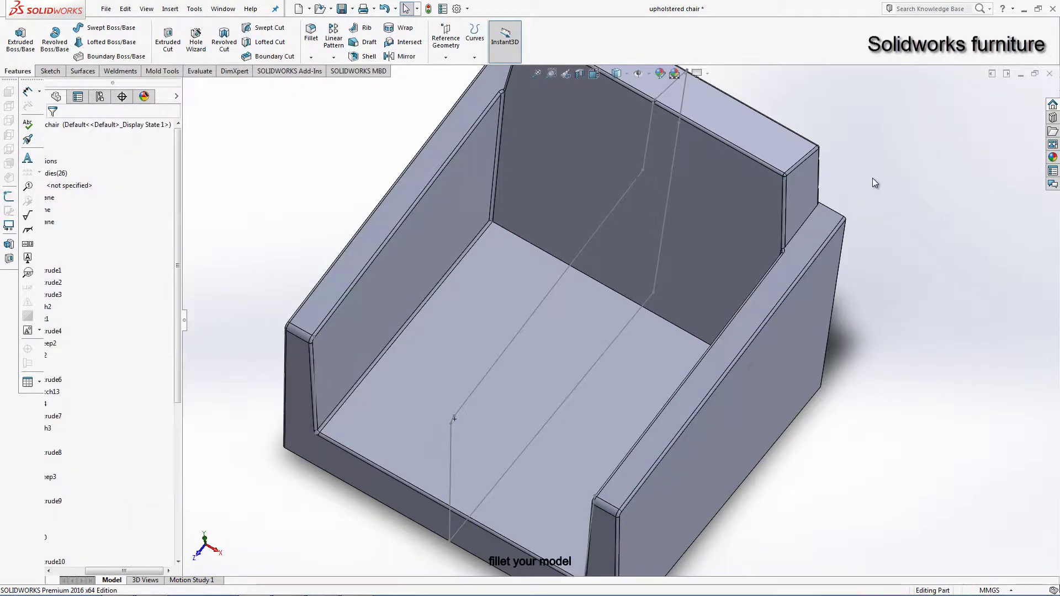
click(304, 34)
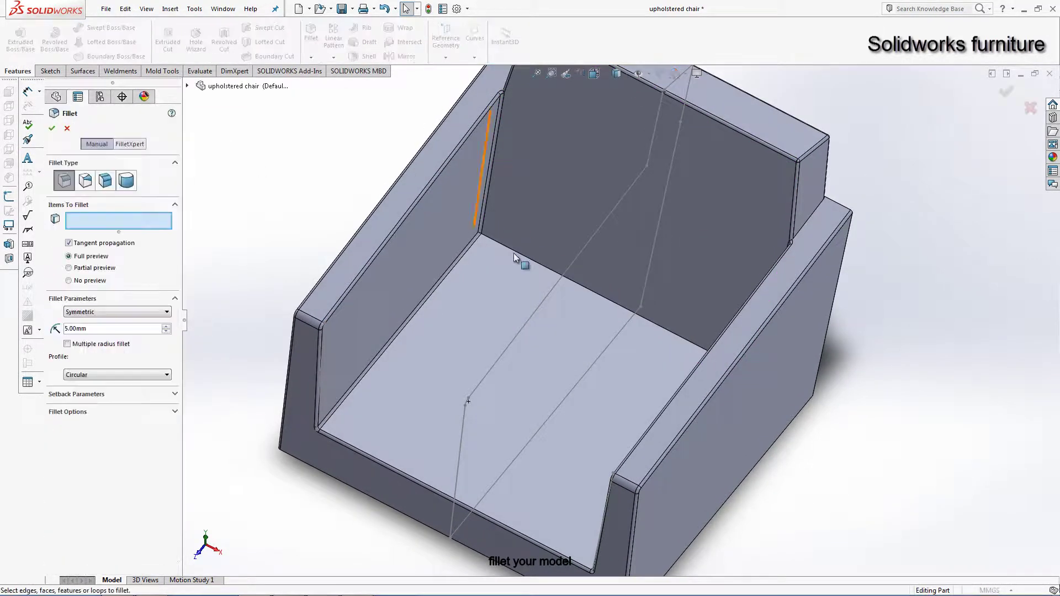
click(521, 255)
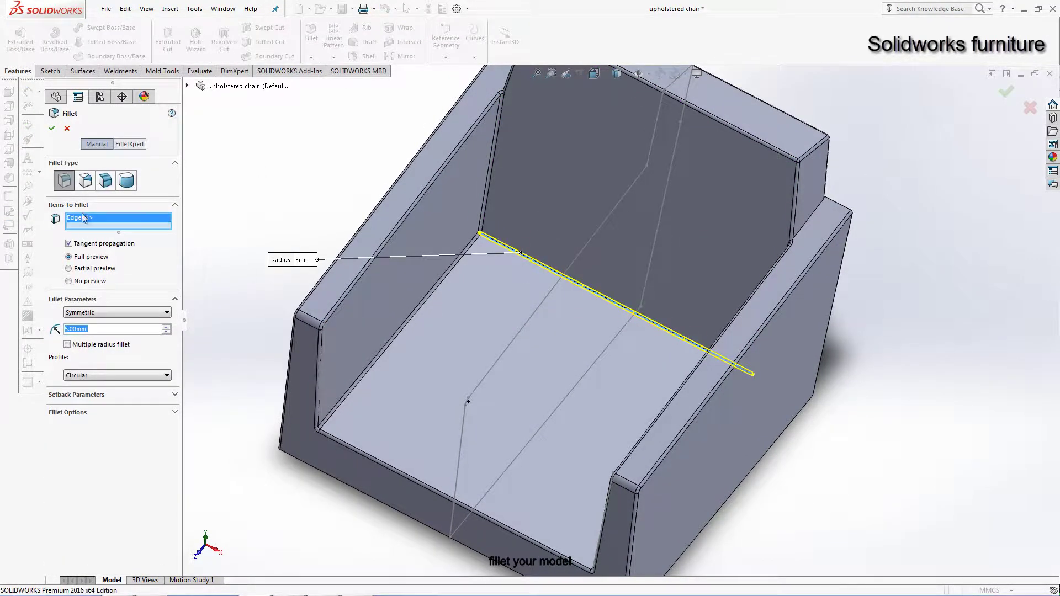
Step: Rotate the chair to view it from below and hide the stray Sketch39 line
scroll(688, 483, up, 3)
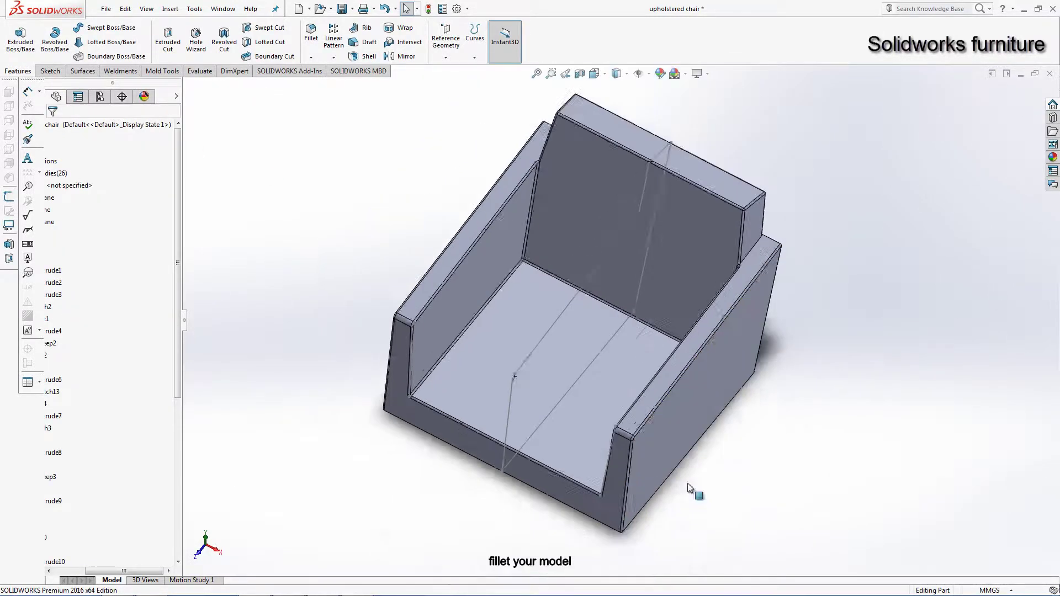
mouse_move(687, 483)
middle_down()
mouse_move(763, 410)
mouse_move(724, 324)
middle_up()
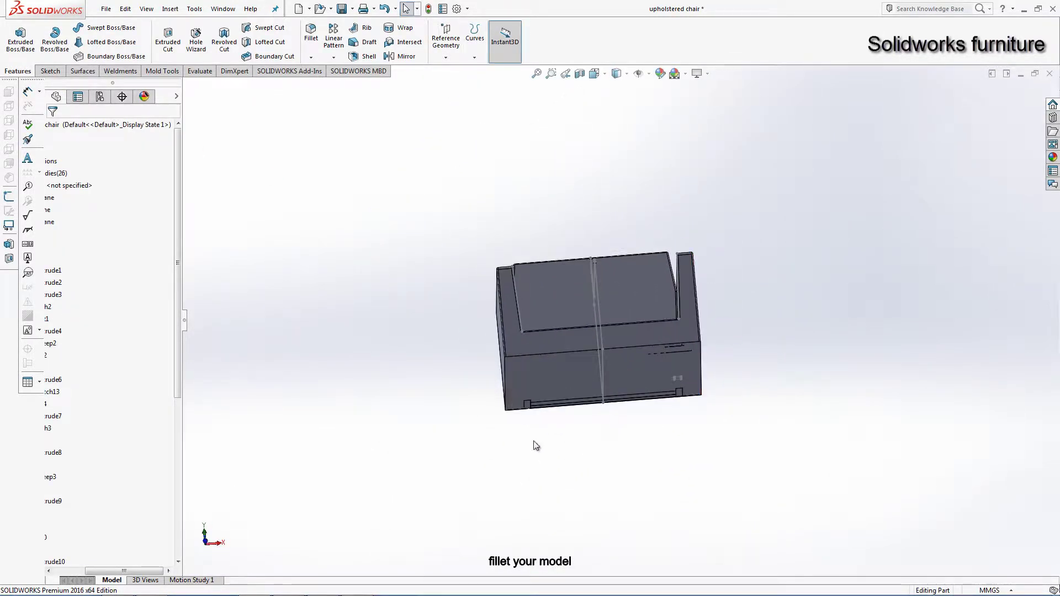
mouse_move(535, 442)
middle_down()
mouse_move(682, 310)
mouse_move(721, 397)
mouse_move(833, 336)
mouse_move(508, 239)
middle_up()
click(518, 227)
right_click(518, 228)
click(538, 199)
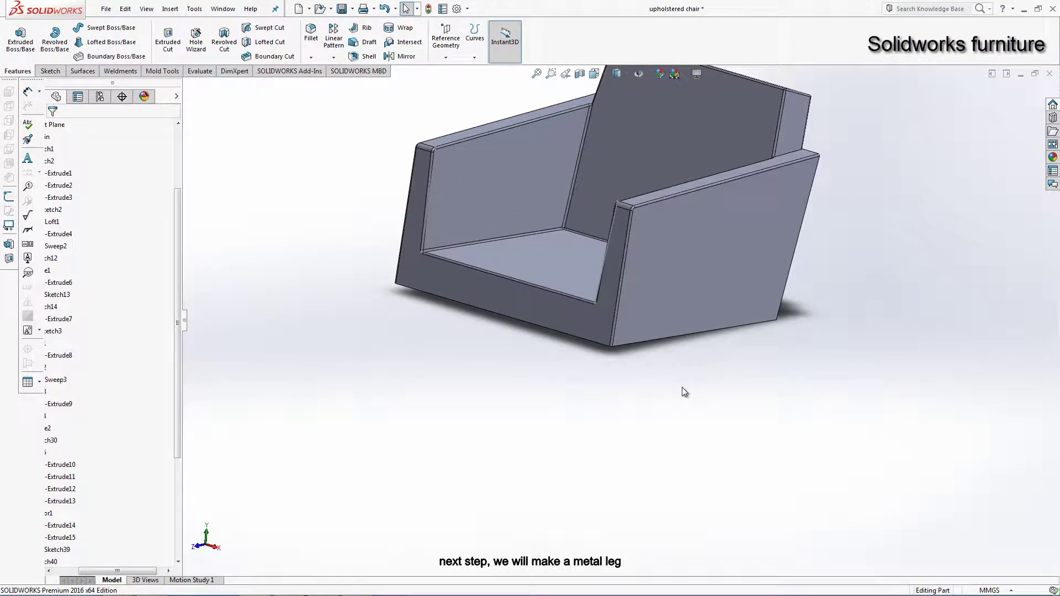
Step: Check options on two chair edges and scroll the FeatureManager tree back to the top
click(48, 70)
scroll(743, 486, down, 5)
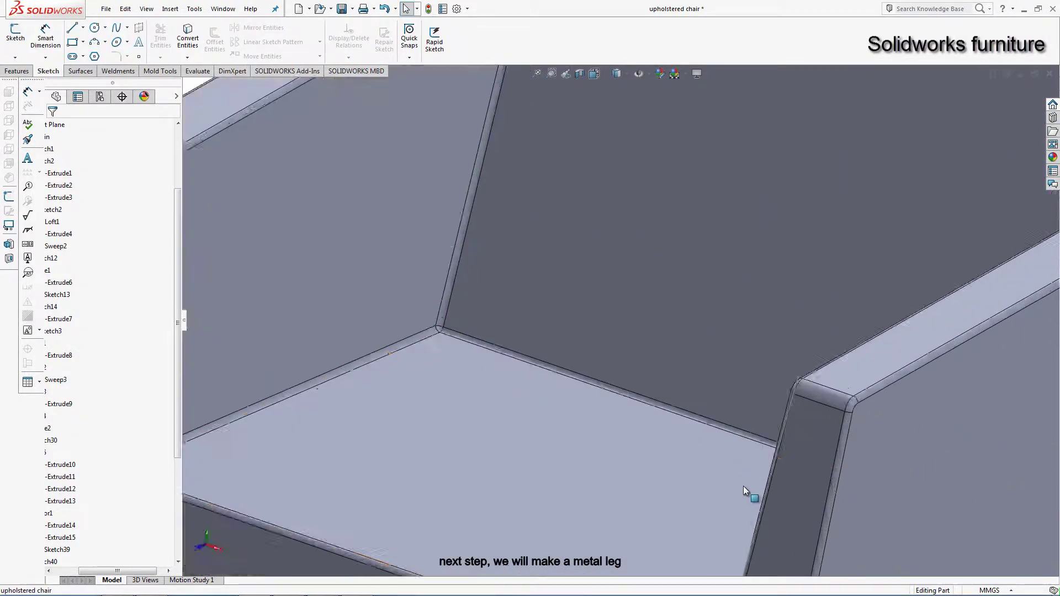
scroll(743, 486, down, 2)
right_click(793, 375)
key(Escape)
scroll(622, 327, up, 2)
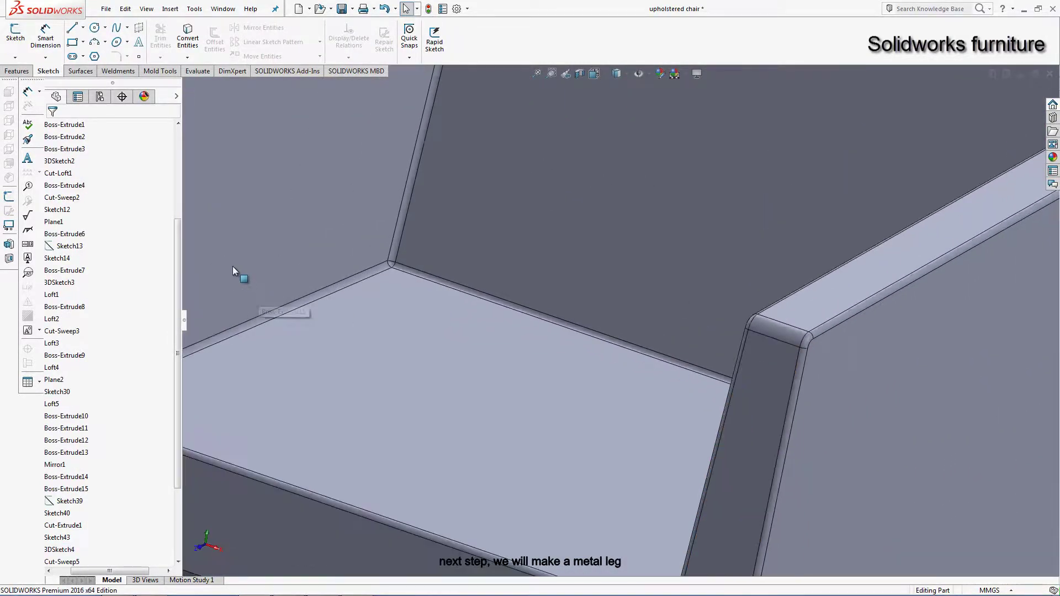
scroll(361, 278, up, 3)
scroll(373, 172, down, 3)
scroll(476, 146, down, 2)
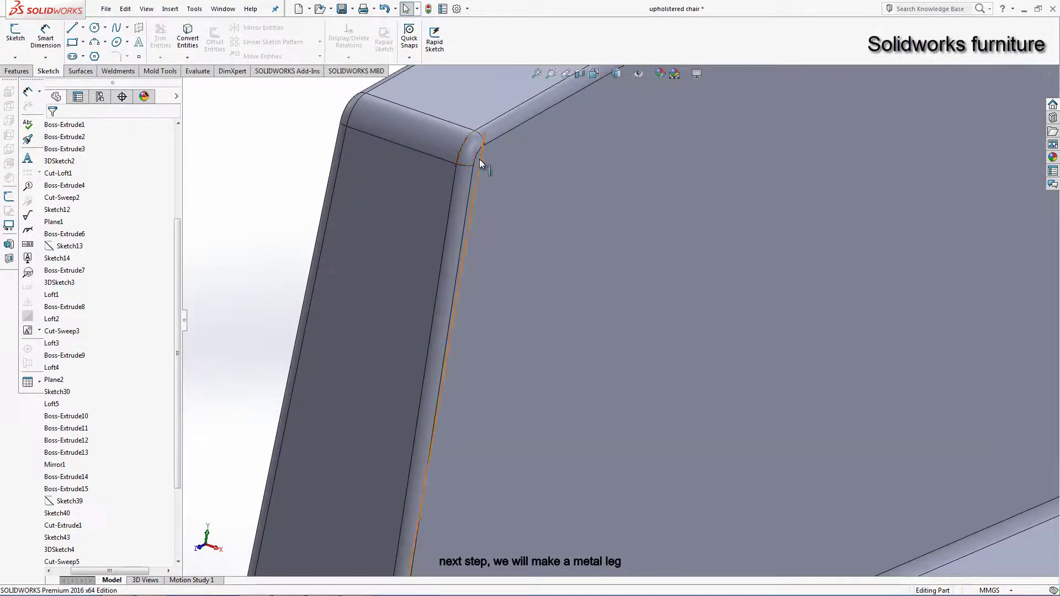
right_click(479, 160)
key(Escape)
scroll(578, 357, up, 3)
scroll(580, 361, up, 2)
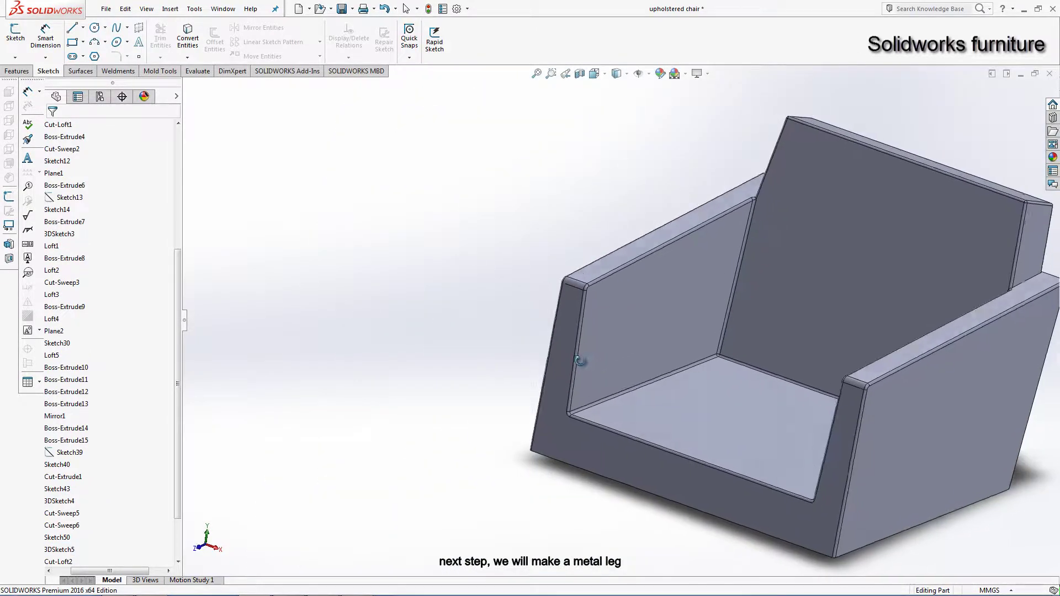
scroll(61, 221, up, 5)
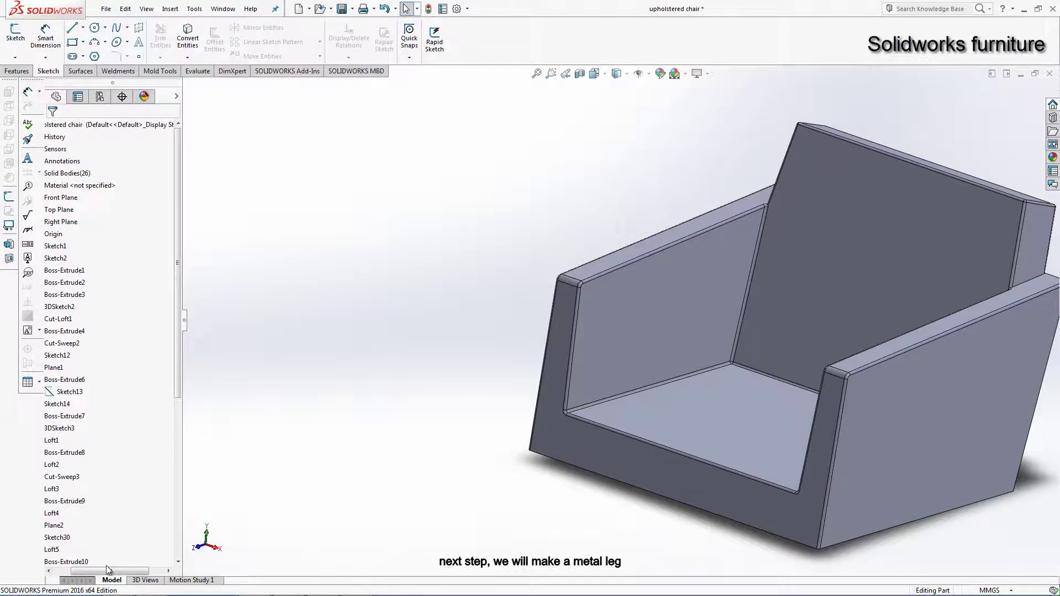
drag(108, 570, 91, 569)
Step: Show Sketch1's dimensioned lines and start a new 3D sketch beneath the chair
click(91, 250)
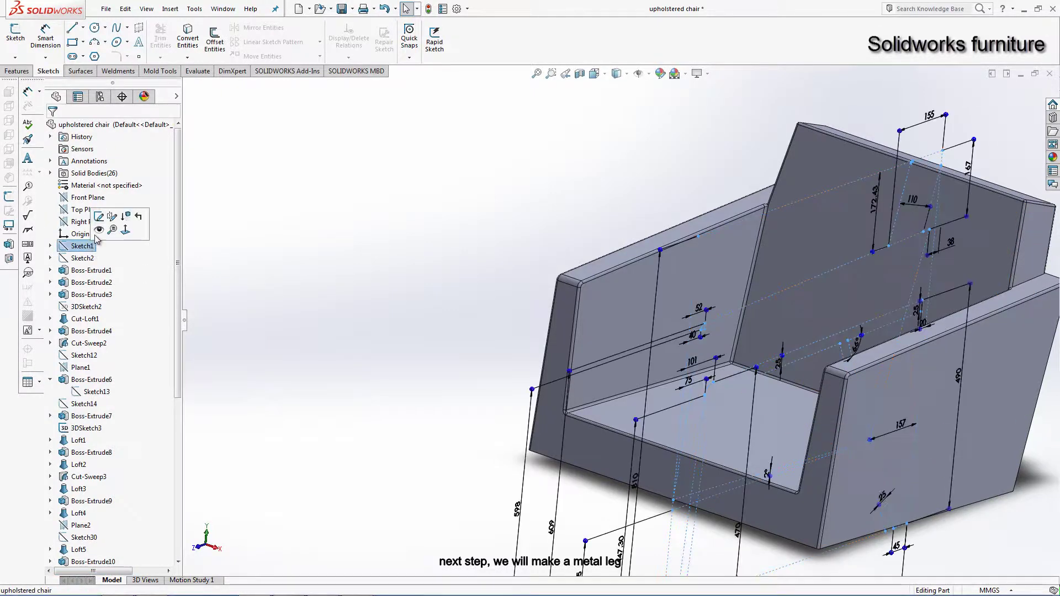
click(95, 226)
mouse_move(314, 279)
middle_down()
mouse_move(651, 314)
mouse_move(554, 327)
middle_up()
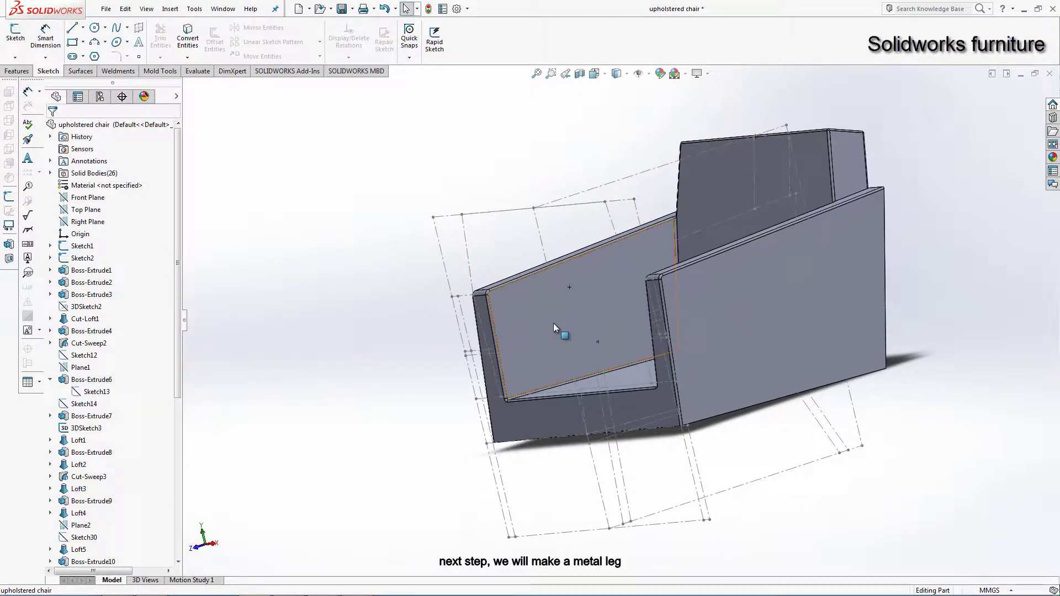
click(17, 58)
click(27, 84)
Step: Draw a construction centerline about 648.73 mm long from the point under the chair
click(83, 28)
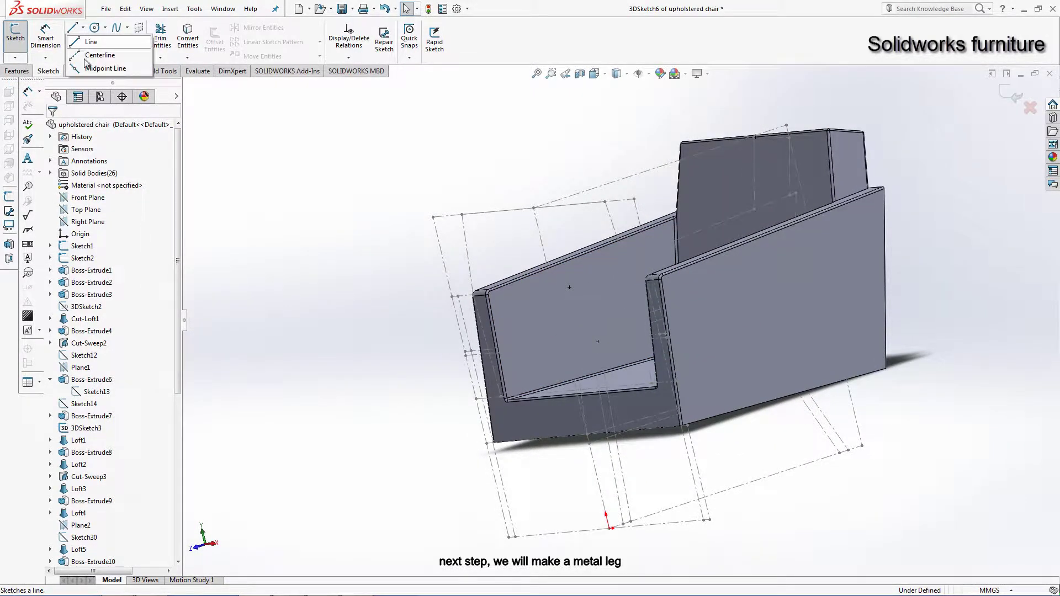
click(96, 54)
scroll(552, 494, down, 5)
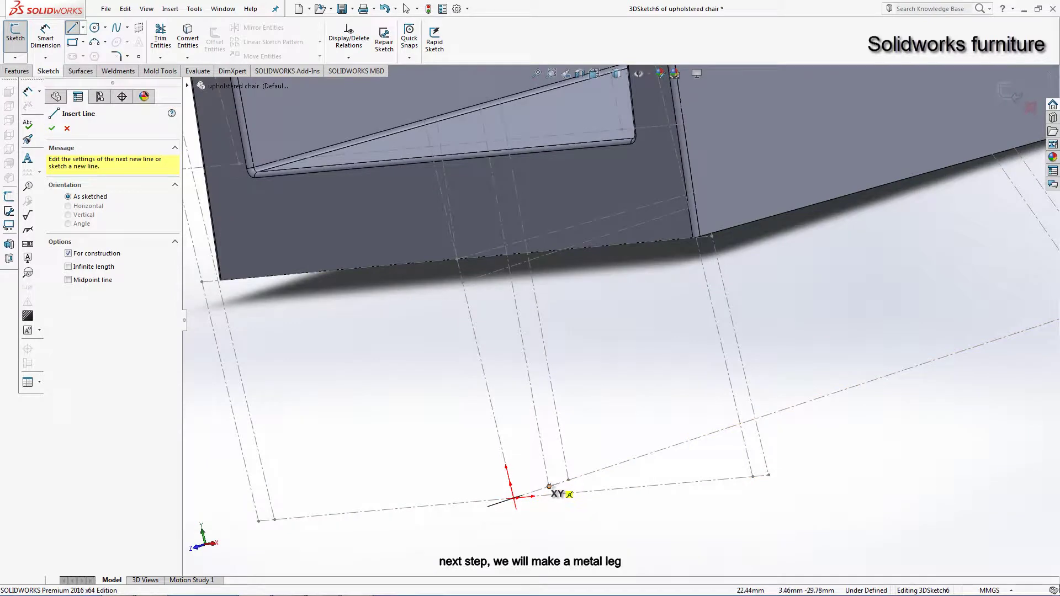
click(549, 487)
middle_drag(973, 480, 993, 498)
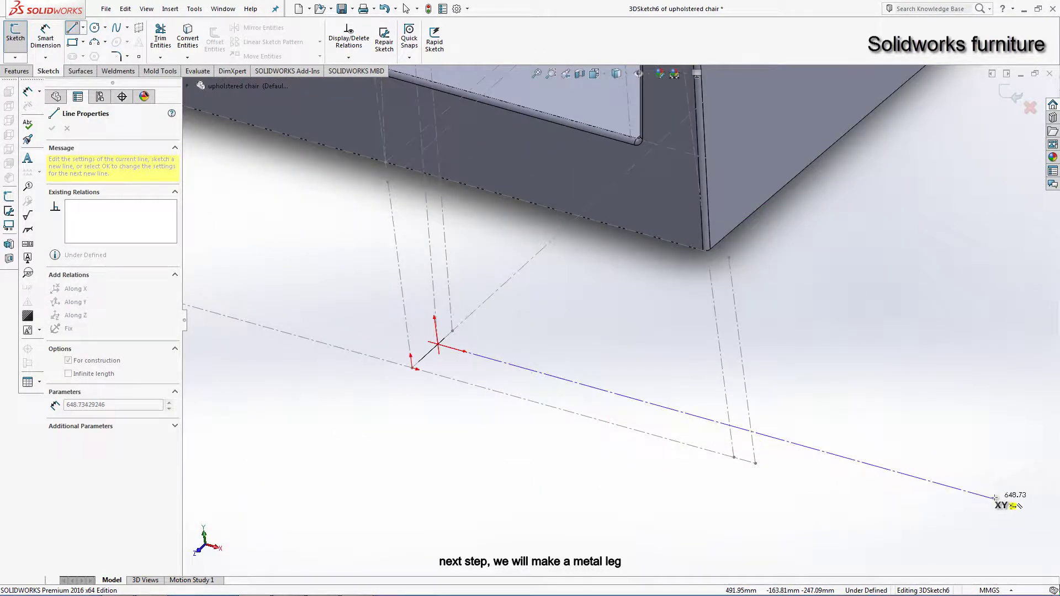
click(995, 499)
right_click(899, 318)
click(909, 325)
middle_drag(908, 331, 851, 451)
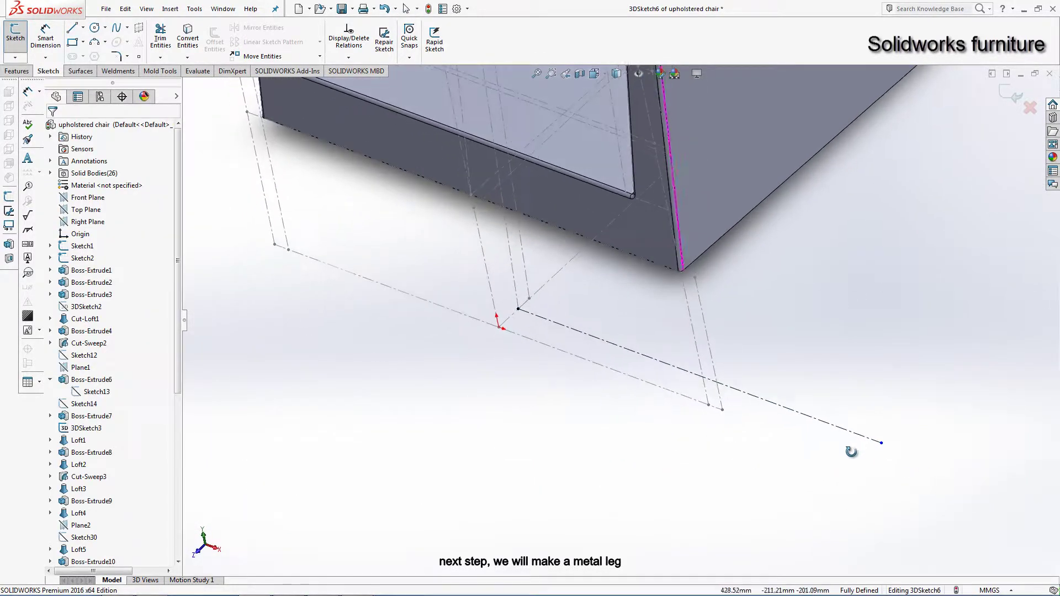
Step: Add a 384.6 mm centerline rising diagonally from the frame line's endpoint and check its length
click(83, 29)
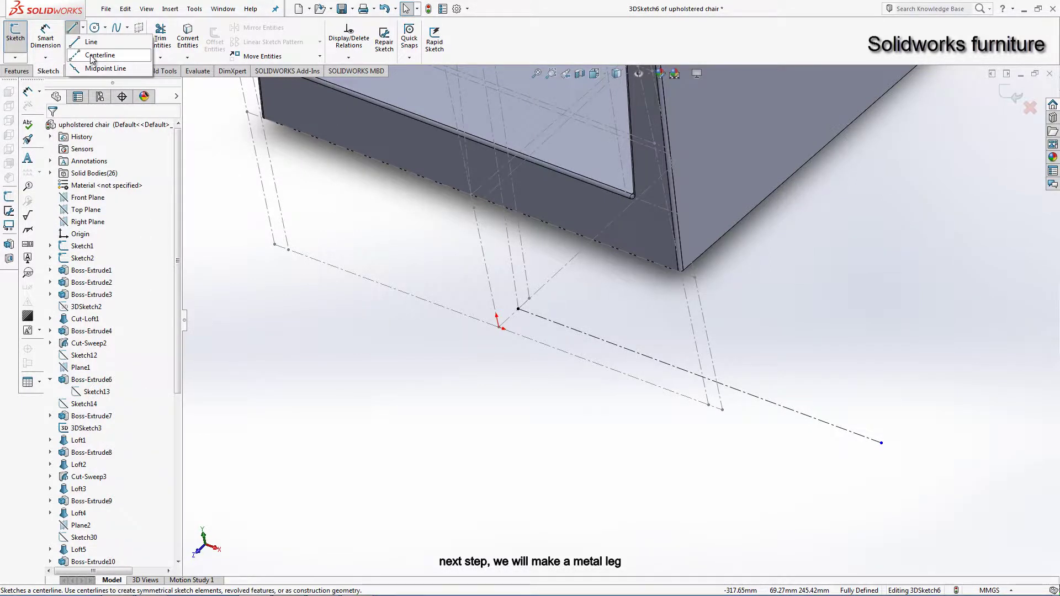
click(96, 54)
scroll(707, 409, down, 3)
click(731, 402)
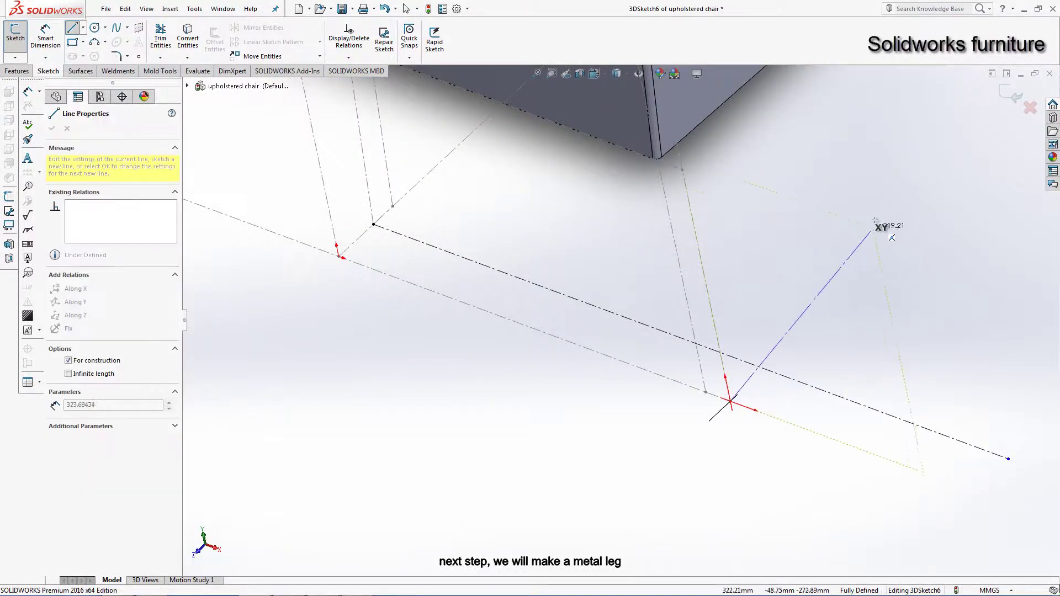
click(907, 198)
right_click(948, 270)
click(974, 277)
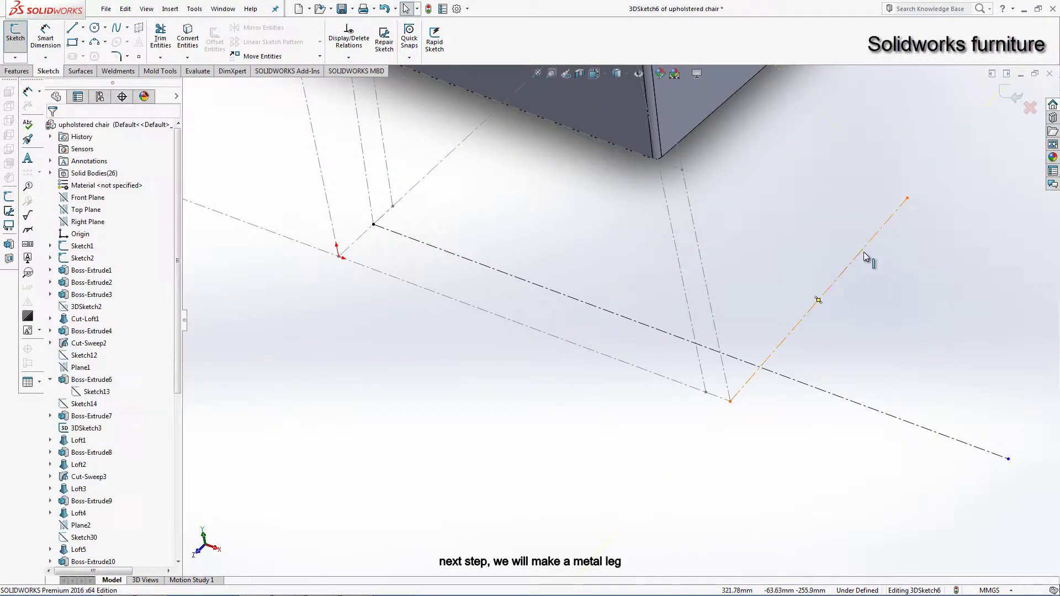
click(862, 254)
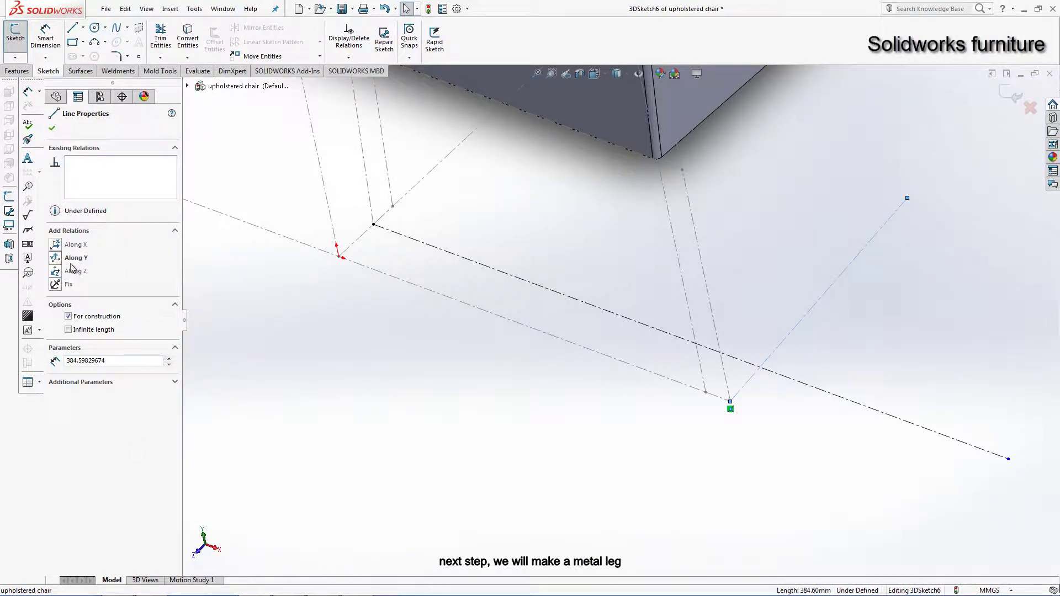
click(430, 367)
scroll(586, 340, up, 3)
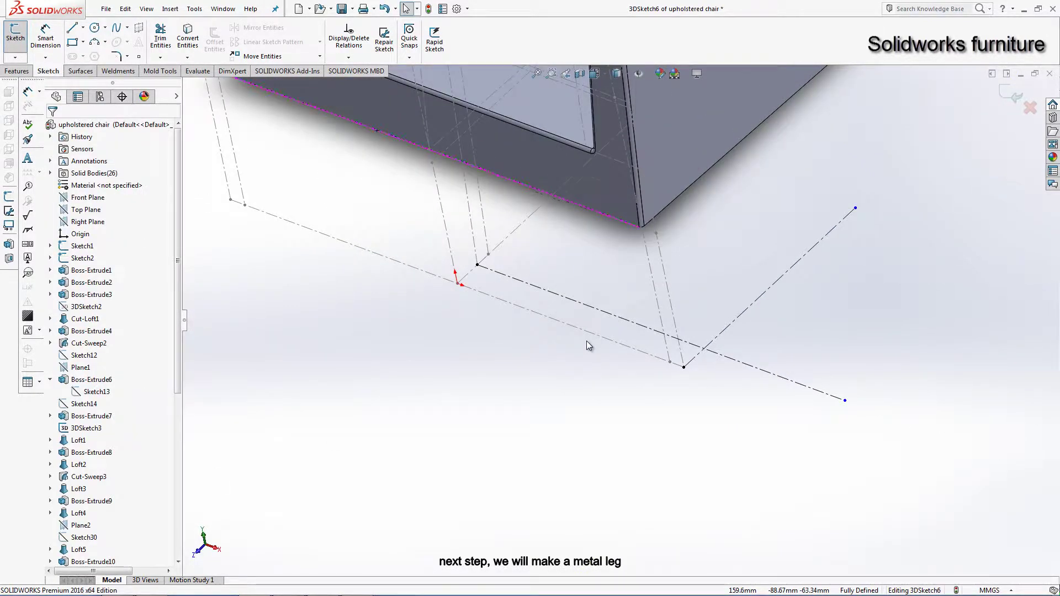
scroll(586, 340, up, 1)
middle_drag(591, 324, 515, 233)
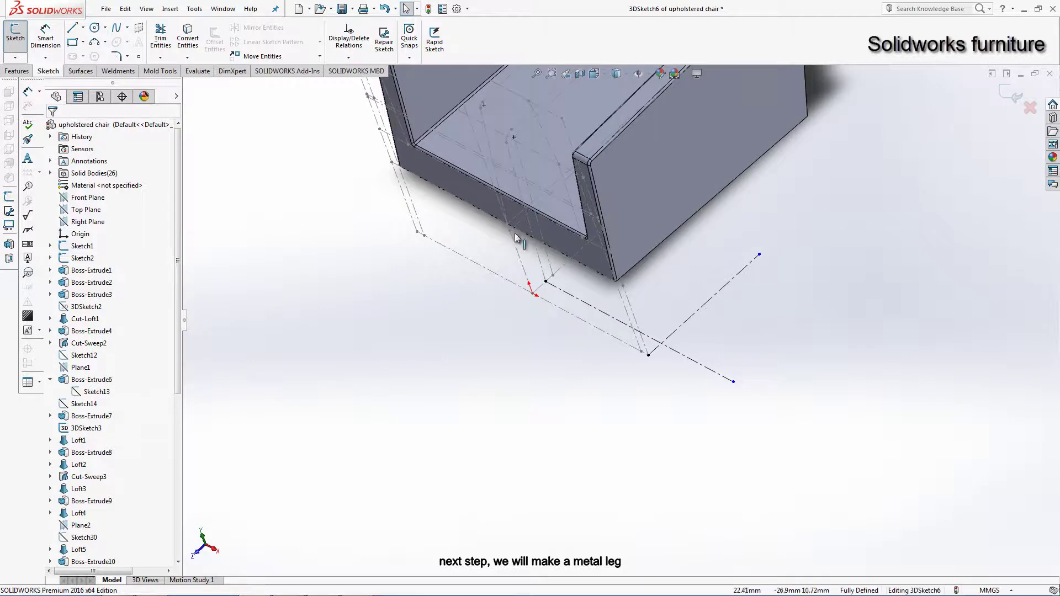
Step: Draw a short construction centerline on the seat and select it with the seat edge line
click(84, 28)
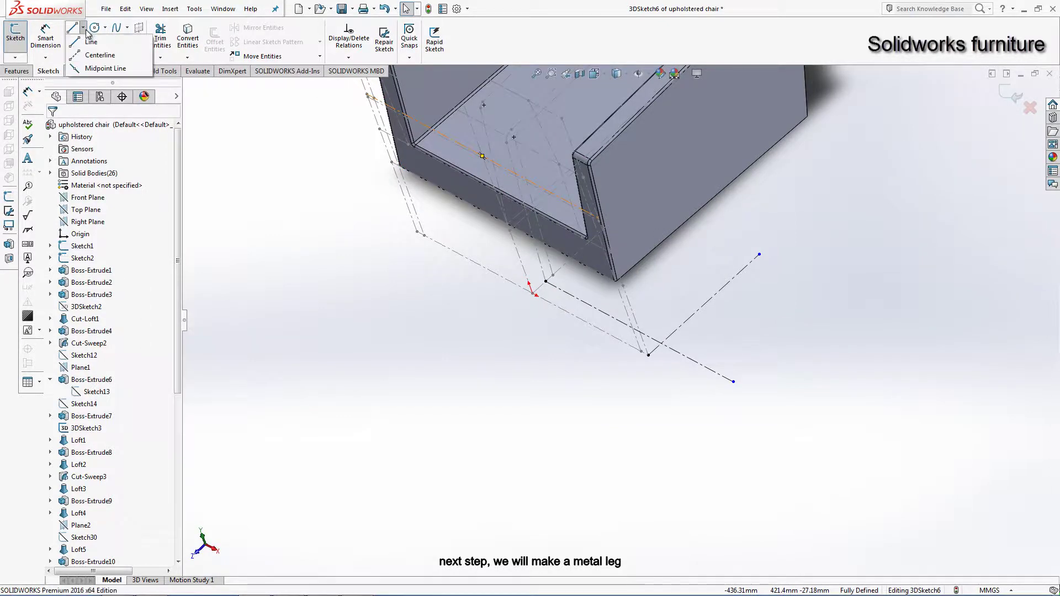
click(87, 55)
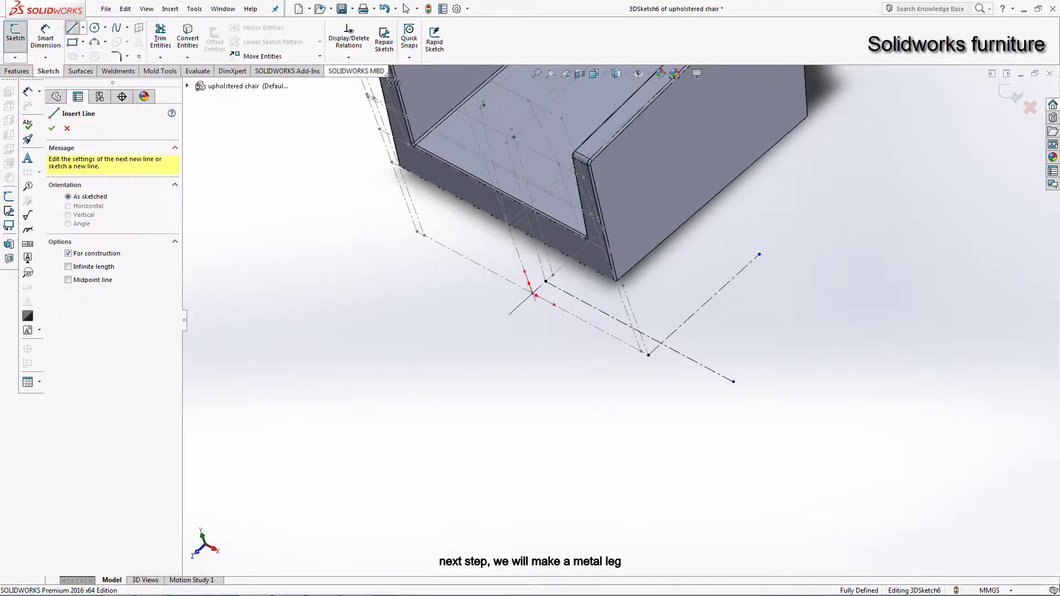
scroll(458, 176, down, 3)
scroll(458, 176, down, 3)
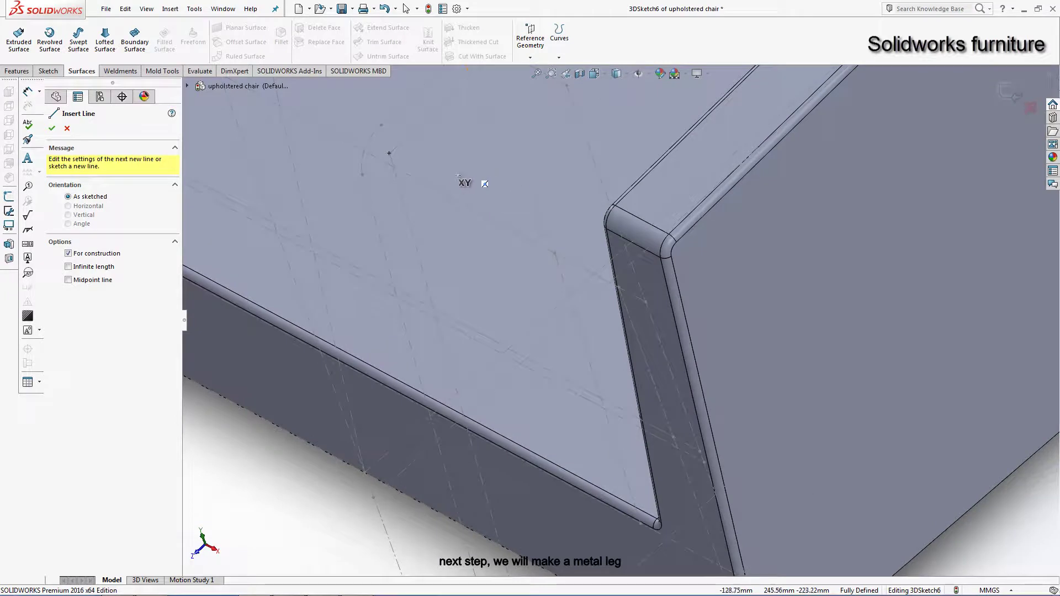
click(363, 175)
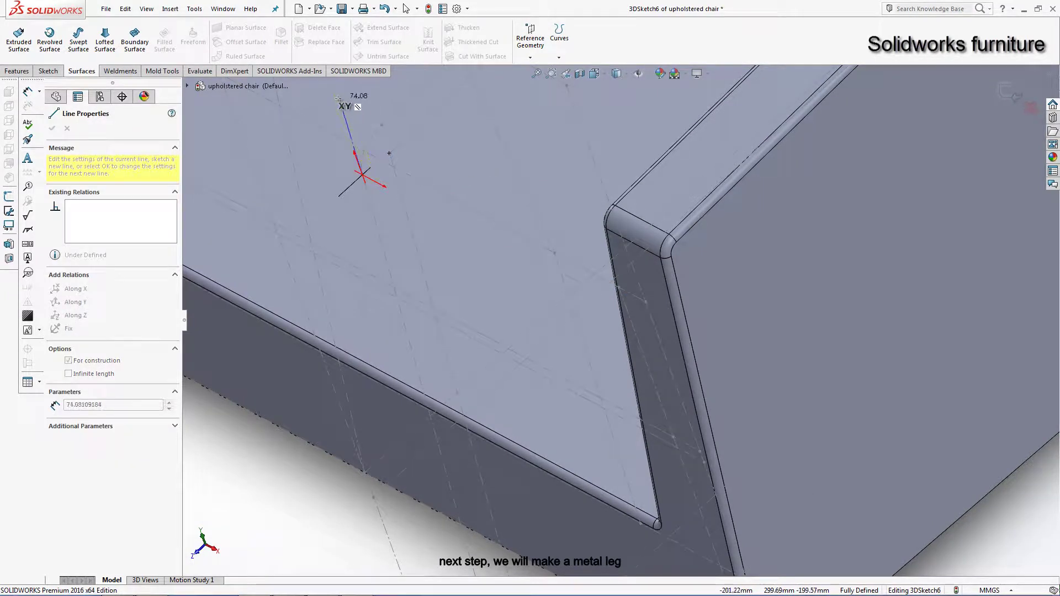
click(345, 95)
key(Escape)
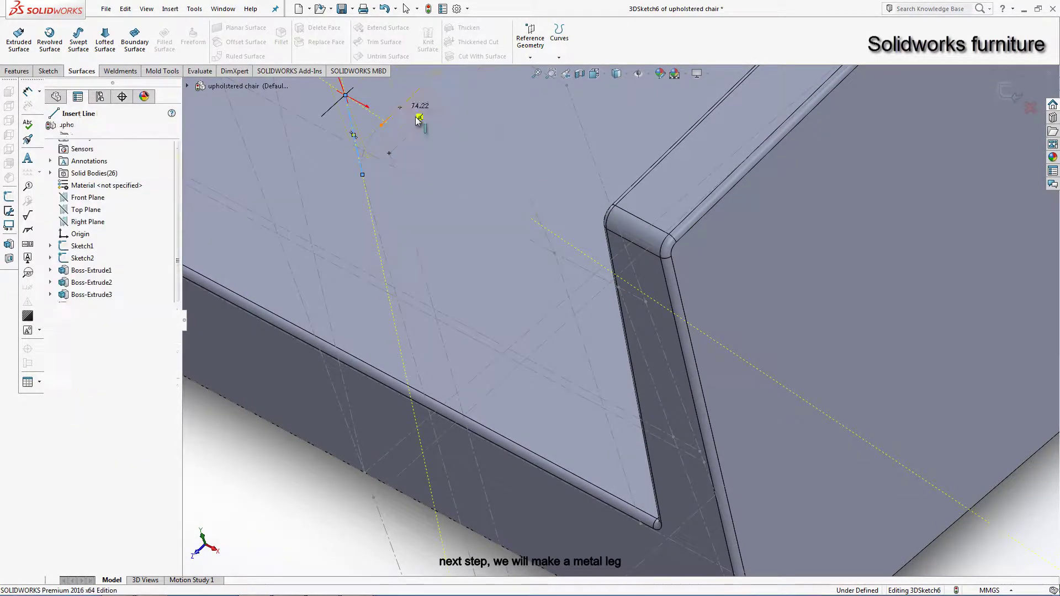
click(363, 172)
ctrl+click(232, 292)
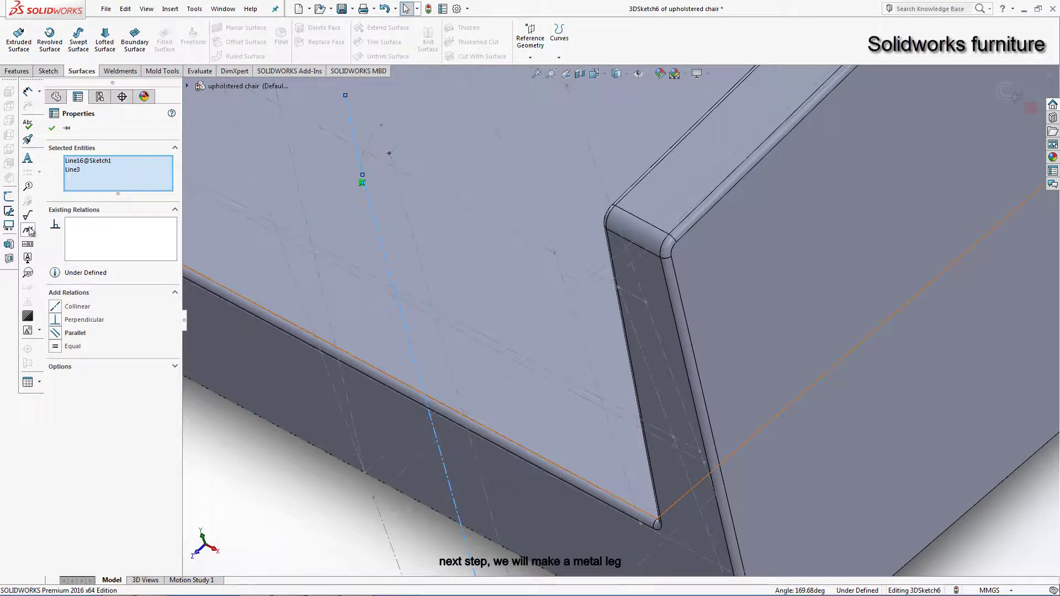
scroll(618, 324, up, 3)
key(Escape)
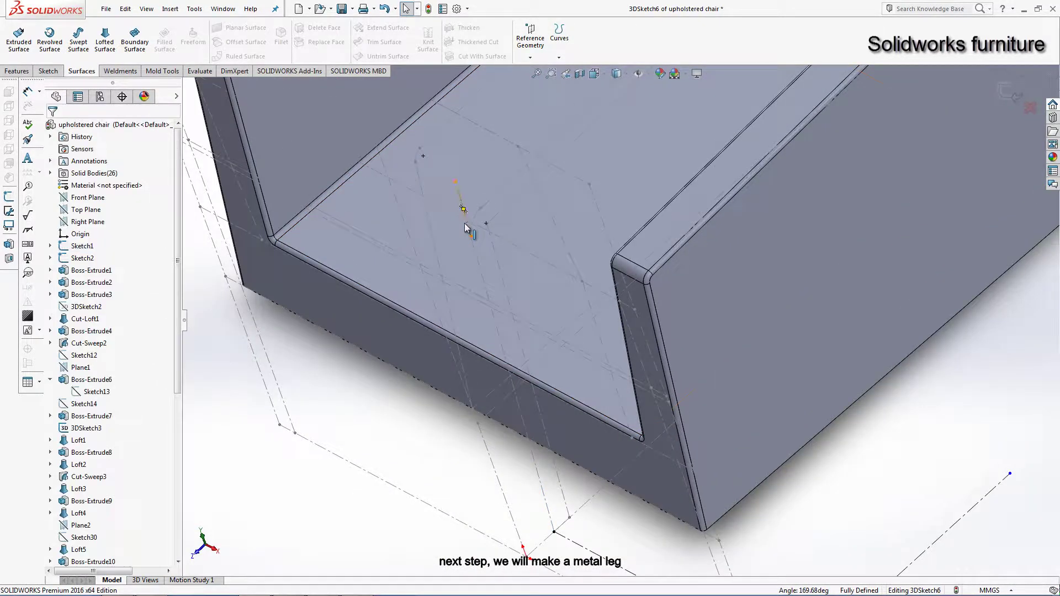
Step: Add a centerline starting from the short line and select it with the seat edge line
click(44, 72)
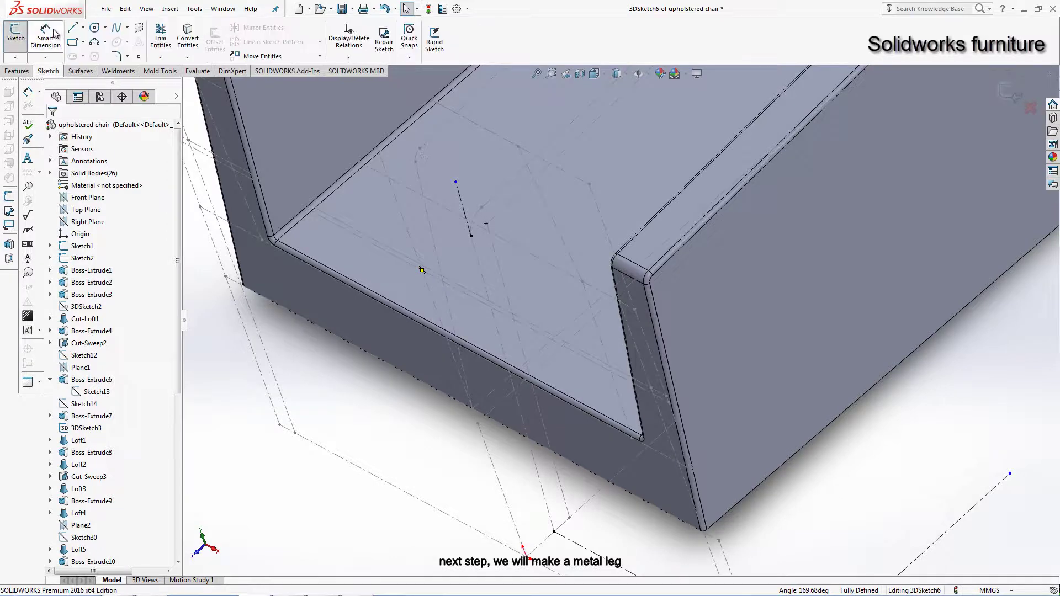
click(84, 29)
click(94, 52)
scroll(470, 253, down, 3)
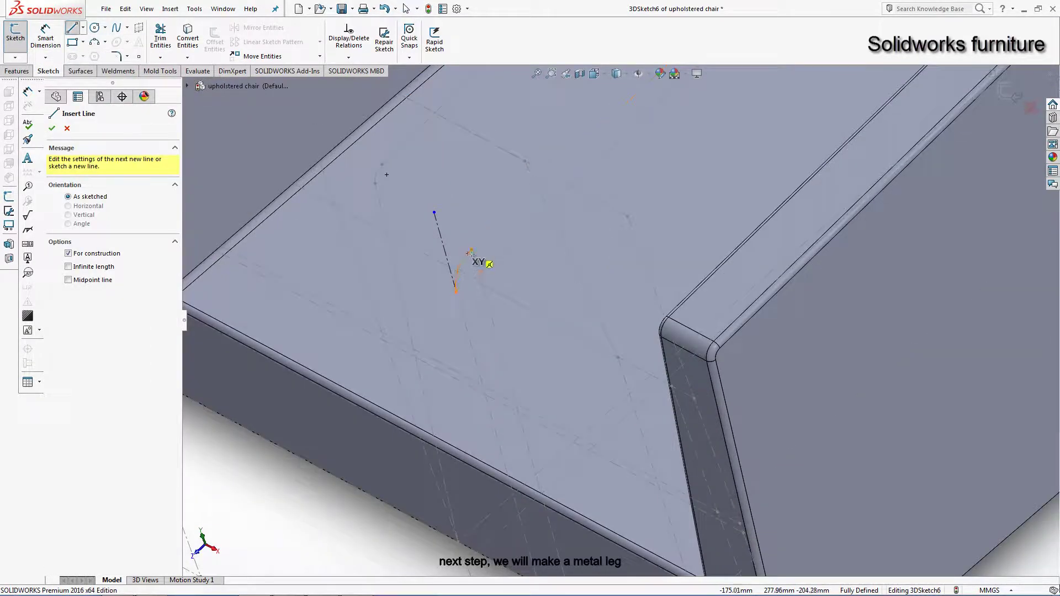
click(472, 250)
scroll(473, 251, up, 3)
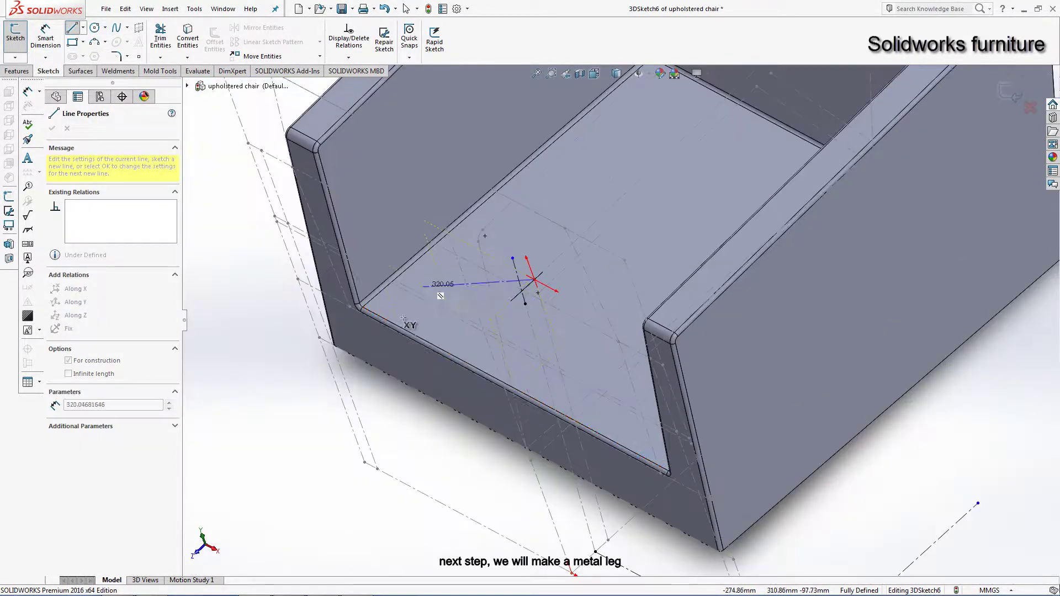
right_click(572, 288)
click(602, 301)
scroll(542, 301, down, 2)
click(504, 303)
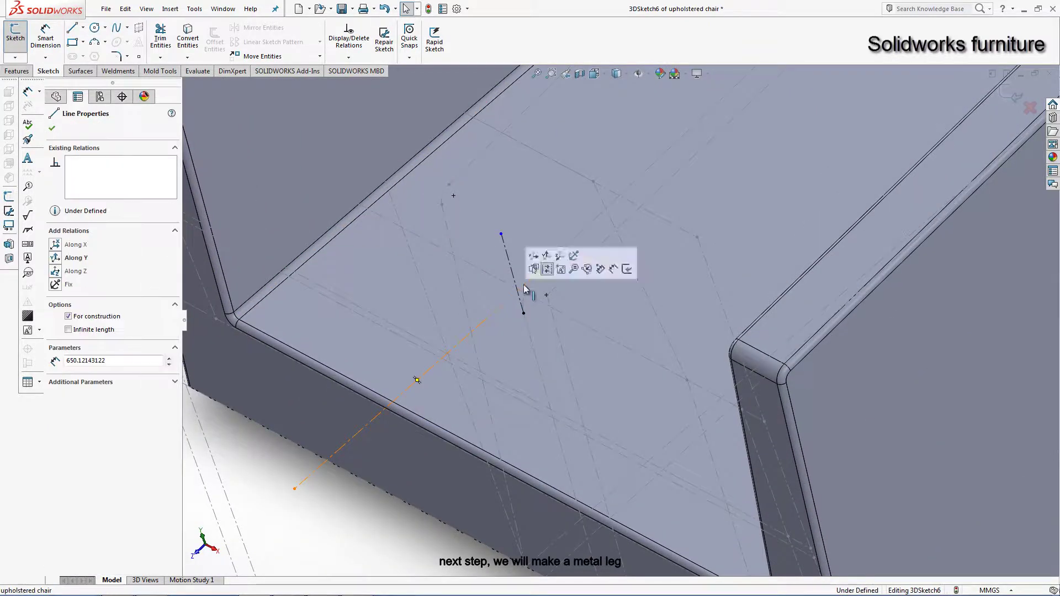
ctrl+click(540, 277)
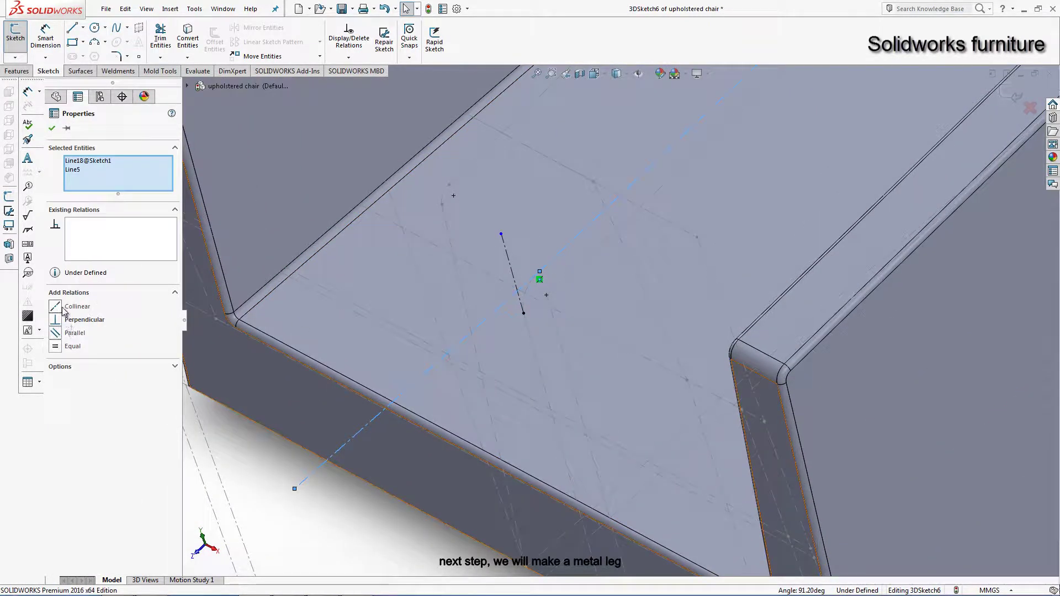
click(273, 469)
Step: Select the short centerline's endpoint together with a second point, then clear the selection
scroll(276, 469, up, 3)
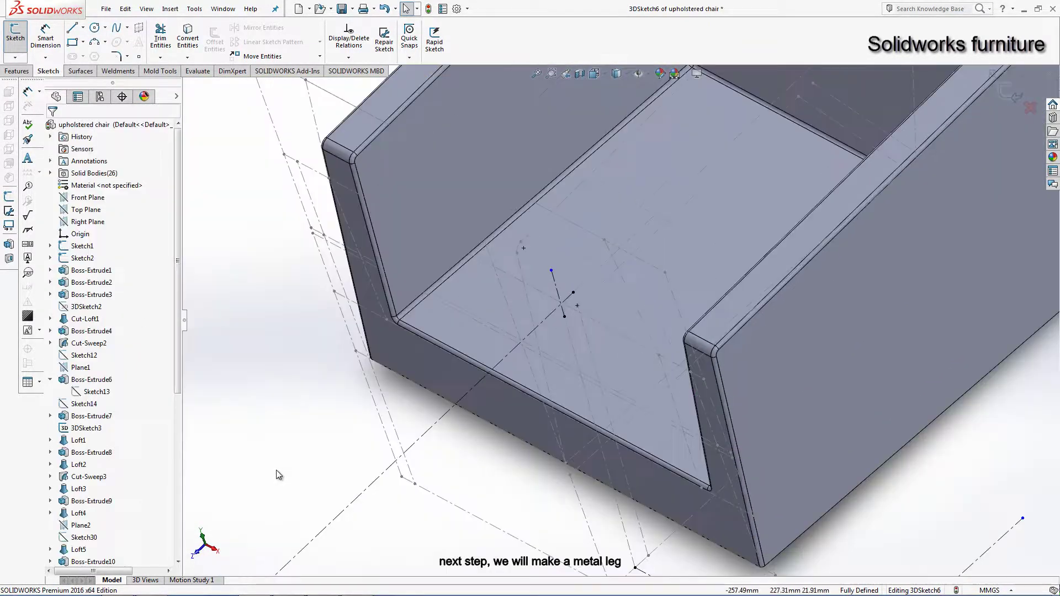
scroll(314, 498, up, 2)
click(398, 488)
scroll(544, 268, down, 3)
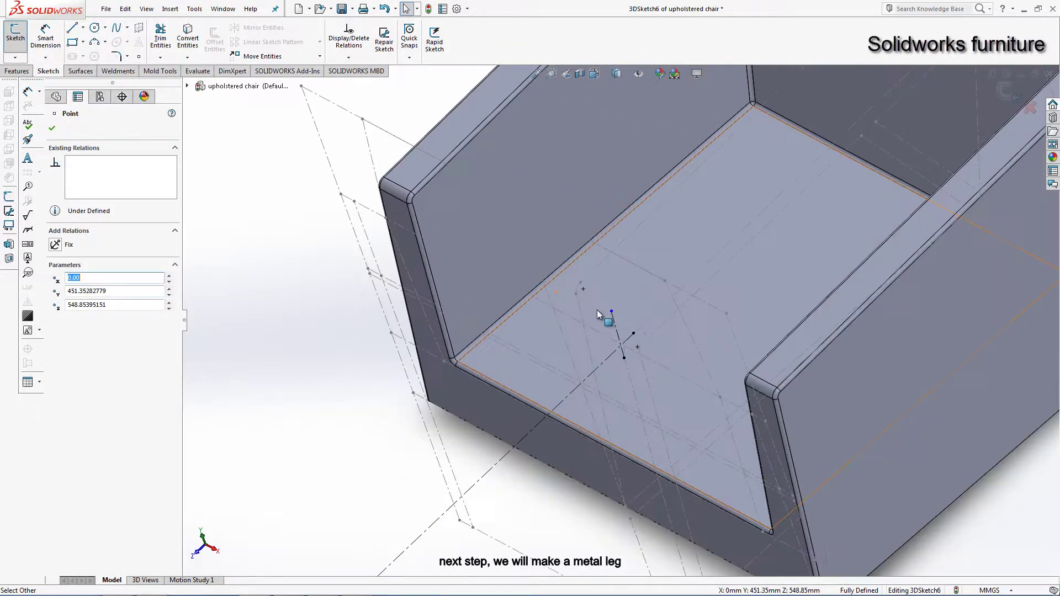
ctrl+click(612, 313)
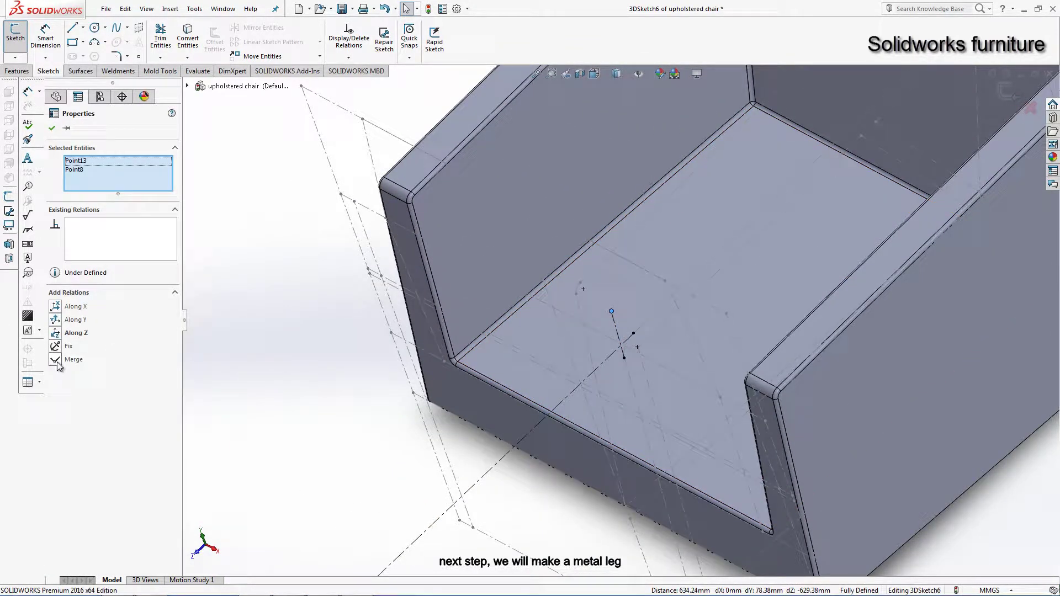
click(249, 322)
Step: Draw a centerline across the seat along the X direction
click(82, 28)
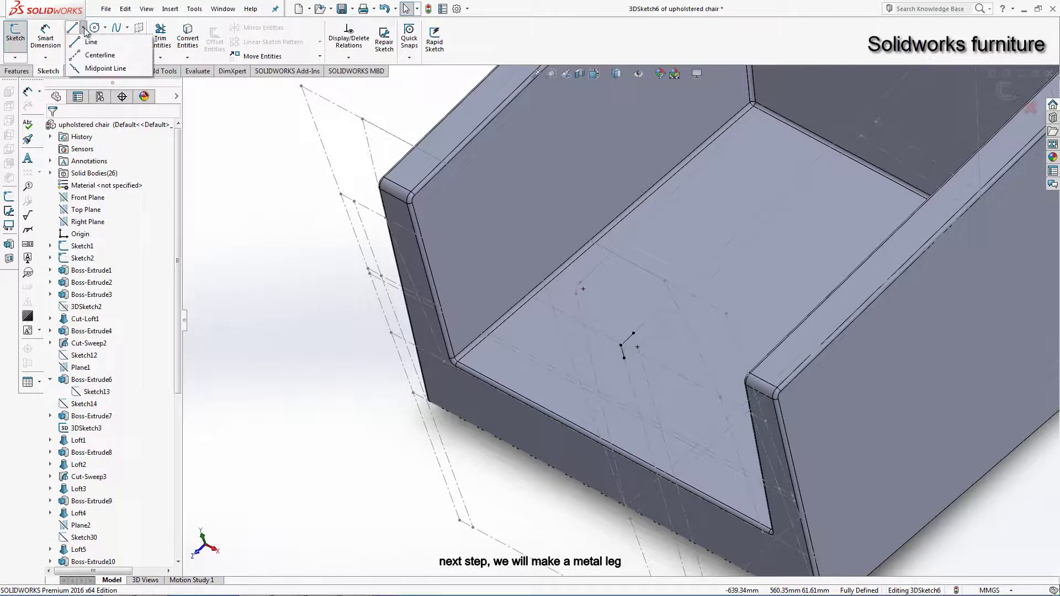
click(105, 52)
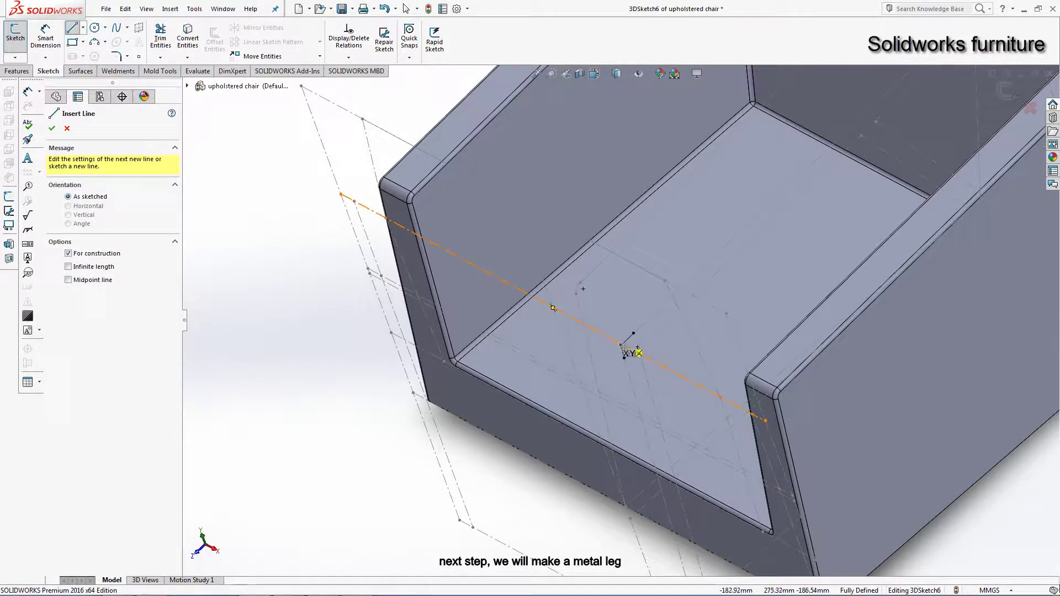
scroll(622, 345, up, 2)
scroll(618, 324, down, 5)
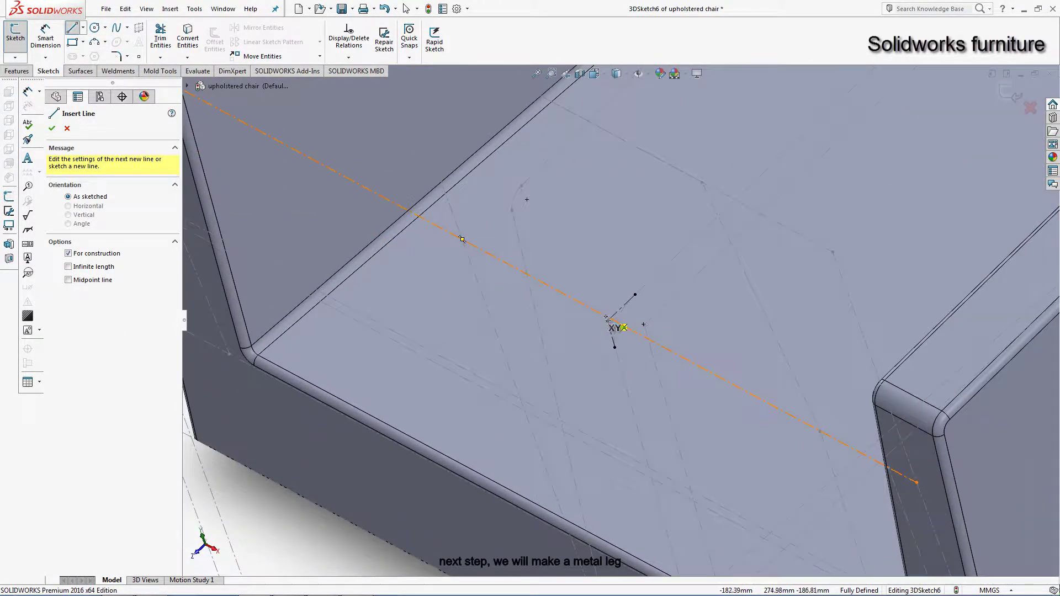
click(626, 332)
scroll(674, 376, up, 5)
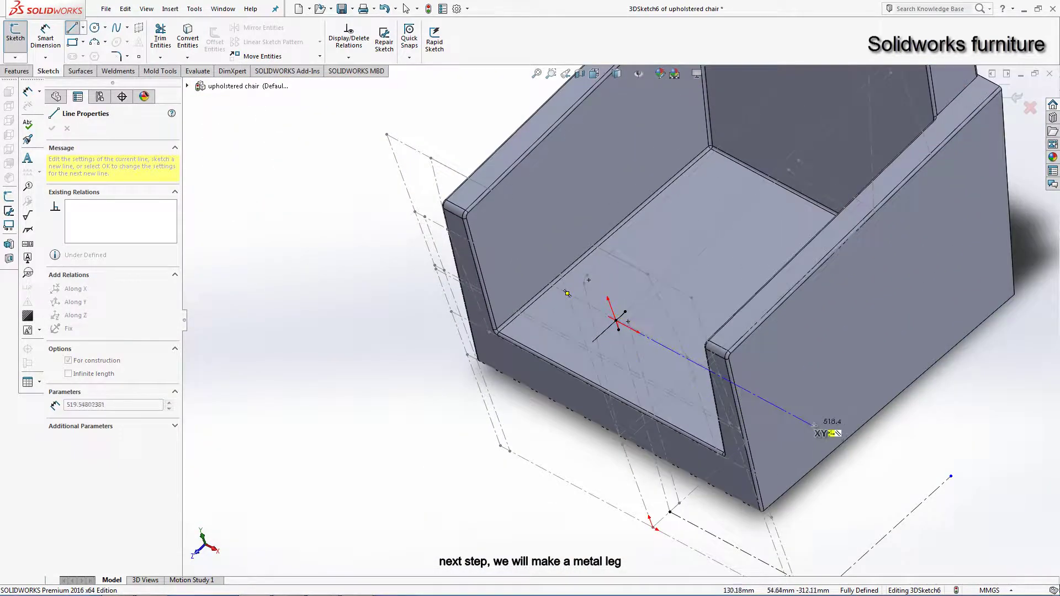
right_click(882, 413)
key(Escape)
key(Escape)
Step: Orbit and zoom out to view the whole chair with its frame lines
mouse_move(882, 413)
middle_down()
mouse_move(913, 334)
mouse_move(843, 356)
mouse_move(841, 374)
middle_up()
scroll(718, 330, down, 3)
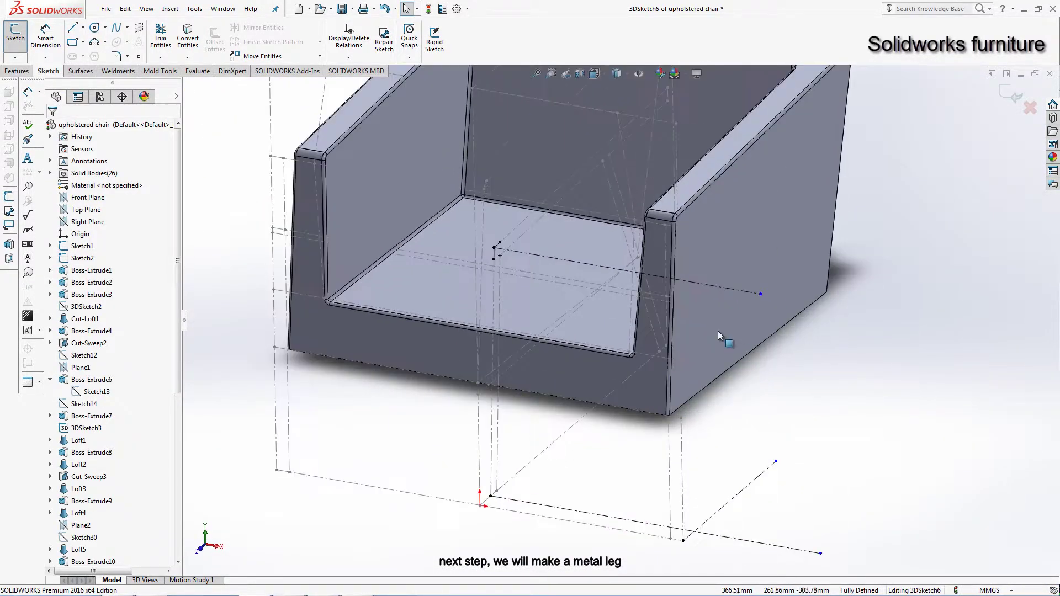
scroll(729, 325, down, 3)
middle_drag(729, 325, 731, 287)
scroll(731, 277, down, 3)
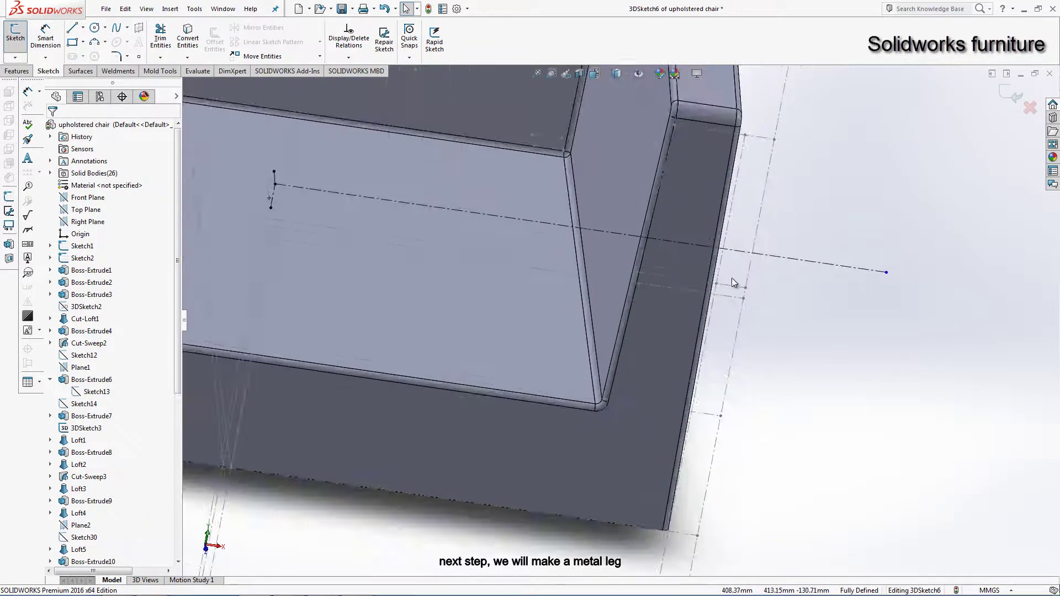
scroll(729, 282, down, 3)
scroll(724, 276, up, 5)
mouse_move(709, 333)
middle_down()
mouse_move(694, 348)
mouse_move(660, 307)
middle_up()
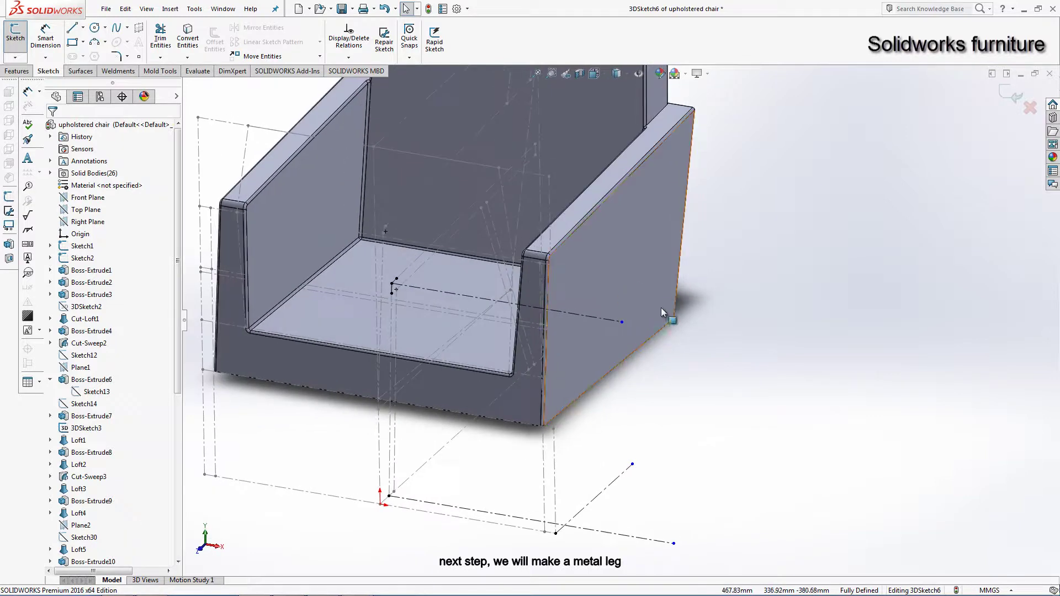
scroll(592, 179, down, 3)
middle_drag(593, 179, 574, 208)
scroll(574, 208, up, 5)
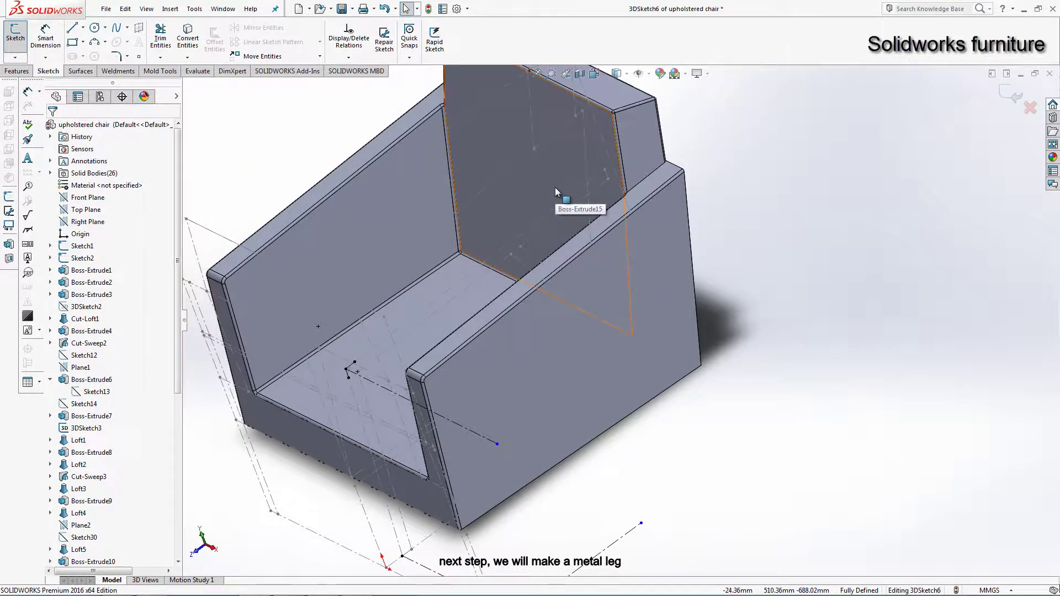
scroll(558, 265, up, 4)
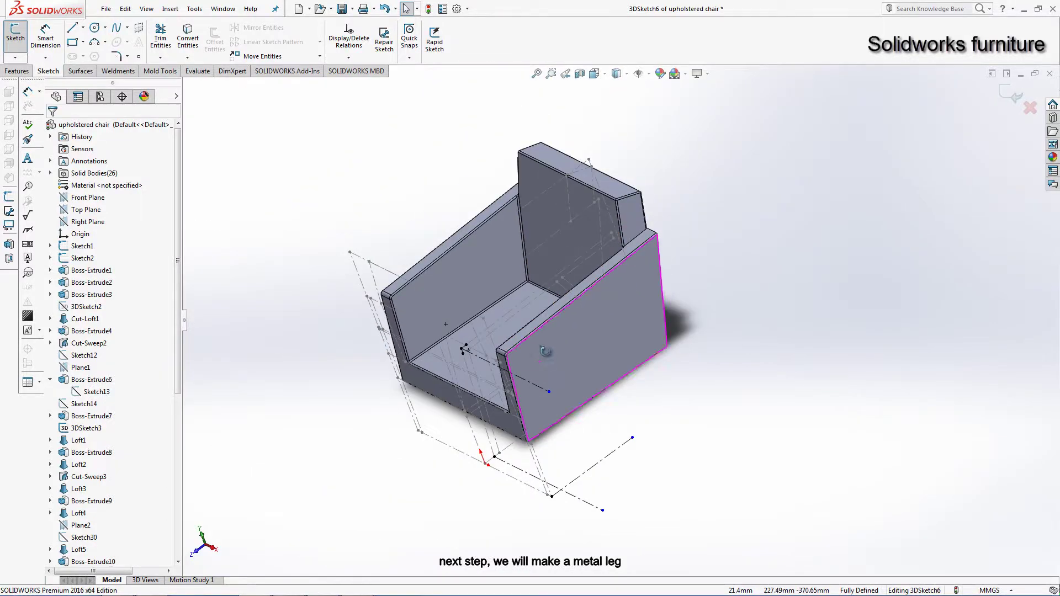
middle_drag(558, 265, 387, 287)
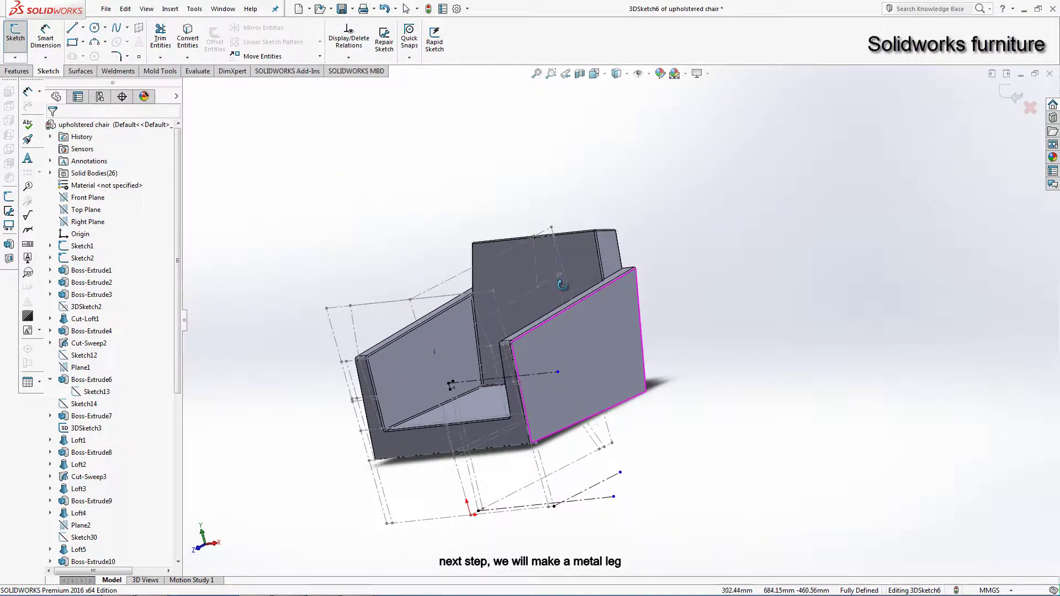
Step: Draw a construction centerline outward from the leg-frame corner
click(84, 28)
click(97, 52)
scroll(629, 514, down, 3)
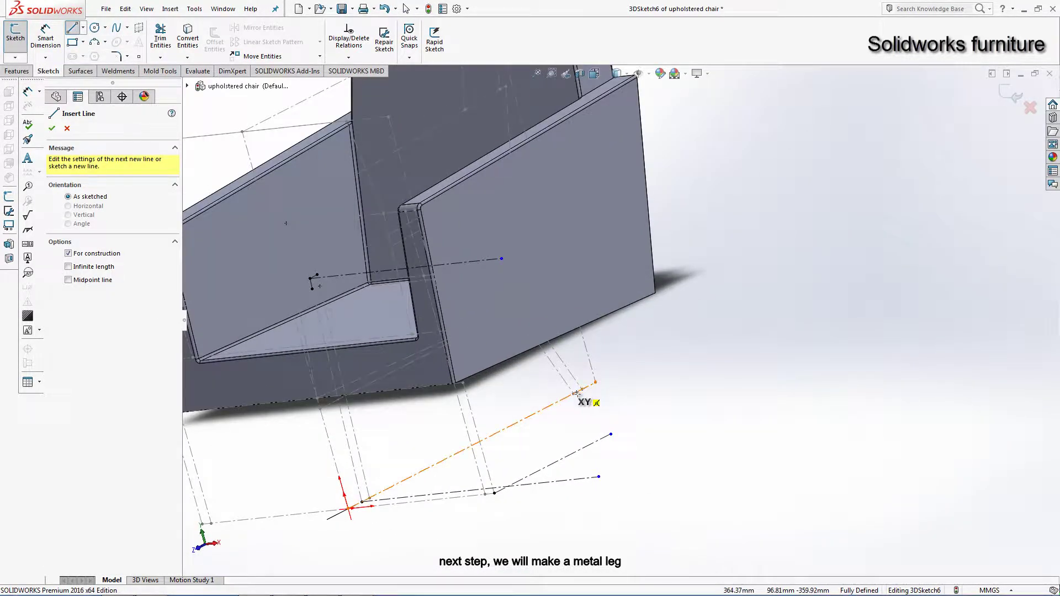
click(573, 394)
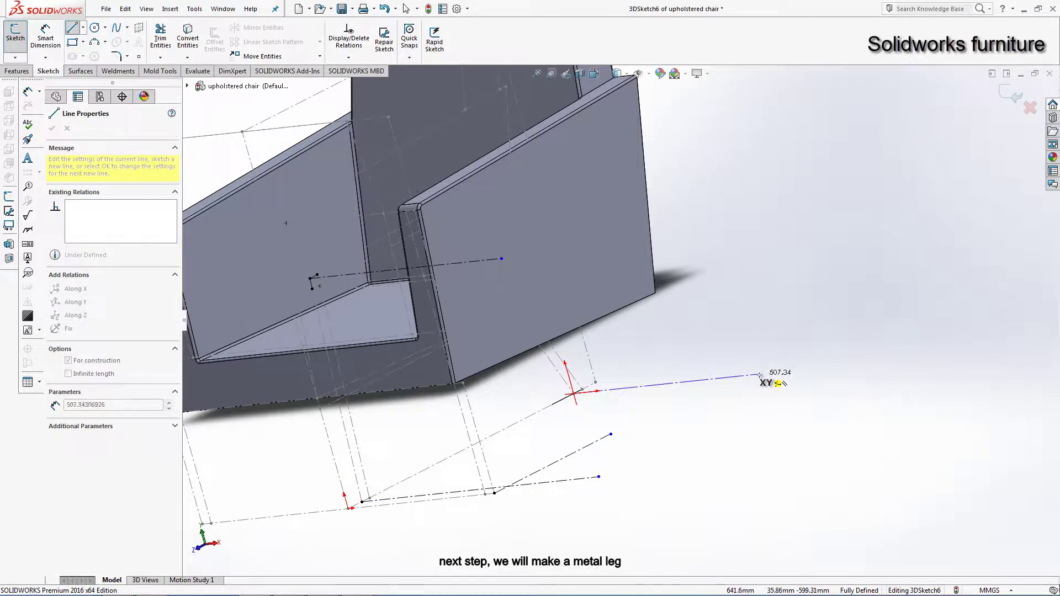
right_click(743, 379)
click(799, 312)
middle_drag(714, 341, 612, 375)
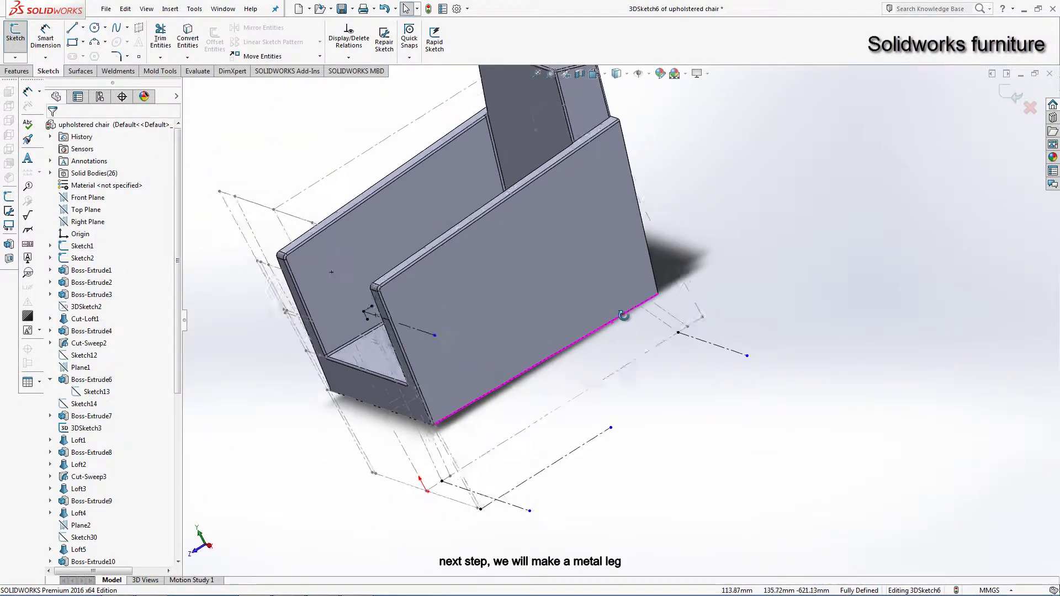
Step: Add a centerline from the frame's right corner and merge its endpoint onto the frame corner point
click(83, 27)
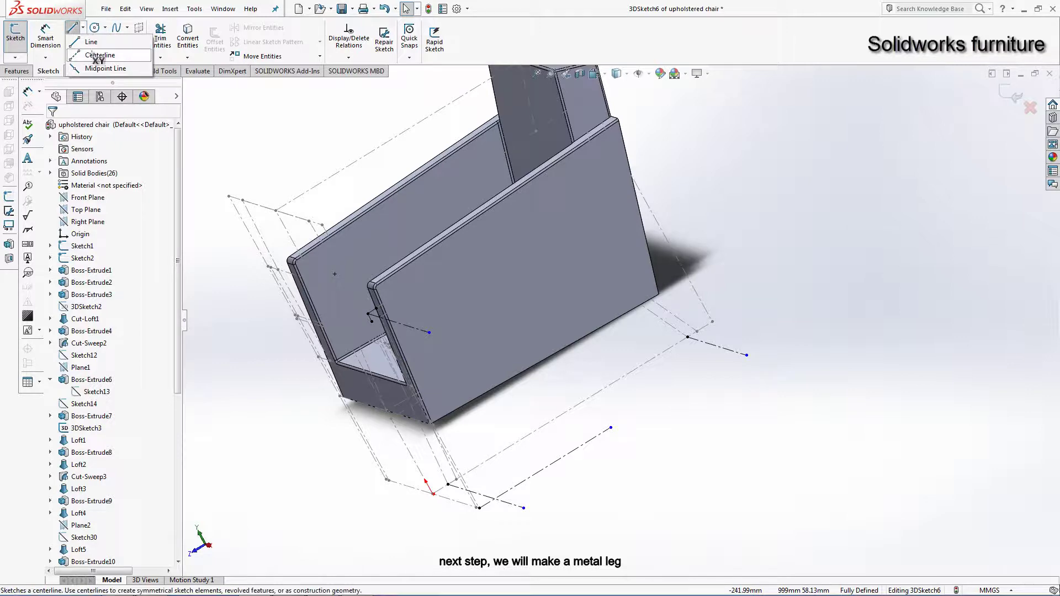
click(97, 53)
click(697, 331)
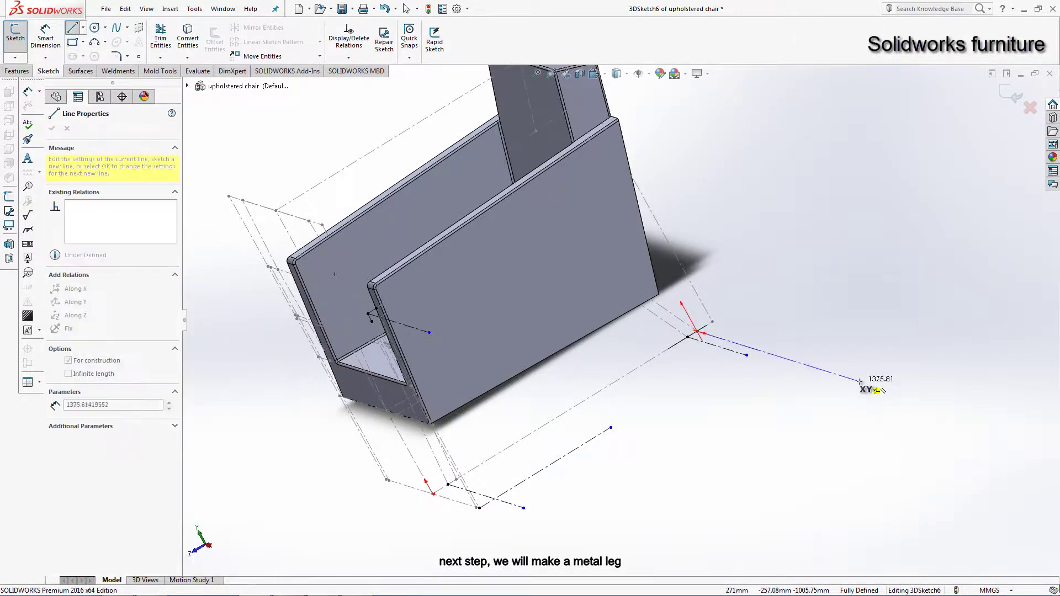
right_click(865, 384)
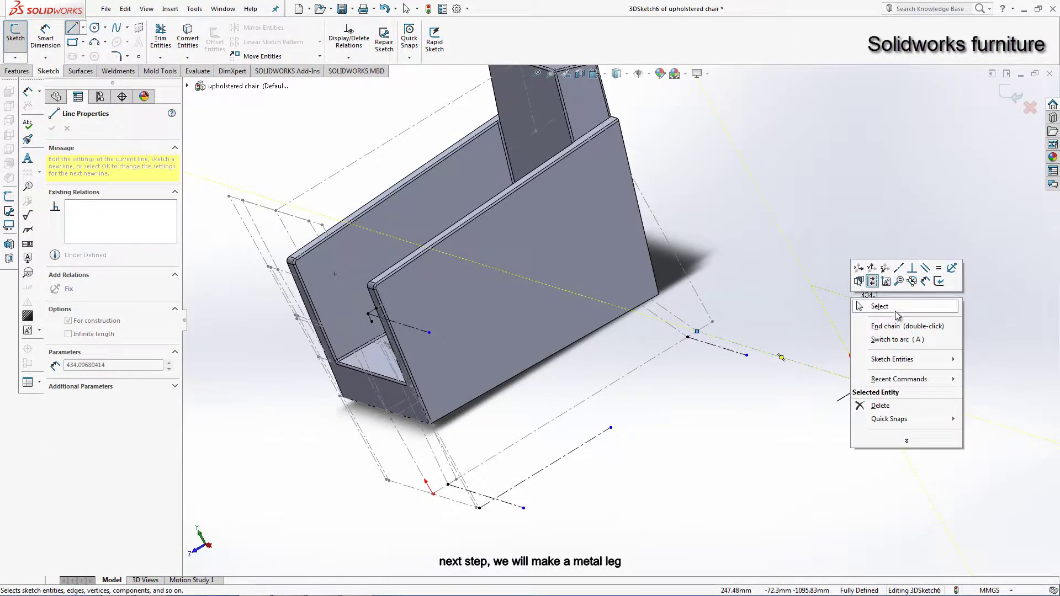
click(895, 316)
middle_drag(747, 398, 610, 430)
click(611, 425)
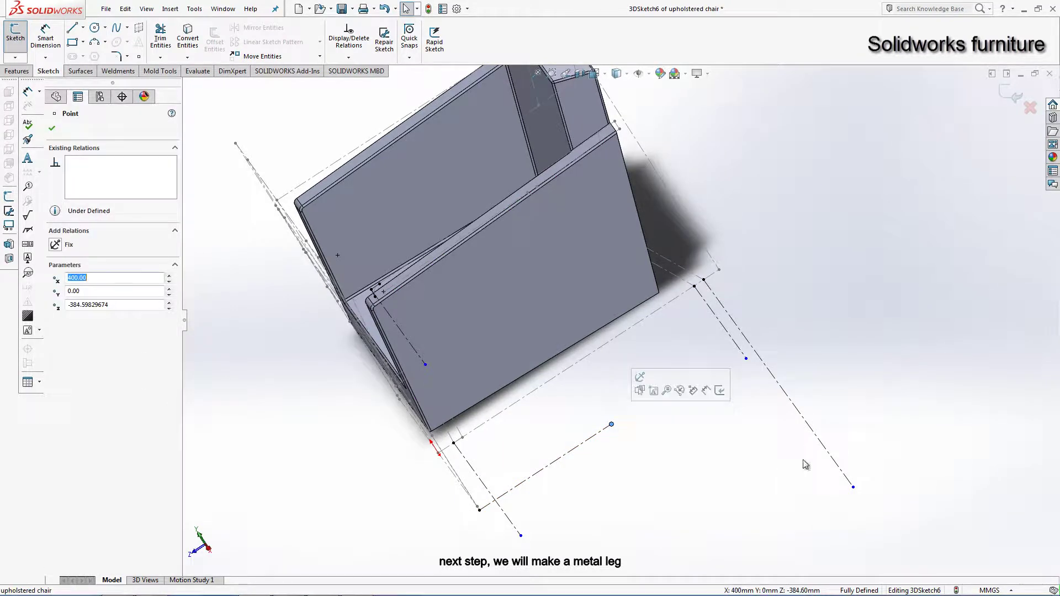
ctrl+click(853, 488)
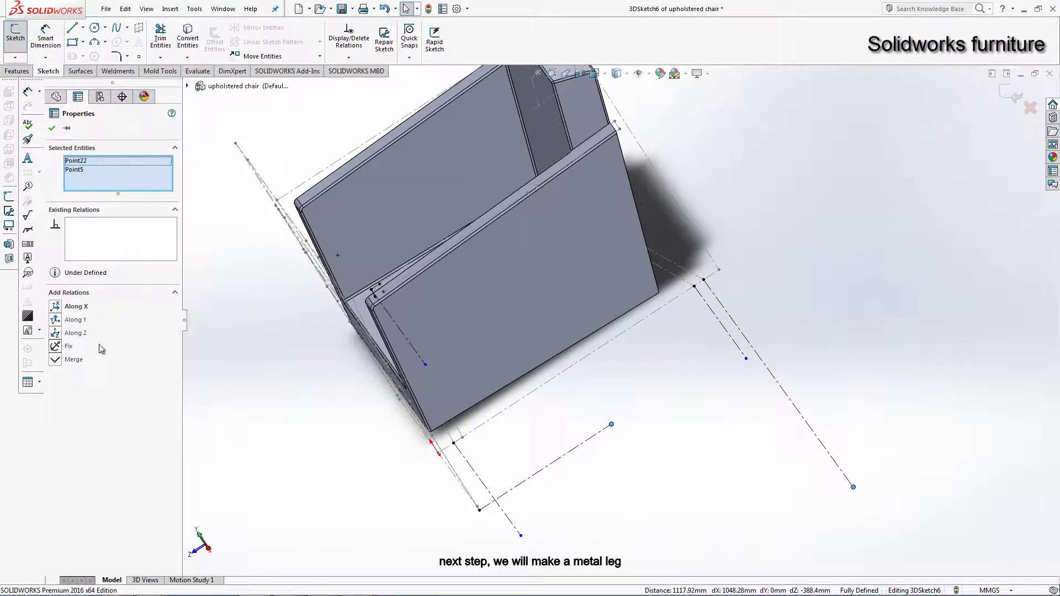
click(74, 366)
middle_drag(493, 467, 540, 483)
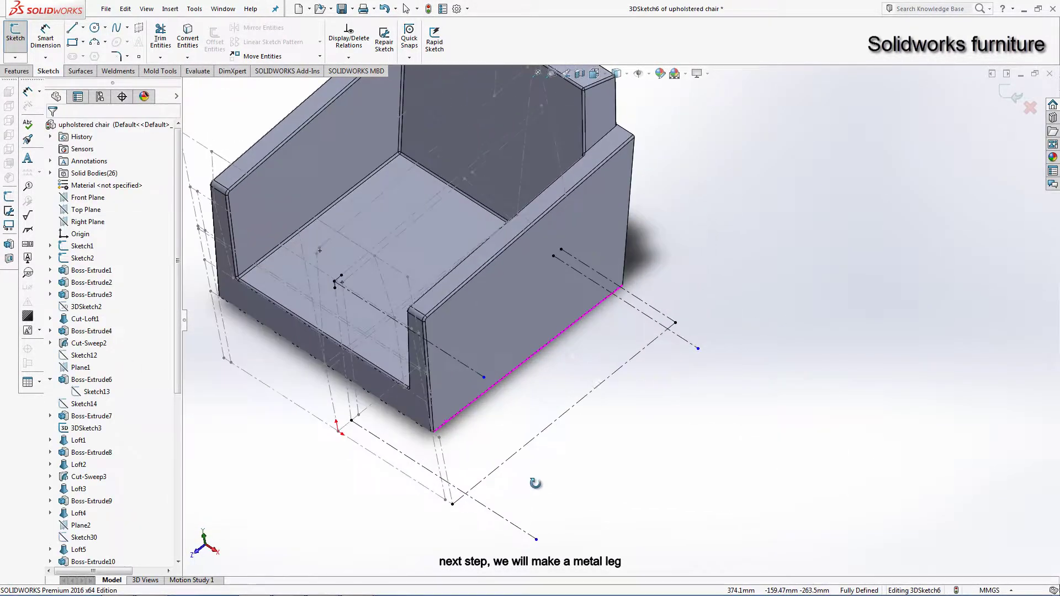
scroll(497, 497, down, 3)
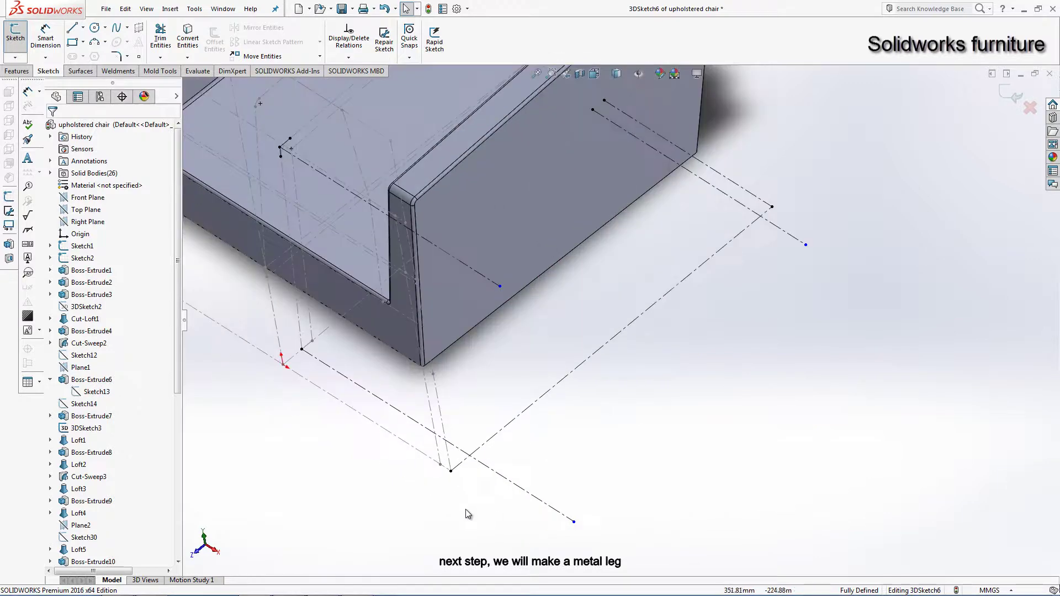
Step: Draw a long centerline from the leg corner and constrain it Along Y
click(83, 28)
click(94, 46)
click(441, 466)
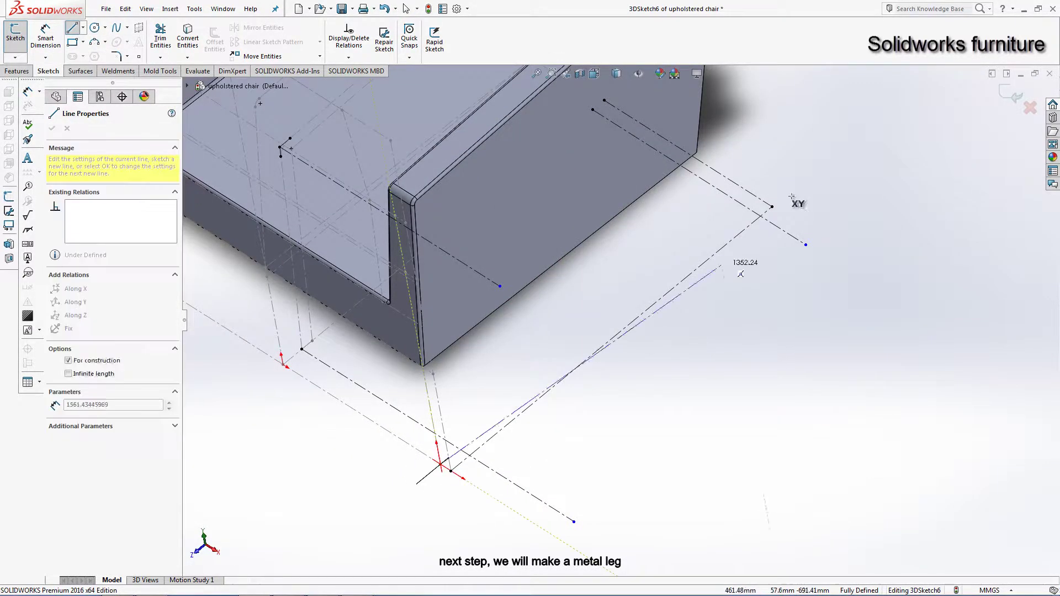
click(837, 139)
right_click(889, 124)
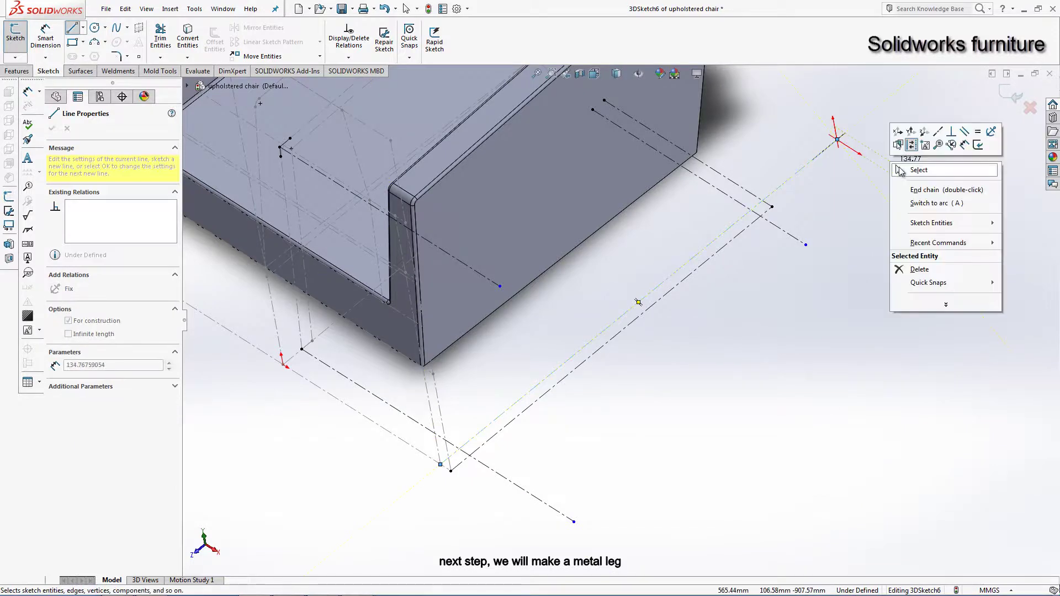
click(900, 165)
click(803, 170)
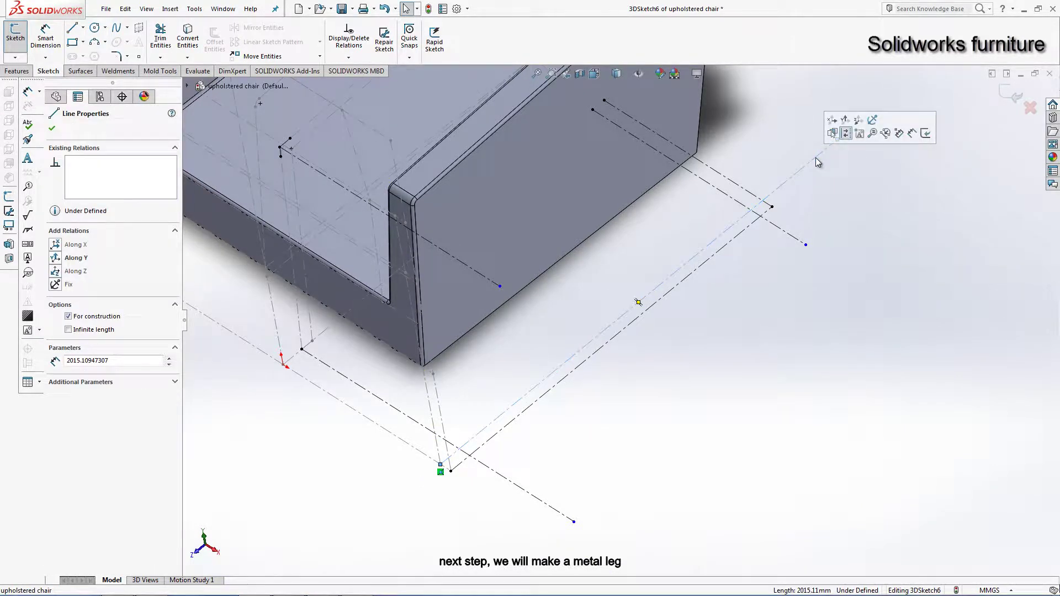
click(845, 119)
click(774, 331)
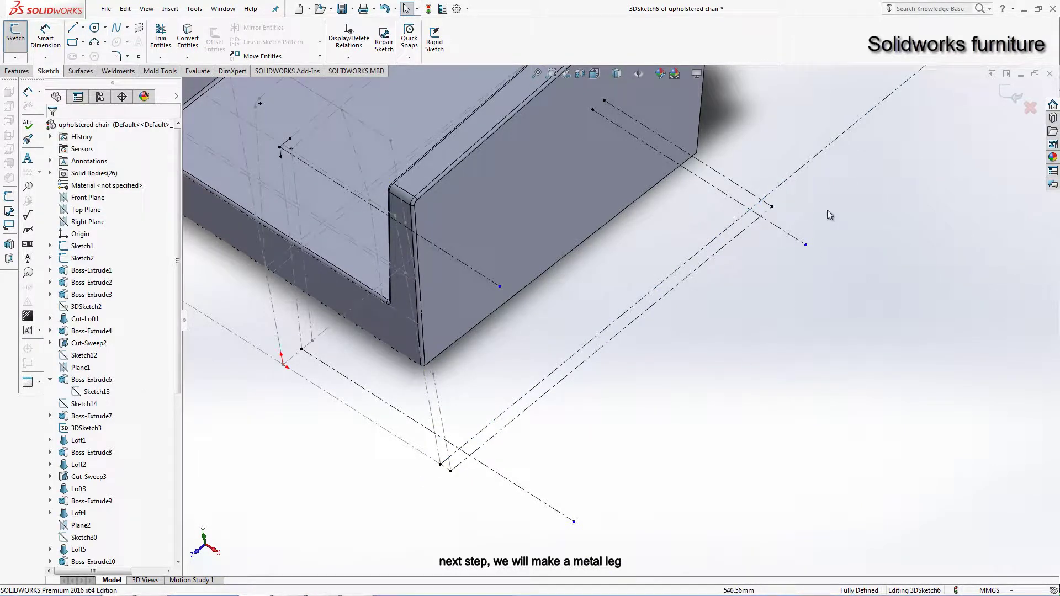
Step: Pull the line's endpoint back and make it coincident with the frame corner line
click(807, 246)
key(f)
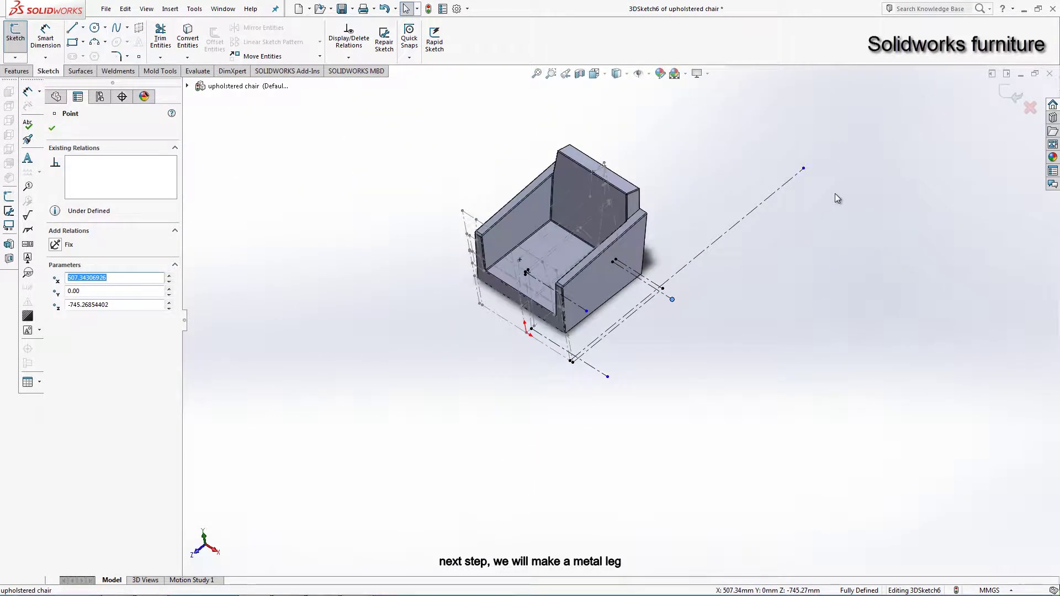
ctrl+click(803, 169)
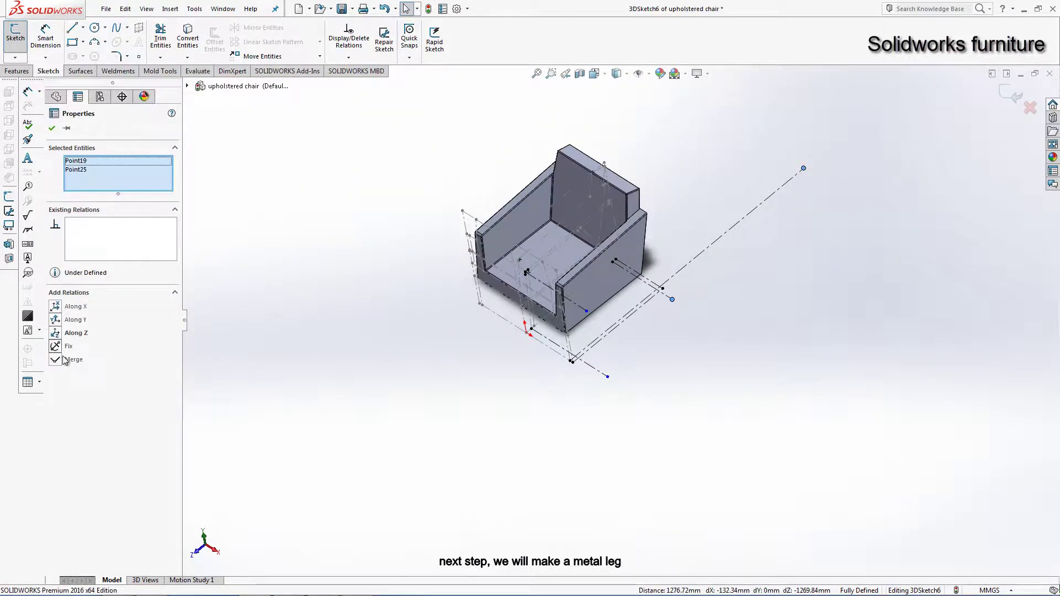
click(532, 372)
scroll(632, 333, down, 5)
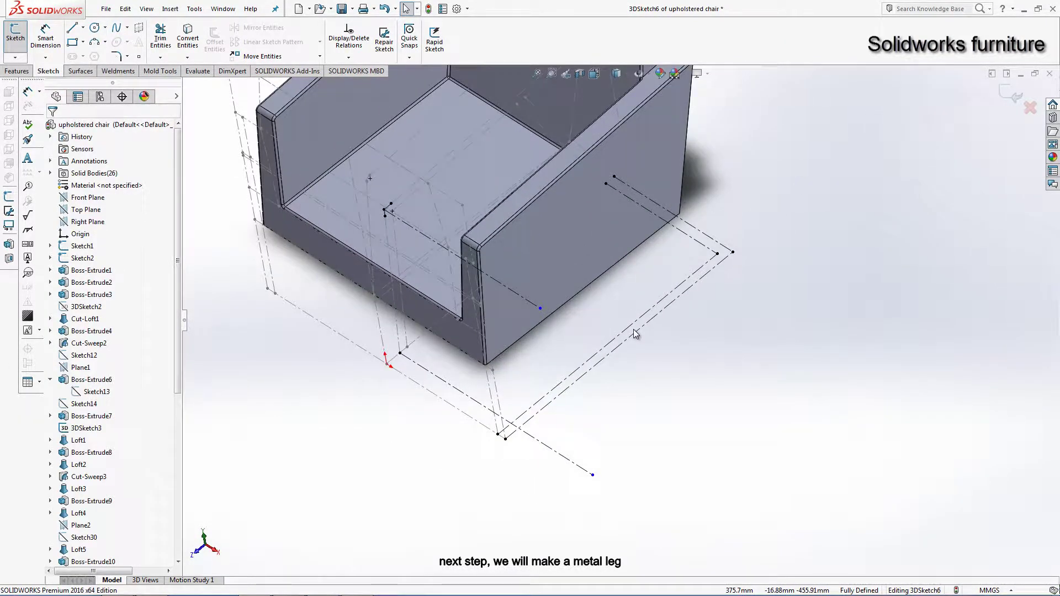
scroll(591, 473, down, 2)
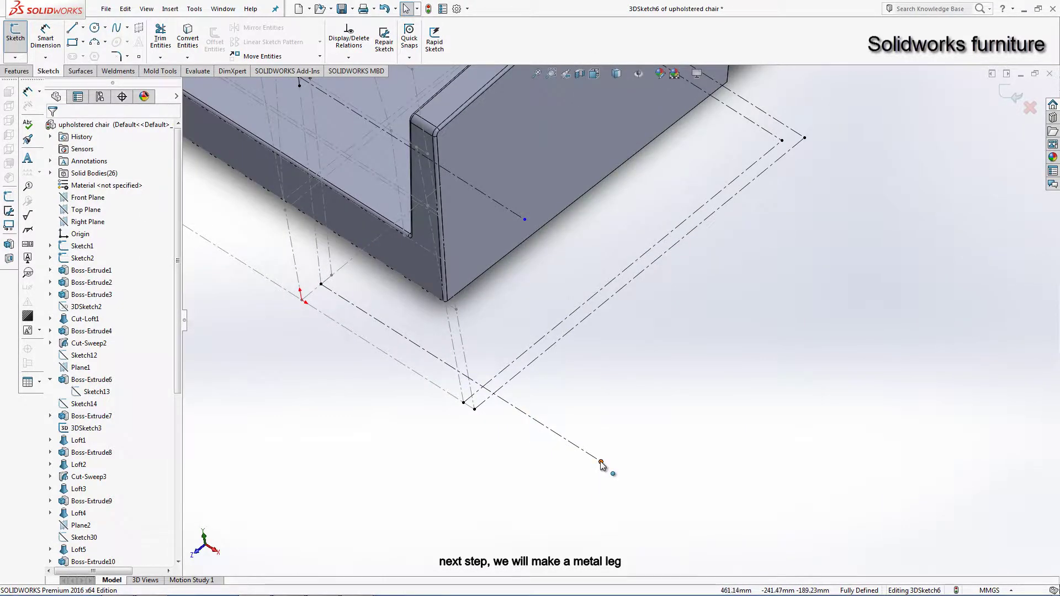
drag(601, 464, 509, 391)
ctrl+click(474, 409)
click(77, 320)
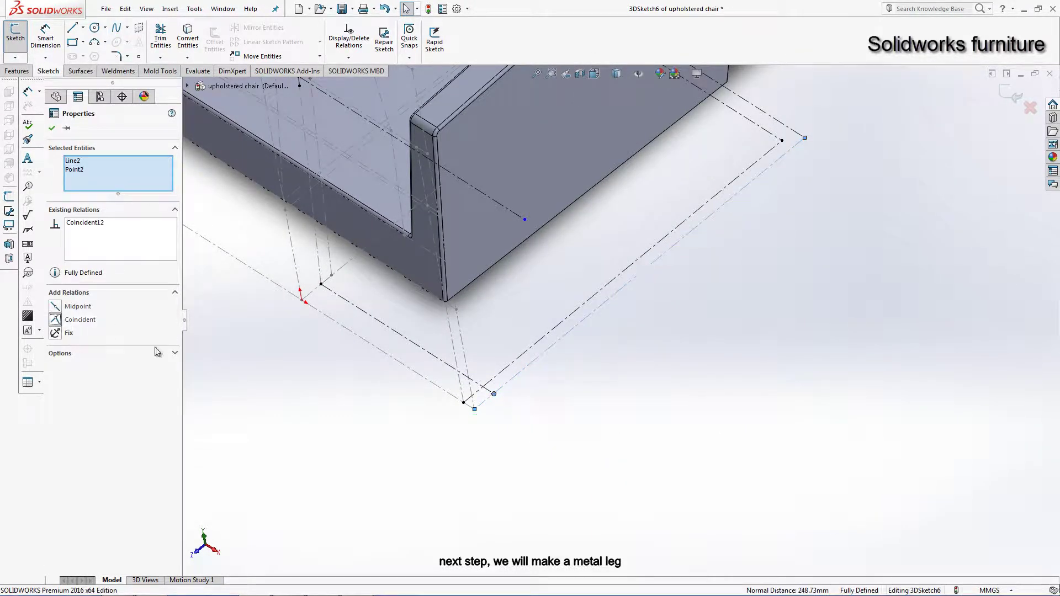
click(245, 375)
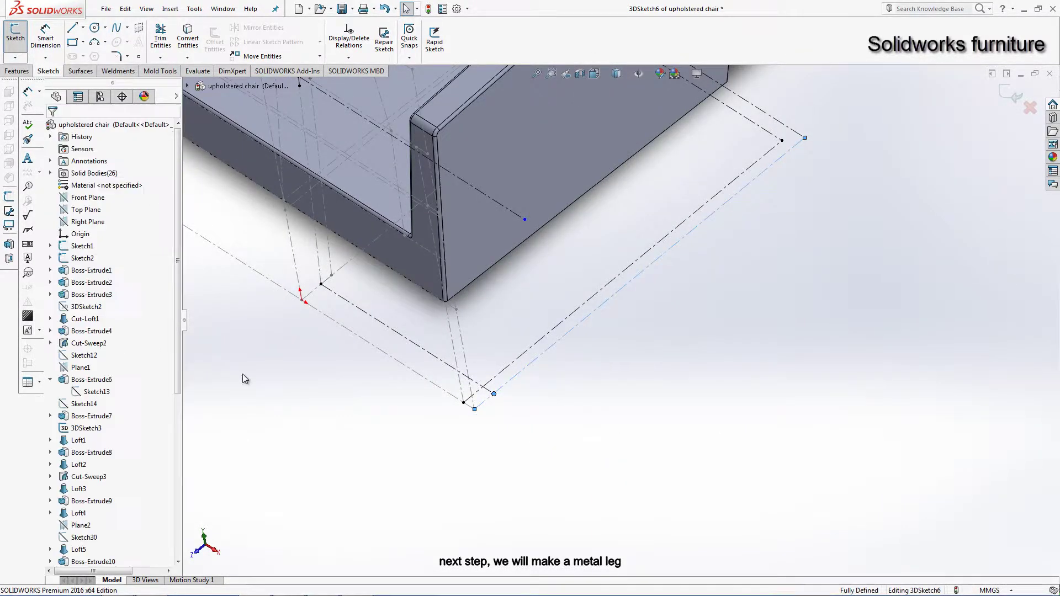
Step: Add a construction line along the frame's near side, parallel to the neighbouring frame line
click(82, 27)
click(96, 50)
drag(331, 275, 507, 382)
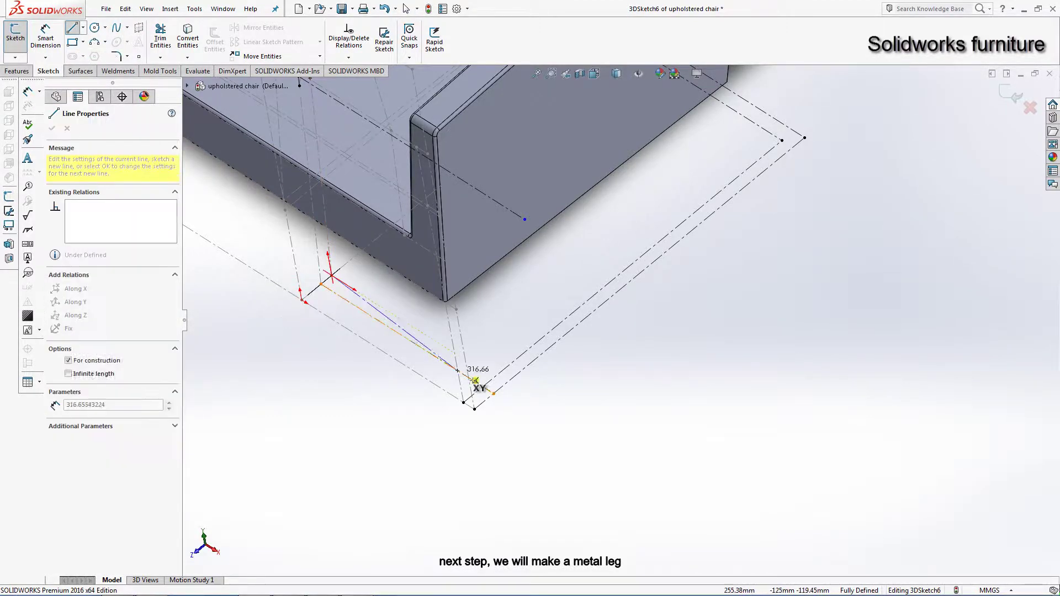
right_click(604, 388)
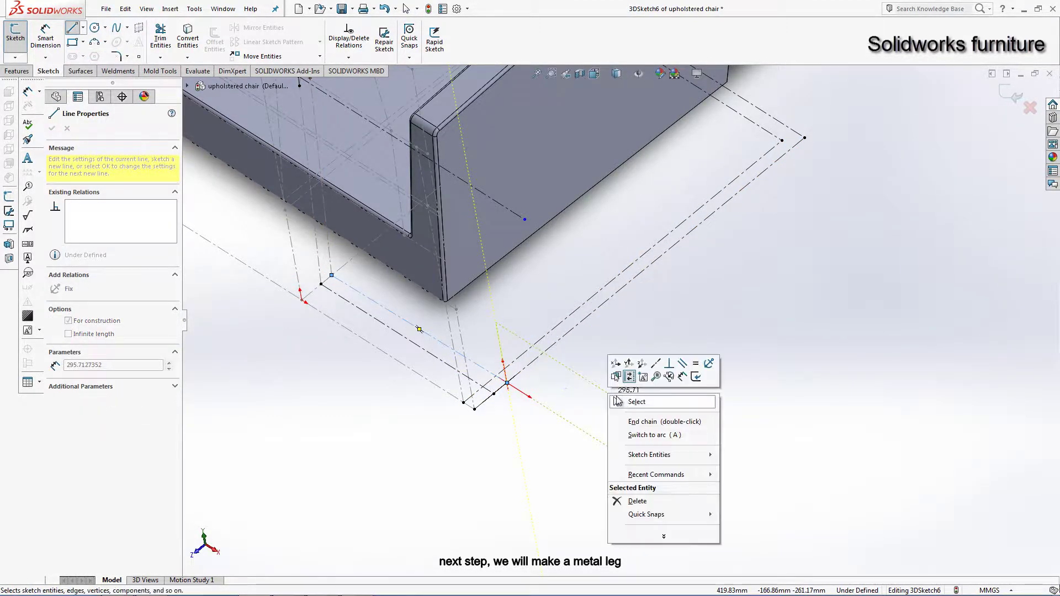
click(621, 397)
click(507, 384)
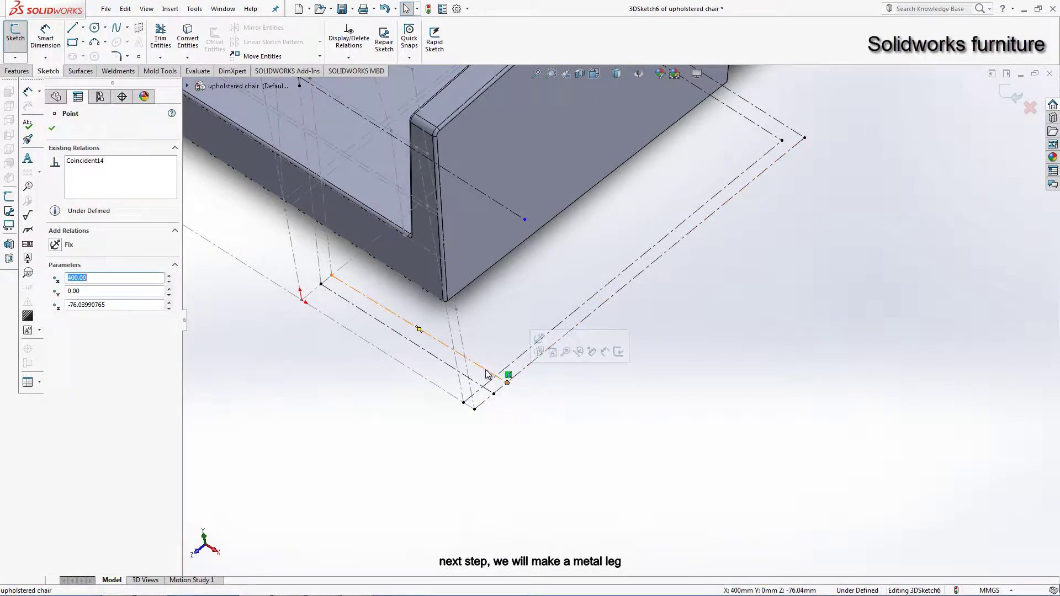
click(452, 369)
ctrl+click(450, 370)
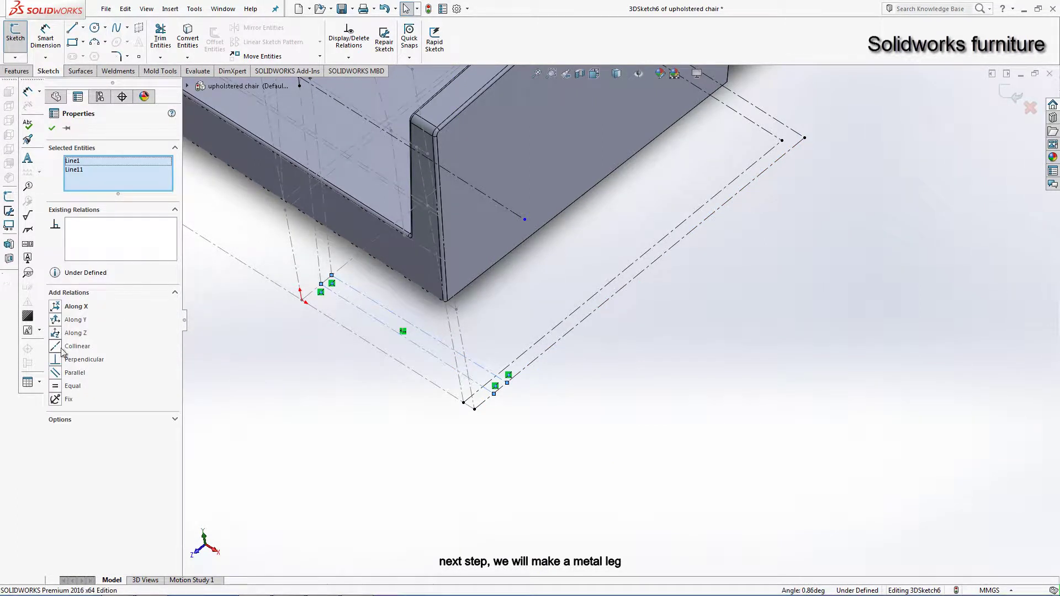
click(55, 373)
click(344, 419)
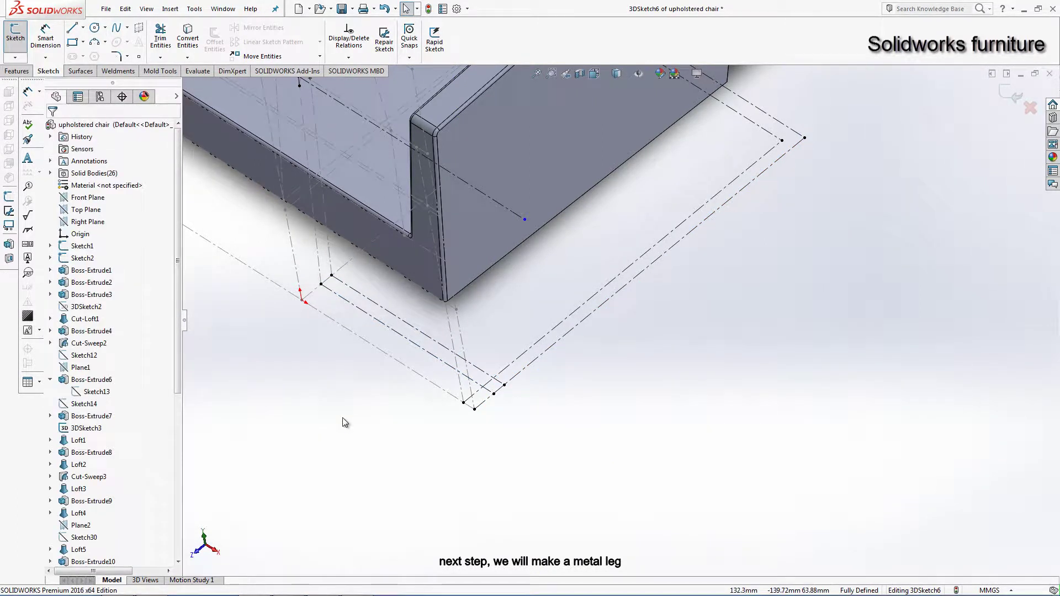
middle_drag(473, 410, 513, 399)
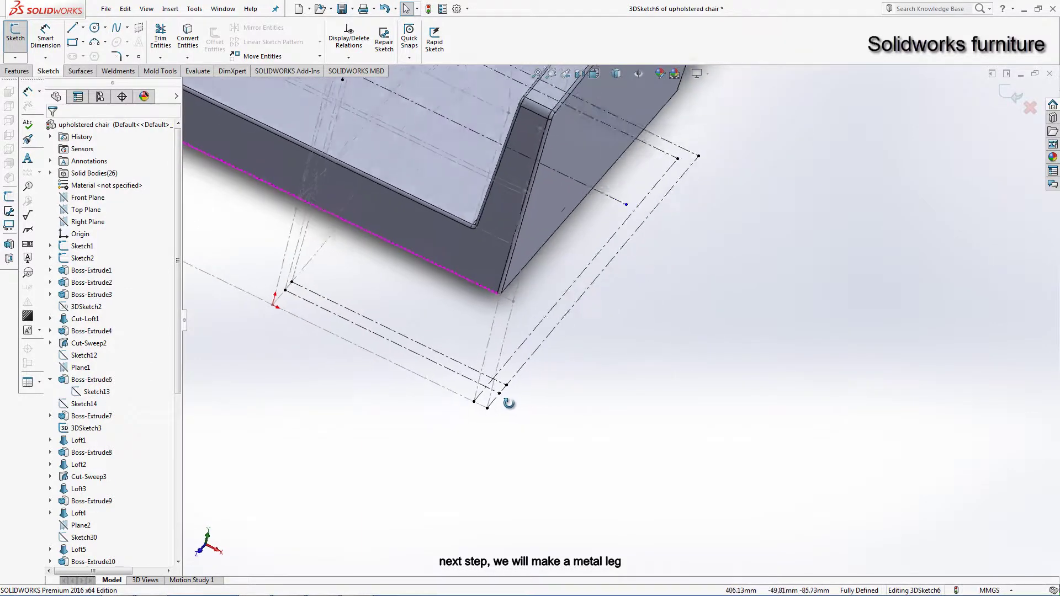
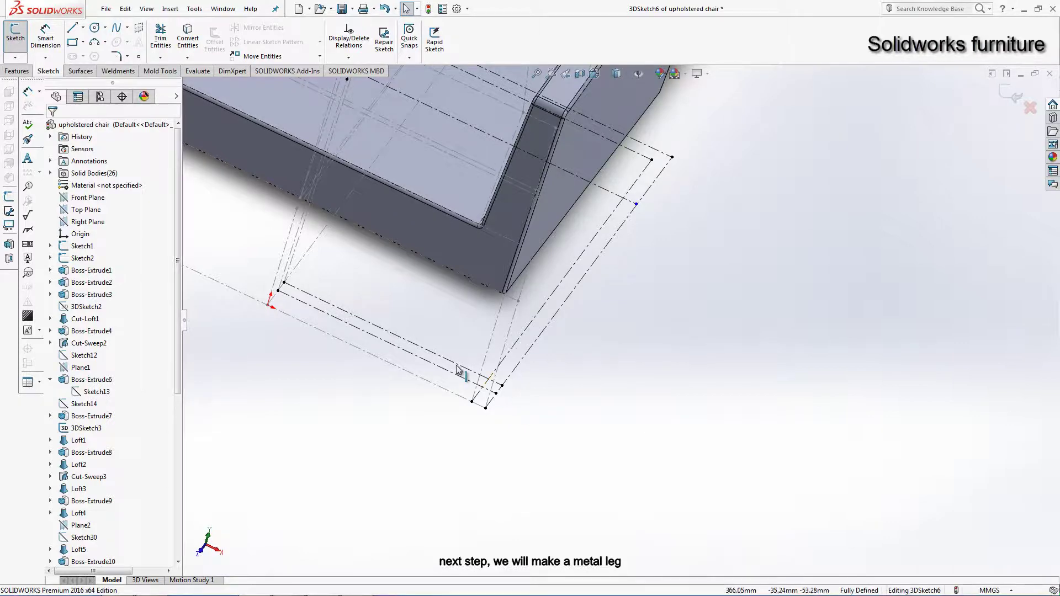
Step: Draw a construction line from the sketch corner and constrain it Along Y
middle_drag(463, 374, 451, 227)
scroll(495, 154, down, 2)
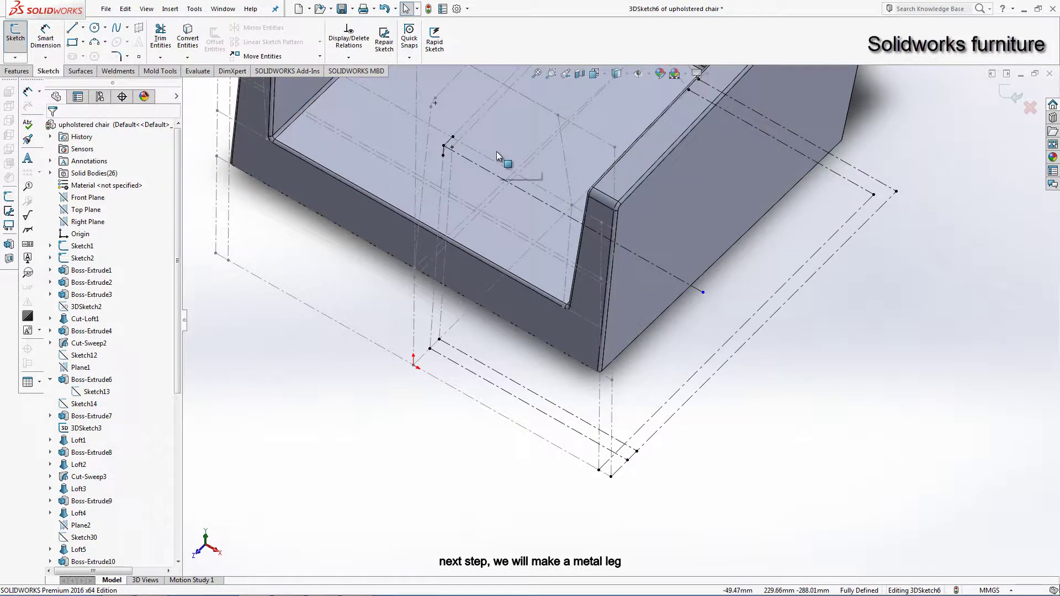
scroll(495, 154, down, 2)
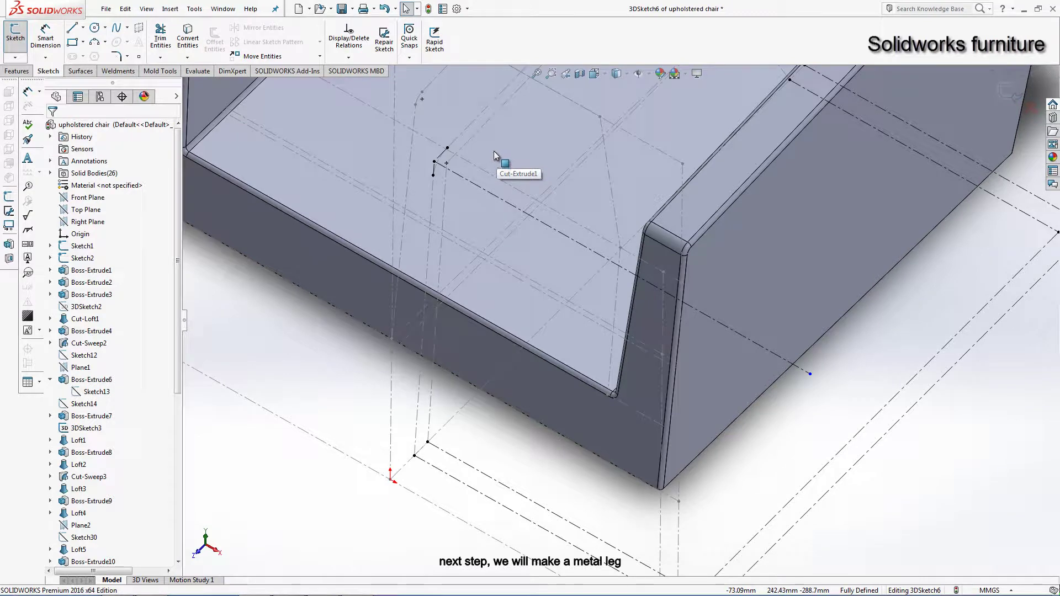
click(75, 32)
scroll(549, 366, up, 1)
scroll(538, 360, up, 1)
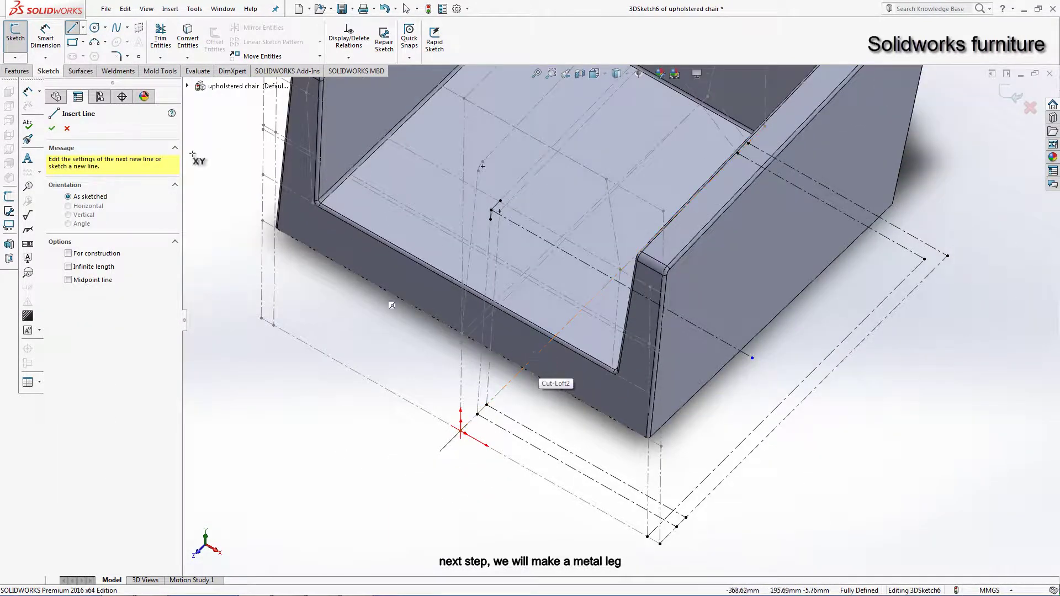
click(82, 28)
click(91, 55)
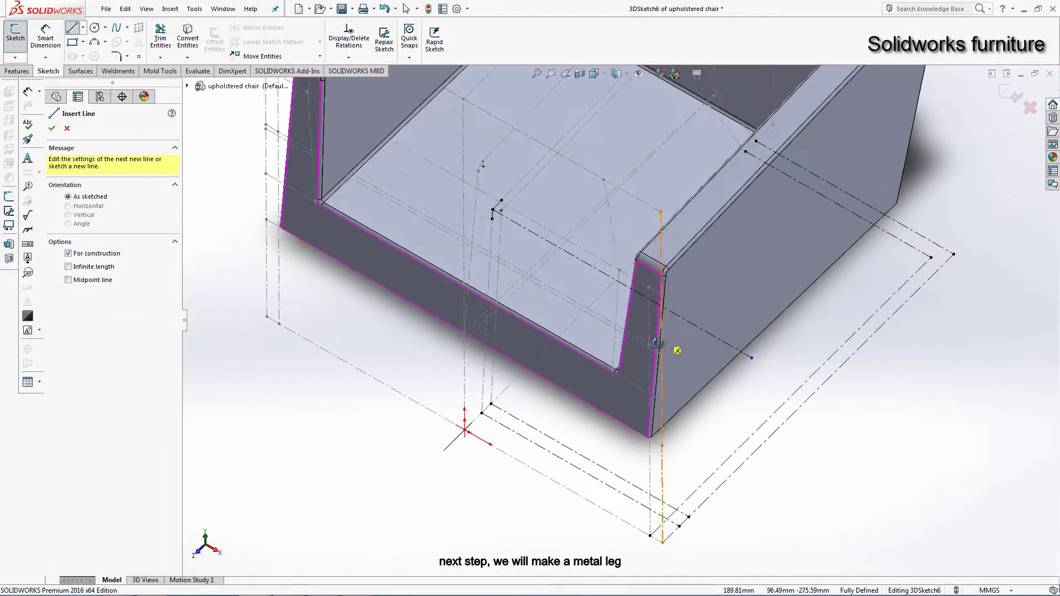
mouse_move(657, 343)
middle_down()
mouse_move(694, 360)
mouse_move(674, 346)
middle_up()
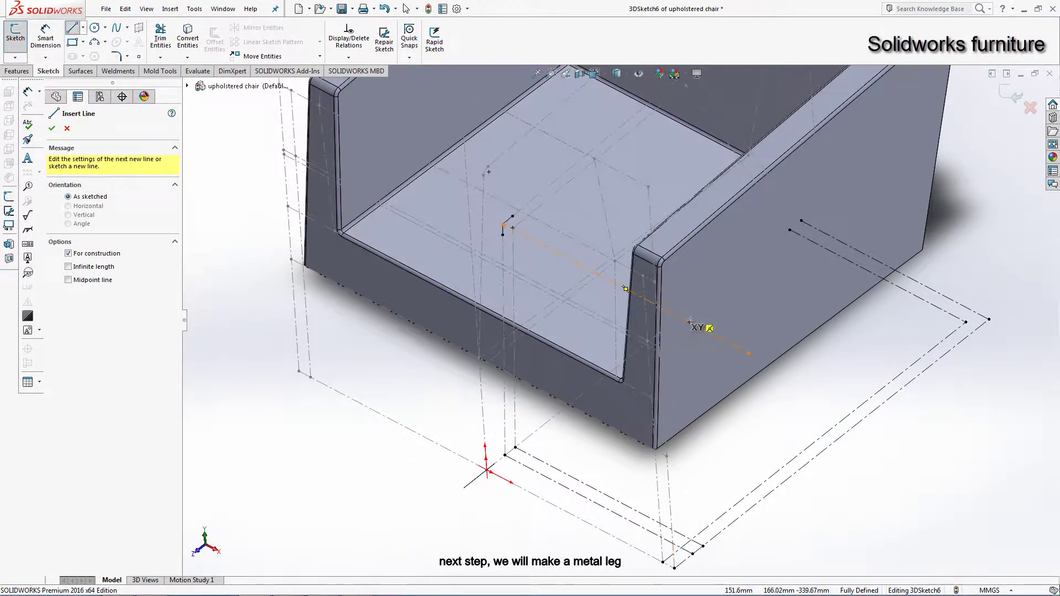
click(691, 320)
right_click(410, 382)
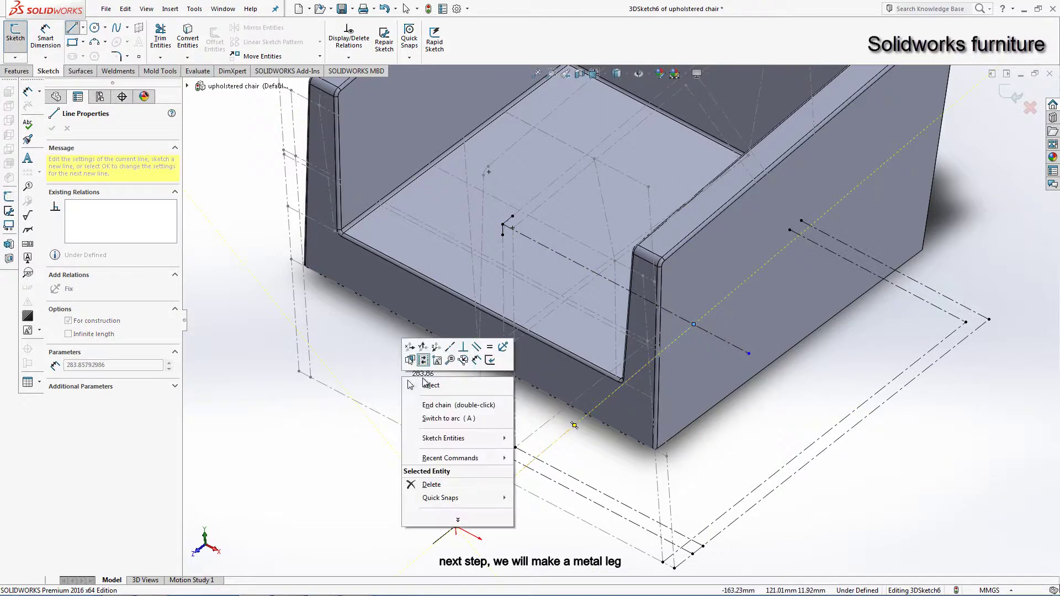
click(410, 384)
click(480, 504)
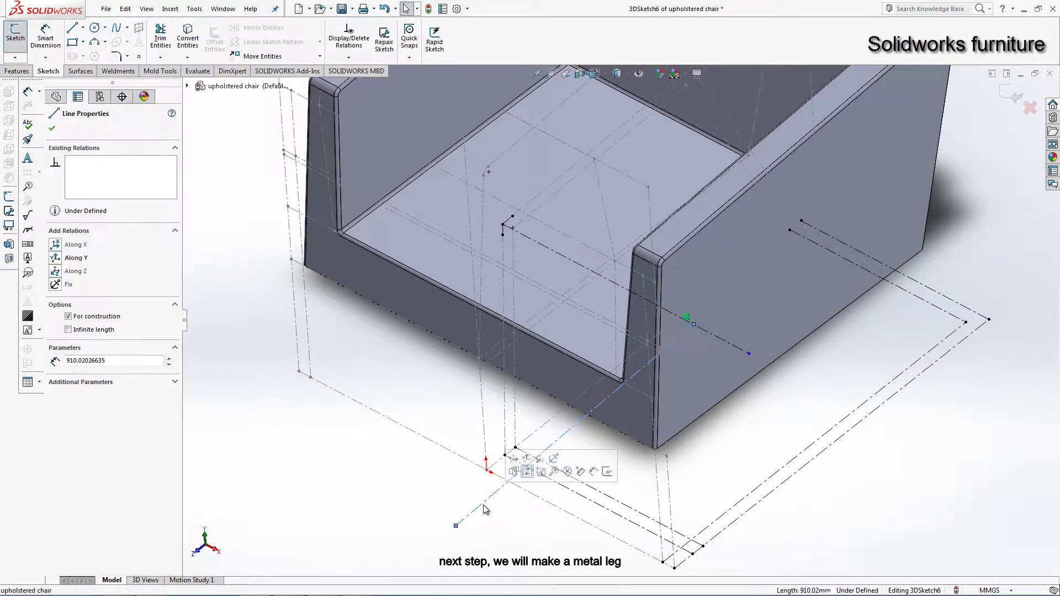
click(525, 471)
key(Escape)
Step: Make the construction line's far endpoint coincident with Line9@Sketch2
scroll(624, 342, up, 5)
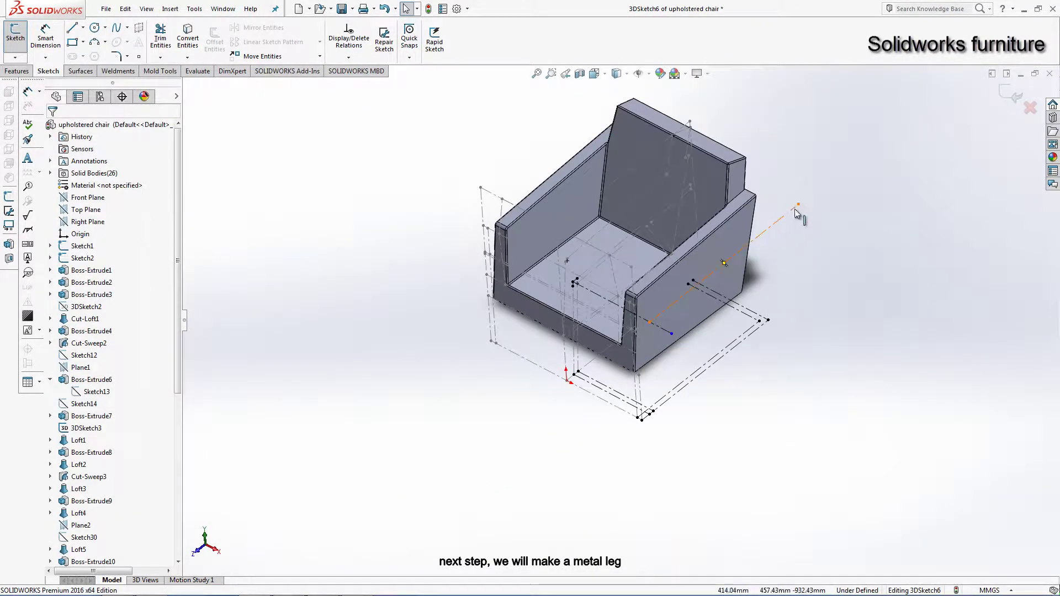
click(798, 205)
scroll(621, 326, down, 5)
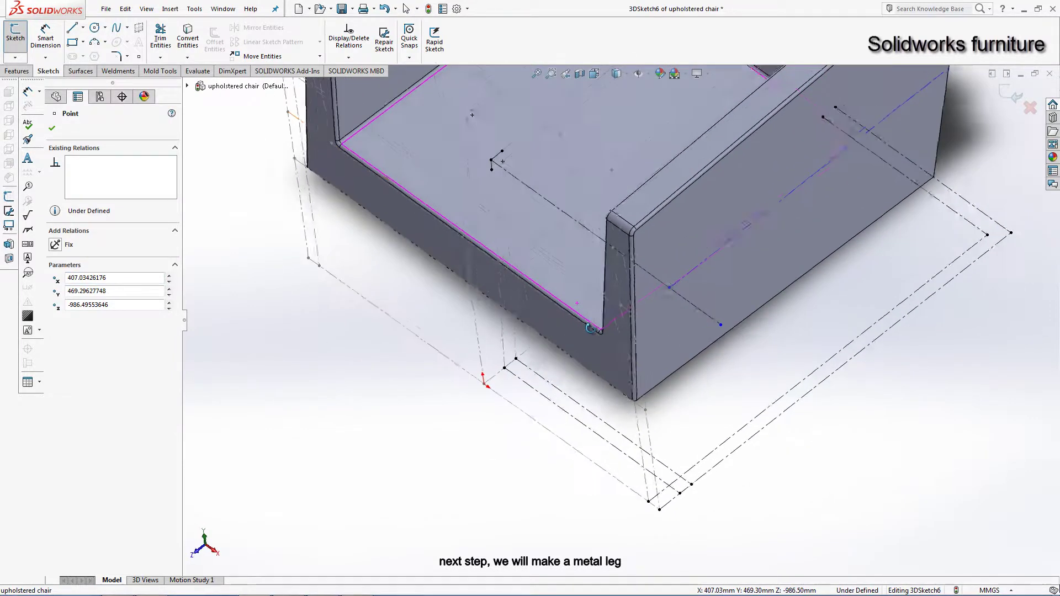
ctrl+click(627, 320)
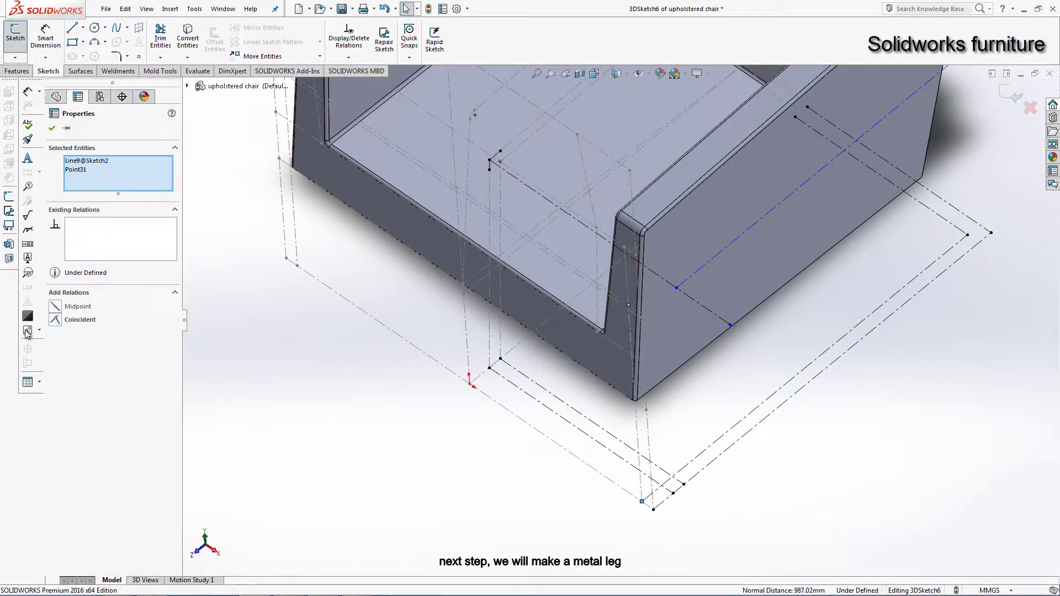
click(59, 319)
key(Escape)
mouse_move(956, 440)
middle_down()
mouse_move(627, 224)
mouse_move(639, 247)
mouse_move(612, 352)
middle_up()
scroll(638, 247, down, 5)
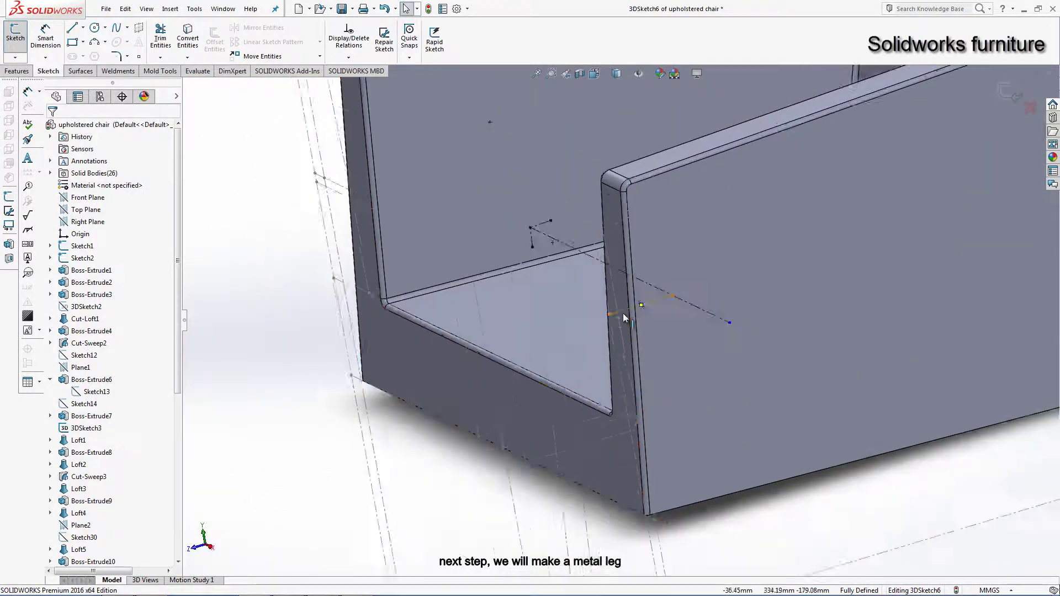
scroll(612, 352, up, 2)
scroll(612, 352, up, 3)
scroll(618, 357, down, 2)
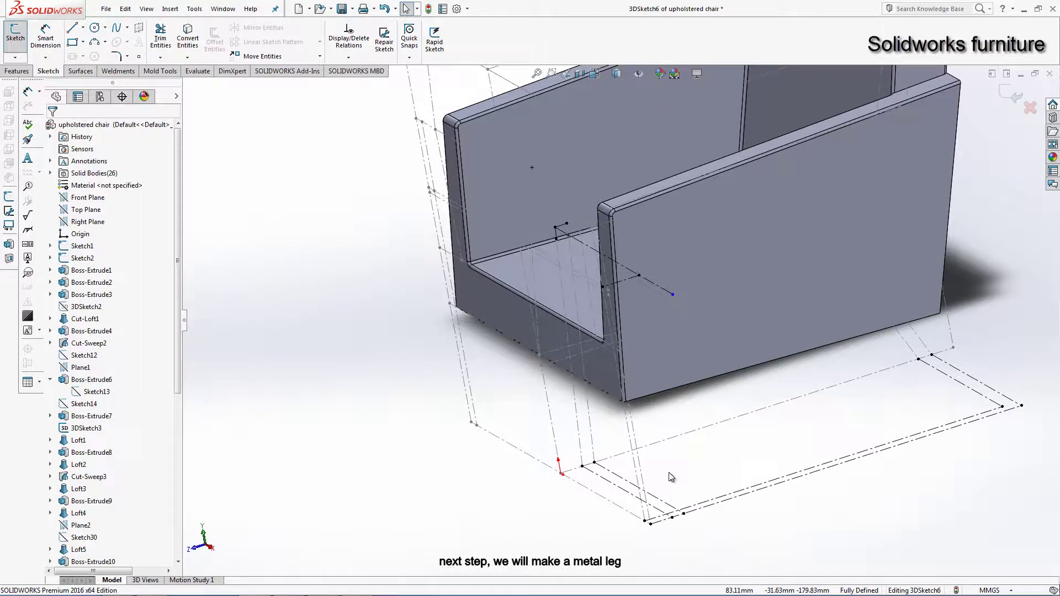
Step: Sketch a solid leg line upward from the frame rectangle's bottom corner
click(73, 28)
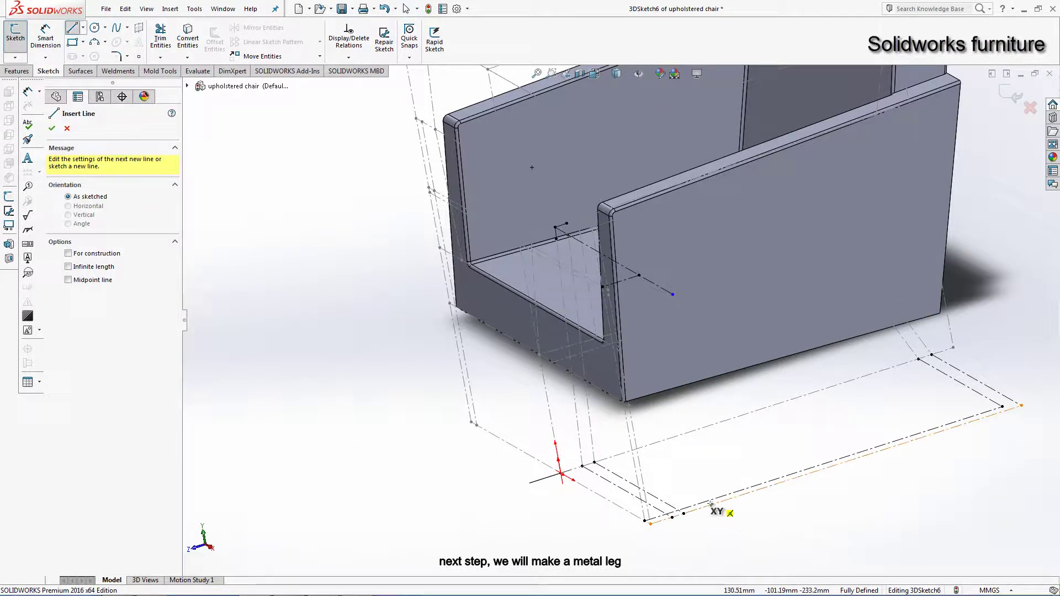
scroll(706, 499, down, 2)
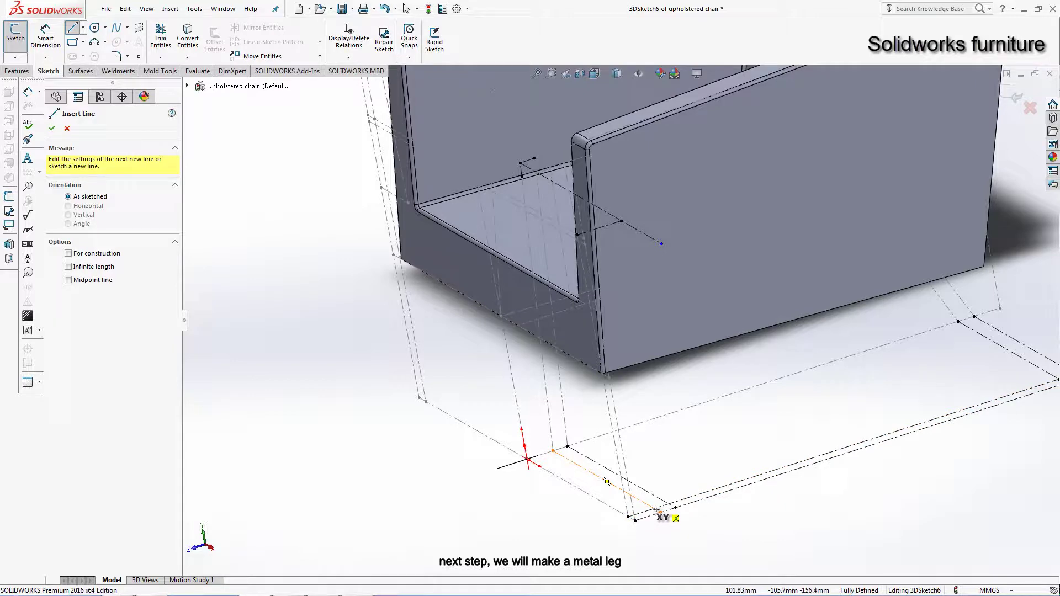
click(657, 512)
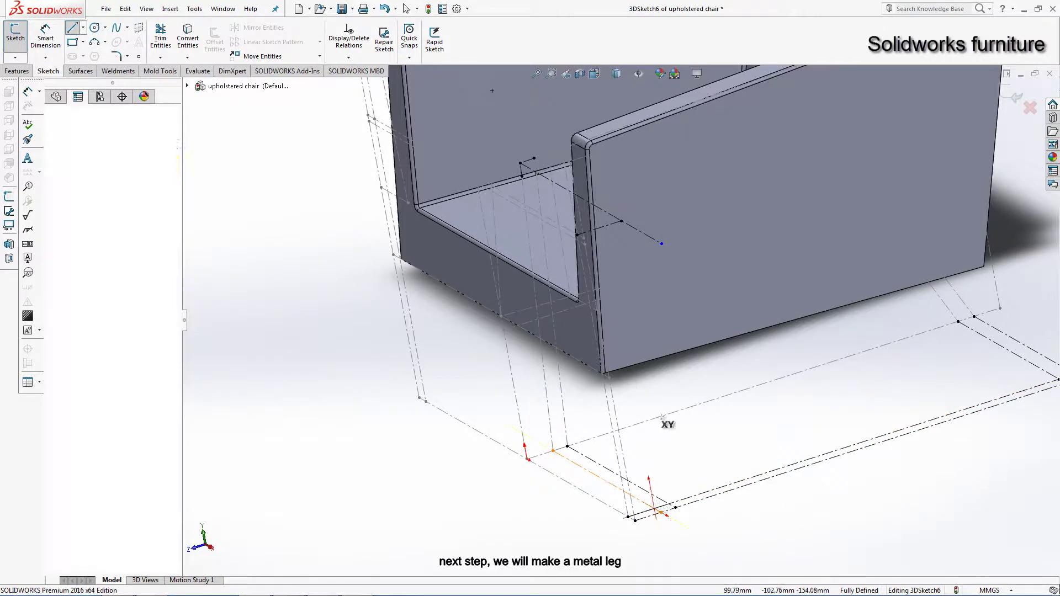
click(622, 220)
right_click(781, 292)
click(795, 338)
Step: Merge the leg line's top point with the construction line's endpoint
scroll(658, 468, down, 3)
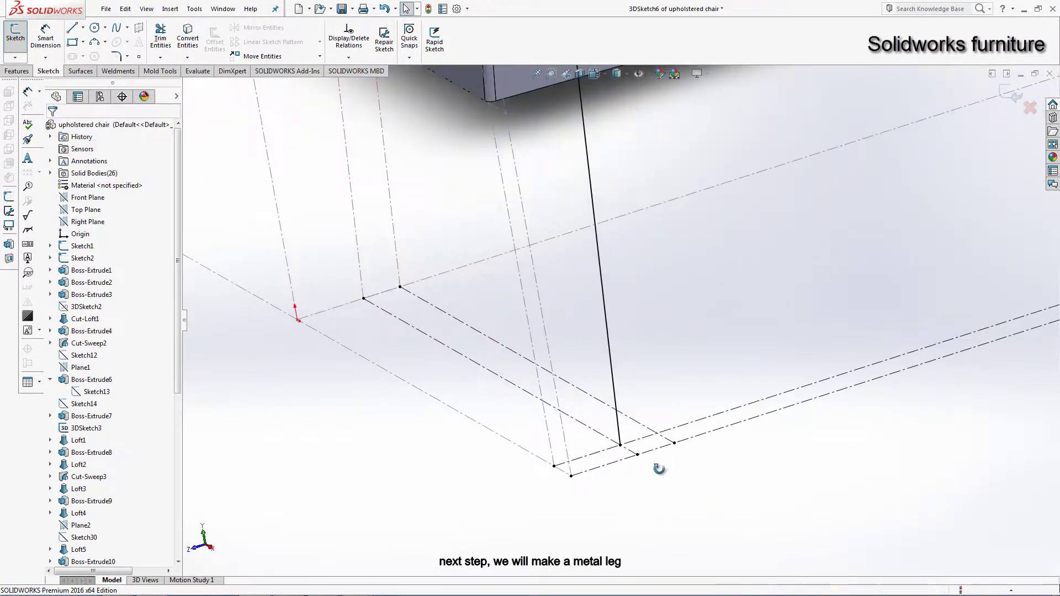
mouse_move(658, 468)
middle_down()
mouse_move(671, 513)
mouse_move(693, 428)
mouse_move(634, 202)
middle_up()
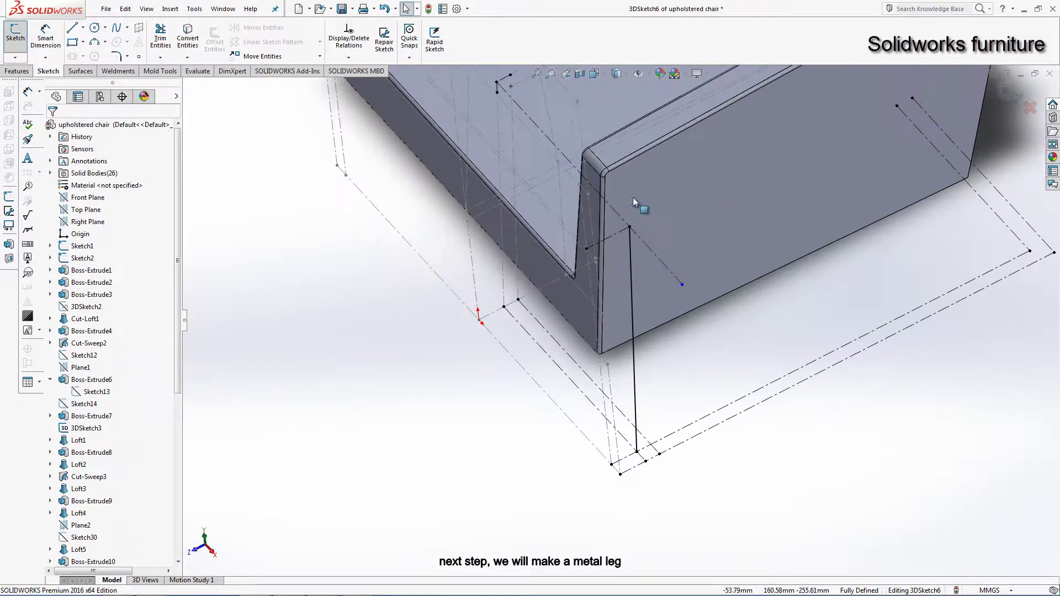
scroll(668, 278, down, 2)
click(692, 289)
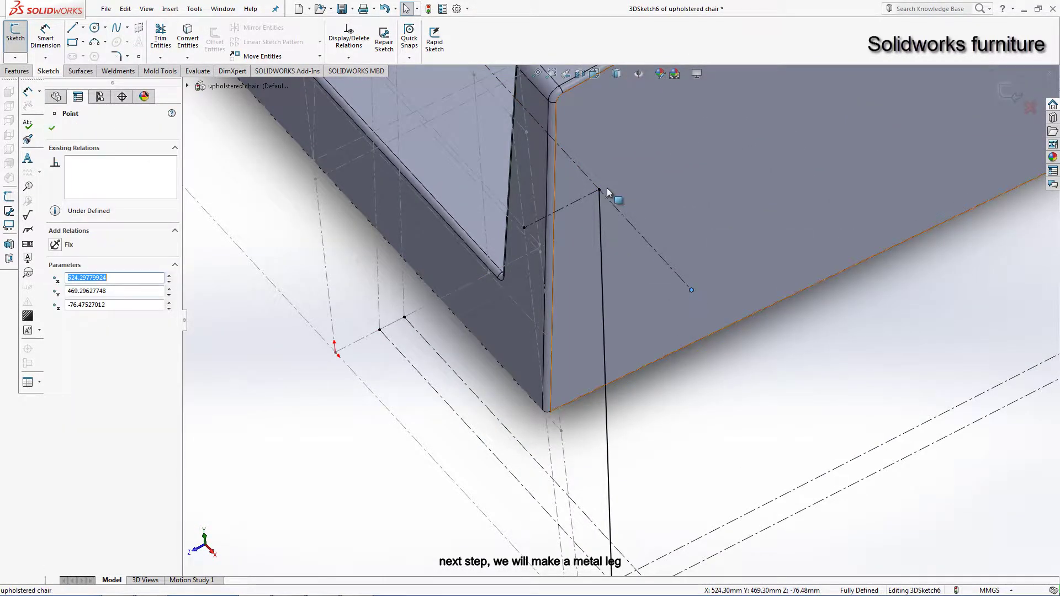
ctrl+click(599, 189)
click(62, 365)
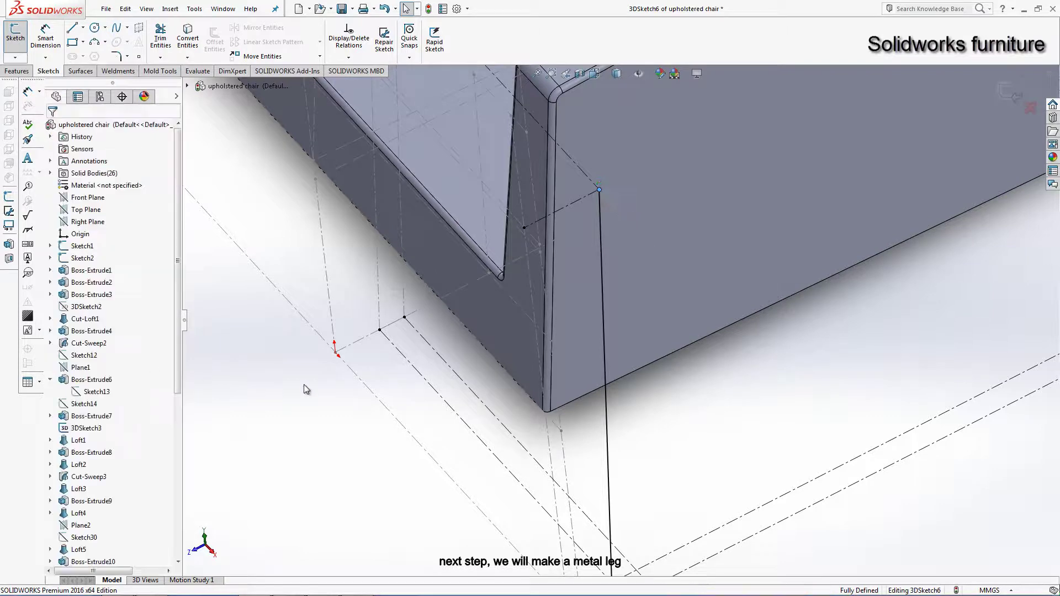
mouse_move(303, 386)
middle_down()
mouse_move(658, 196)
mouse_move(662, 165)
mouse_move(677, 161)
middle_up()
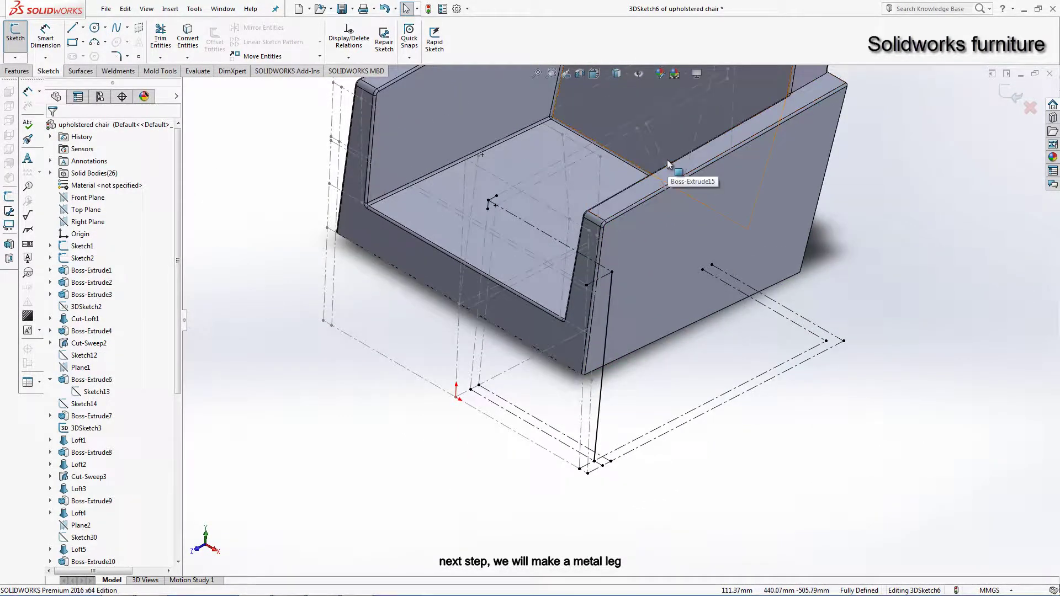
Step: Draw a short construction line near the backrest
click(83, 28)
click(100, 48)
scroll(638, 94, down, 5)
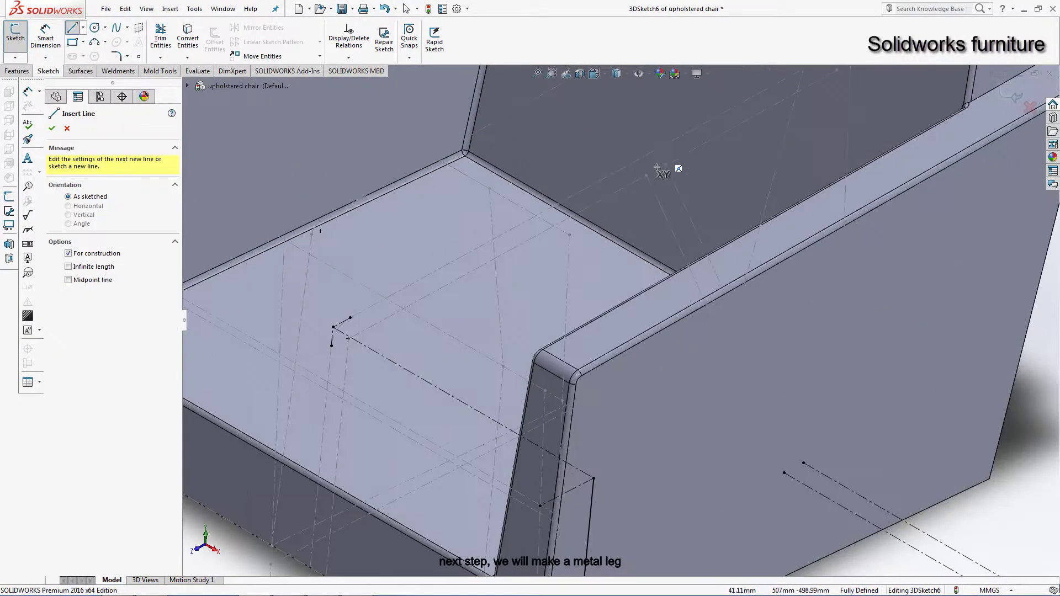
click(642, 185)
click(631, 166)
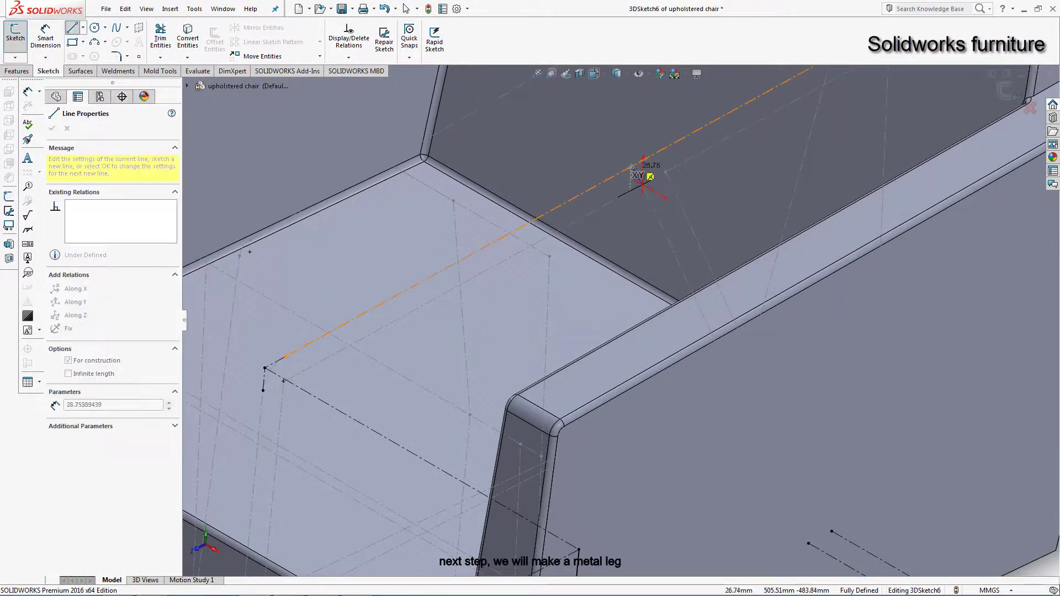
right_click(701, 174)
click(726, 178)
scroll(636, 181, down, 2)
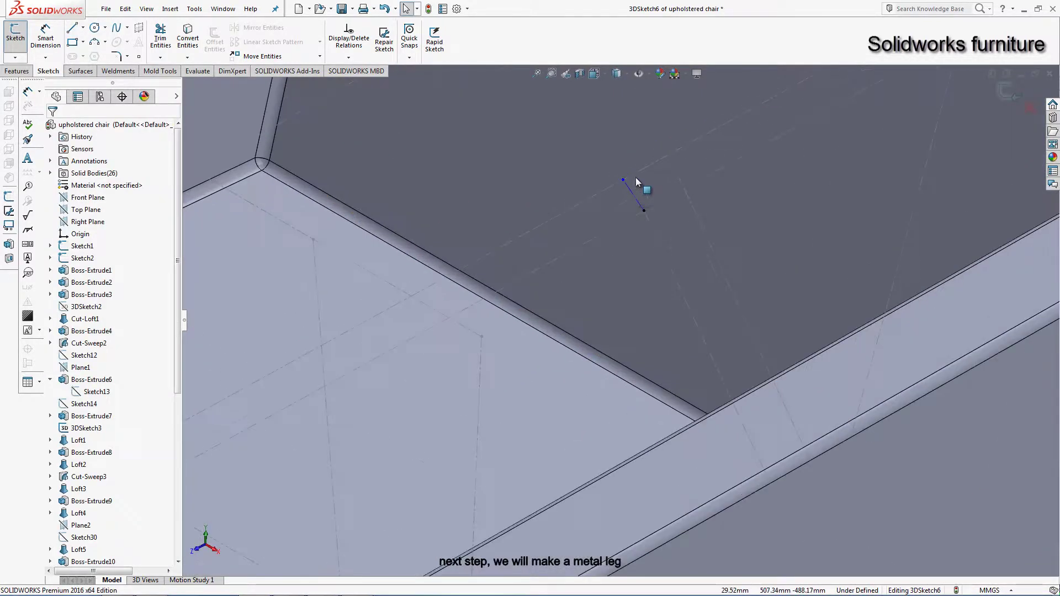
click(632, 193)
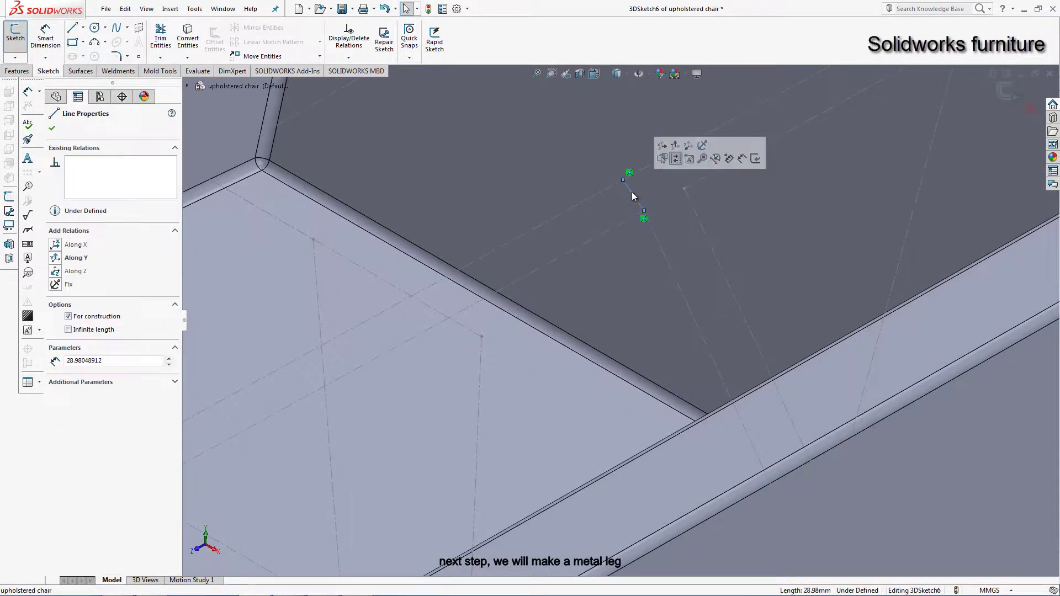
ctrl+click(651, 228)
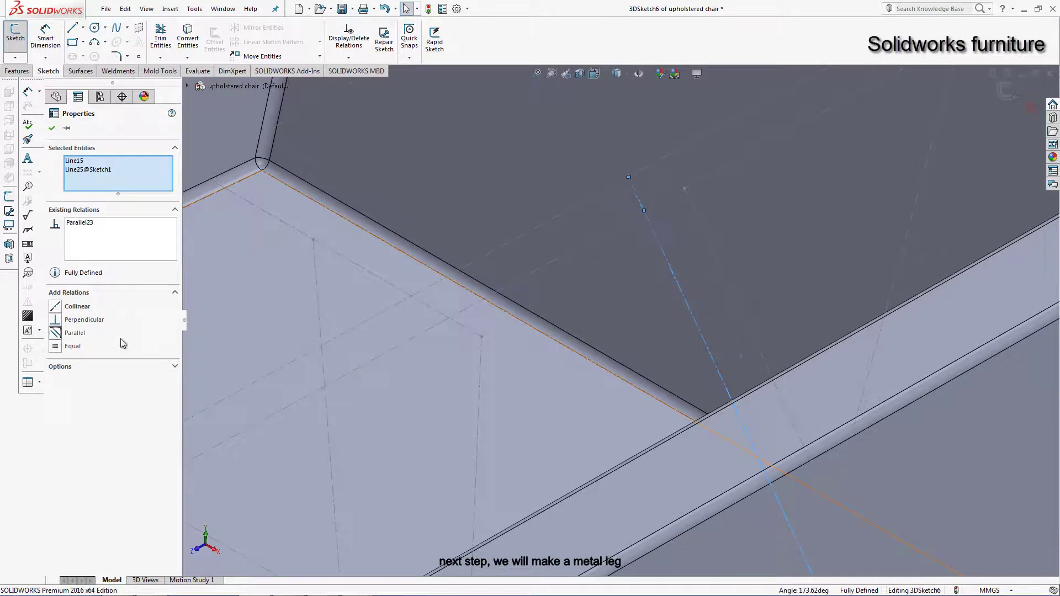
click(521, 381)
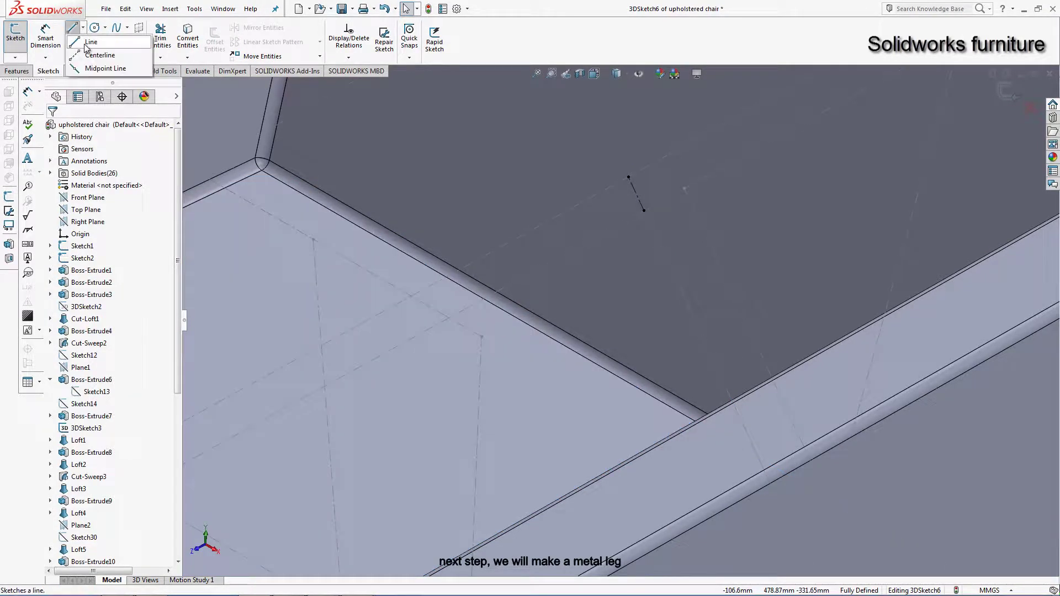
Step: Draw another short construction line and make it parallel to the long dashed line
click(83, 27)
click(96, 51)
scroll(715, 189, down, 3)
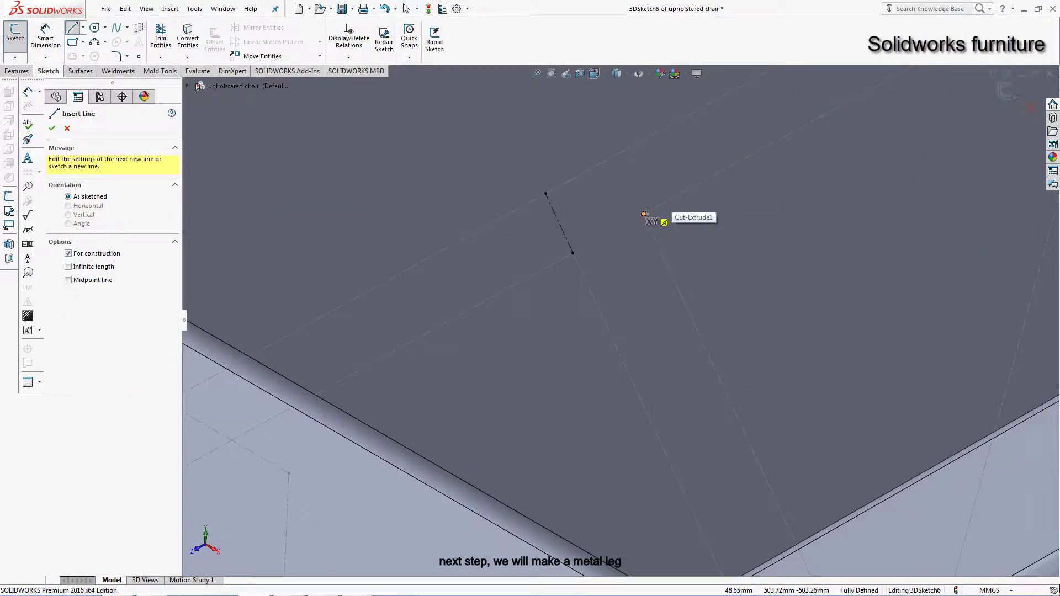
click(644, 213)
click(617, 155)
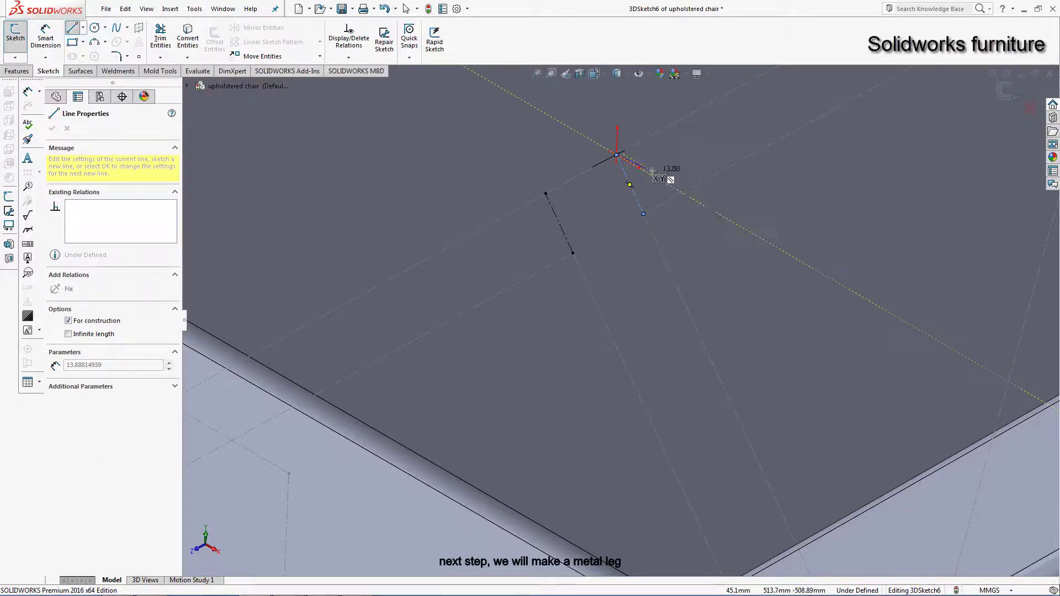
right_click(616, 161)
click(679, 180)
click(629, 188)
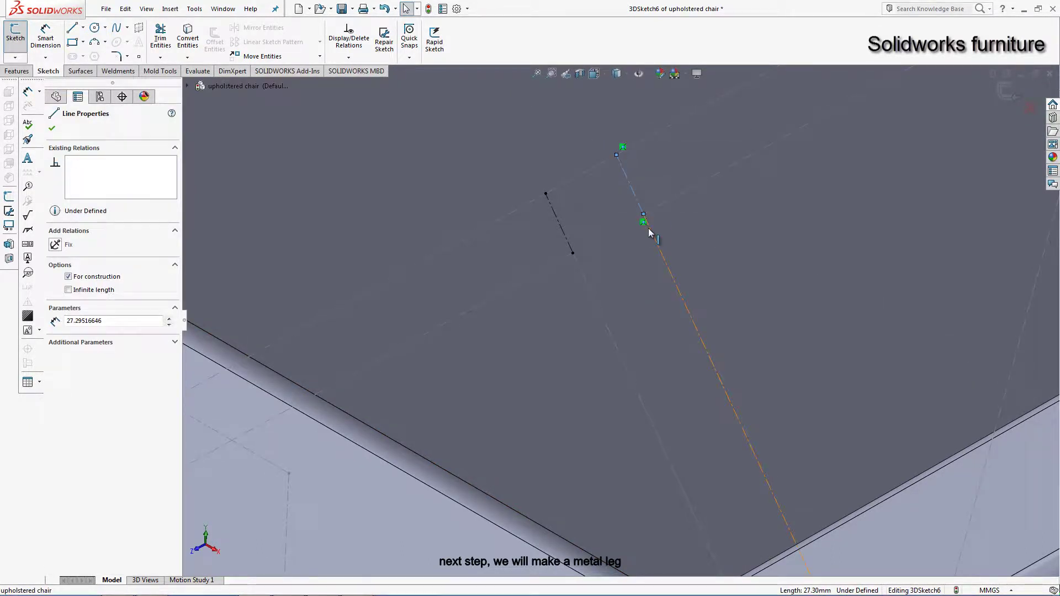
ctrl+click(649, 228)
click(55, 333)
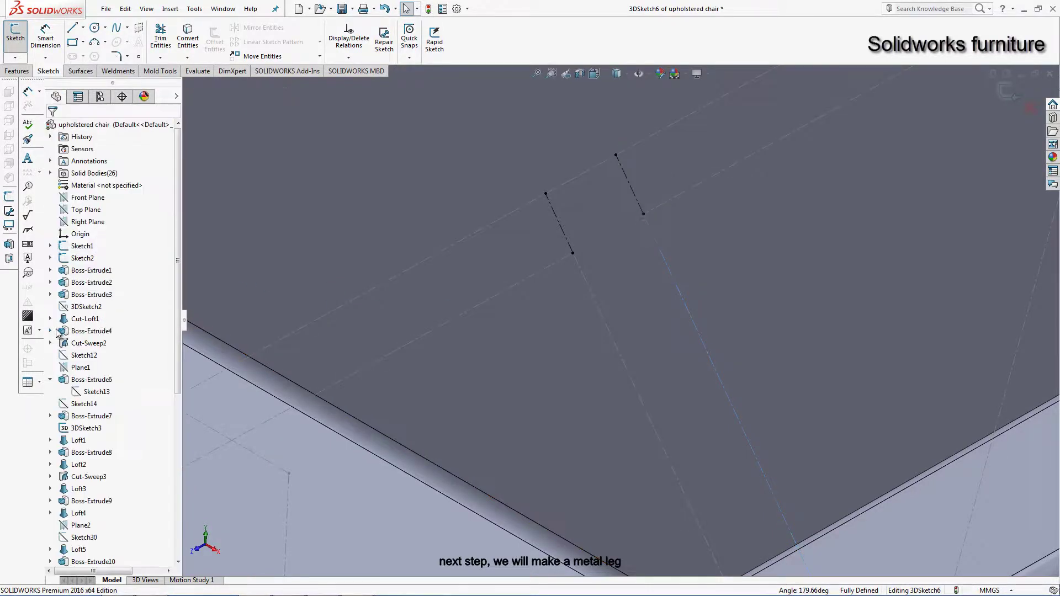
scroll(604, 314, up, 3)
scroll(636, 346, up, 3)
scroll(692, 369, up, 2)
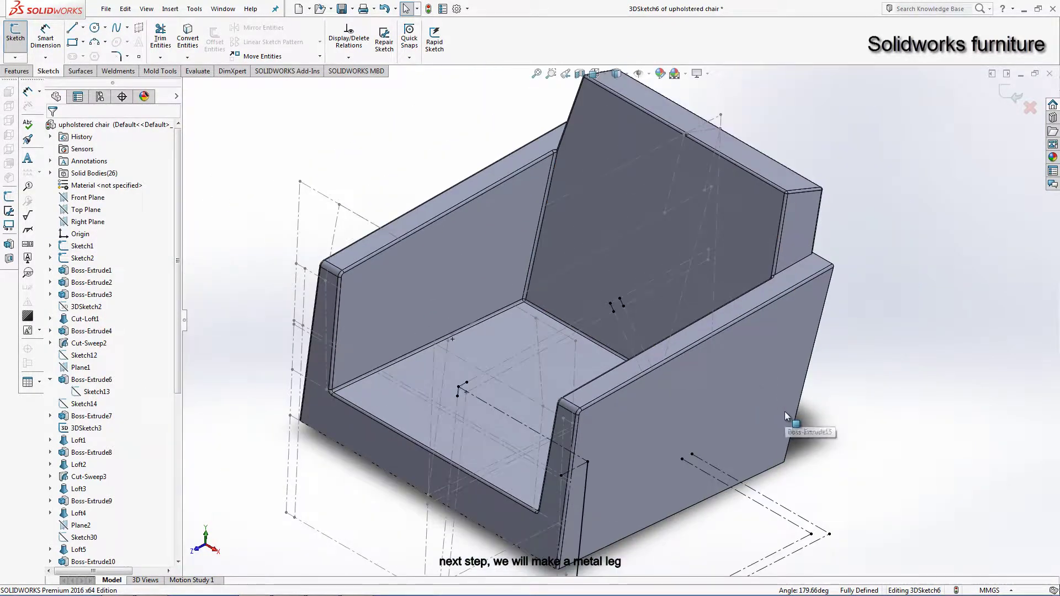
Step: Draw a construction centerline in the 3D sketch
click(83, 30)
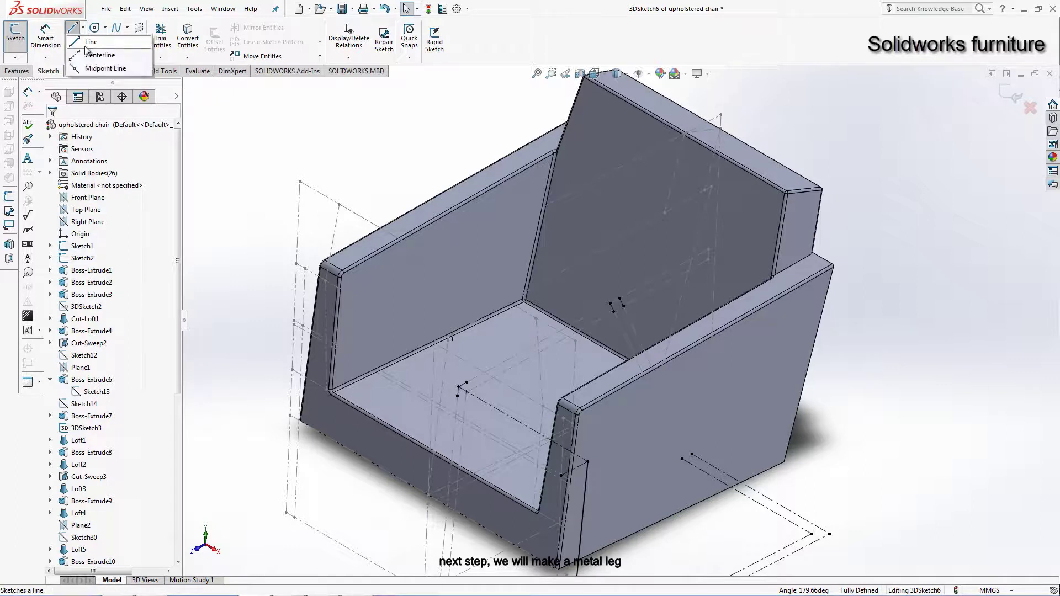
click(93, 39)
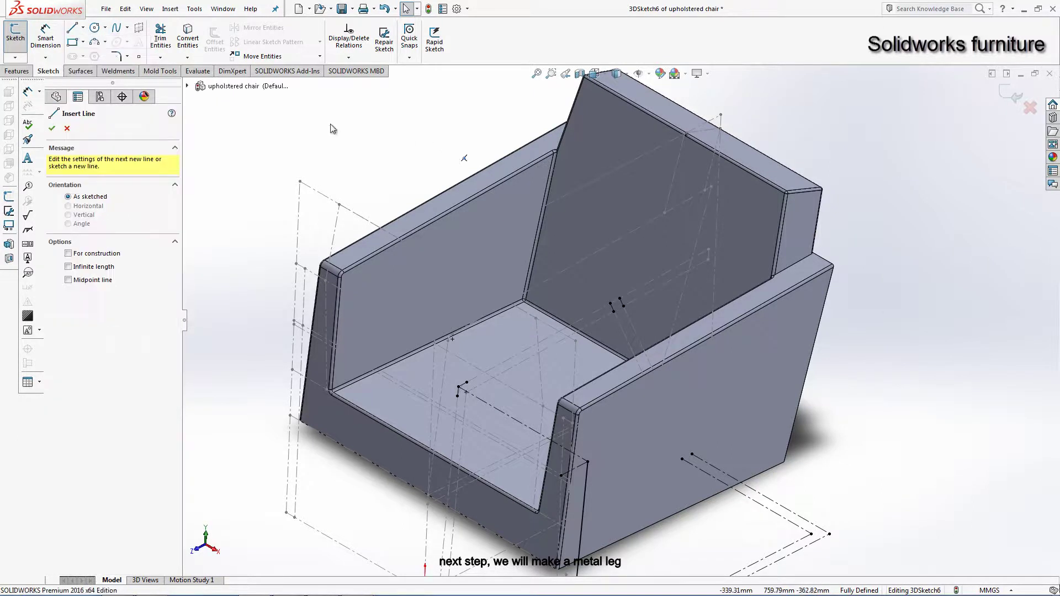
click(83, 29)
click(99, 55)
click(612, 303)
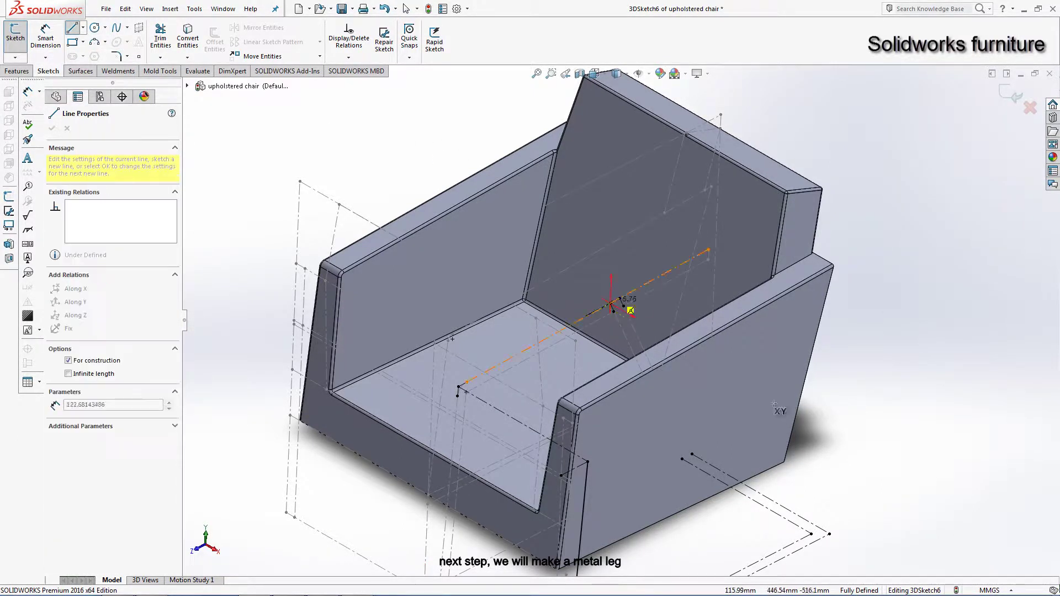
click(897, 470)
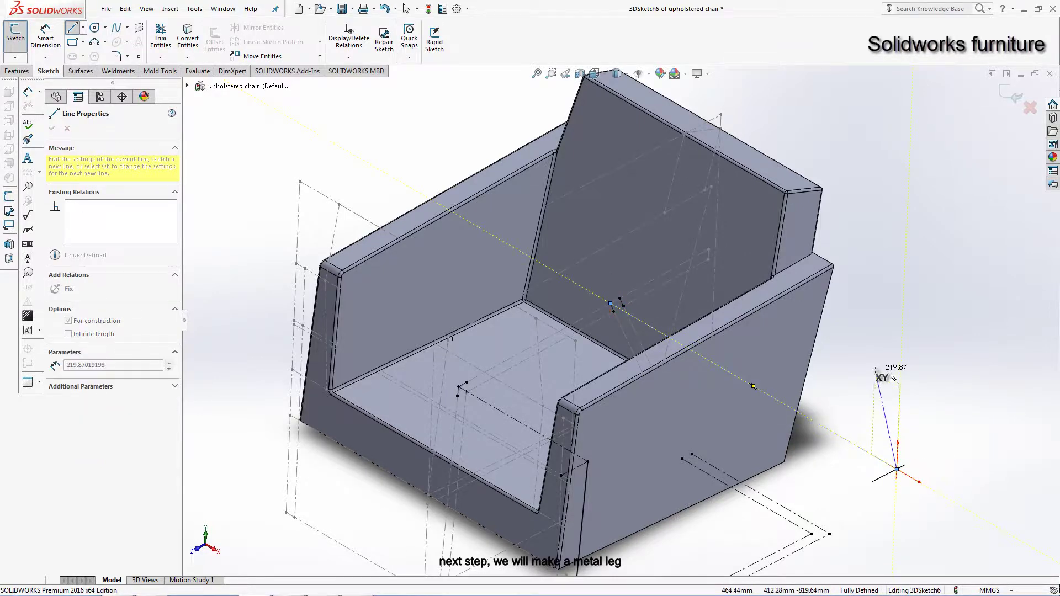
right_click(875, 334)
click(917, 385)
middle_drag(806, 392, 791, 375)
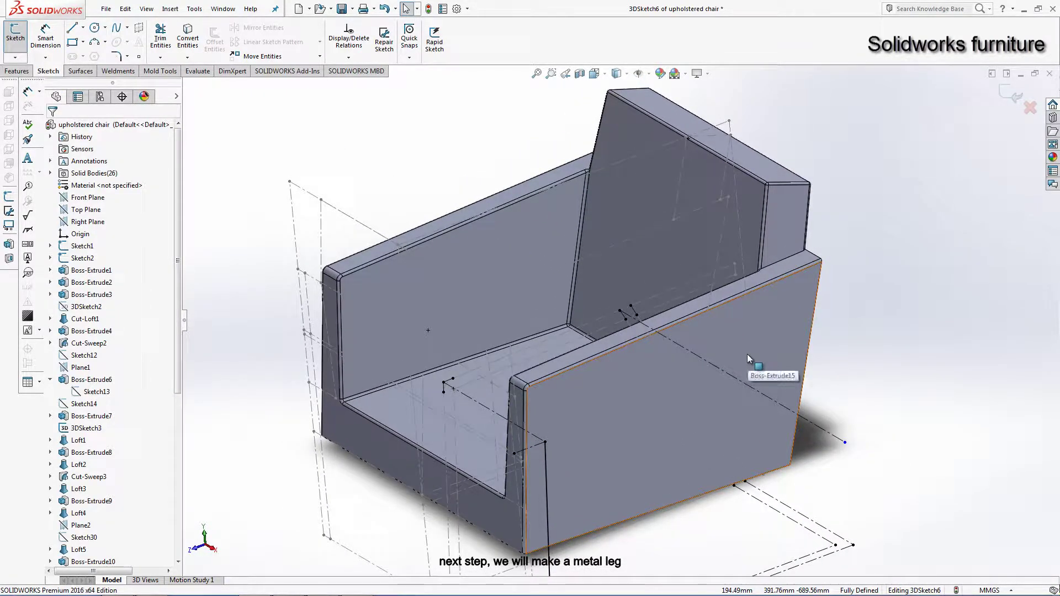
Step: Draw a second centerline from the arm edge to beyond the chair
click(83, 29)
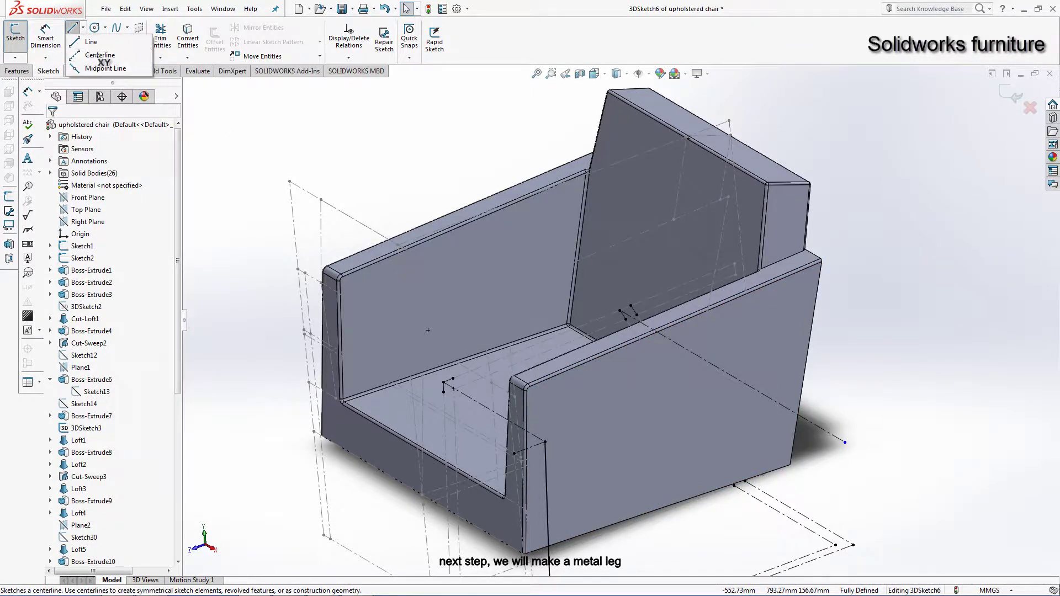
click(96, 56)
click(546, 441)
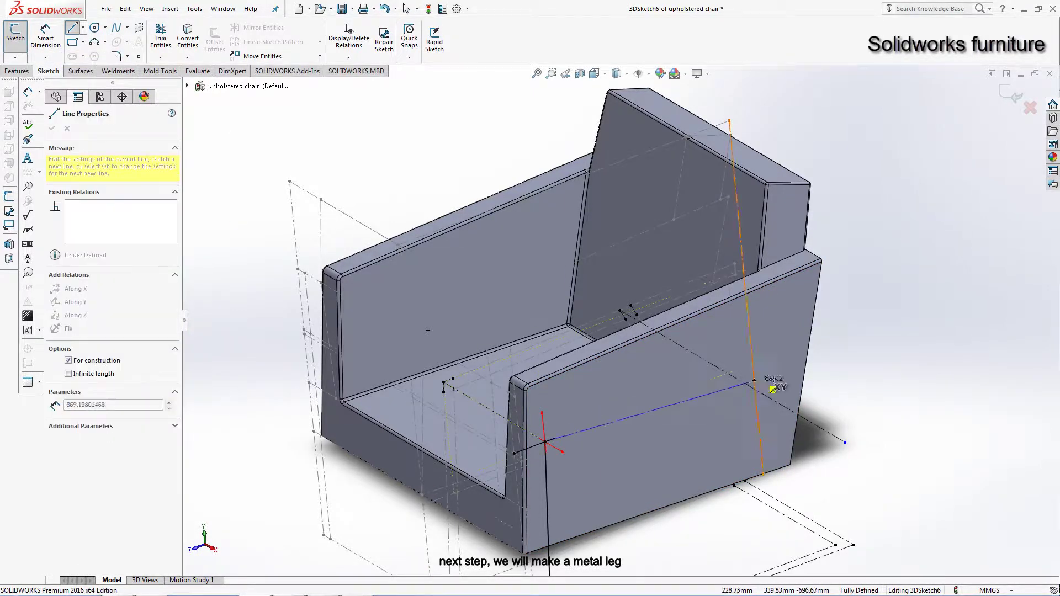
click(856, 326)
key(Escape)
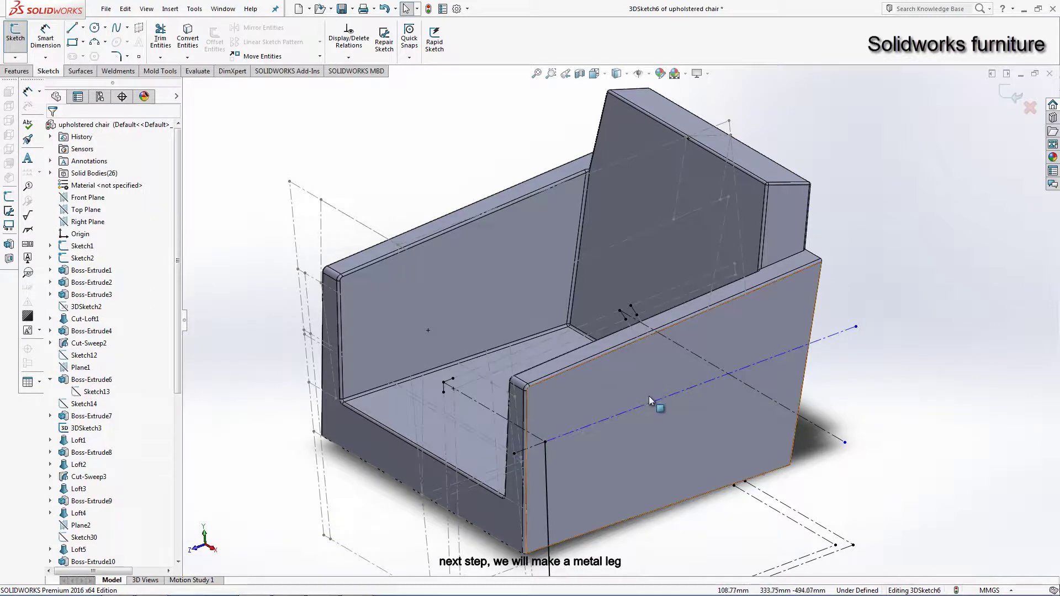
click(652, 400)
ctrl+click(543, 339)
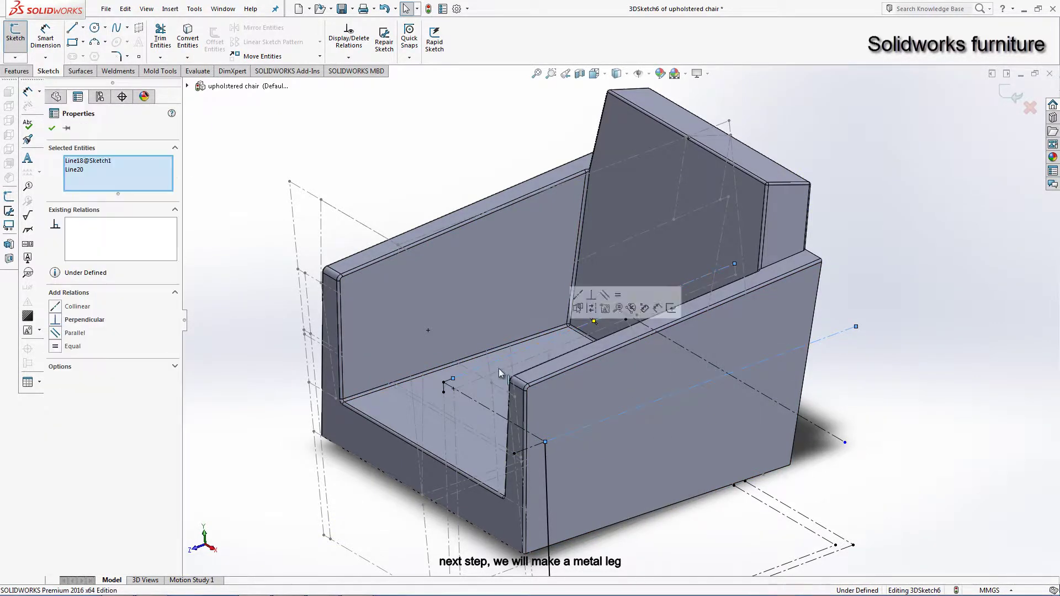
key(Escape)
Step: Merge the centerline's far endpoint with the other endpoint
scroll(787, 357, up, 3)
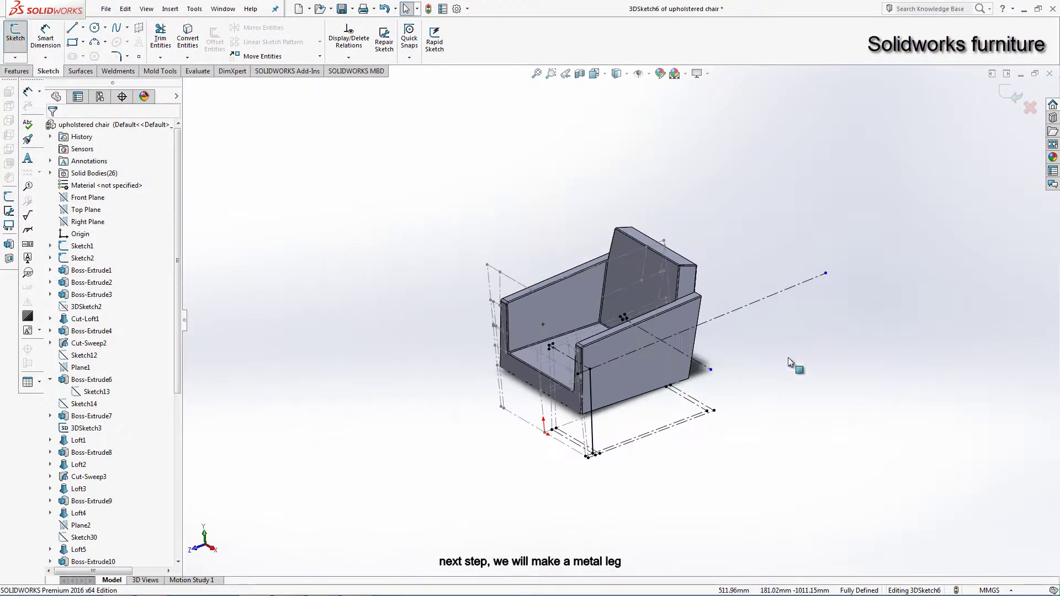
scroll(821, 292, down, 1)
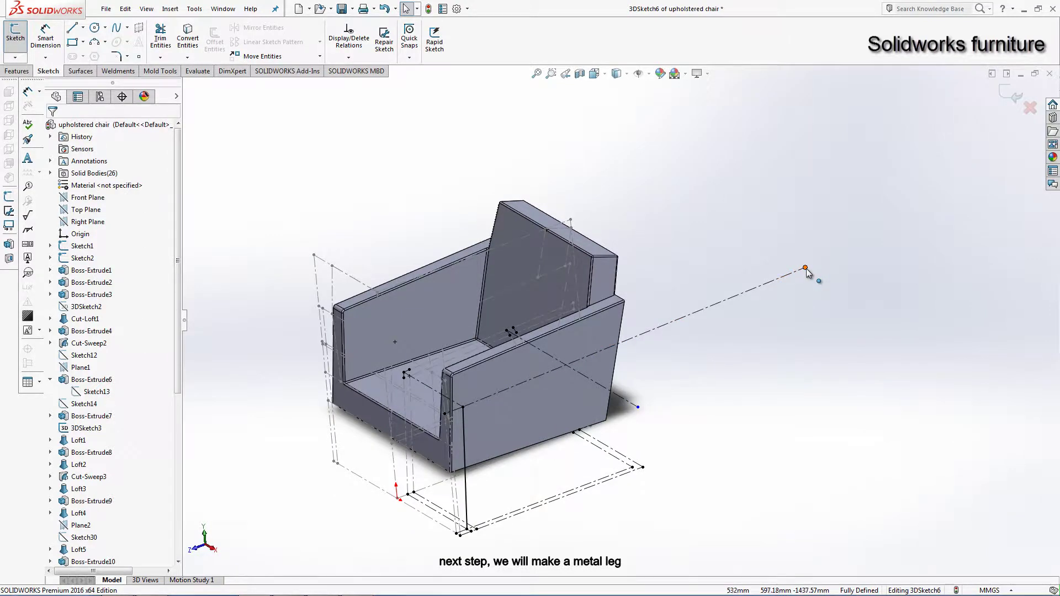
click(805, 268)
ctrl+click(638, 408)
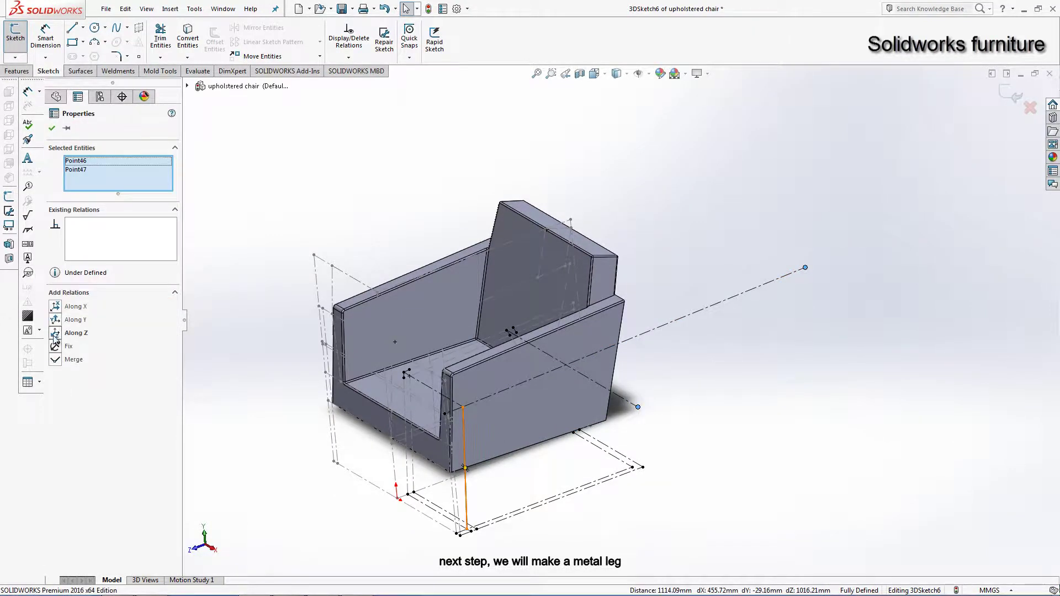
click(56, 362)
scroll(671, 380, down, 3)
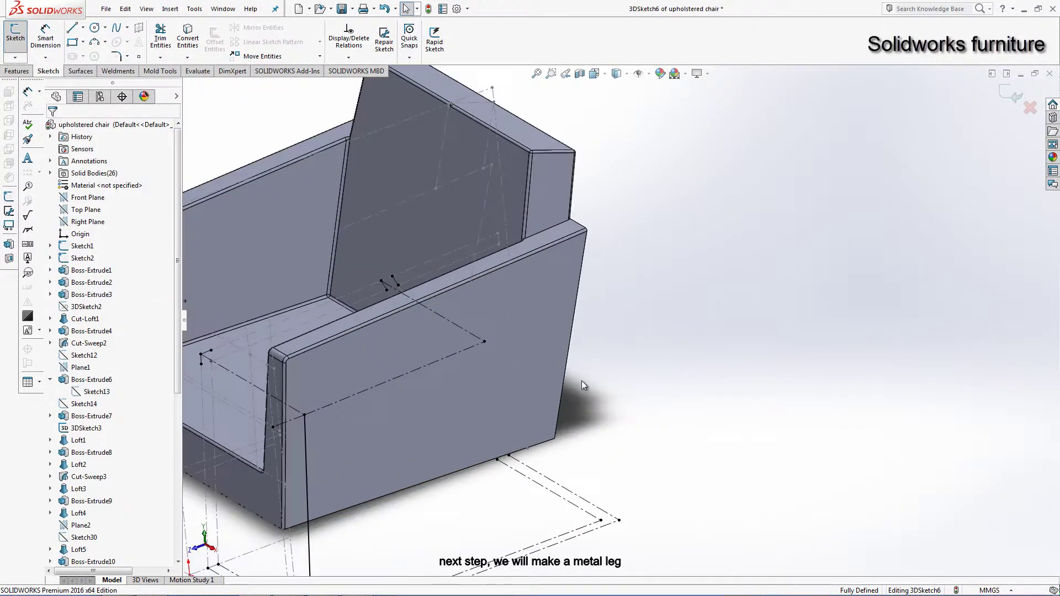
Step: Sketch a leg line starting at the arm's front edge
click(72, 28)
click(357, 400)
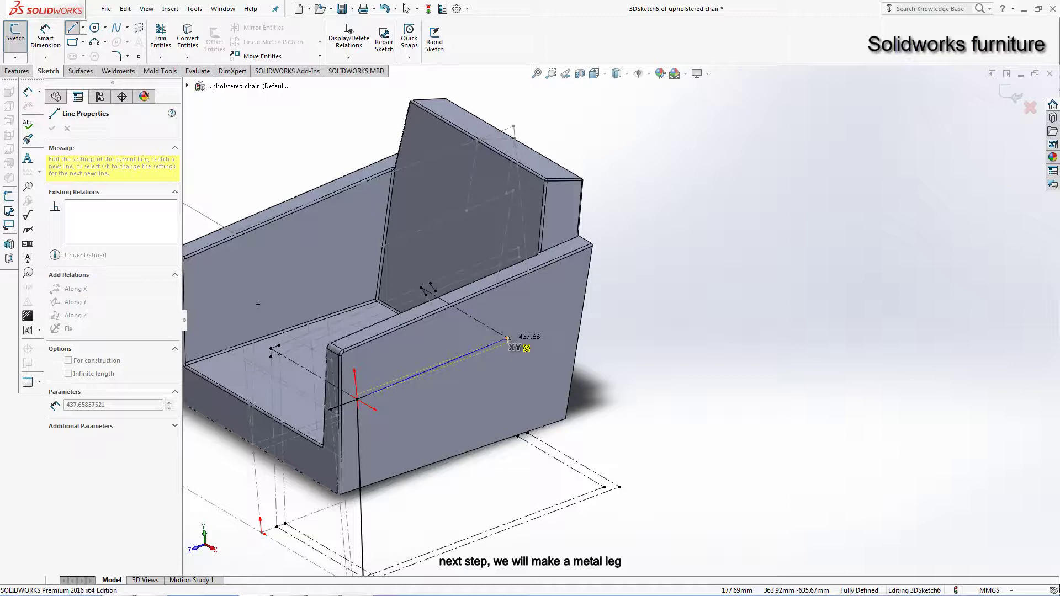
click(634, 293)
right_click(748, 182)
click(807, 218)
mouse_move(635, 277)
middle_down()
mouse_move(603, 291)
mouse_move(617, 301)
middle_up()
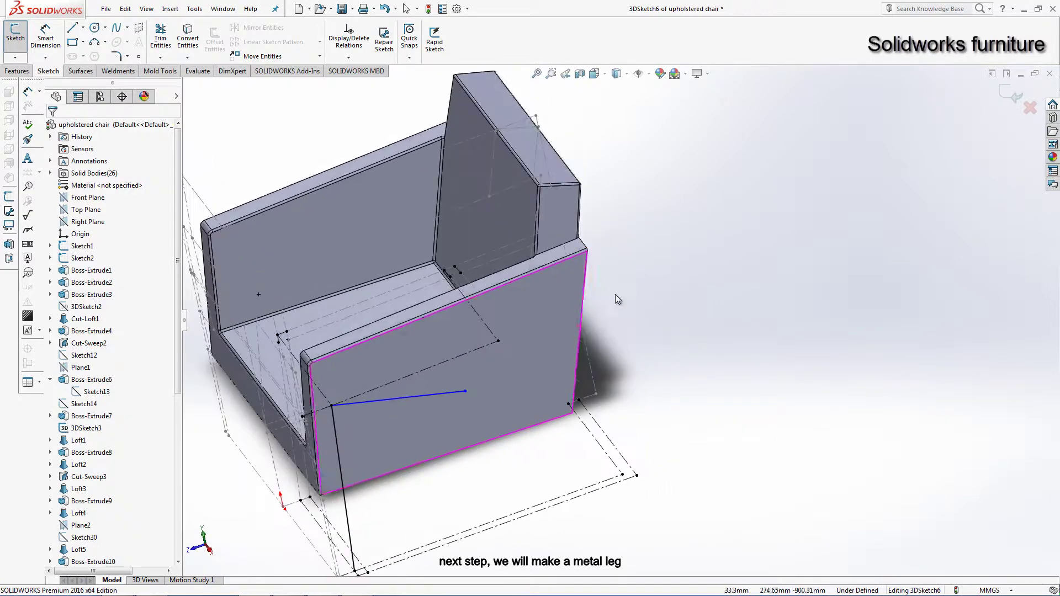
Step: Make the line's endpoint coincident with Line21, then remove the over-defining relation
click(498, 342)
ctrl+click(439, 394)
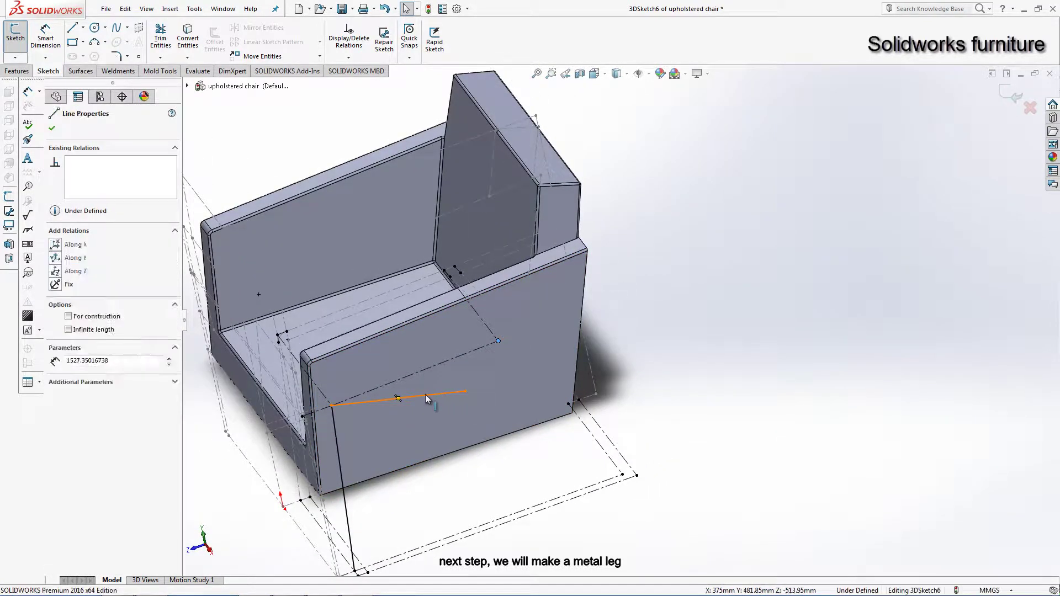
click(59, 325)
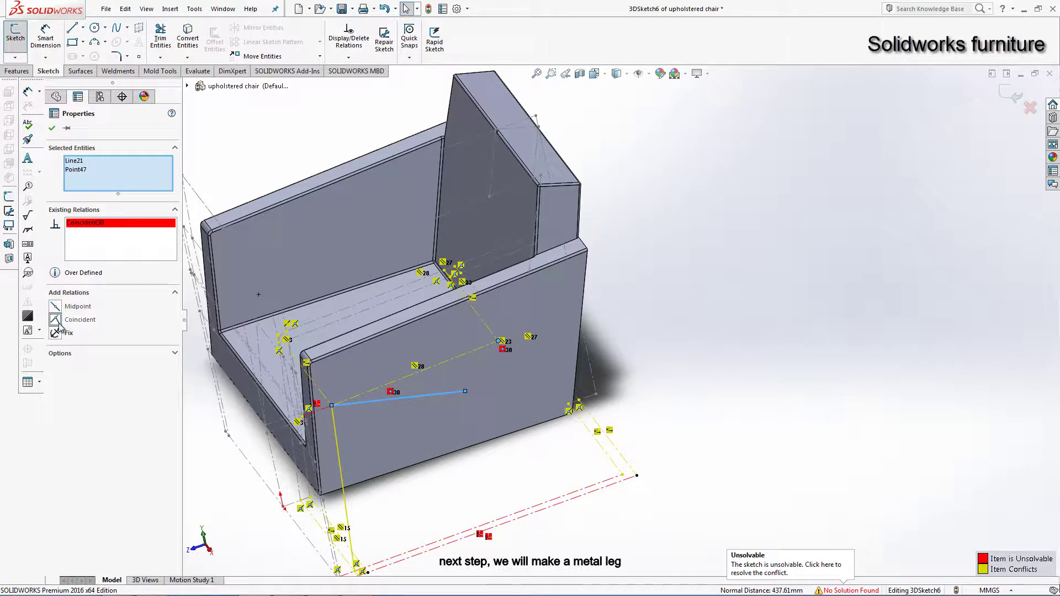
click(440, 393)
key(Delete)
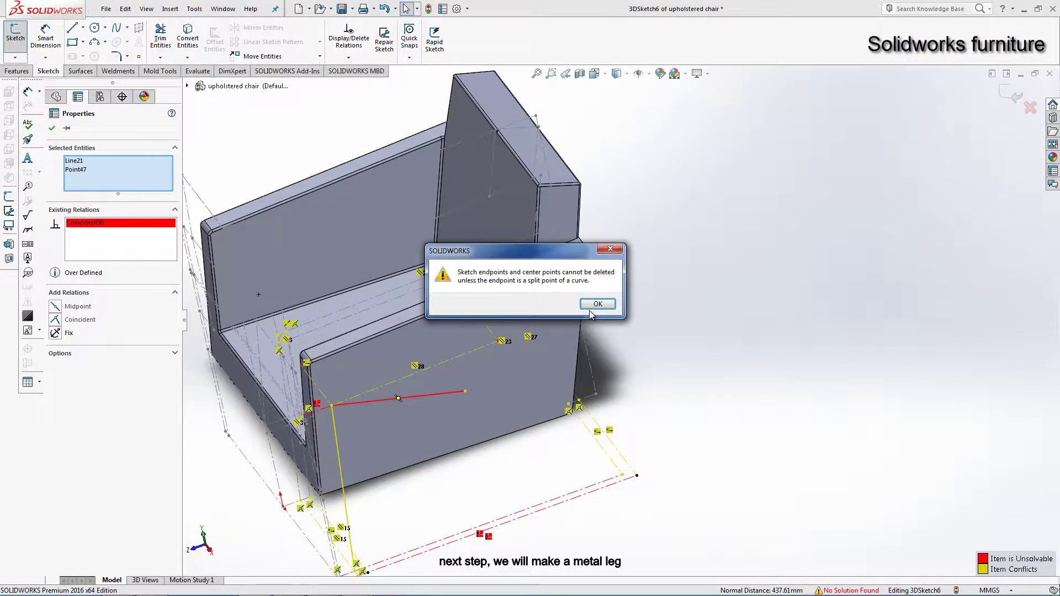
click(597, 304)
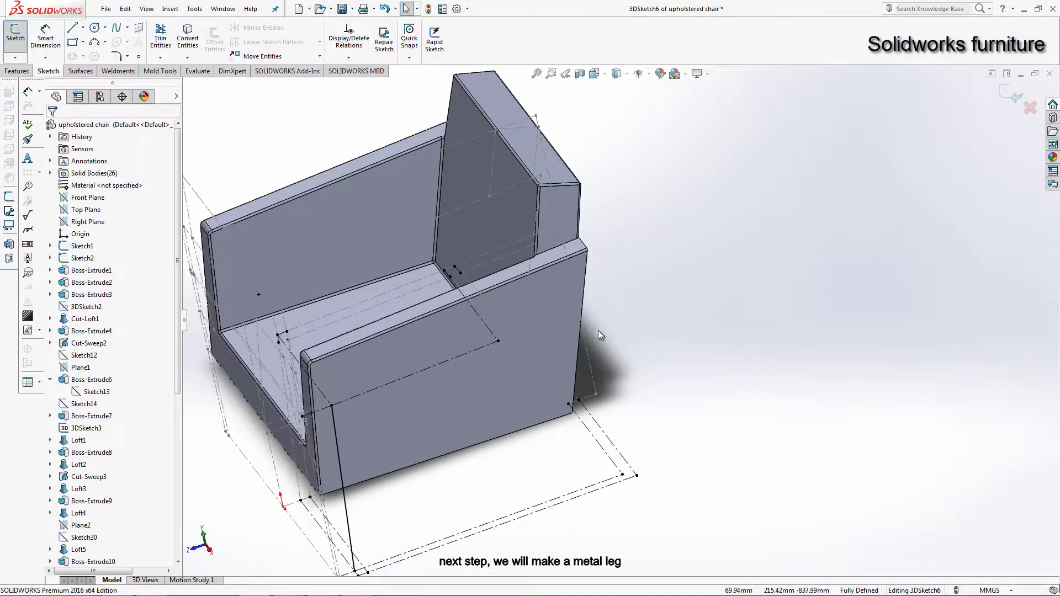
Step: Sketch a diagonal leg line from the snapped corner down to the floor frame's corner
middle_drag(598, 330, 581, 345)
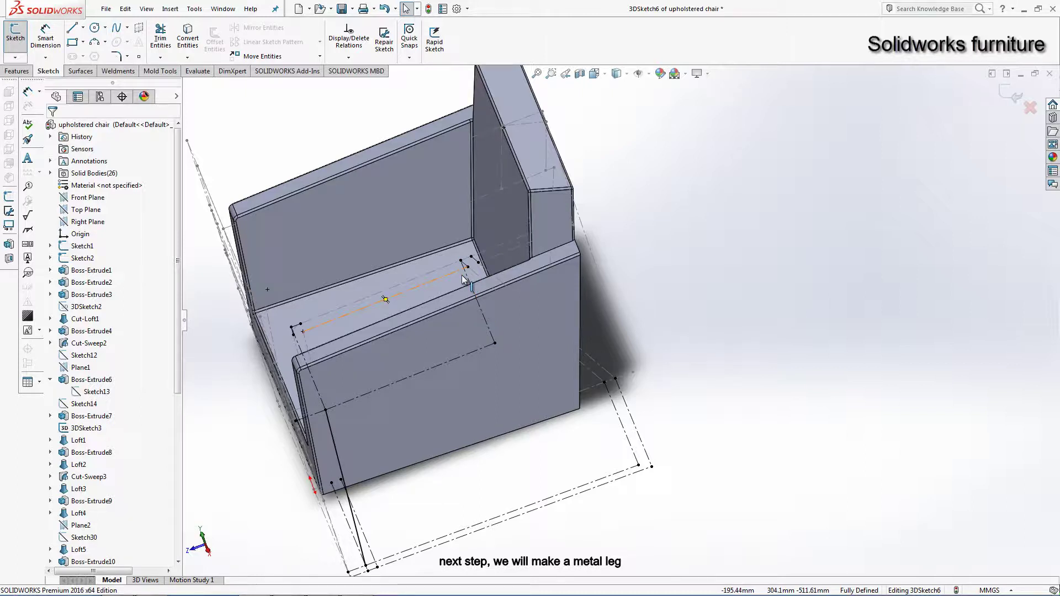
click(72, 28)
click(494, 343)
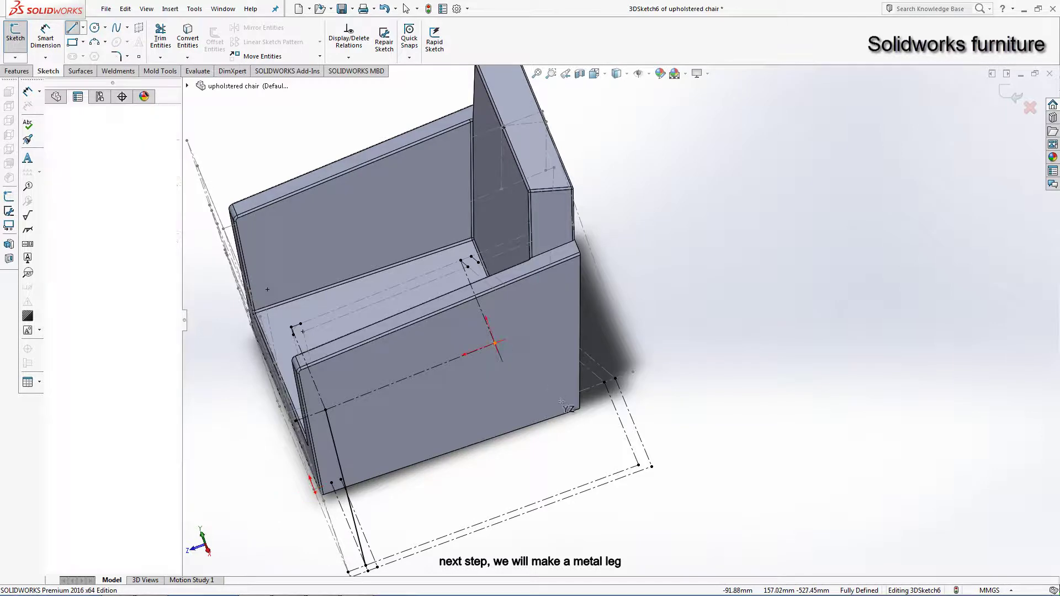
click(639, 465)
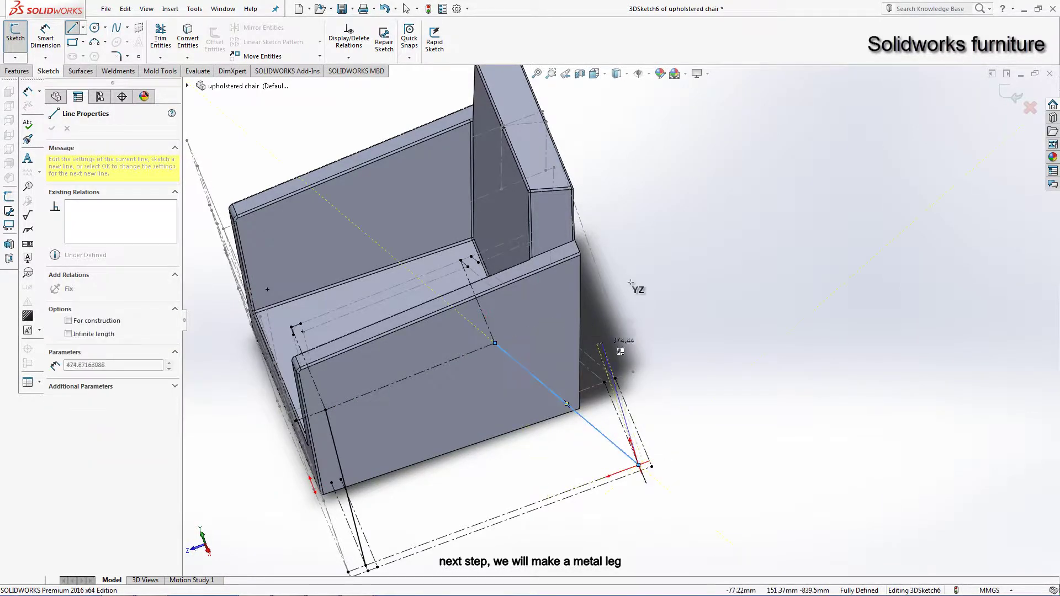
right_click(635, 232)
click(663, 277)
Step: Sketch a line across the right arm from its front edge
click(72, 27)
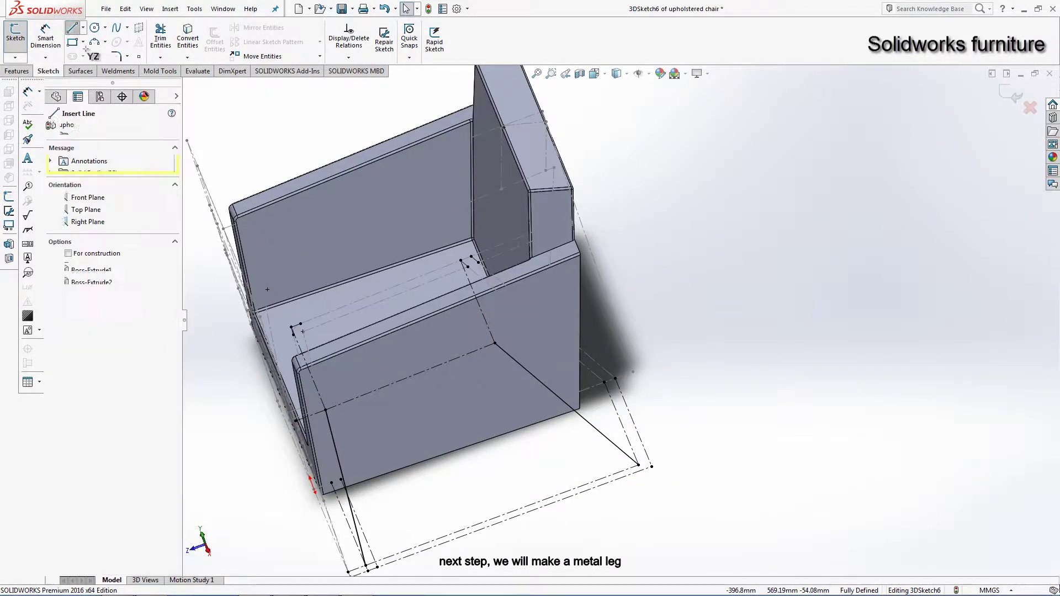
scroll(331, 409, down, 2)
click(322, 396)
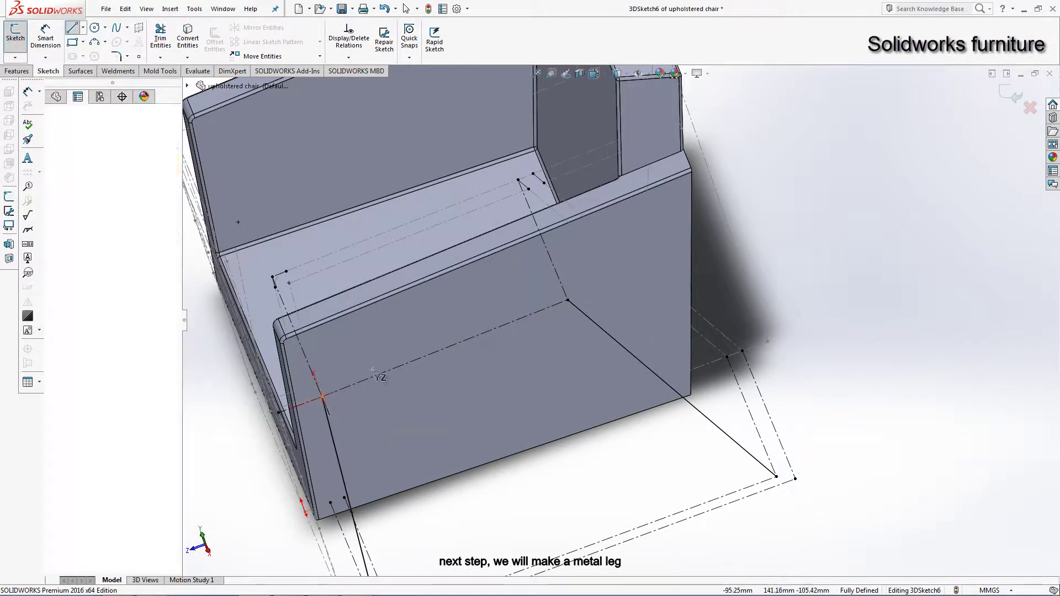
double_click(568, 300)
right_click(755, 190)
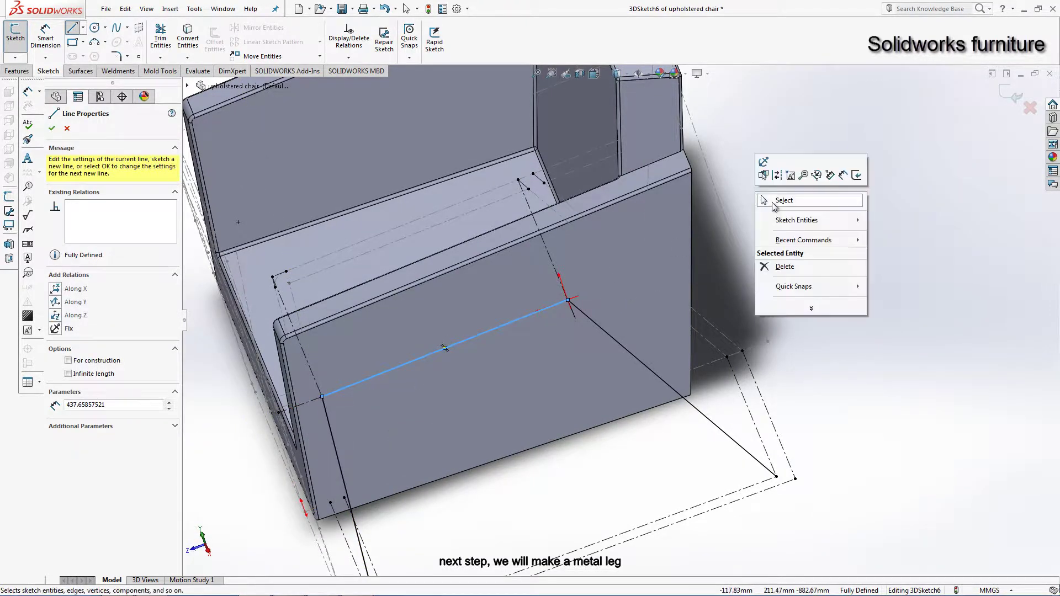
click(773, 202)
mouse_move(698, 291)
middle_down()
mouse_move(731, 215)
mouse_move(748, 215)
mouse_move(746, 274)
mouse_move(731, 294)
middle_up()
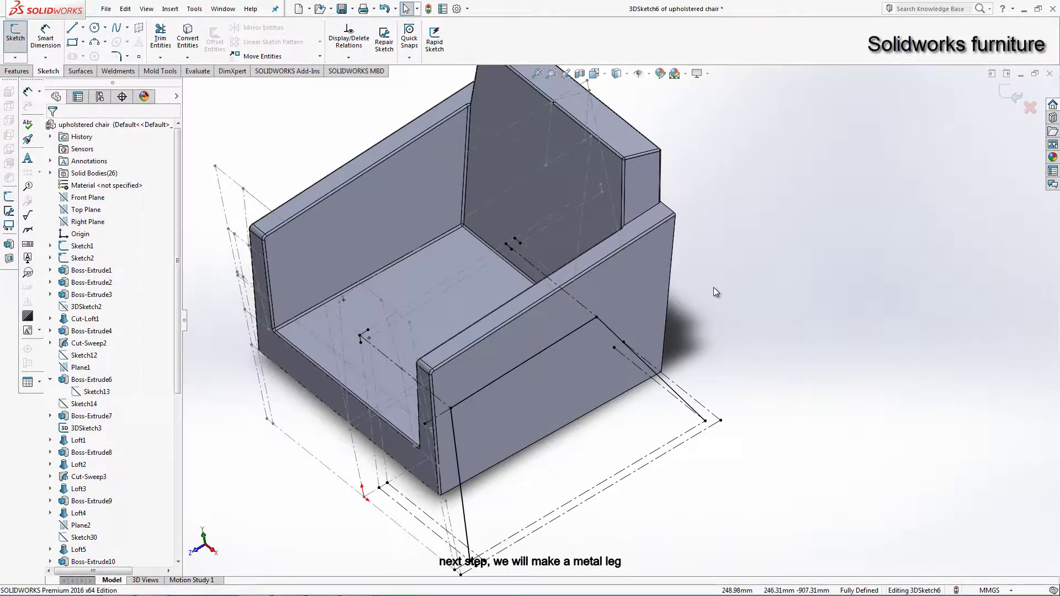
Step: Draw a construction centerline across the chair back in the 3D sketch
click(82, 27)
click(83, 41)
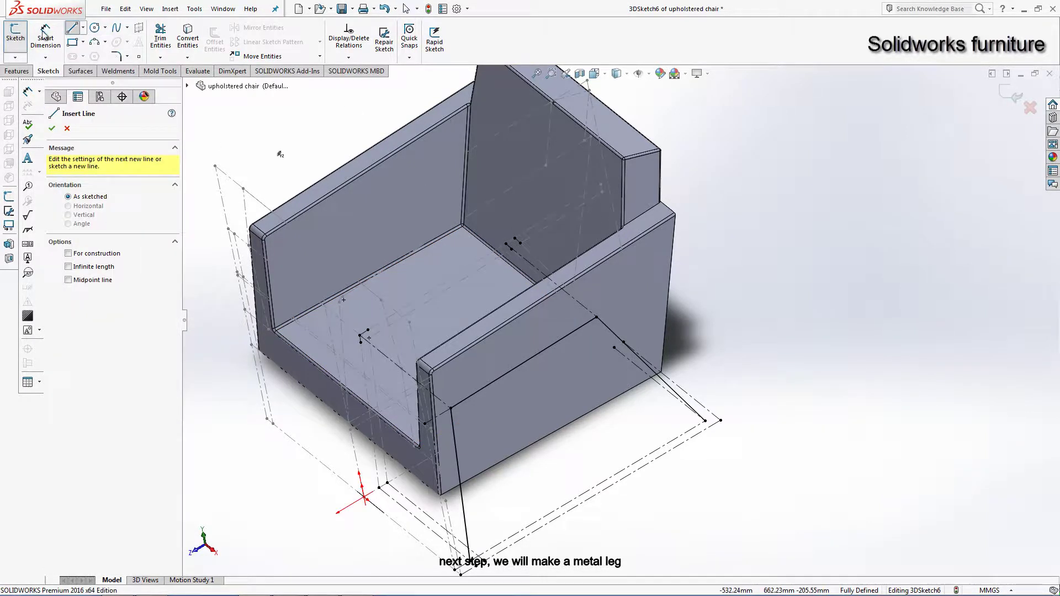
click(83, 27)
click(99, 55)
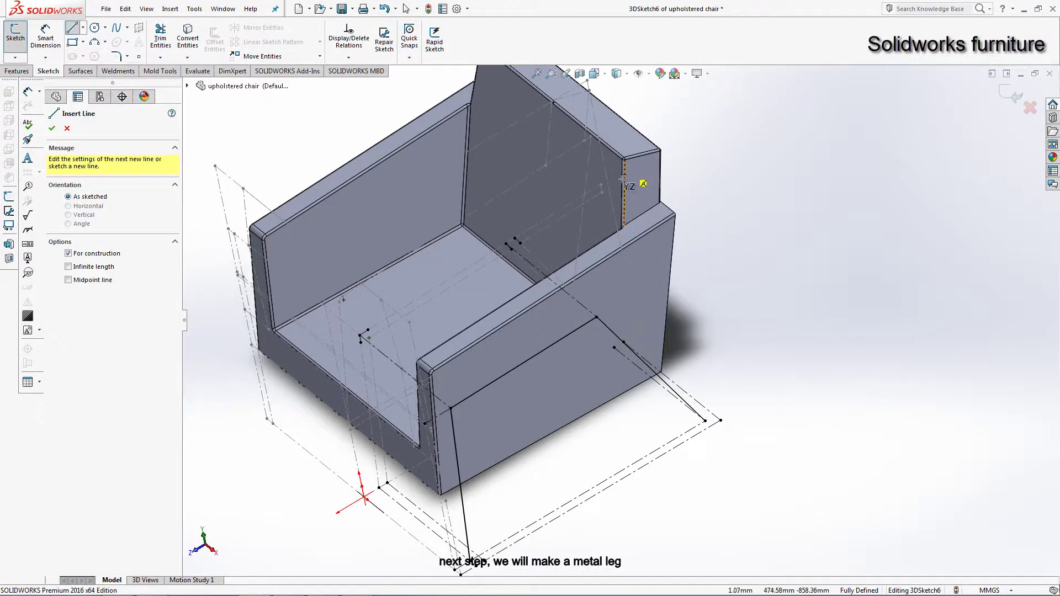
click(590, 190)
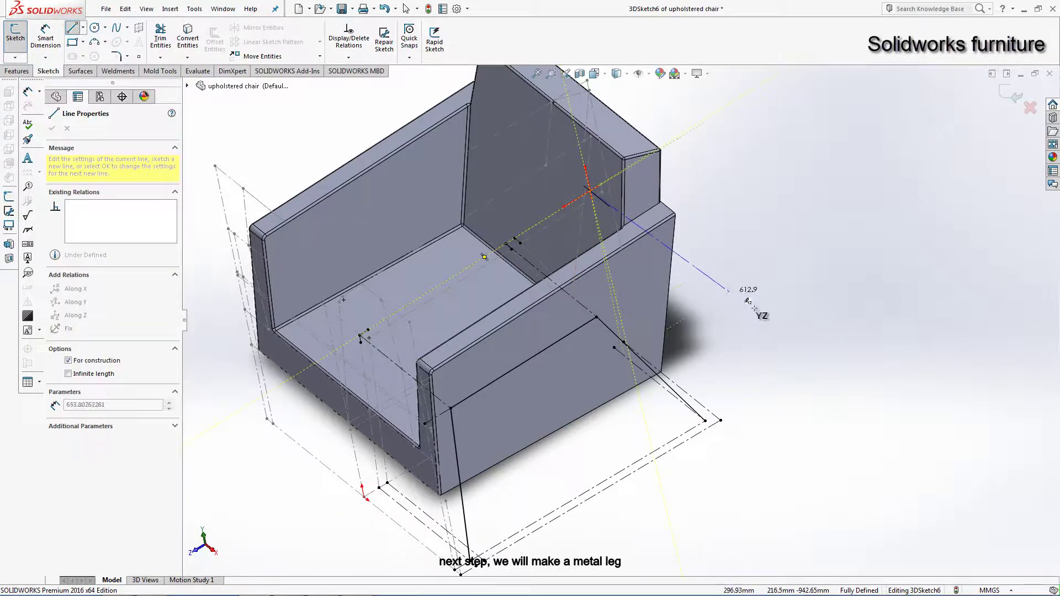
mouse_move(776, 331)
middle_down()
mouse_move(775, 195)
mouse_move(769, 261)
middle_up()
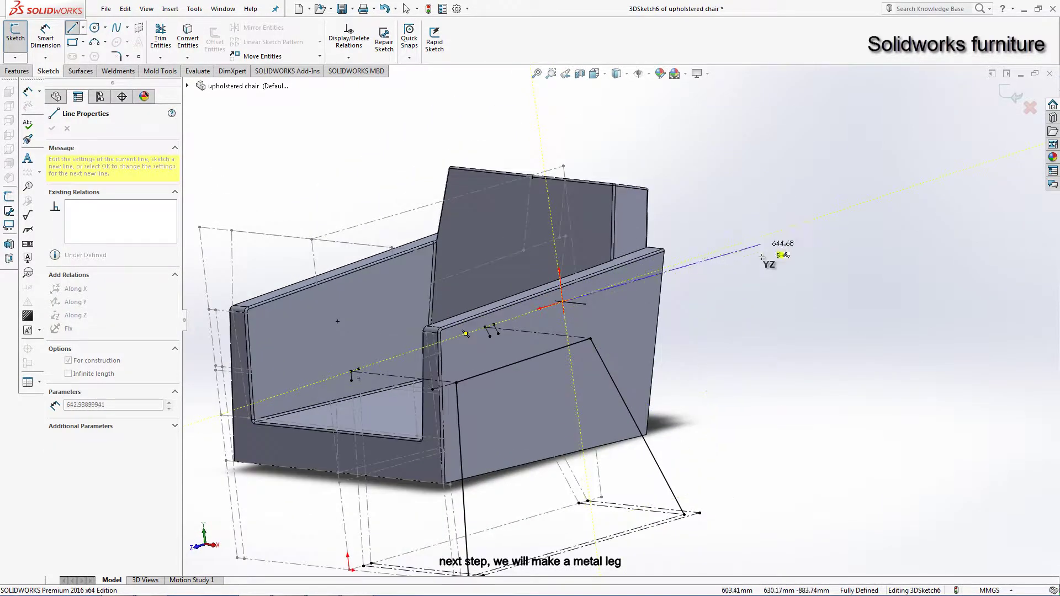
right_click(811, 297)
click(811, 297)
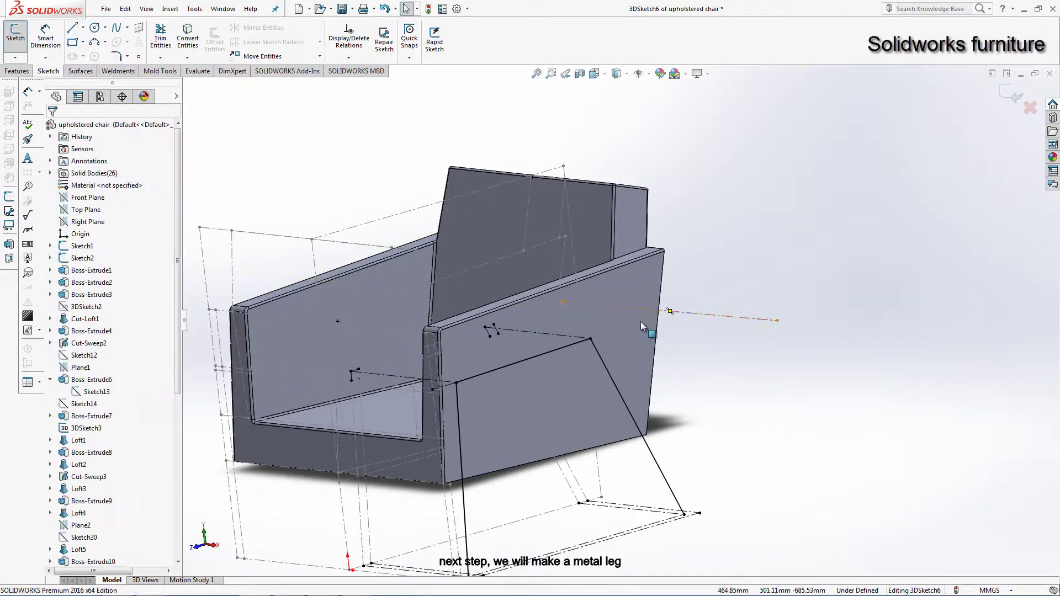
middle_drag(641, 322, 674, 369)
Step: Set the new centerline's endpoint X coordinate to 0
click(550, 343)
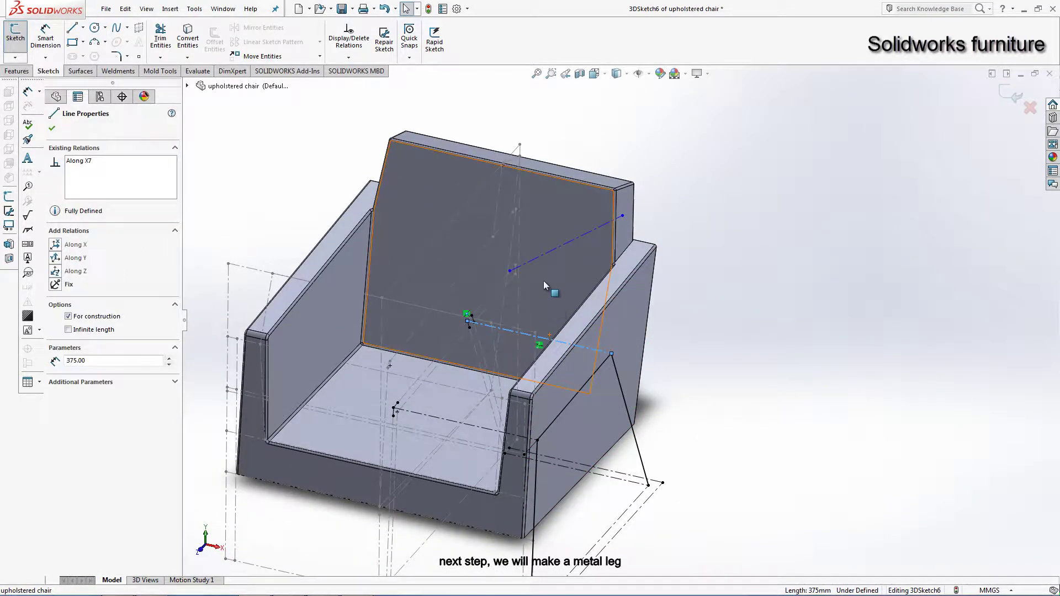
ctrl+click(547, 254)
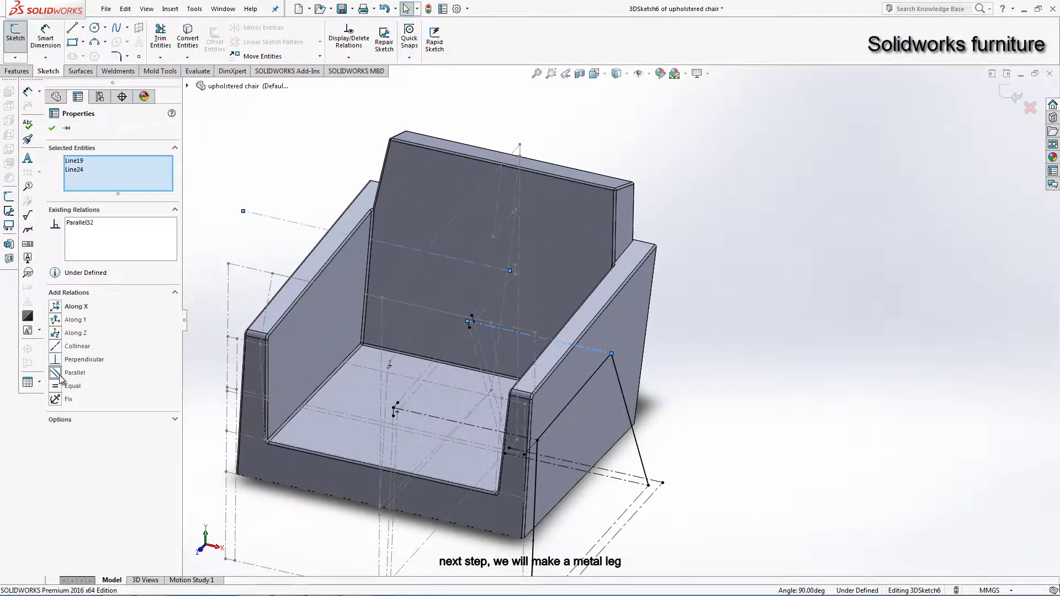
click(233, 222)
click(243, 212)
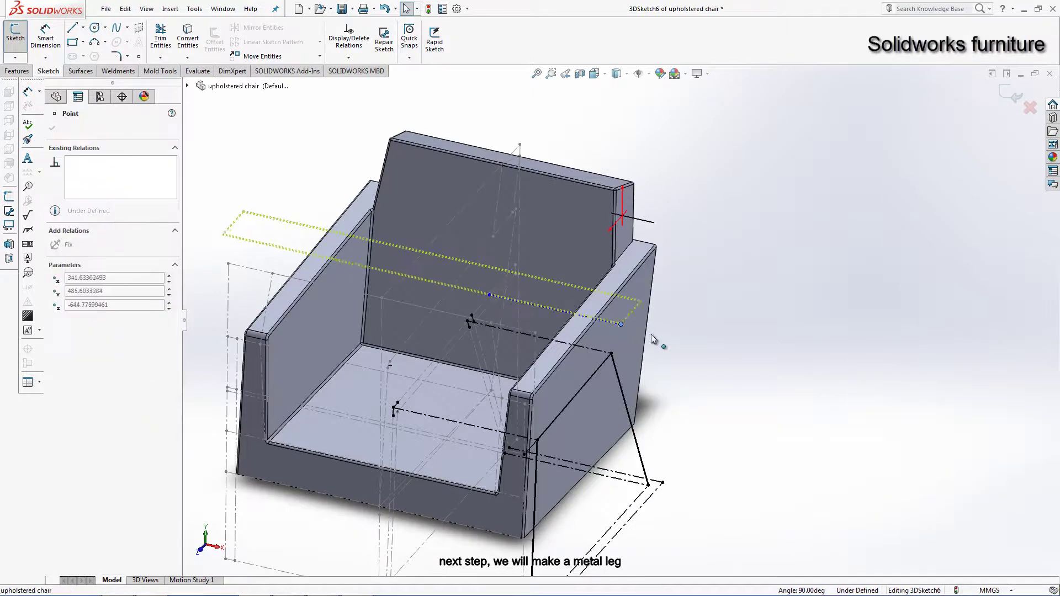
scroll(539, 277, down, 5)
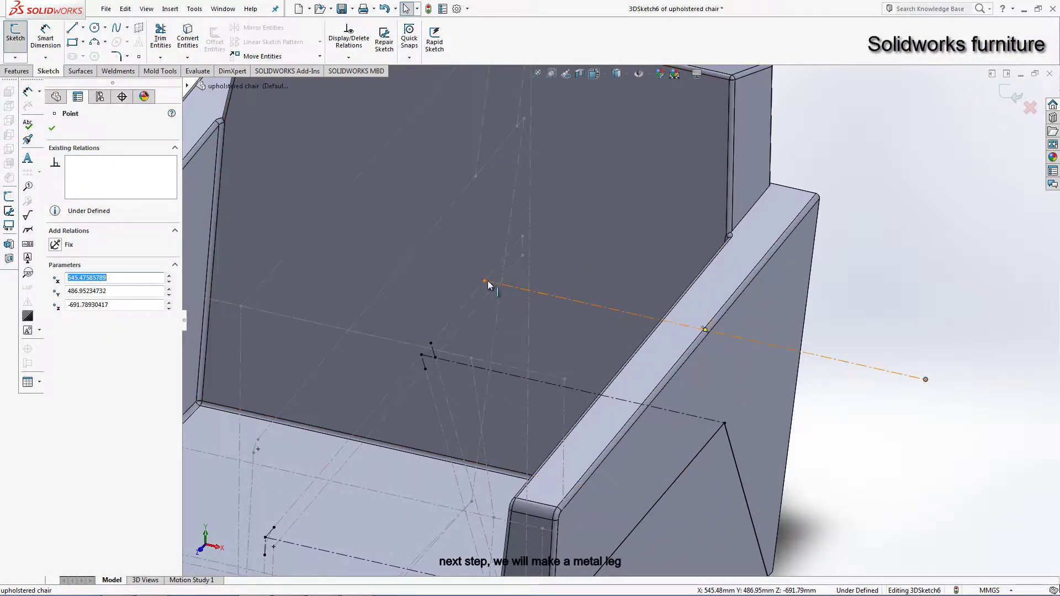
text(0)
key(Return)
Step: Try making the endpoint coincident with the chair back edge, then undo the conflict
mouse_move(485, 282)
middle_down()
mouse_move(450, 333)
mouse_move(541, 294)
middle_up()
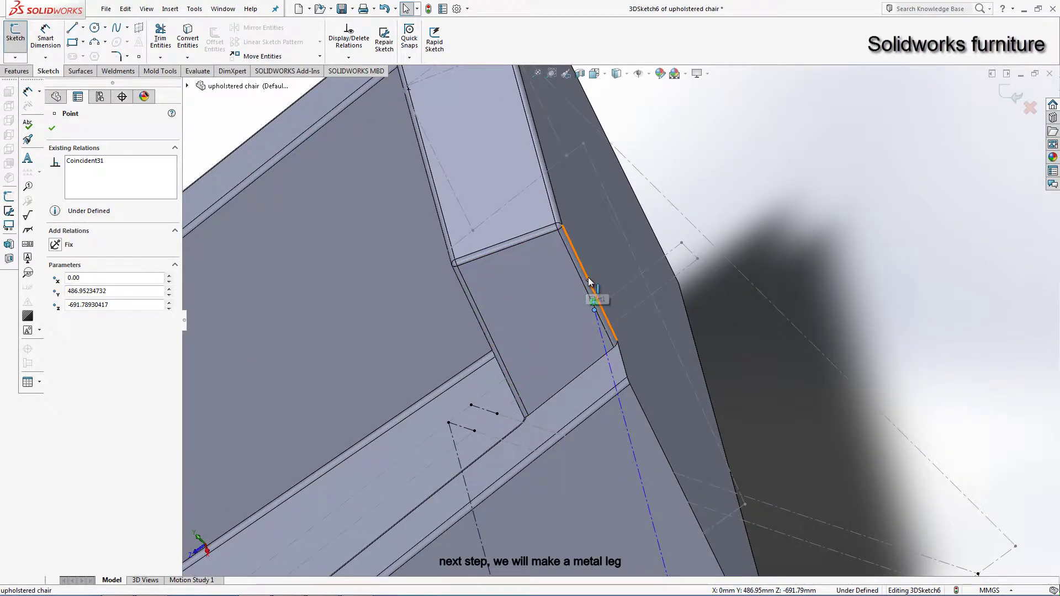
ctrl+click(586, 279)
click(55, 320)
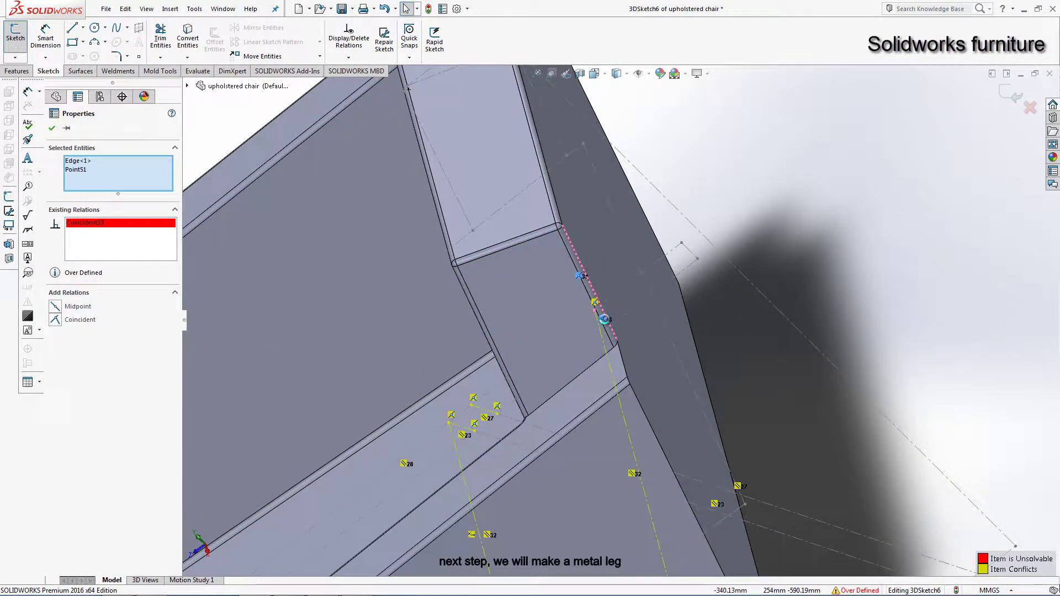
key(ctrl+z)
middle_drag(604, 319, 544, 301)
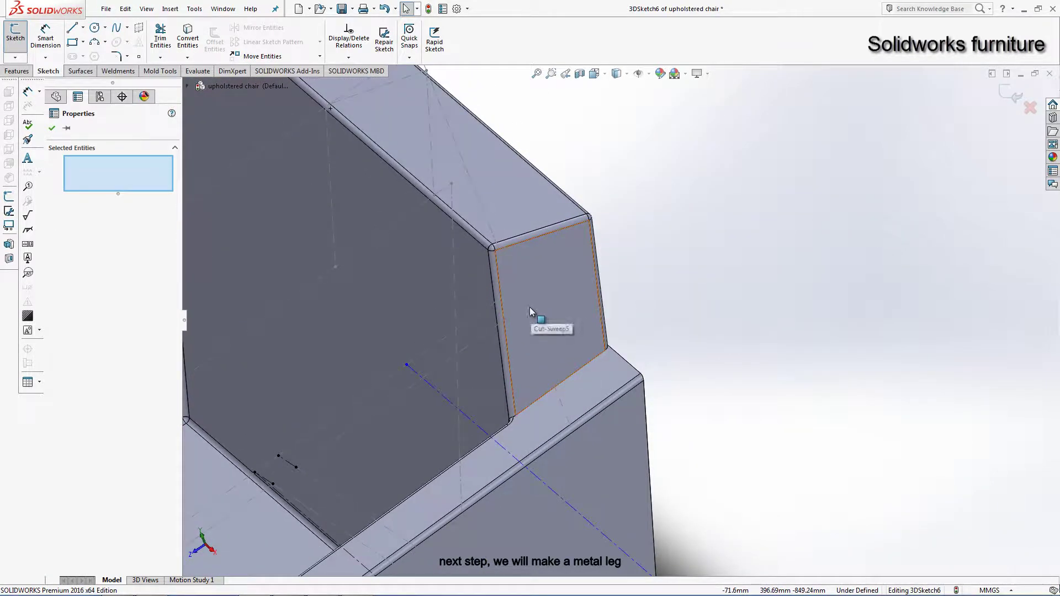
mouse_move(243, 241)
middle_down()
mouse_move(366, 249)
mouse_move(445, 182)
middle_up()
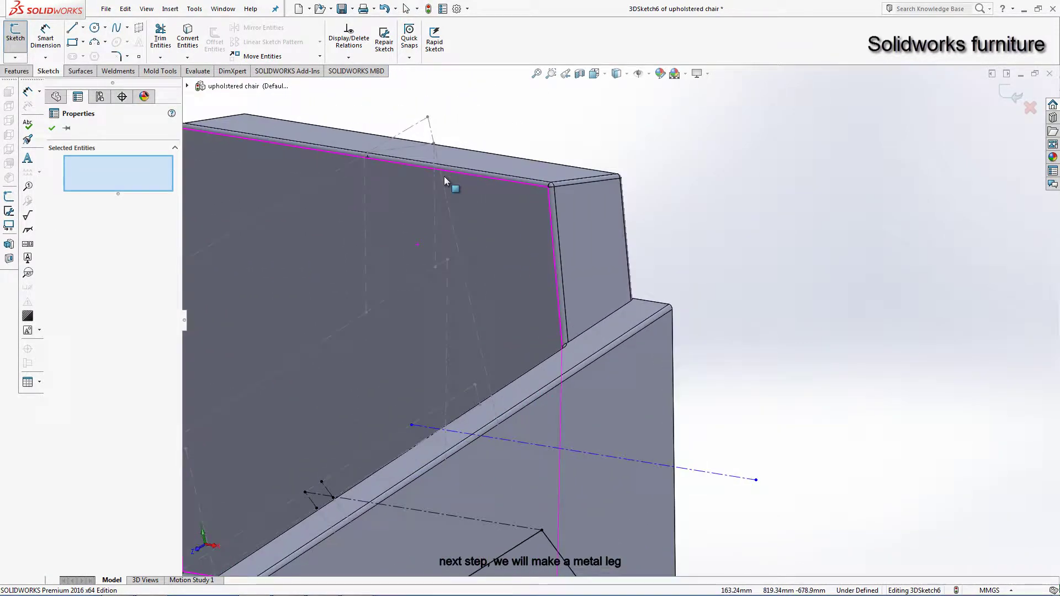
Step: Draw a vertical construction centerline up the chair back
click(83, 28)
click(91, 52)
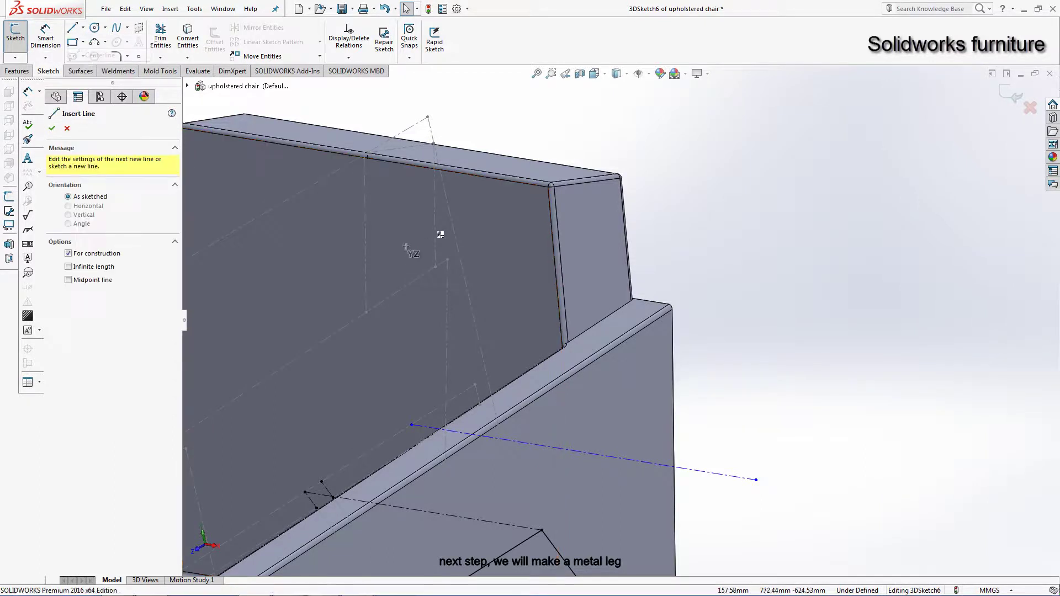
click(437, 267)
scroll(450, 410, down, 3)
click(456, 398)
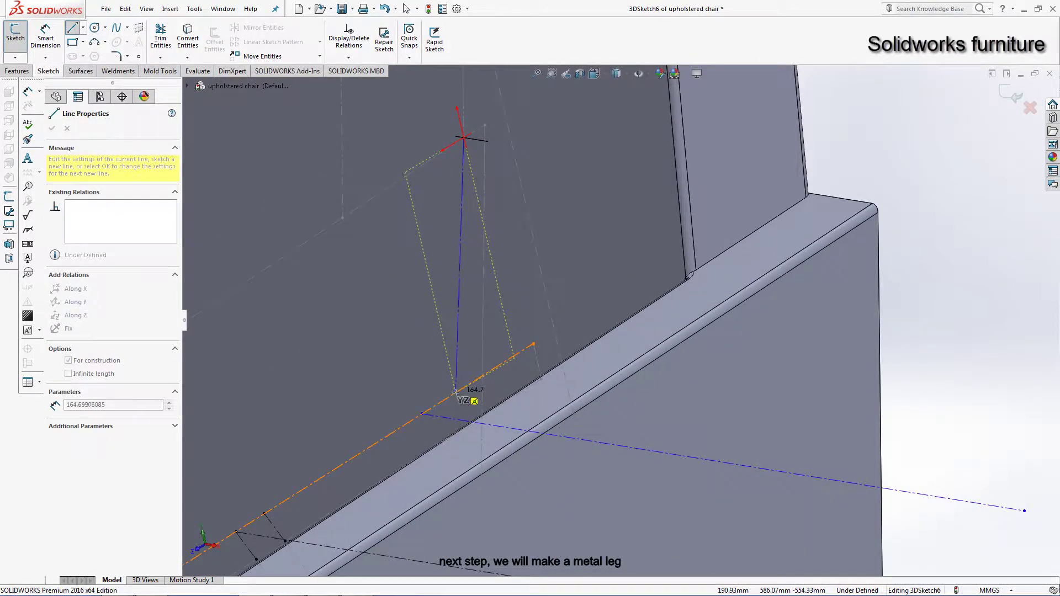
right_click(519, 292)
click(530, 303)
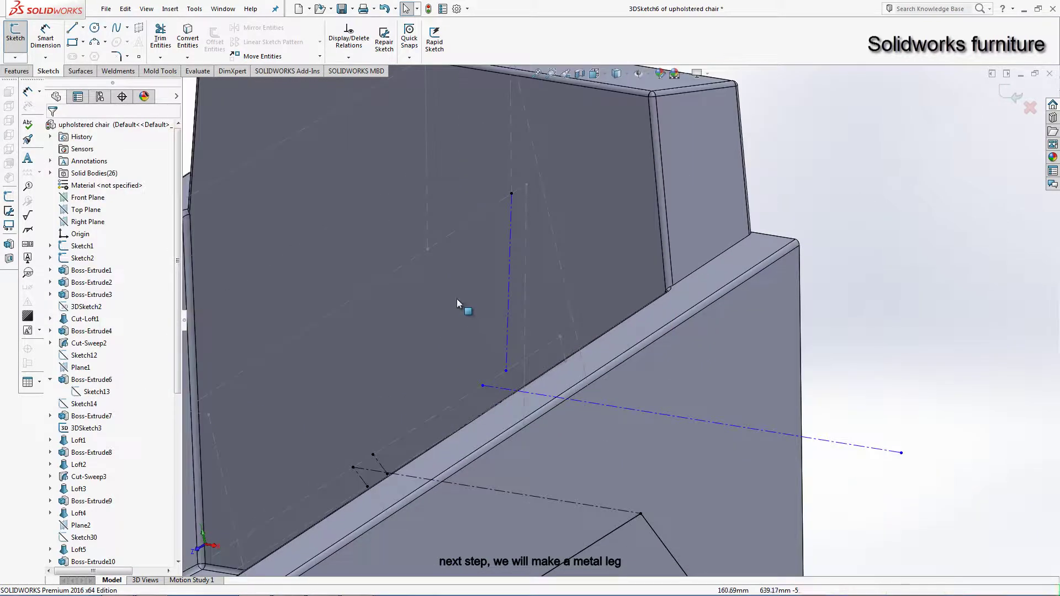
Step: Make the vertical centerline collinear with the Sketch1 back edge line
click(509, 250)
ctrl+click(509, 166)
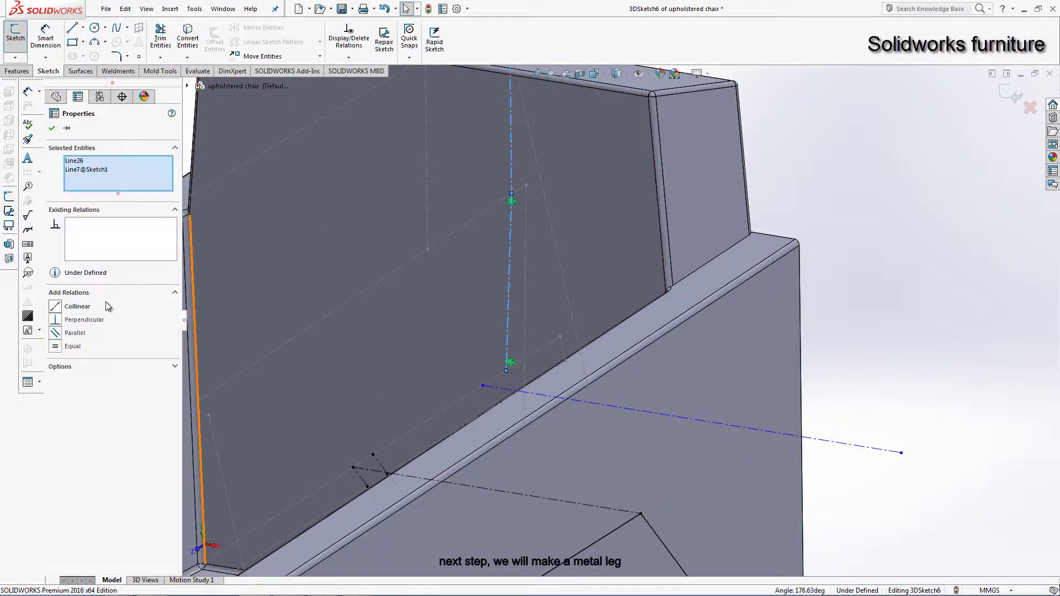
click(59, 306)
key(Escape)
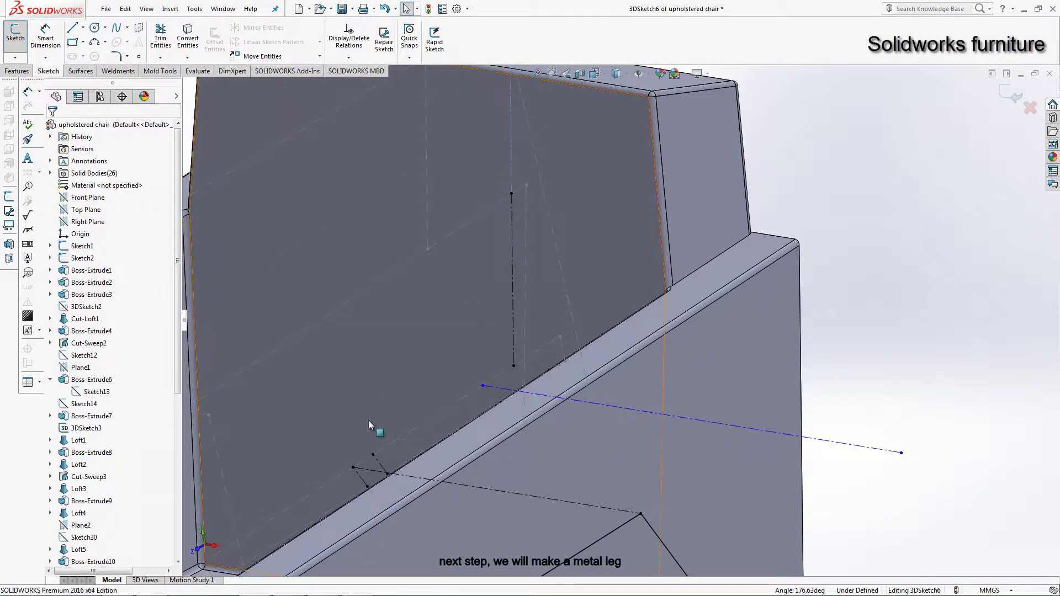
Step: Merge the vertical centerline's lower endpoint with the horizontal centerline's endpoint
click(483, 386)
ctrl+click(514, 366)
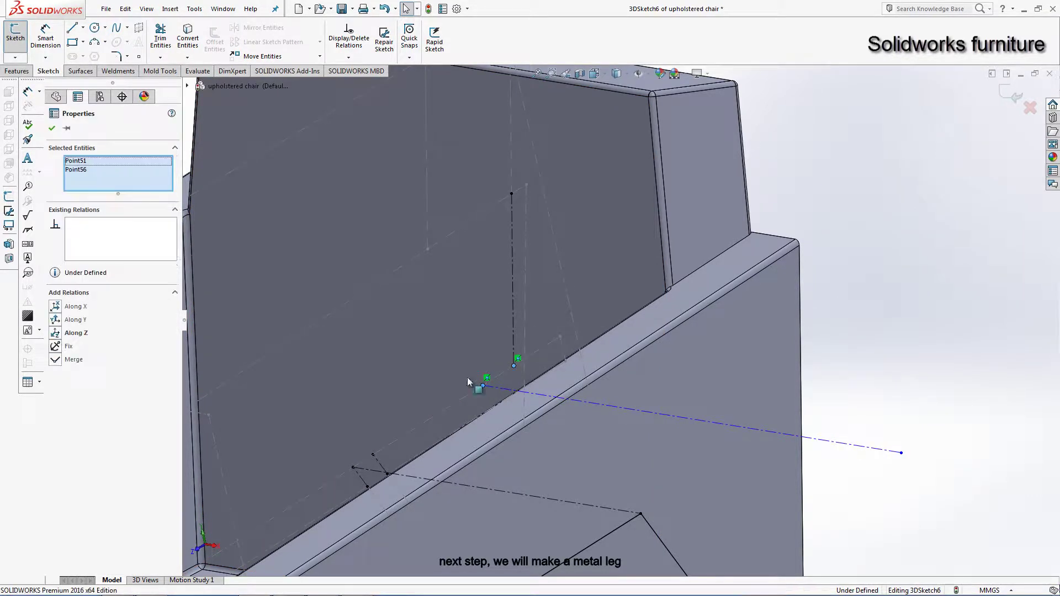
click(55, 359)
key(Escape)
scroll(673, 451, up, 5)
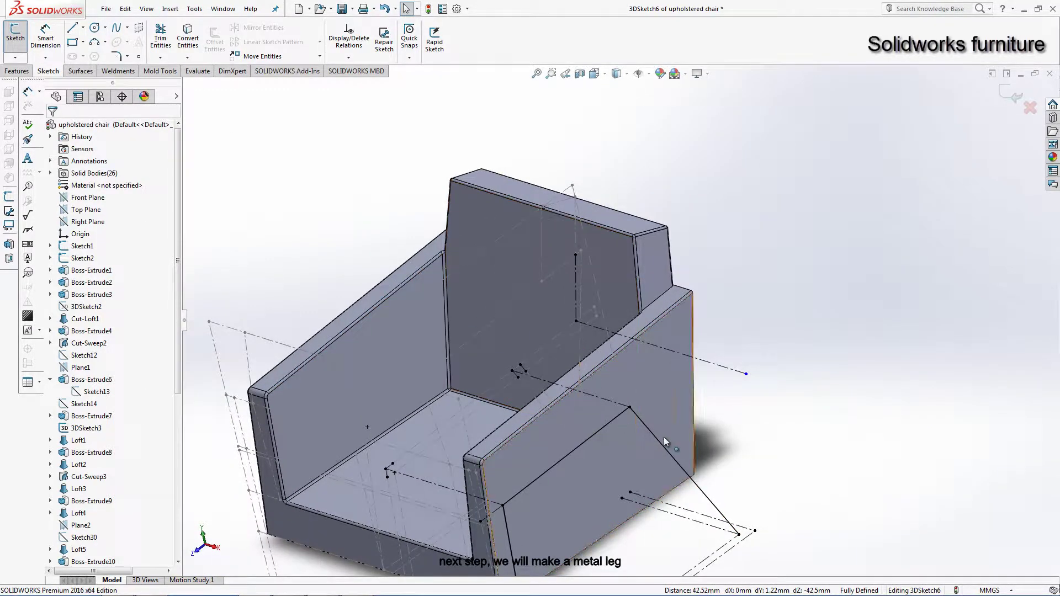
Step: Delete the slanted sketch line on the arm side
click(662, 446)
key(Delete)
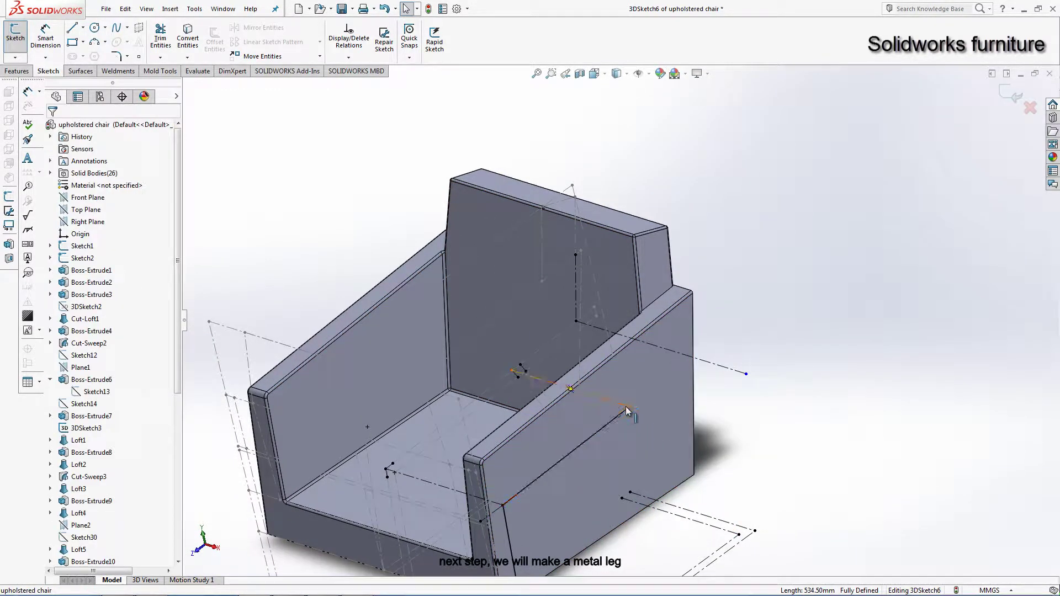
click(629, 408)
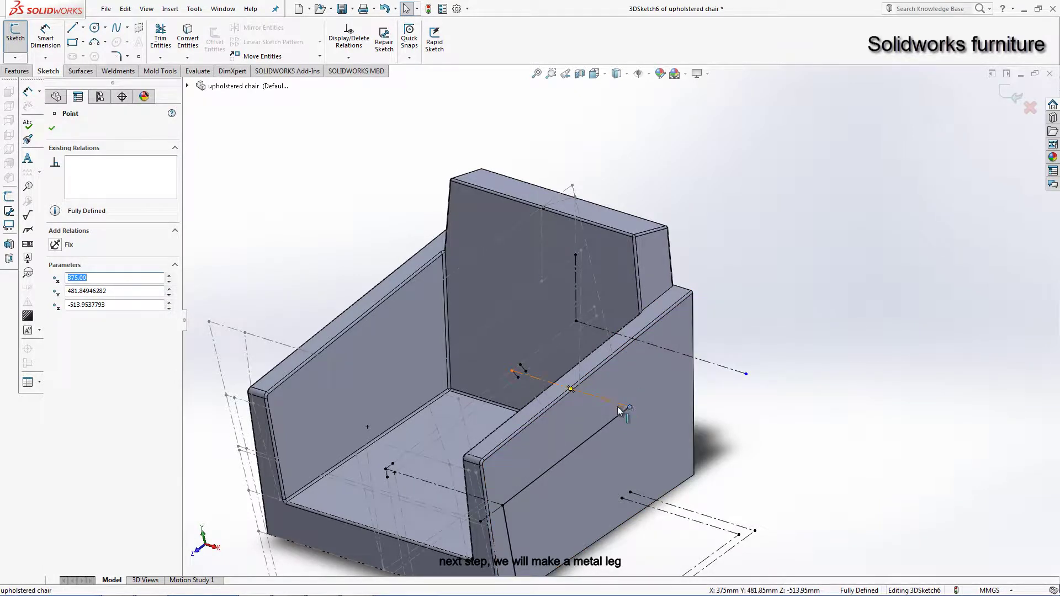
click(596, 397)
key(Escape)
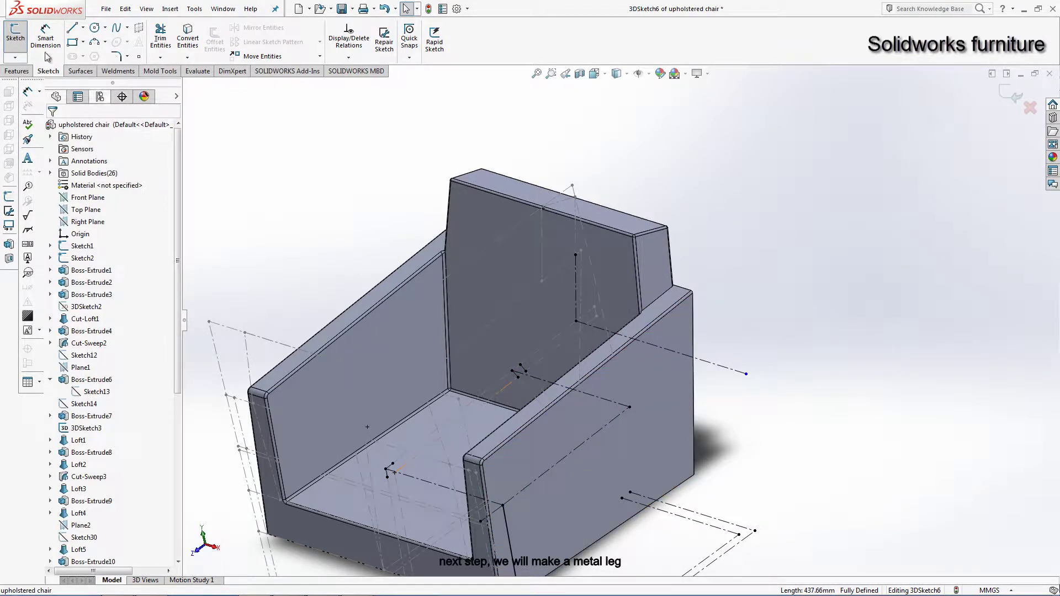
Step: Draw a new line from the arm's front corner along the arm
click(71, 28)
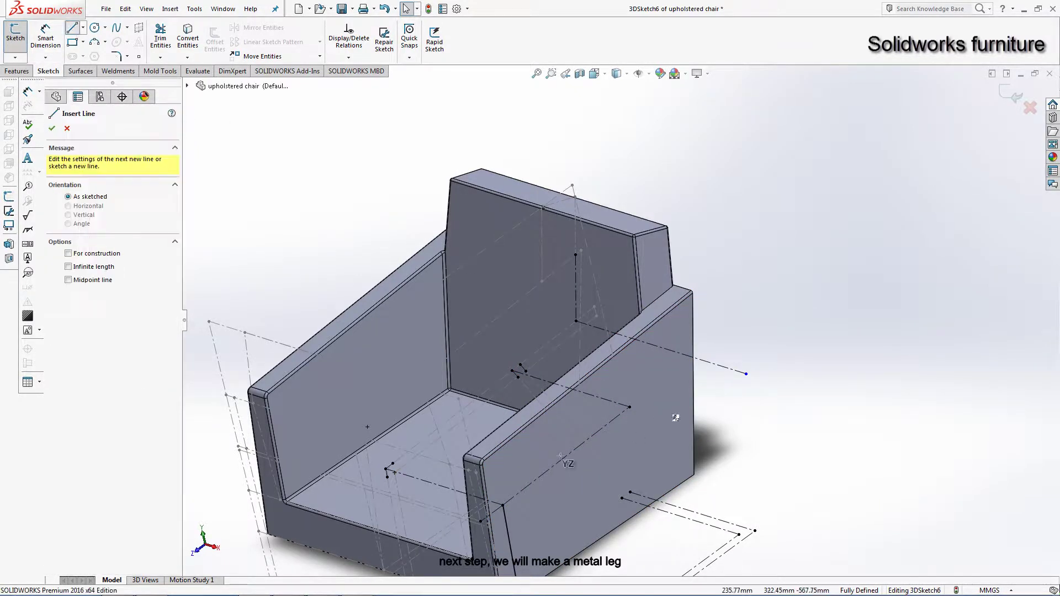
click(502, 505)
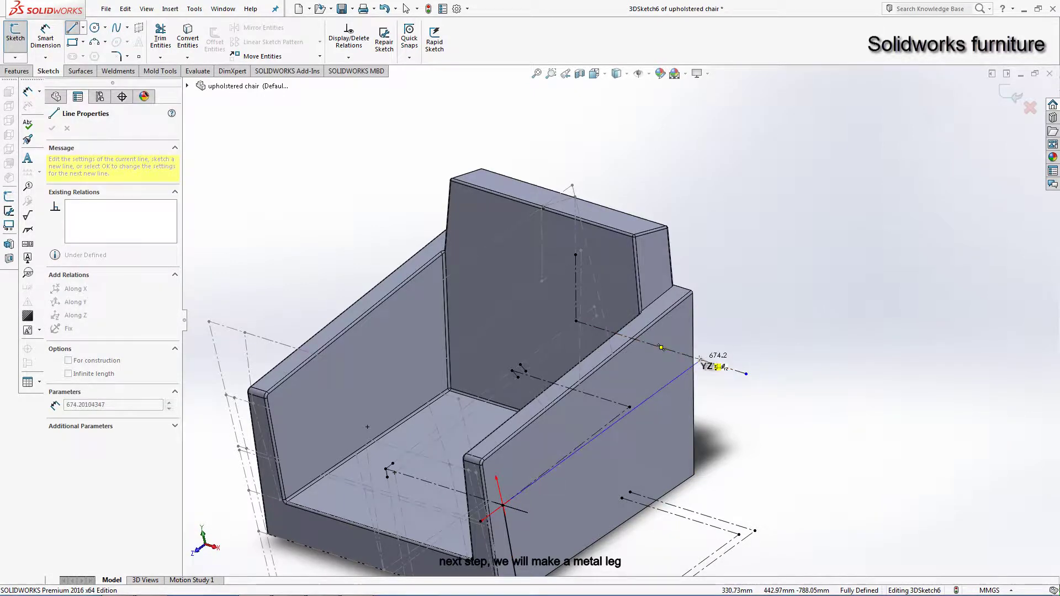
right_click(747, 299)
click(792, 315)
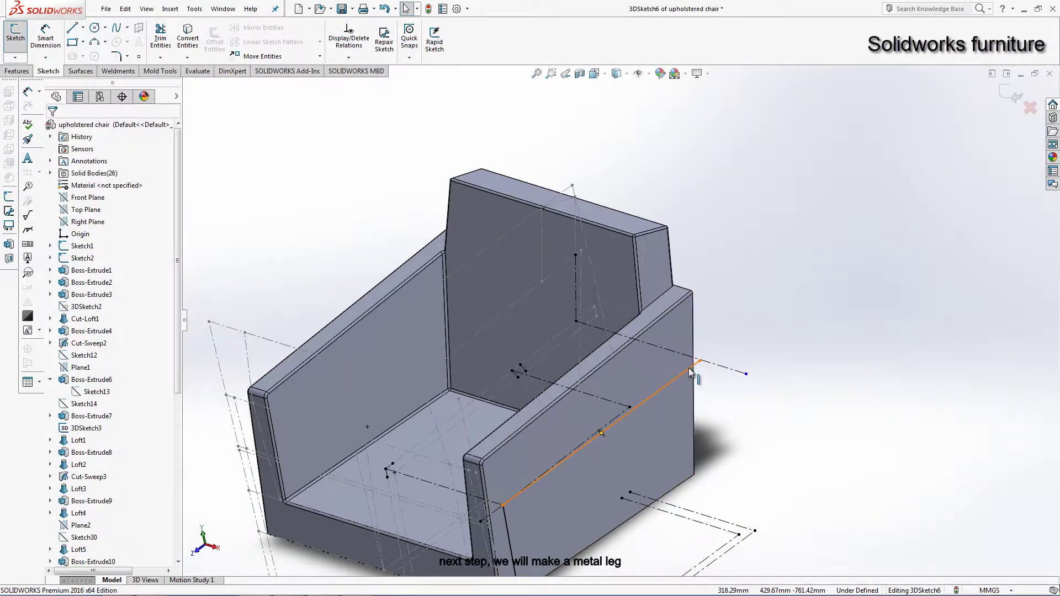
click(688, 368)
ctrl+click(630, 407)
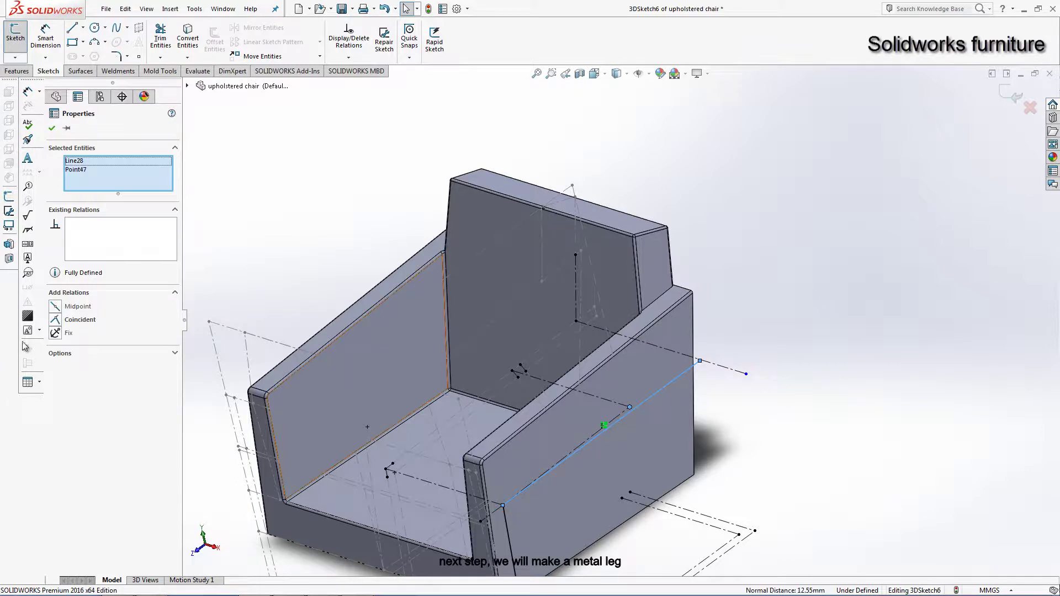
key(Escape)
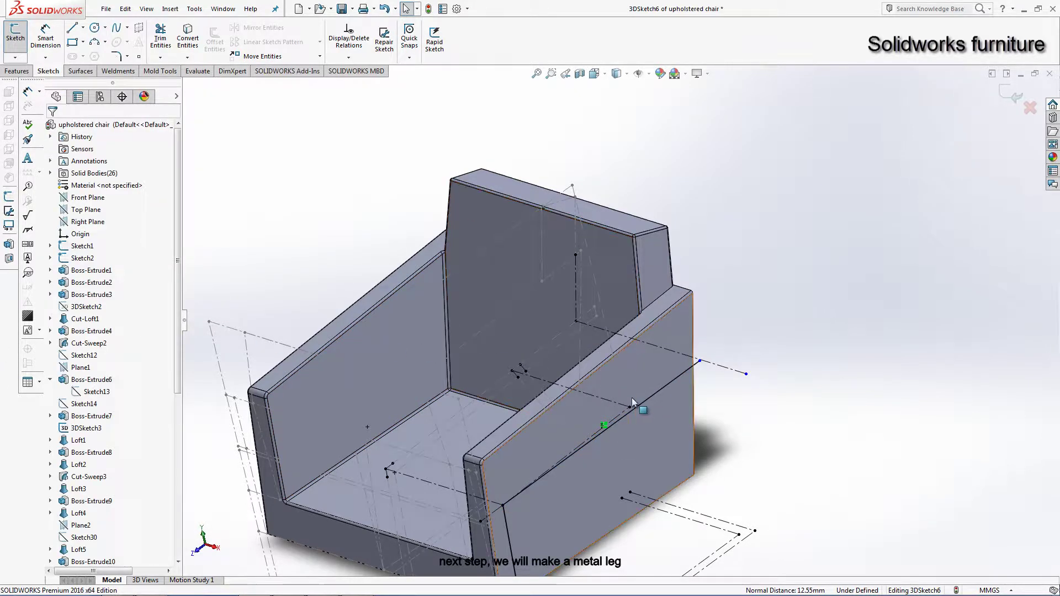
Step: Try a Parallel relation between the arm line and dashed seat line, then undo it
click(618, 420)
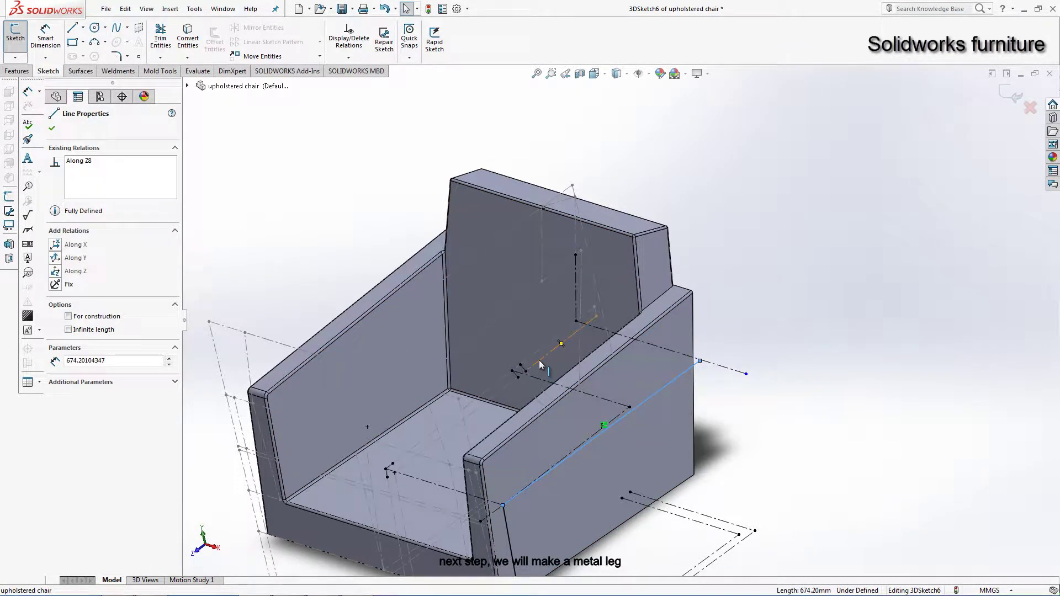
ctrl+click(538, 352)
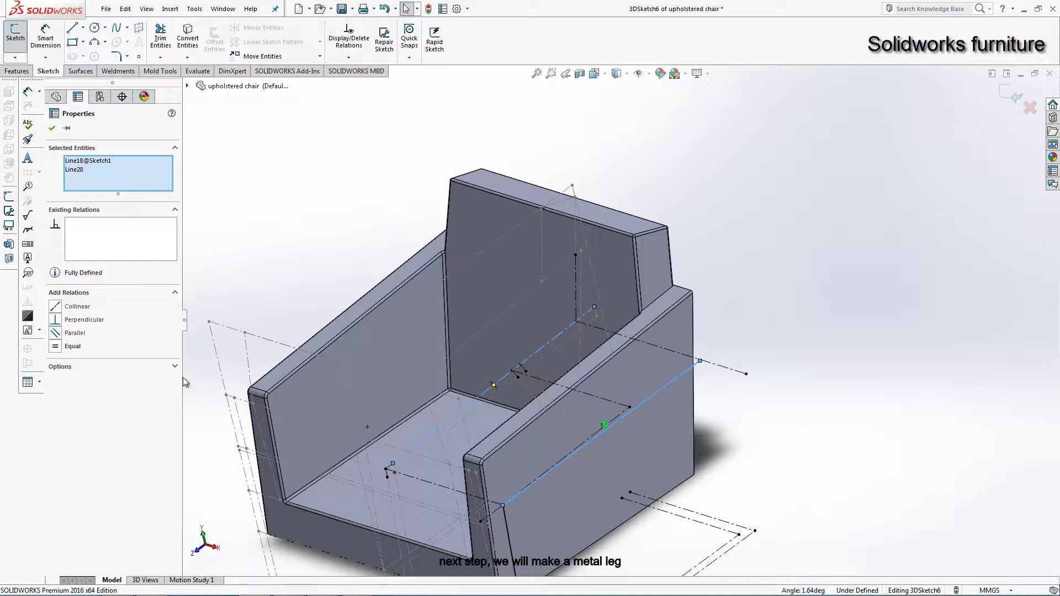
click(56, 333)
key(ctrl+z)
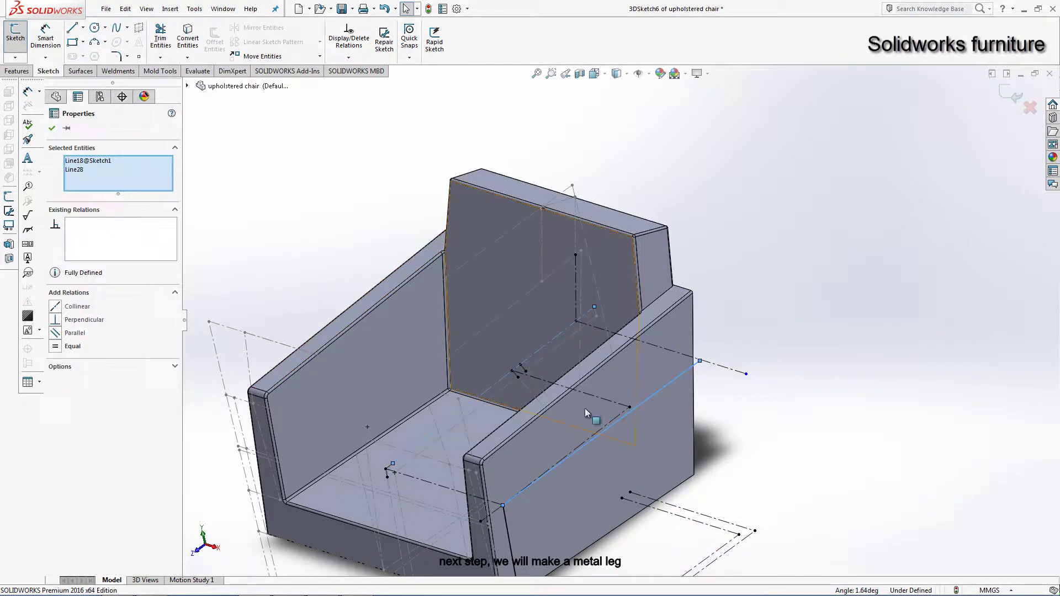
scroll(665, 408, down, 3)
scroll(690, 375, down, 2)
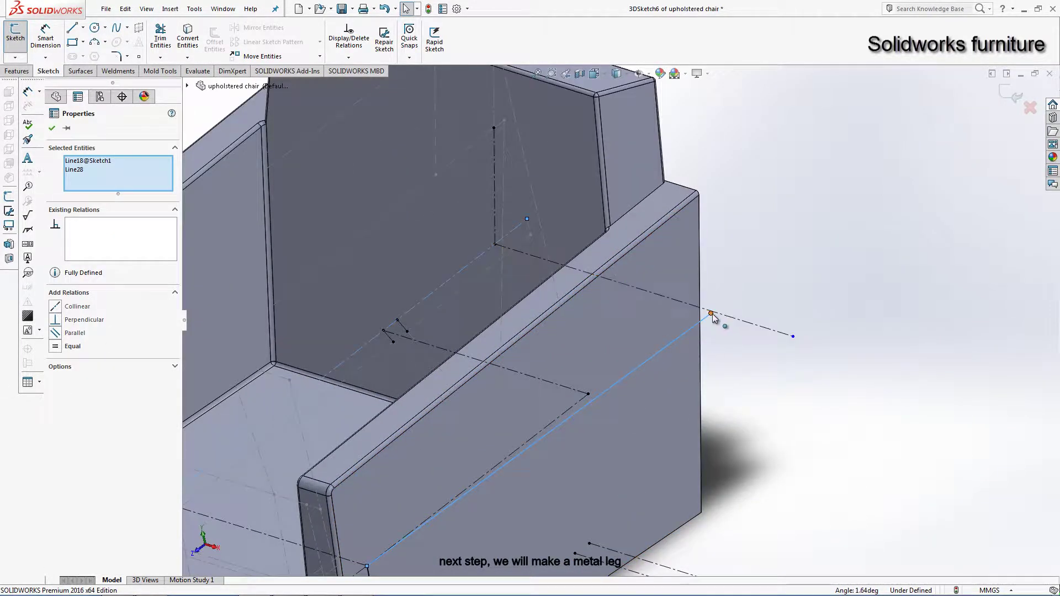
Step: Try making the arm-corner endpoint coincident with the construction line, then undo it
click(711, 314)
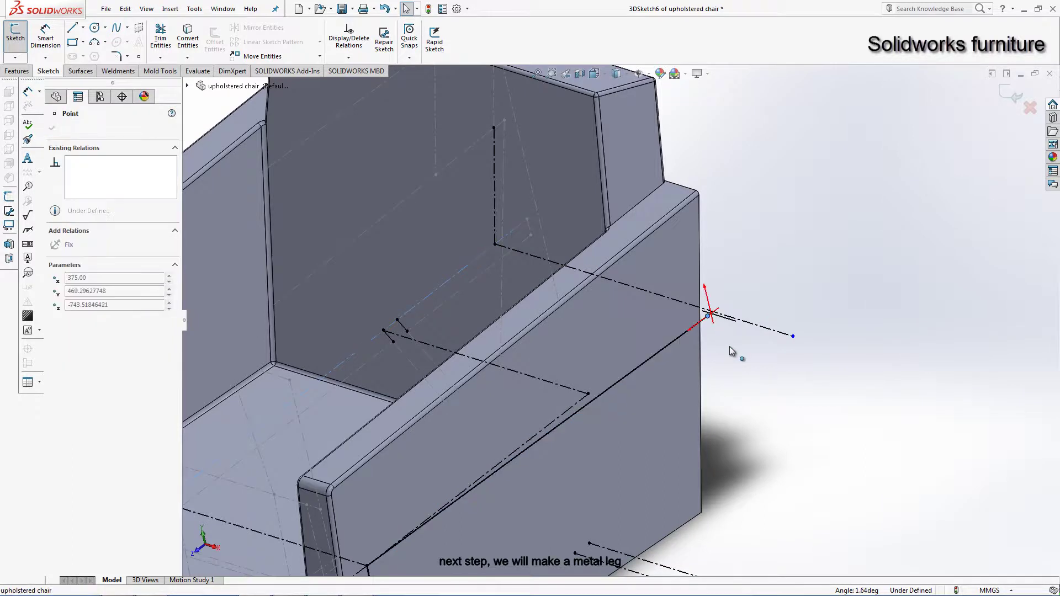
click(675, 339)
key(Escape)
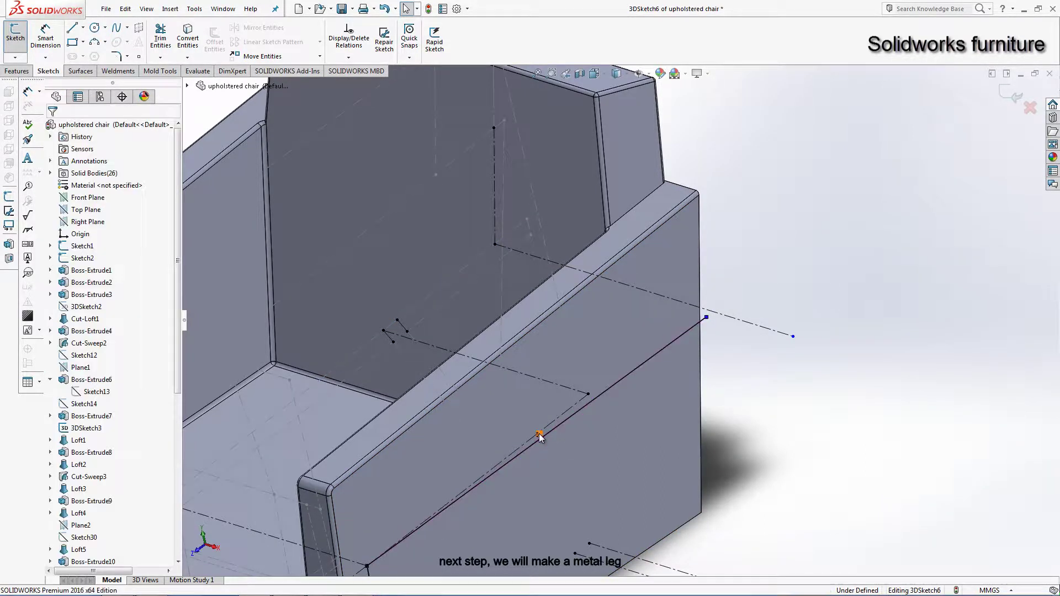
click(707, 318)
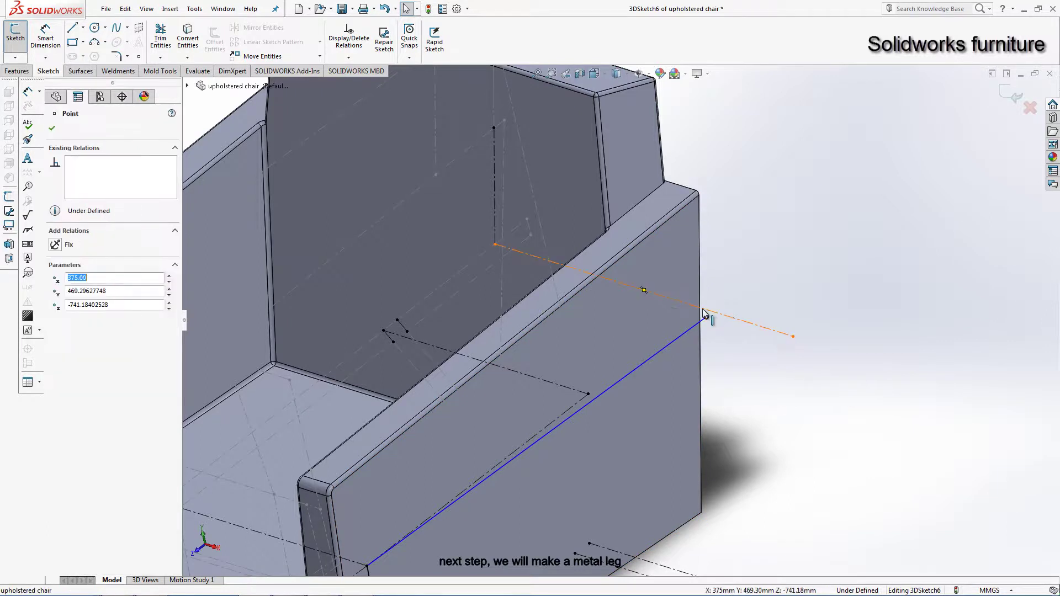
click(80, 320)
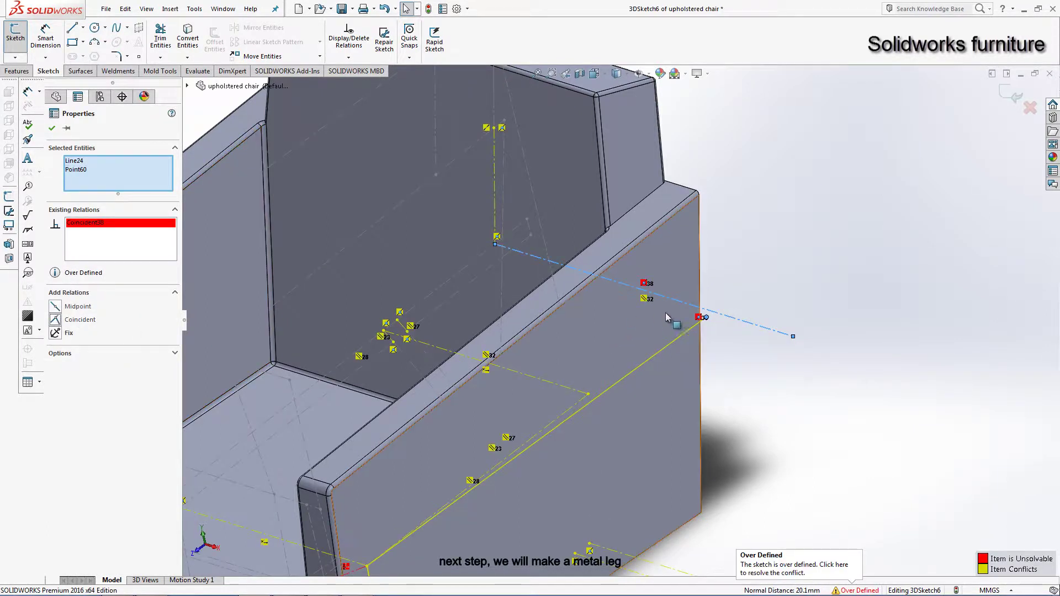
key(ctrl+z)
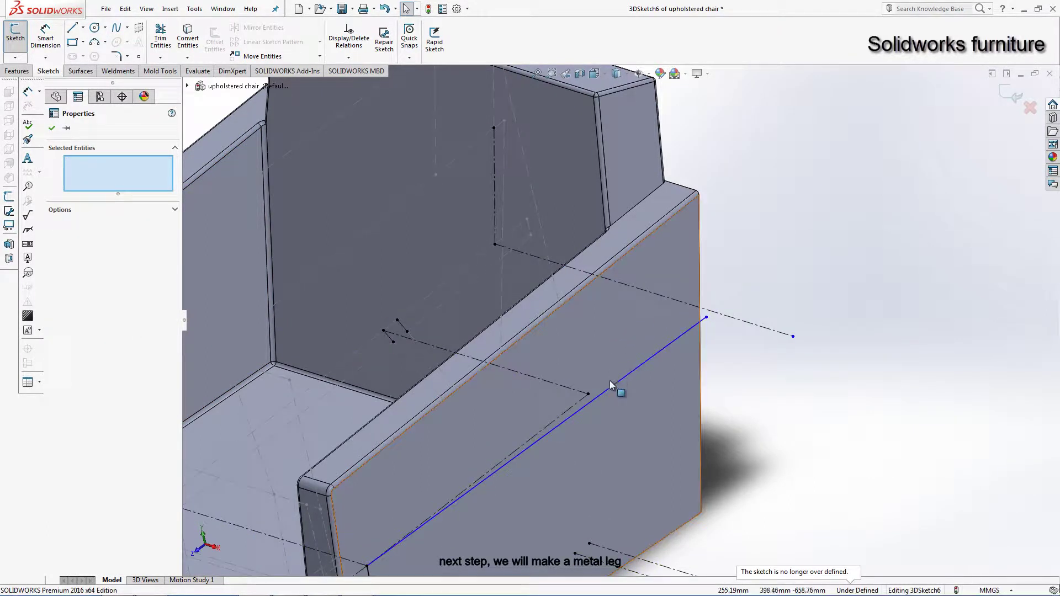
Step: Merge the arm line's front endpoint onto the corner vertex
click(606, 393)
ctrl+click(439, 289)
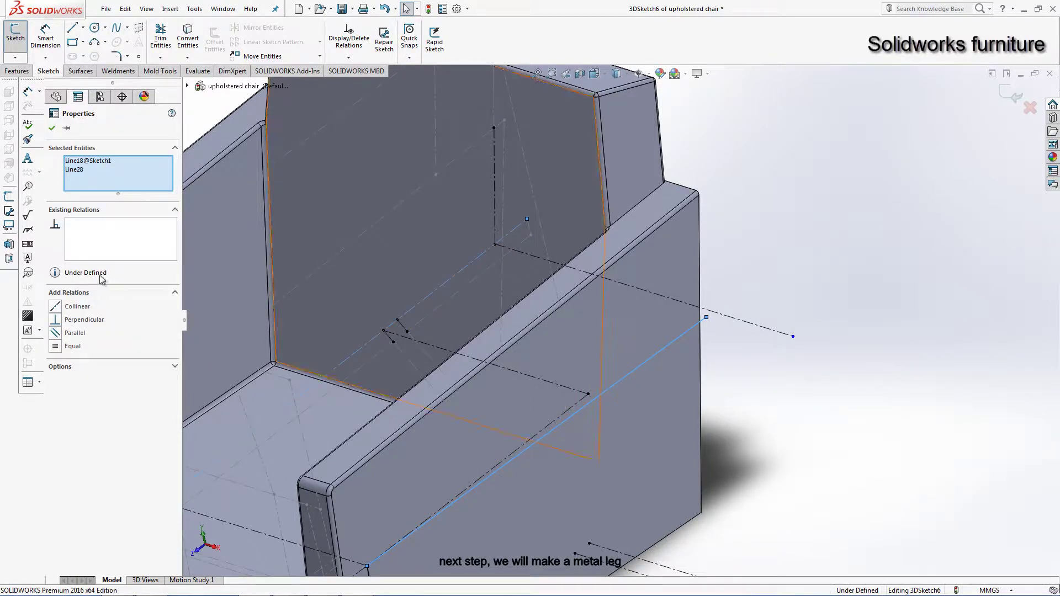
click(756, 296)
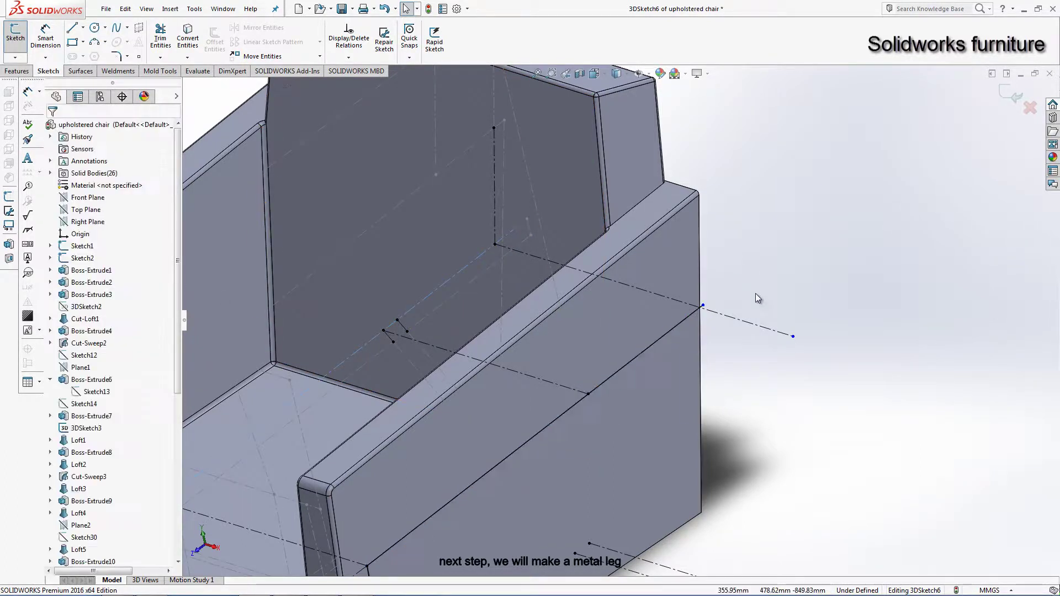
click(792, 337)
click(703, 307)
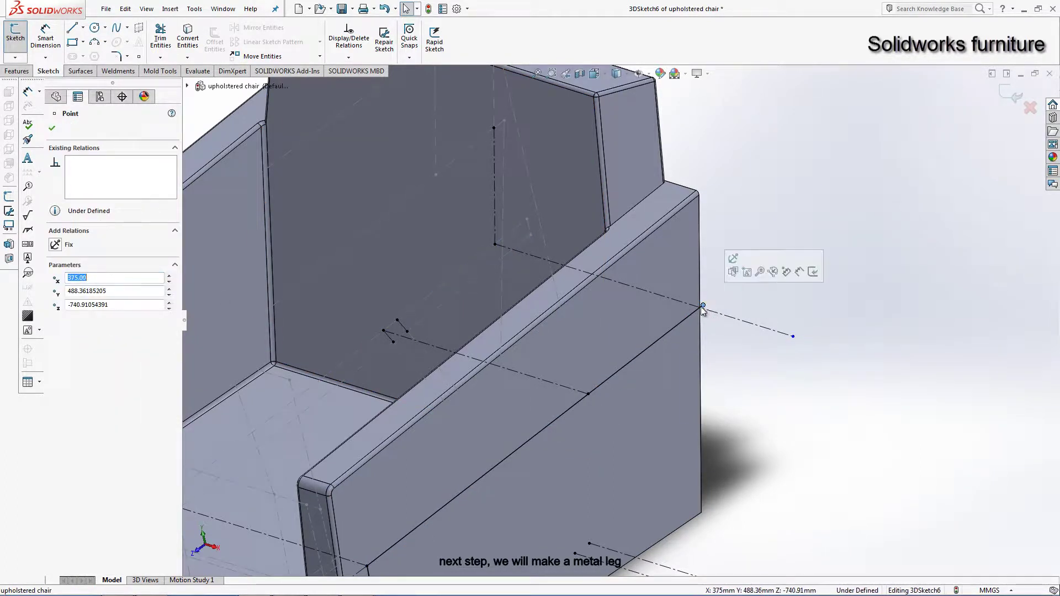
ctrl+click(793, 337)
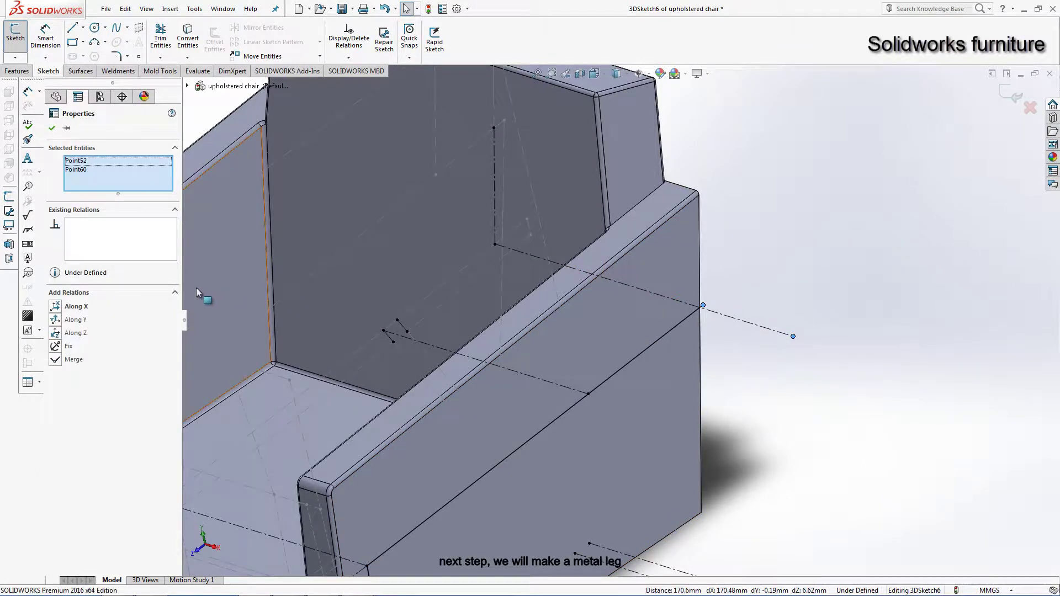
click(65, 360)
click(823, 291)
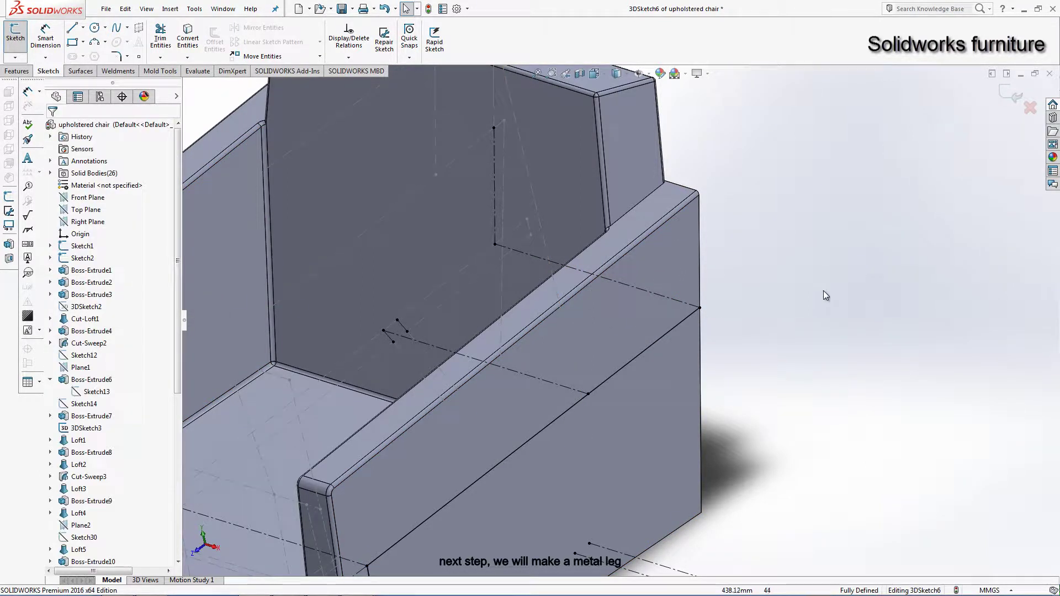
Step: Draw a vertical line down from the chair's rear corner point and exit the 3D sketch
key(f)
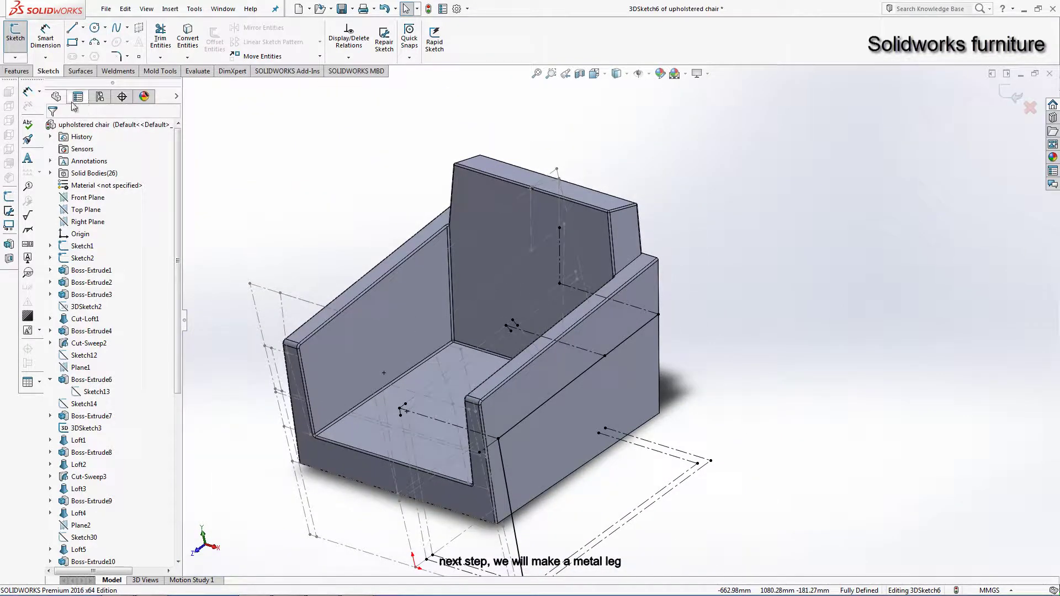
mouse_move(475, 265)
middle_down()
mouse_move(497, 355)
mouse_move(626, 360)
mouse_move(396, 239)
middle_up()
scroll(595, 355, down, 3)
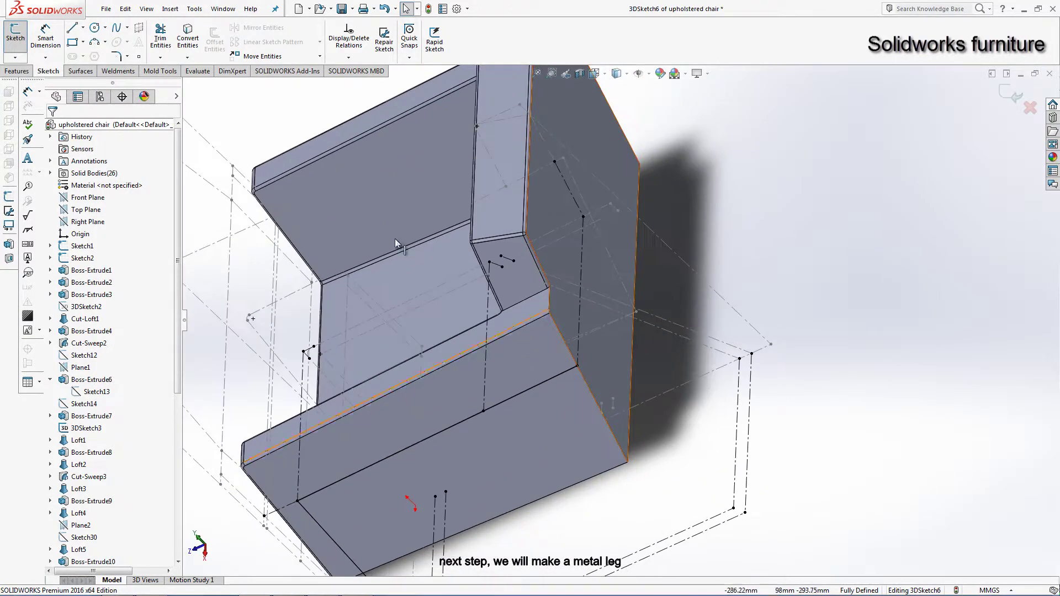
click(72, 29)
click(577, 366)
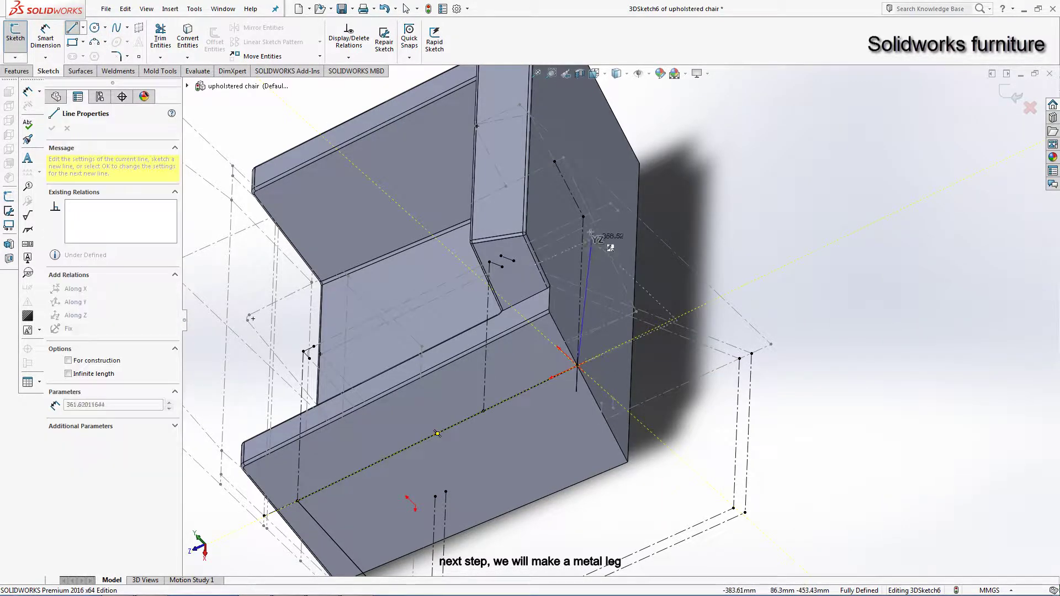
click(583, 216)
right_click(737, 124)
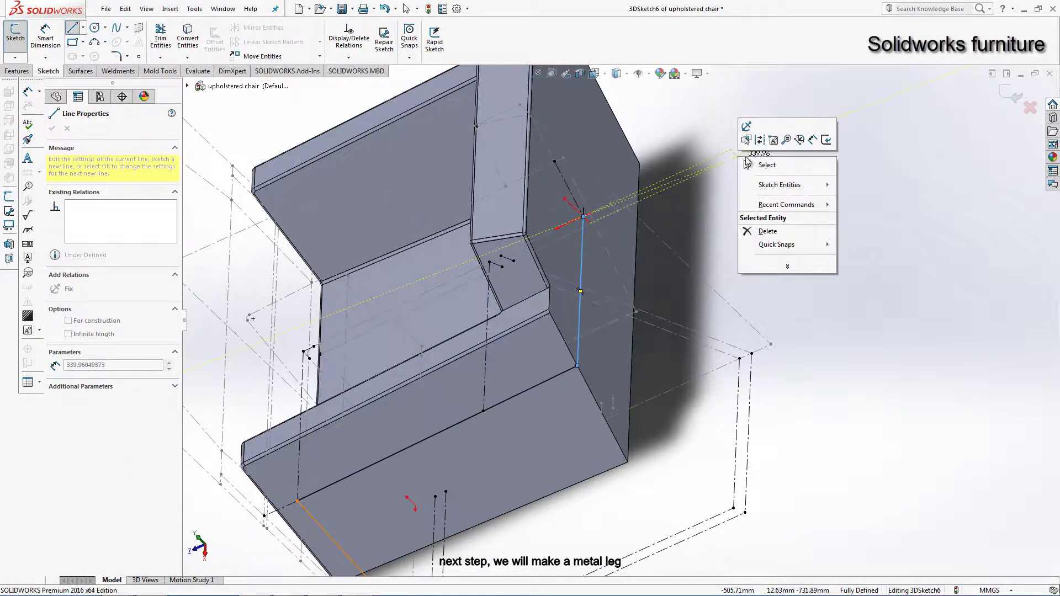
click(756, 165)
middle_drag(634, 339, 724, 283)
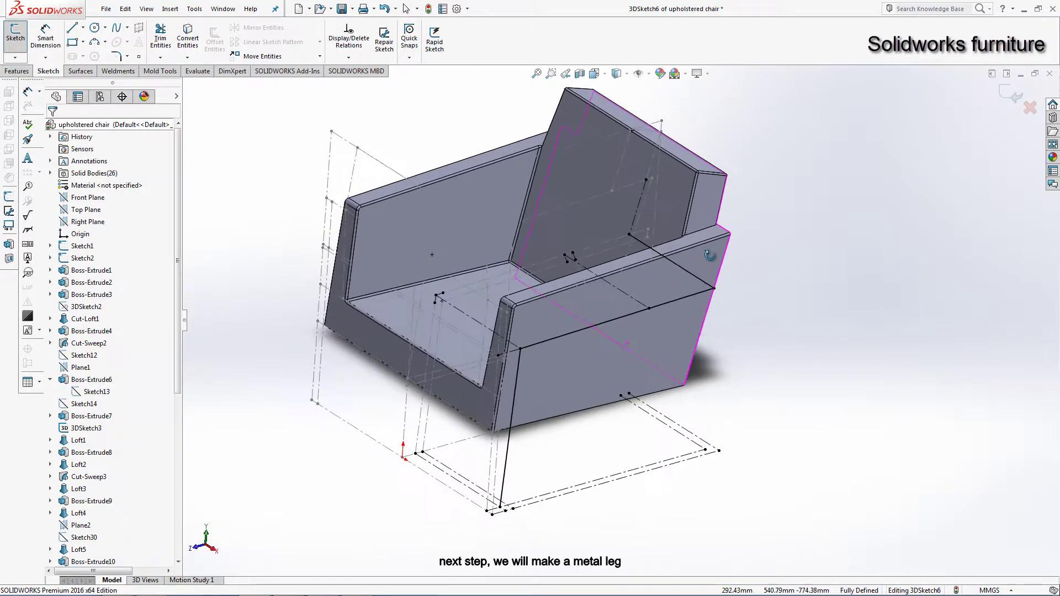
click(1007, 96)
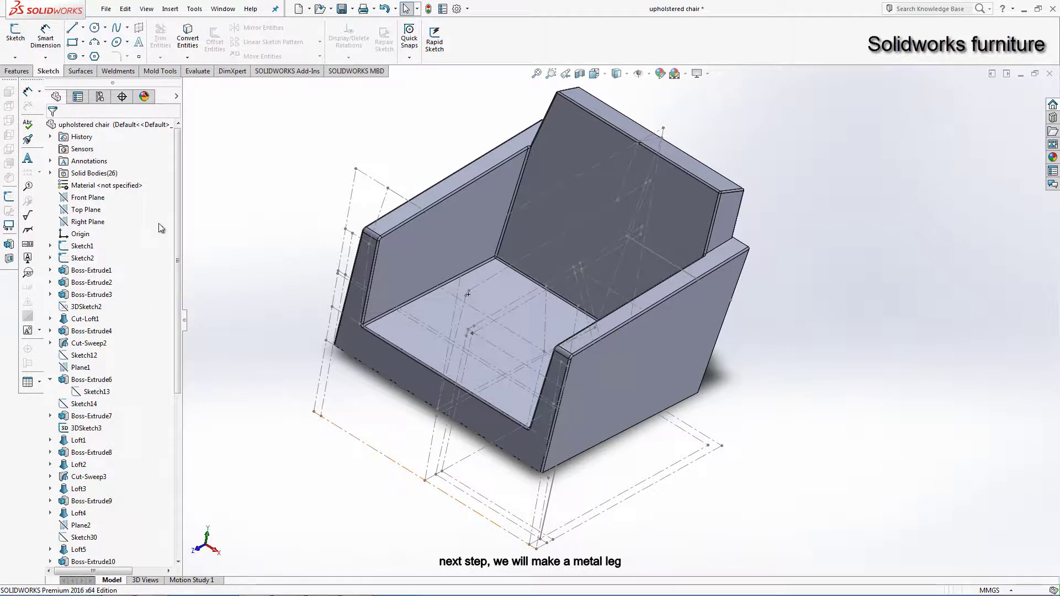
Step: Start a Structural Member with a square tube profile sized 20 x 20 x 2
click(118, 72)
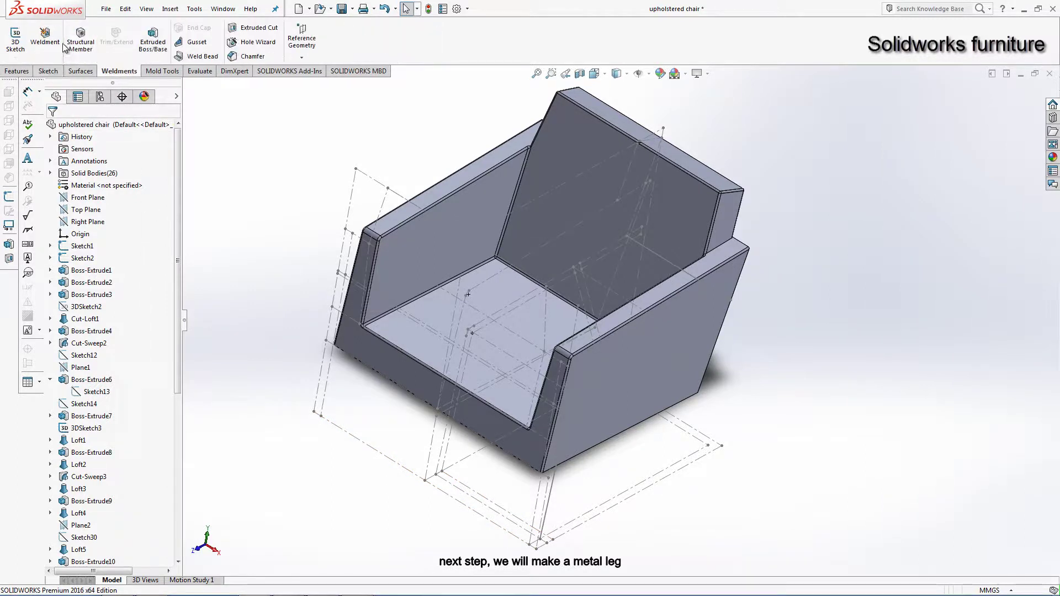
click(80, 38)
click(122, 223)
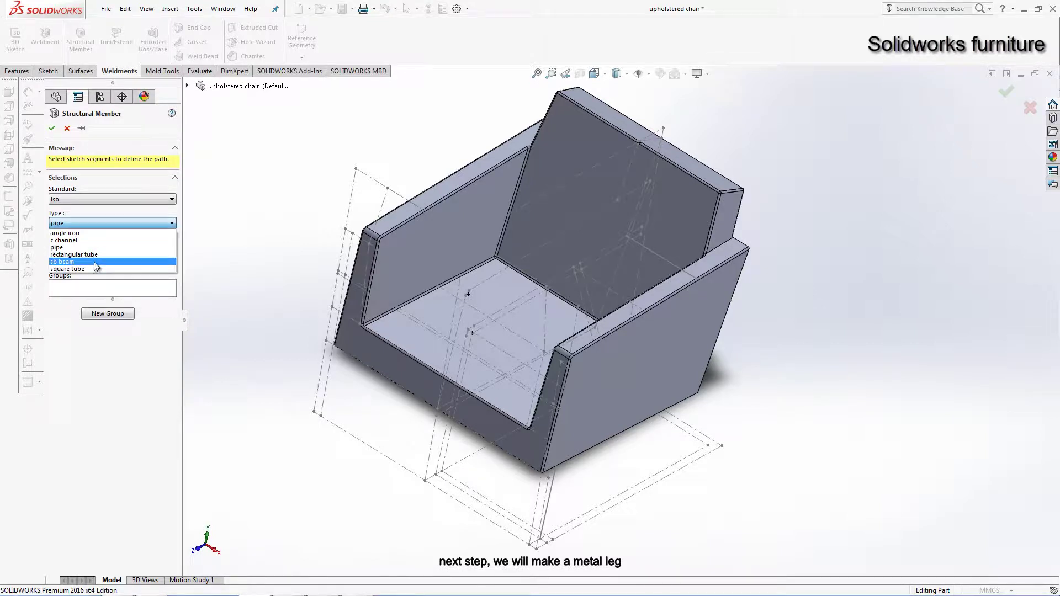
click(96, 268)
click(137, 249)
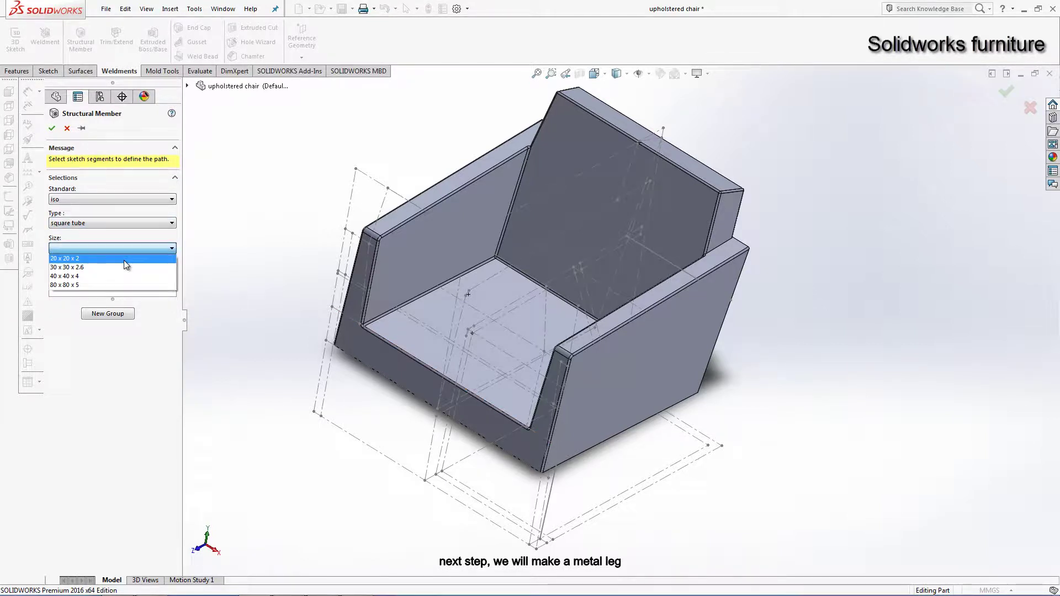
Step: Pick Line14, Line28 and Line29 as the tube's path segments and confirm the member
click(65, 292)
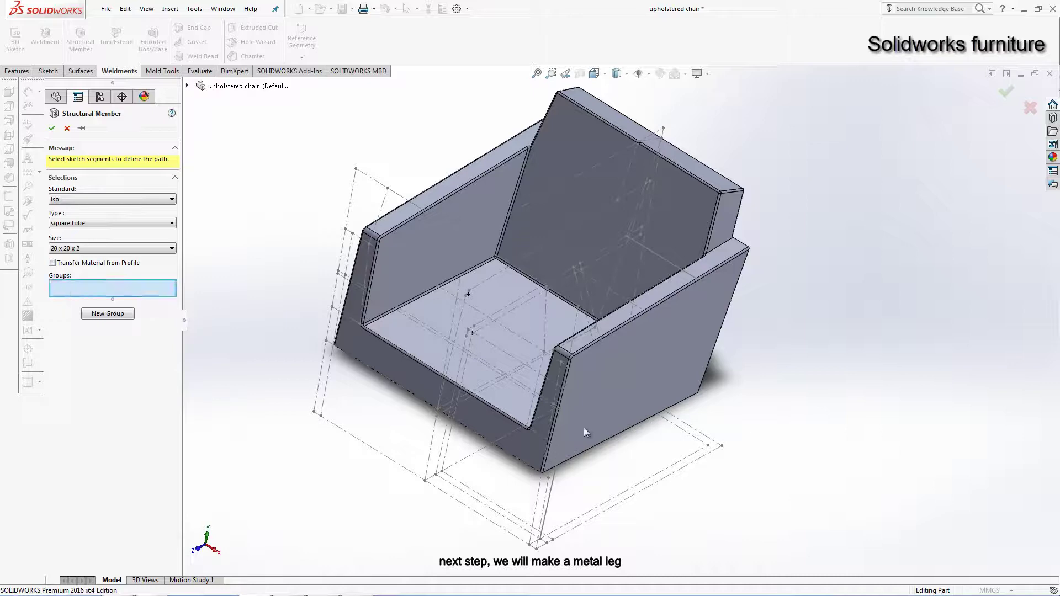
click(551, 489)
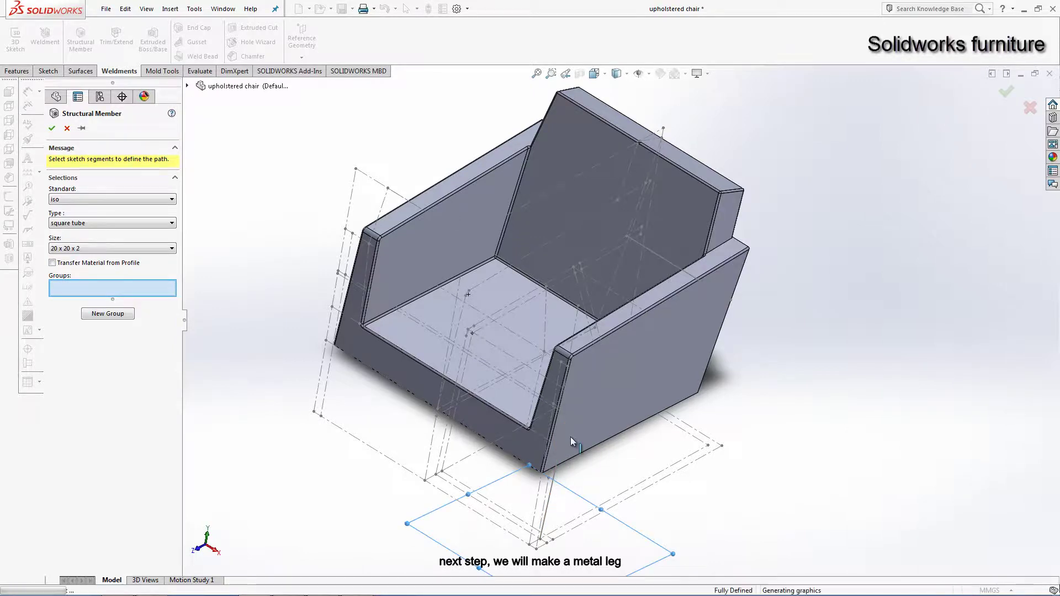
scroll(589, 392, down, 5)
scroll(567, 359, down, 3)
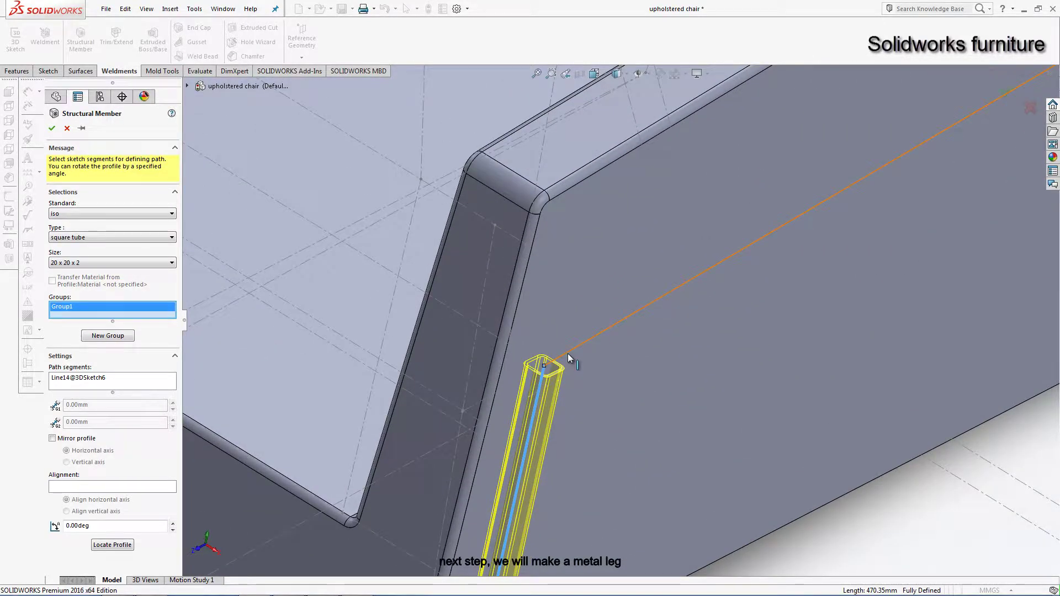
click(567, 358)
scroll(644, 352, up, 6)
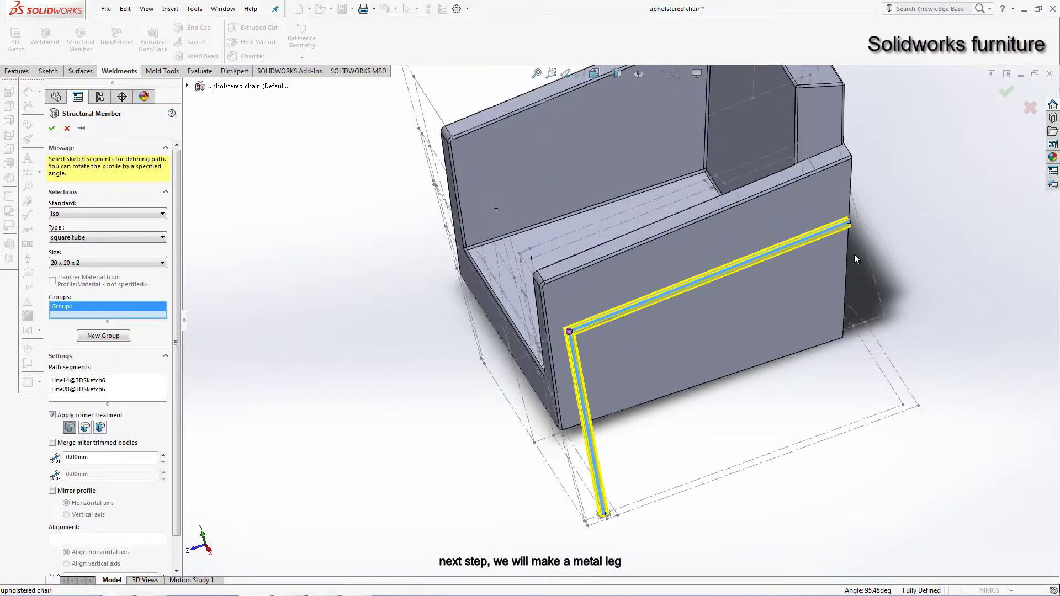
mouse_move(854, 254)
middle_down()
mouse_move(802, 290)
mouse_move(840, 208)
mouse_move(860, 224)
middle_up()
click(840, 210)
scroll(791, 240, down, 5)
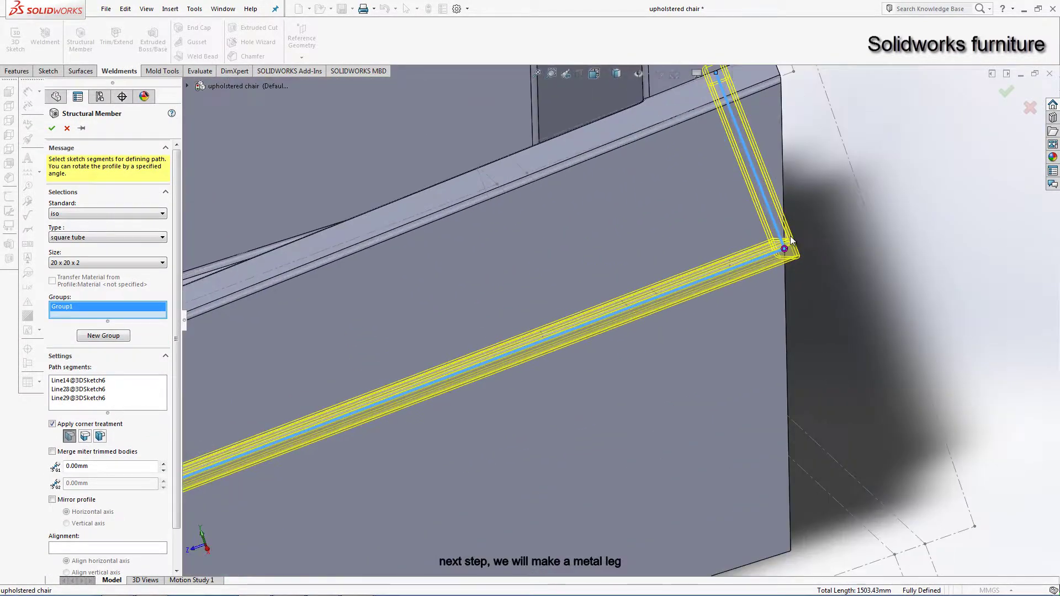
scroll(791, 240, up, 5)
mouse_move(663, 309)
middle_down()
mouse_move(548, 406)
mouse_move(632, 324)
middle_up()
scroll(511, 354, down, 5)
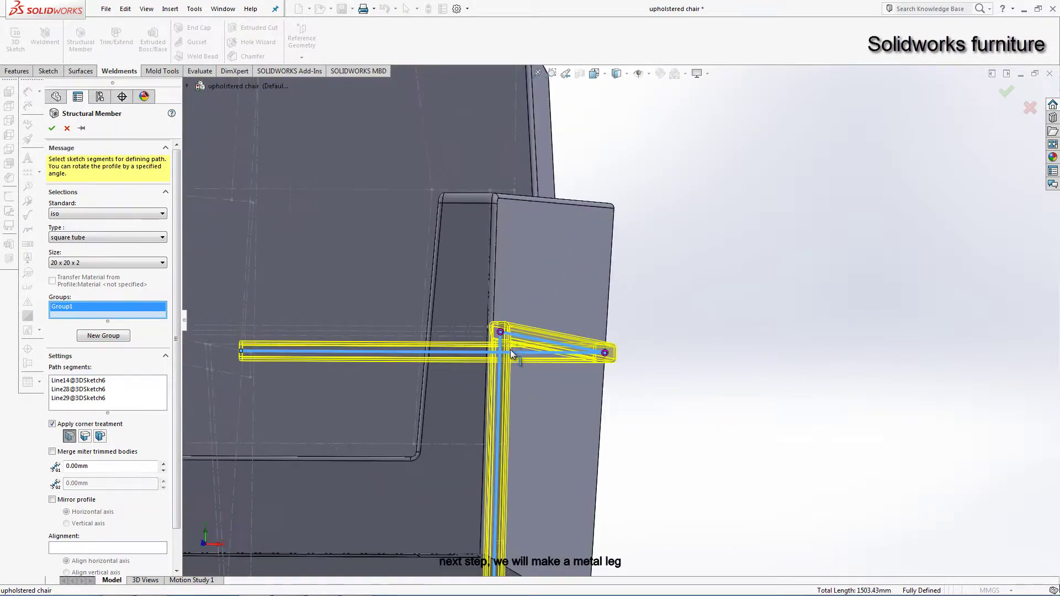
scroll(511, 354, up, 3)
mouse_move(532, 359)
middle_down()
mouse_move(486, 309)
mouse_move(528, 413)
middle_up()
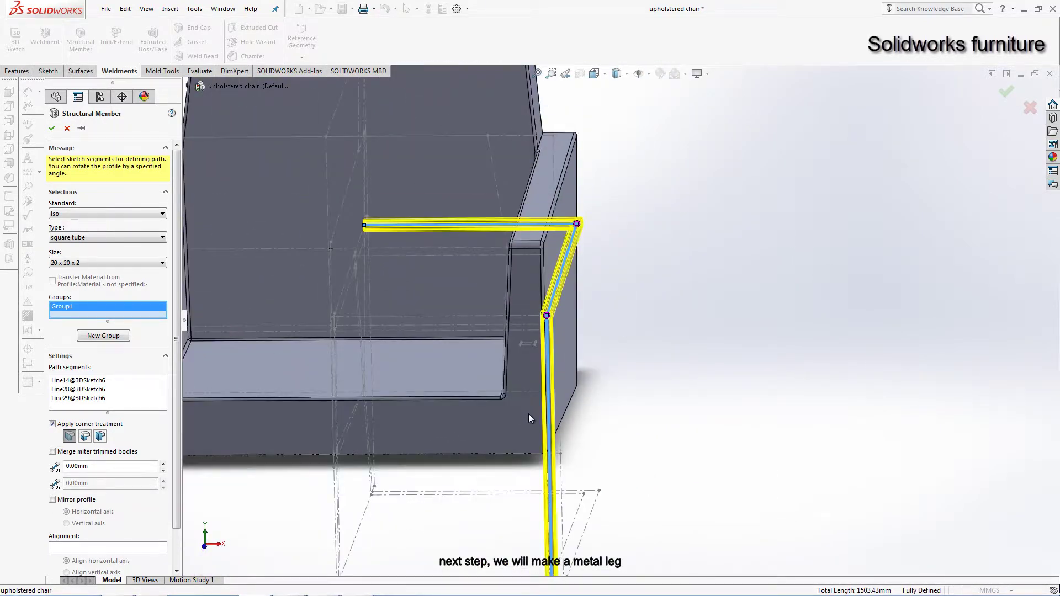
scroll(528, 413, up, 3)
click(52, 130)
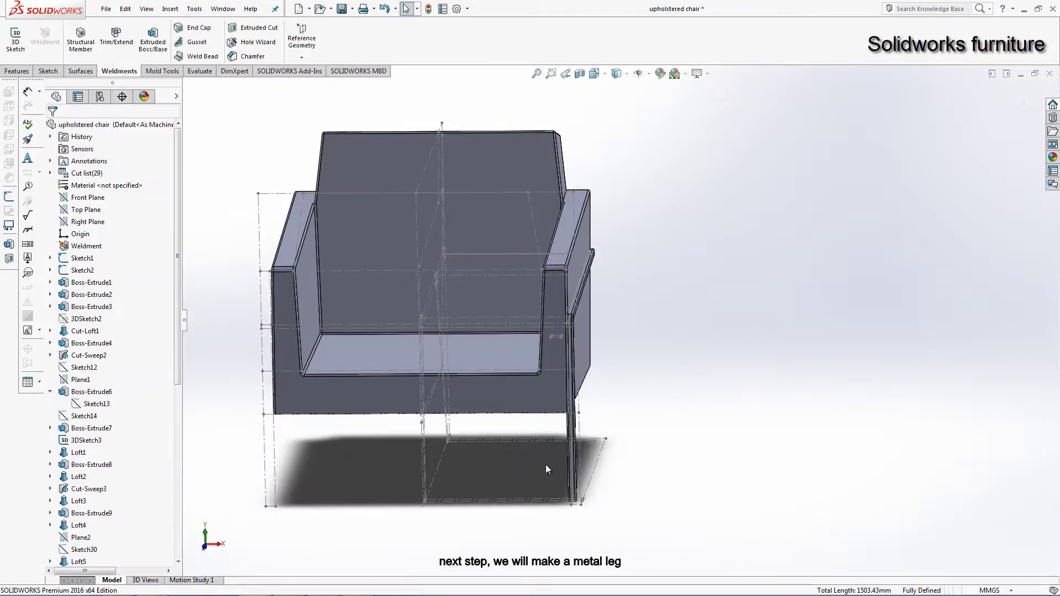
Step: Open the square tube's profile sketch Sketch110 and delete its rounded-square profile geometry
scroll(607, 478, down, 5)
scroll(608, 478, down, 2)
scroll(608, 478, down, 3)
scroll(135, 531, down, 3)
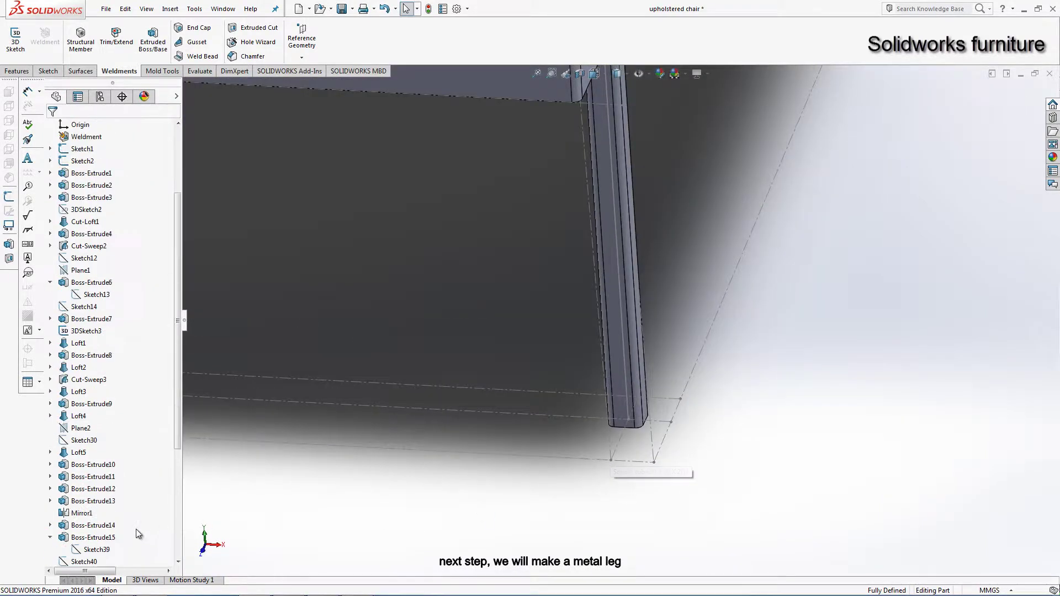
scroll(132, 531, down, 5)
click(50, 549)
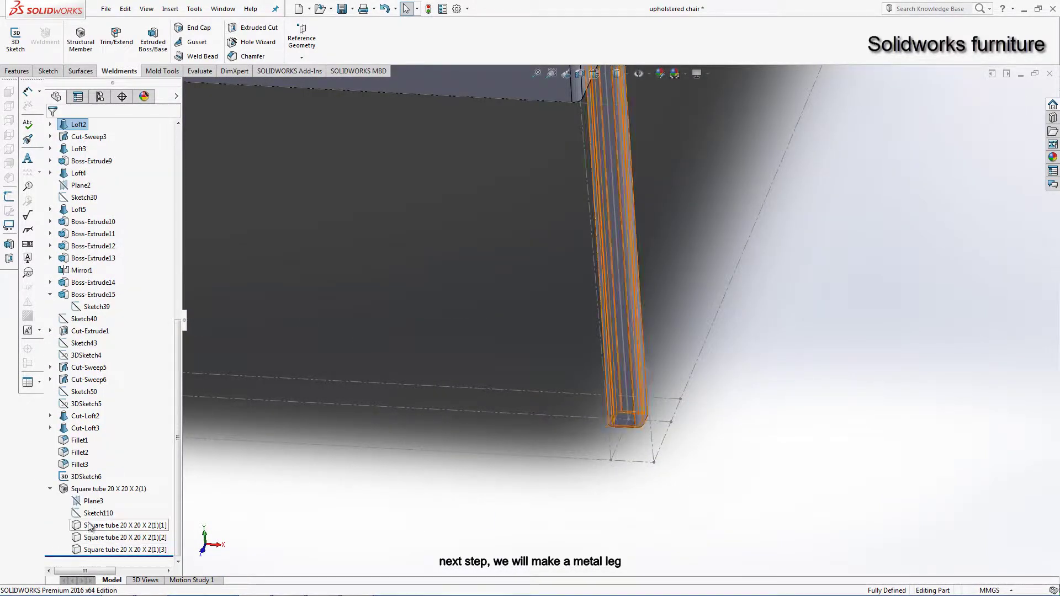
click(93, 515)
click(98, 482)
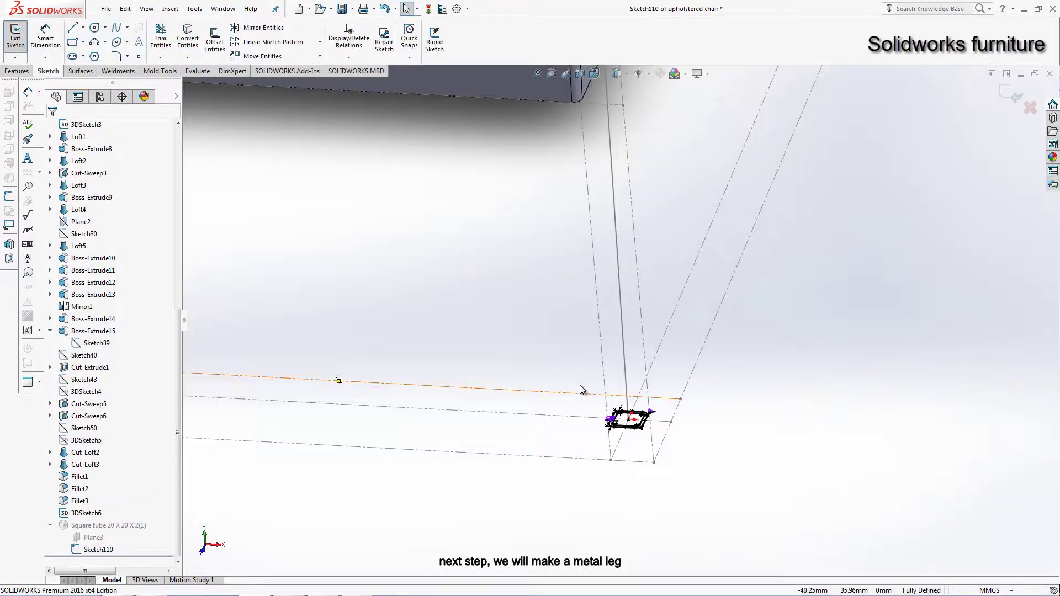
drag(776, 474, 565, 472)
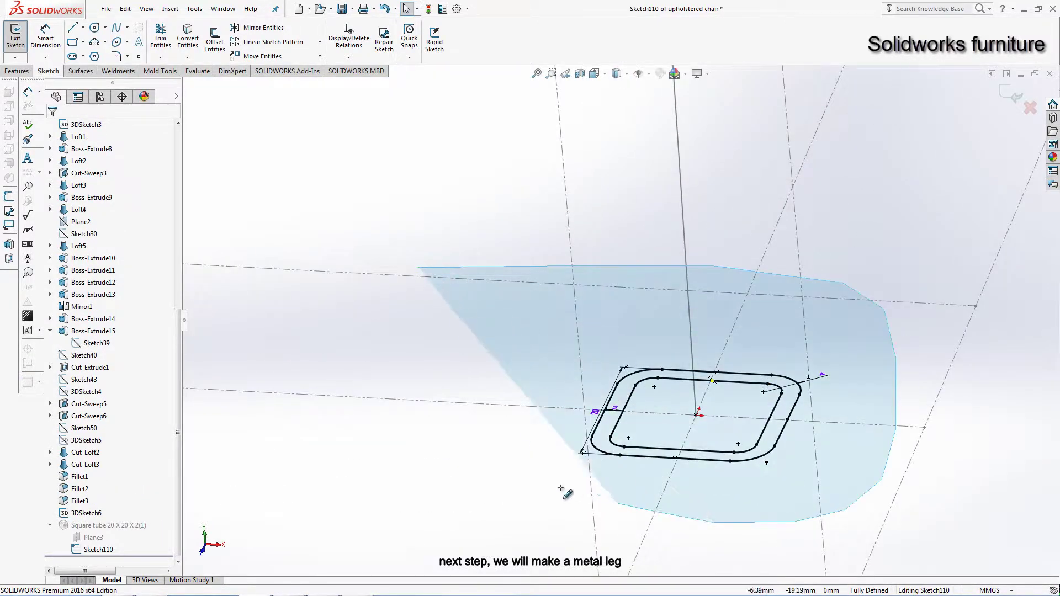
key(Delete)
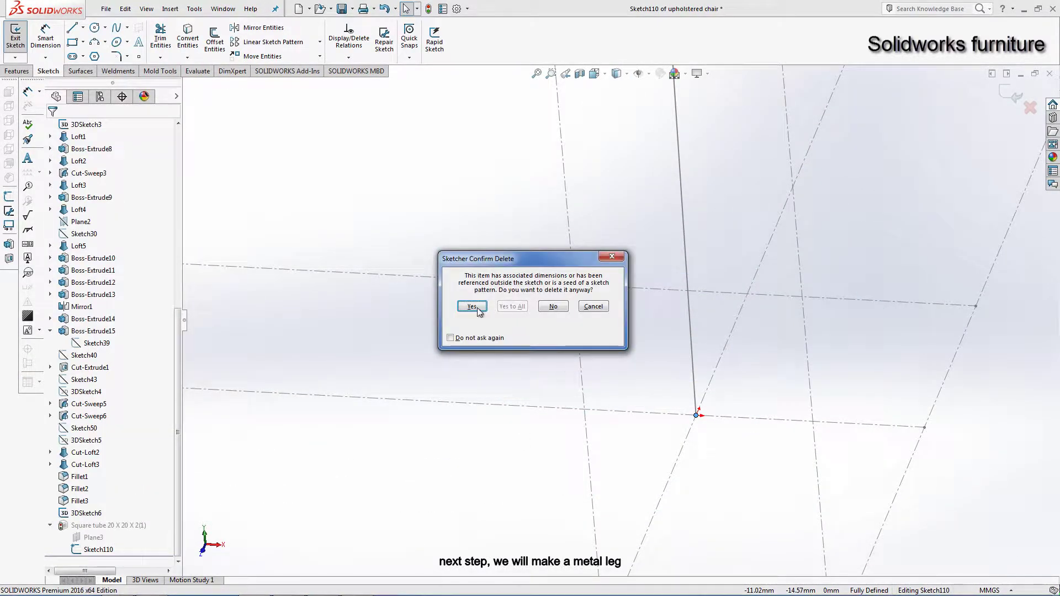
click(472, 307)
Step: Draw a corner rectangle starting at the profile sketch origin
click(71, 42)
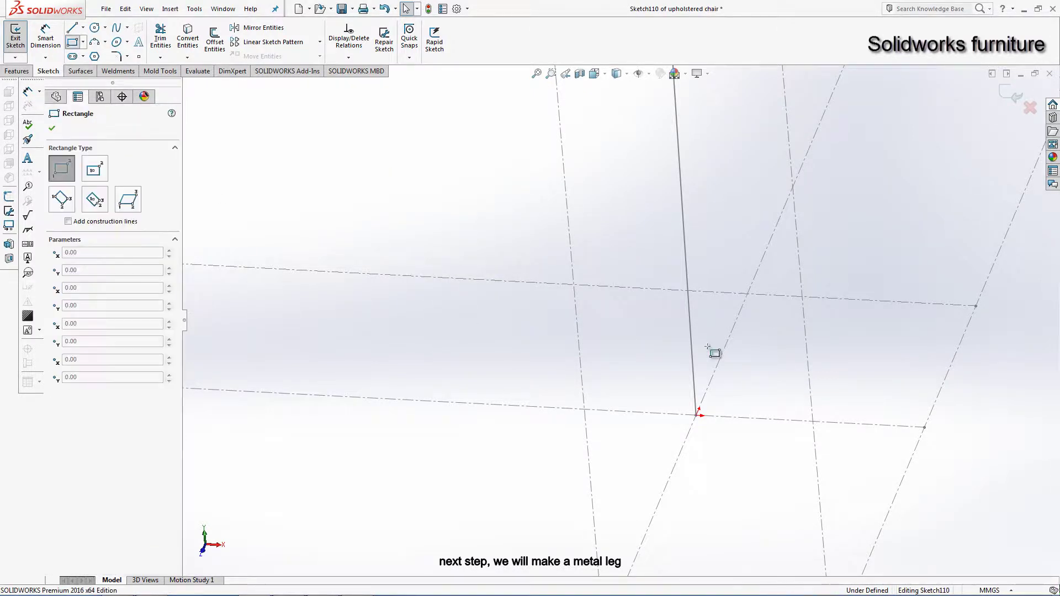
click(697, 414)
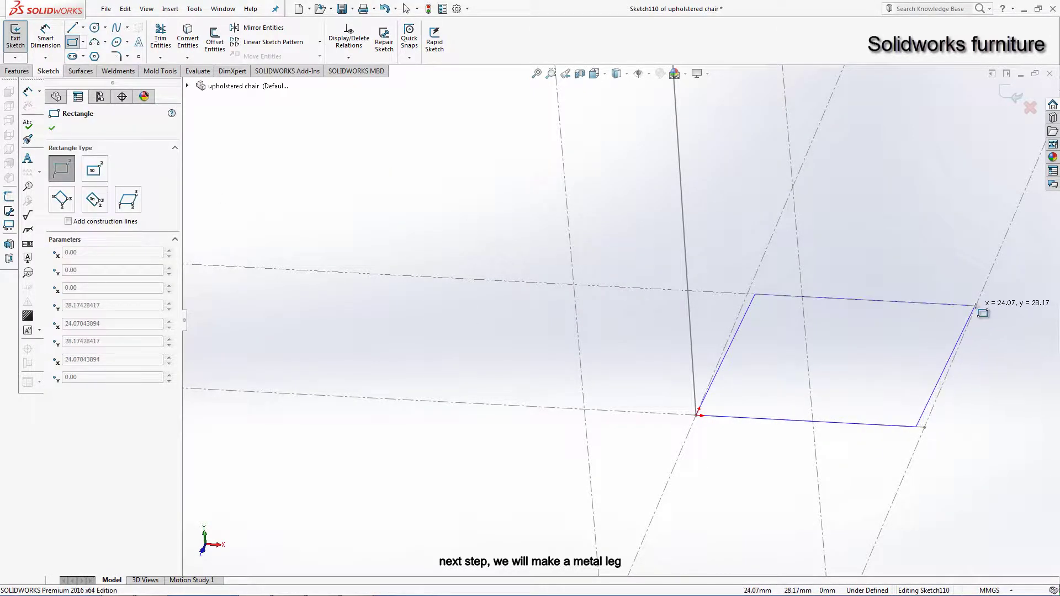
right_click(944, 260)
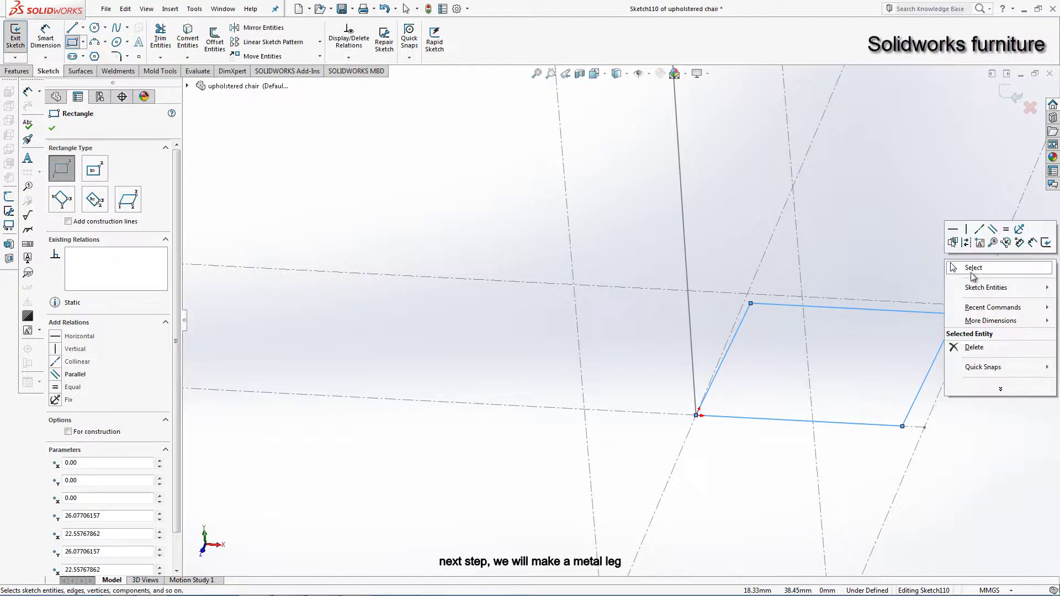
click(974, 271)
scroll(776, 307, down, 2)
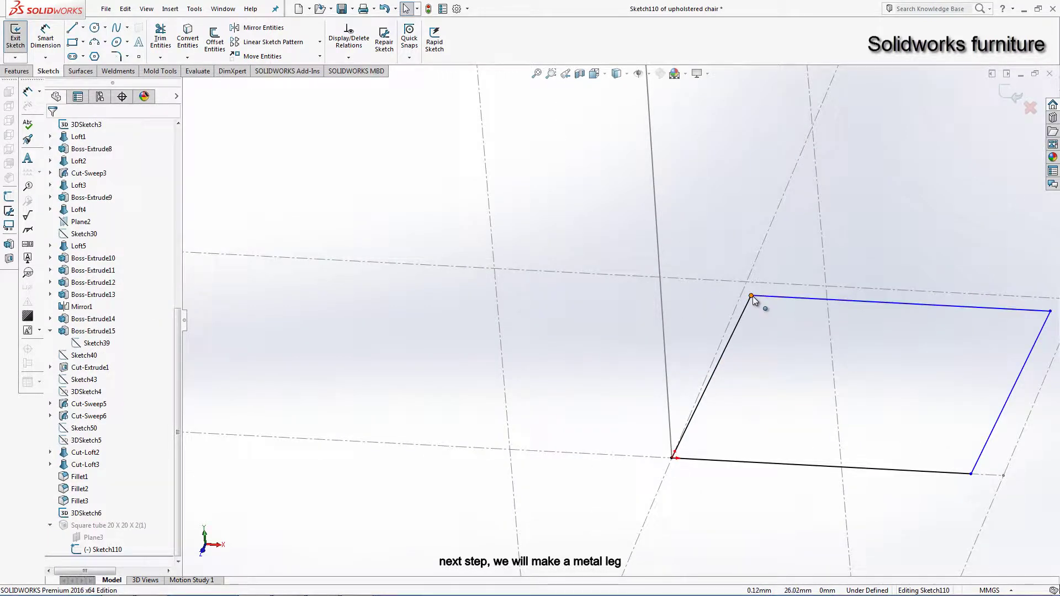
click(752, 297)
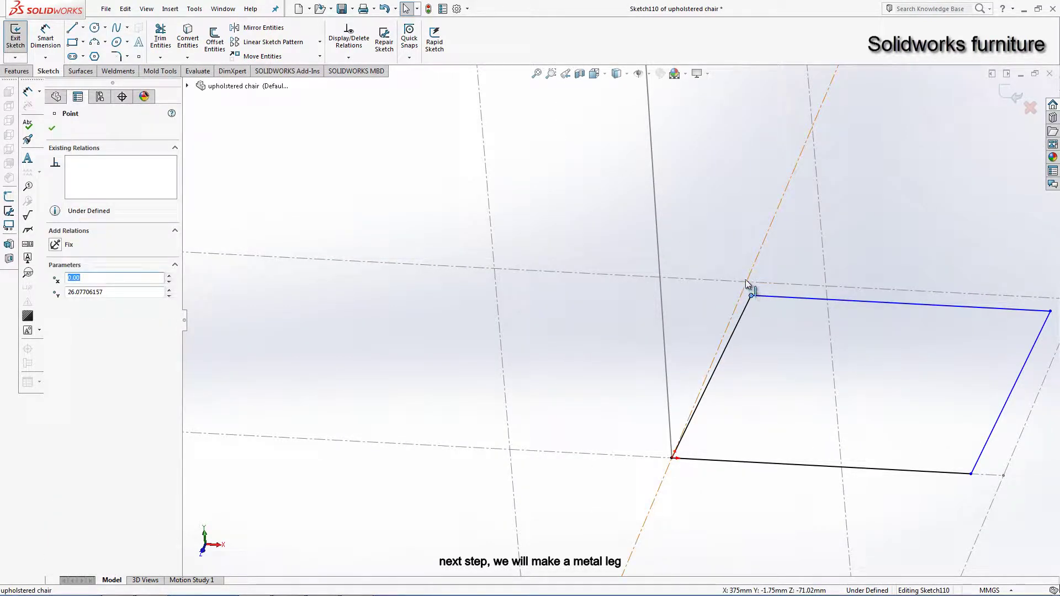
click(749, 303)
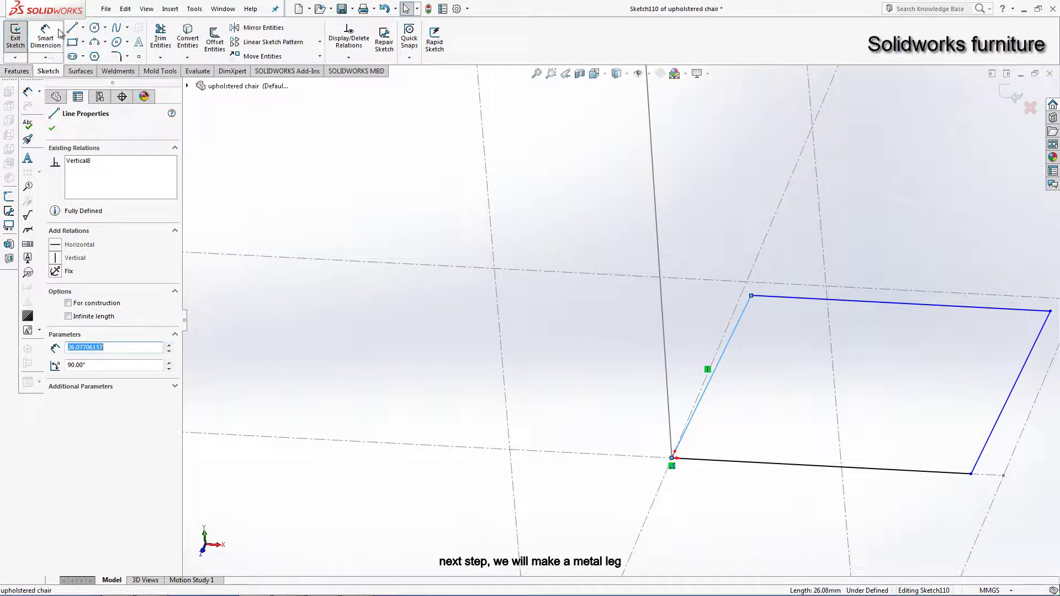
Step: Dimension the rectangle's left edge at 30 mm, then change it to 25 mm
click(45, 38)
click(745, 307)
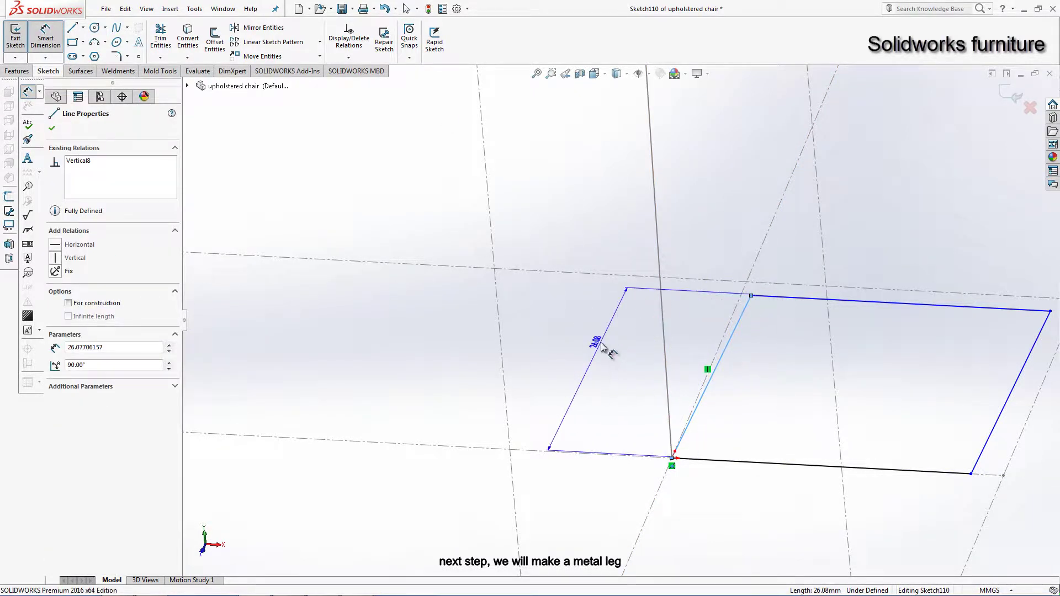
click(601, 347)
text(30)
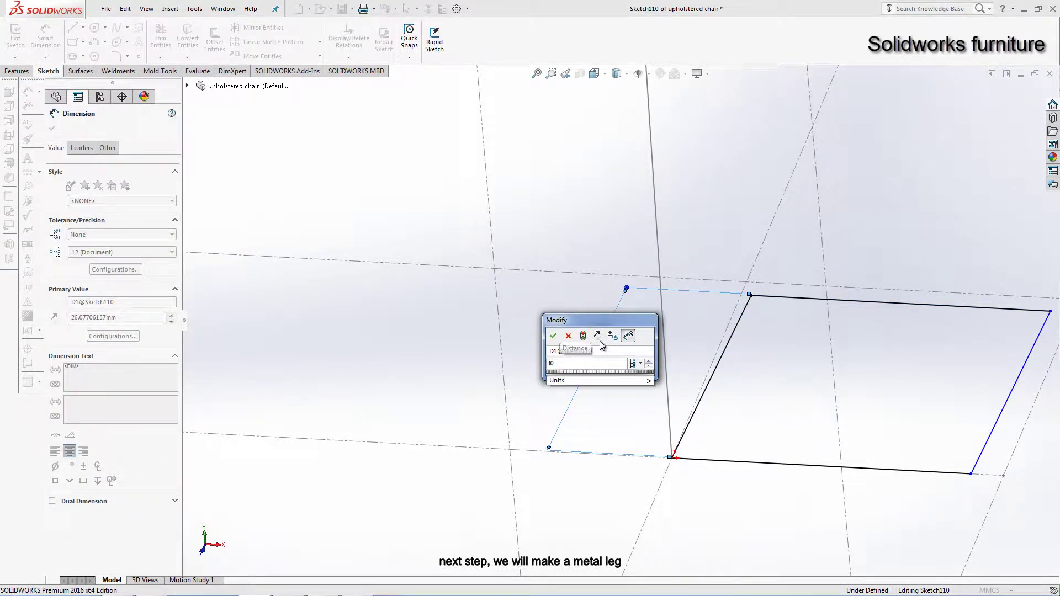
key(Return)
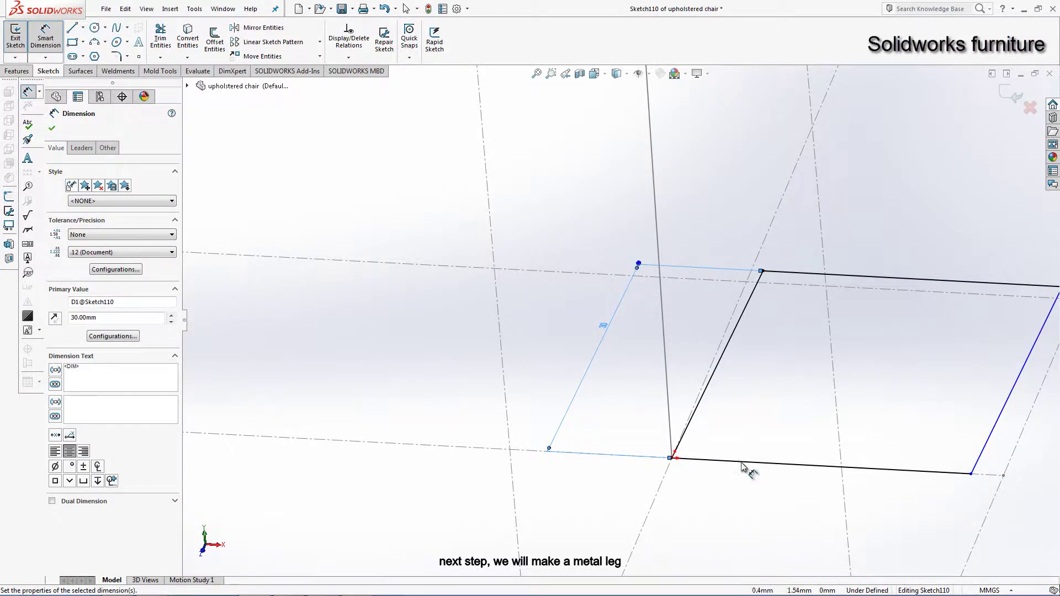
ctrl+middle_drag(743, 466, 734, 338)
scroll(758, 135, up, 3)
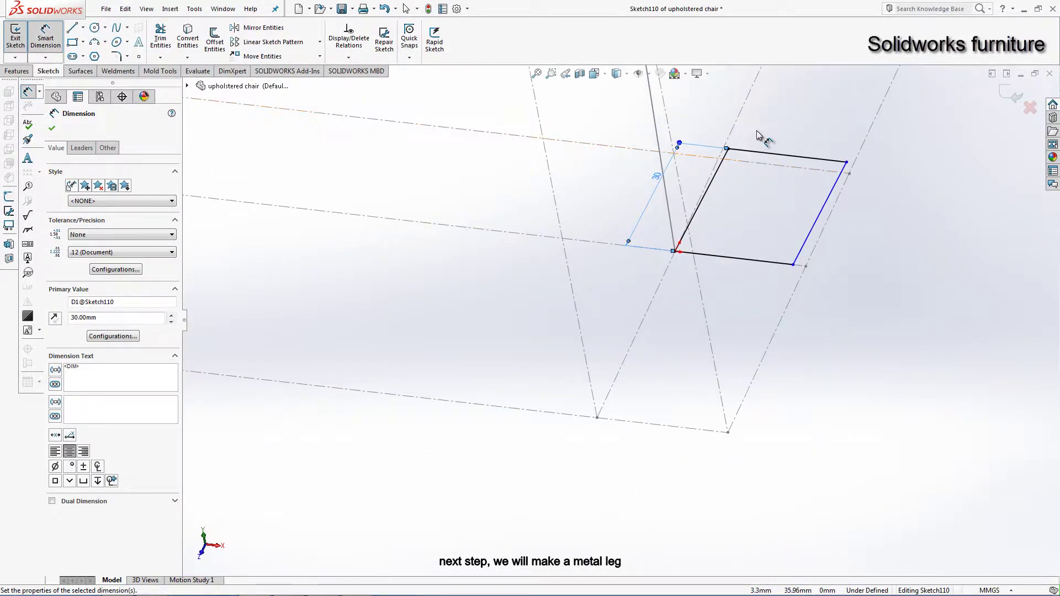
double_click(657, 177)
text(25)
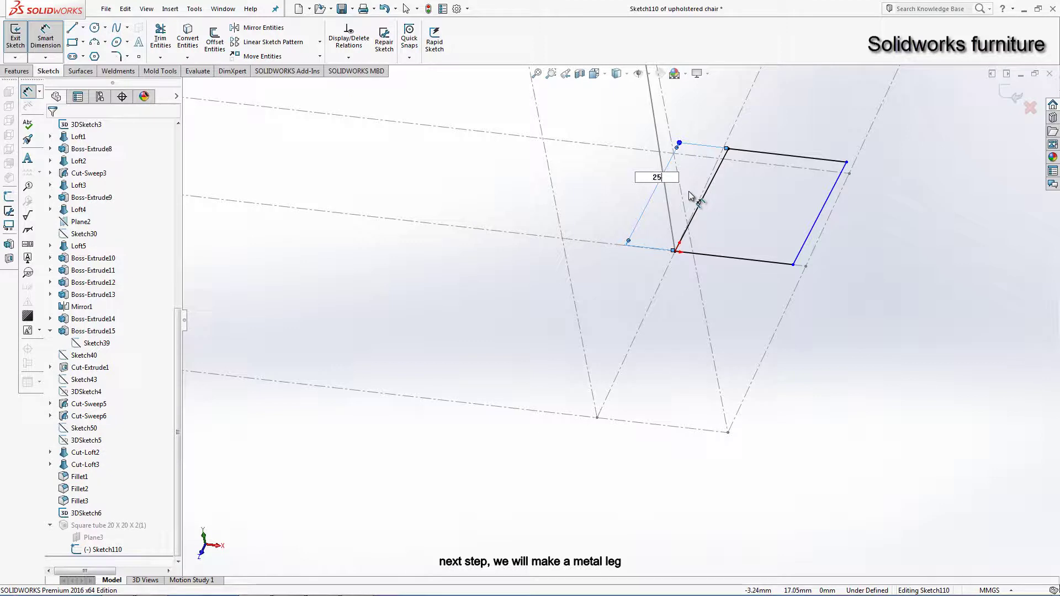
key(Return)
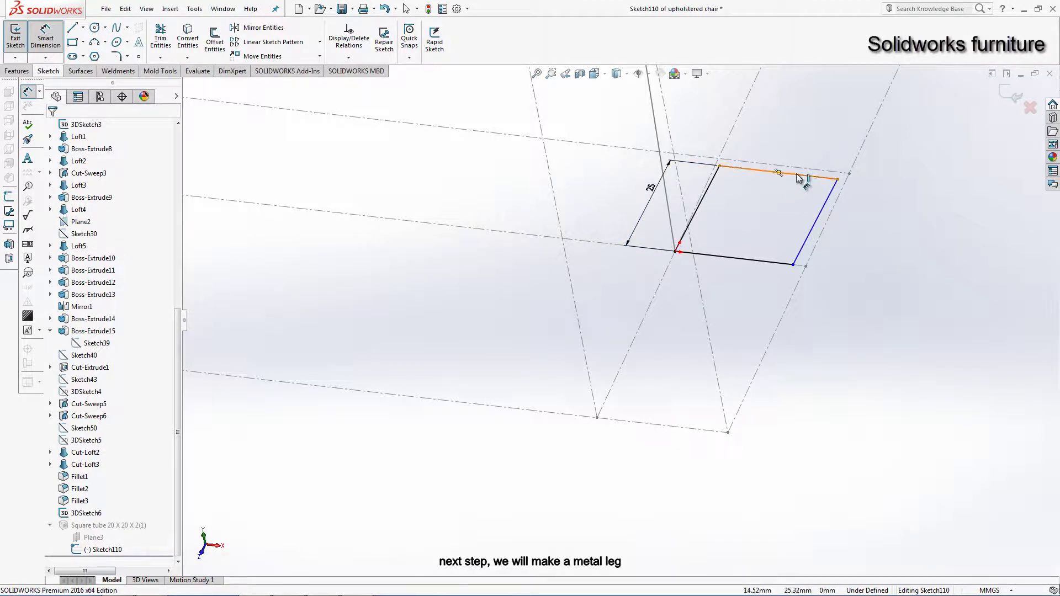
Step: Dimension the rectangle's top edge at 25 mm
click(796, 174)
click(806, 140)
text(25)
key(Return)
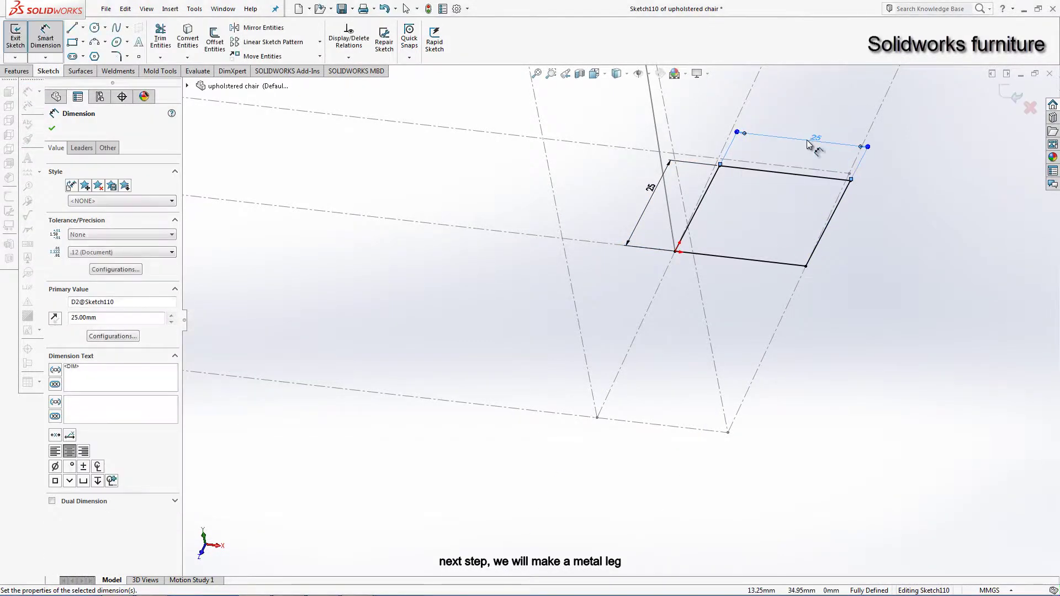
key(Escape)
scroll(737, 175, down, 3)
scroll(697, 186, down, 2)
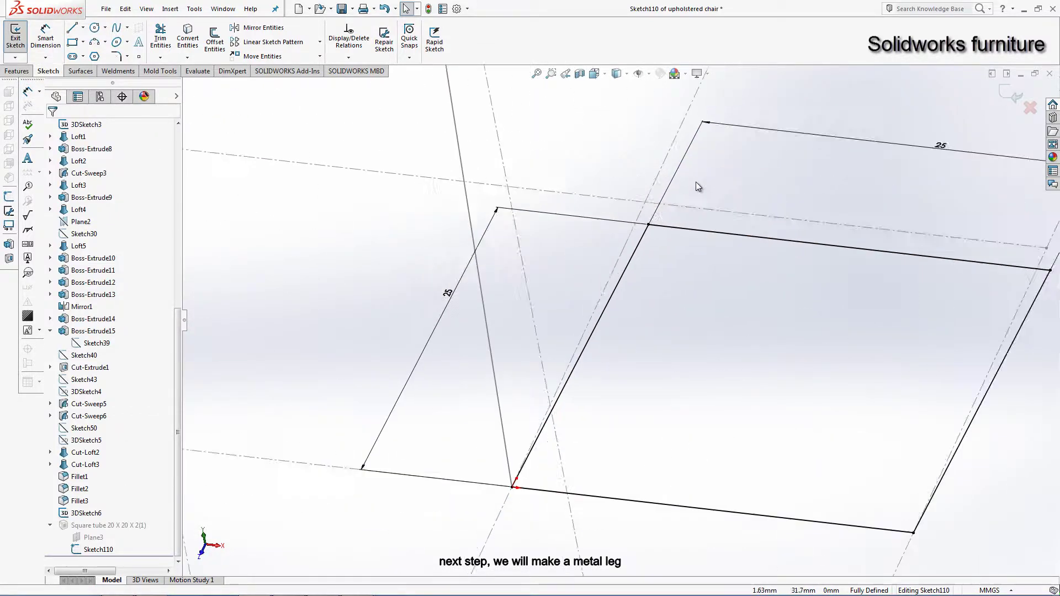
scroll(696, 181, up, 5)
mouse_move(688, 191)
middle_down()
mouse_move(710, 168)
mouse_move(700, 180)
middle_up()
Step: Close the current sketch and orbit the chair to a tilted view
click(1011, 93)
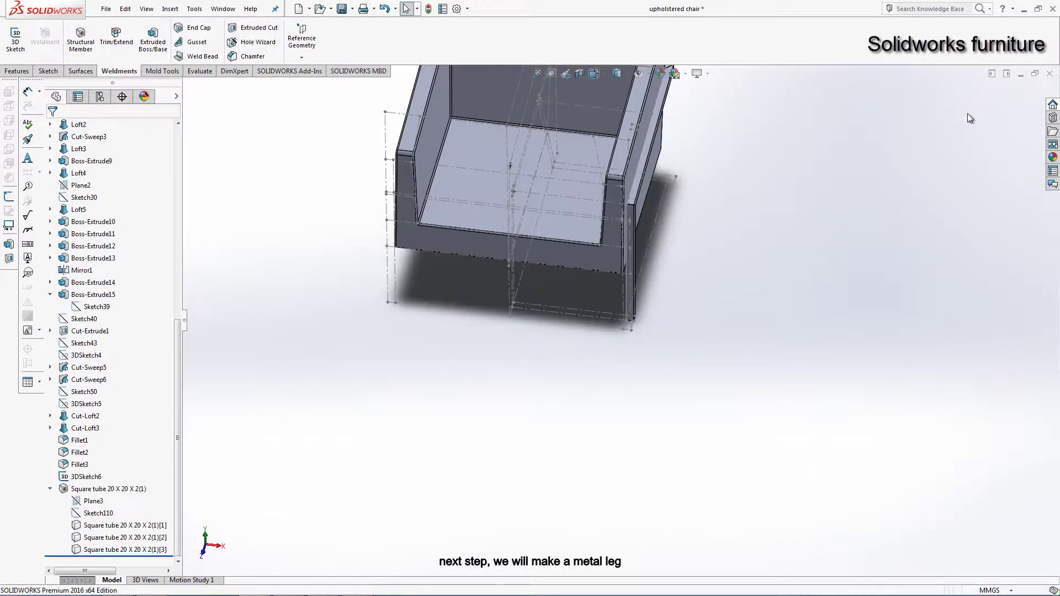
scroll(527, 166, down, 3)
scroll(527, 165, down, 3)
scroll(527, 165, down, 2)
scroll(528, 166, up, 2)
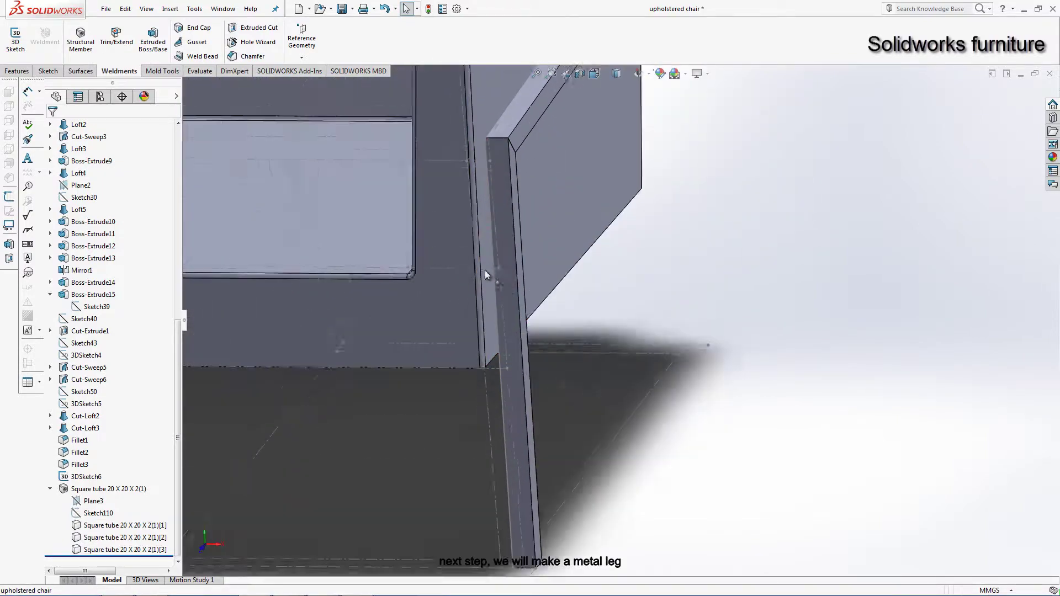
scroll(527, 165, up, 2)
scroll(519, 214, up, 3)
scroll(534, 223, up, 1)
middle_drag(534, 223, 615, 194)
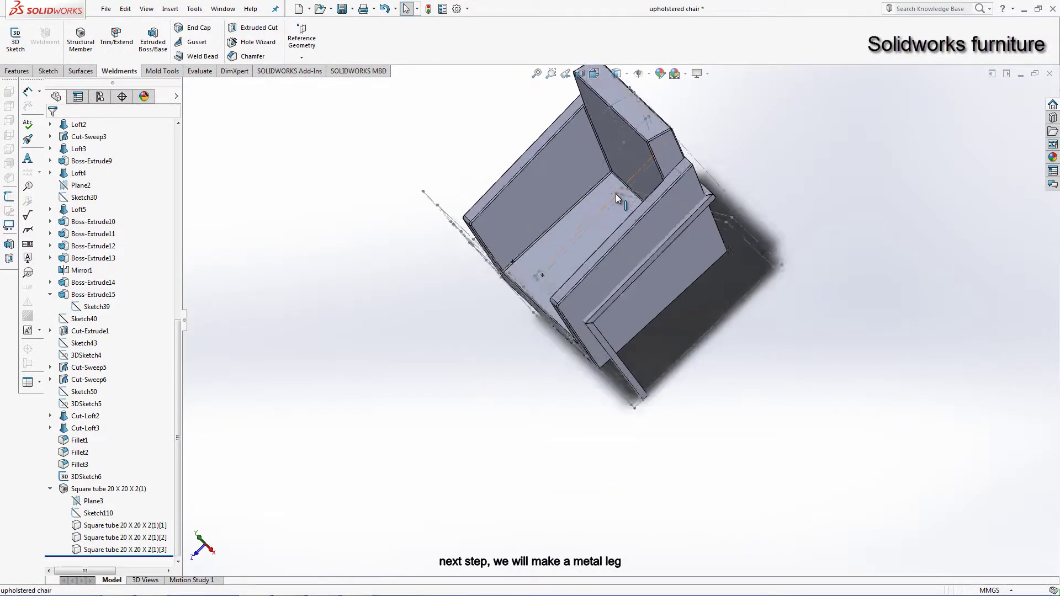
scroll(615, 194, down, 2)
scroll(762, 200, down, 2)
scroll(726, 319, down, 3)
scroll(725, 316, down, 4)
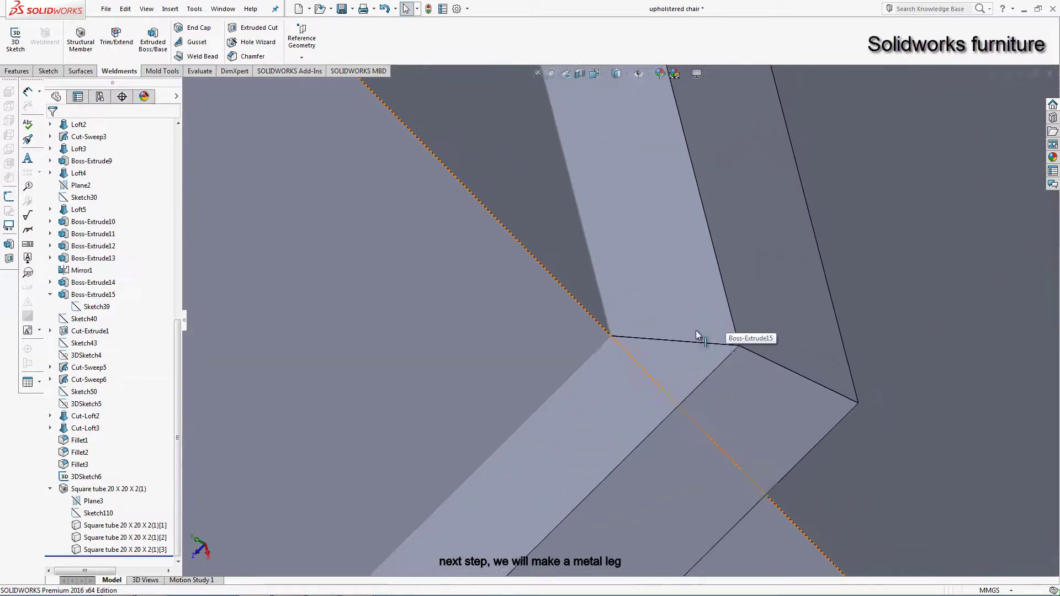
Step: Show the 3DSketch6 leg-path sketch lines over the chair model
right_click(588, 319)
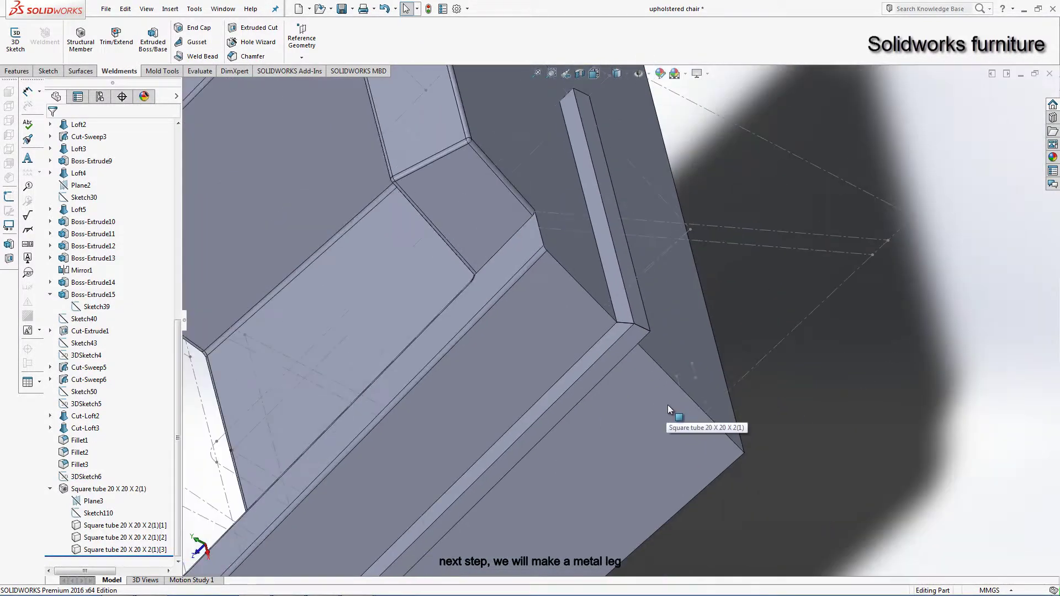
middle_drag(610, 312, 716, 318)
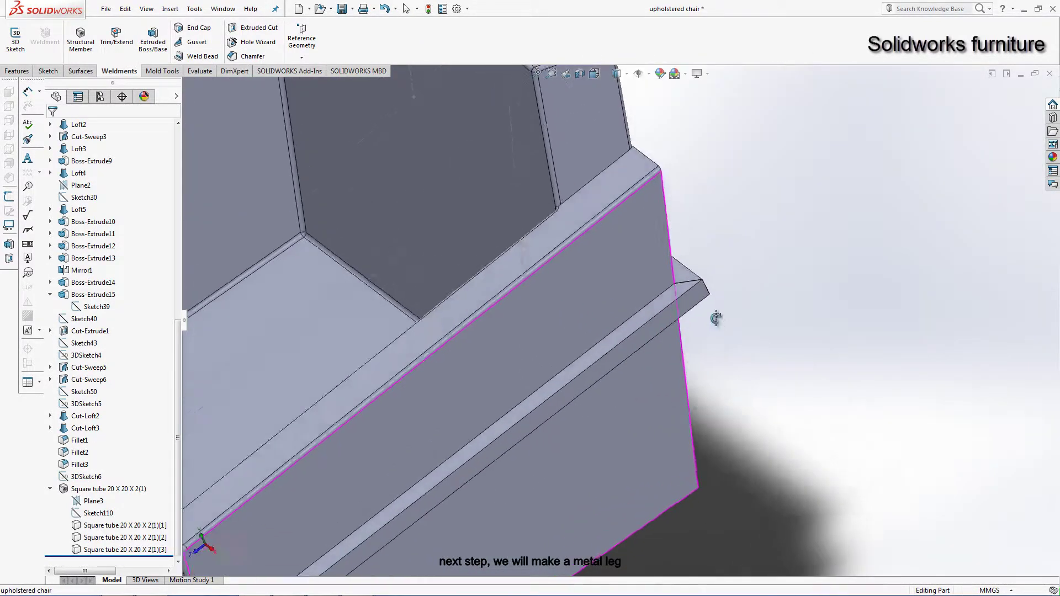
scroll(716, 318, up, 10)
middle_drag(680, 394, 659, 446)
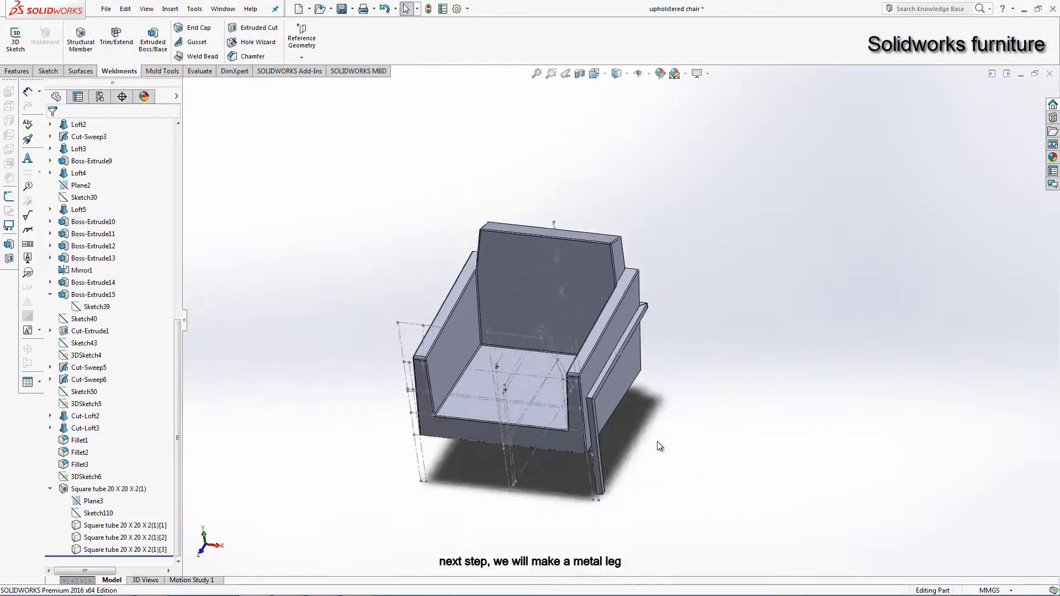
scroll(659, 446, down, 3)
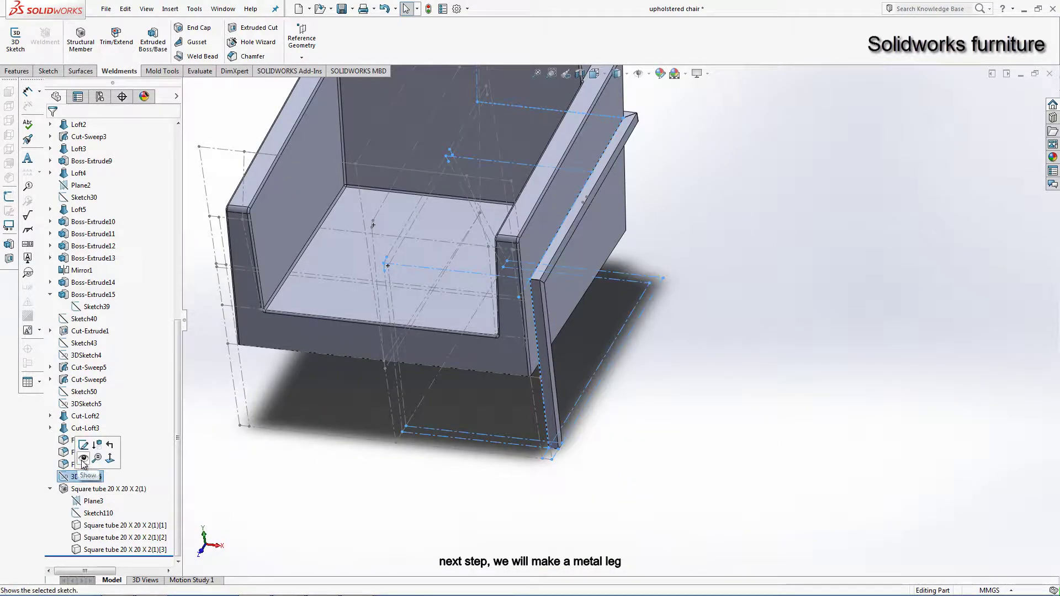
click(84, 463)
scroll(647, 244, down, 3)
mouse_move(647, 244)
middle_down()
mouse_move(657, 270)
mouse_move(624, 272)
middle_up()
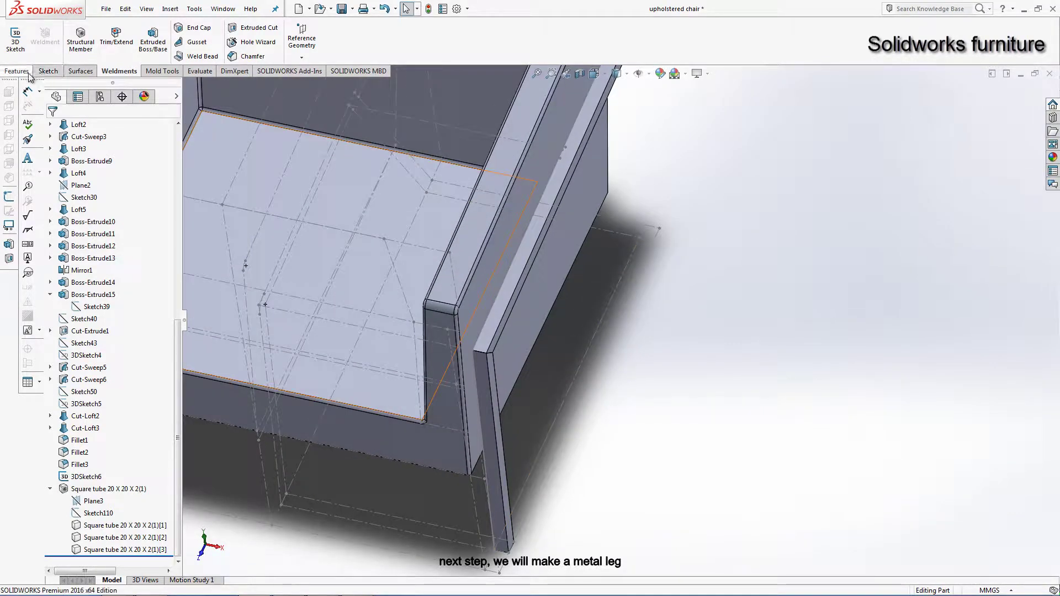
click(44, 71)
click(17, 58)
Step: In new 3DSketch7, draw a line slanting from the armrest side down to floor level
click(26, 84)
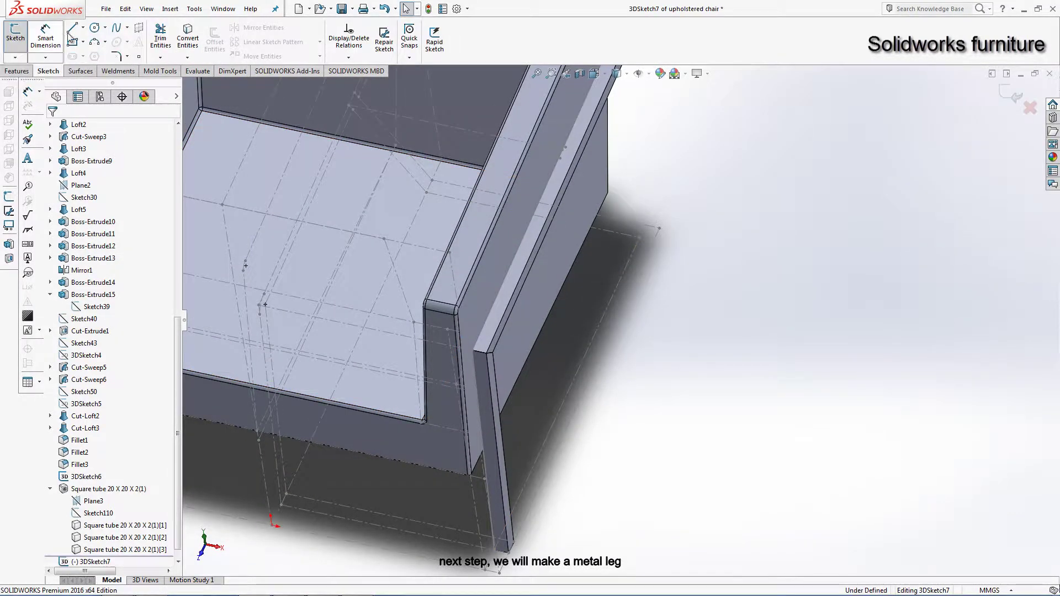
scroll(563, 248, up, 2)
mouse_move(575, 217)
middle_down()
mouse_move(606, 176)
mouse_move(663, 170)
middle_up()
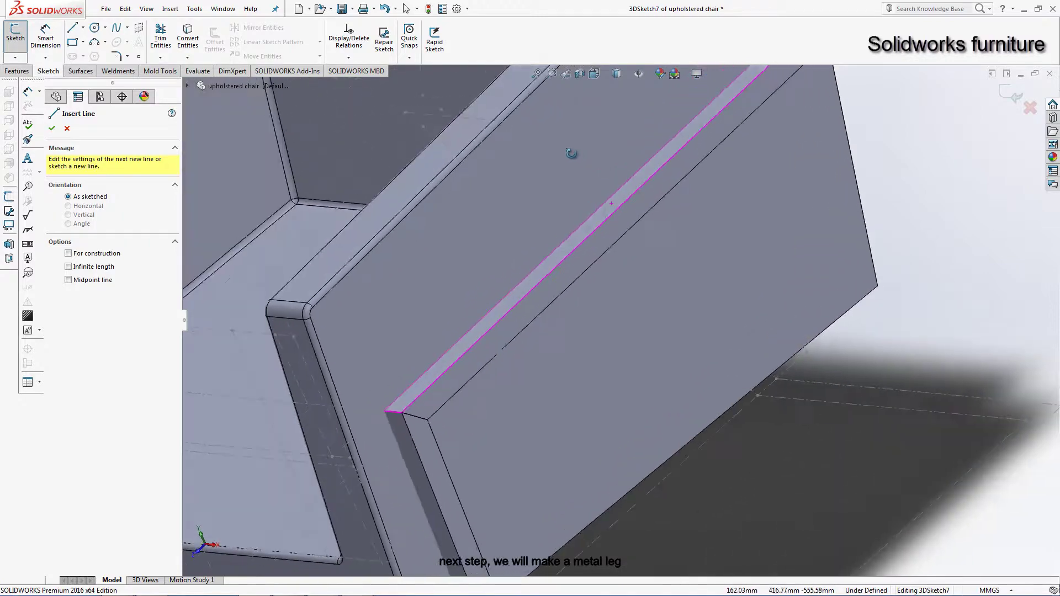
mouse_move(790, 286)
middle_down()
mouse_move(844, 483)
mouse_move(799, 448)
middle_up()
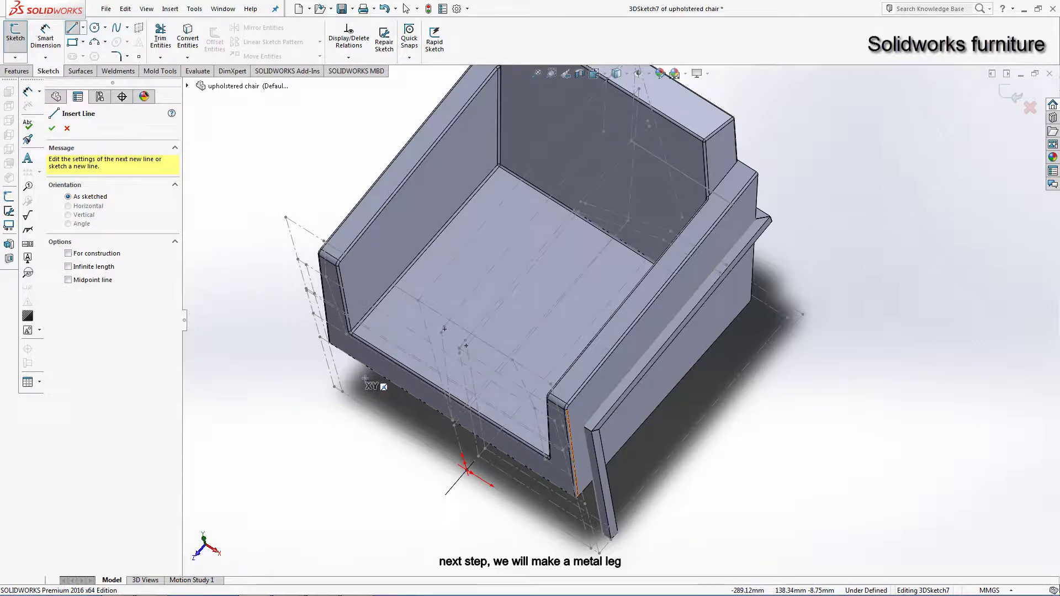
middle_drag(365, 379, 404, 322)
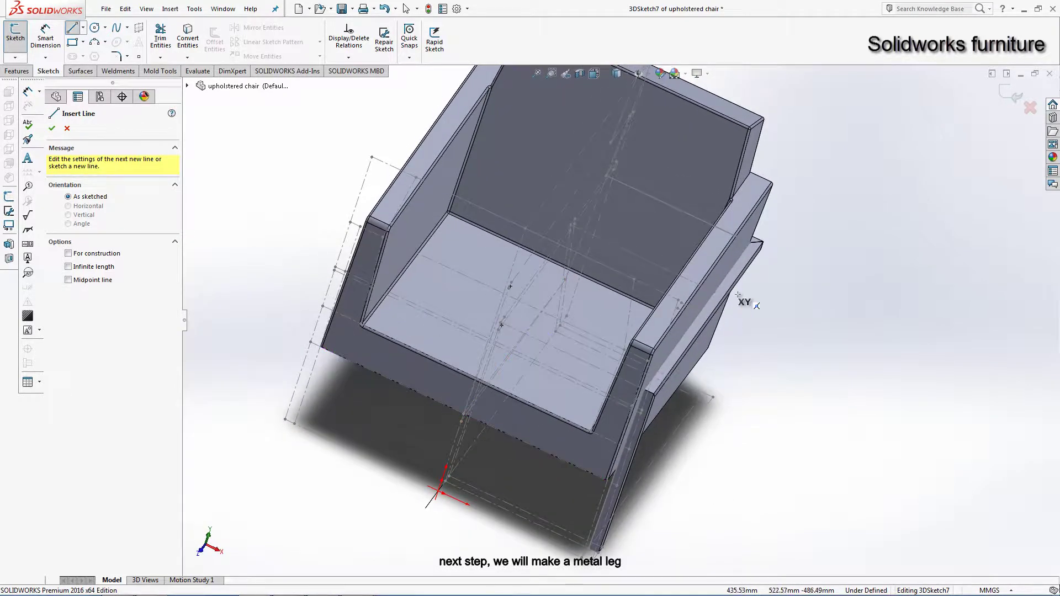
click(715, 292)
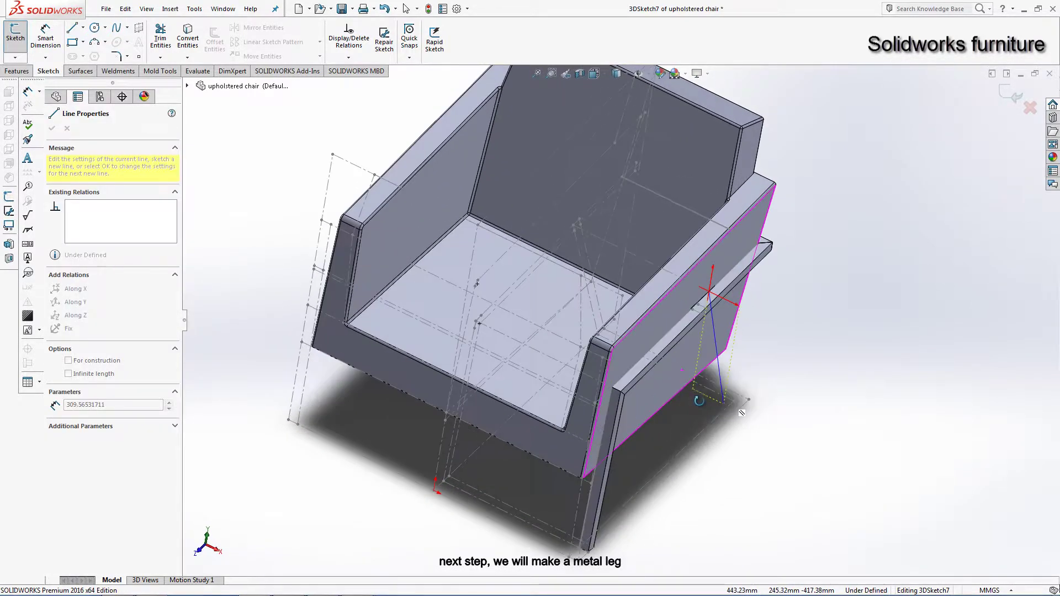
middle_drag(712, 395, 716, 451)
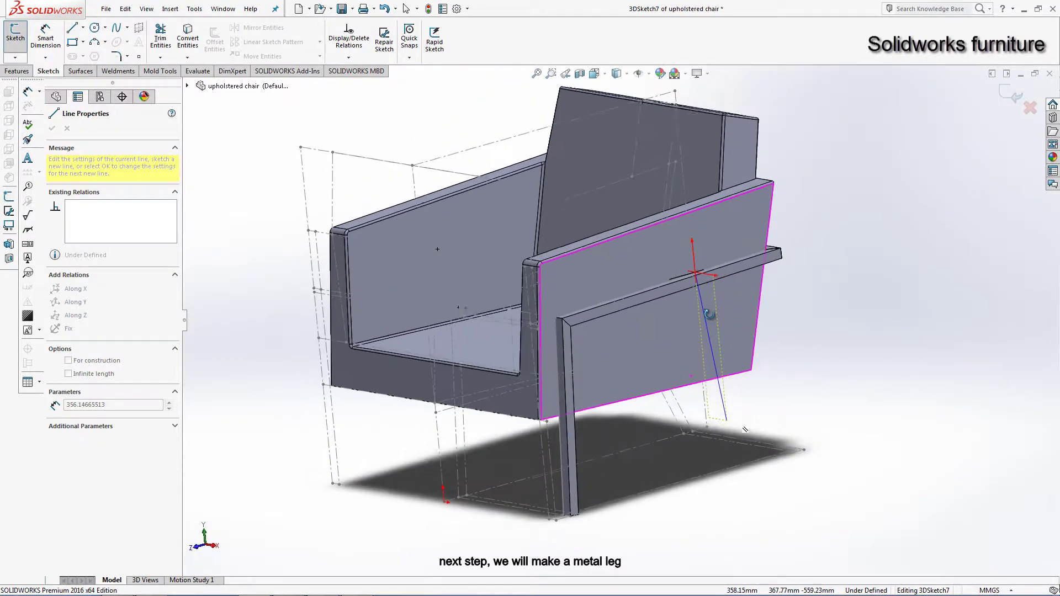
scroll(784, 420, down, 3)
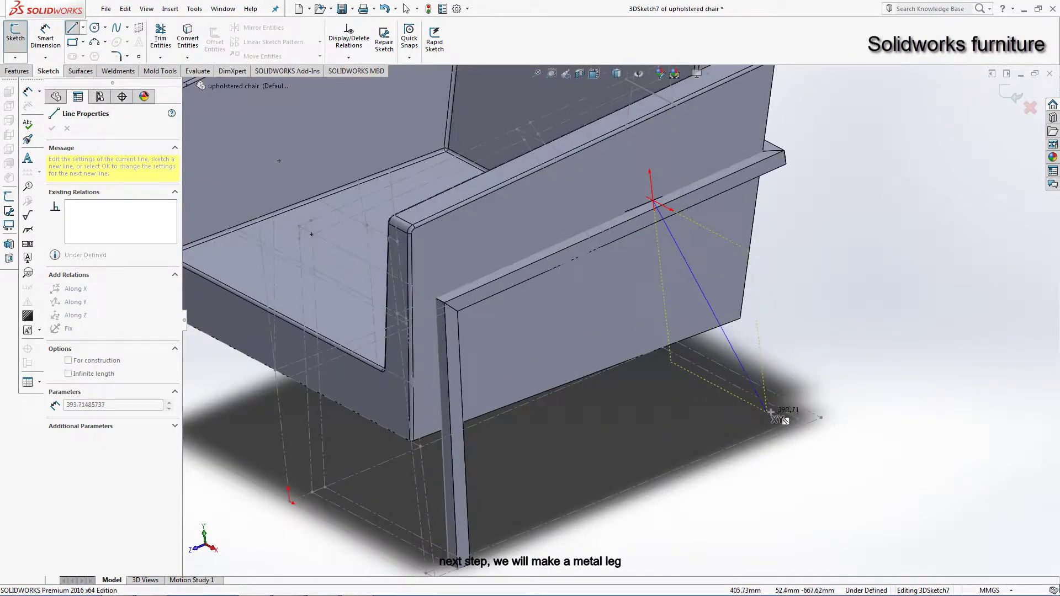
click(798, 418)
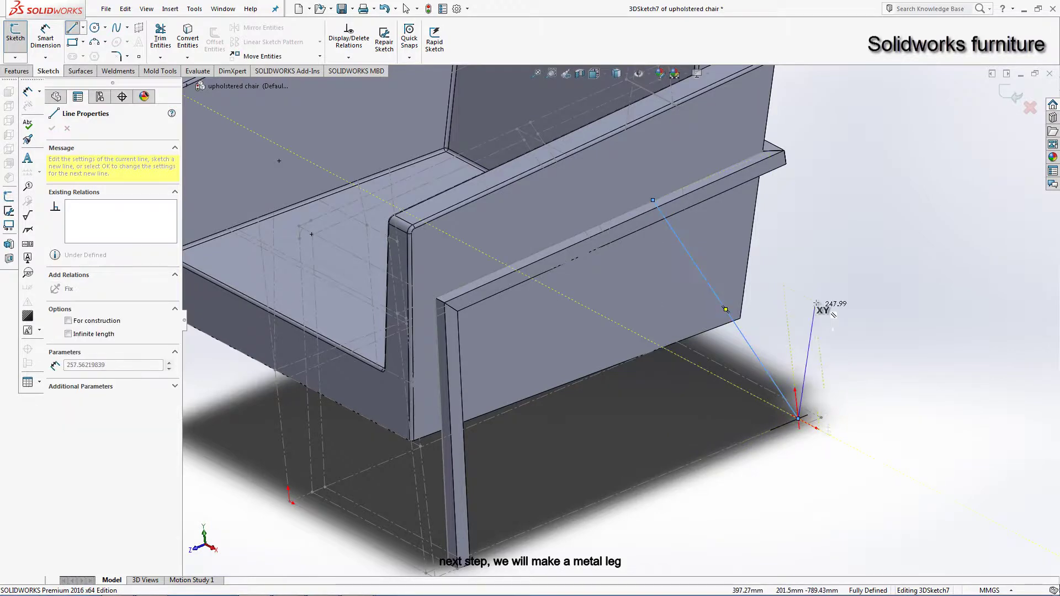
right_click(816, 266)
click(831, 276)
mouse_move(835, 315)
middle_down()
mouse_move(821, 320)
mouse_move(817, 342)
middle_up()
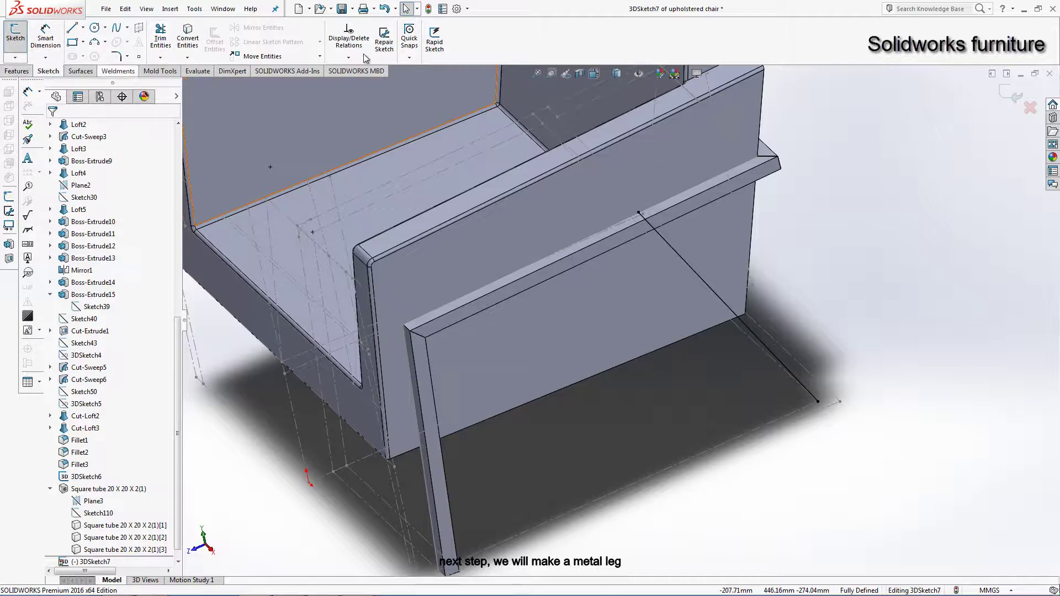
Step: Exit 3DSketch7 and orbit the chair to inspect it, including the underside
click(1012, 93)
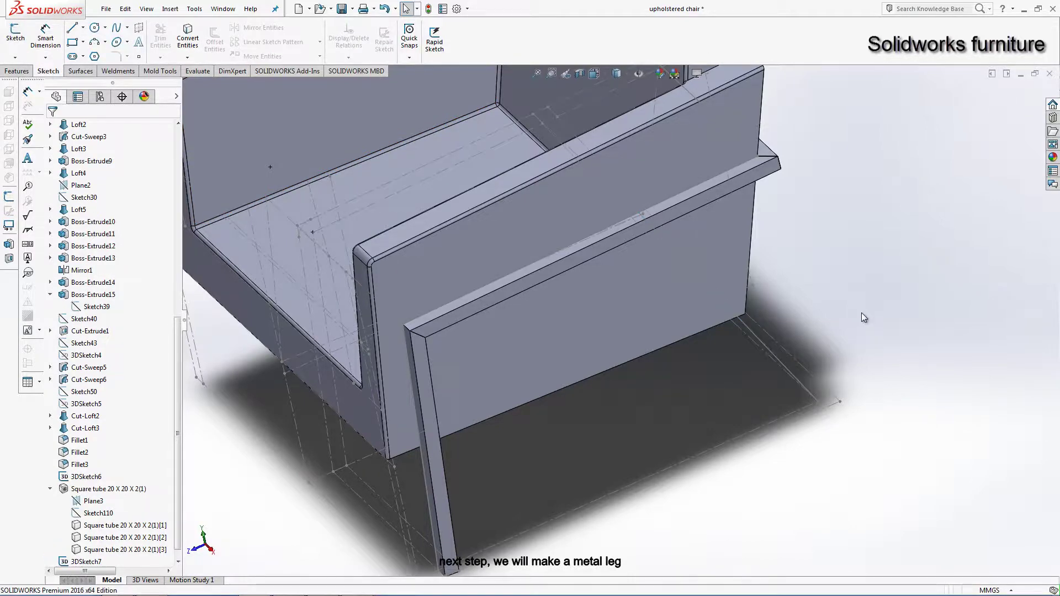
mouse_move(861, 312)
middle_down()
mouse_move(860, 282)
mouse_move(823, 419)
middle_up()
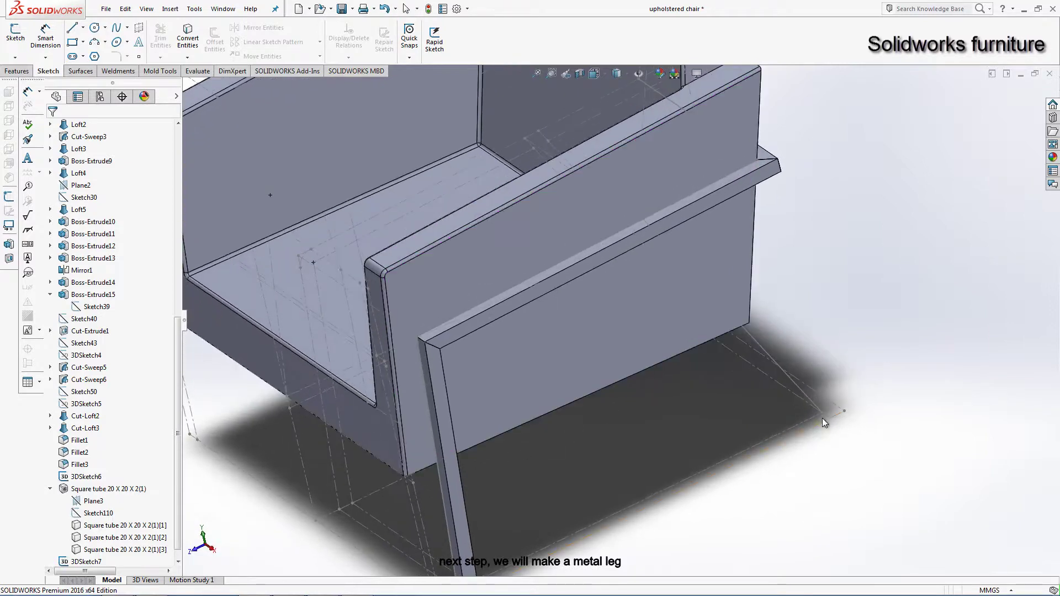
scroll(801, 392, down, 5)
scroll(790, 386, down, 3)
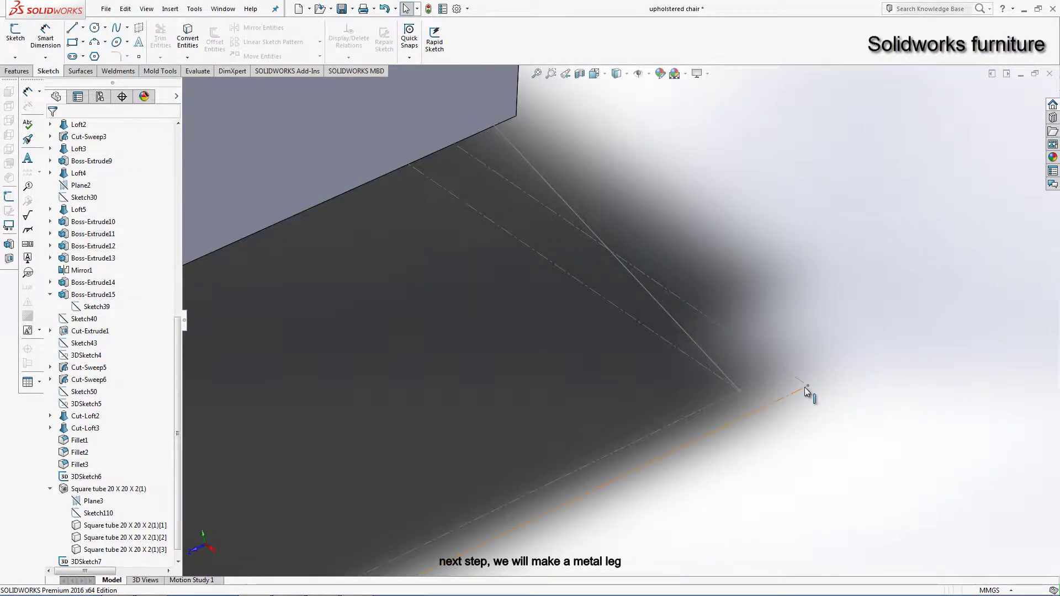
scroll(806, 391, up, 4)
scroll(786, 394, up, 3)
middle_drag(786, 393, 451, 412)
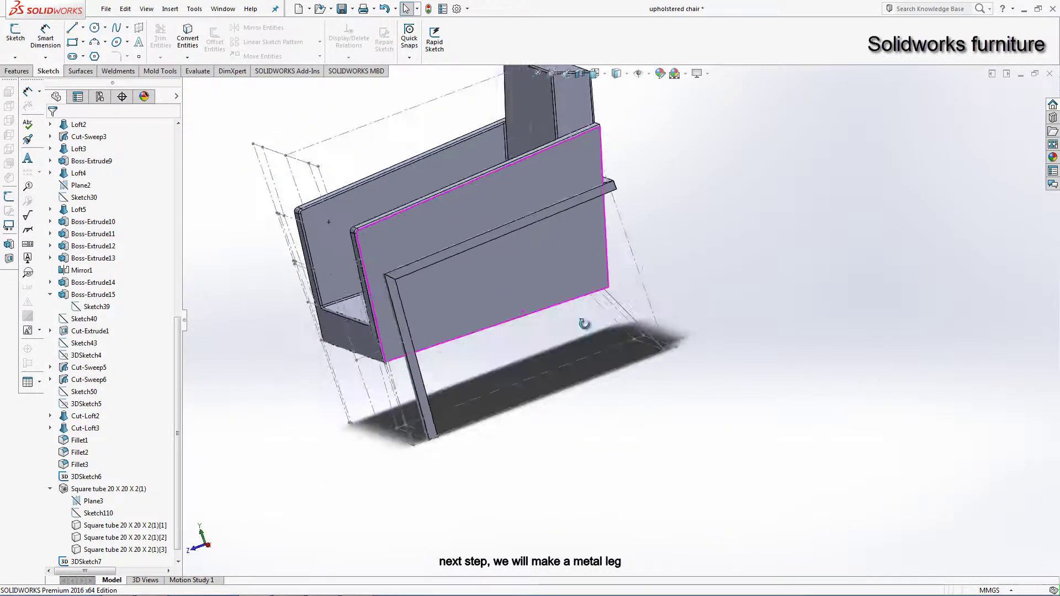
scroll(452, 412, down, 5)
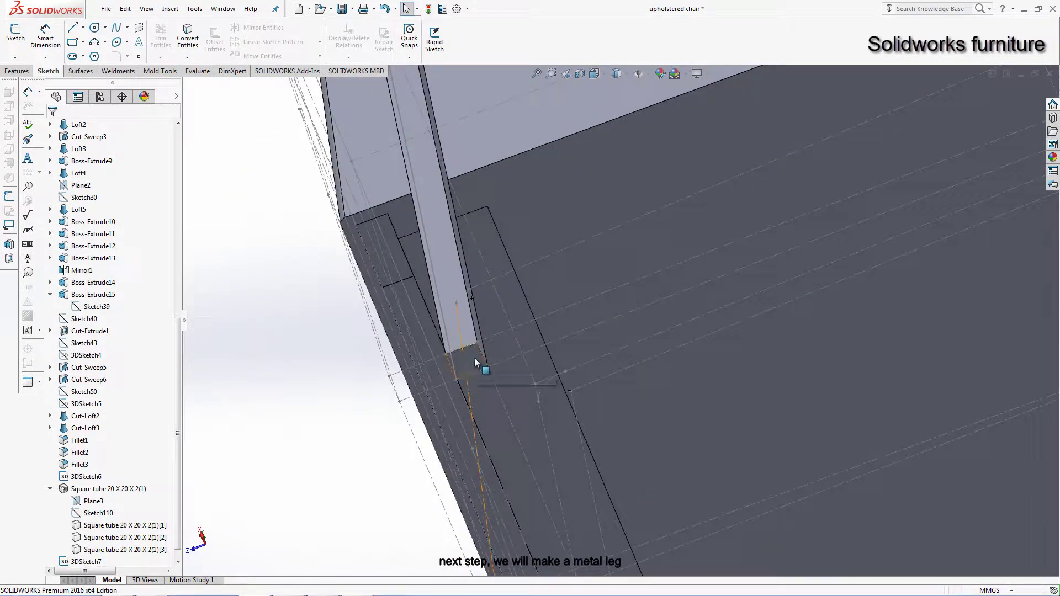
scroll(672, 265, up, 4)
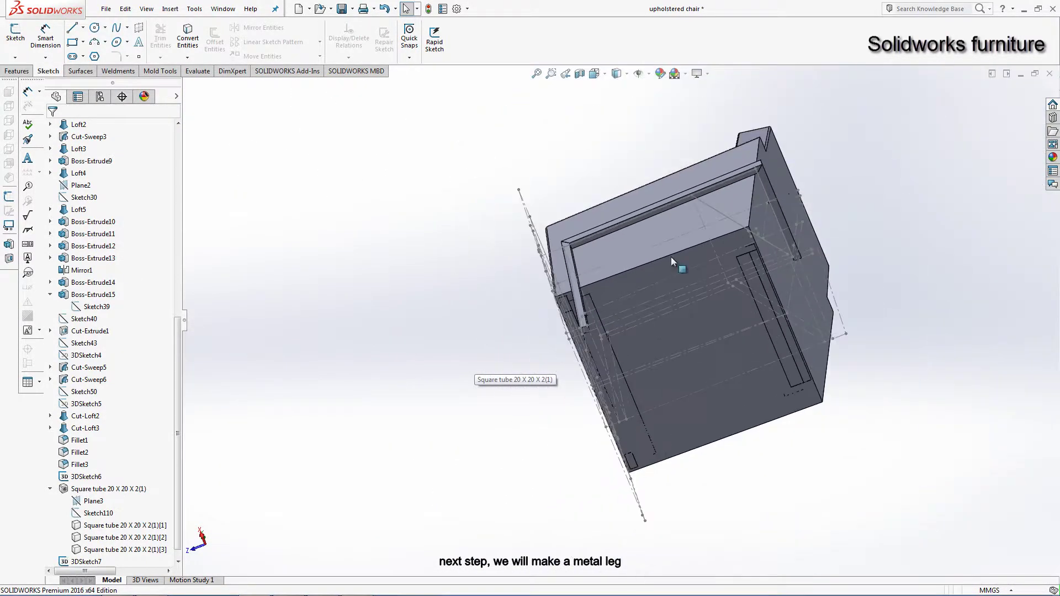
scroll(568, 253, down, 3)
scroll(561, 302, down, 2)
mouse_move(561, 303)
middle_down()
mouse_move(517, 311)
mouse_move(660, 263)
mouse_move(731, 177)
middle_up()
Step: Hide the Boss-Extrude15 body to reveal the square-tube frame
right_click(661, 263)
click(694, 243)
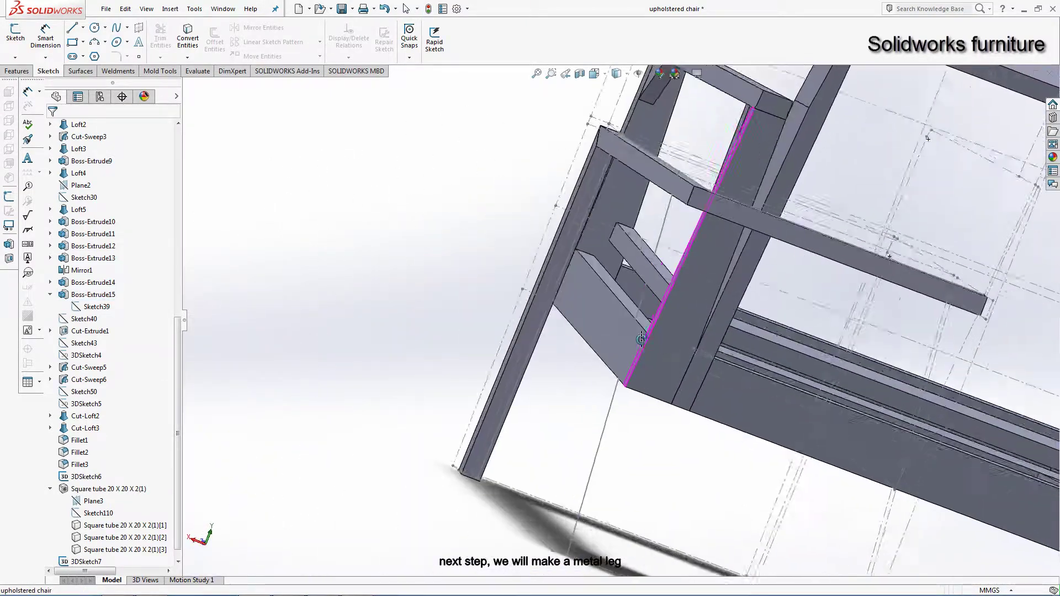
scroll(731, 177, down, 3)
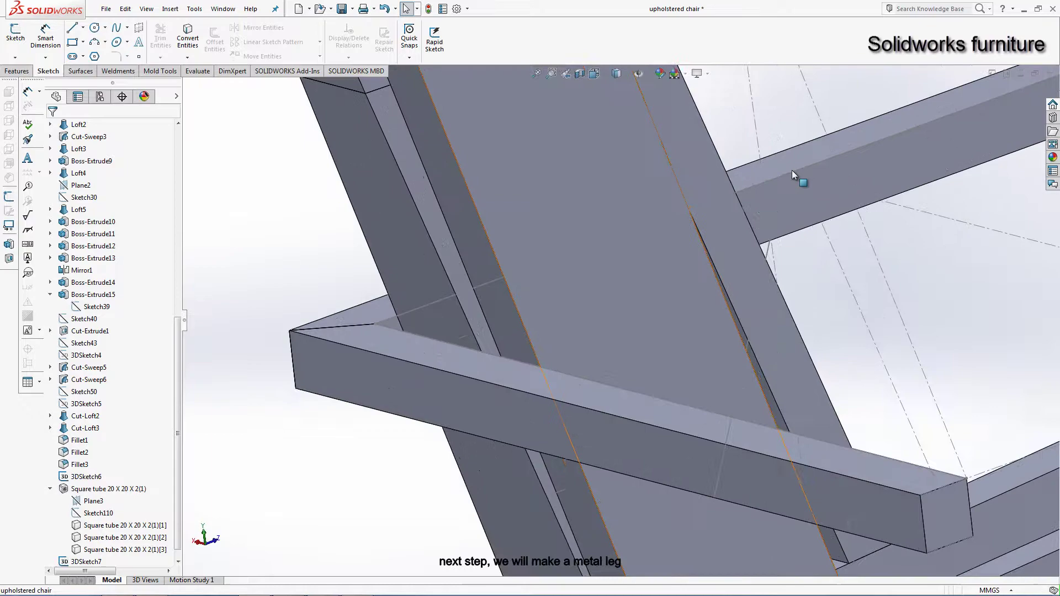
Step: Start a sketch on the top rail, discard it, and select 3DSketch7
click(800, 213)
click(829, 182)
scroll(834, 215, up, 3)
mouse_move(753, 279)
middle_down()
mouse_move(832, 317)
mouse_move(926, 260)
mouse_move(731, 324)
mouse_move(647, 398)
middle_up()
scroll(925, 260, up, 5)
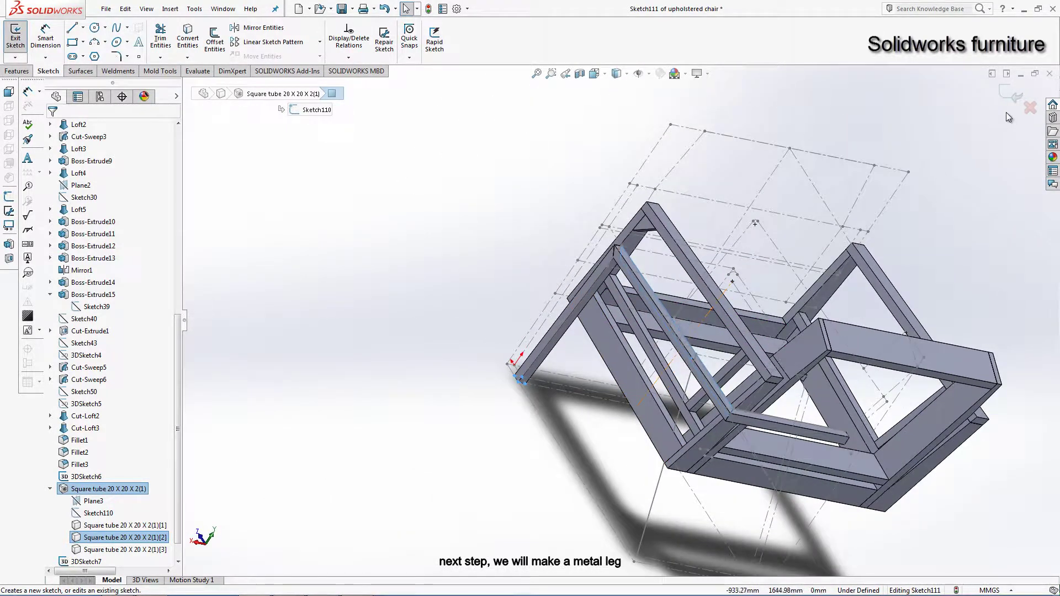
click(1029, 108)
click(543, 308)
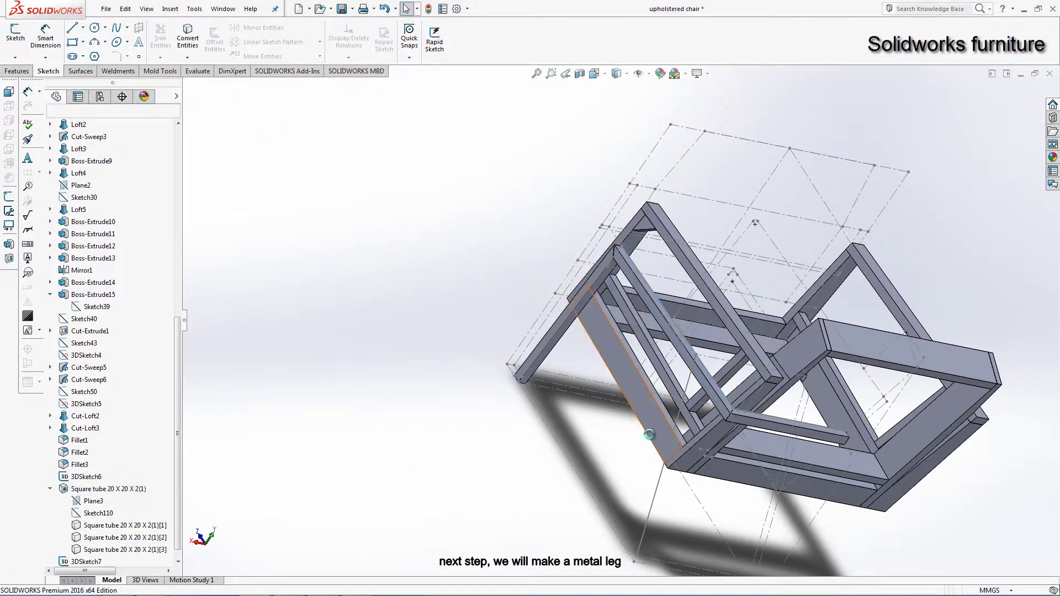
click(653, 495)
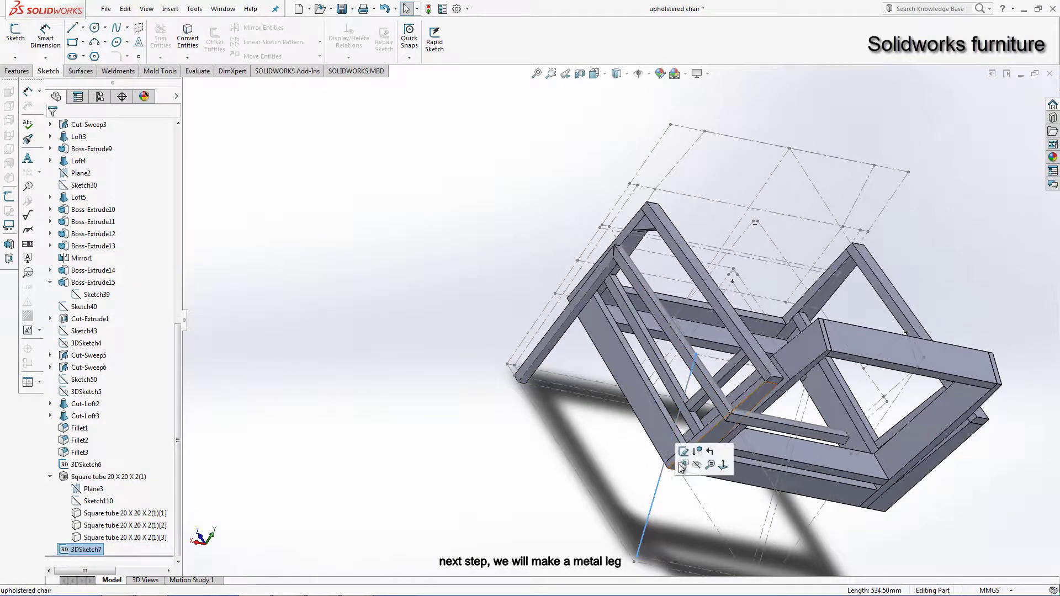
Step: Reopen 3DSketch7 and draw a line from the leg line's bottom to the corner's vertical tube
click(683, 450)
mouse_move(657, 415)
middle_down()
mouse_move(733, 420)
mouse_move(699, 422)
middle_up()
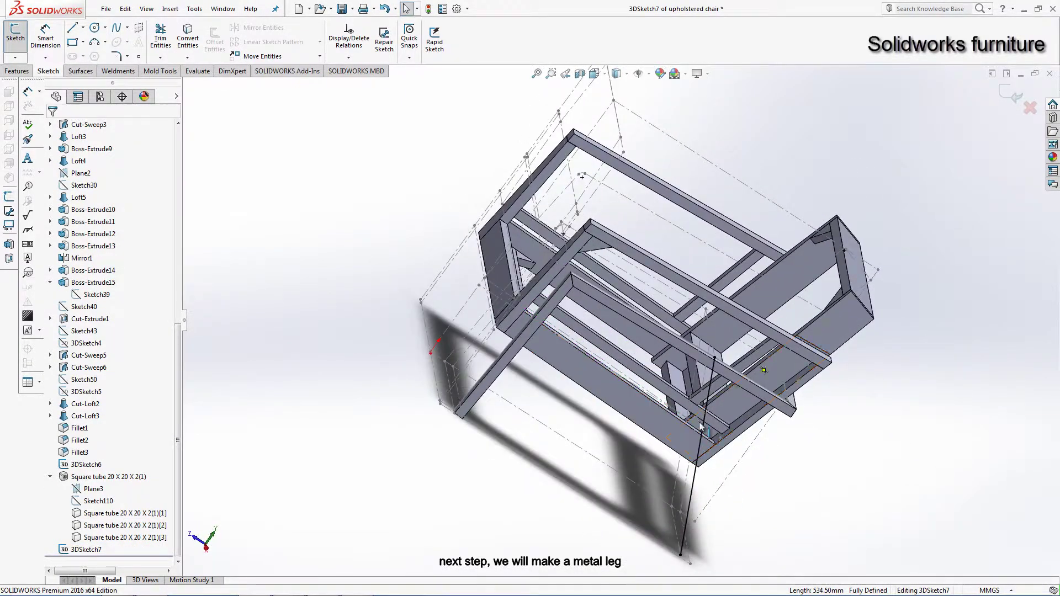
scroll(699, 422, down, 3)
click(72, 29)
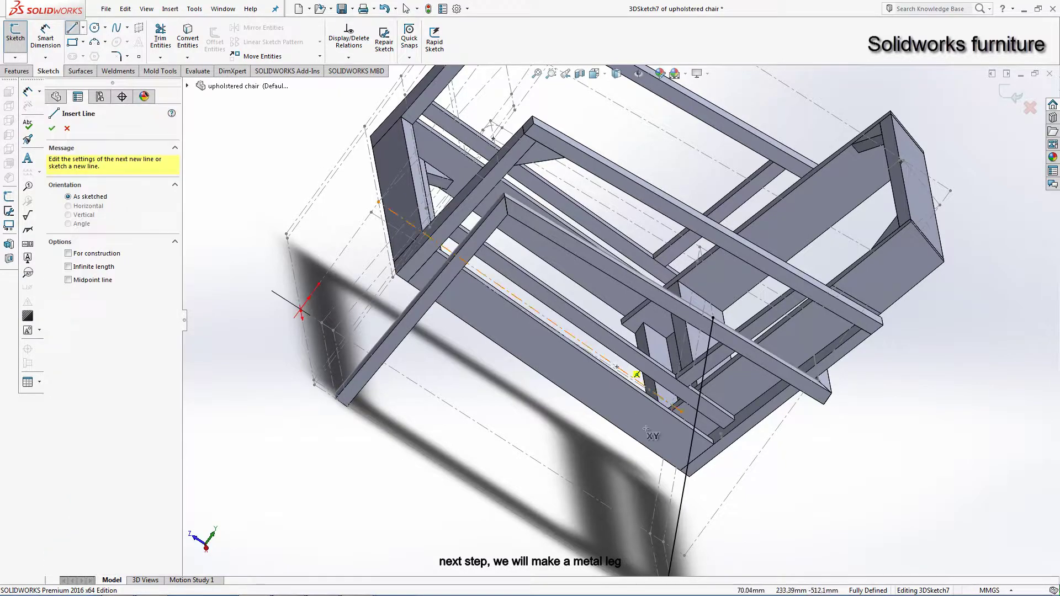
scroll(602, 475, up, 2)
scroll(602, 475, down, 5)
mouse_move(591, 483)
middle_down()
mouse_move(602, 486)
mouse_move(626, 444)
middle_up()
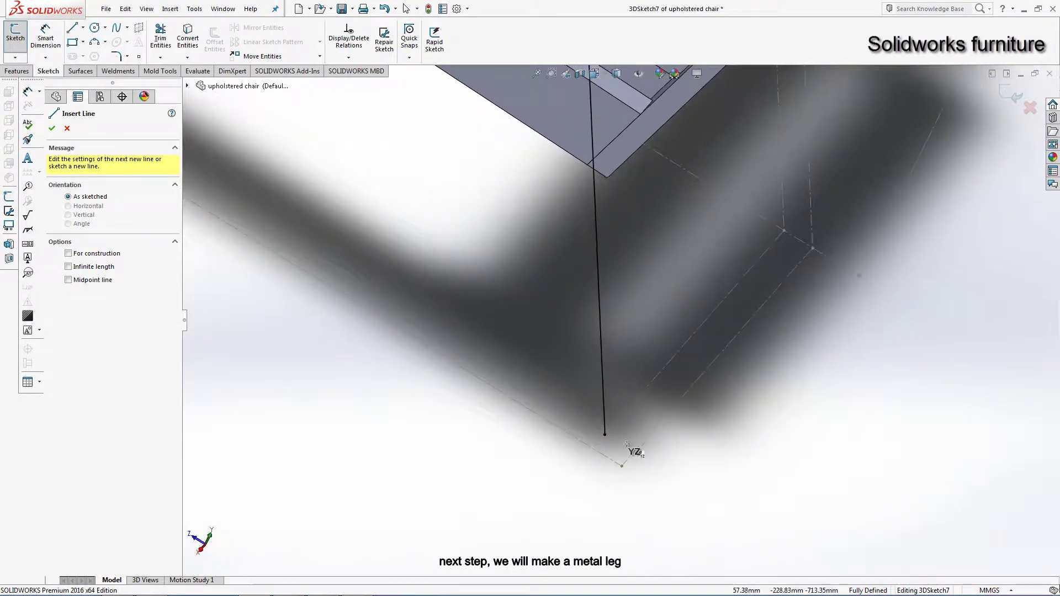
click(633, 452)
scroll(646, 359, up, 3)
scroll(646, 331, down, 2)
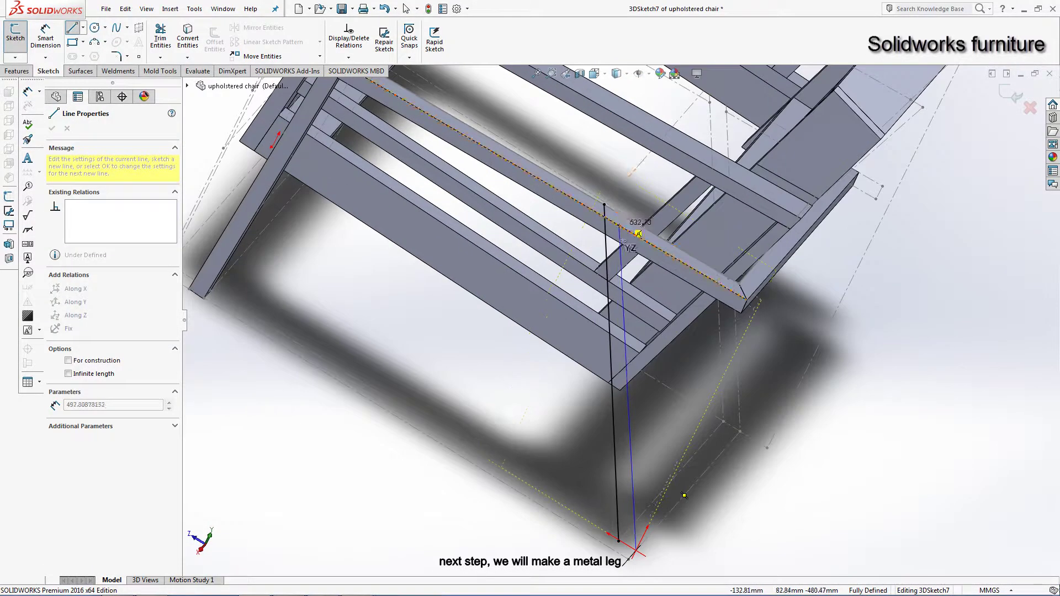
middle_drag(646, 331, 600, 161)
scroll(646, 254, up, 3)
scroll(770, 296, down, 5)
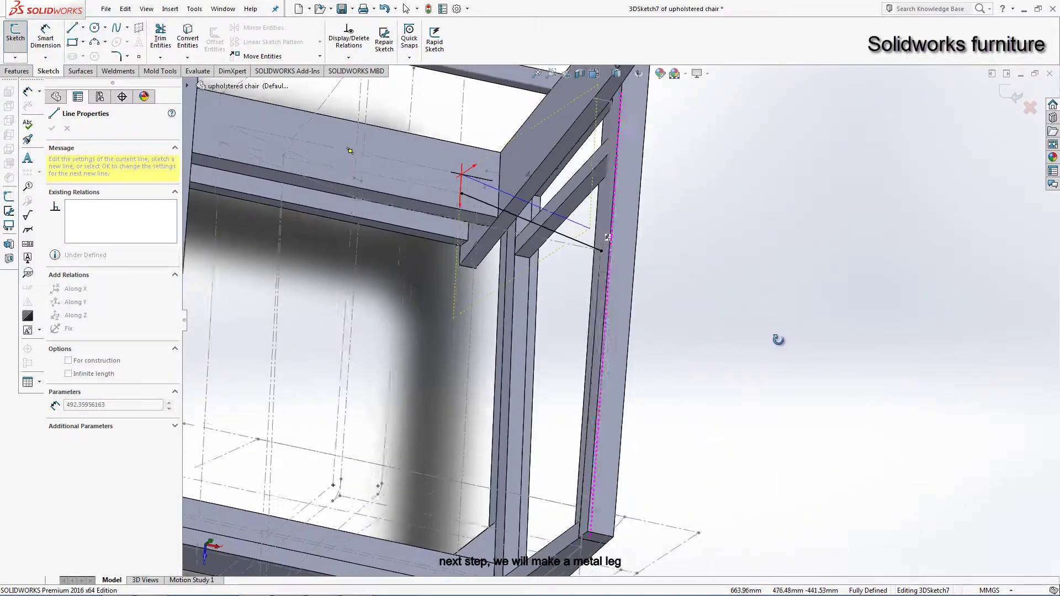
middle_drag(776, 339, 541, 206)
scroll(541, 205, up, 3)
click(670, 271)
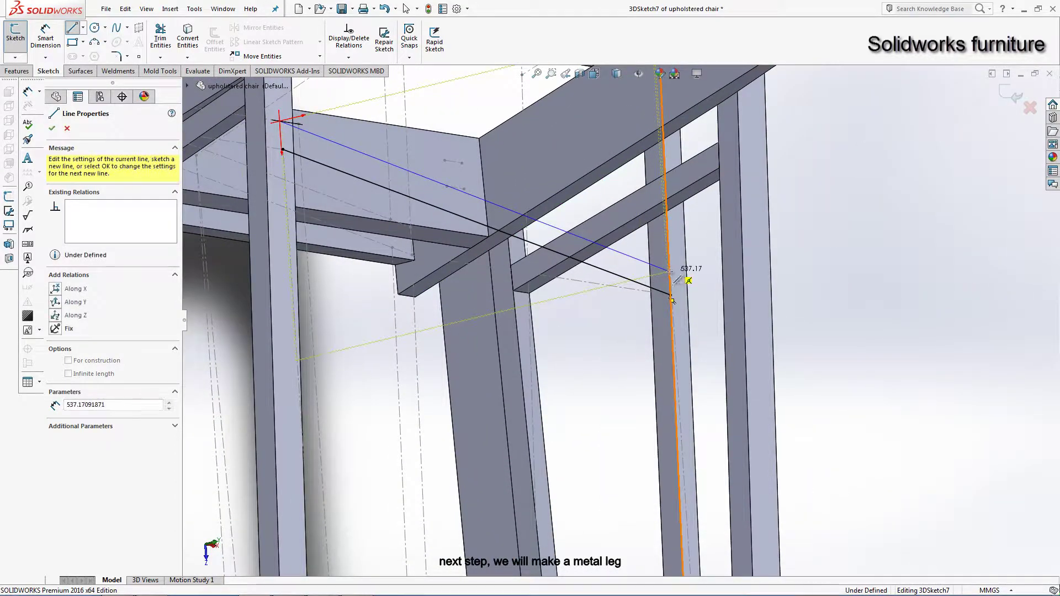
right_click(847, 177)
click(864, 178)
middle_drag(737, 253, 590, 300)
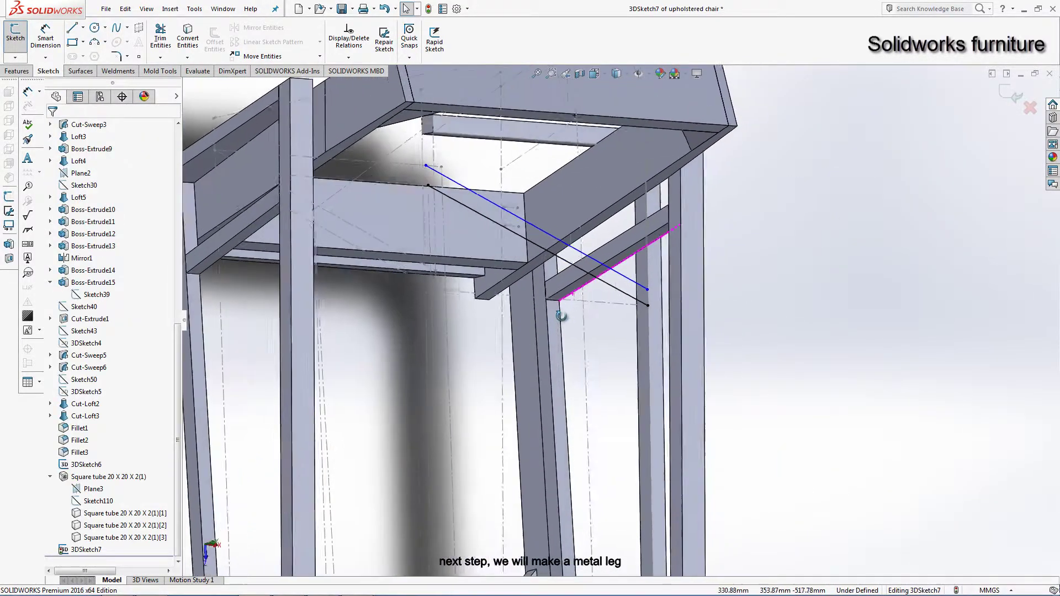
scroll(548, 327, down, 3)
Step: Draw a construction centerline from under the frame to the leg
click(82, 27)
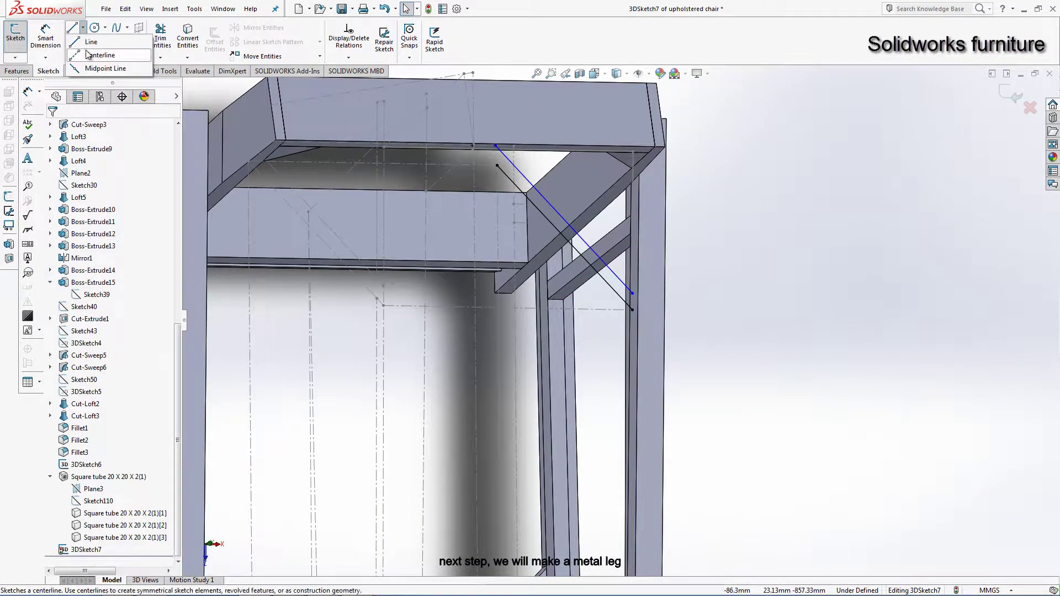
click(100, 52)
scroll(402, 288, down, 3)
click(402, 289)
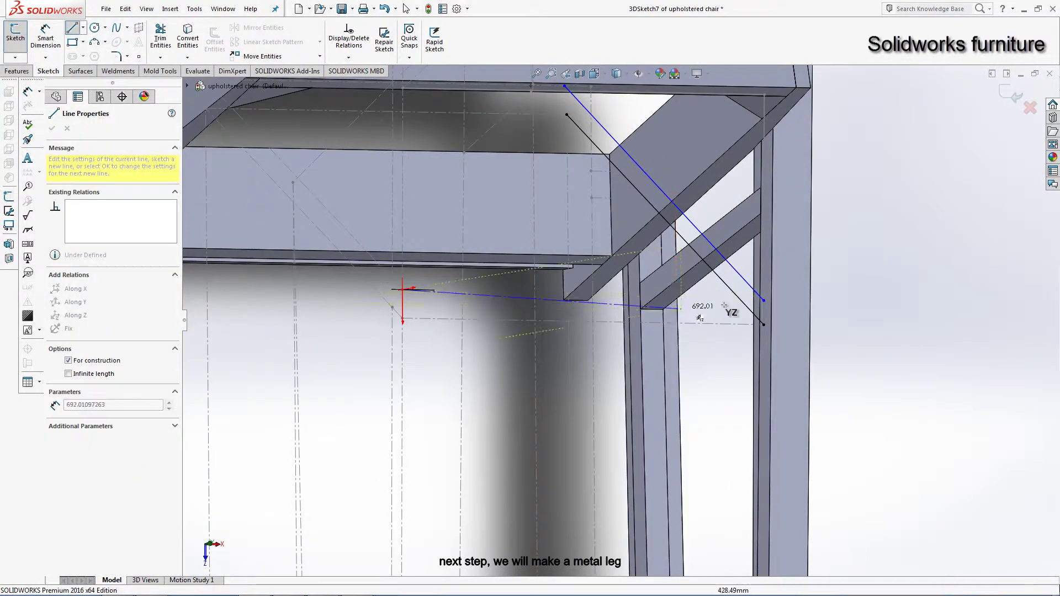
scroll(905, 305, down, 2)
scroll(684, 311, up, 2)
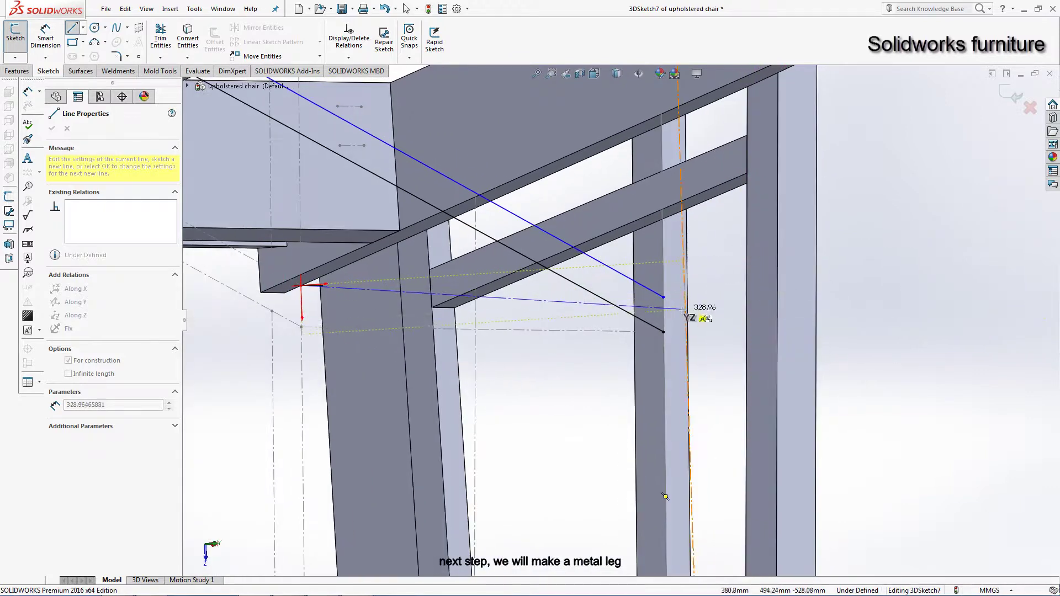
click(683, 310)
right_click(861, 239)
click(905, 239)
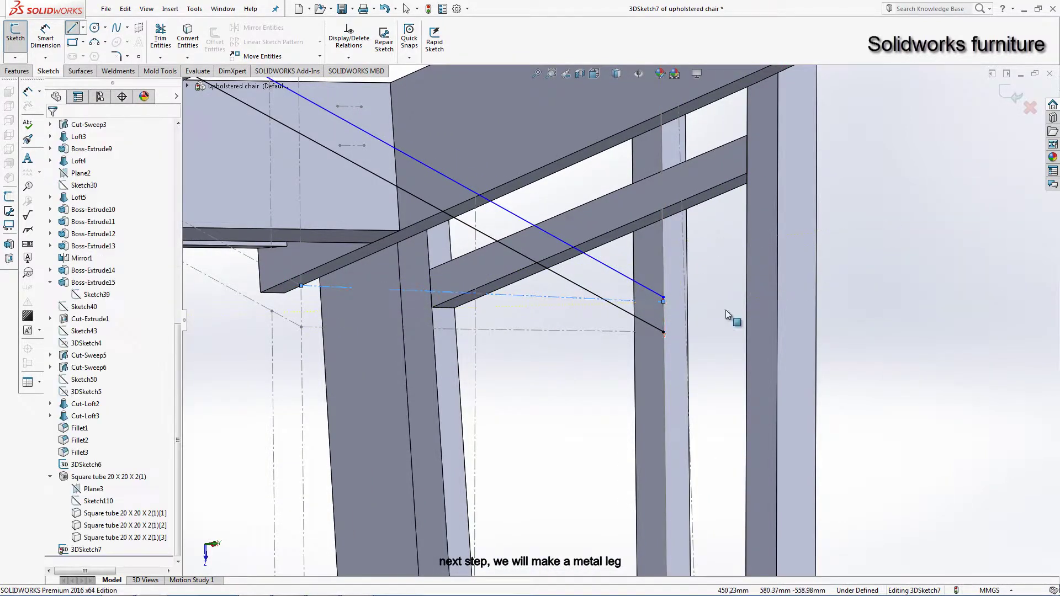
Step: Make the centerline parallel to the other sketch's line and merge two nearby endpoints
click(496, 332)
ctrl+click(512, 299)
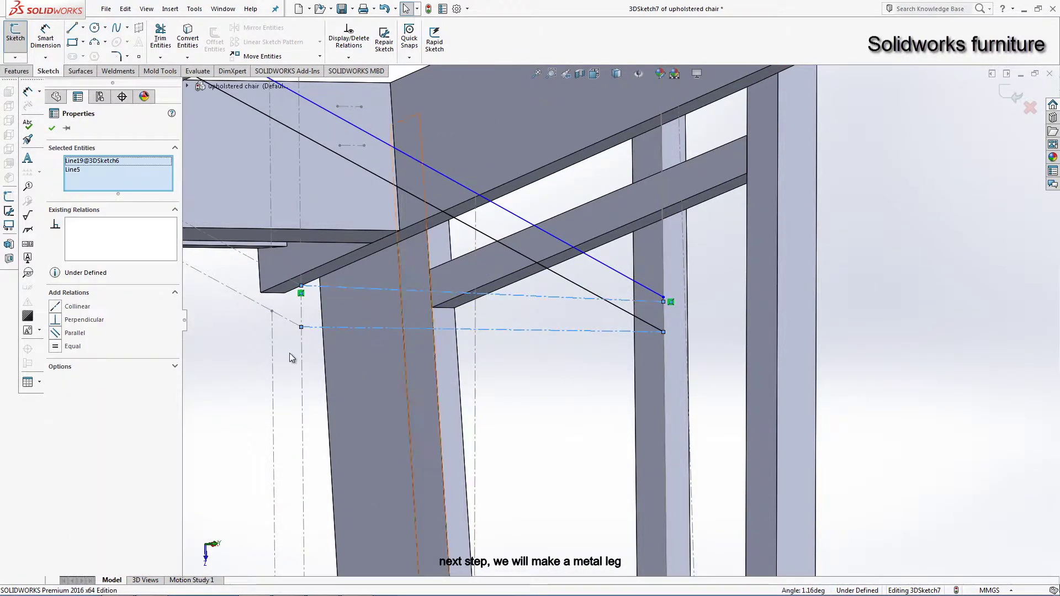
click(77, 333)
click(995, 282)
scroll(636, 316, down, 2)
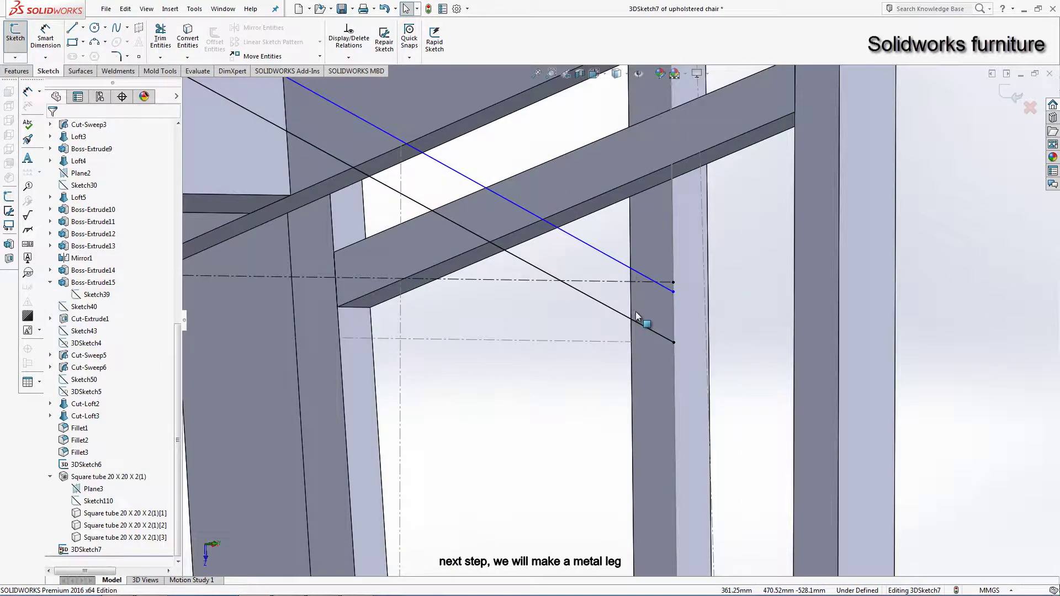
click(673, 292)
ctrl+click(673, 282)
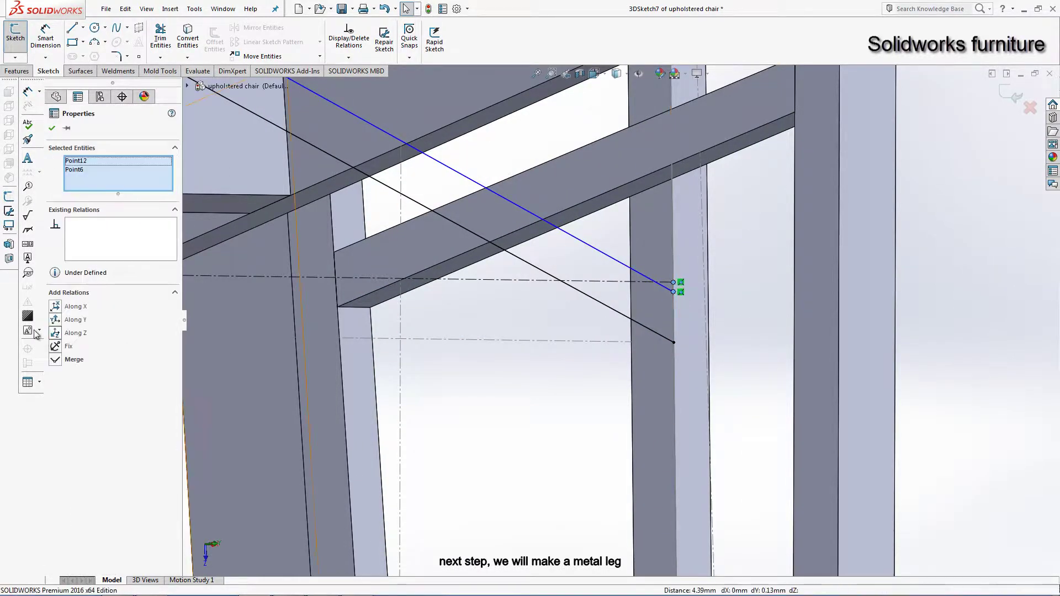
click(61, 362)
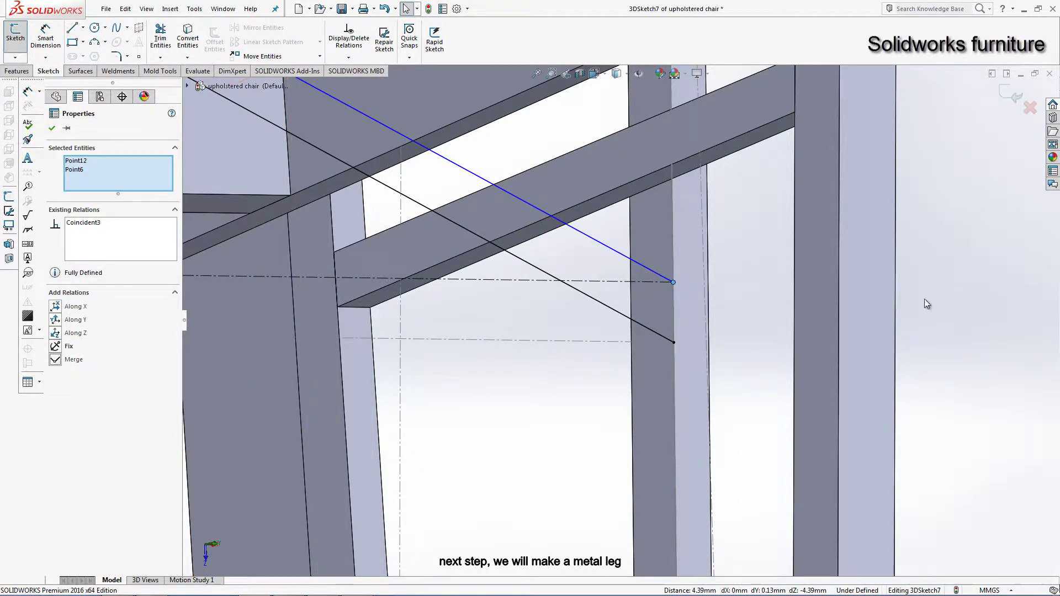
mouse_move(926, 301)
middle_down()
mouse_move(701, 310)
mouse_move(830, 146)
mouse_move(717, 279)
mouse_move(695, 285)
middle_up()
click(674, 319)
Step: Add a Parallel relation between the two diagonal lines
scroll(694, 285, down, 3)
scroll(710, 265, down, 3)
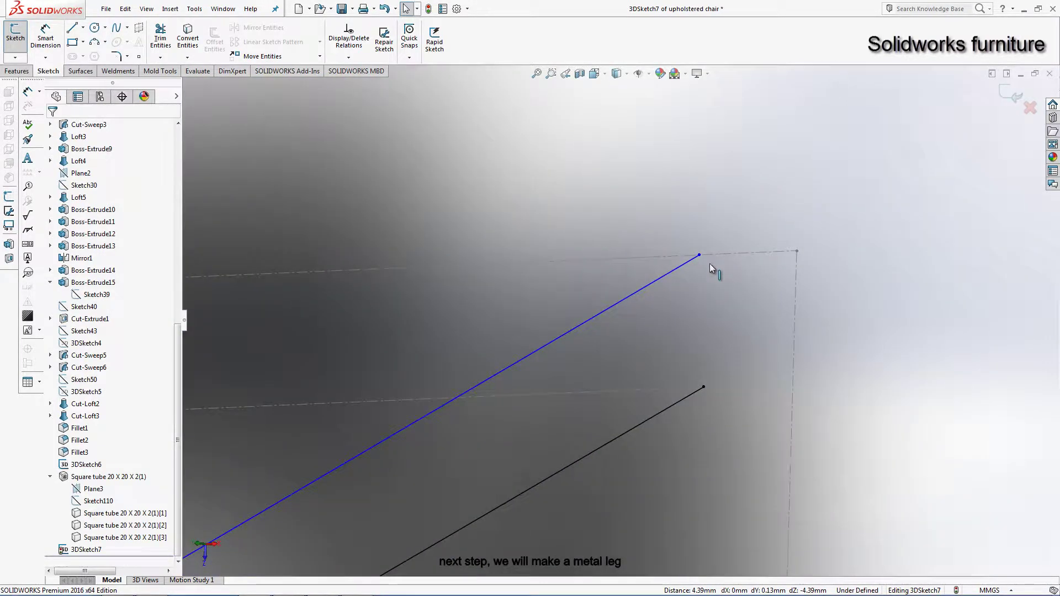
click(684, 264)
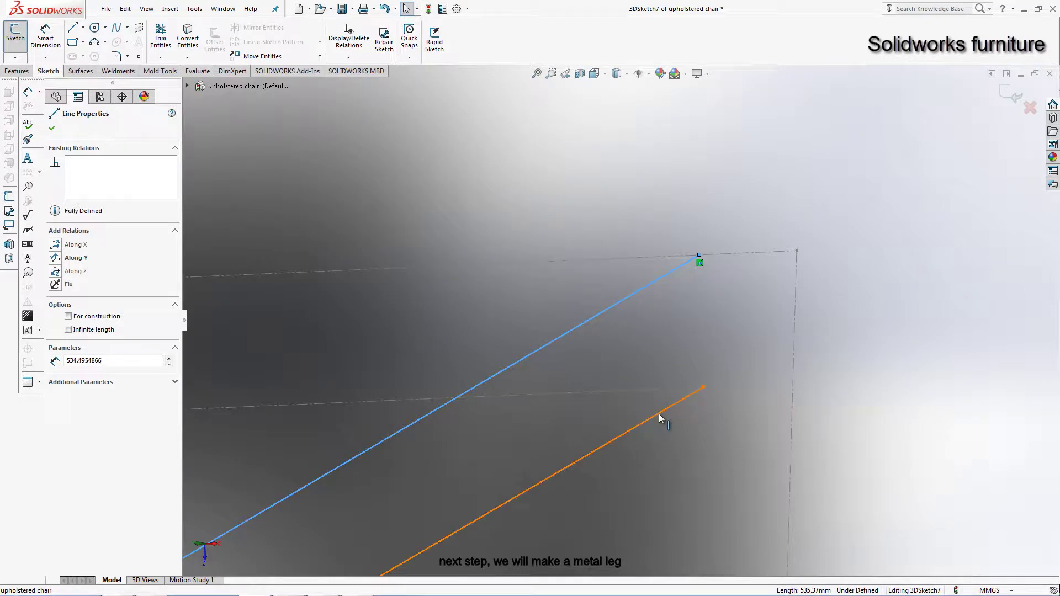
ctrl+click(658, 413)
click(71, 373)
click(611, 161)
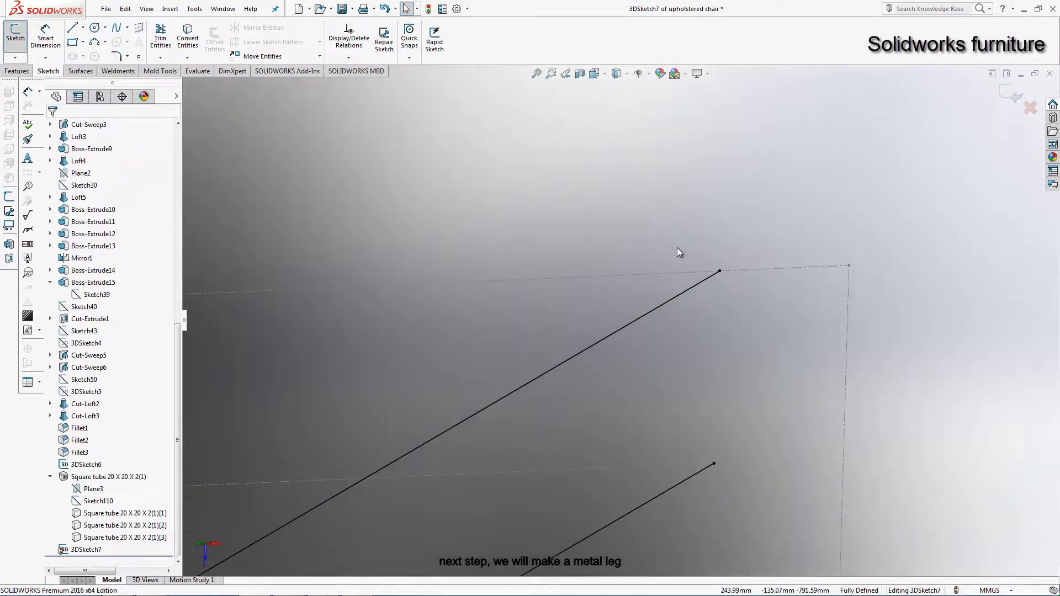
mouse_move(677, 248)
middle_down()
mouse_move(662, 343)
mouse_move(615, 360)
middle_up()
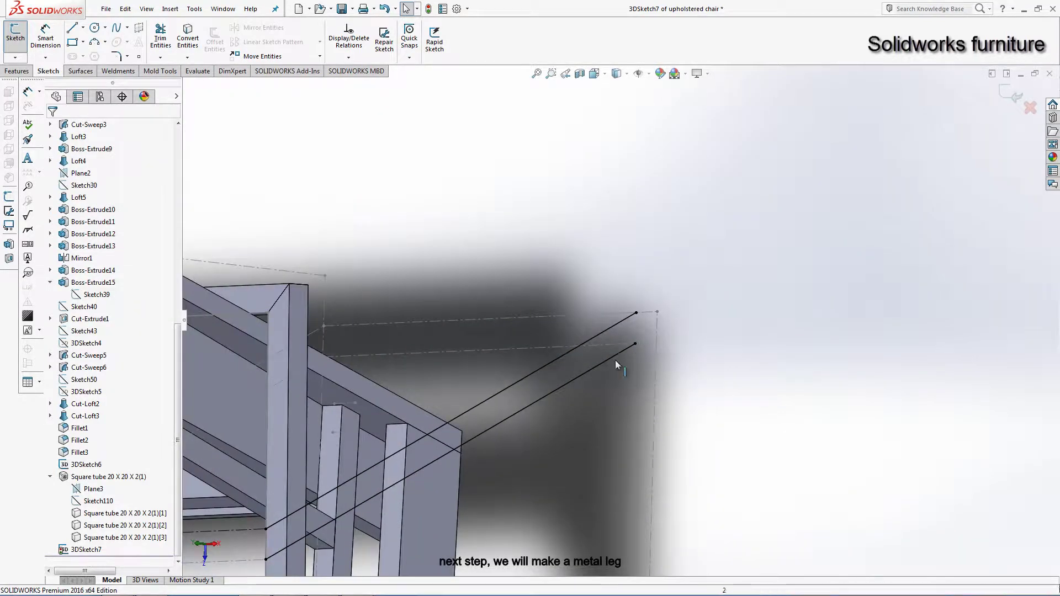
Step: Join the lower and upper line ends with short vertical lines, then exit the sketch
click(76, 30)
click(265, 528)
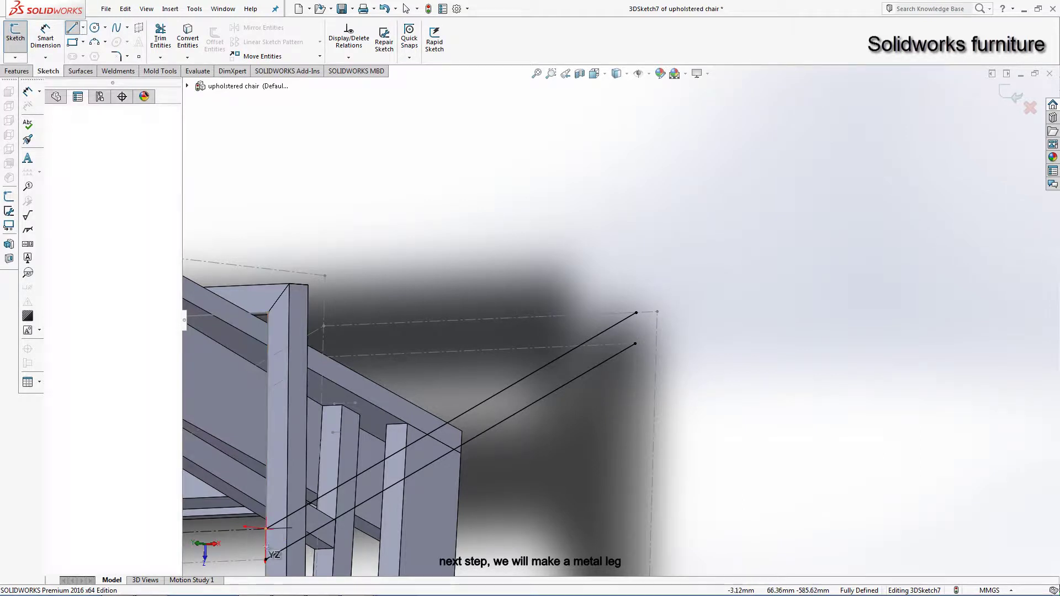
click(266, 559)
right_click(466, 321)
click(473, 327)
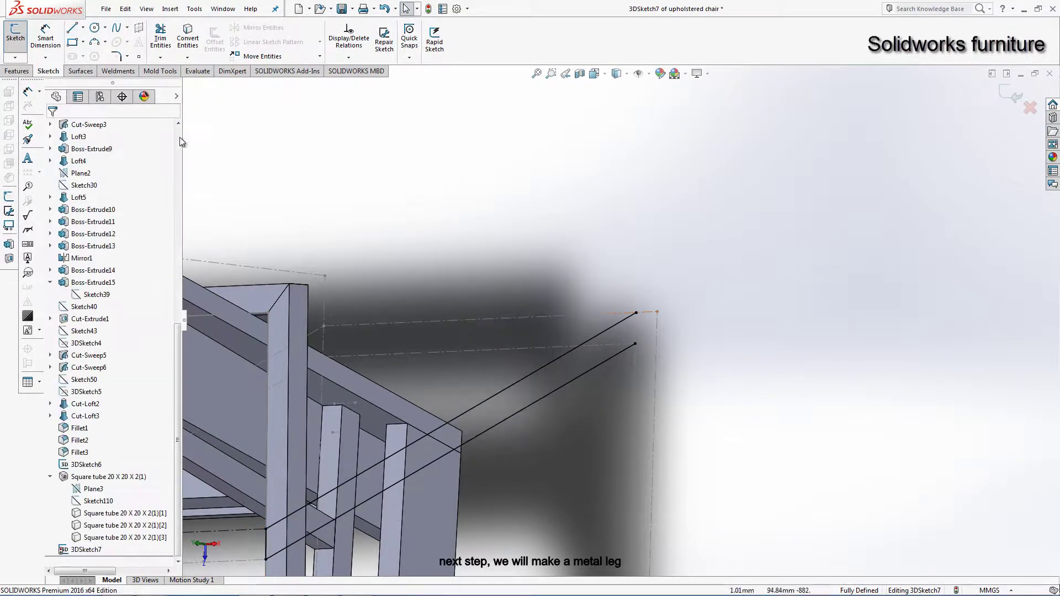
click(73, 28)
scroll(669, 313, down, 3)
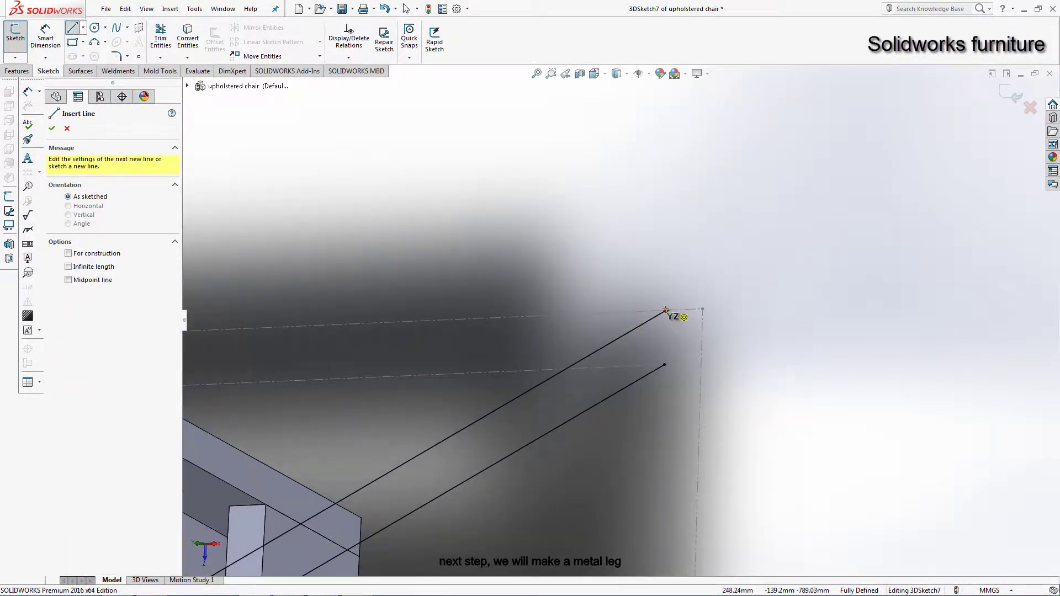
click(666, 311)
click(665, 364)
right_click(693, 253)
click(719, 260)
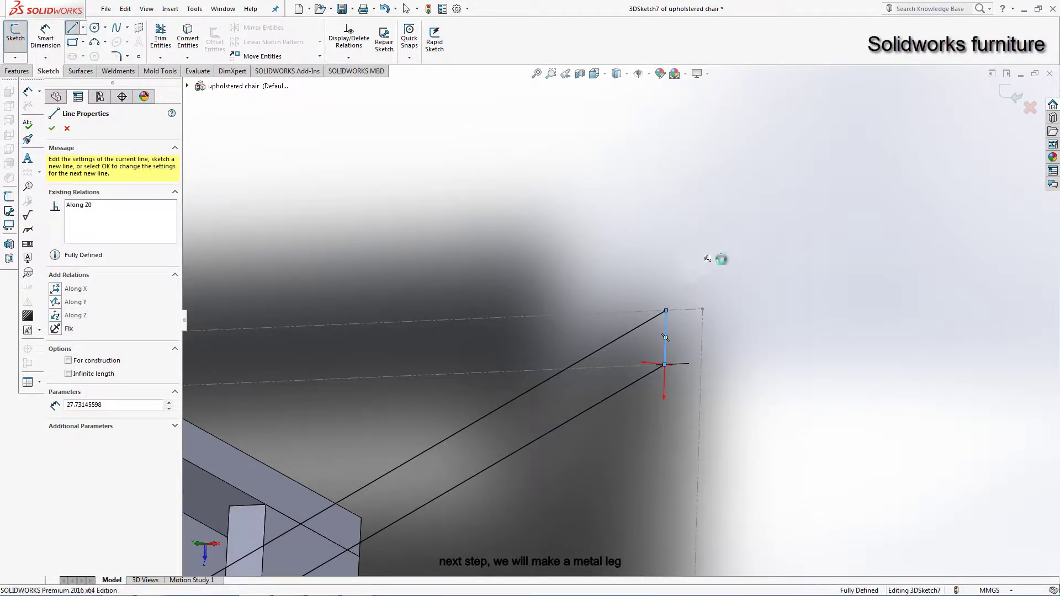
scroll(919, 137, up, 1)
click(1010, 97)
Step: Sketch a short line across the leg tube face as Sketch112 and exit
scroll(525, 434, up, 3)
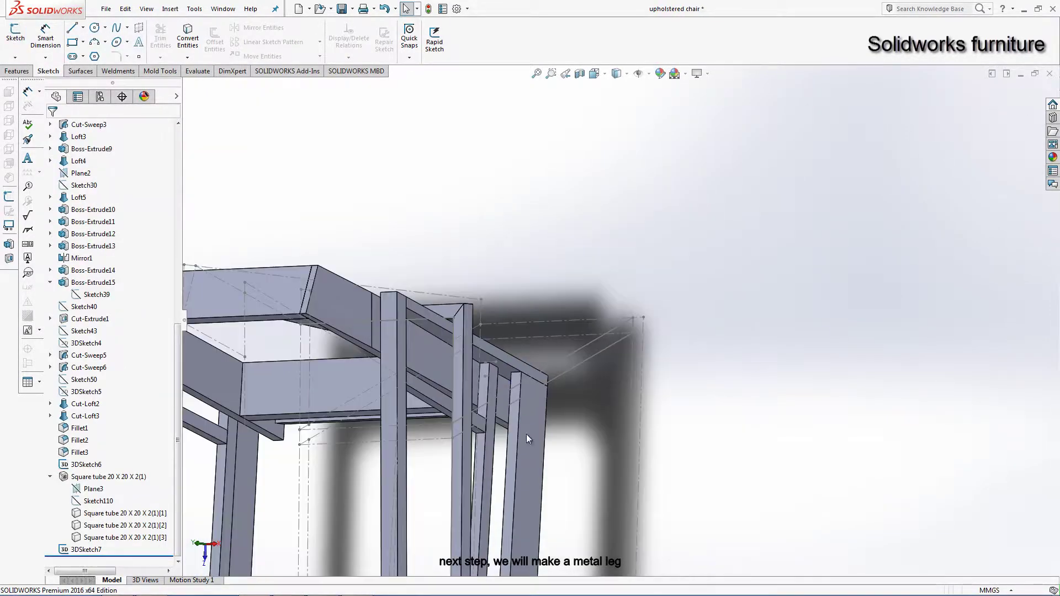
scroll(552, 439, down, 2)
scroll(540, 416, down, 2)
scroll(540, 416, up, 1)
scroll(607, 409, down, 3)
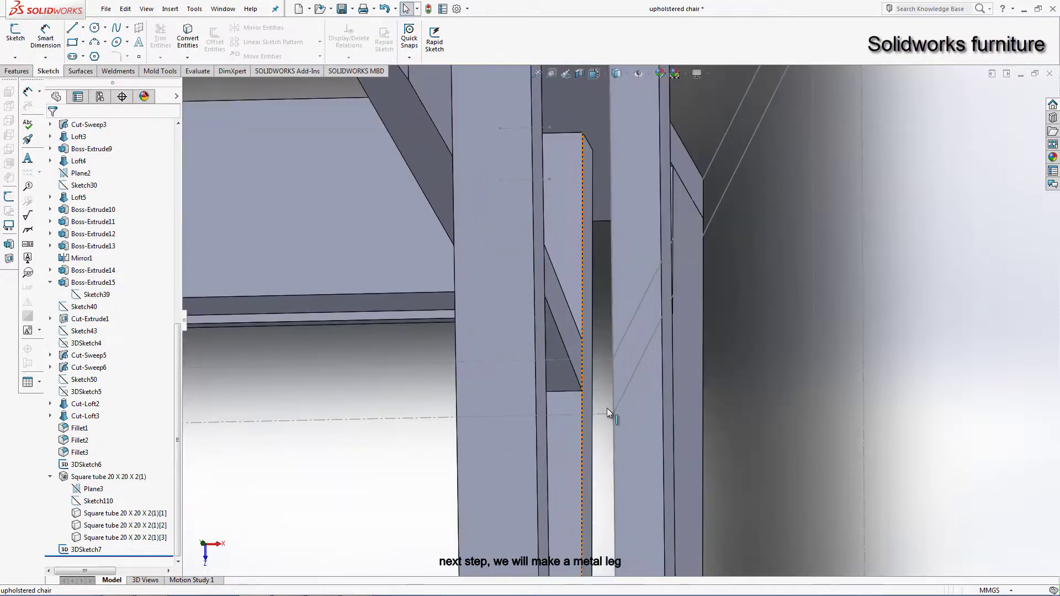
click(624, 429)
click(667, 395)
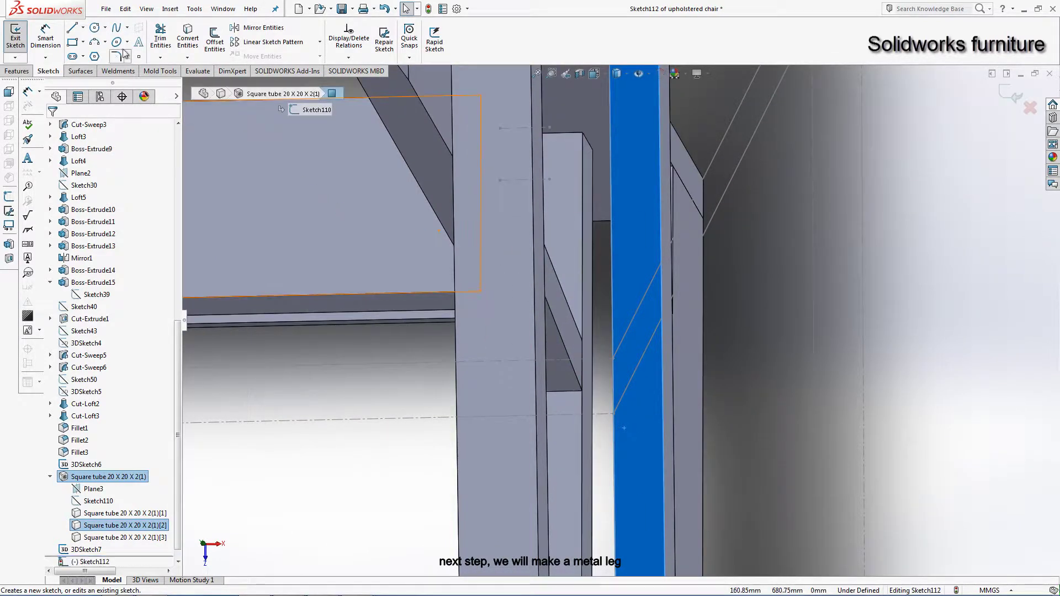
click(76, 29)
scroll(580, 387, down, 2)
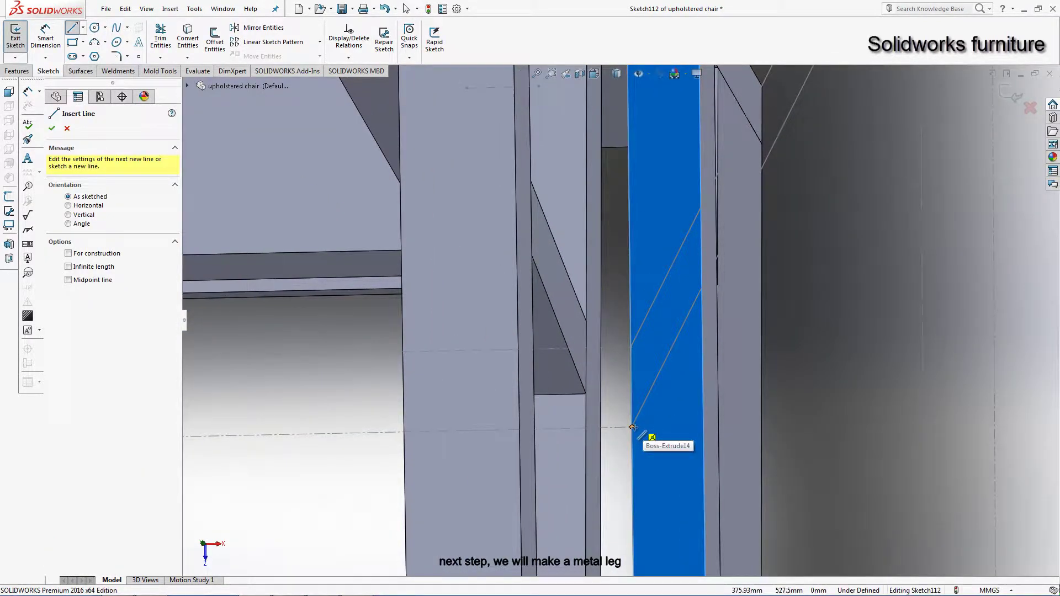
click(632, 428)
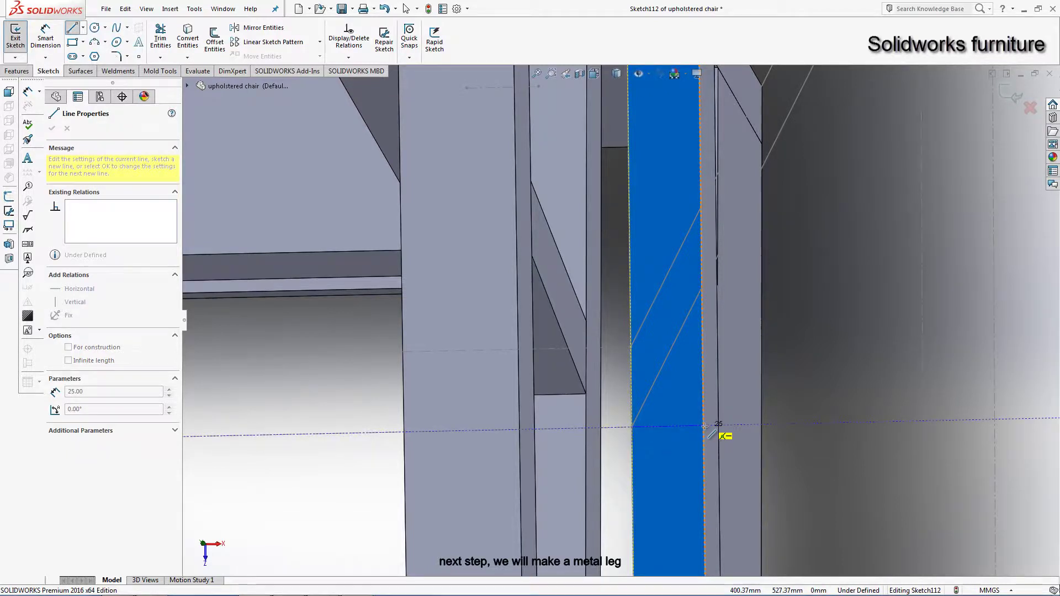
click(705, 426)
right_click(842, 304)
click(862, 310)
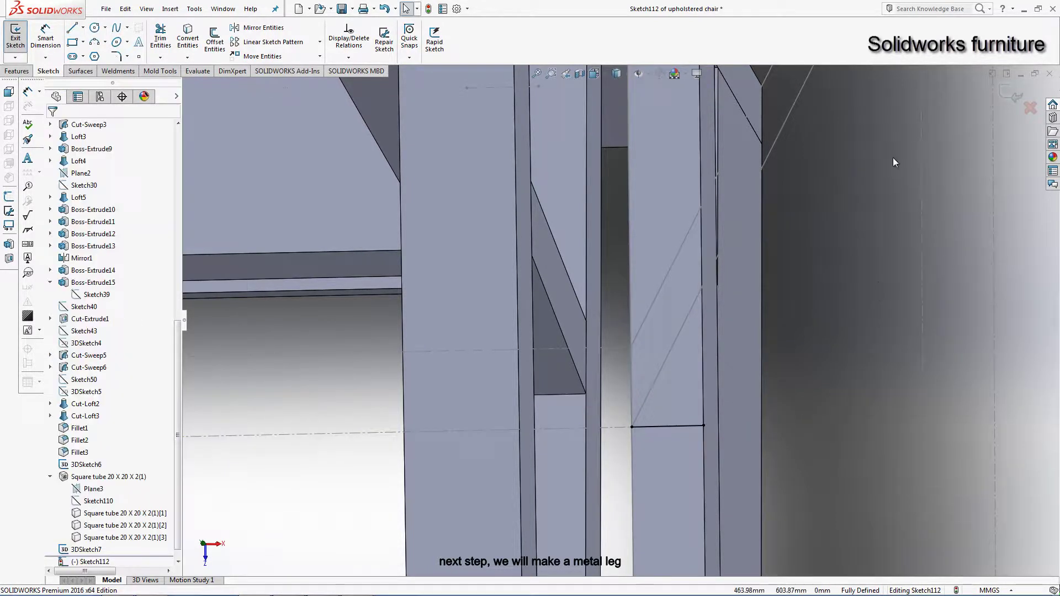
click(1012, 97)
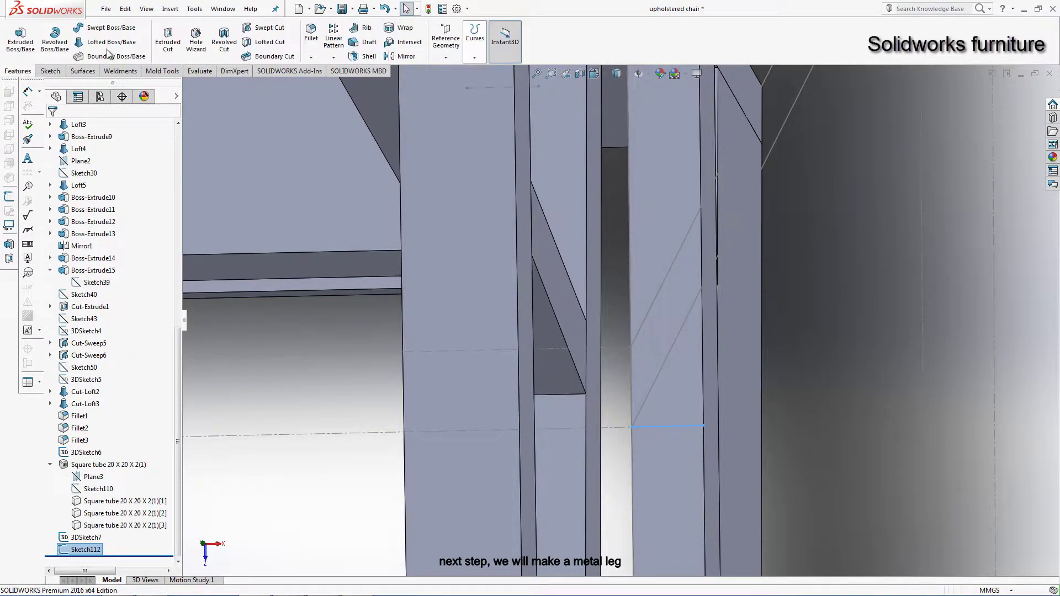
Step: Sweep profile 3DSketch7 along Sketch112, affecting one square-tube body
click(108, 29)
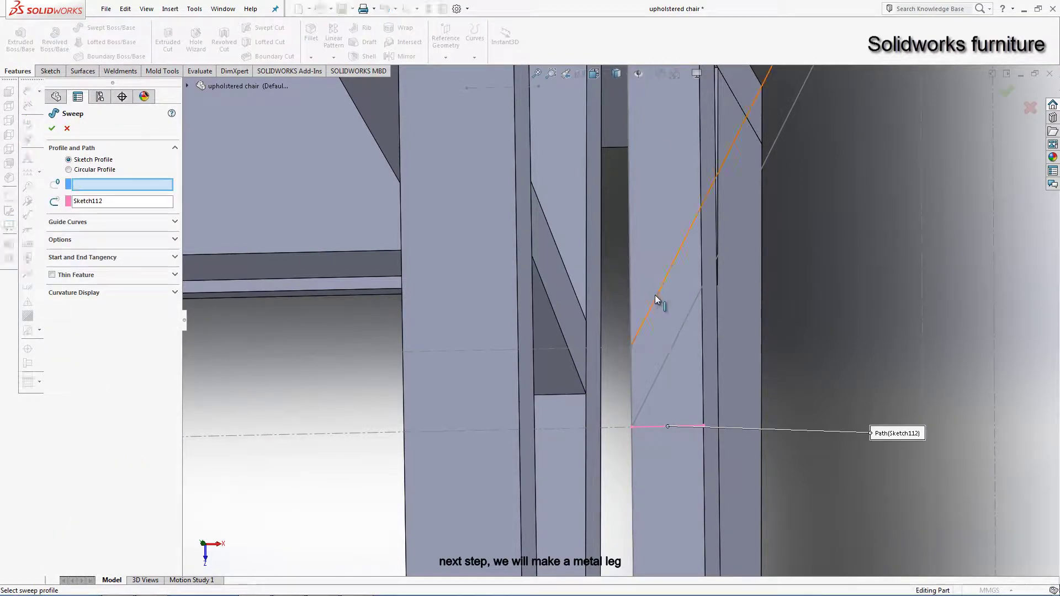
click(660, 298)
scroll(661, 303, up, 3)
mouse_move(708, 342)
middle_down()
mouse_move(679, 371)
mouse_move(764, 311)
middle_up()
scroll(679, 371, up, 5)
scroll(734, 246, down, 4)
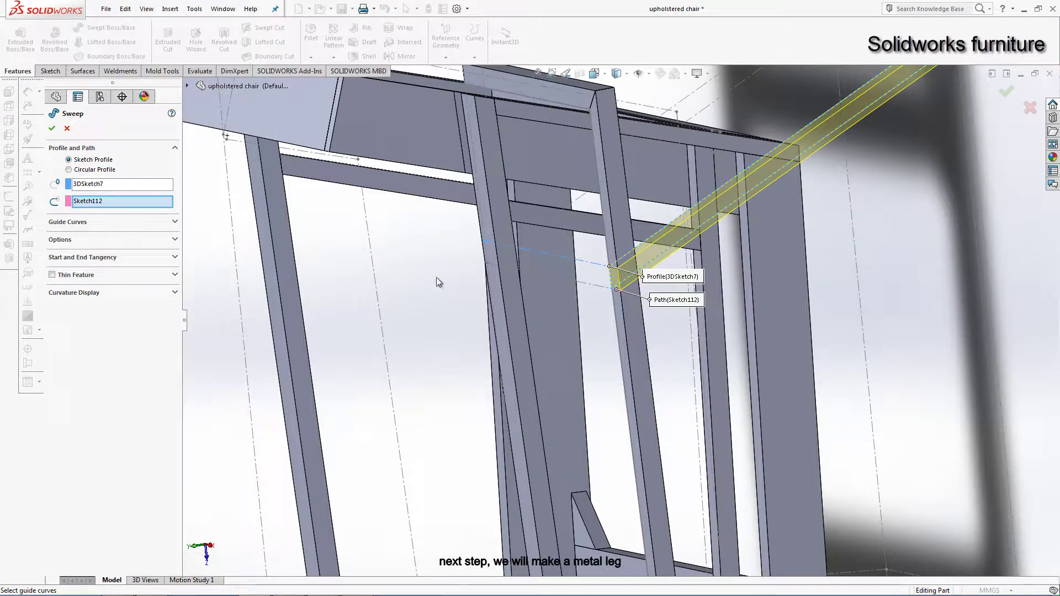
click(73, 242)
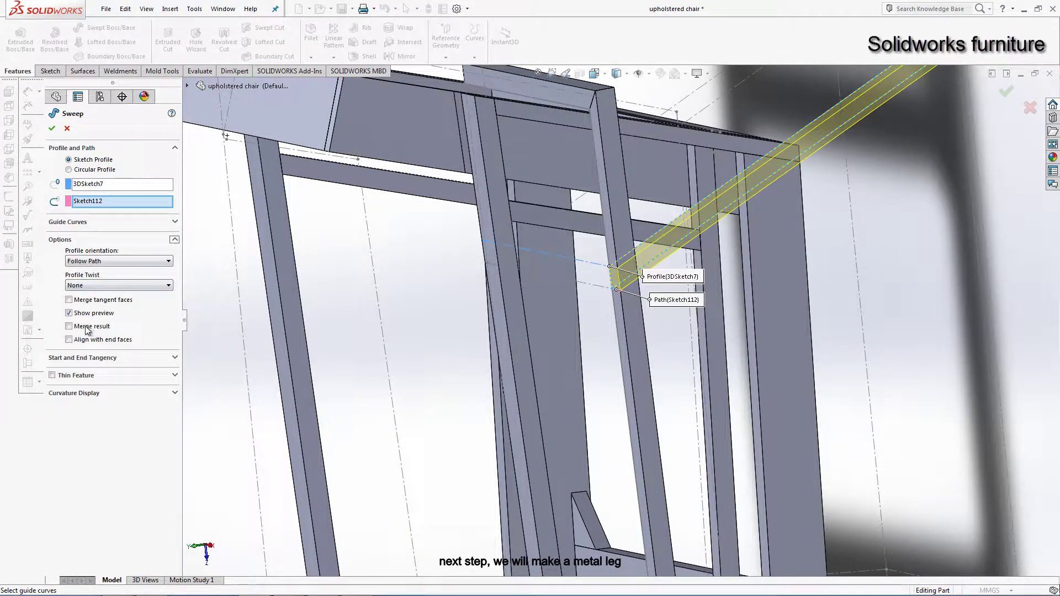
click(69, 428)
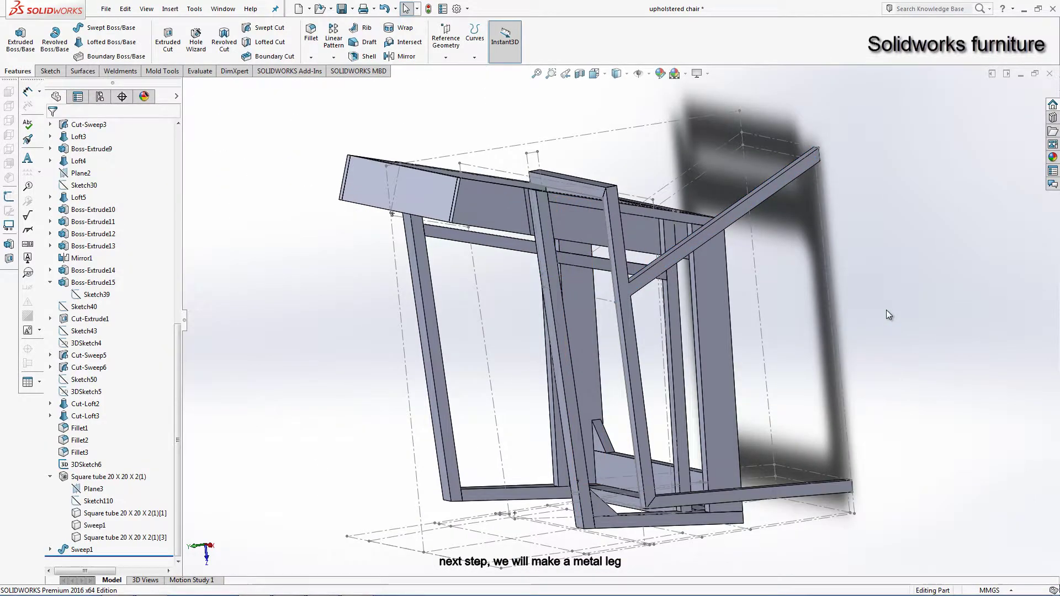
Step: Hide Sketch2, Sketch1 and the seat's 3D sketch lines, then view the chair from below
mouse_move(886, 309)
middle_down()
mouse_move(750, 427)
mouse_move(781, 232)
mouse_move(776, 149)
mouse_move(806, 138)
mouse_move(205, 418)
middle_up()
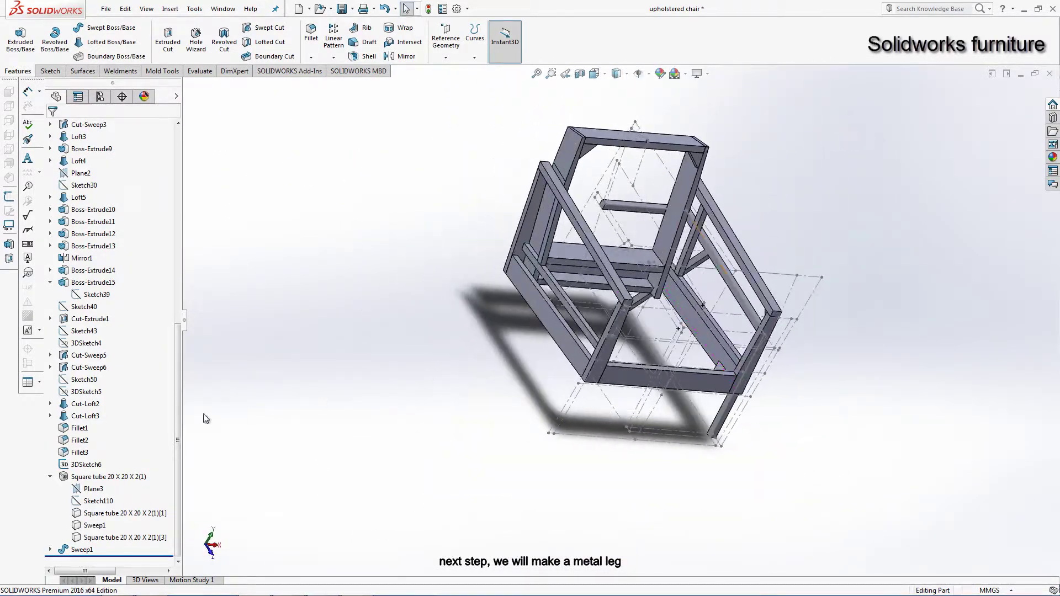
click(79, 454)
middle_drag(291, 414, 478, 373)
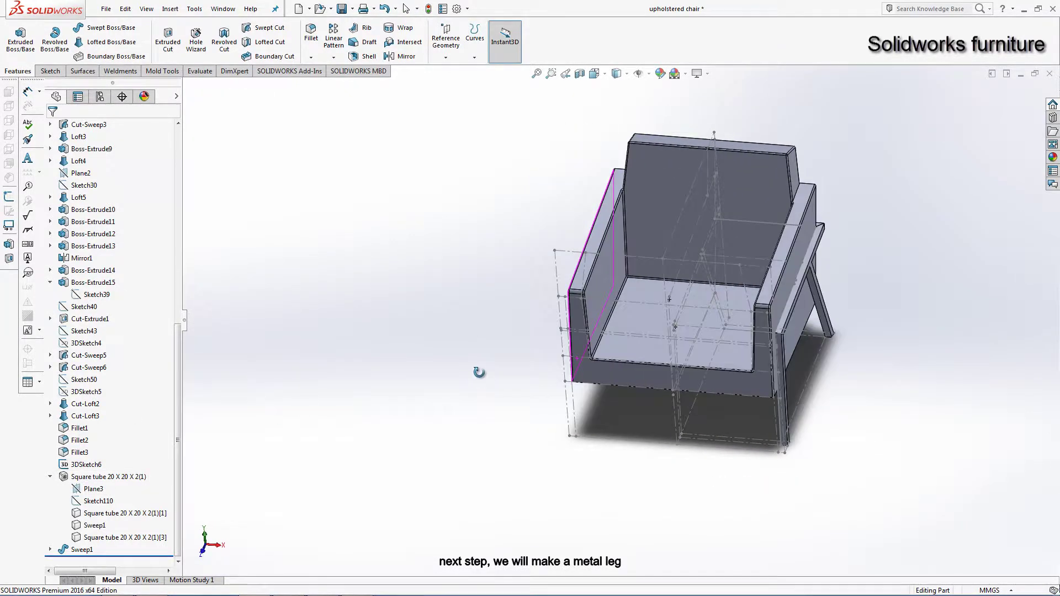
scroll(589, 234, down, 3)
scroll(590, 235, down, 3)
right_click(591, 237)
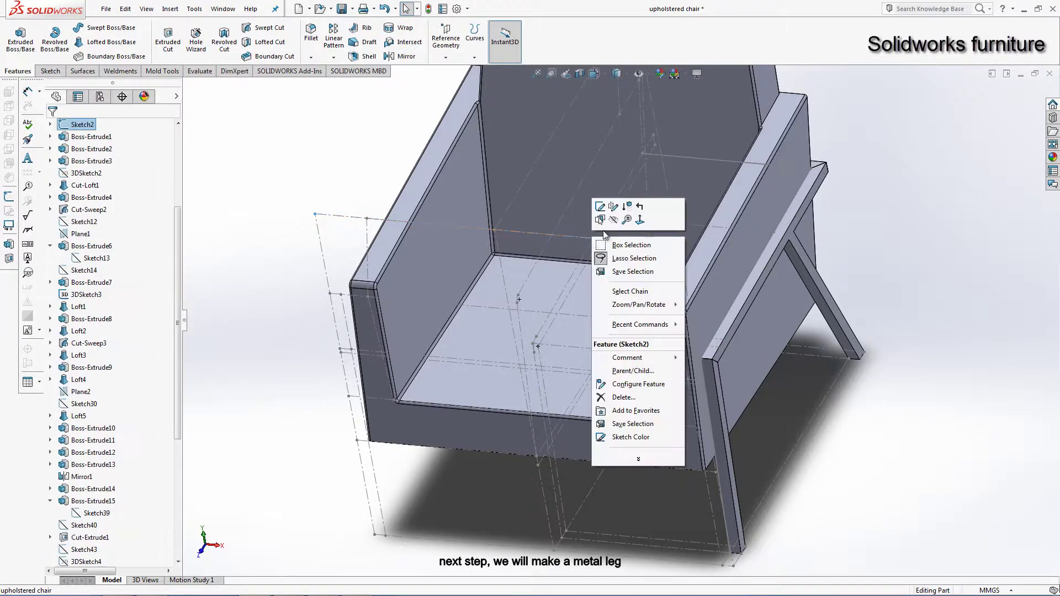
click(612, 219)
right_click(555, 311)
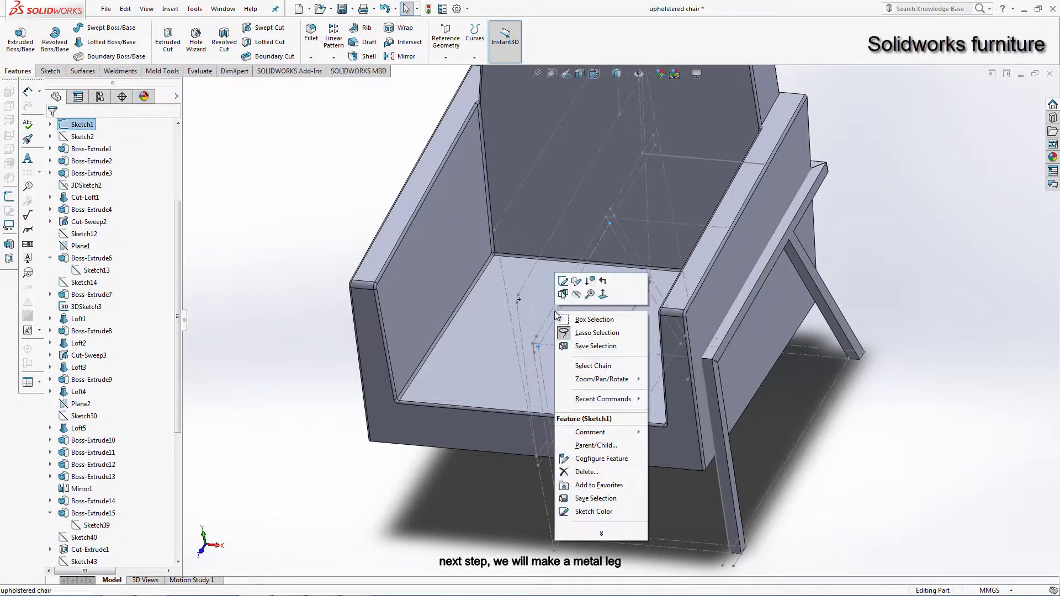
click(577, 296)
right_click(631, 355)
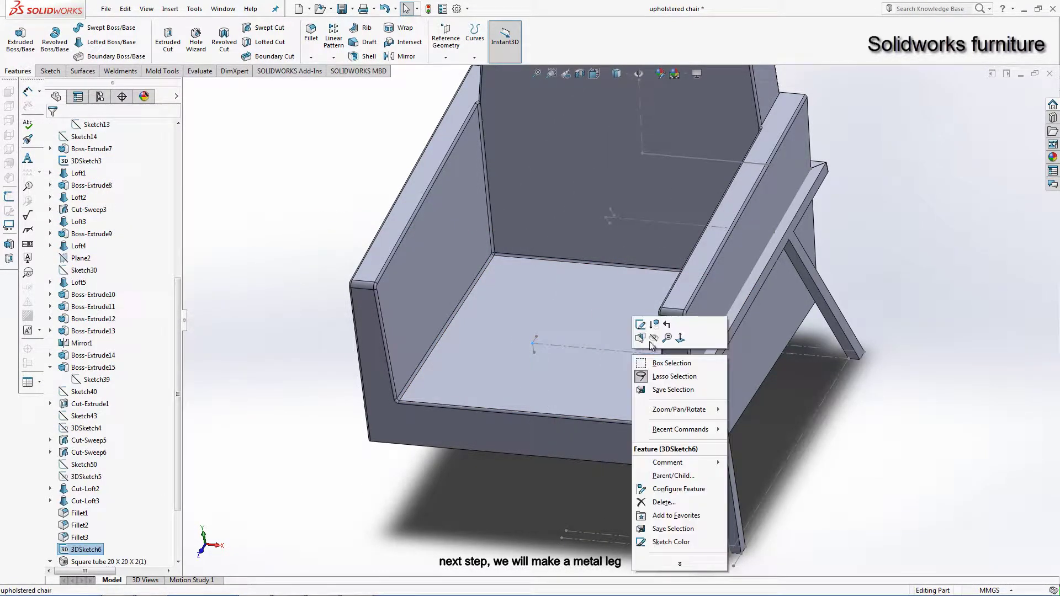
click(668, 356)
mouse_move(668, 356)
middle_down()
mouse_move(737, 382)
mouse_move(662, 342)
mouse_move(588, 411)
middle_up()
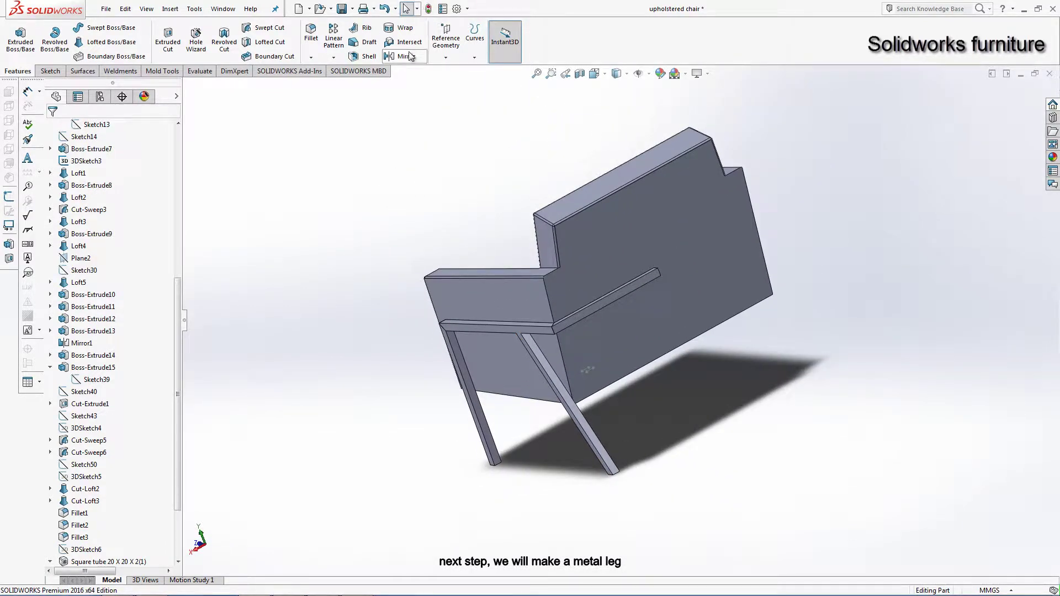
Step: Mirror both leg tubes and Sweep1 about the Right Plane with Merge solids unchecked
click(408, 56)
click(187, 86)
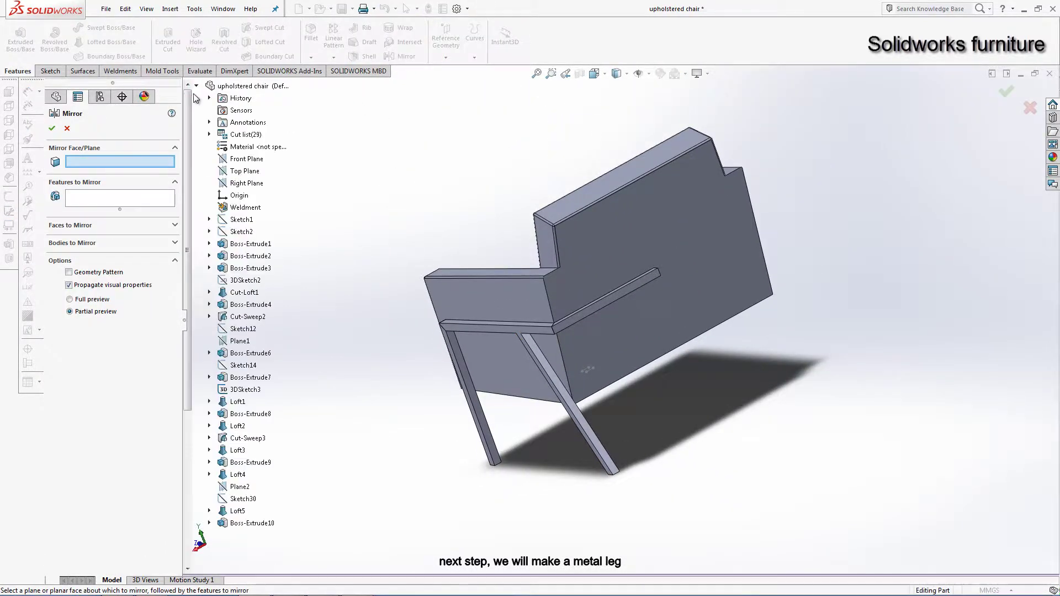
click(246, 182)
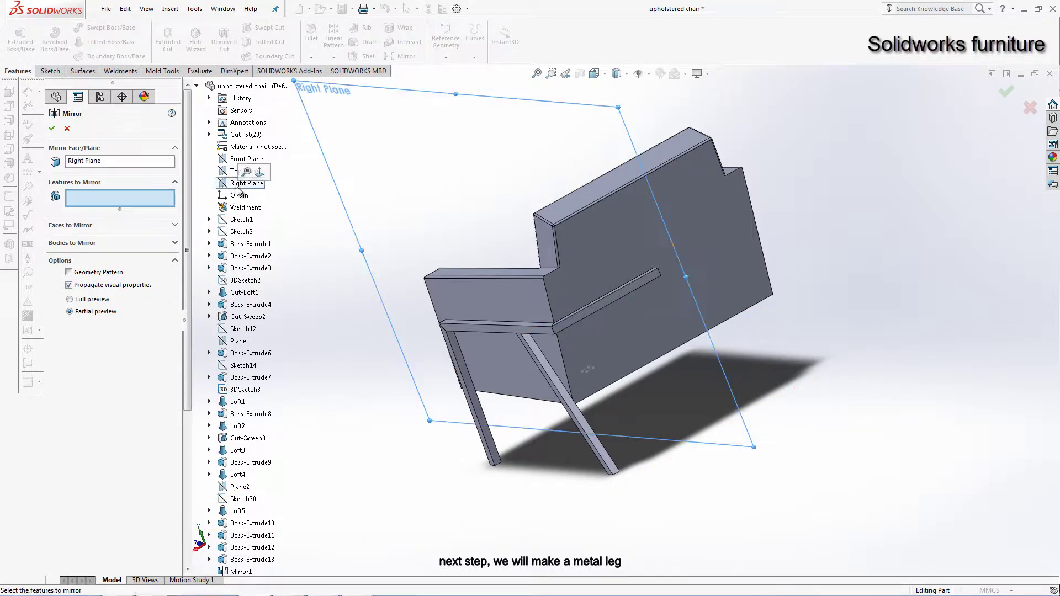
click(75, 247)
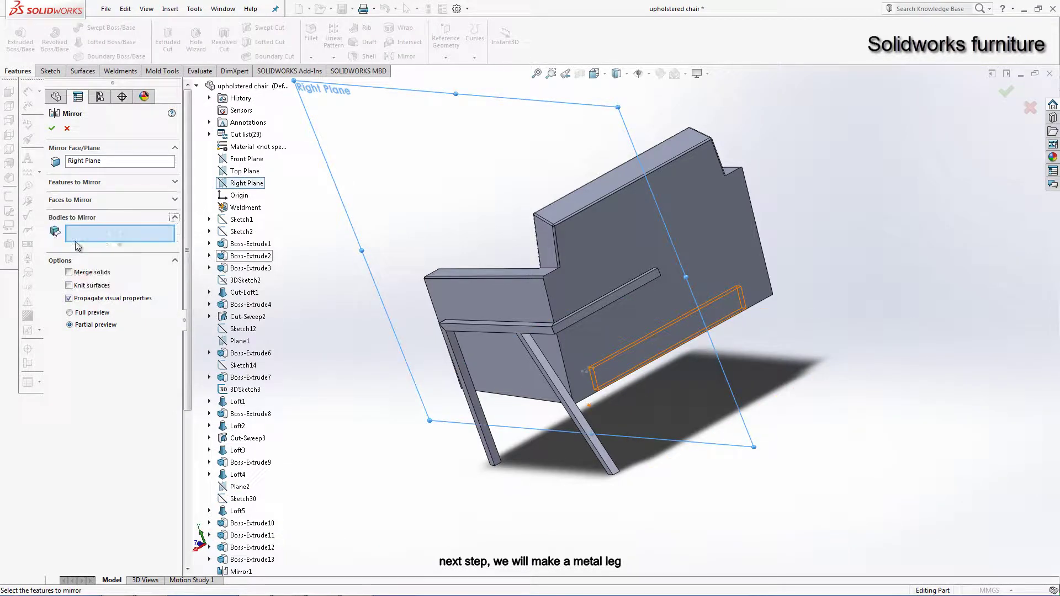
click(470, 380)
click(483, 330)
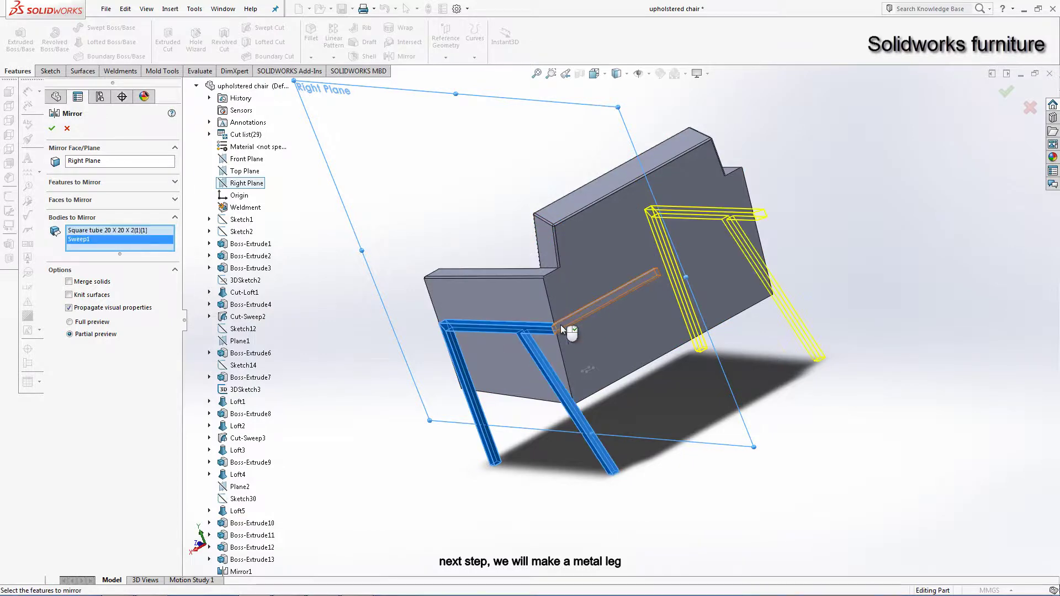
click(563, 324)
middle_drag(566, 323, 173, 362)
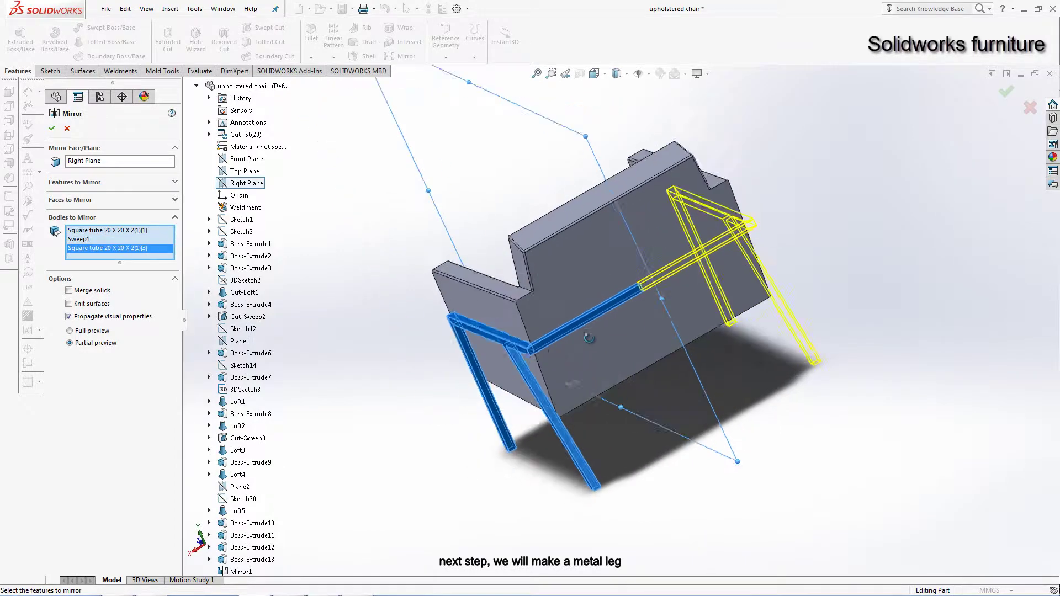
click(93, 331)
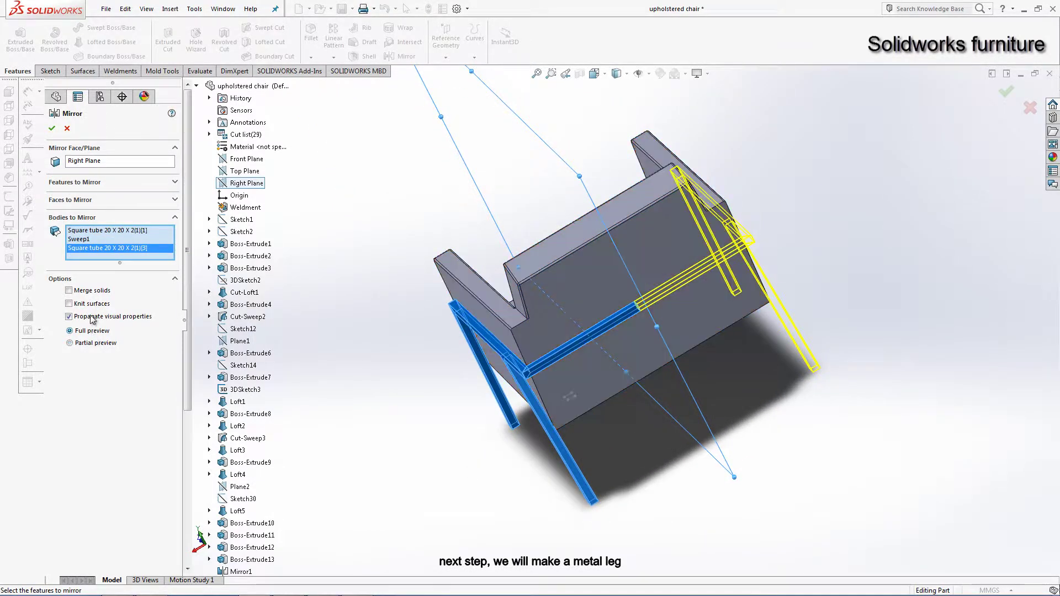
click(53, 129)
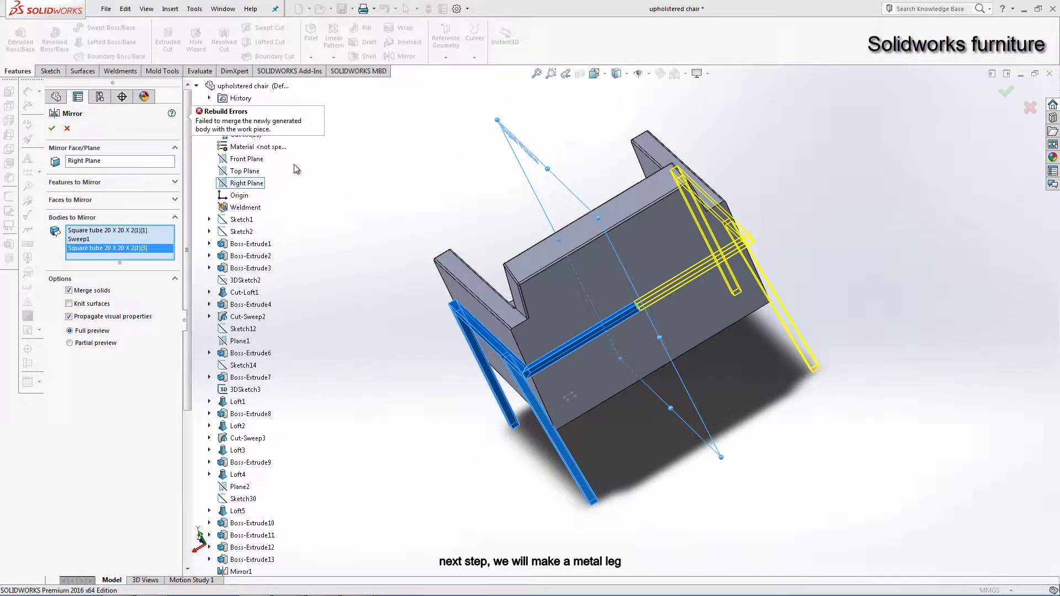
click(76, 293)
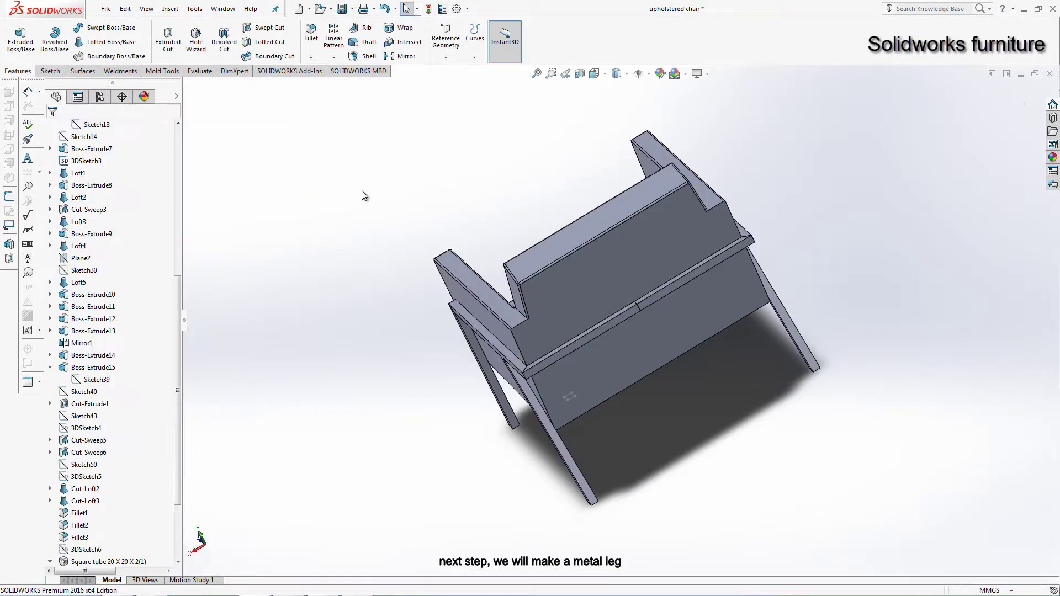
Step: Start Sketch113 on the outer face of the front square-tube leg
mouse_move(362, 194)
middle_down()
mouse_move(631, 324)
mouse_move(495, 300)
middle_up()
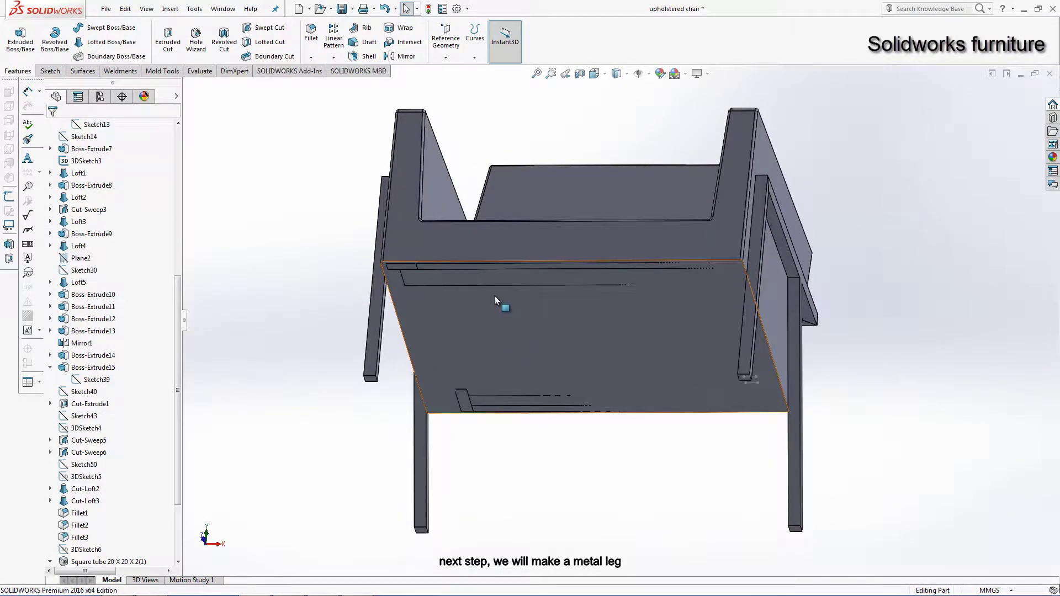
scroll(503, 354, down, 3)
mouse_move(508, 398)
middle_down()
mouse_move(436, 391)
mouse_move(479, 452)
mouse_move(456, 421)
mouse_move(394, 437)
mouse_move(409, 389)
mouse_move(609, 509)
mouse_move(562, 576)
mouse_move(722, 336)
mouse_move(729, 300)
mouse_move(671, 322)
mouse_move(643, 283)
middle_up()
click(630, 307)
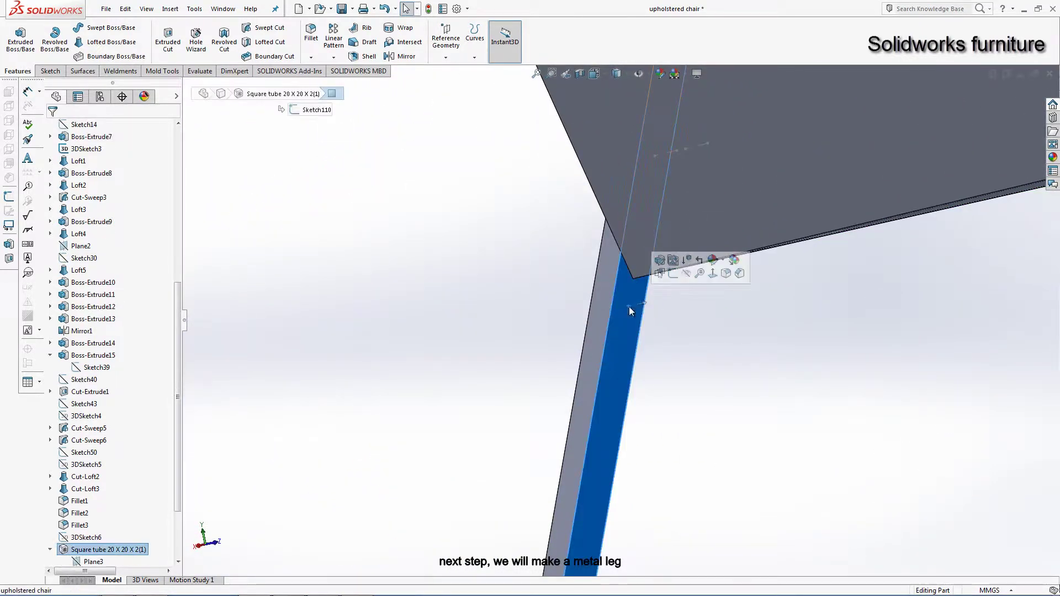
click(672, 308)
scroll(687, 333, up, 5)
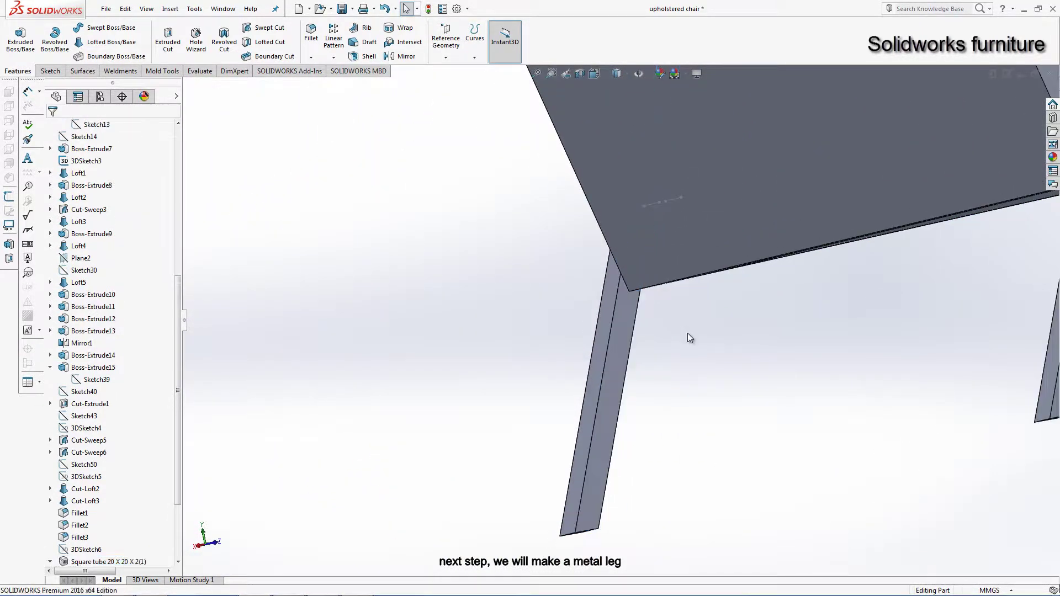
mouse_move(687, 333)
middle_down()
mouse_move(913, 338)
mouse_move(846, 311)
middle_up()
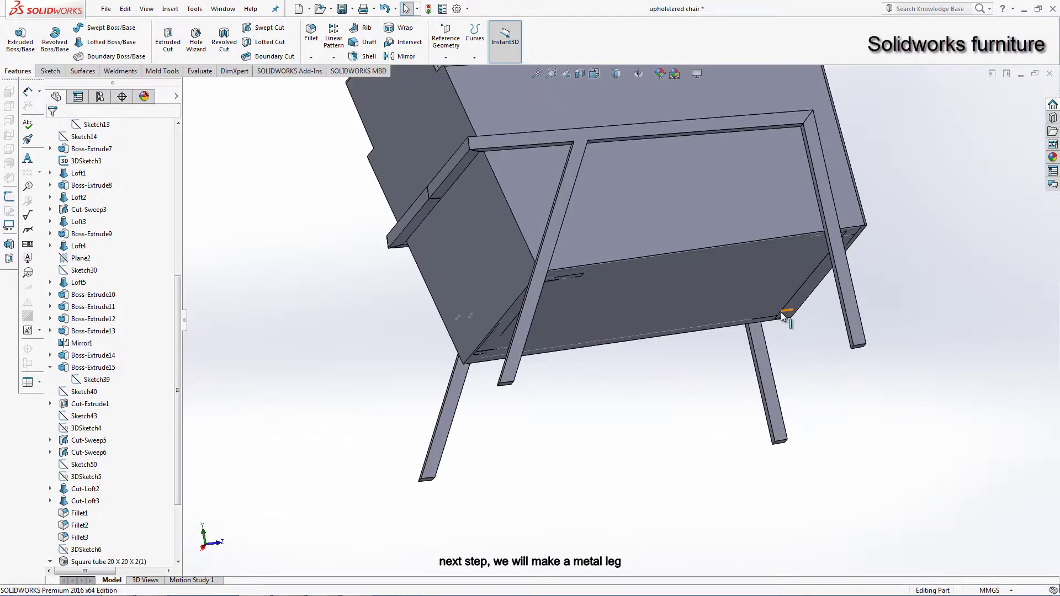
scroll(768, 328, down, 2)
scroll(763, 335, down, 2)
click(717, 338)
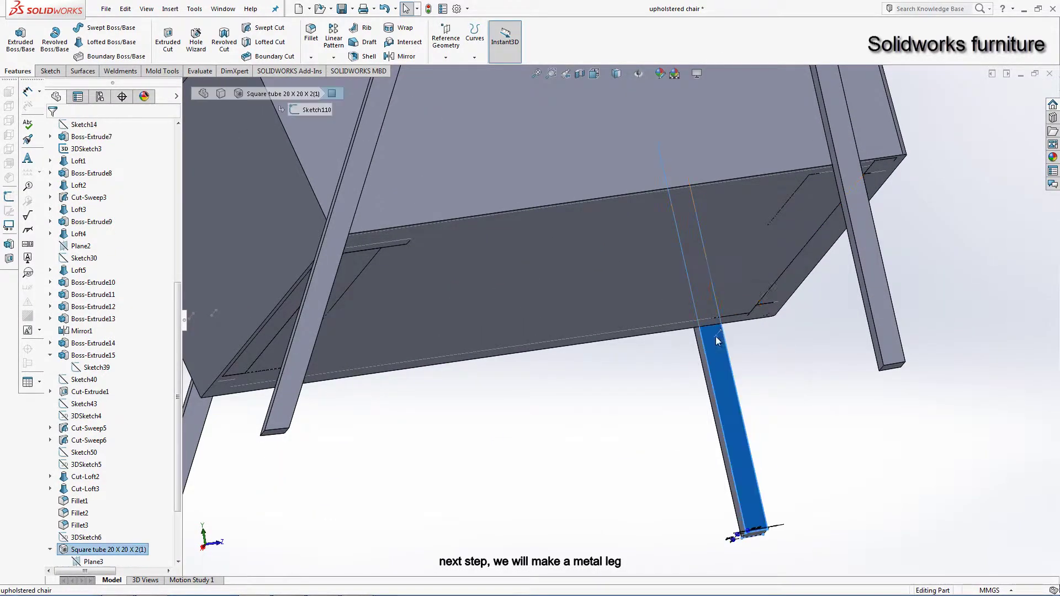
click(745, 289)
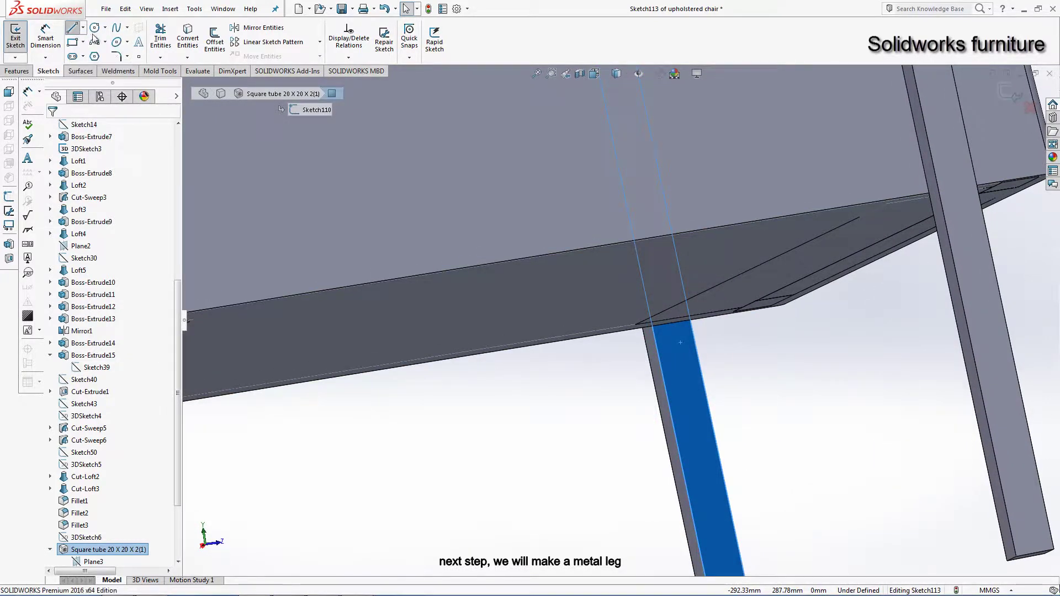
Step: Draw a closed four-line outline on the leg's upper end
click(72, 28)
scroll(698, 386, down, 5)
click(698, 367)
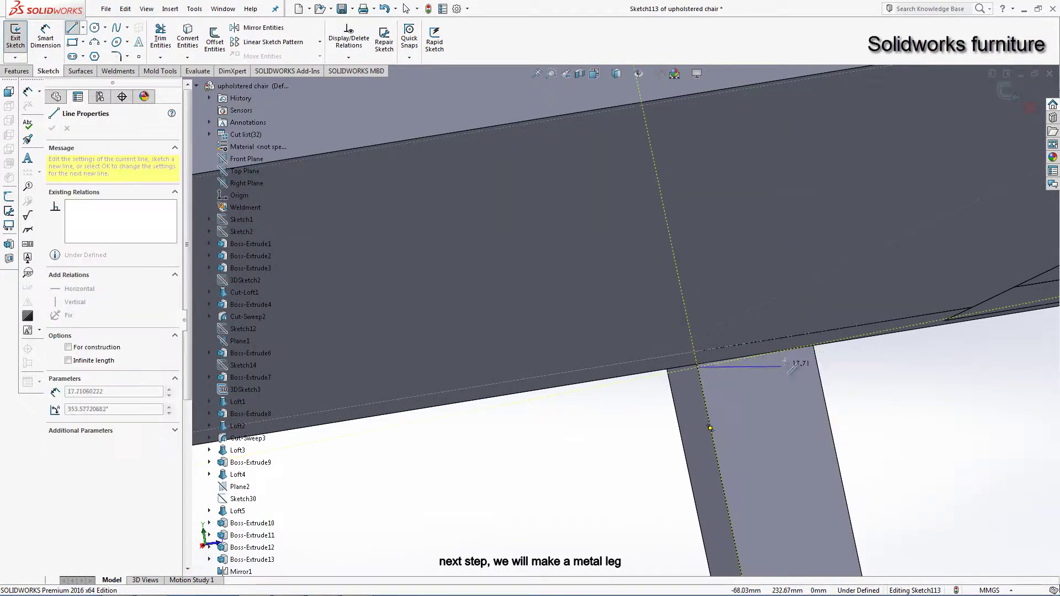
click(815, 352)
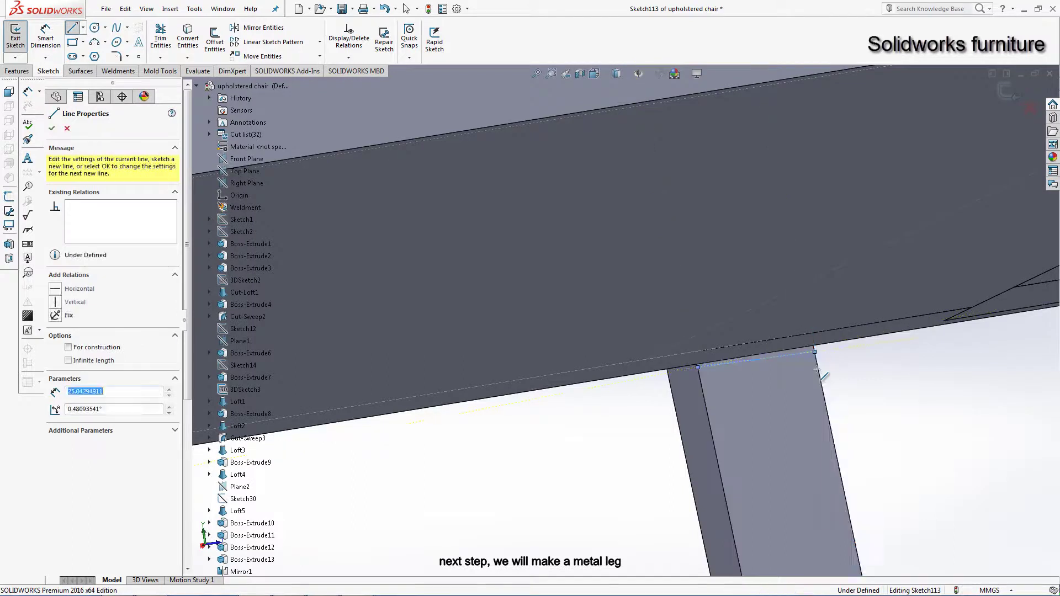
click(831, 430)
click(721, 475)
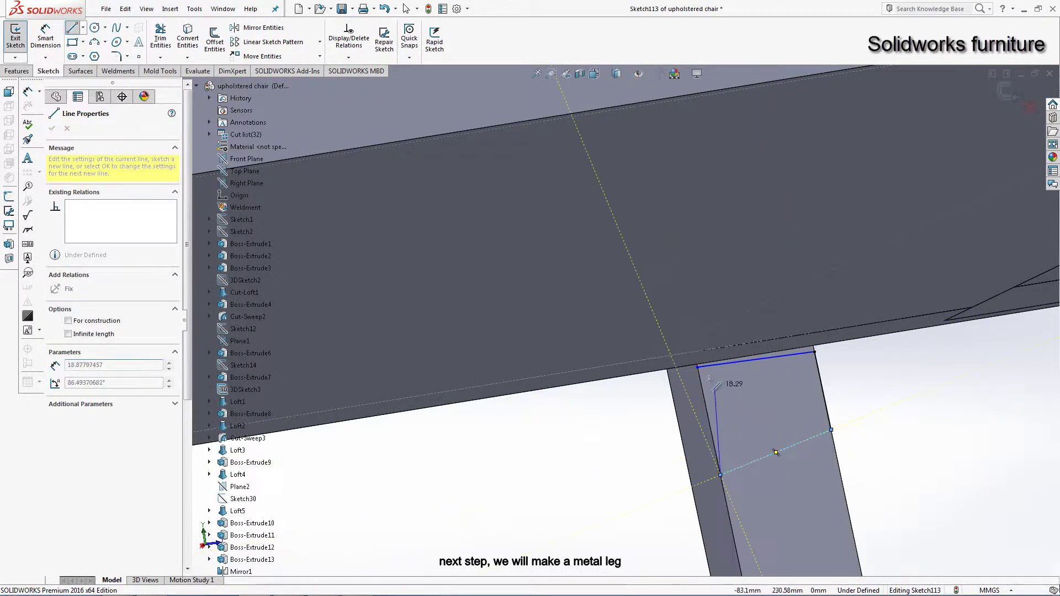
click(698, 368)
right_click(638, 454)
click(639, 454)
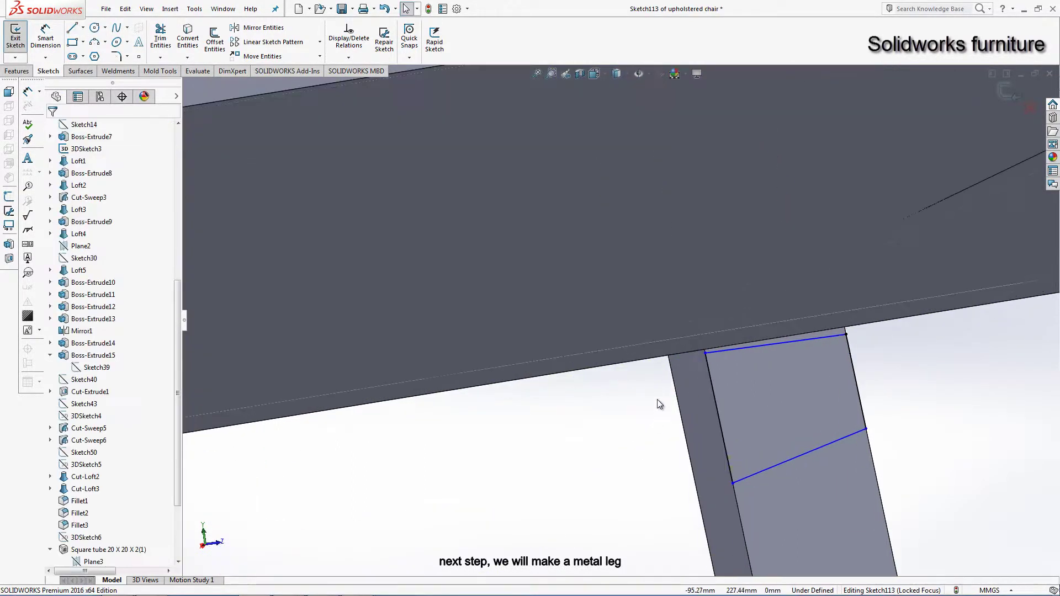
Step: Make the outline's top line collinear with the seat's lower edge
click(645, 363)
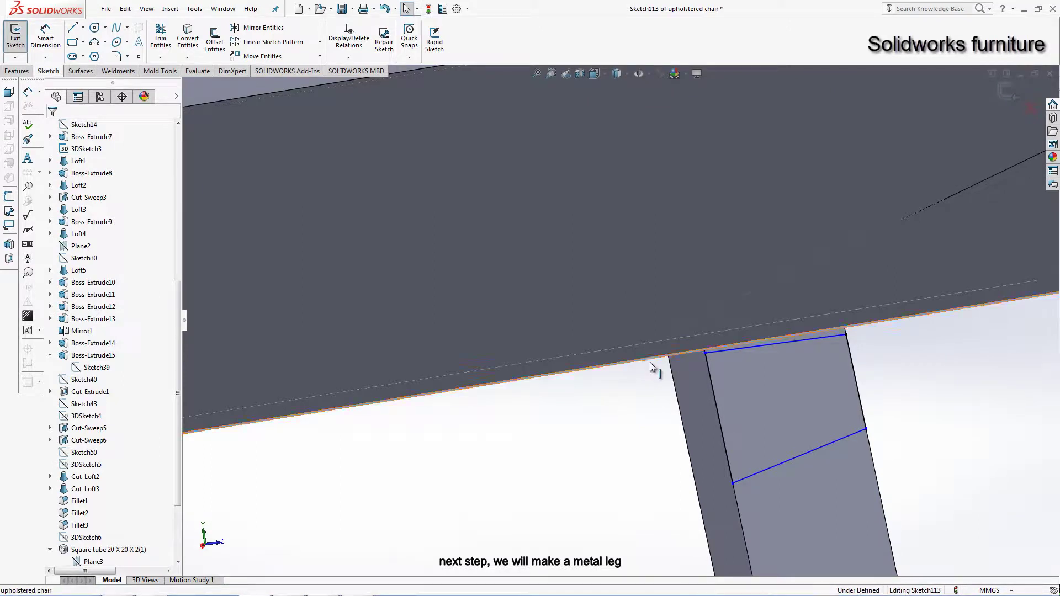
ctrl+click(740, 353)
click(65, 306)
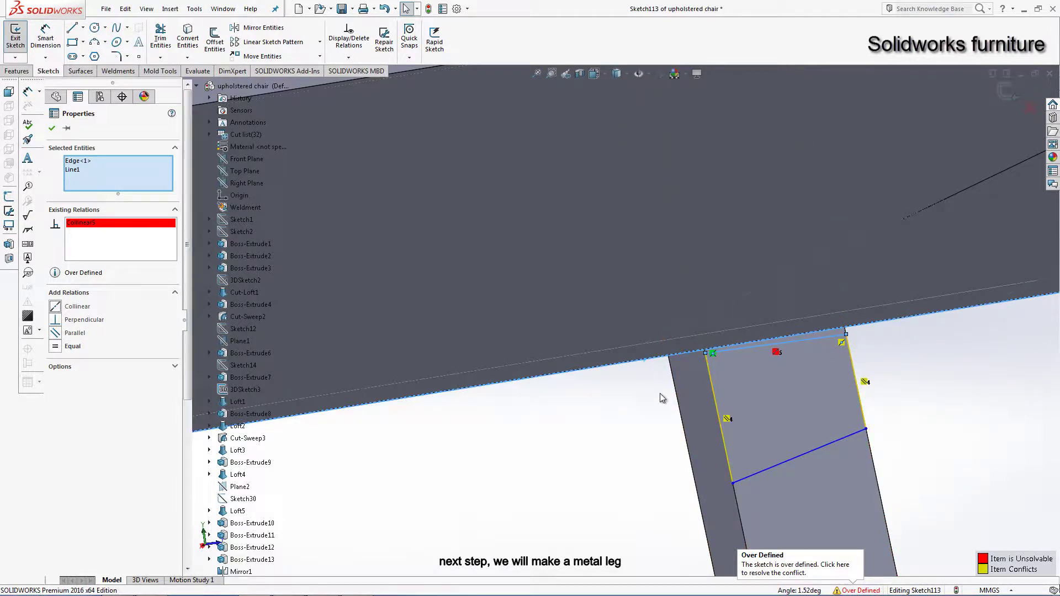
Step: Delete the conflicting Collinear relation and make the leg's top-corner endpoint coincident with the seat underside edge
click(776, 353)
key(Delete)
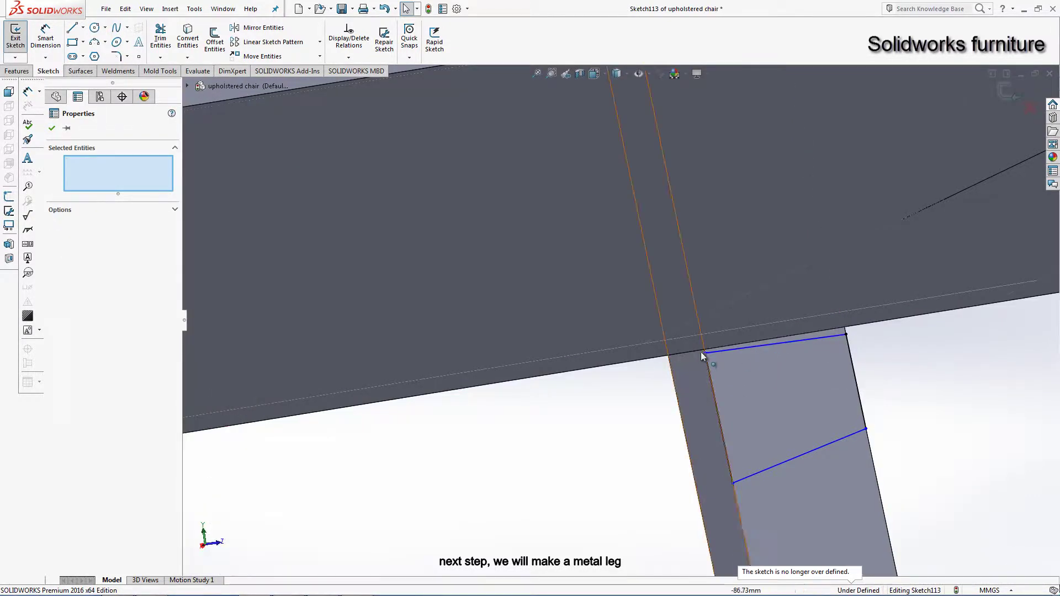
click(705, 352)
ctrl+click(693, 350)
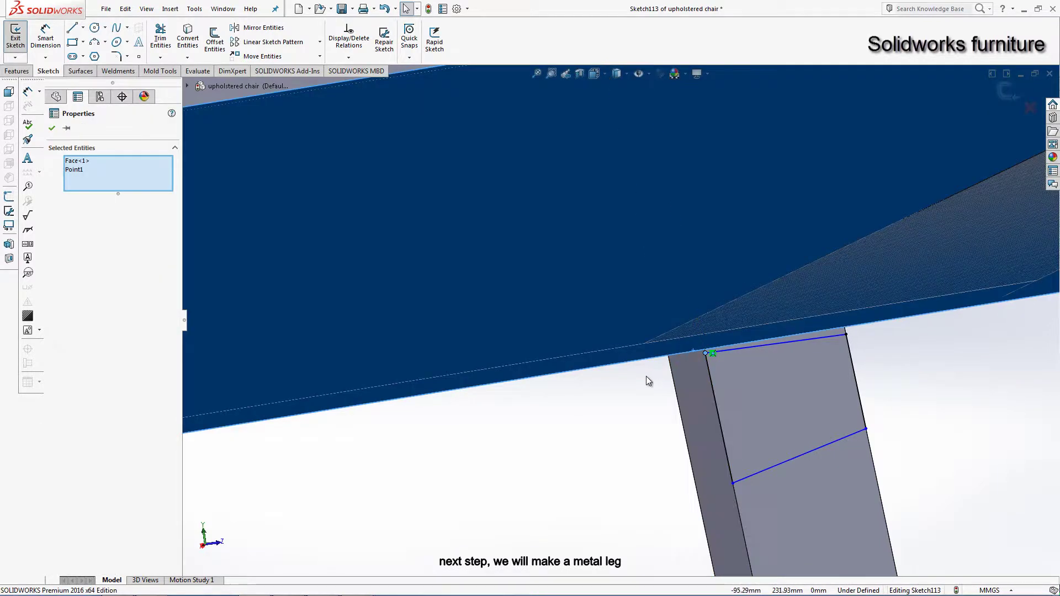
ctrl+click(687, 360)
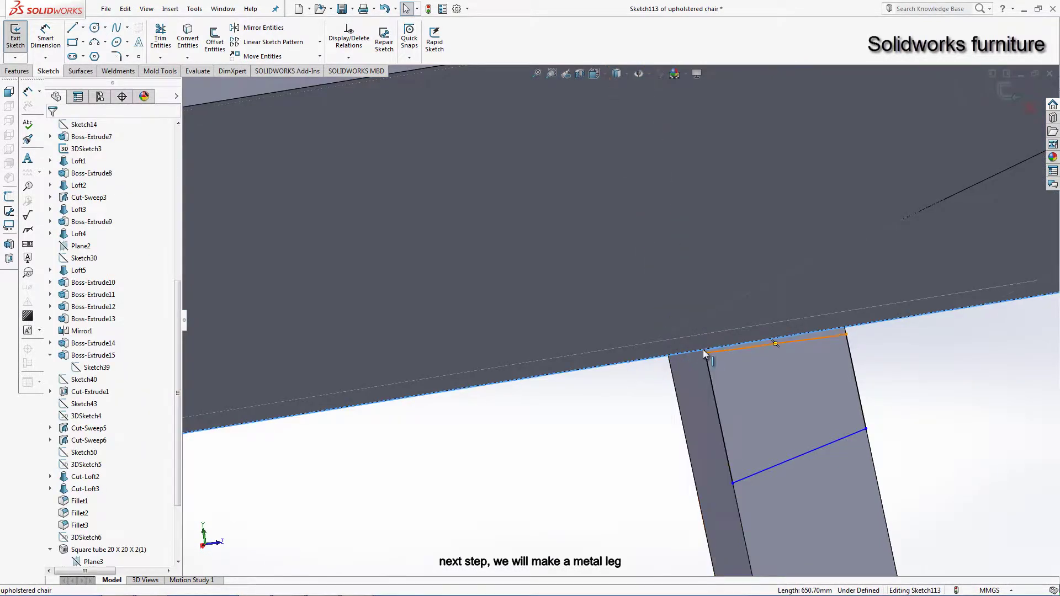
ctrl+click(701, 359)
click(55, 320)
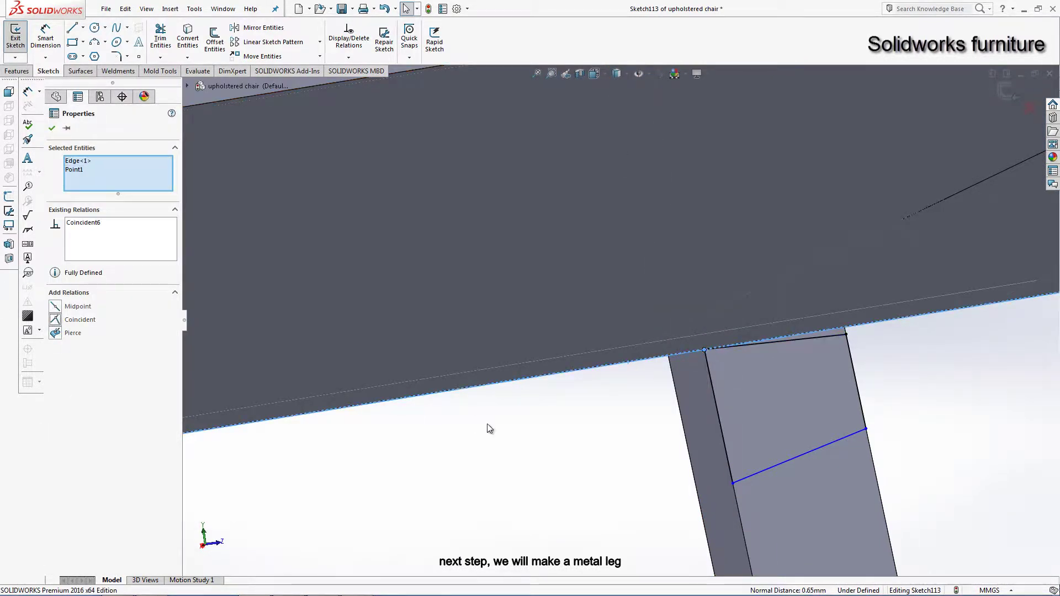
scroll(819, 353, down, 3)
Step: Make the top line's right endpoint coincident with the seat underside edge
click(886, 312)
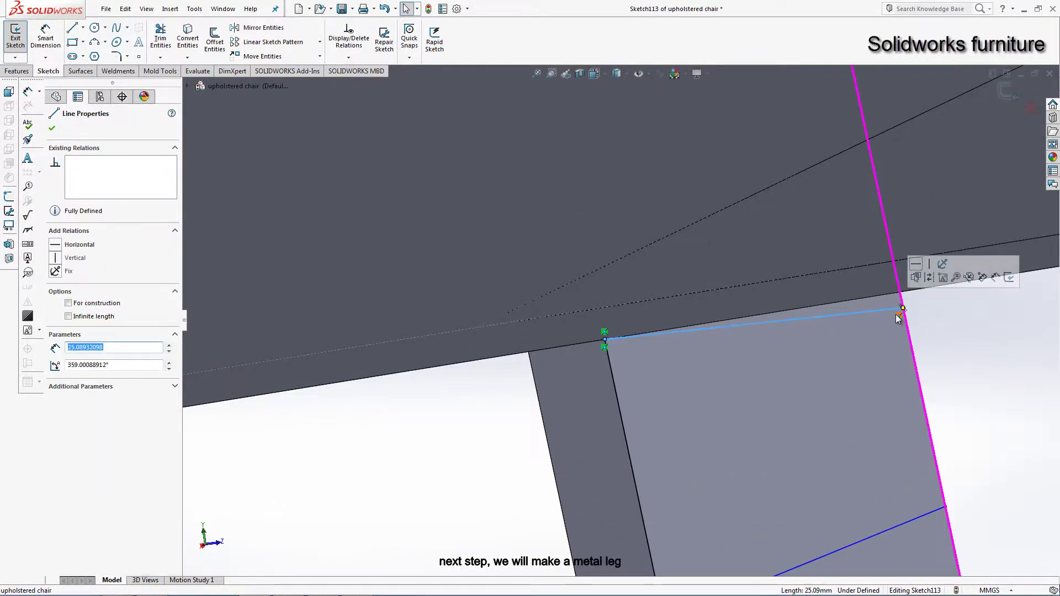
key(Escape)
click(902, 309)
middle_drag(902, 311, 793, 280)
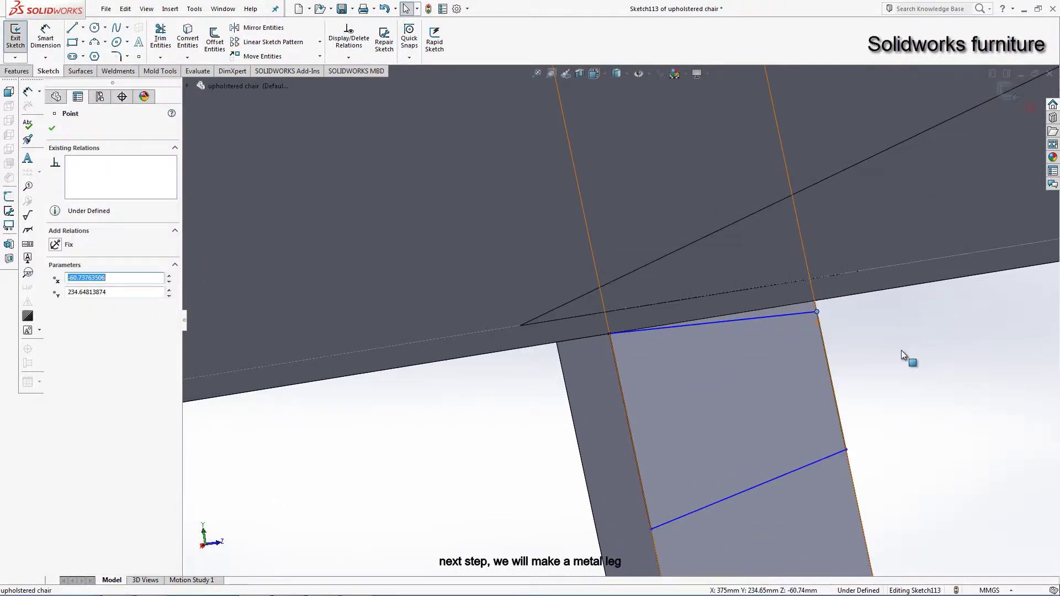
ctrl+click(793, 281)
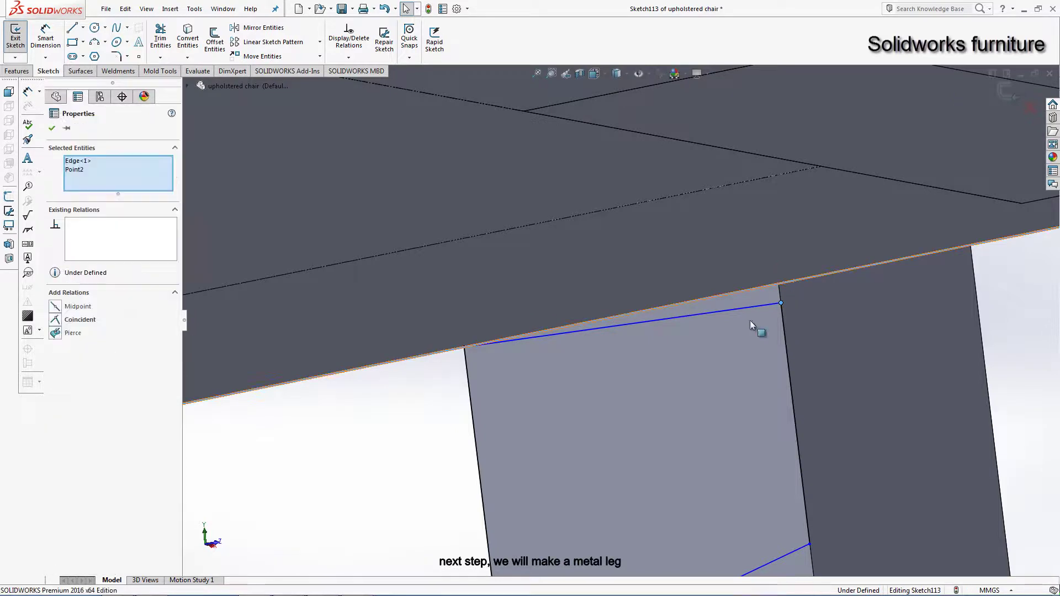
click(57, 320)
Step: Make the lower sketch line parallel to the top line
middle_drag(343, 360, 574, 430)
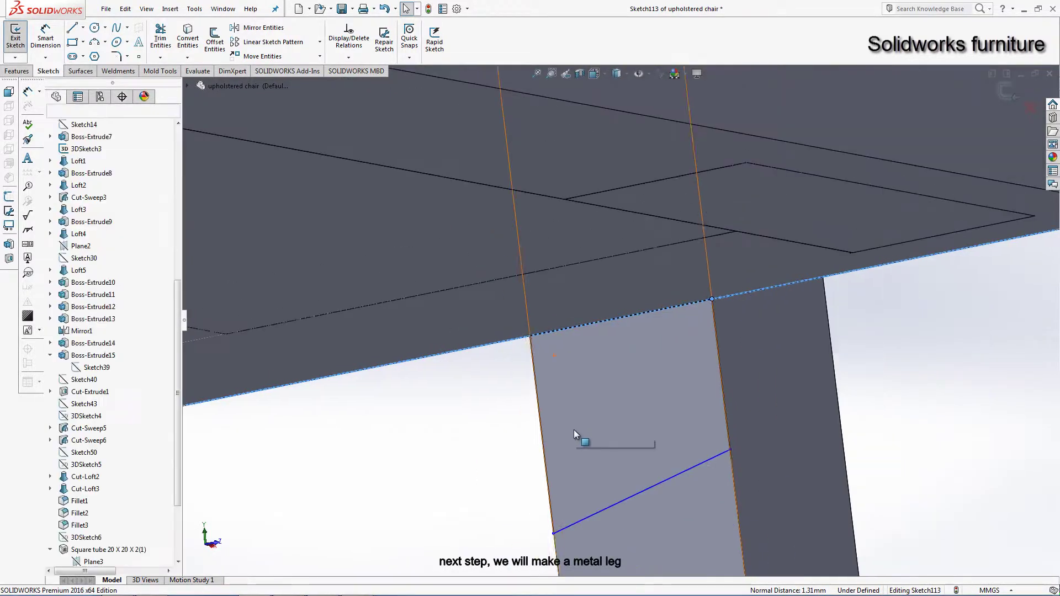
click(607, 506)
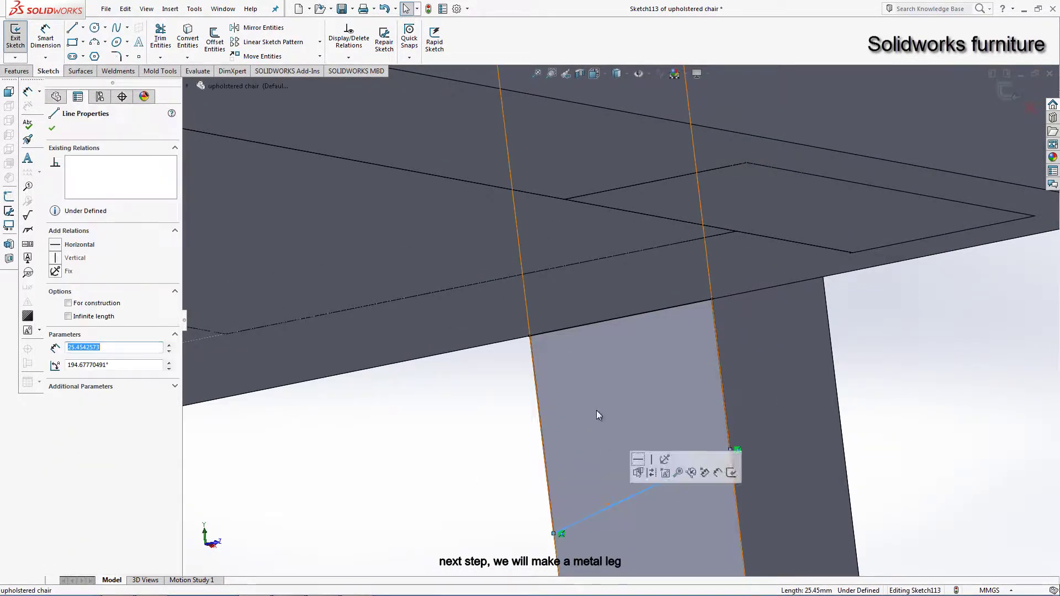
ctrl+click(586, 325)
click(62, 360)
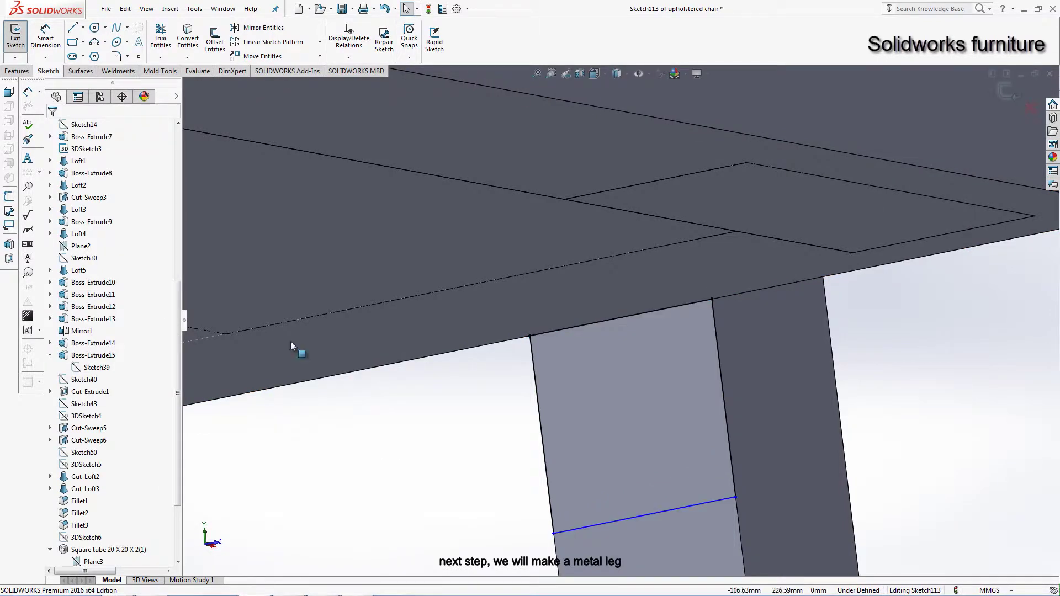
Step: Dimension the leg's left edge to 25 mm, fully defining Sketch113
click(548, 473)
click(478, 463)
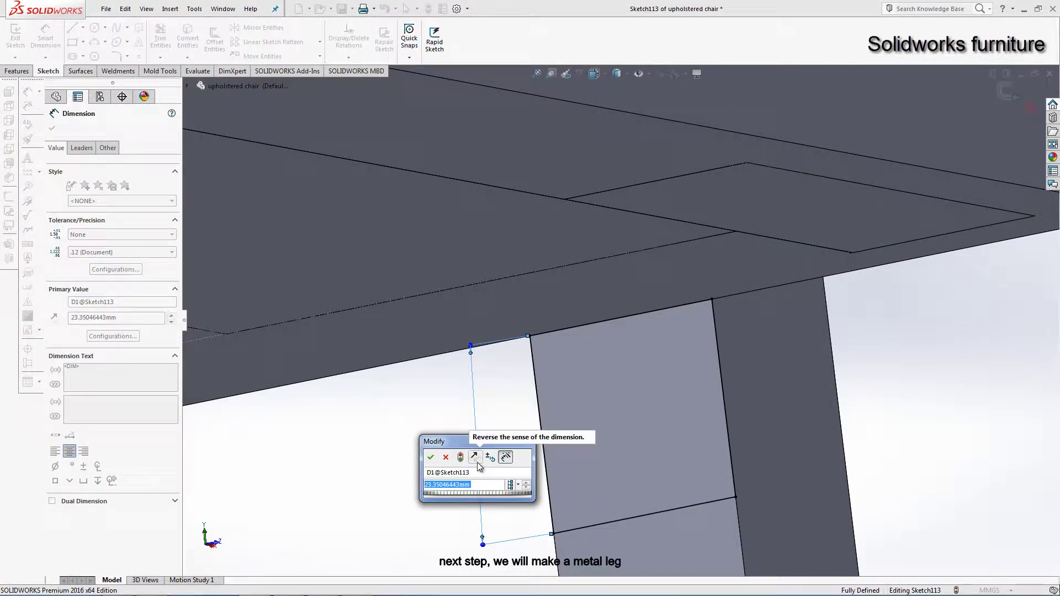
text(25)
key(Return)
scroll(615, 458, up, 5)
right_click(916, 349)
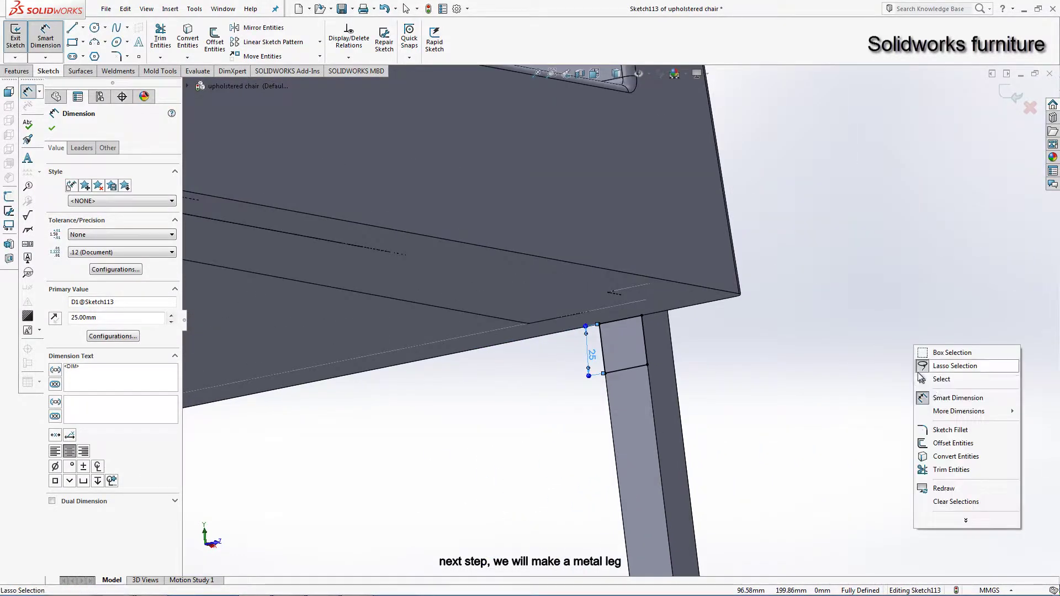
click(942, 379)
scroll(532, 401, up, 5)
middle_drag(532, 402, 271, 119)
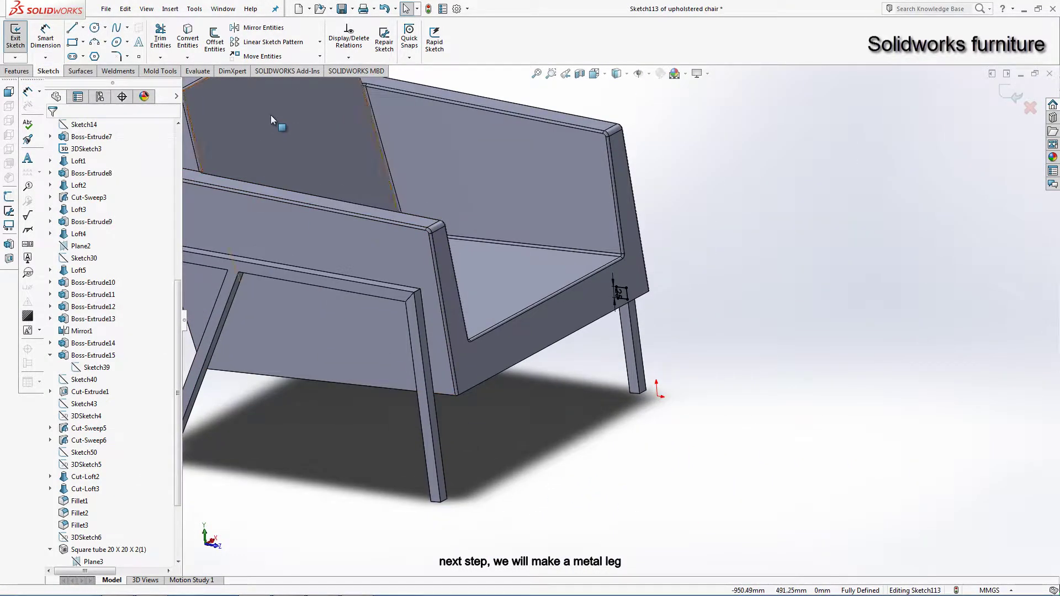
Step: Extrude Sketch113 Up To Next, scoped to the front and rear leg bodies, creating Boss-Extrude16
click(17, 70)
click(20, 40)
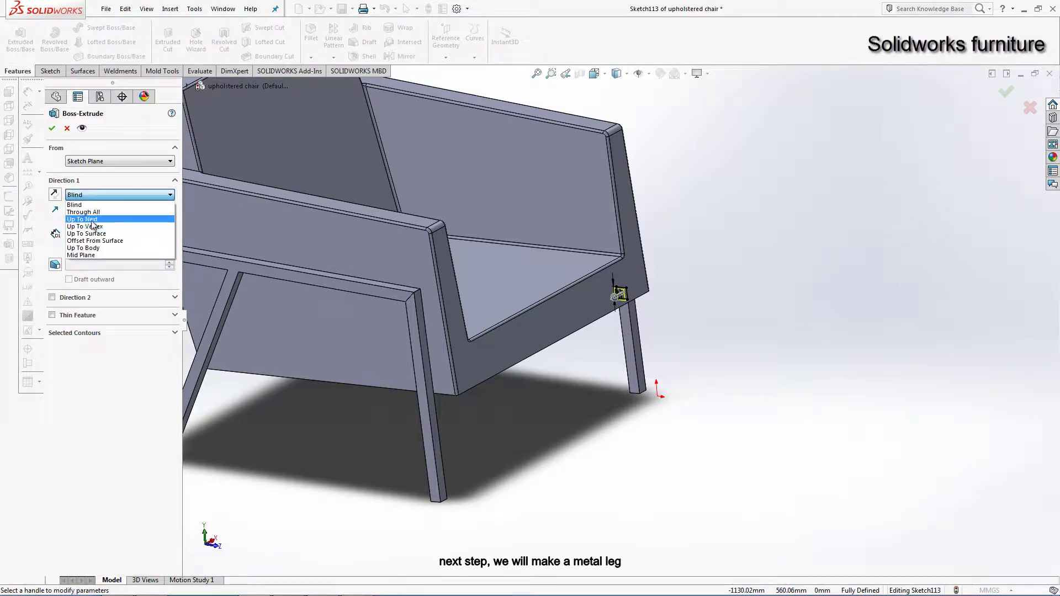
click(89, 218)
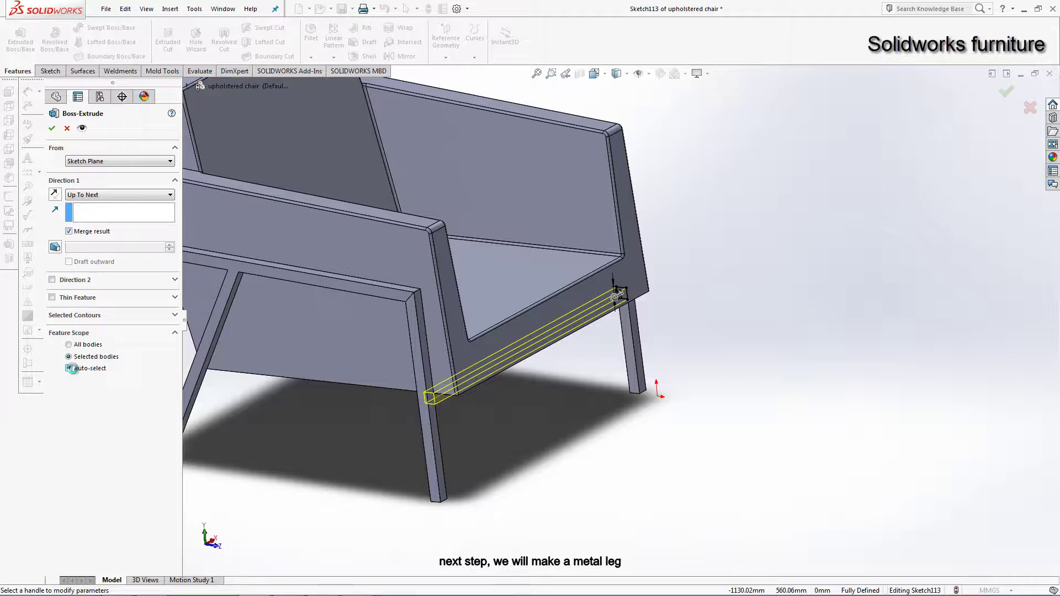
click(440, 441)
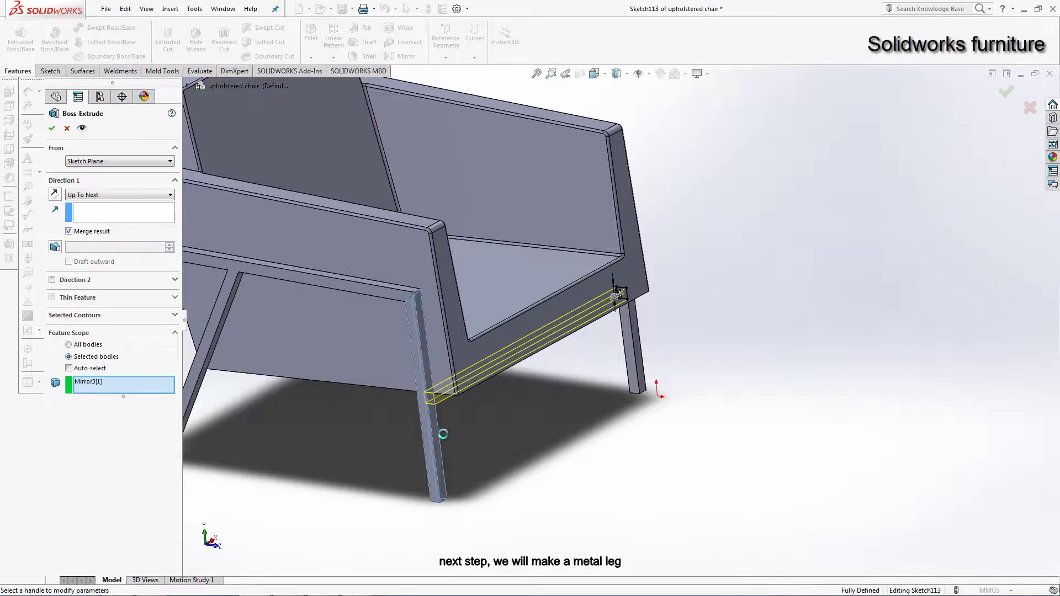
click(622, 347)
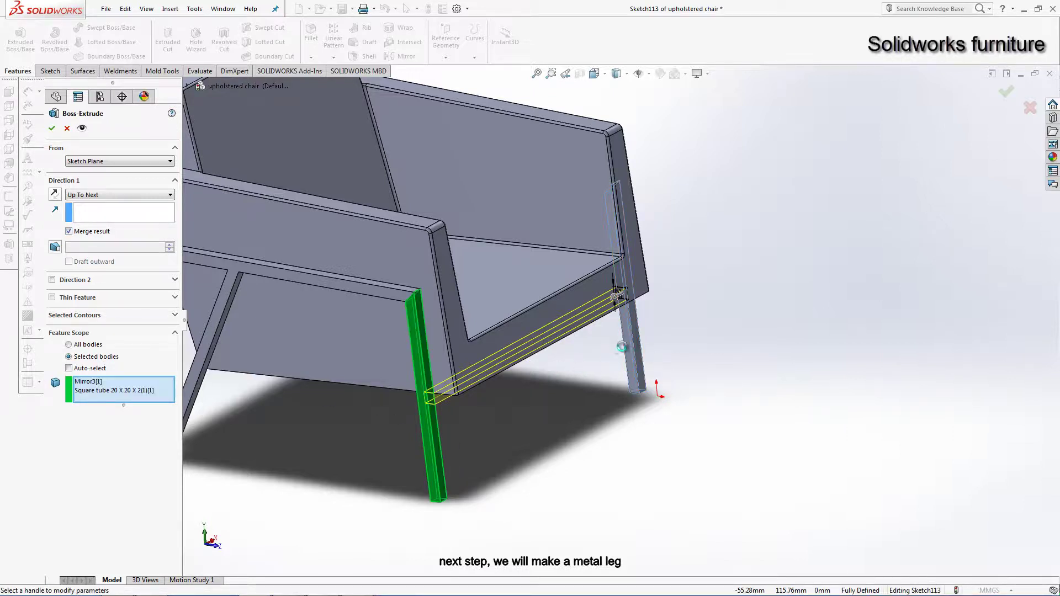
click(52, 128)
scroll(605, 370, up, 5)
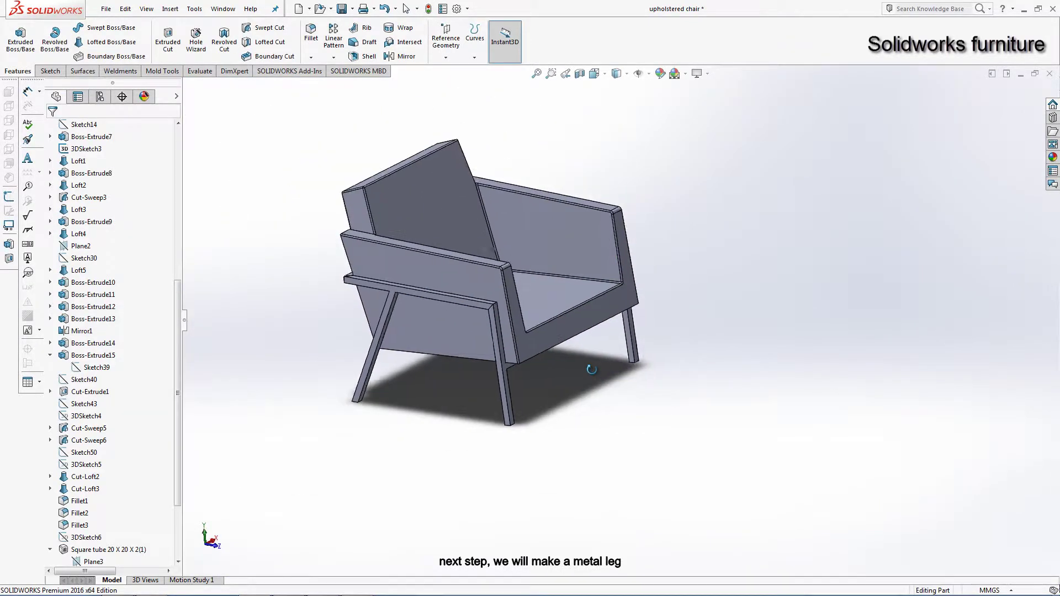
middle_drag(592, 369, 608, 352)
scroll(591, 369, down, 4)
Step: Expand Sweep1 and open its 3DSketch7 path sketch for editing
click(607, 352)
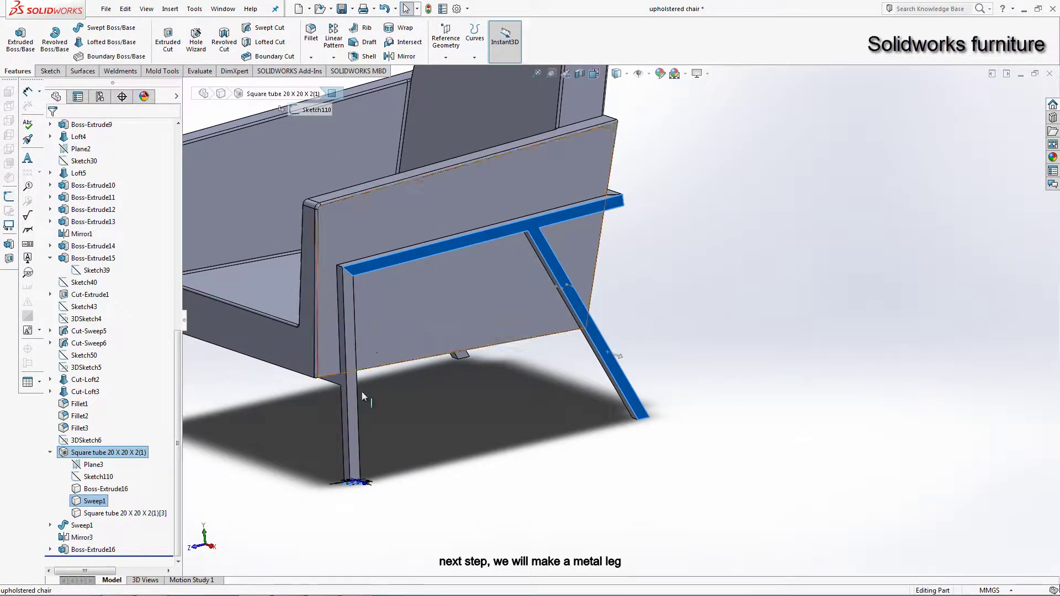
click(77, 527)
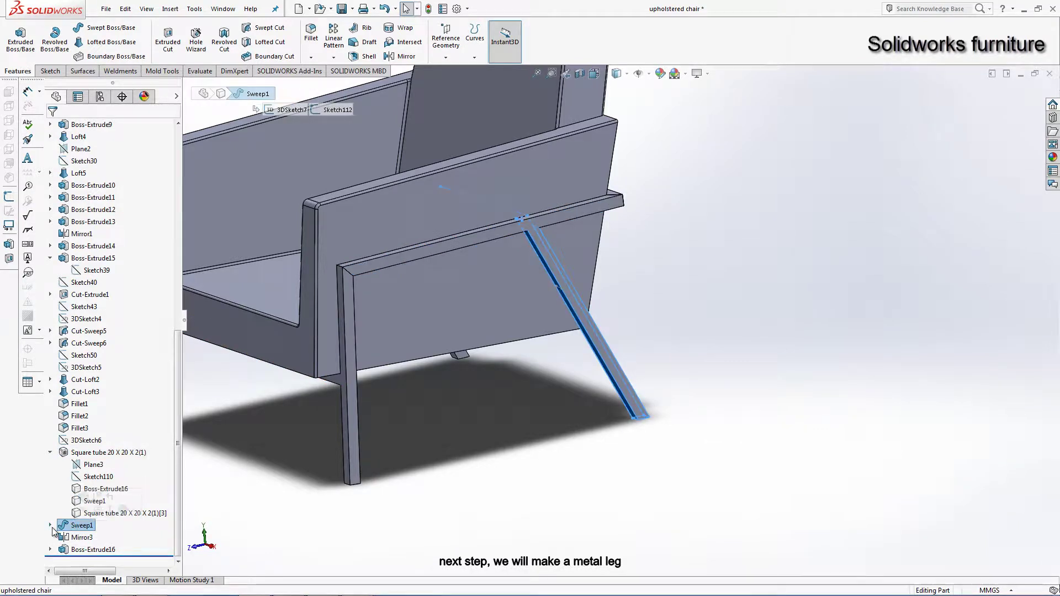
click(50, 526)
click(91, 537)
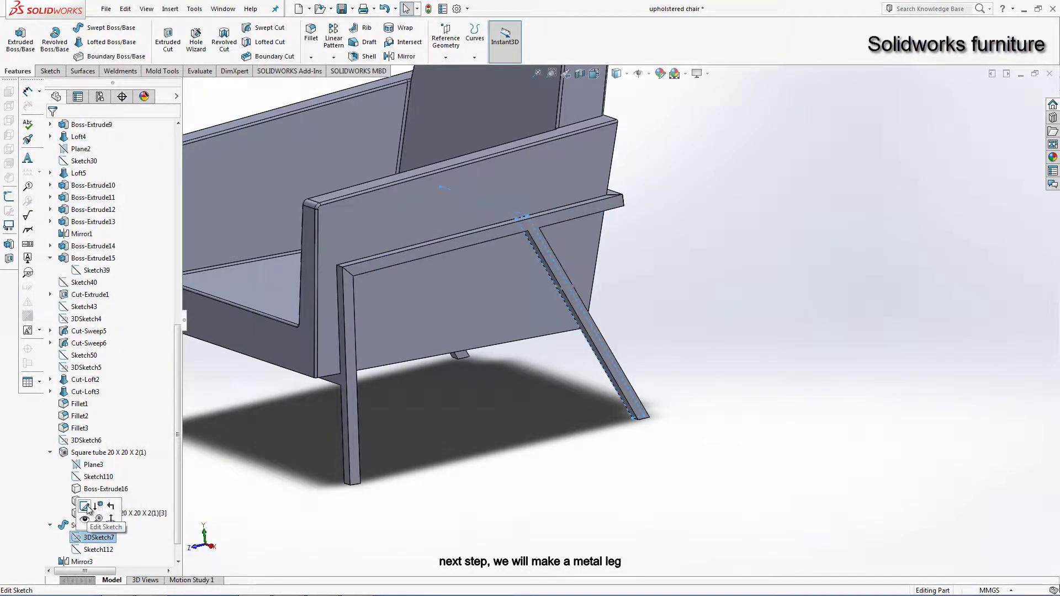
click(89, 507)
scroll(680, 430, down, 3)
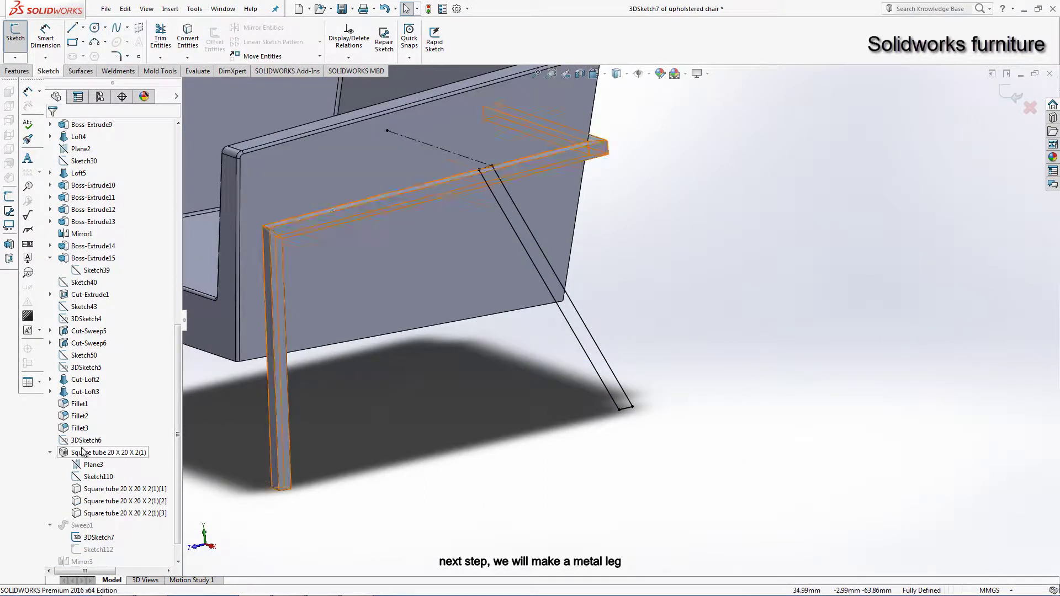
scroll(619, 414, down, 5)
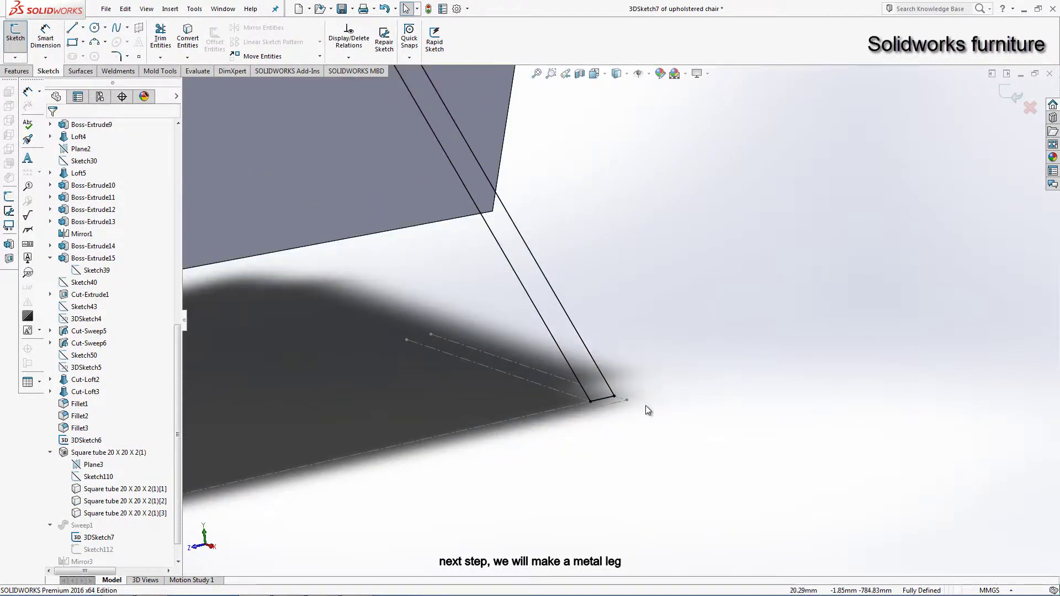
scroll(629, 386, down, 1)
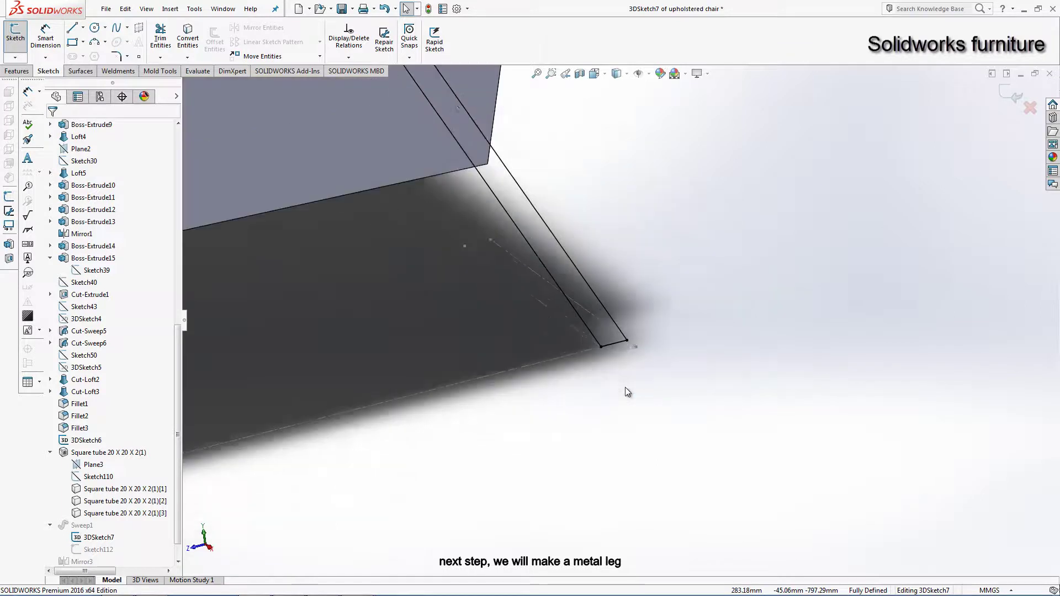
scroll(625, 387, up, 5)
scroll(624, 342, down, 4)
scroll(622, 326, down, 2)
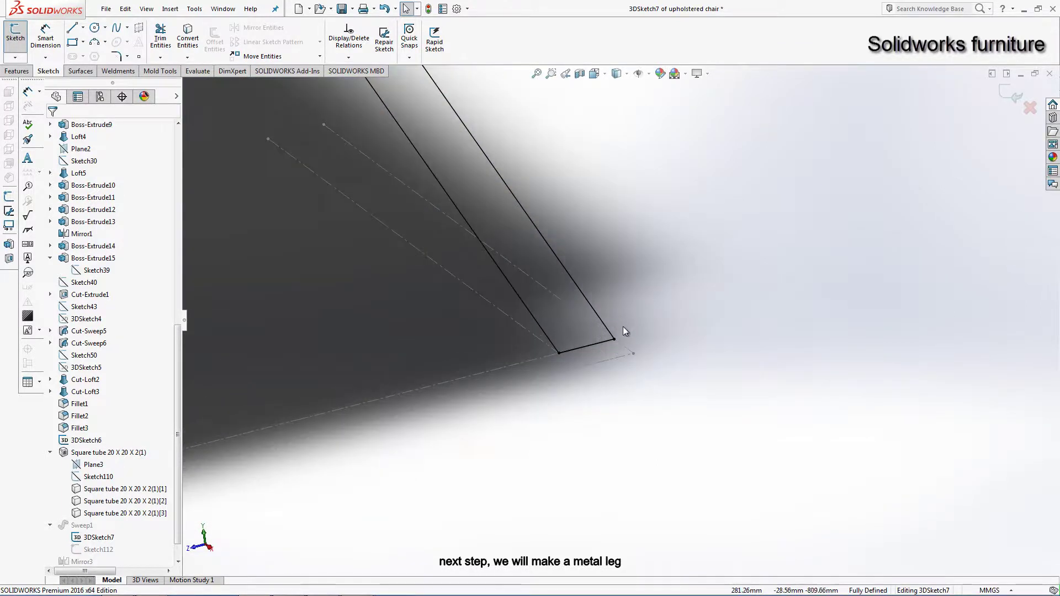
Step: Inspect the lines and endpoint at the leg's foot, then ready the Line tool
click(611, 335)
click(615, 338)
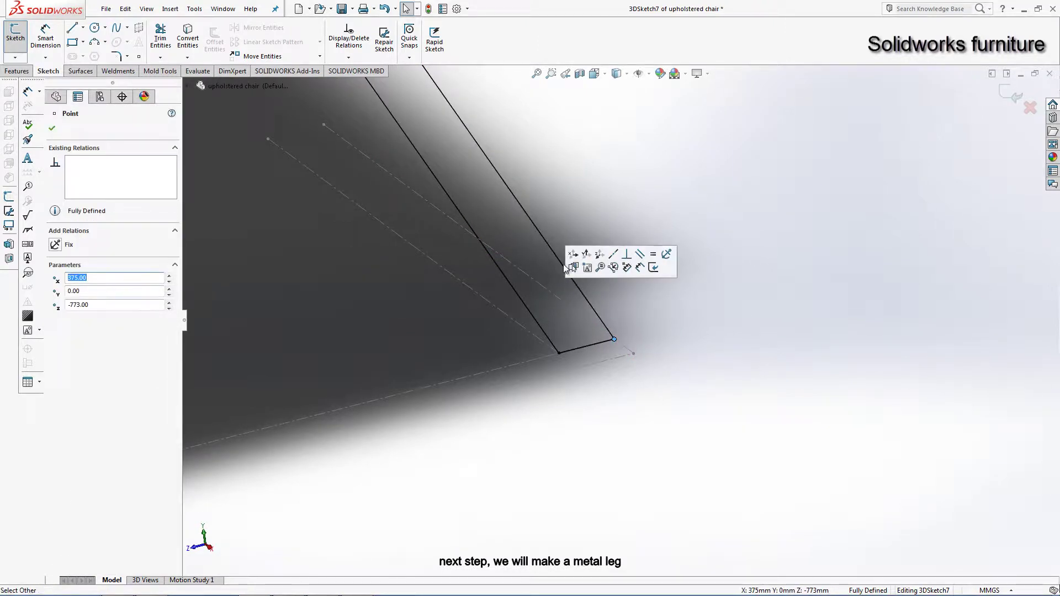
click(565, 269)
scroll(575, 296, up, 3)
scroll(596, 285, up, 2)
scroll(624, 348, down, 5)
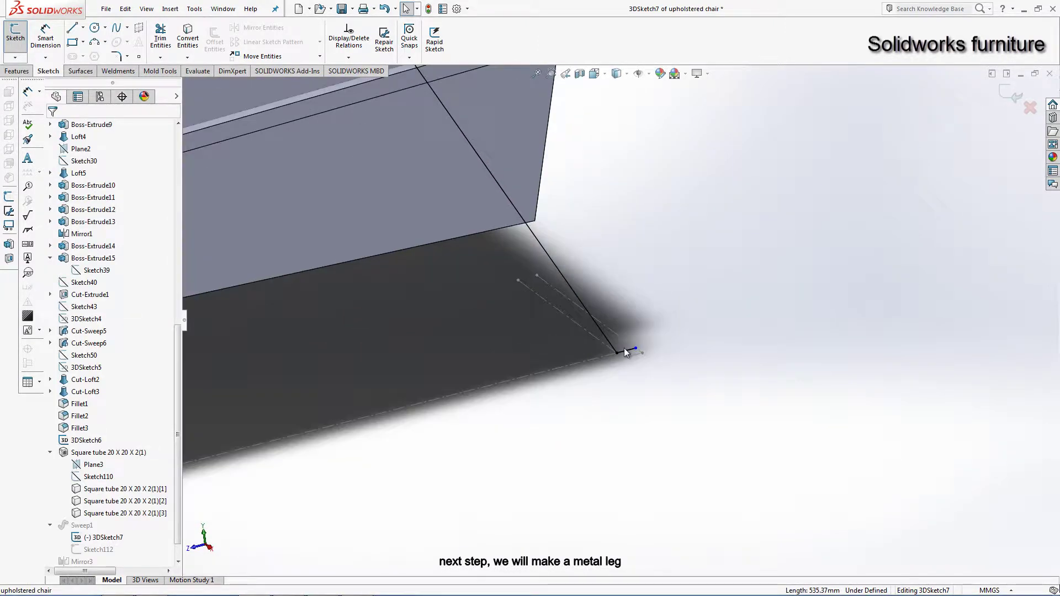
click(625, 350)
key(Escape)
scroll(618, 342, up, 3)
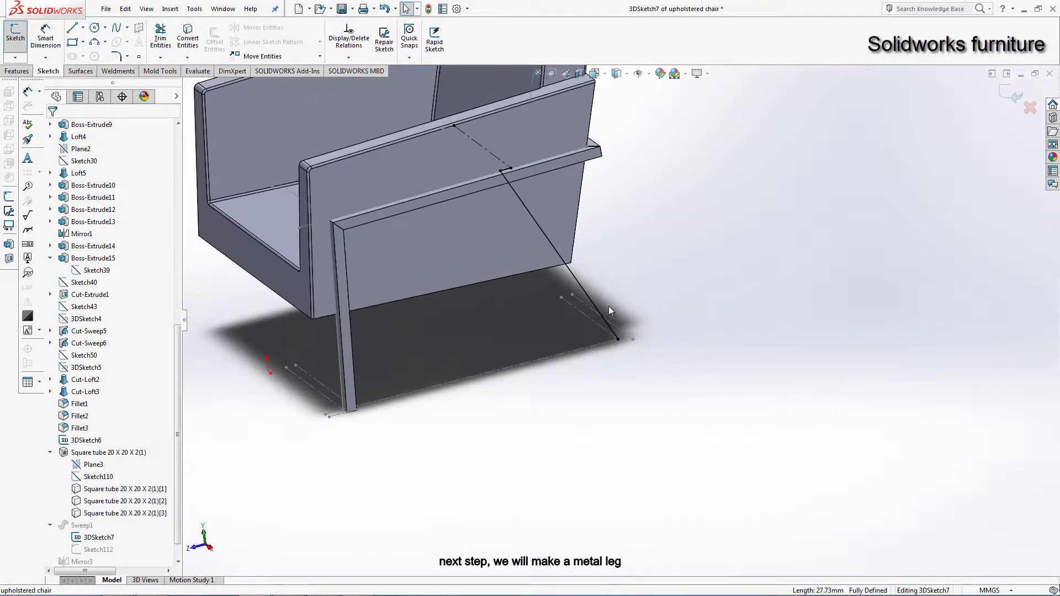
scroll(531, 178, down, 4)
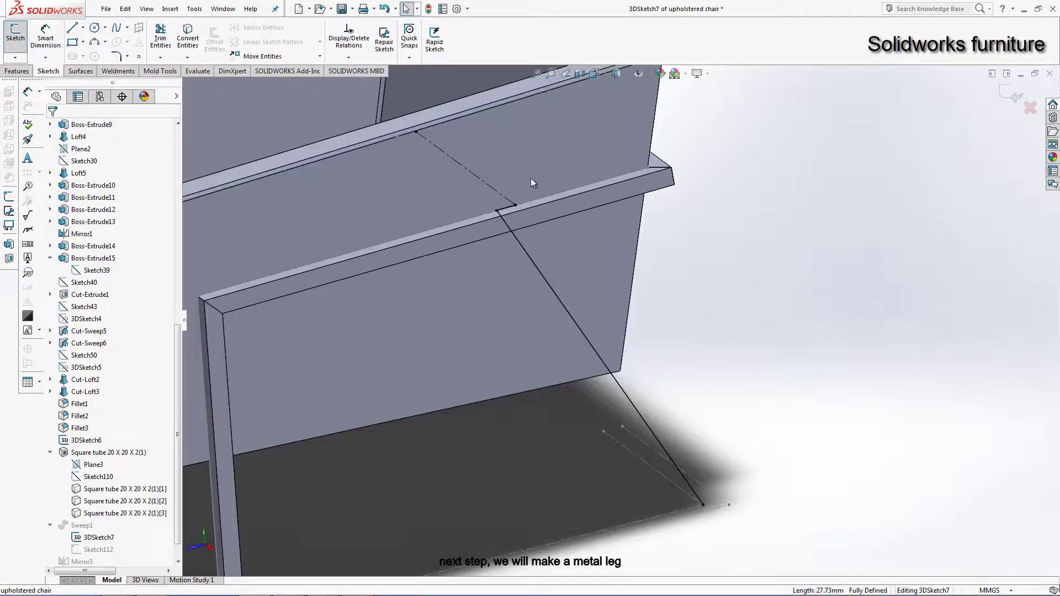
click(73, 28)
Step: Draw a leg line from the upper end and make it pass through the box corner
click(515, 206)
scroll(653, 454, down, 2)
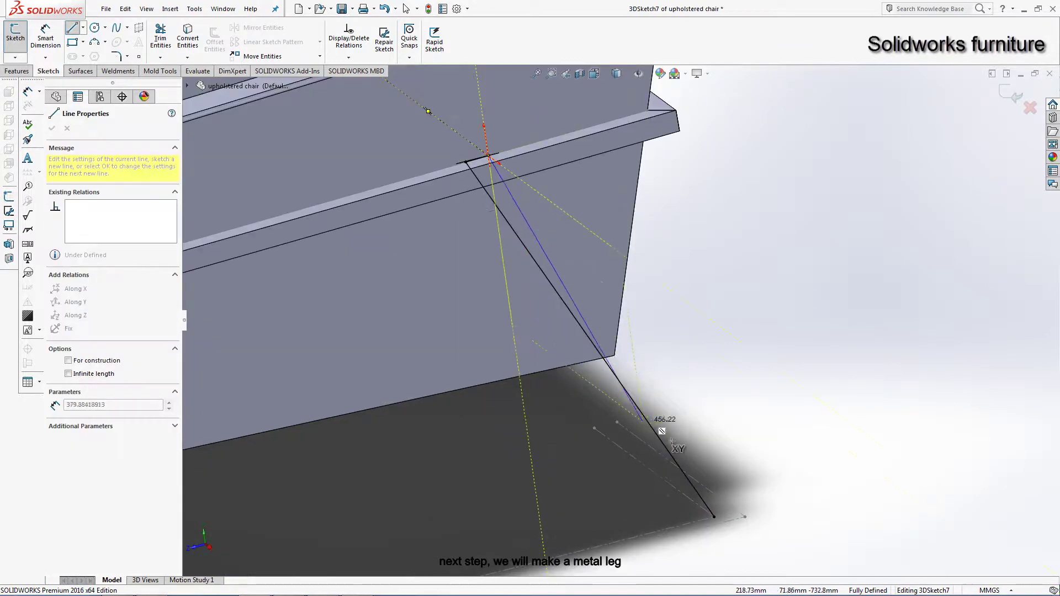
click(701, 455)
key(Escape)
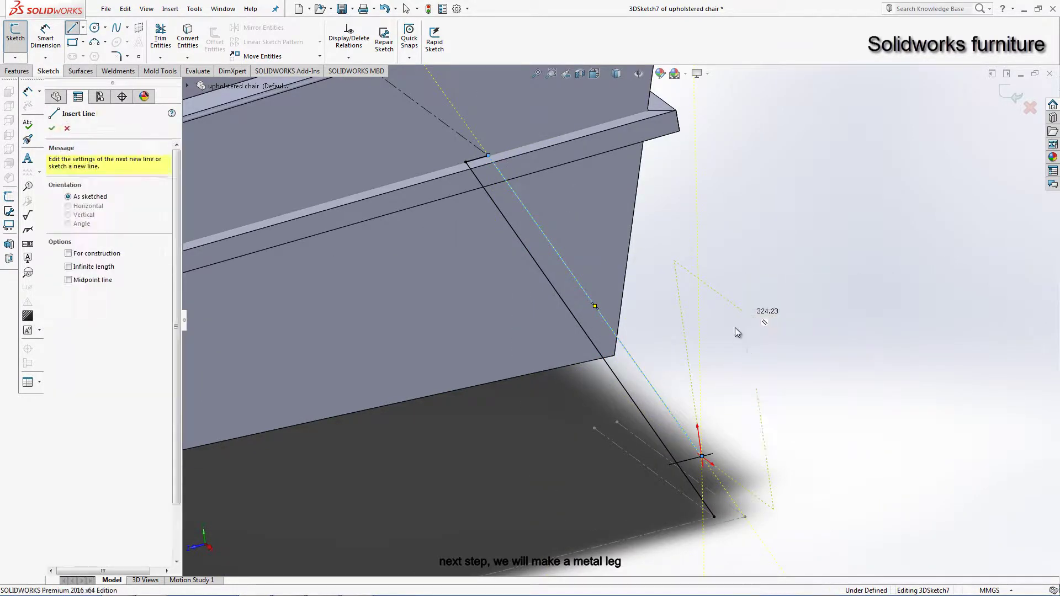
scroll(618, 359, down, 2)
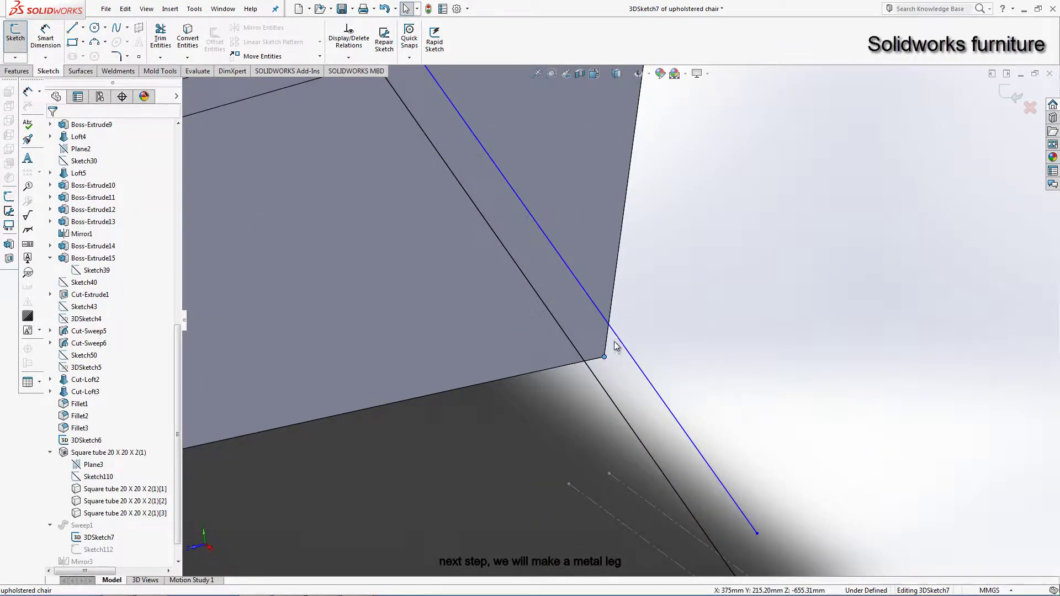
ctrl+click(615, 343)
click(56, 319)
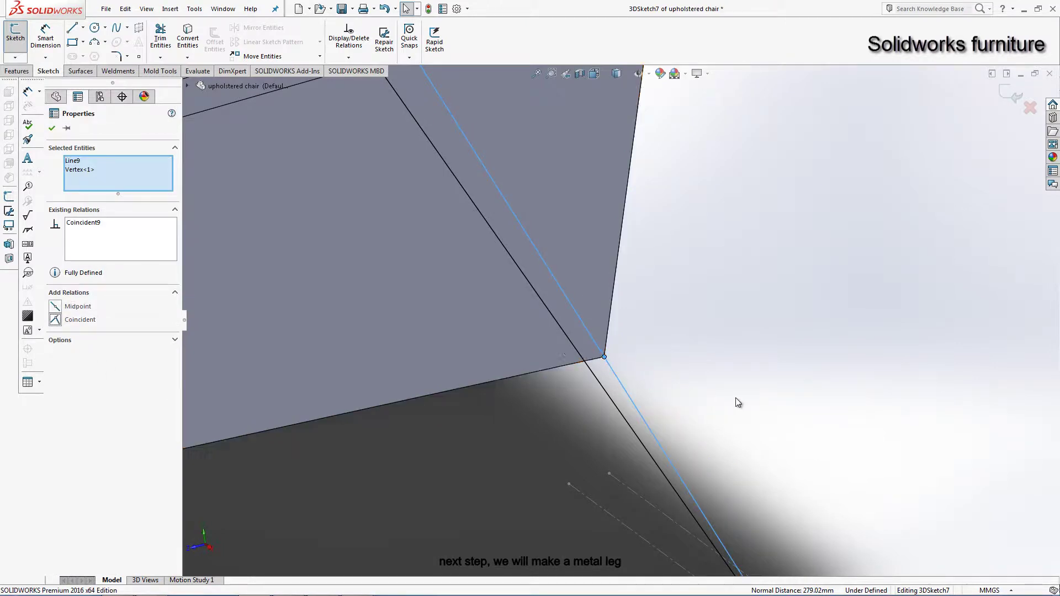
Step: Check the leg line's length and bottom endpoint from a reoriented view
scroll(738, 401, up, 3)
click(744, 410)
click(611, 364)
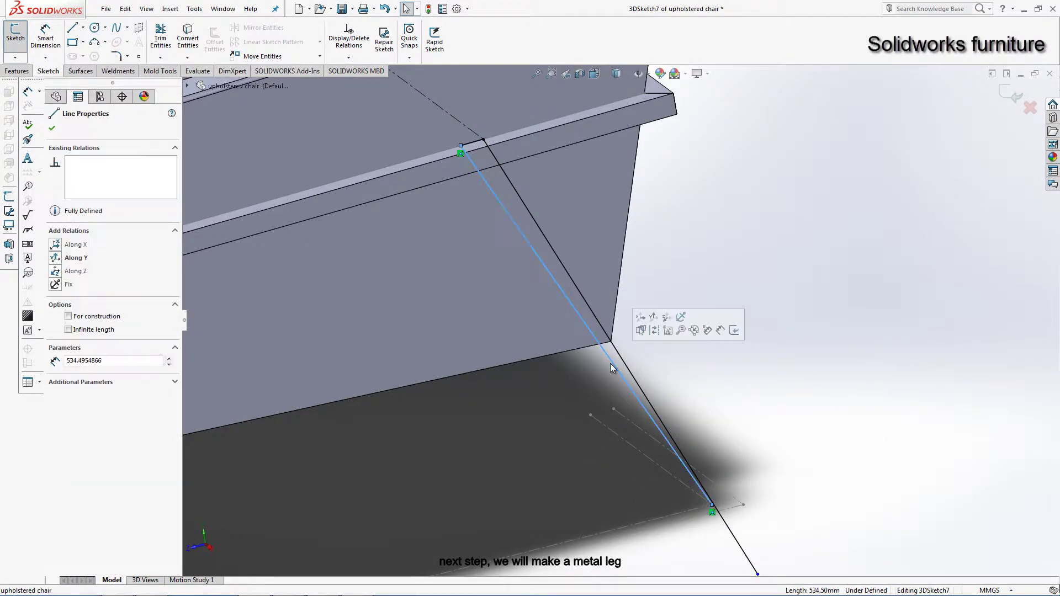
key(Escape)
key(f)
scroll(675, 440, down, 5)
mouse_move(675, 440)
middle_down()
mouse_move(656, 489)
mouse_move(651, 343)
mouse_move(638, 319)
middle_up()
scroll(684, 399, down, 5)
click(679, 398)
scroll(619, 321, down, 2)
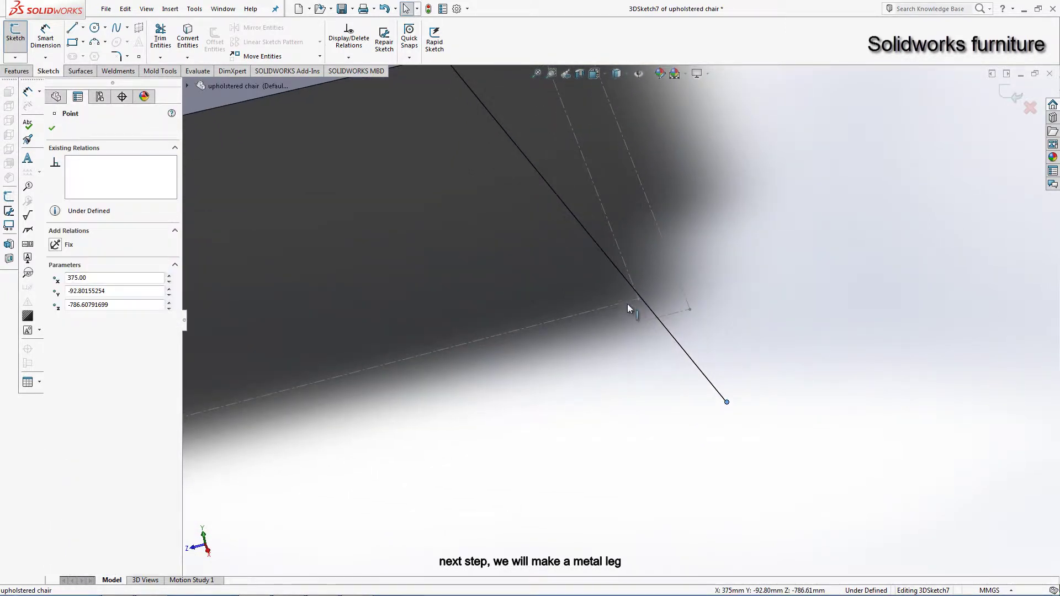
key(Escape)
Step: Draw a construction centerline from the leg line out to the side
click(83, 27)
click(102, 52)
scroll(621, 298, down, 3)
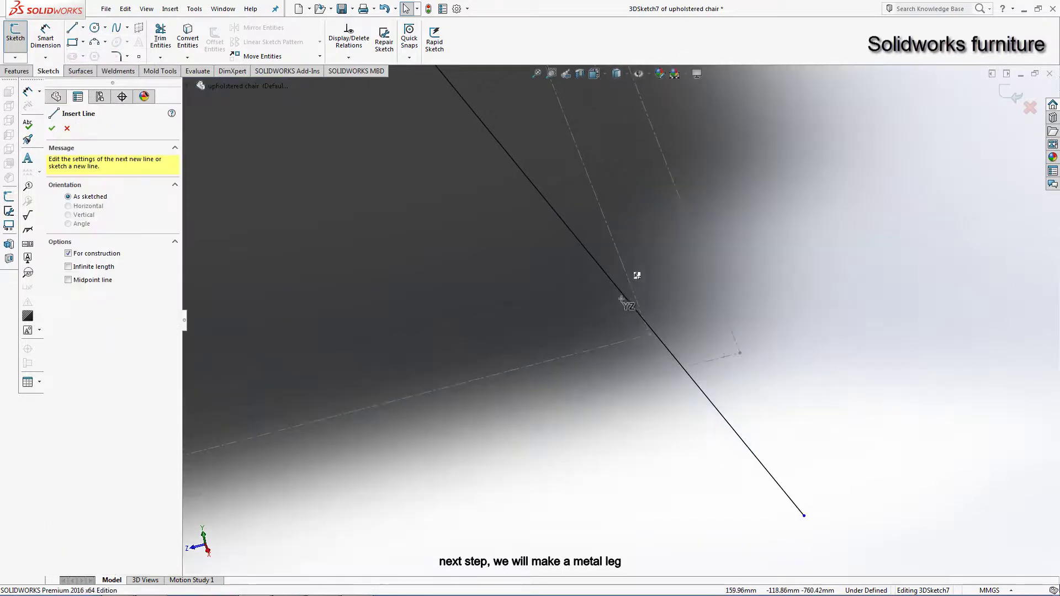
click(650, 334)
click(840, 285)
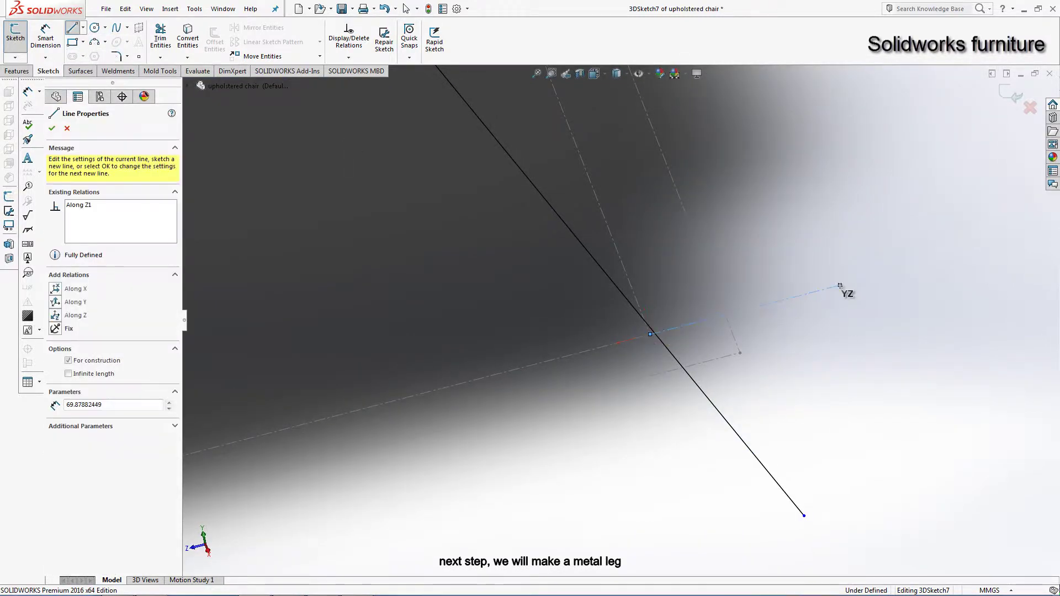
right_click(831, 296)
click(848, 346)
click(804, 301)
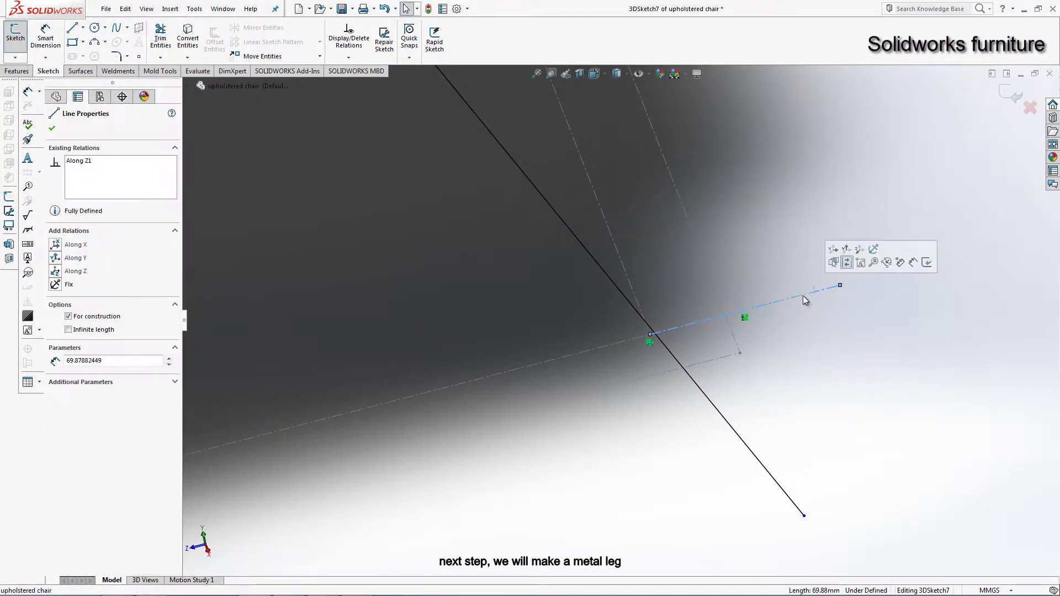
key(Escape)
Step: Make the centerline collinear with the earlier sketch line
click(745, 319)
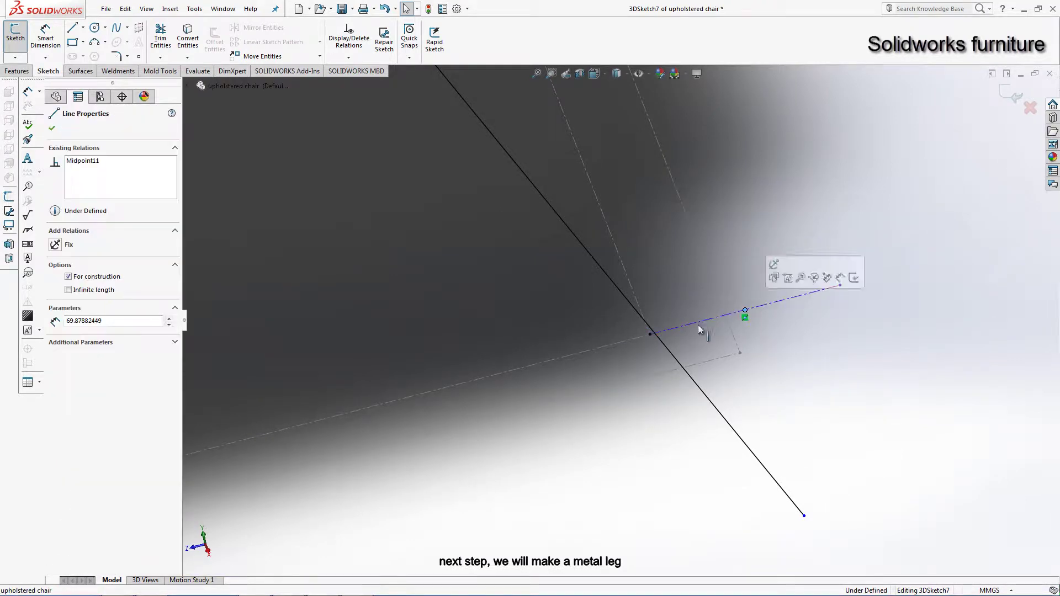
key(Escape)
ctrl+click(627, 341)
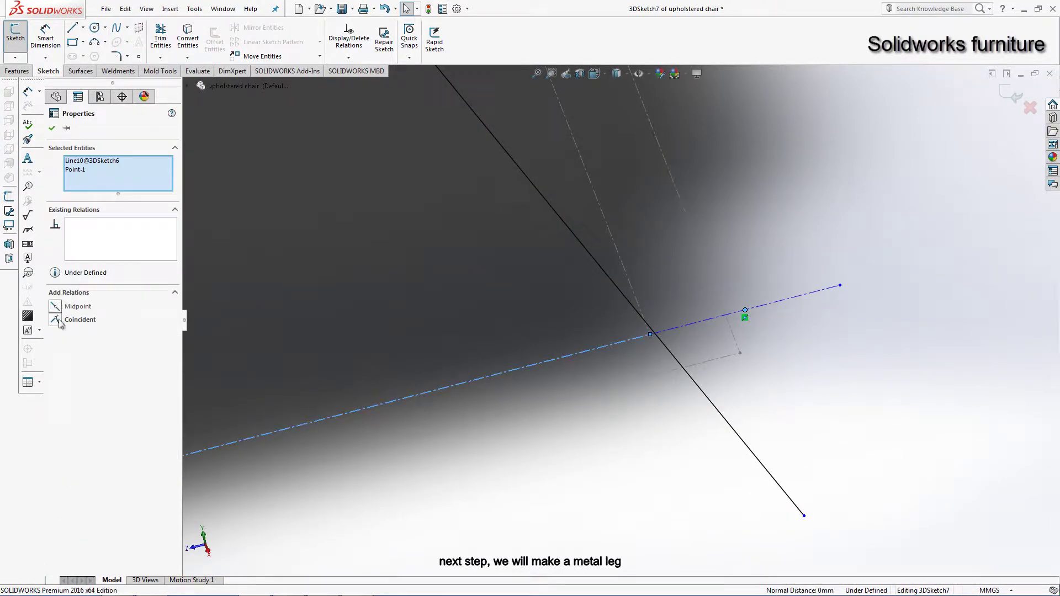
key(Escape)
click(656, 331)
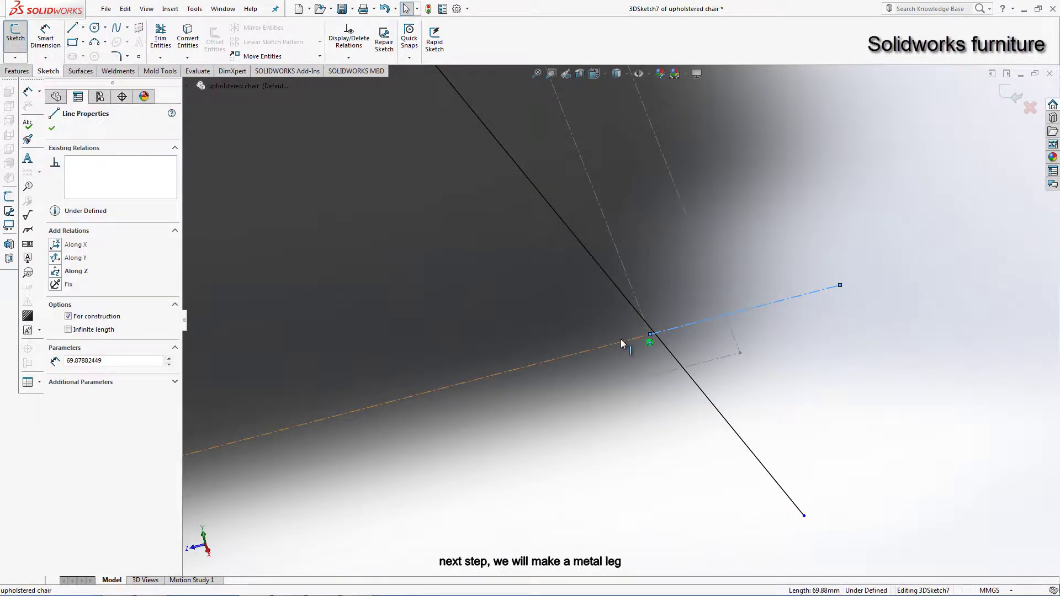
click(67, 307)
click(798, 352)
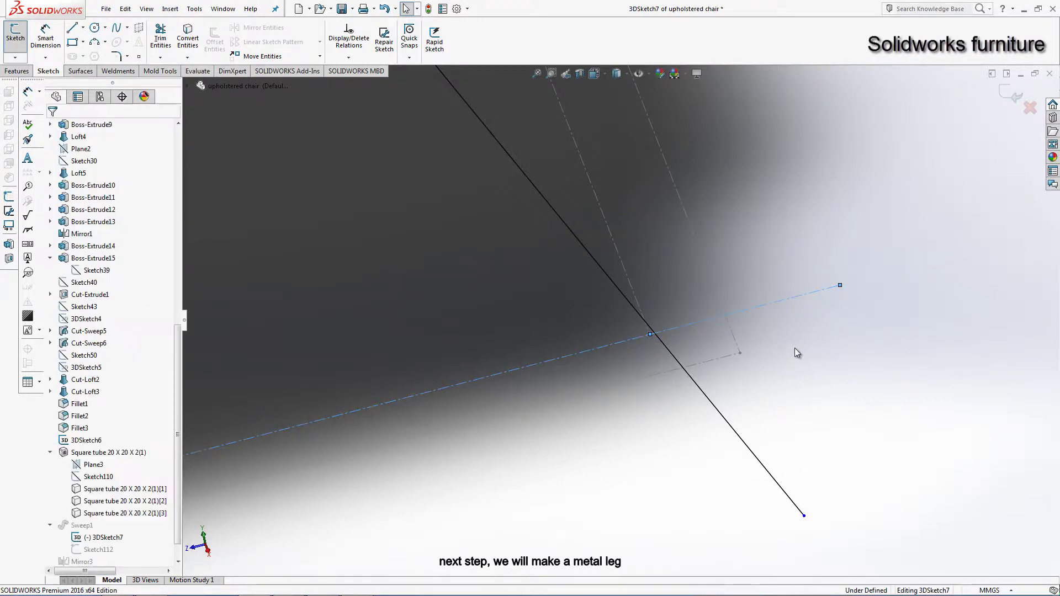
Step: Make the centerline's outer end coincident with another line and the leg's bottom end coincident with the centerline
click(839, 287)
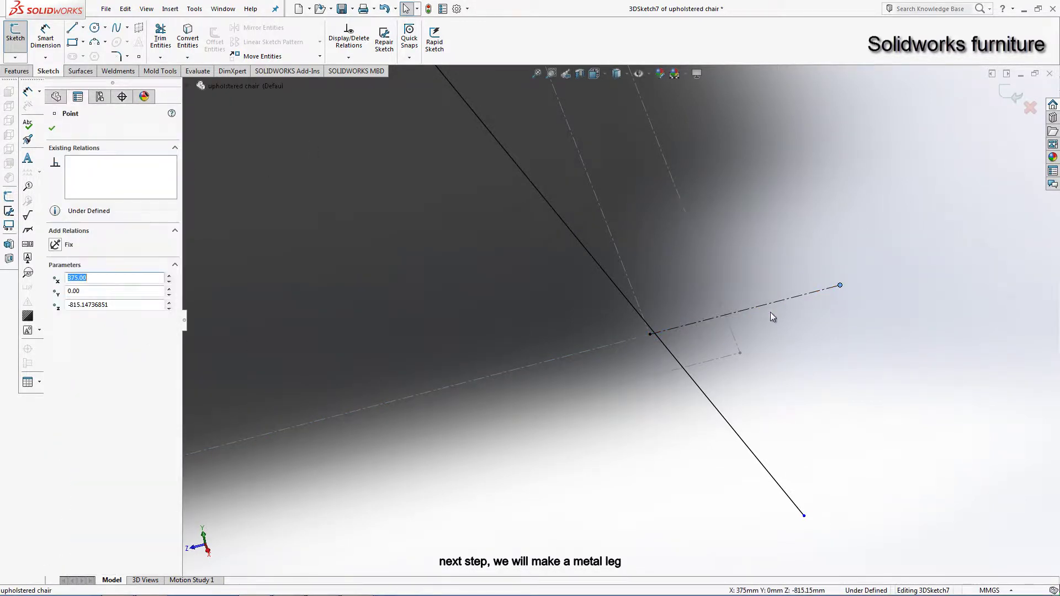
ctrl+click(732, 331)
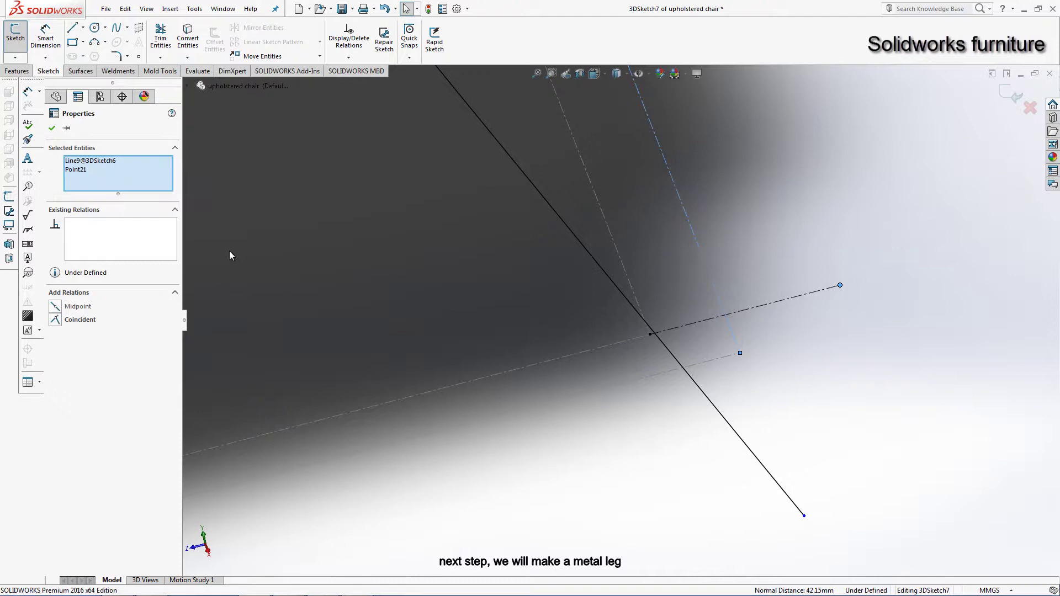
click(54, 320)
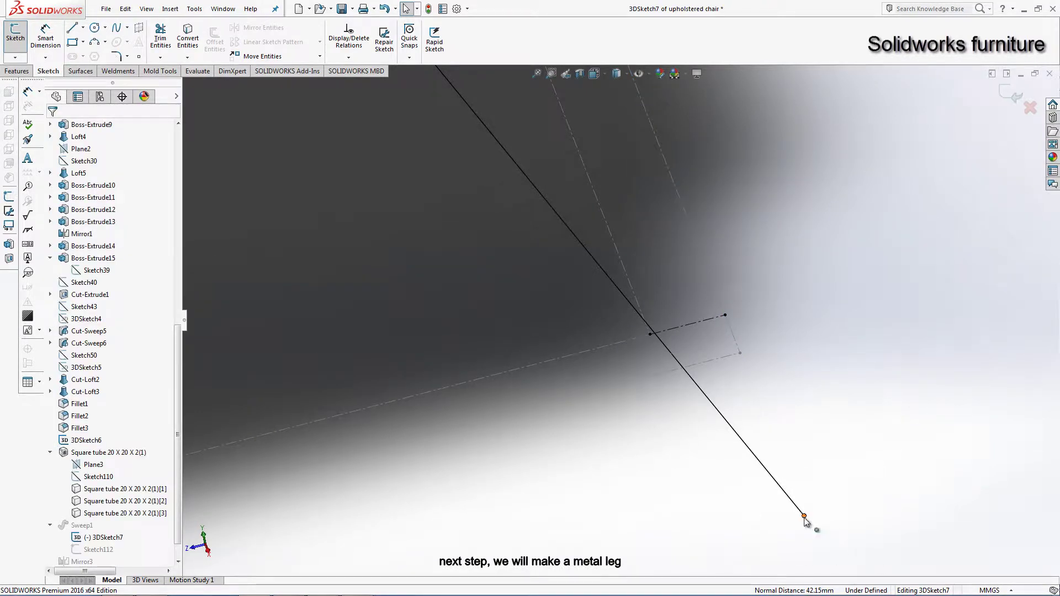
click(804, 517)
ctrl+click(663, 338)
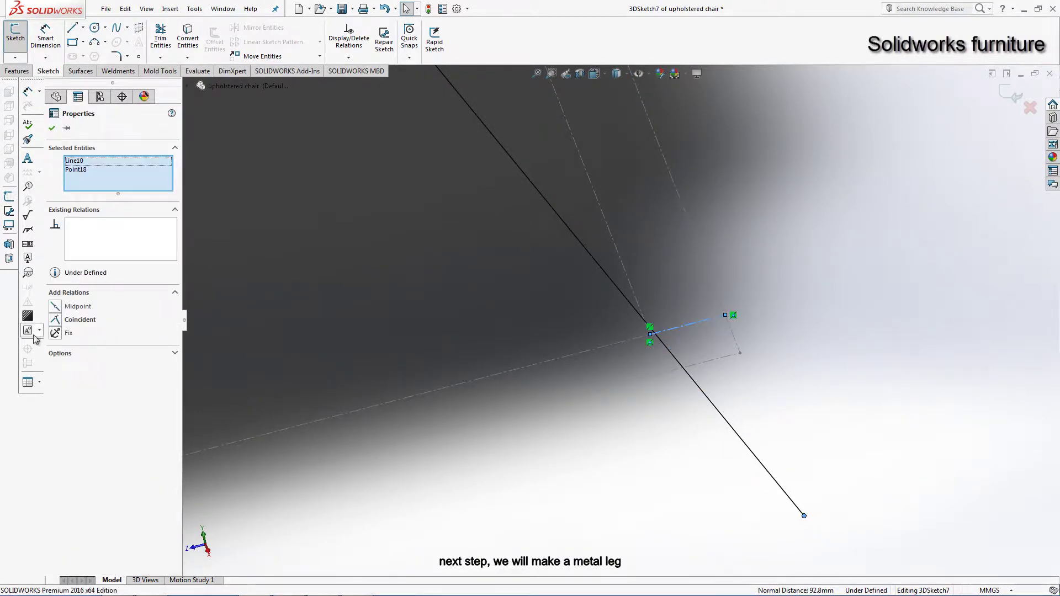
click(55, 319)
click(803, 393)
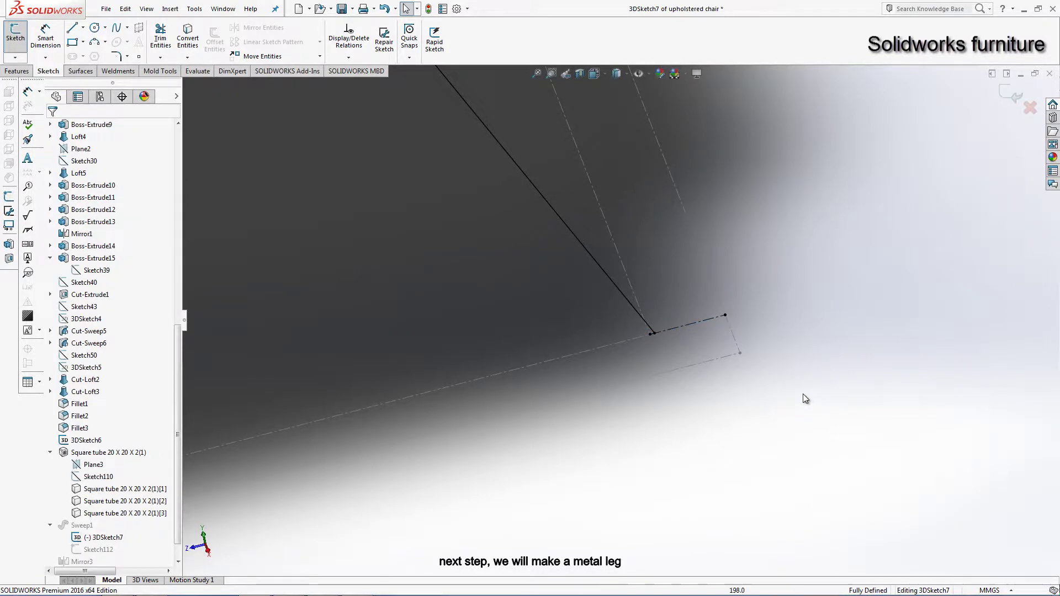
Step: Draw a second leg line from the top point to floor level, parallel to the first
scroll(803, 393, up, 3)
scroll(764, 346, up, 3)
scroll(584, 239, down, 2)
scroll(546, 231, down, 2)
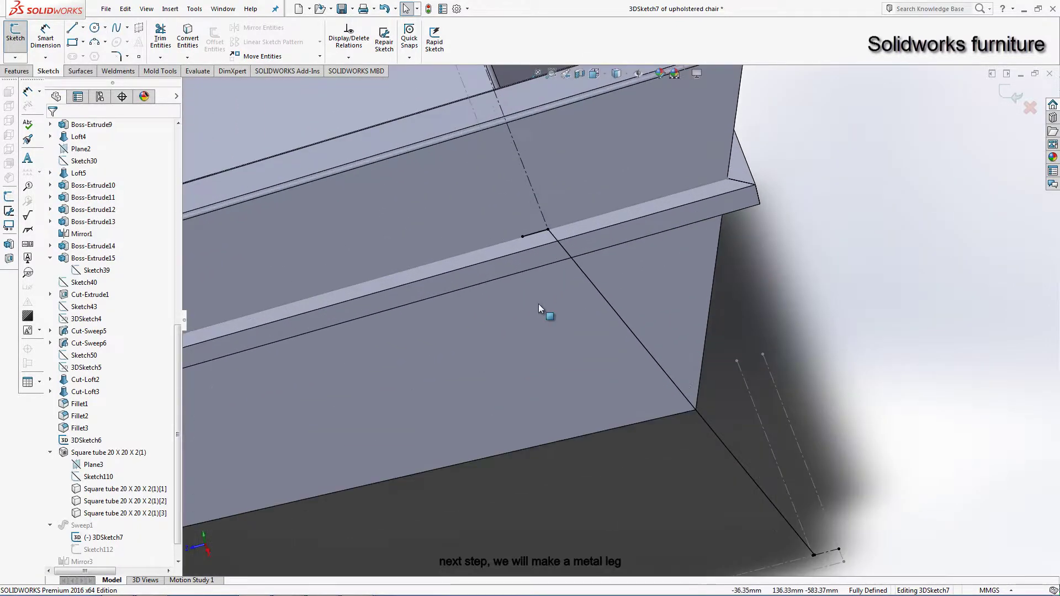
click(70, 27)
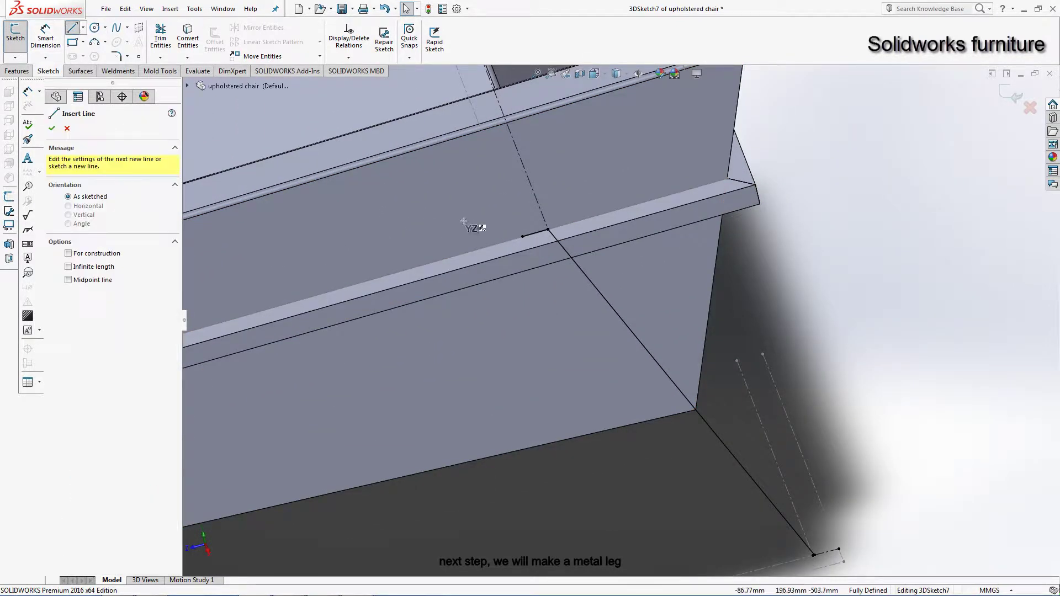
click(524, 238)
scroll(618, 320, up, 3)
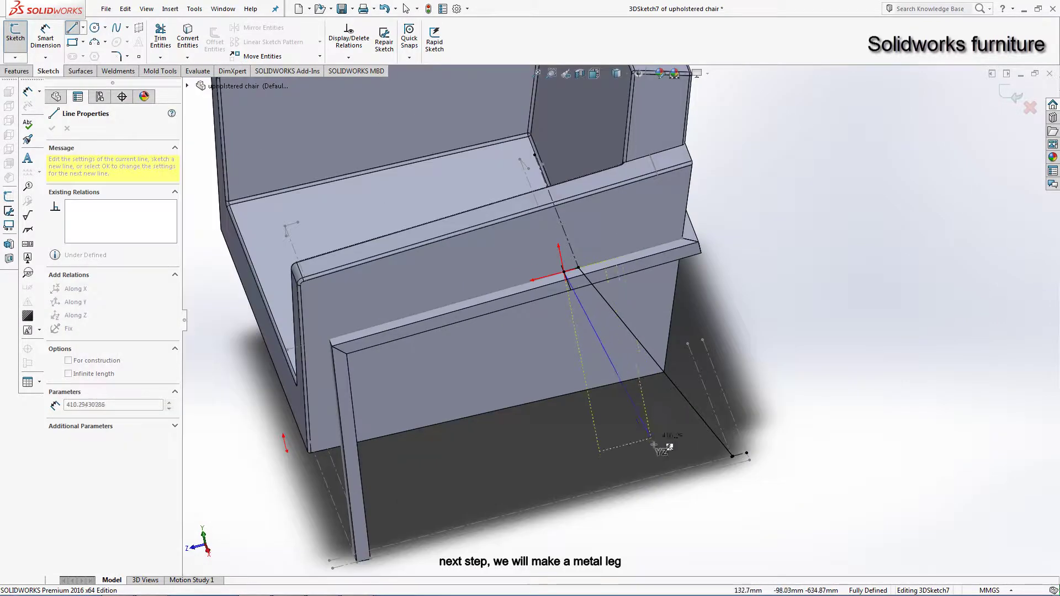
click(682, 468)
right_click(808, 231)
click(817, 243)
scroll(704, 366, down, 3)
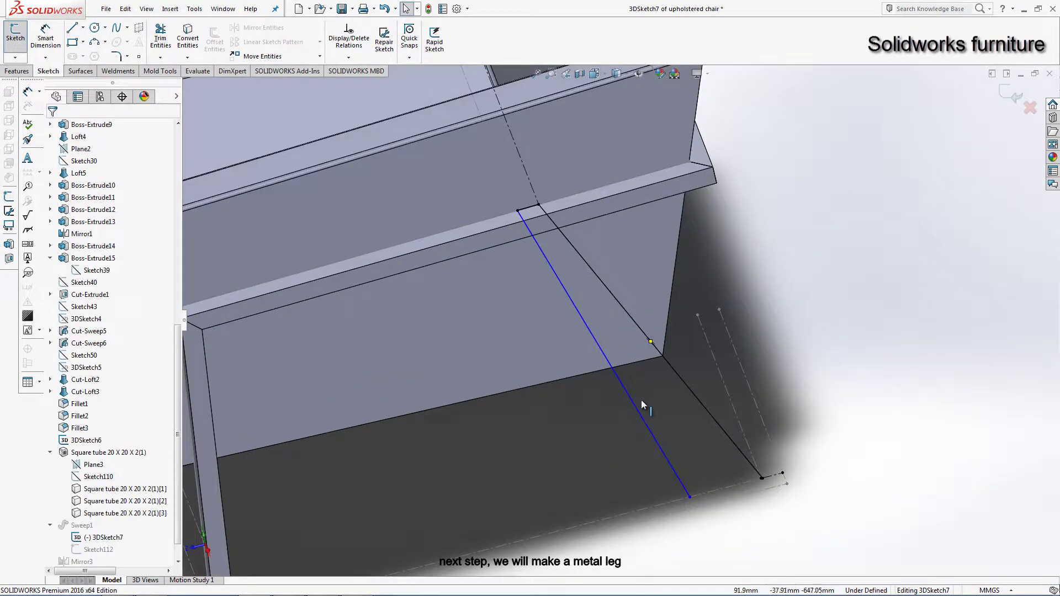
click(635, 406)
ctrl+click(681, 386)
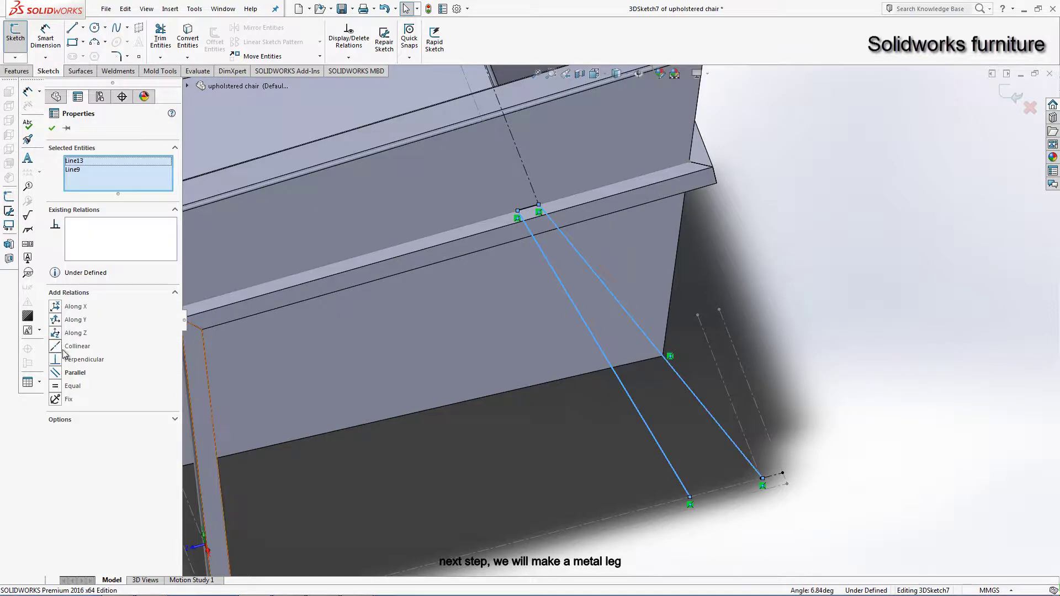
click(754, 327)
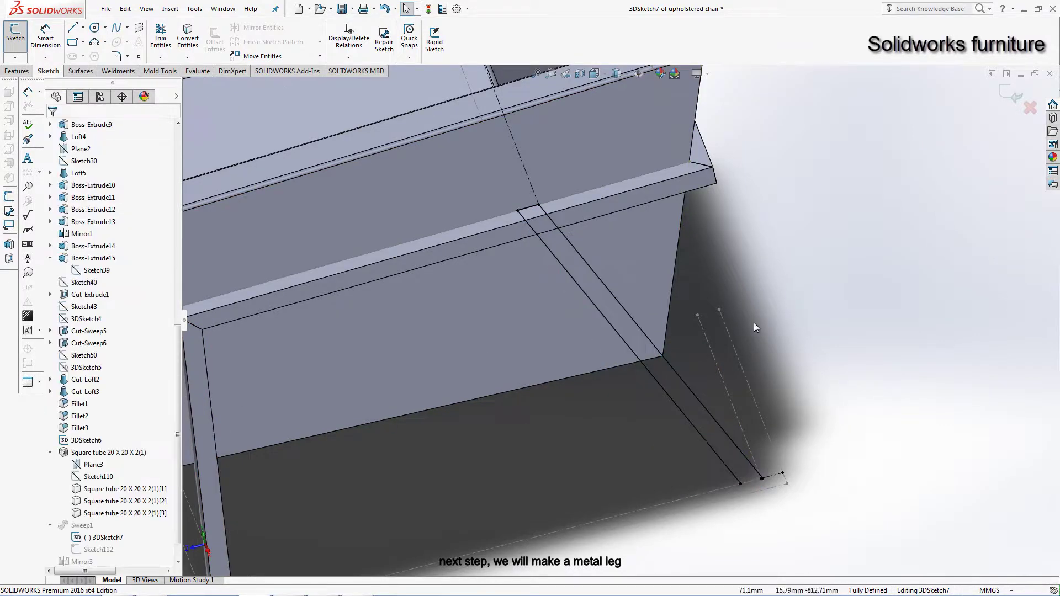
Step: Draw a short foot line connecting the bottoms of the two leg lines
click(72, 29)
scroll(724, 433, down, 3)
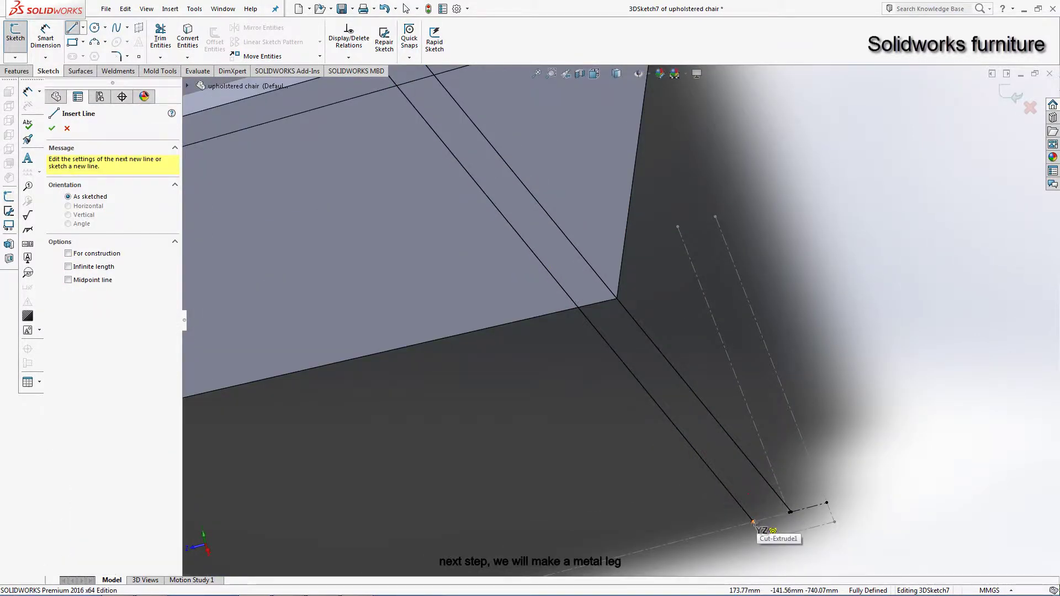
click(754, 522)
scroll(699, 381, up, 3)
scroll(679, 381, down, 3)
scroll(659, 381, down, 2)
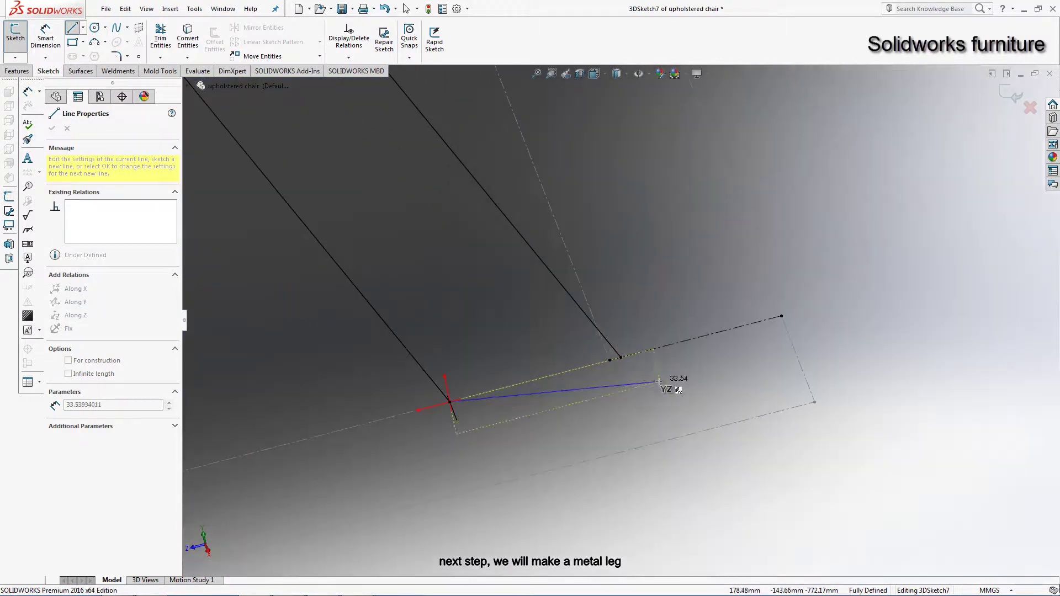
click(621, 357)
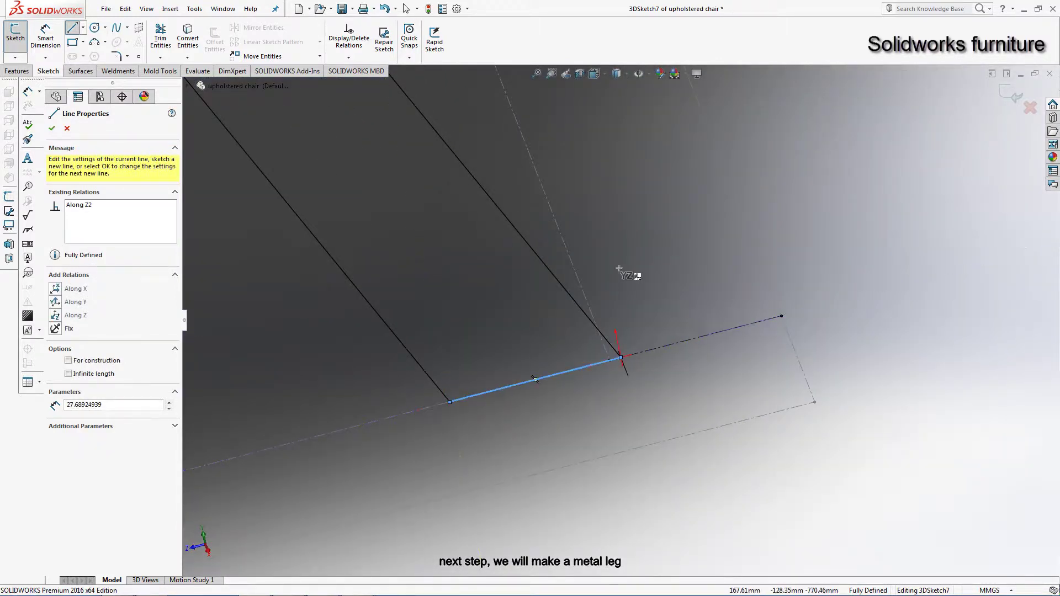
right_click(621, 231)
click(662, 276)
Step: Exit 3DSketch7 to rebuild Sweep1 and inspect the angled leg from below
click(1013, 93)
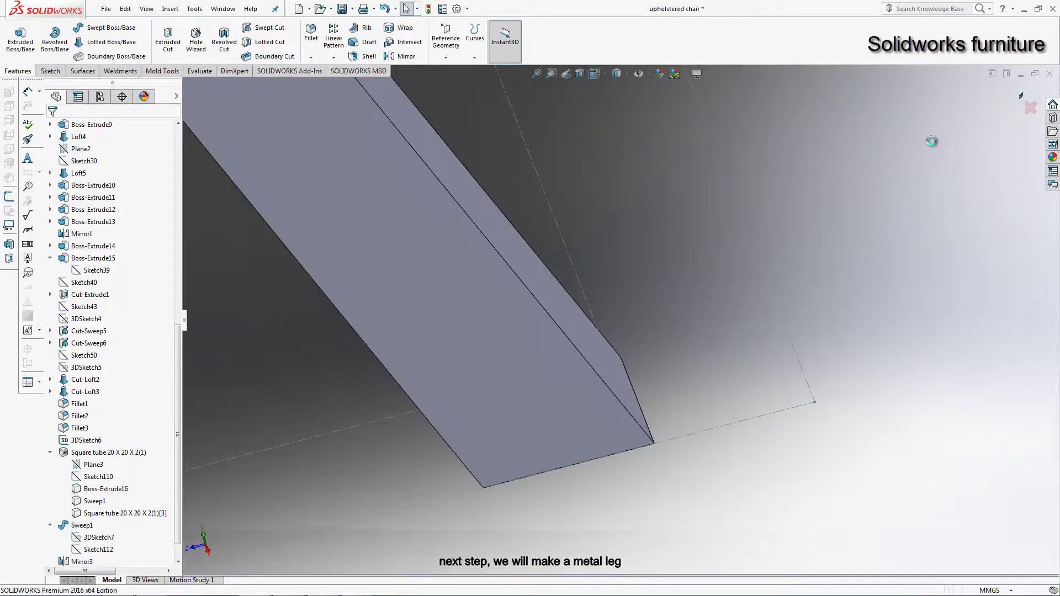
scroll(759, 267, up, 5)
middle_drag(658, 260, 627, 254)
scroll(627, 254, down, 5)
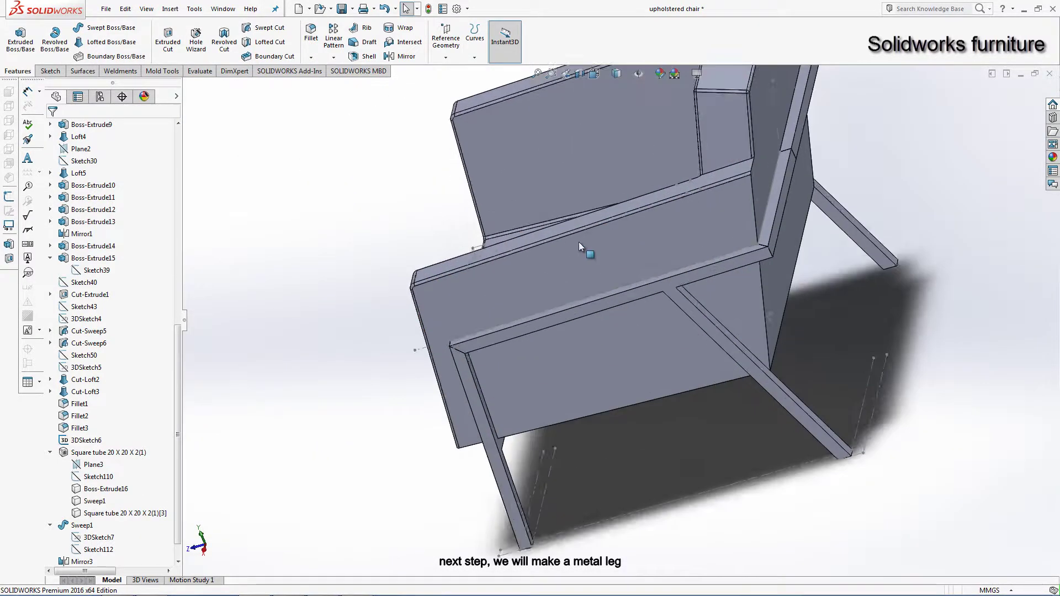
middle_drag(737, 318, 602, 430)
scroll(690, 397, down, 5)
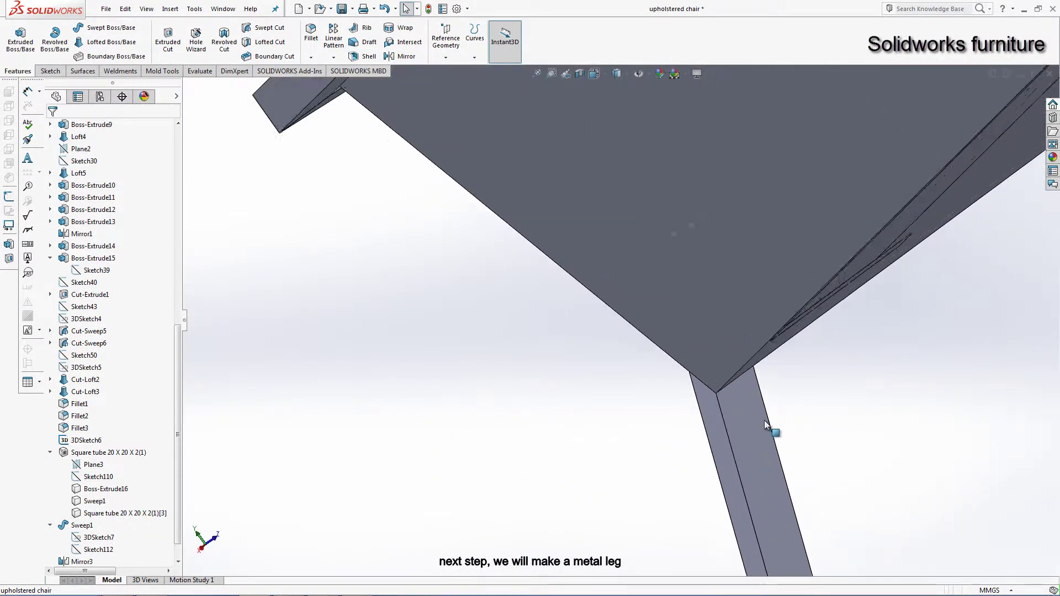
click(734, 381)
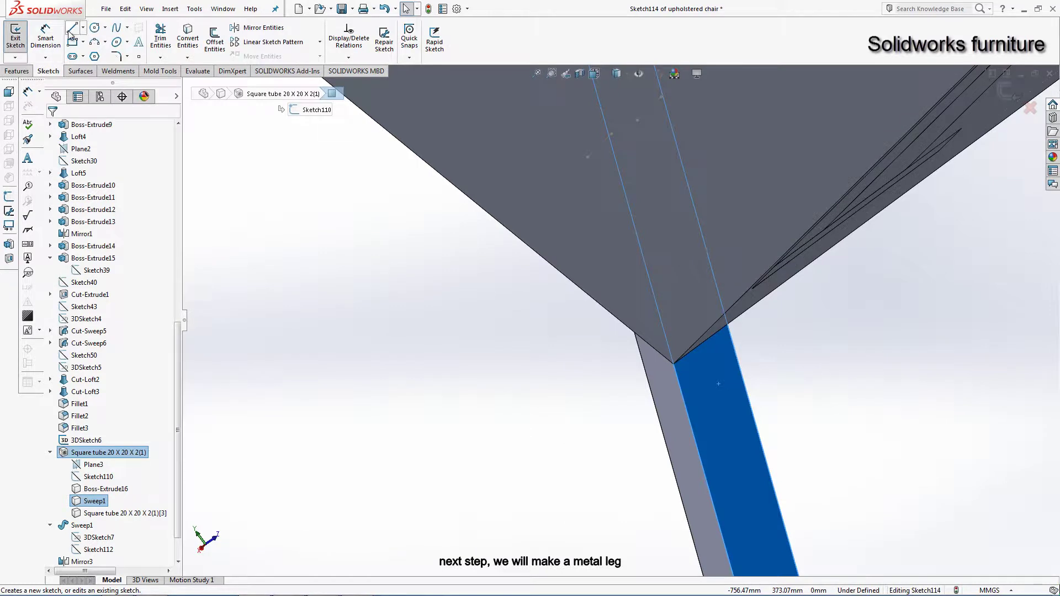
Step: Sketch a closed four-line profile on the leg face just below the seat
click(71, 29)
scroll(684, 327, down, 3)
scroll(684, 327, down, 2)
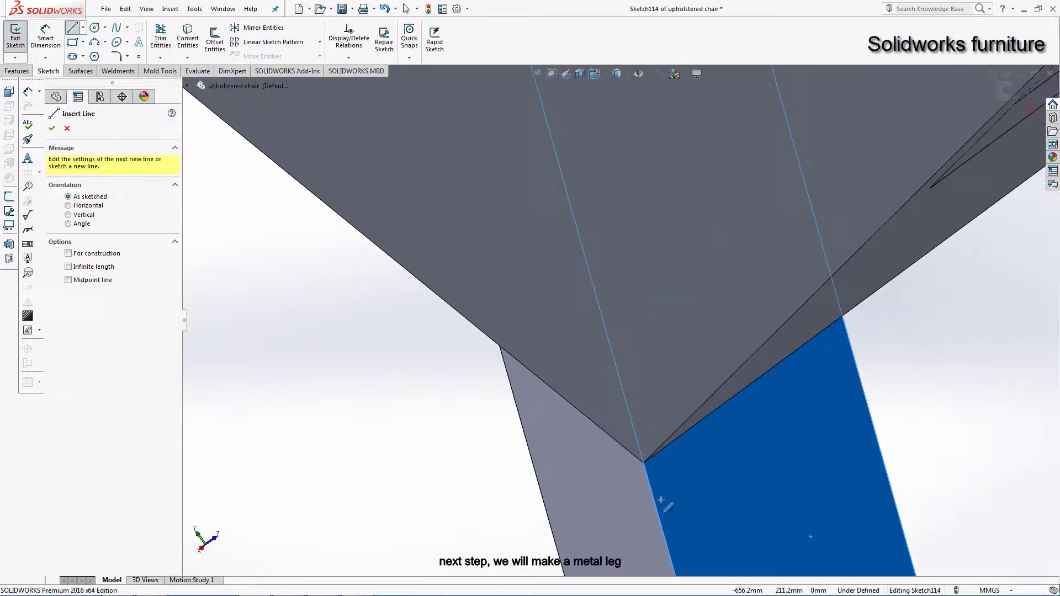
click(654, 502)
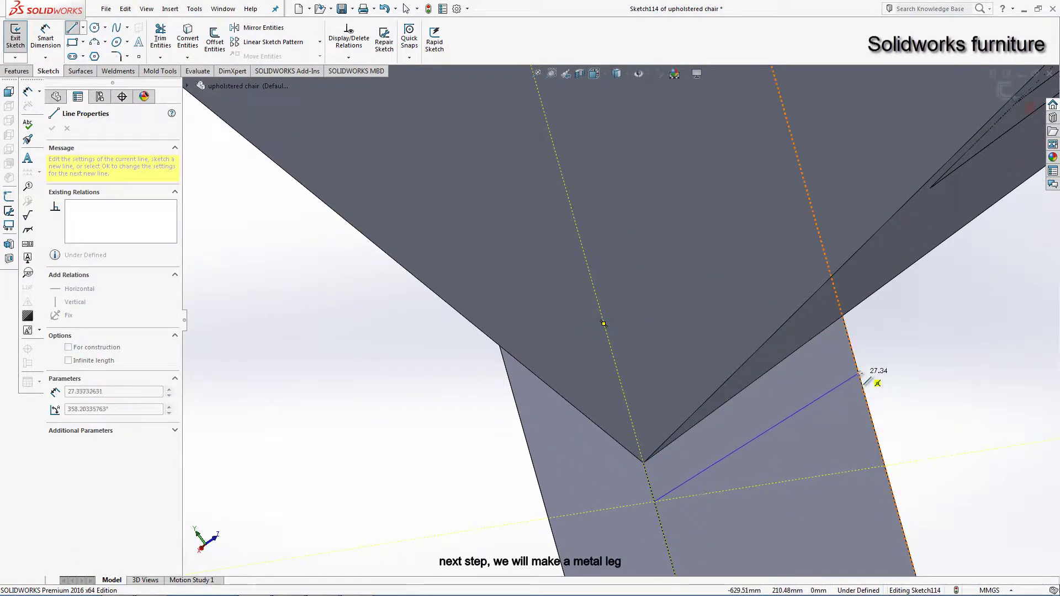
click(858, 374)
scroll(854, 498, up, 2)
click(802, 509)
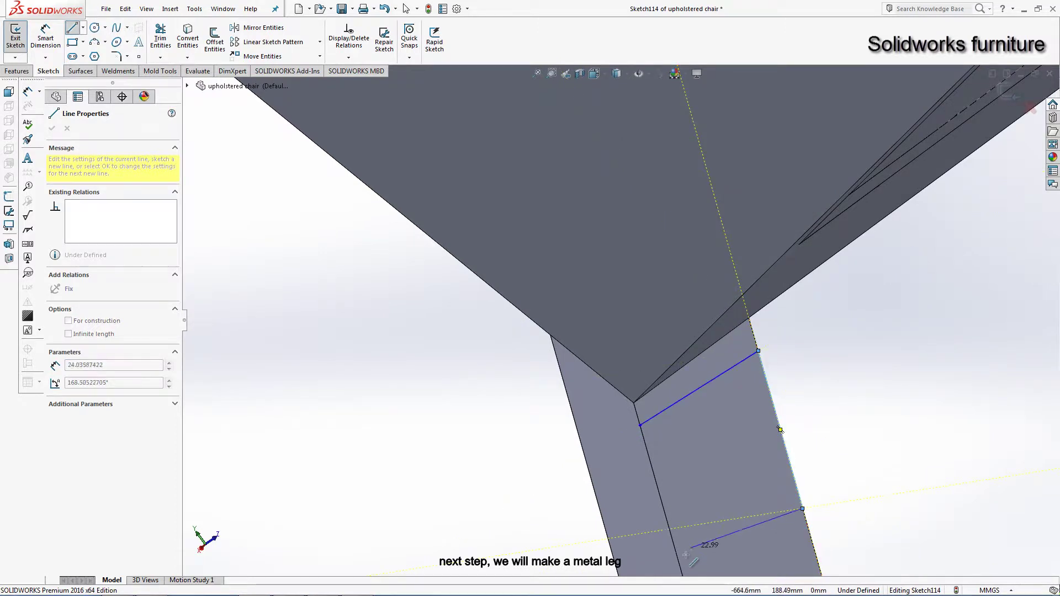
click(679, 563)
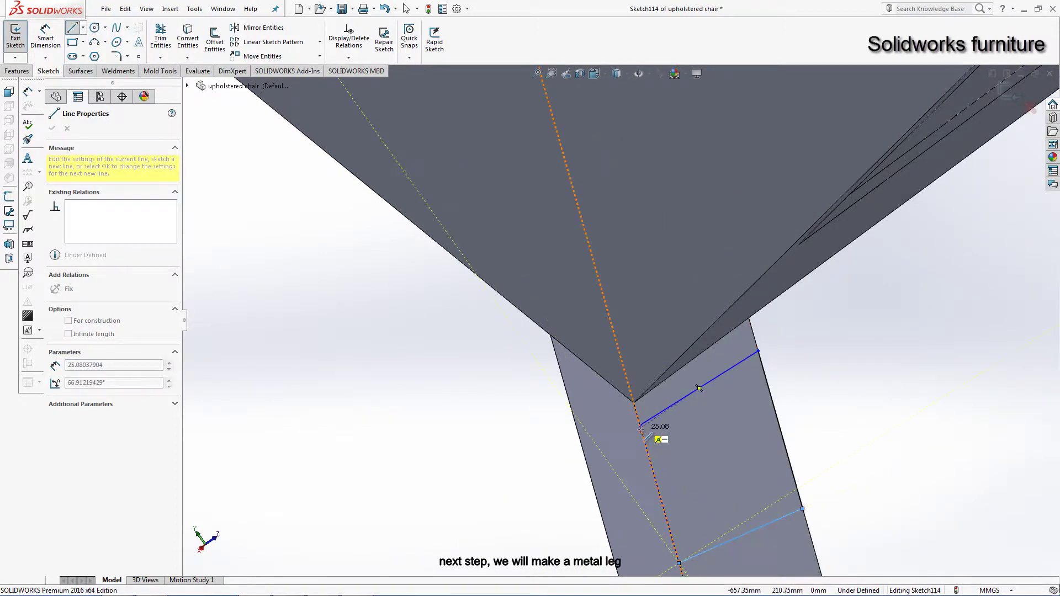
click(640, 425)
key(Escape)
Step: Make both top endpoints of the profile coincident with the seat's bottom edge
mouse_move(837, 366)
middle_down()
mouse_move(725, 390)
mouse_move(628, 392)
middle_up()
click(630, 388)
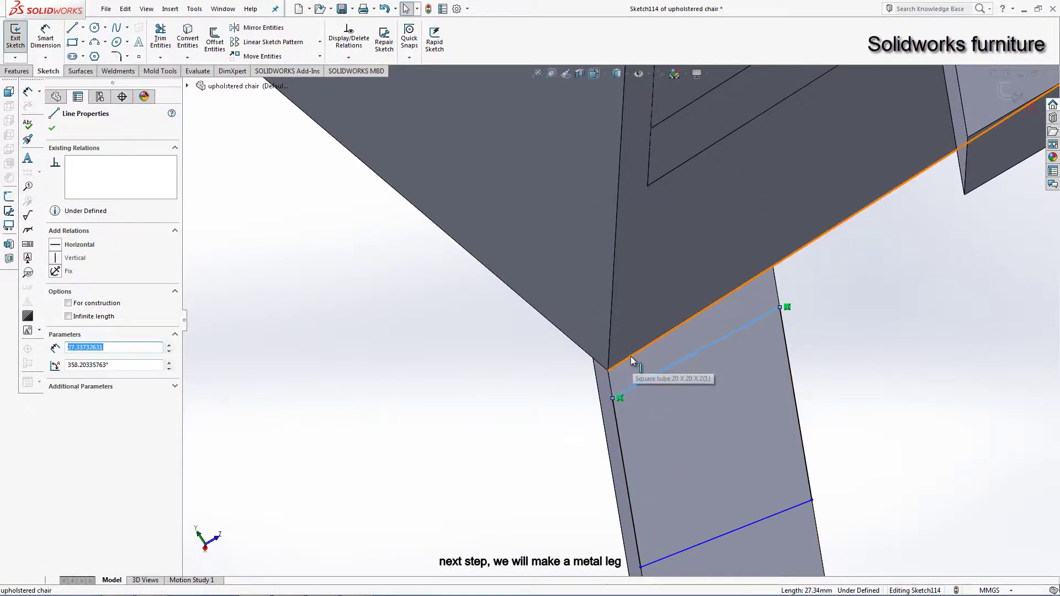
ctrl+click(630, 357)
click(194, 384)
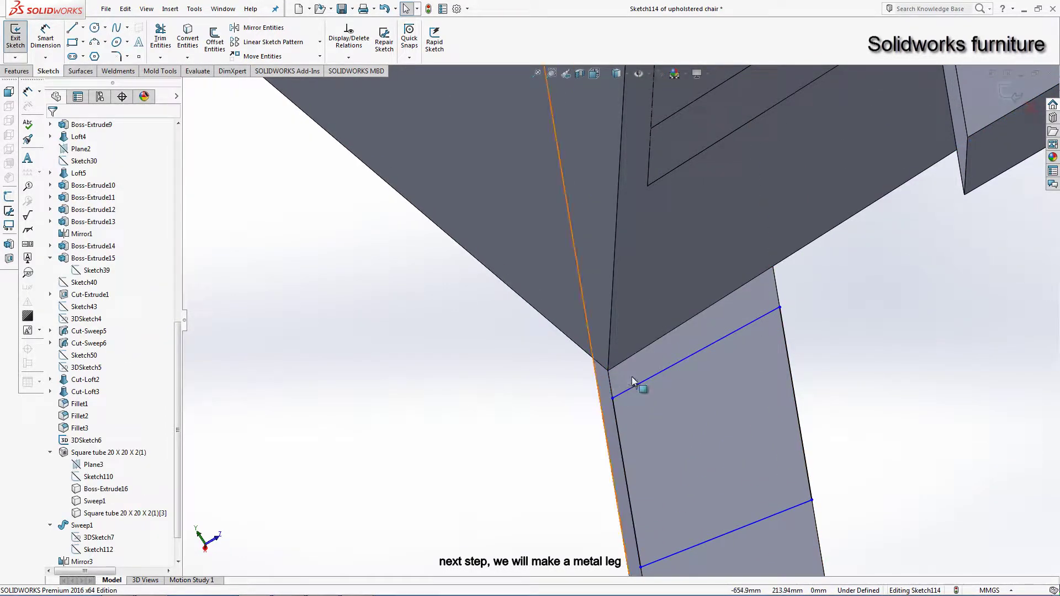
click(614, 366)
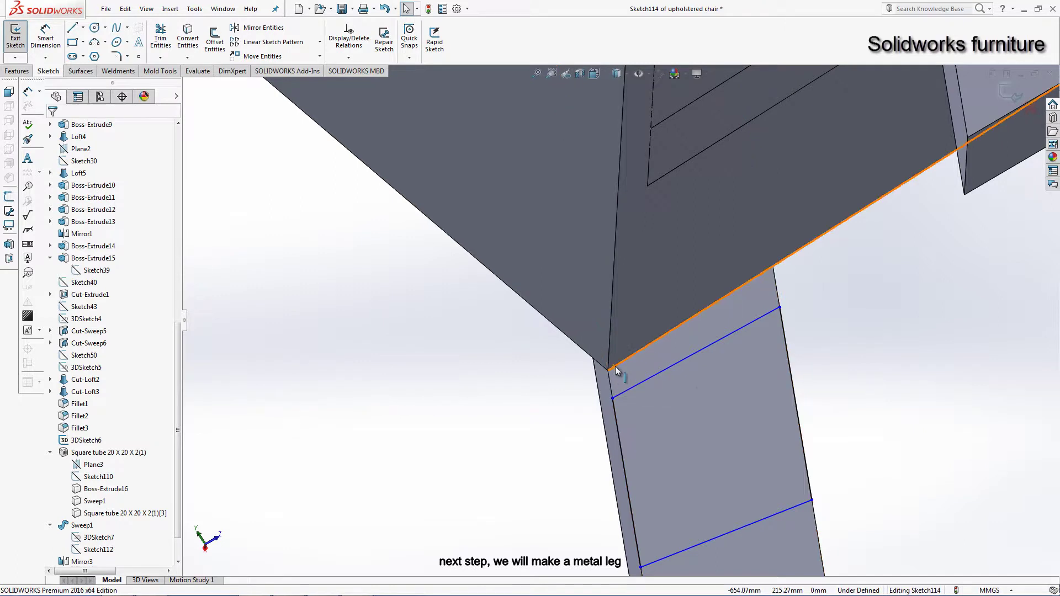
ctrl+click(611, 397)
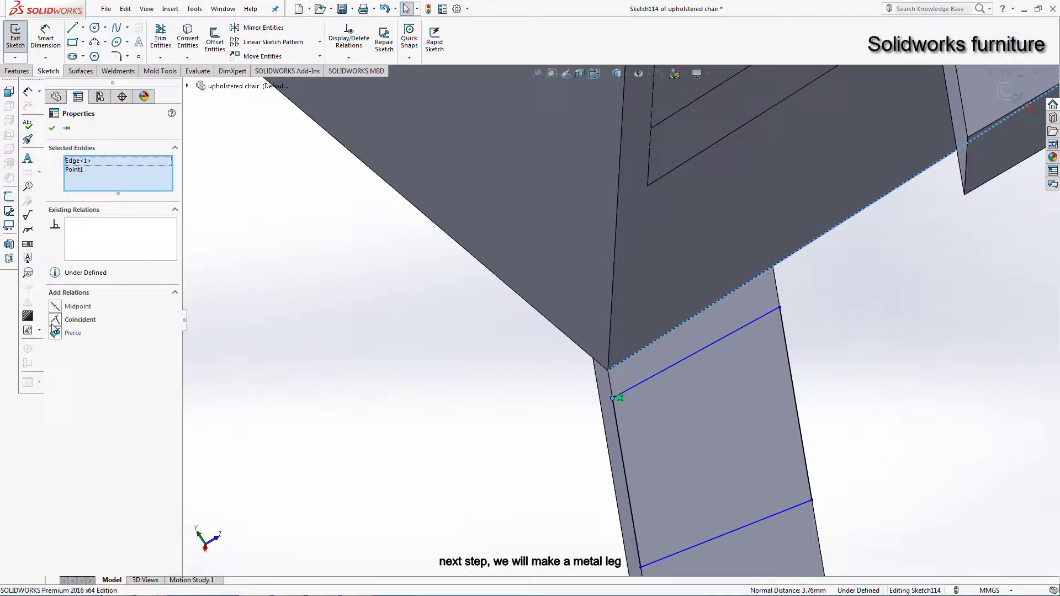
click(887, 335)
scroll(887, 336, down, 2)
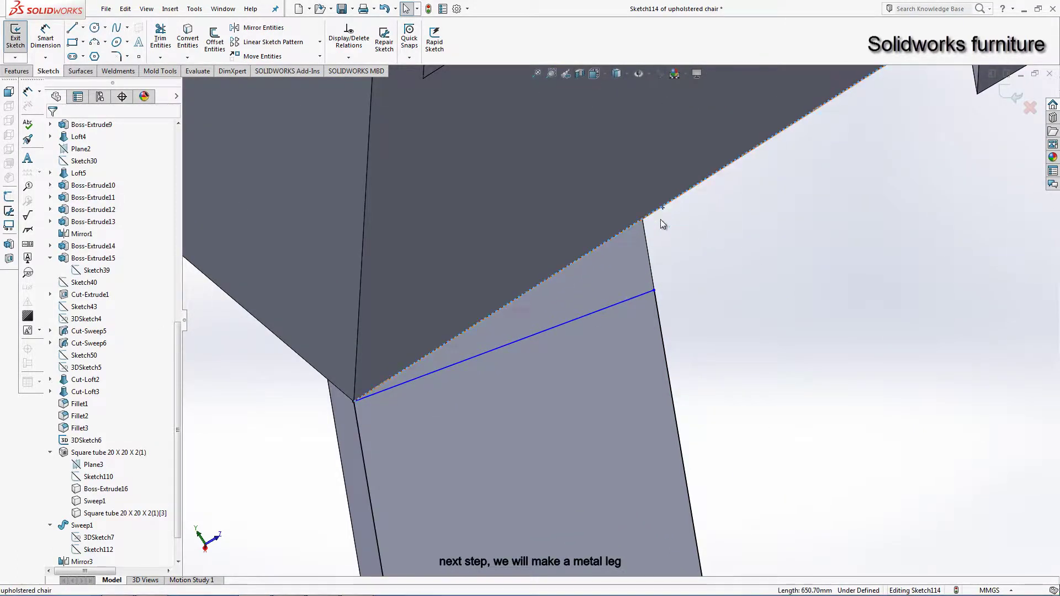
ctrl+click(654, 290)
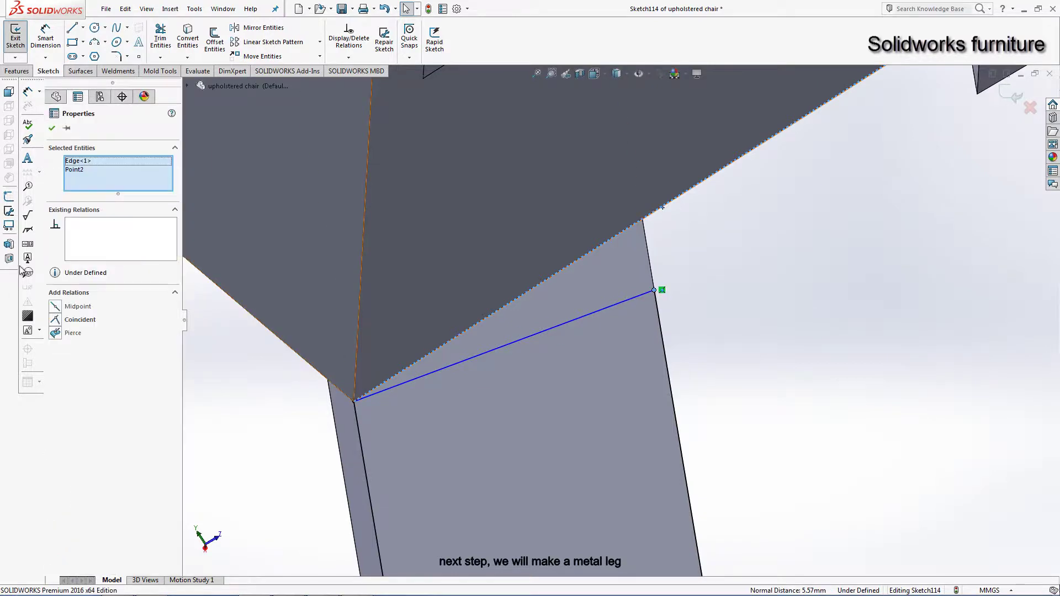
click(56, 320)
scroll(535, 330, up, 3)
Step: Make the lower profile line parallel to the top line and 25 mm from it
click(535, 330)
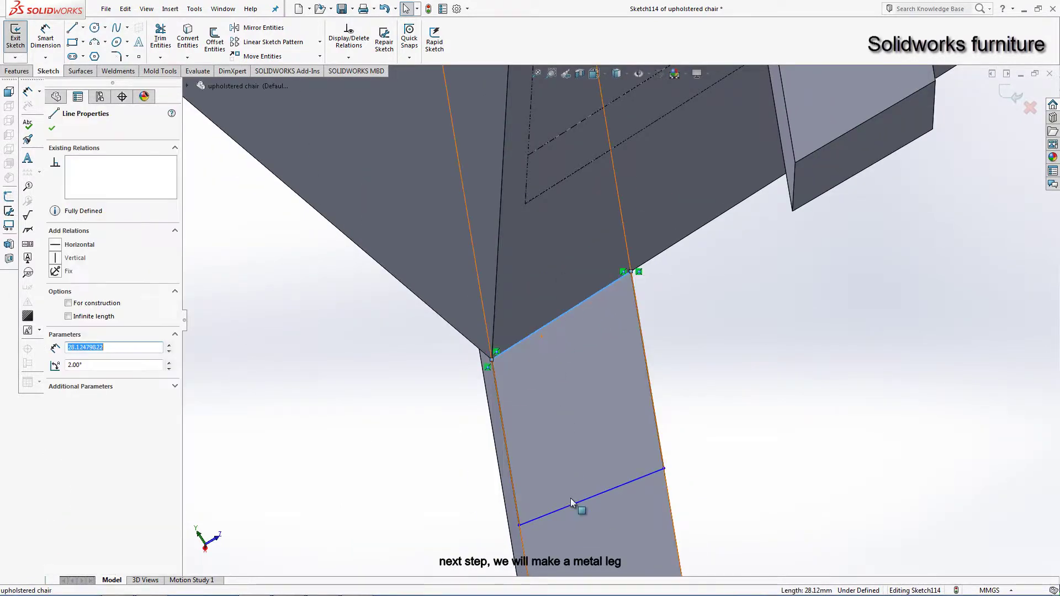
ctrl+click(573, 504)
click(66, 359)
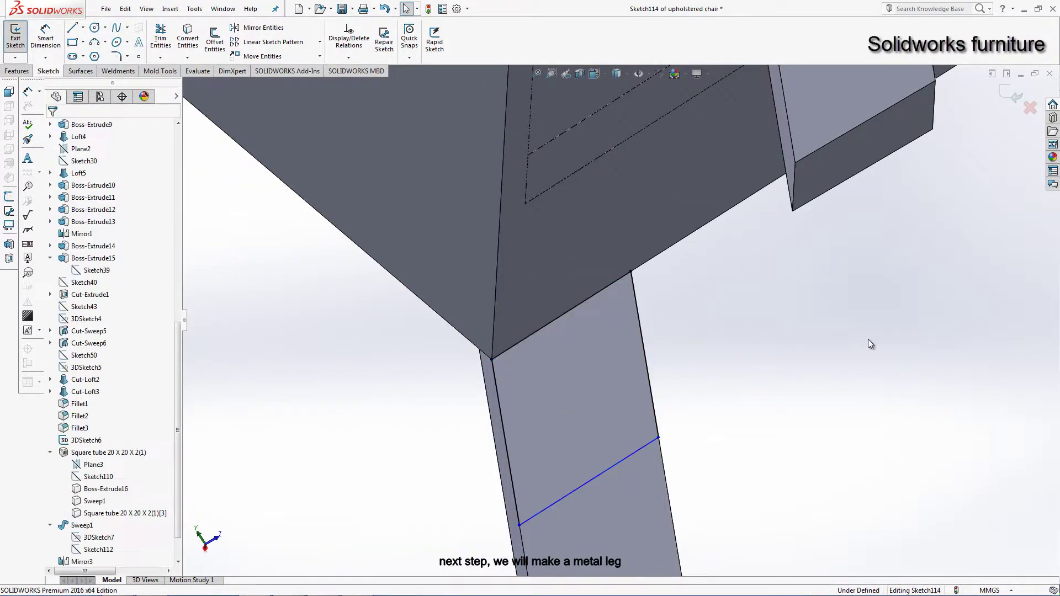
click(46, 38)
click(554, 328)
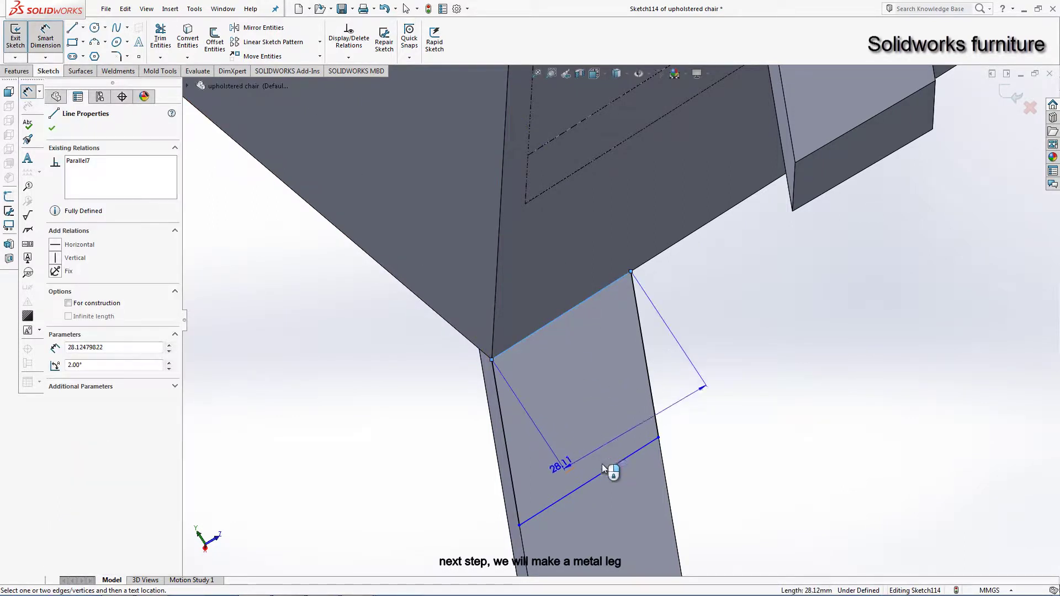
click(606, 478)
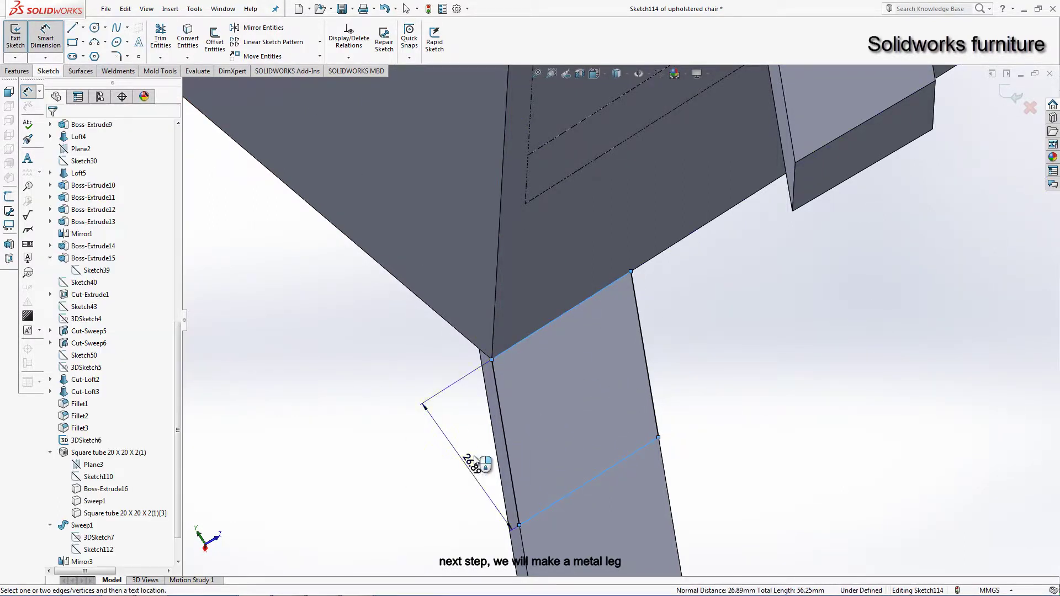
click(474, 461)
text(25)
key(Return)
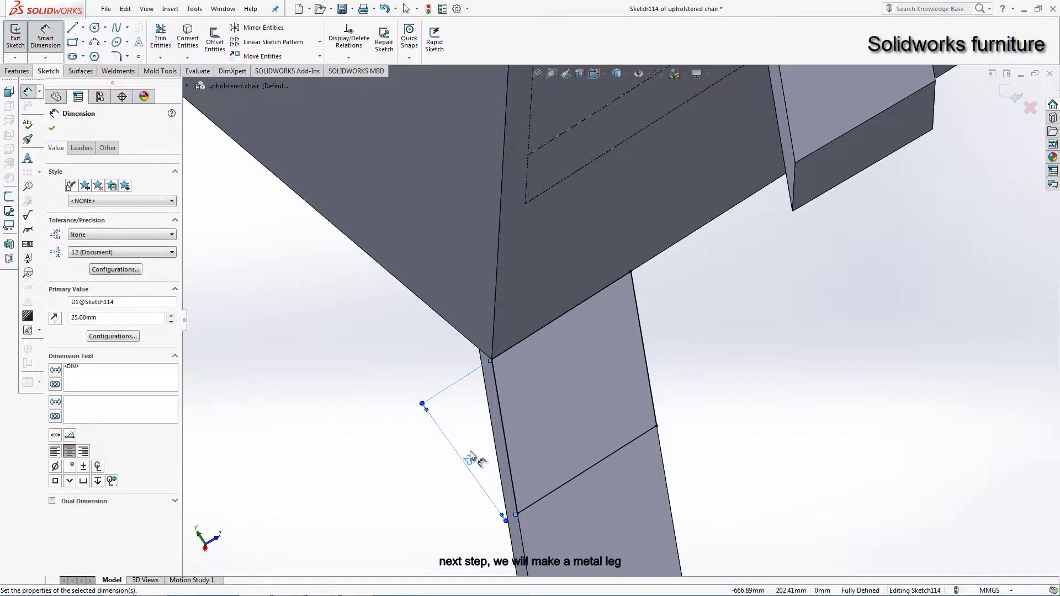
click(52, 129)
Step: Extrude Sketch114 Up To Next, scoped to the Sweep1 and Mirror3[2] leg tubes
click(18, 70)
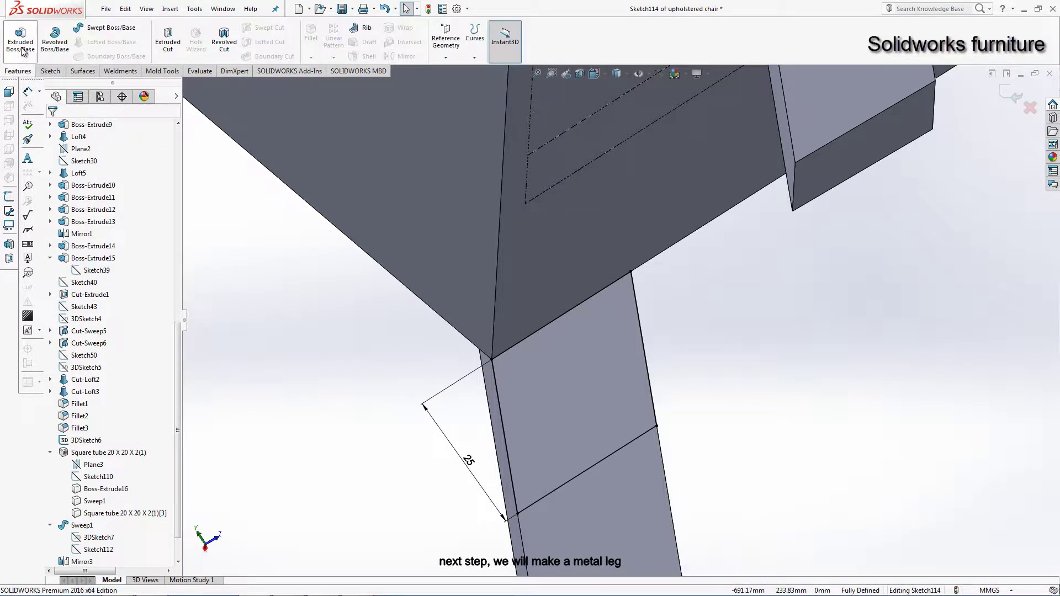
click(21, 39)
click(108, 202)
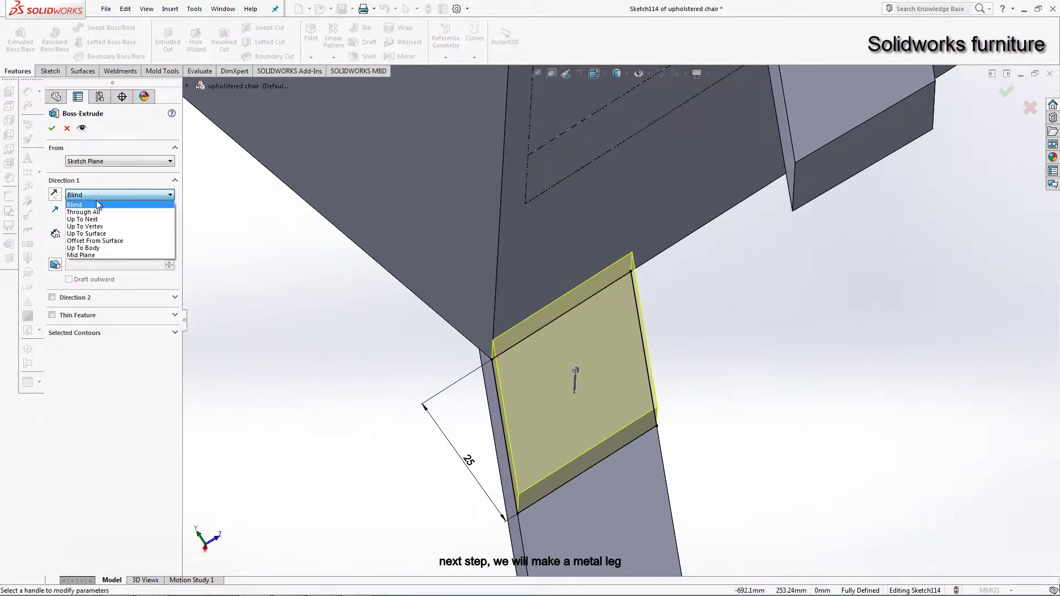
click(93, 226)
click(77, 249)
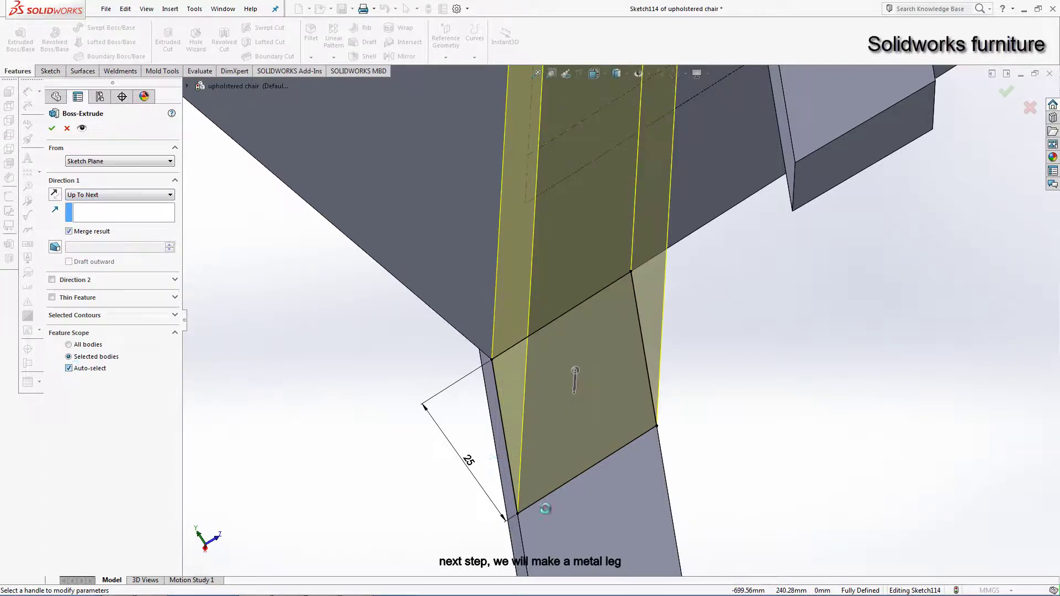
click(577, 547)
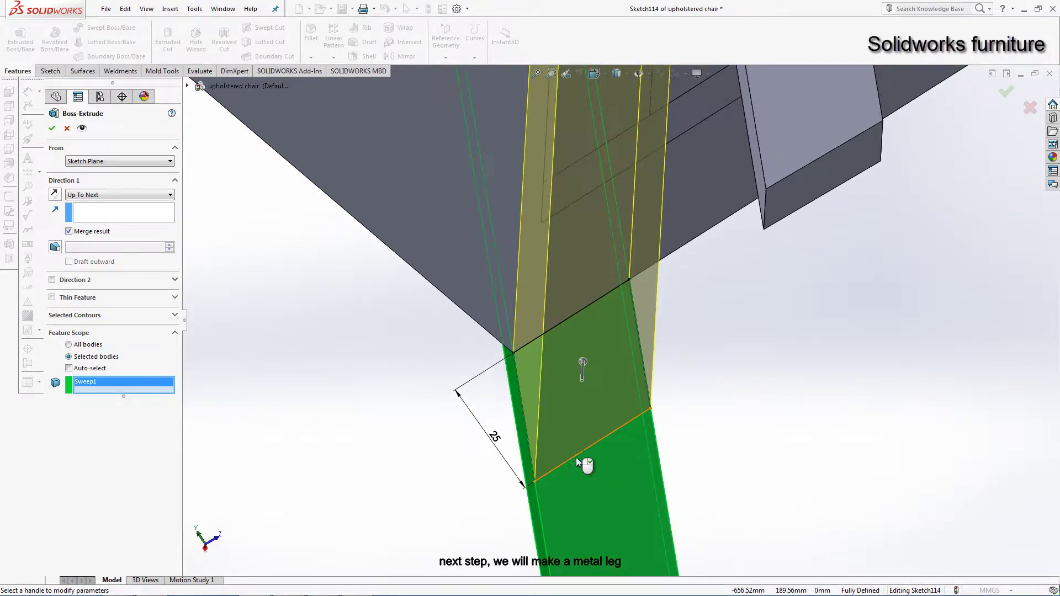
mouse_move(576, 457)
middle_down()
mouse_move(688, 323)
mouse_move(673, 276)
middle_up()
click(672, 276)
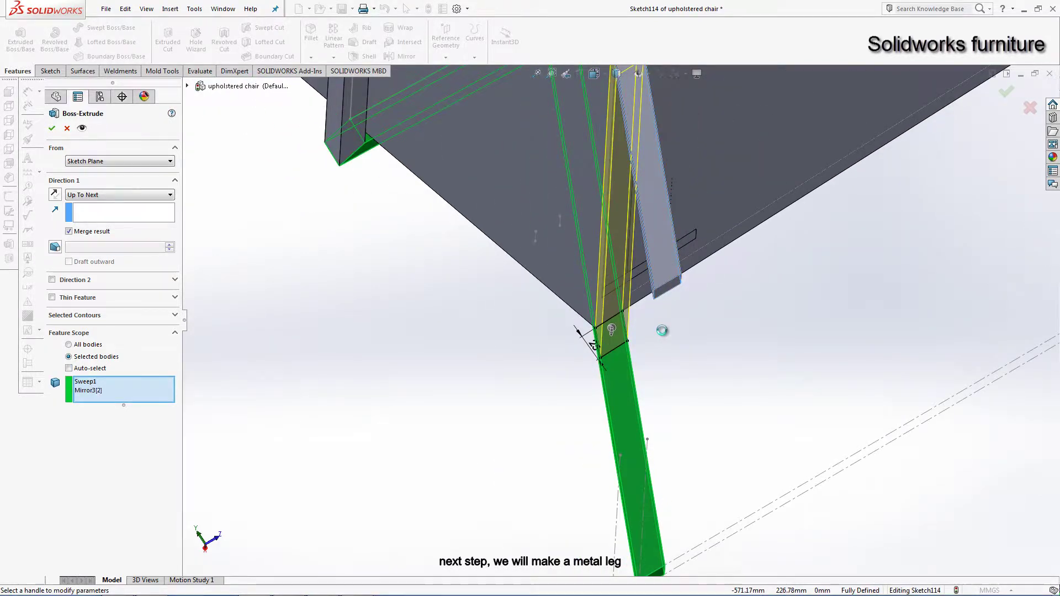
mouse_move(662, 330)
middle_down()
mouse_move(672, 301)
mouse_move(687, 397)
middle_up()
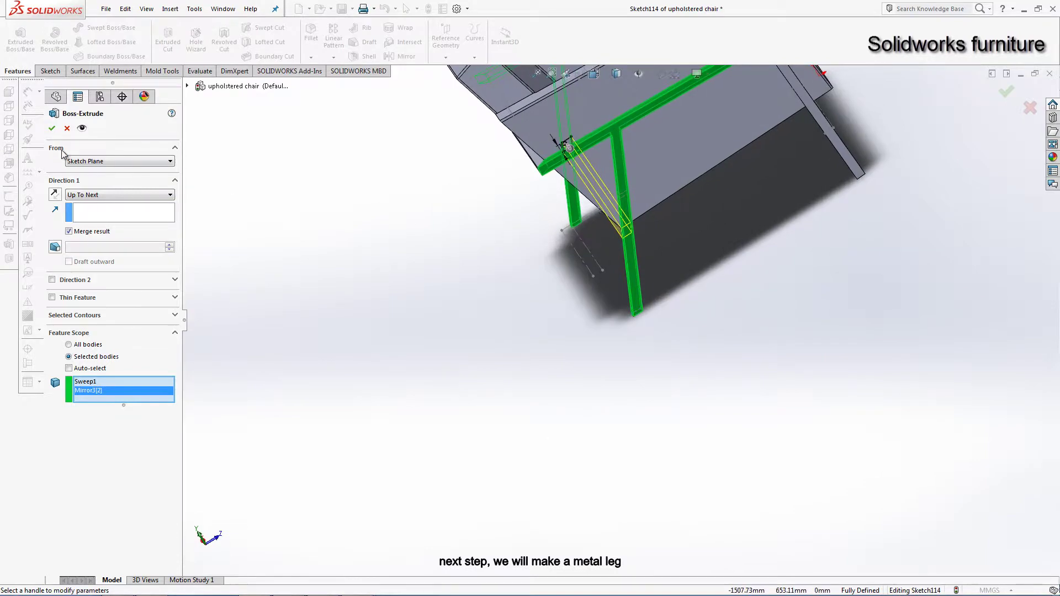
click(53, 129)
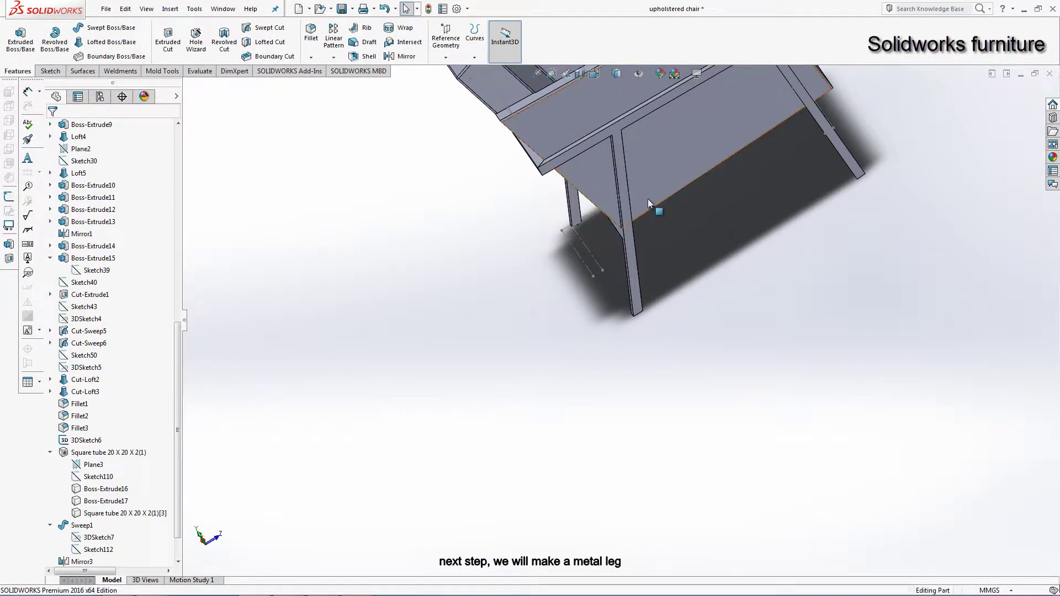
Step: Inspect the new leg joint from several angles and hide the dashed sketch lines
mouse_move(648, 199)
middle_down()
mouse_move(614, 201)
mouse_move(756, 221)
mouse_move(690, 259)
middle_up()
scroll(624, 300, down, 3)
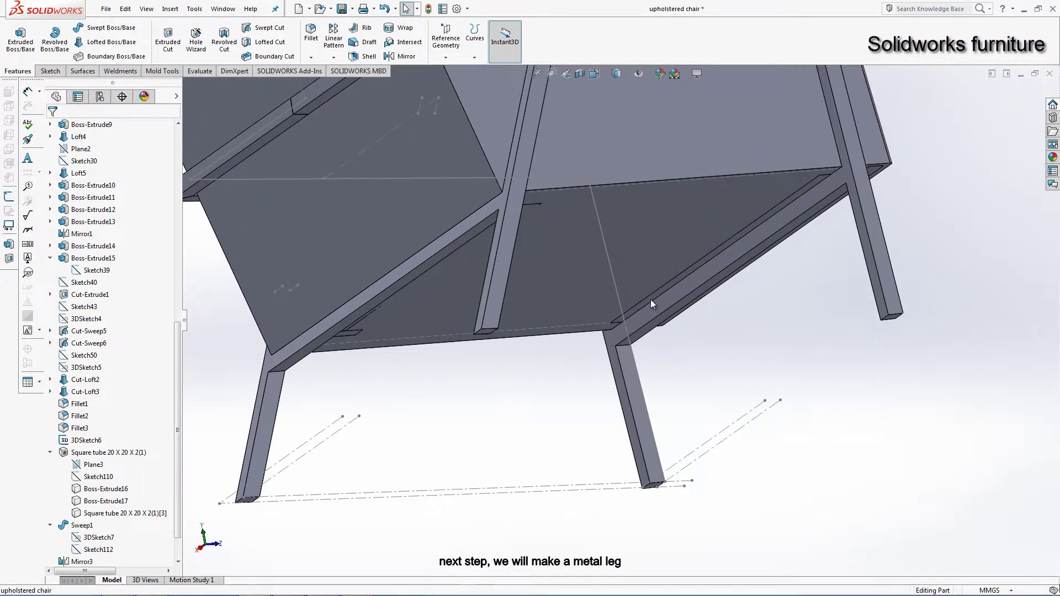
scroll(624, 300, down, 2)
scroll(624, 300, up, 3)
scroll(323, 284, up, 2)
middle_drag(322, 284, 366, 303)
scroll(366, 302, down, 3)
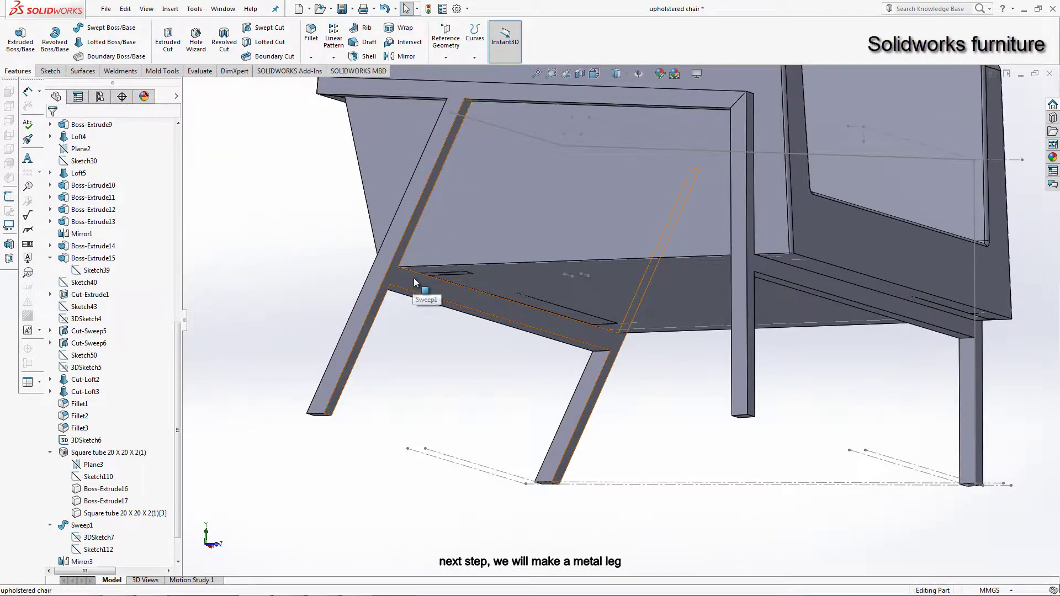
scroll(661, 265, up, 3)
middle_drag(661, 286, 727, 194)
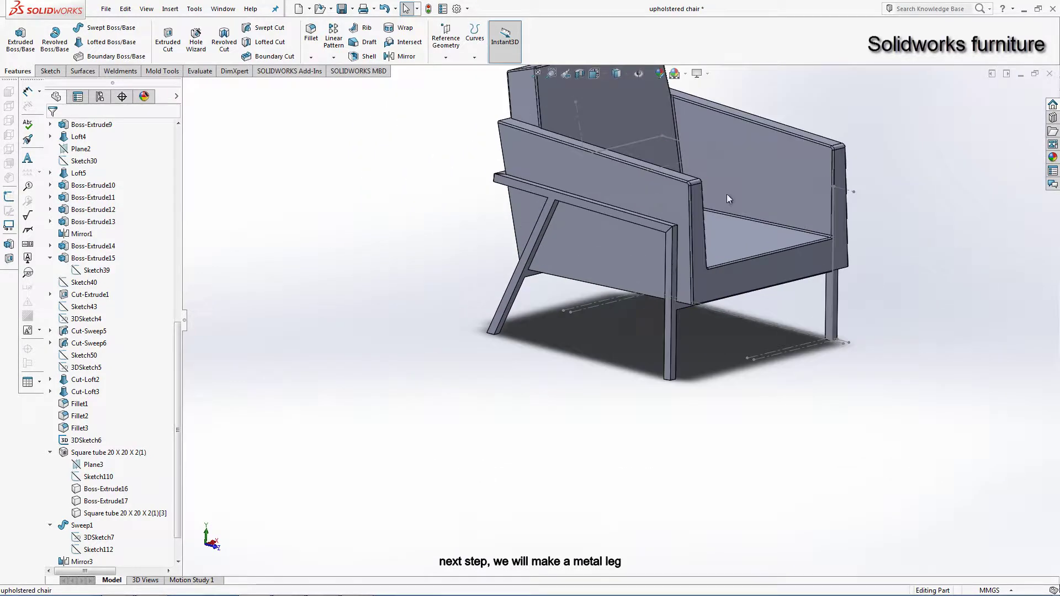
right_click(789, 170)
click(812, 156)
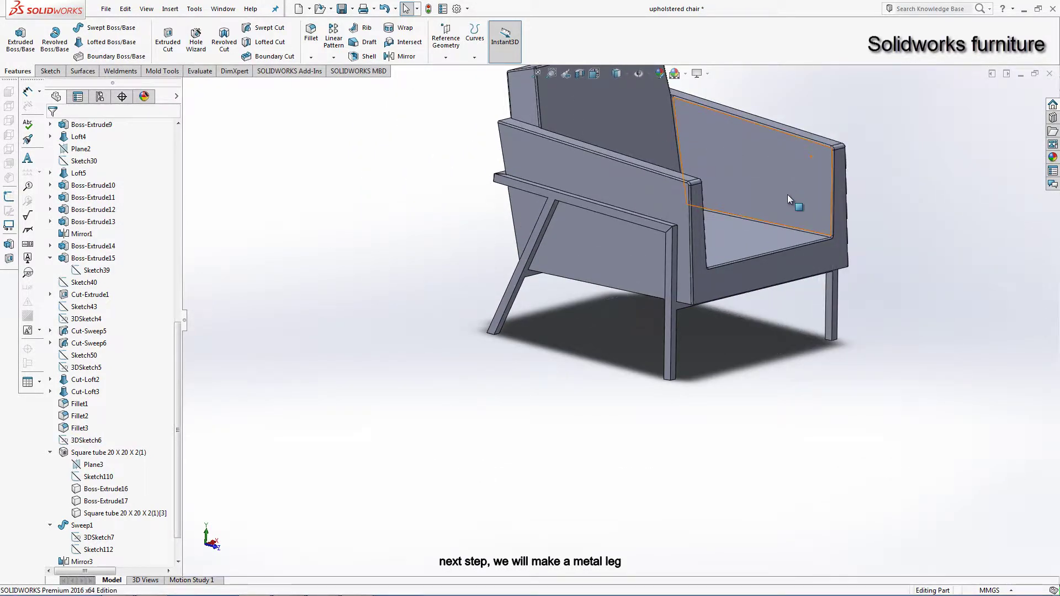
Step: Switch to Hidden Lines Visible display and select the seat rail face
mouse_move(784, 316)
middle_down()
mouse_move(748, 310)
mouse_move(789, 310)
middle_up()
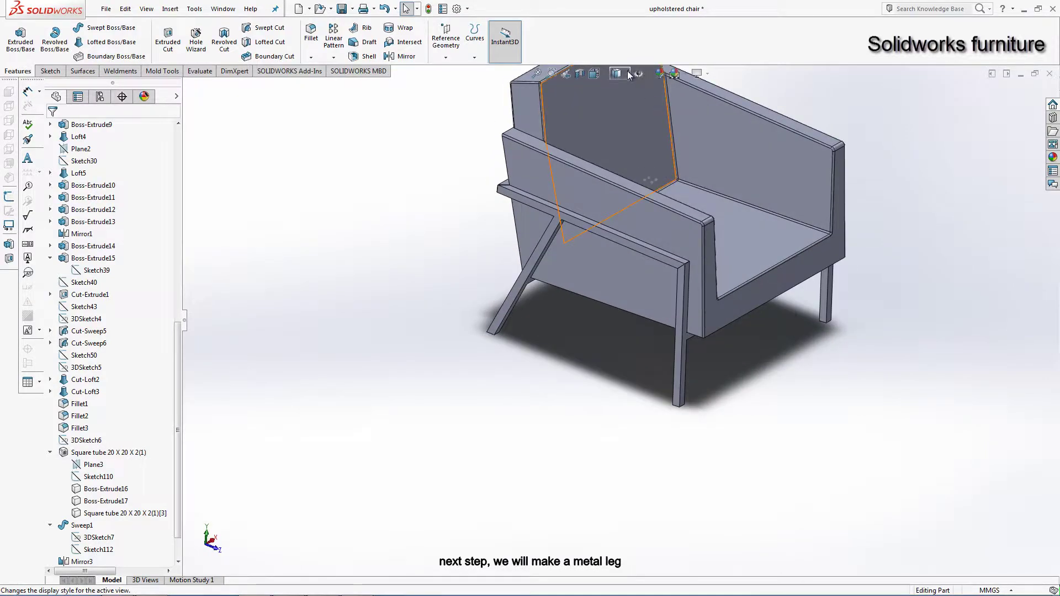
click(618, 134)
mouse_move(620, 128)
middle_down()
mouse_move(626, 361)
mouse_move(607, 296)
mouse_move(628, 303)
mouse_move(647, 334)
mouse_move(660, 414)
mouse_move(685, 425)
mouse_move(688, 473)
mouse_move(596, 286)
mouse_move(565, 257)
middle_up()
scroll(626, 361, down, 5)
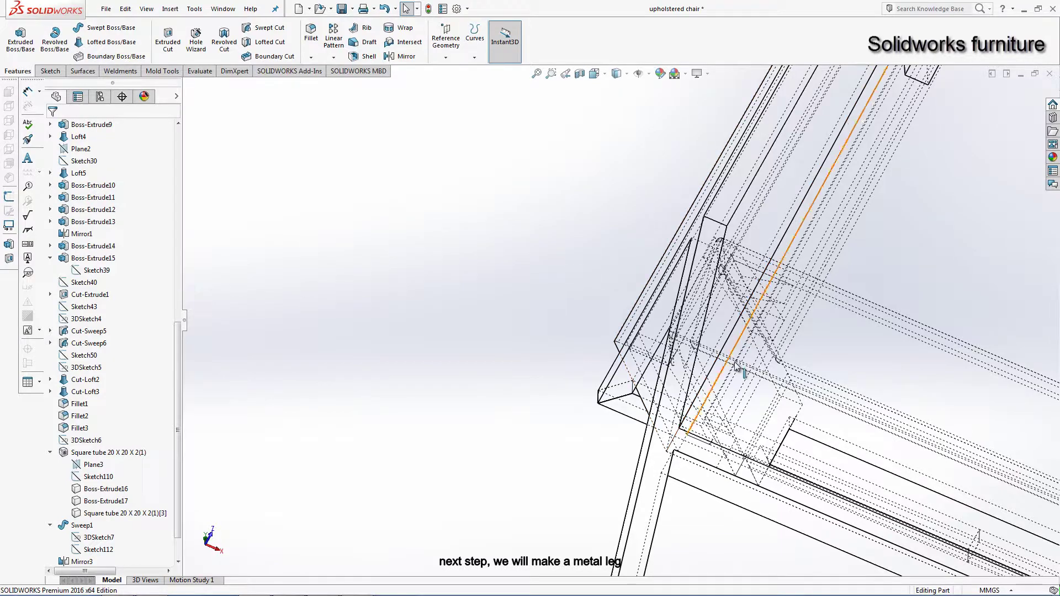
mouse_move(718, 331)
middle_down()
mouse_move(721, 371)
mouse_move(707, 366)
mouse_move(734, 450)
mouse_move(738, 440)
mouse_move(710, 478)
mouse_move(695, 484)
mouse_move(657, 429)
mouse_move(617, 452)
mouse_move(698, 414)
mouse_move(544, 445)
mouse_move(514, 473)
mouse_move(471, 479)
middle_up()
click(471, 479)
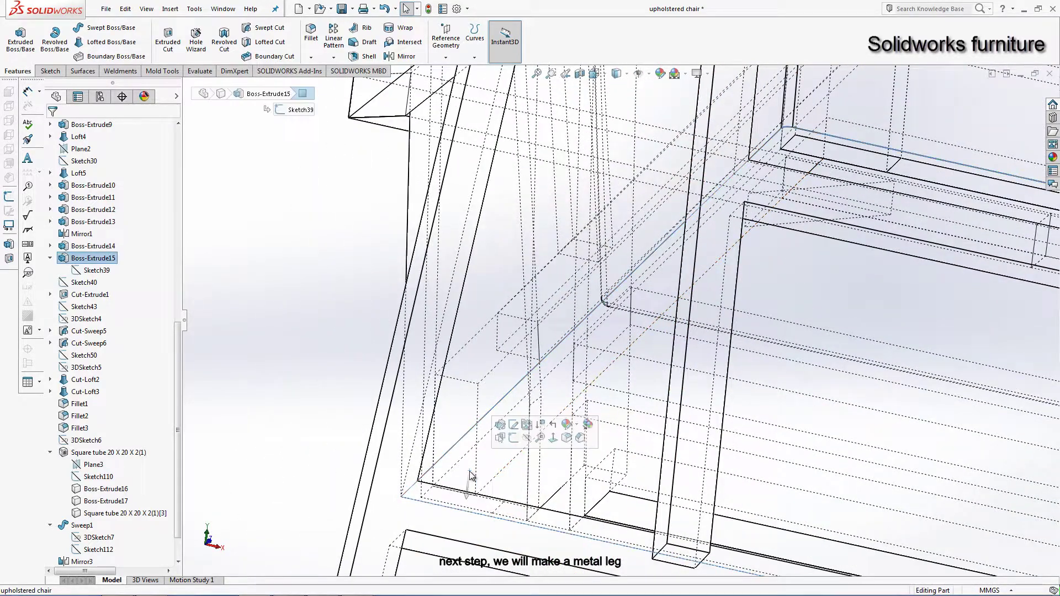
Step: Start a sketch on the seat rail face and draw a corner rectangle
click(524, 445)
click(72, 43)
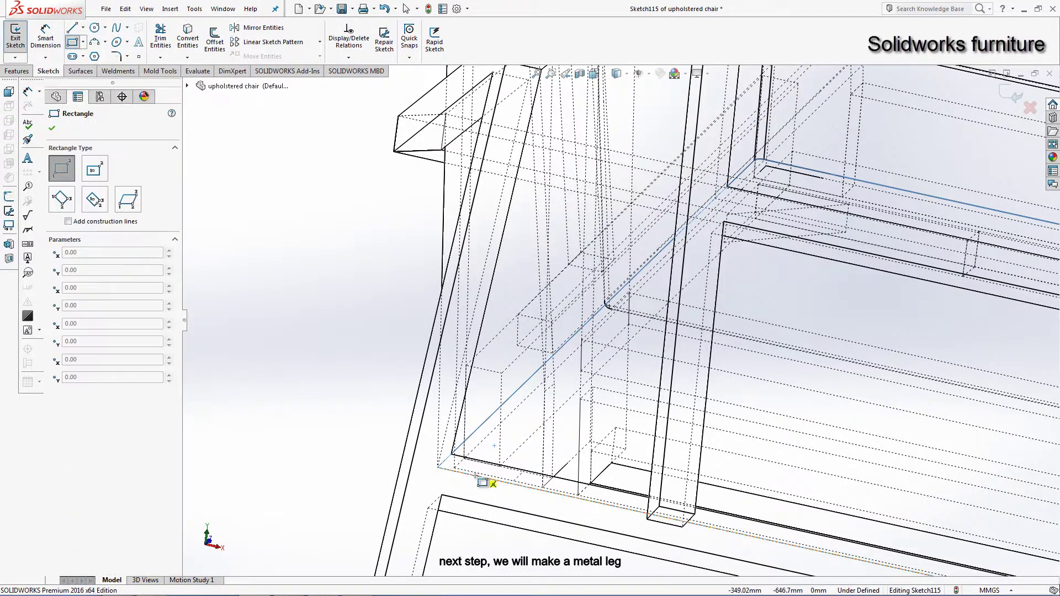
scroll(498, 429, down, 3)
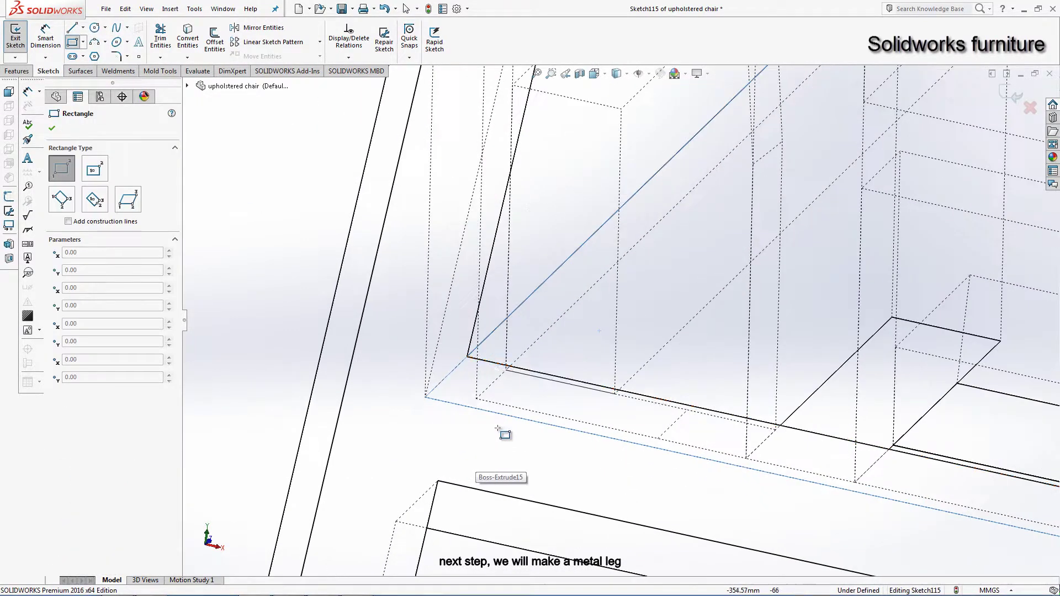
click(510, 366)
click(702, 312)
right_click(695, 294)
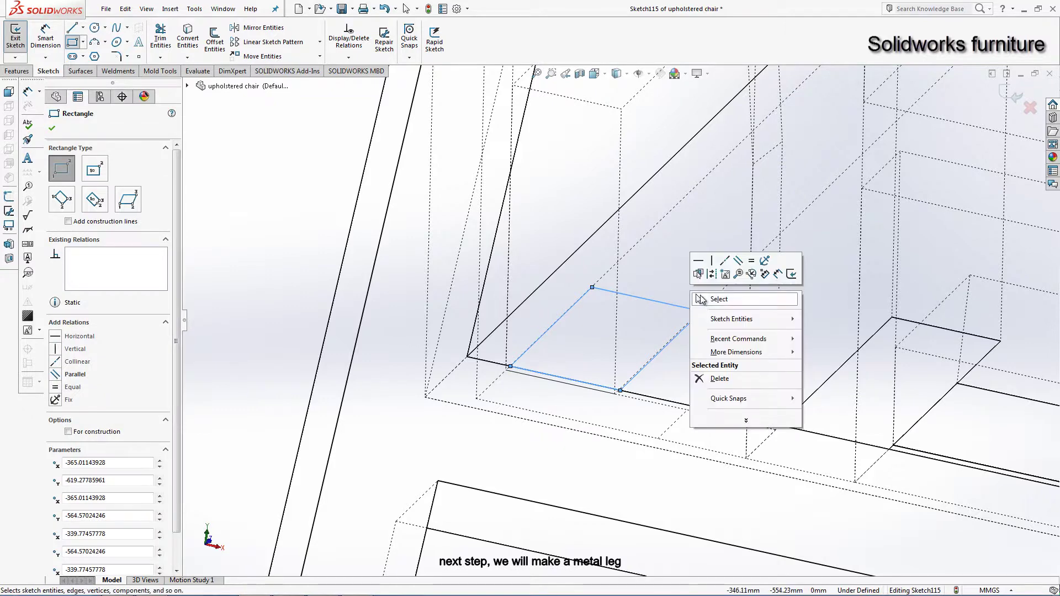
click(700, 299)
scroll(607, 304, down, 3)
Step: Make the rectangle's top and right corners coincident with the frame edges
click(606, 283)
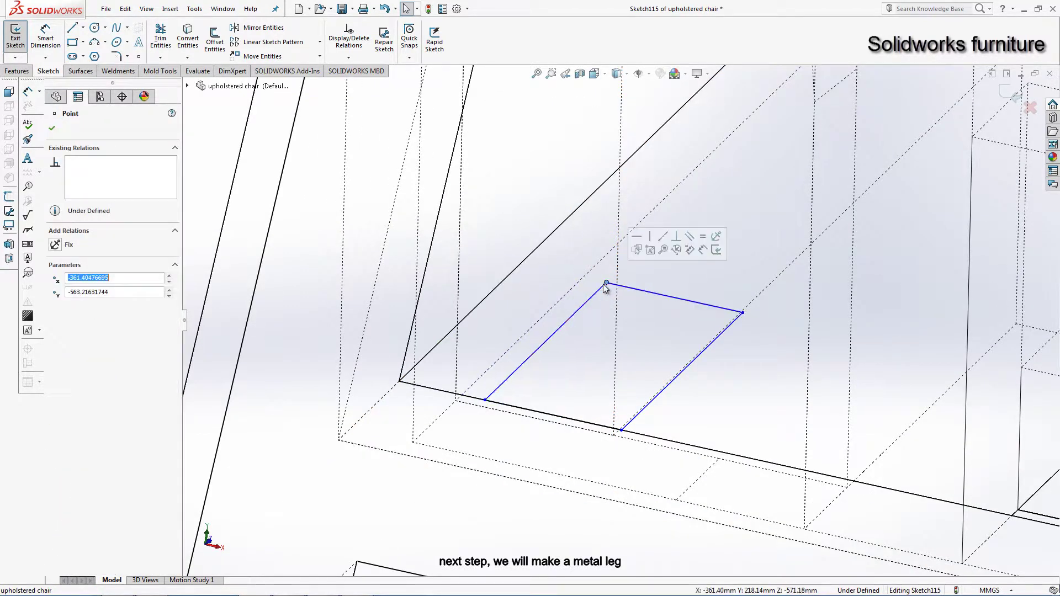
ctrl+click(598, 270)
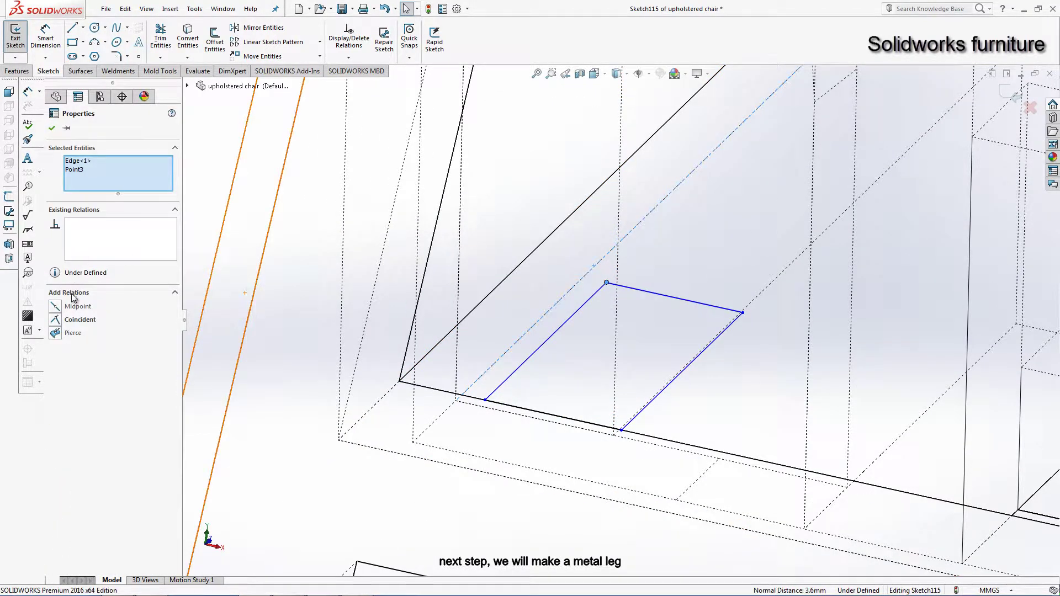
click(56, 320)
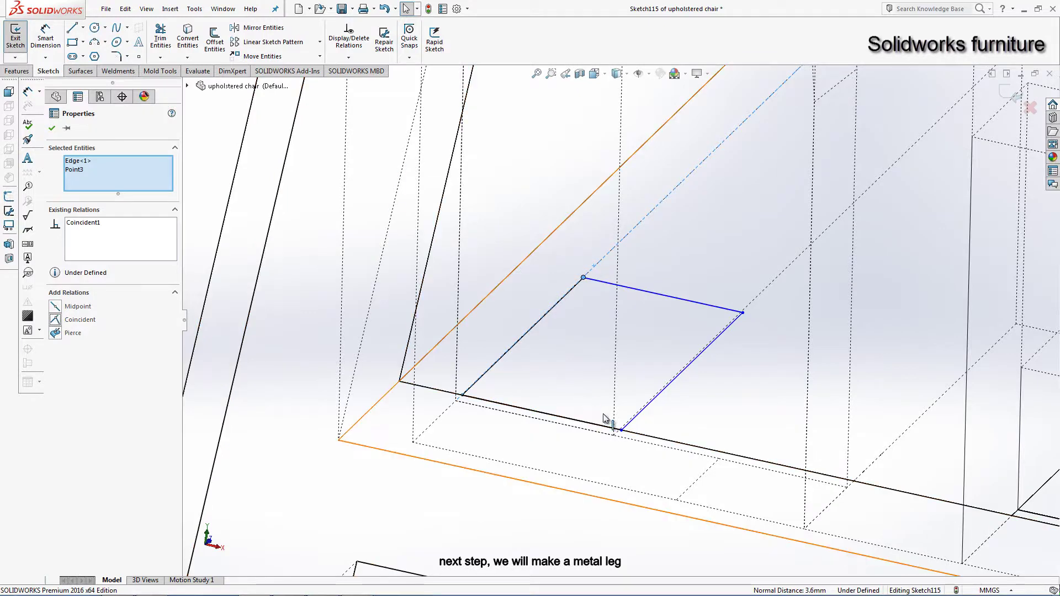
click(742, 312)
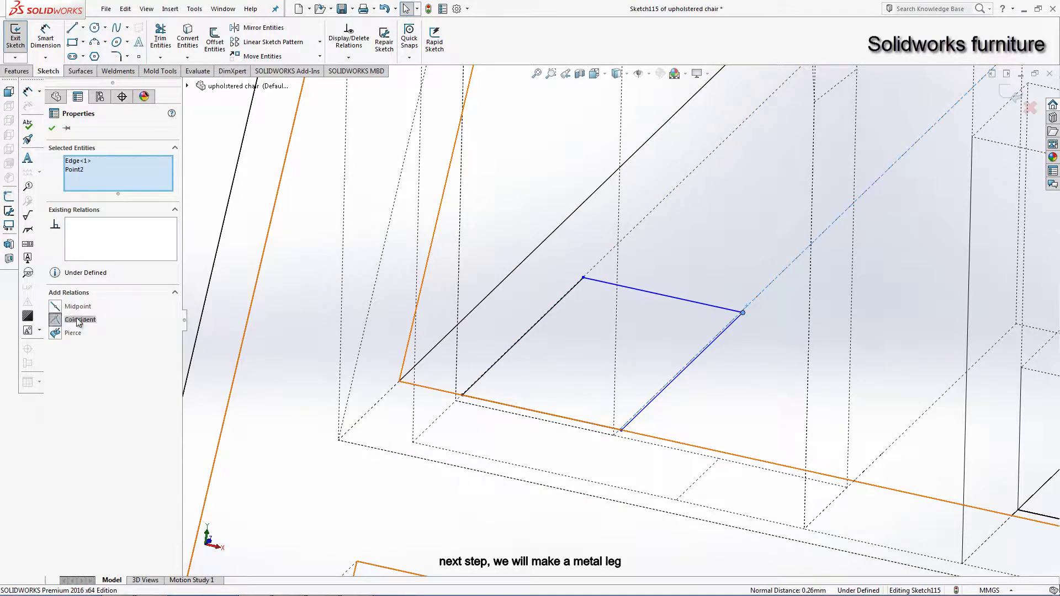
click(582, 310)
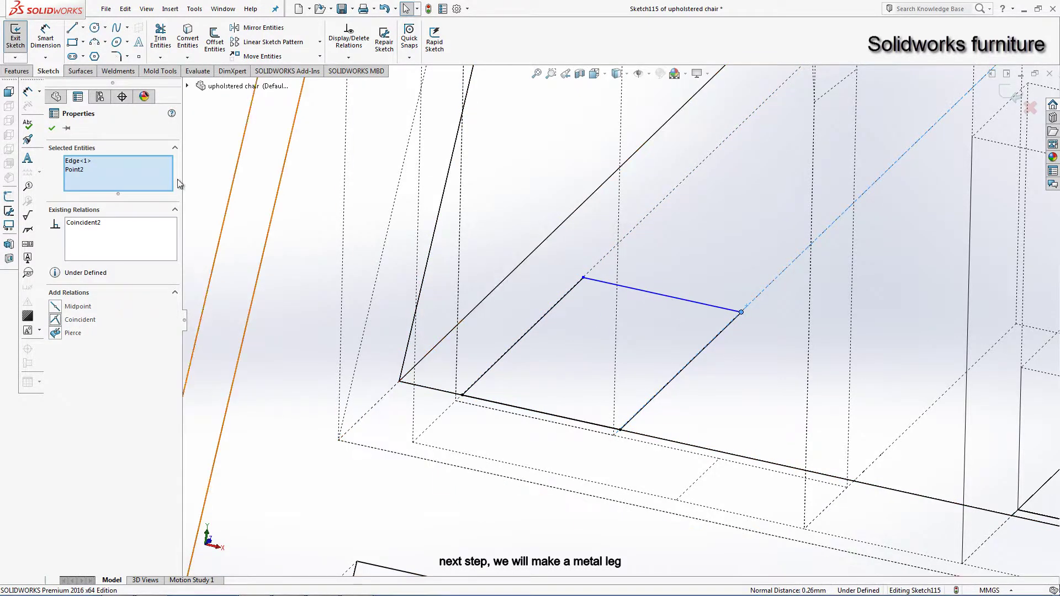
Step: Dimension the rectangle's side offset to 30 mm
click(572, 298)
click(541, 287)
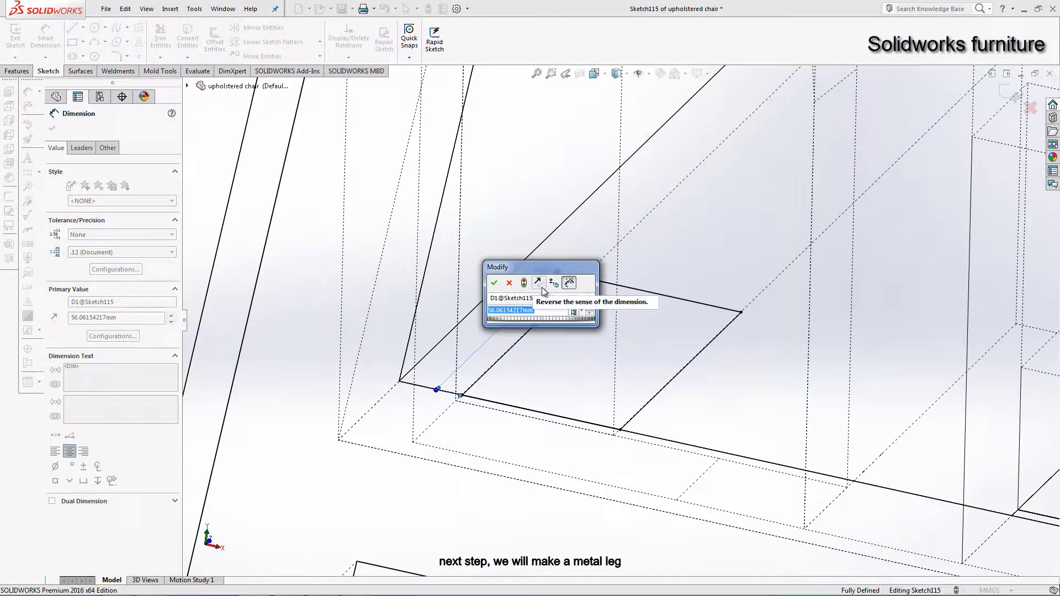
text(30)
key(Return)
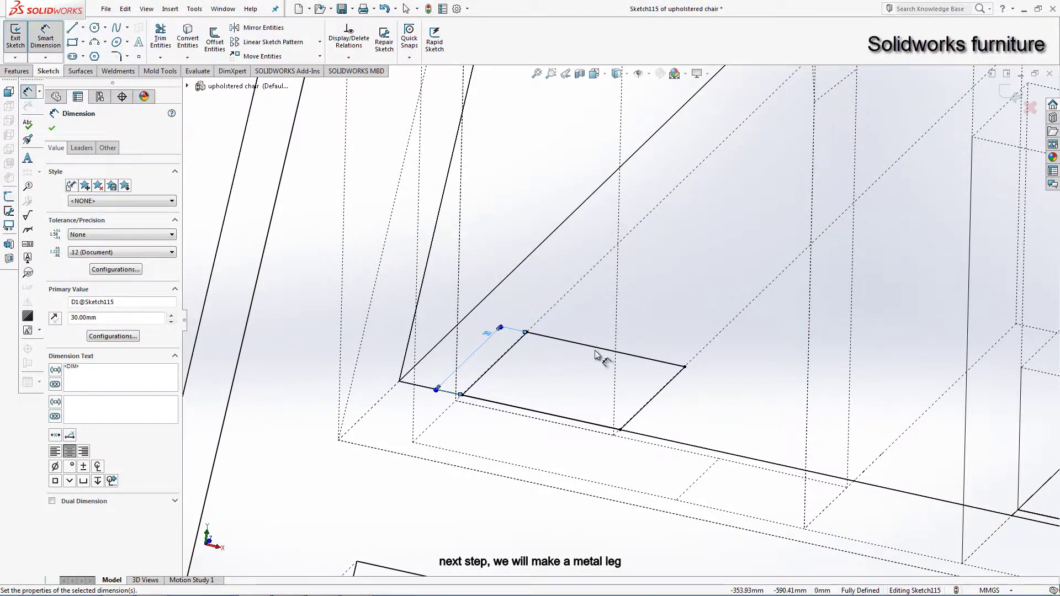
mouse_move(596, 356)
middle_down()
mouse_move(703, 374)
mouse_move(791, 235)
mouse_move(773, 134)
mouse_move(750, 103)
mouse_move(733, 158)
mouse_move(630, 238)
middle_up()
key(Escape)
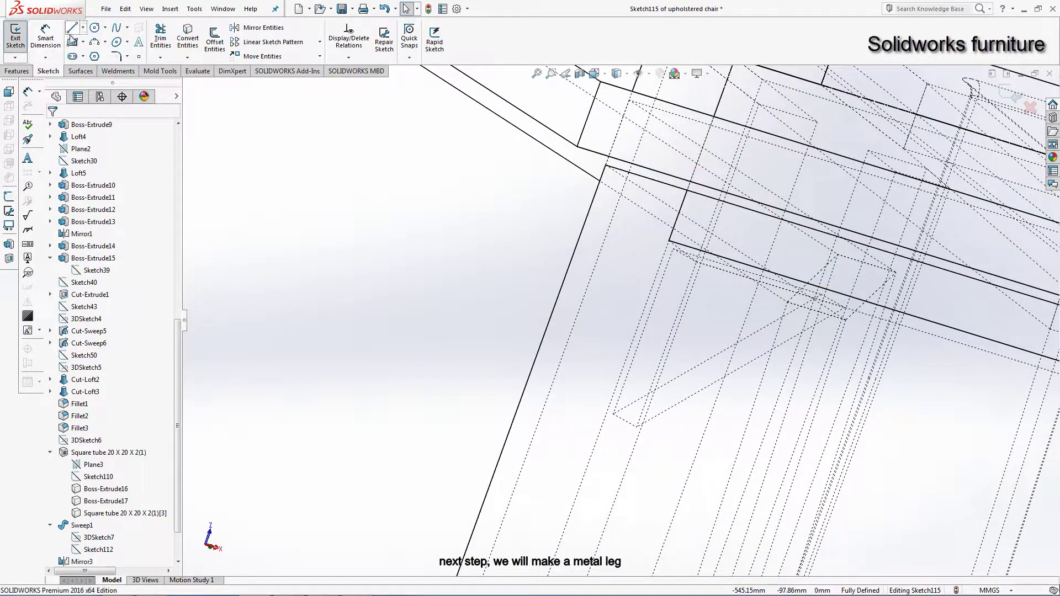
Step: Draw a second corner rectangle at the other frame corner
click(72, 41)
middle_drag(624, 173, 703, 222)
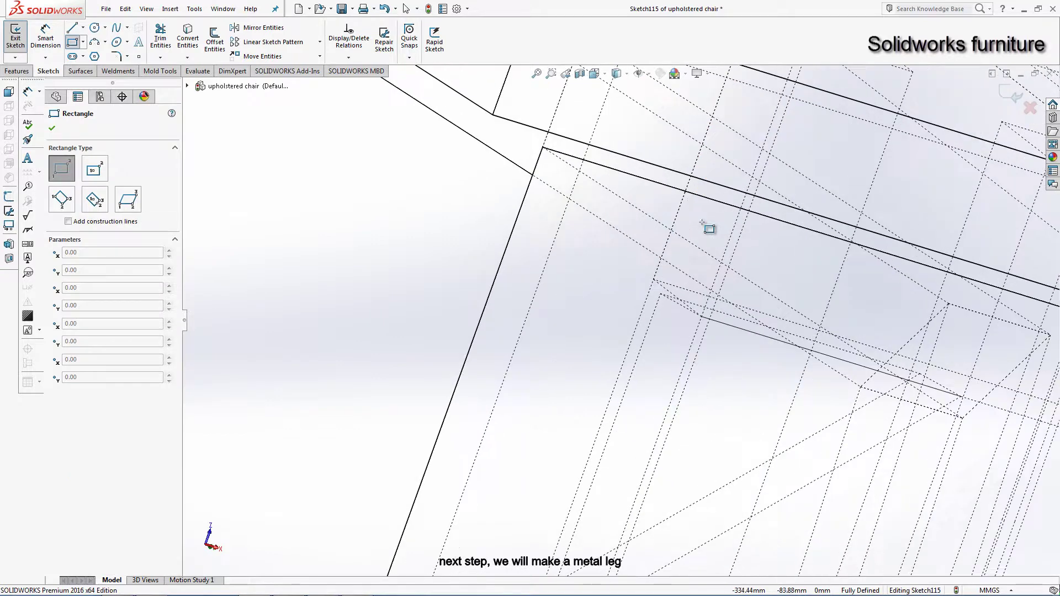
click(685, 191)
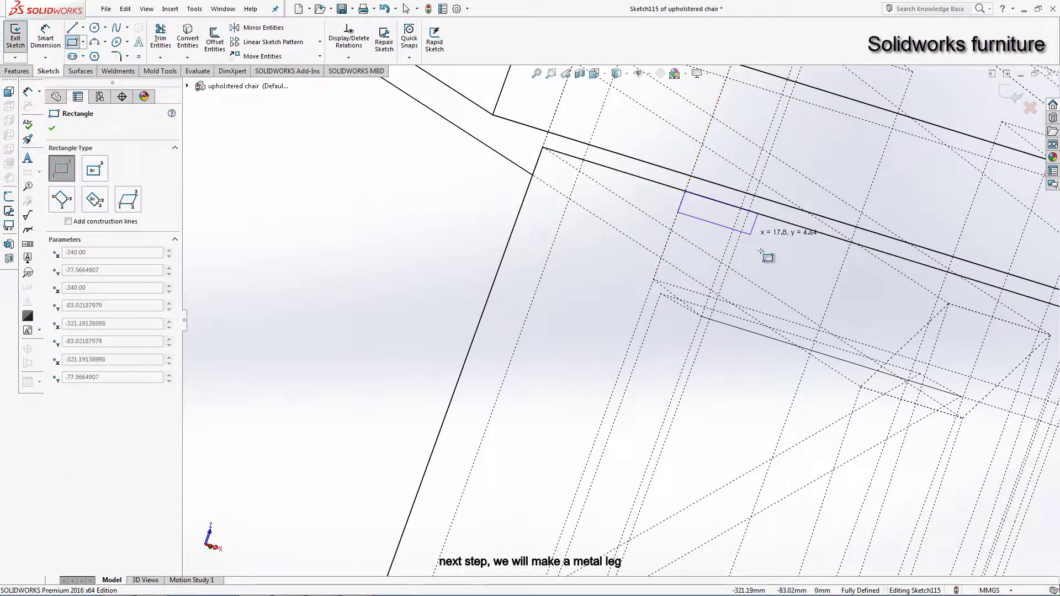
click(766, 281)
right_click(734, 284)
click(748, 343)
scroll(682, 267, down, 3)
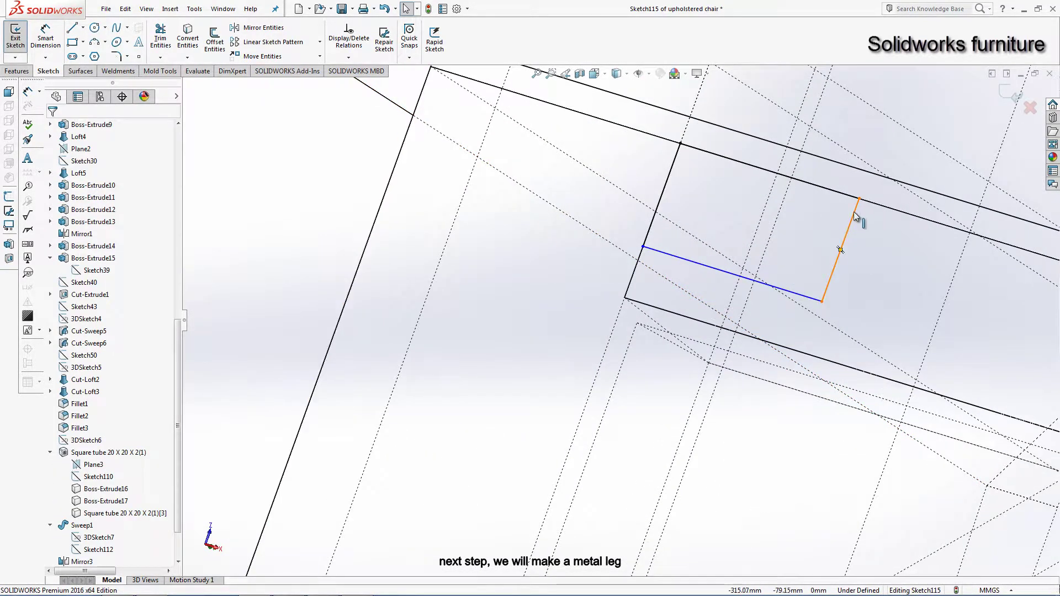
Step: Dimension the new rectangle's short side to 25 mm, then change it to 20 mm
click(47, 34)
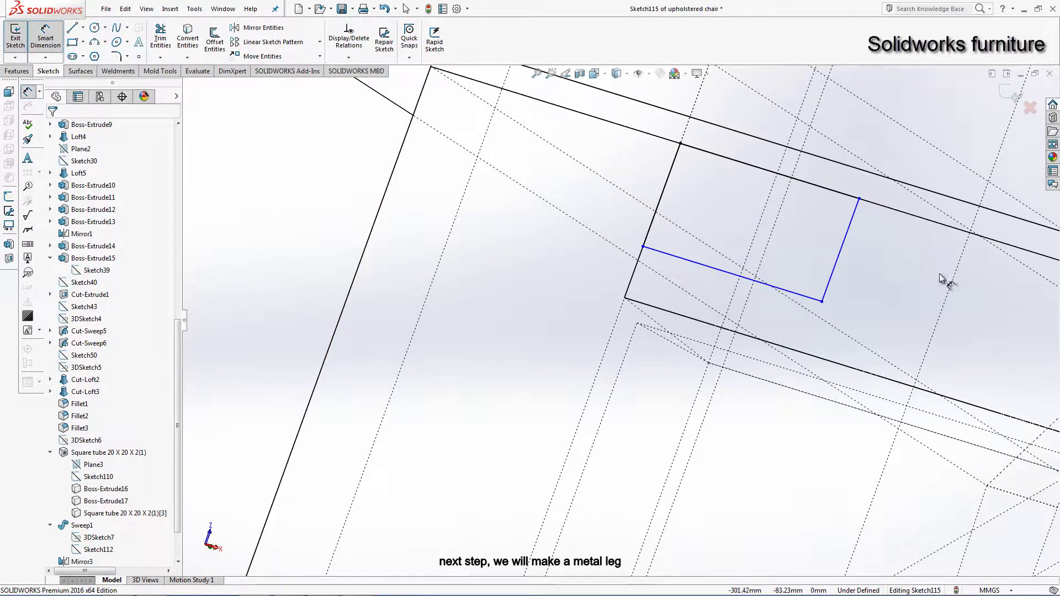
click(832, 282)
click(919, 333)
text(2)
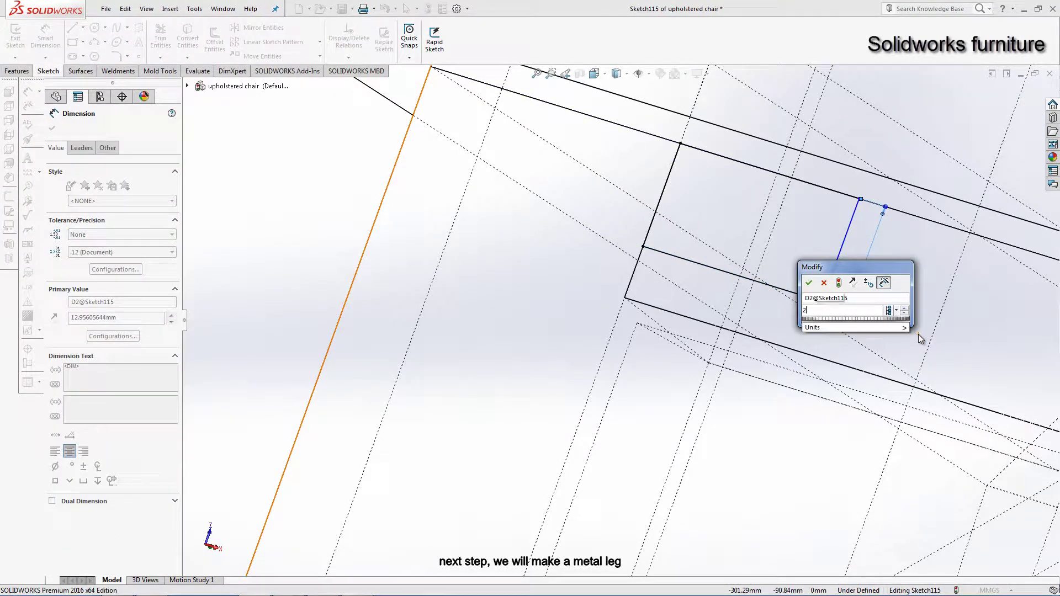
text(5)
key(Return)
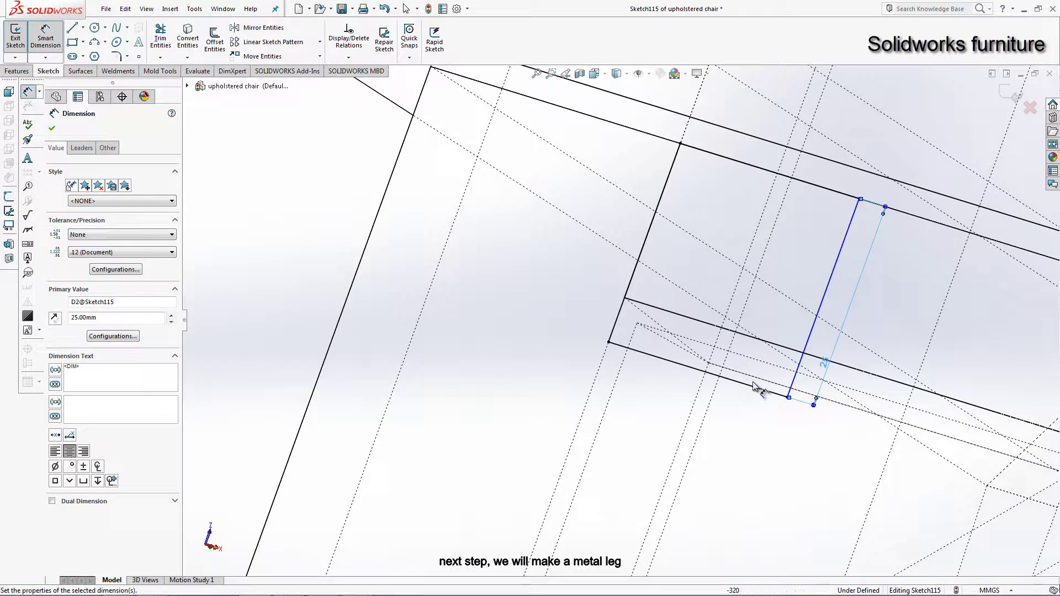
double_click(825, 363)
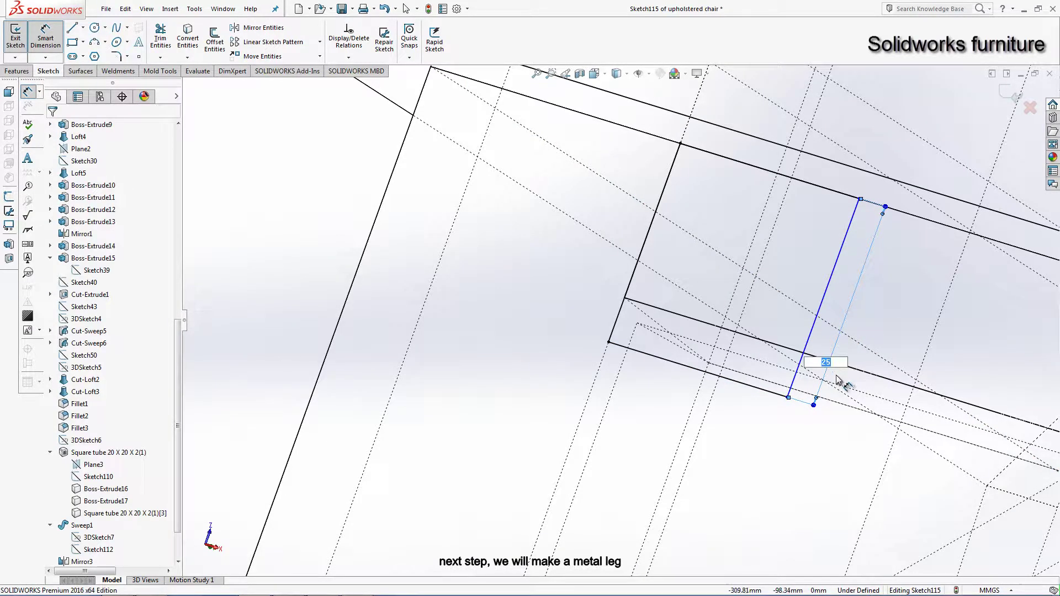
text(20)
key(Return)
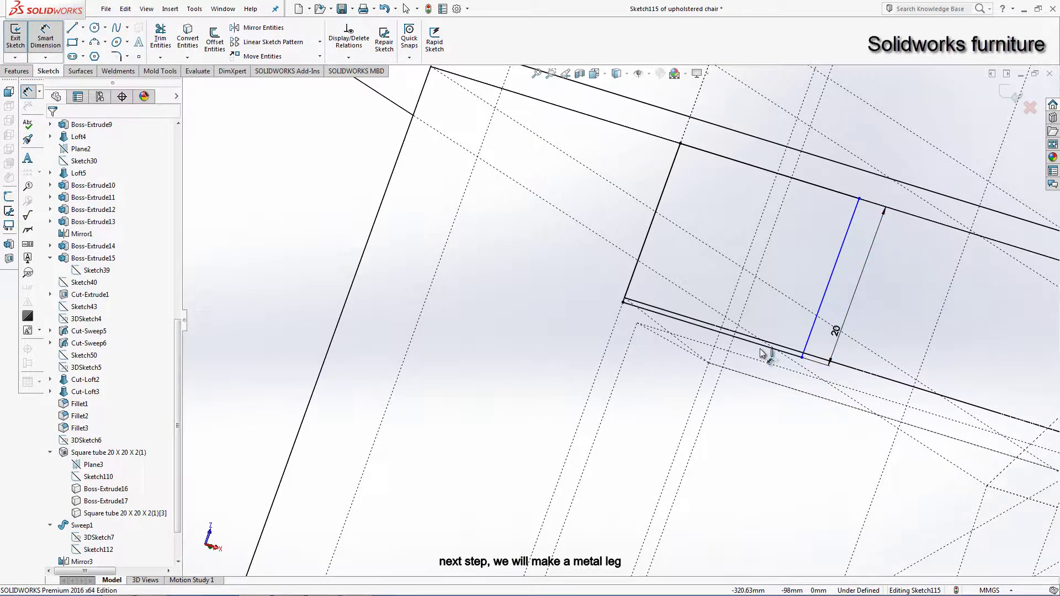
Step: Dimension the rectangle's bottom edge offset at 25 mm, fully defining the sketch
click(769, 350)
click(747, 411)
text(25)
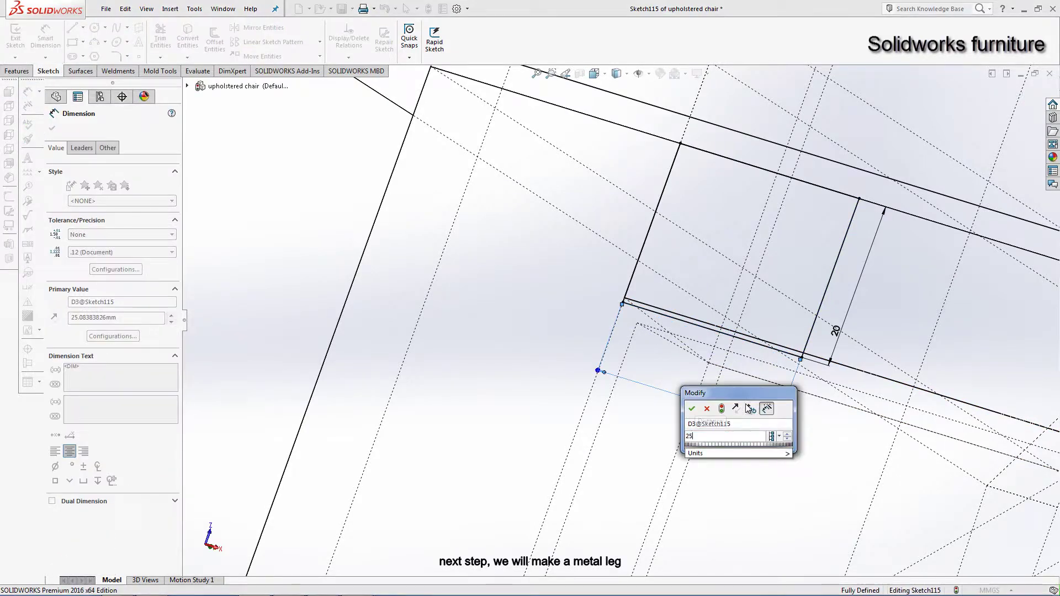
key(Return)
scroll(740, 425, up, 5)
right_click(718, 451)
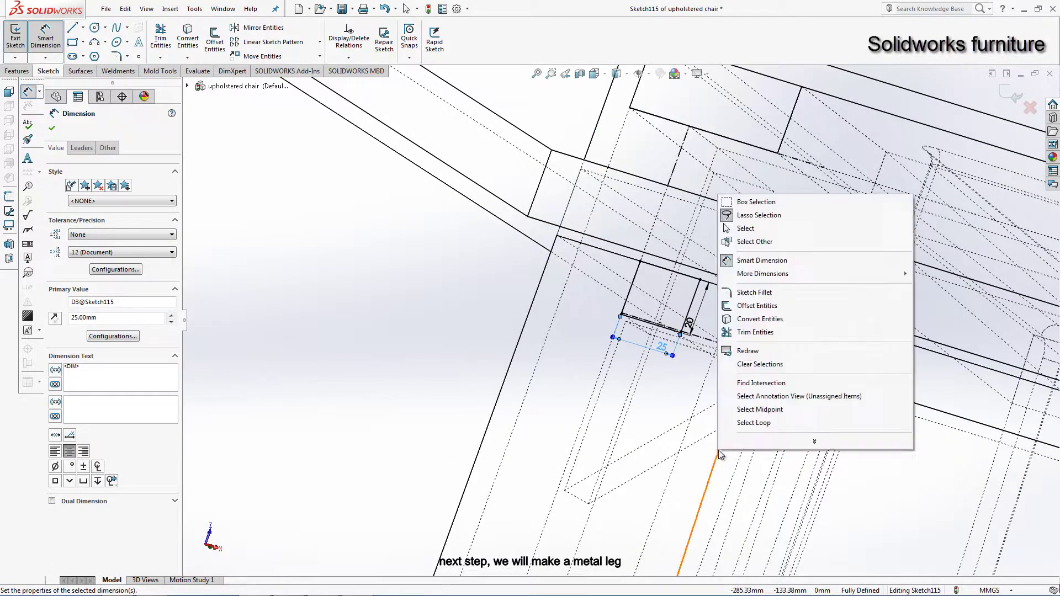
click(744, 233)
scroll(704, 429, up, 5)
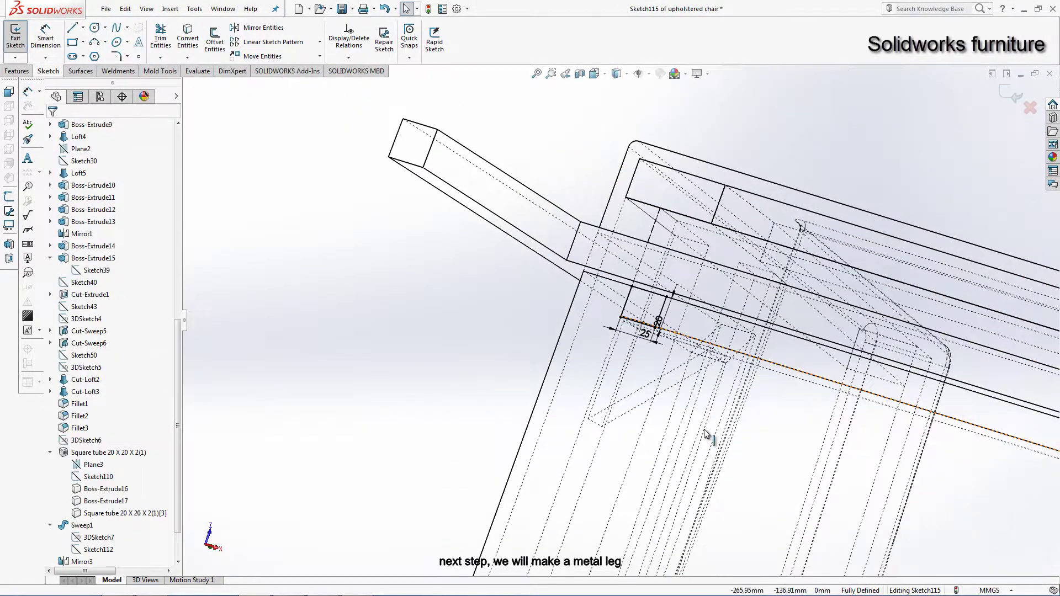
mouse_move(690, 442)
middle_down()
mouse_move(721, 492)
mouse_move(564, 393)
middle_up()
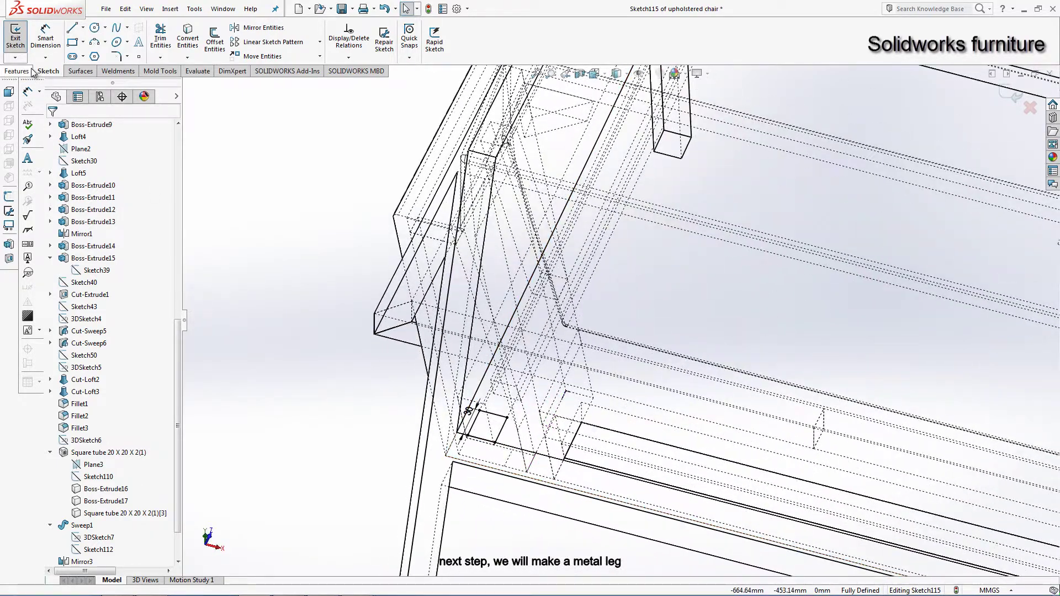
Step: Extrude Sketch115 blind 5 mm over both frame bodies, leaving Merge result off
click(31, 71)
click(21, 39)
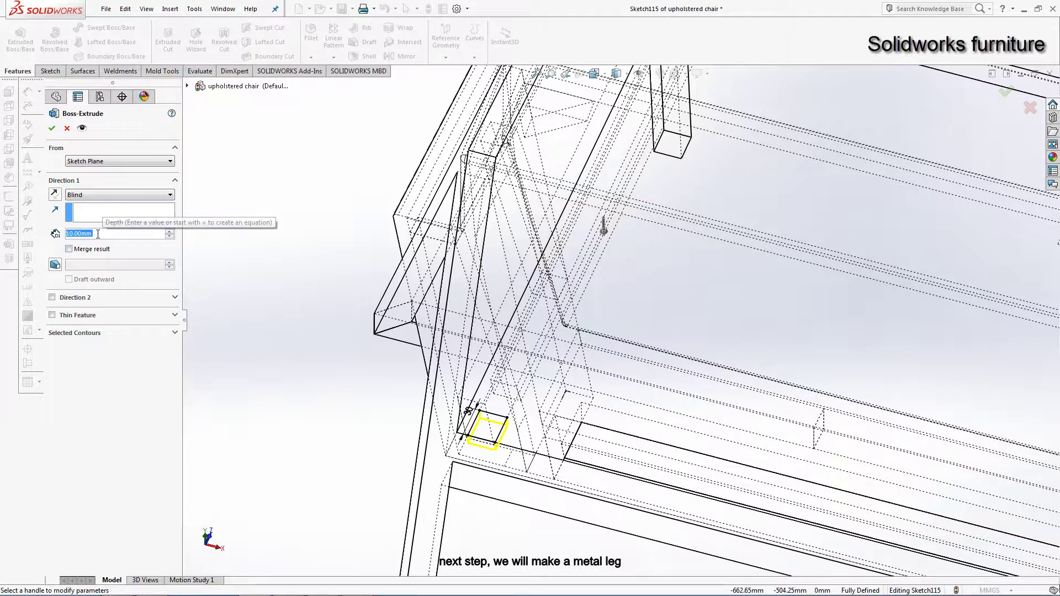
text(5)
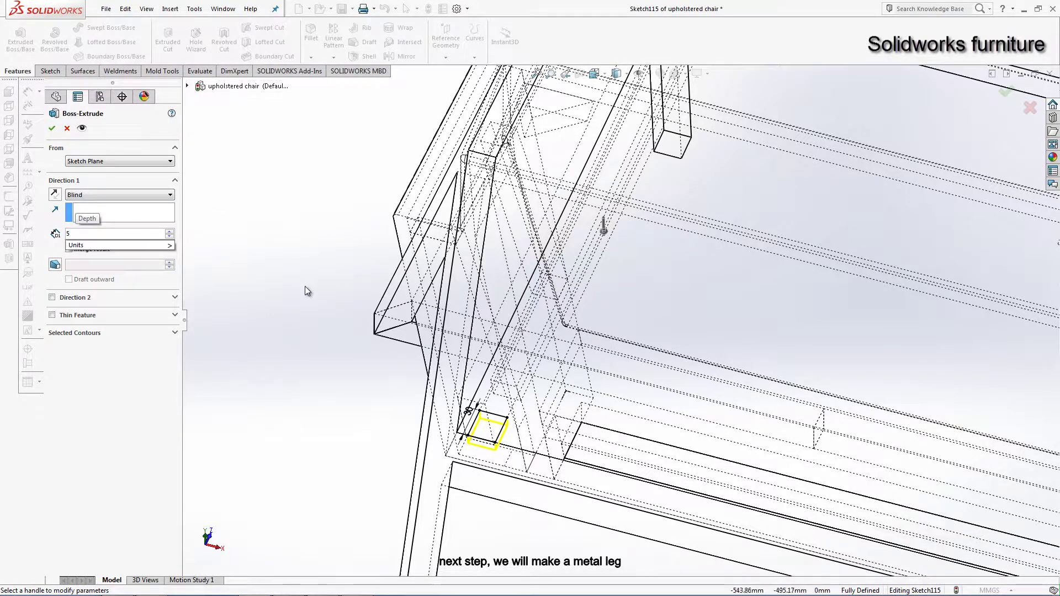
key(Return)
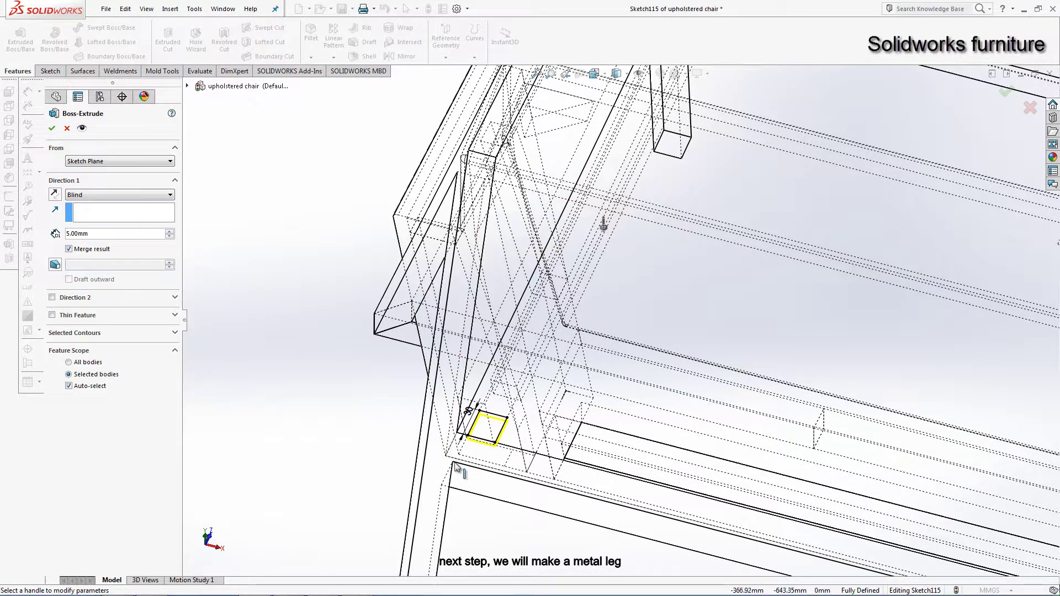
click(68, 386)
click(478, 467)
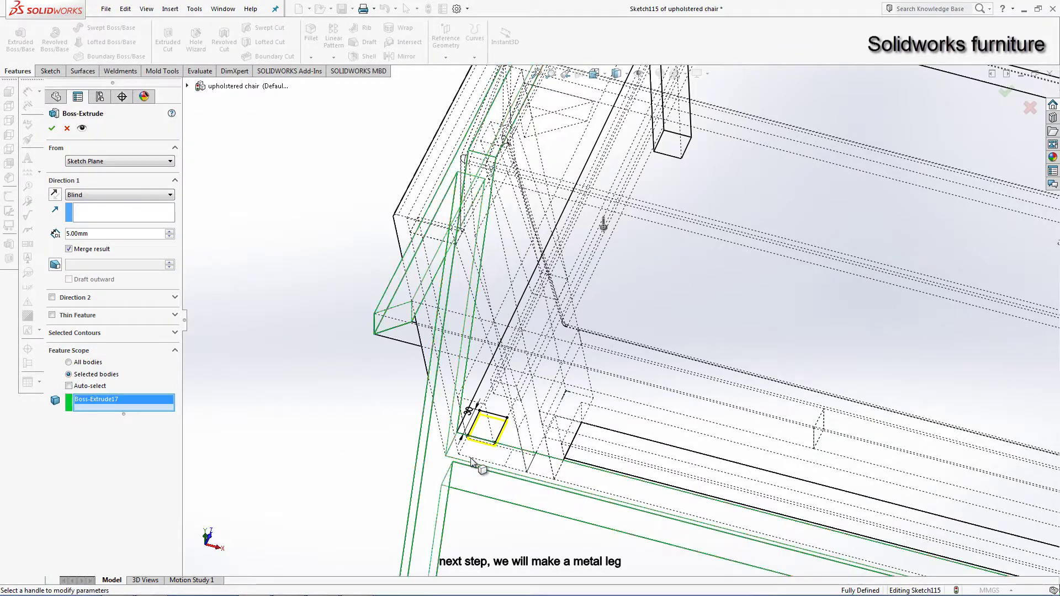
mouse_move(478, 467)
middle_down()
mouse_move(609, 268)
mouse_move(489, 250)
mouse_move(734, 413)
middle_up()
click(489, 250)
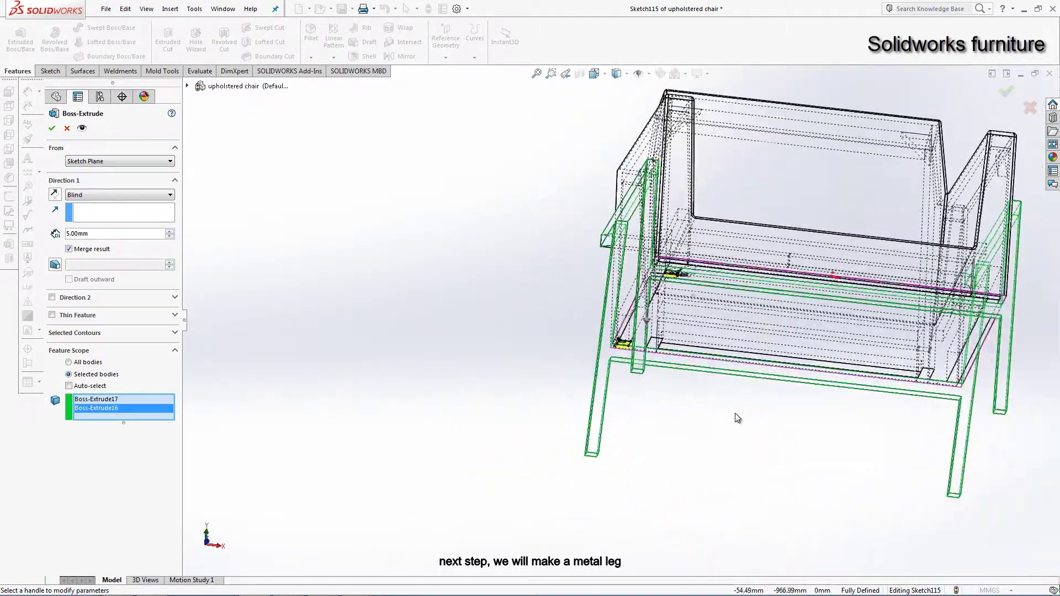
click(77, 252)
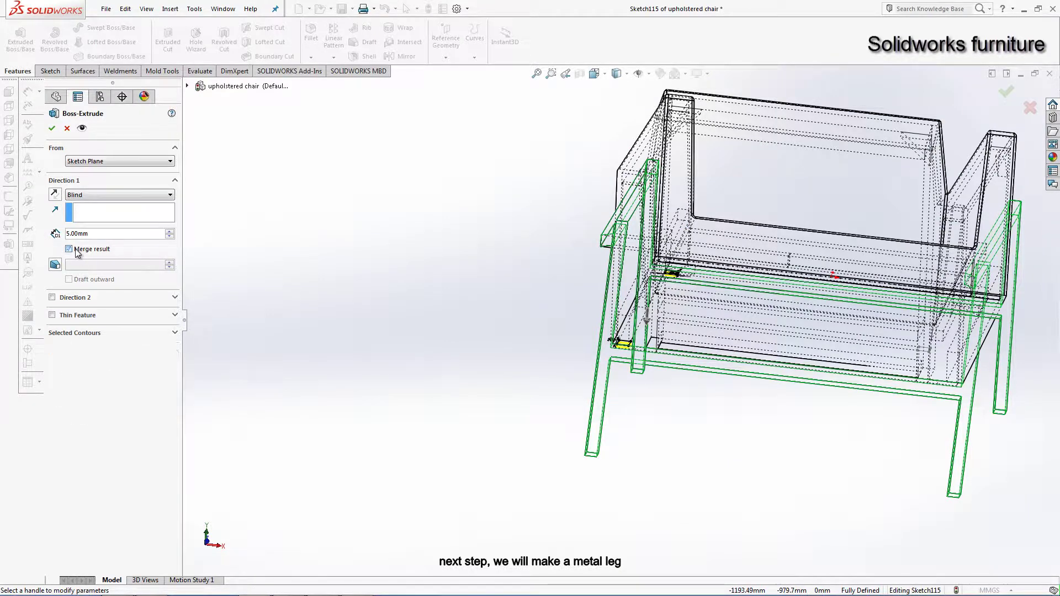
click(52, 129)
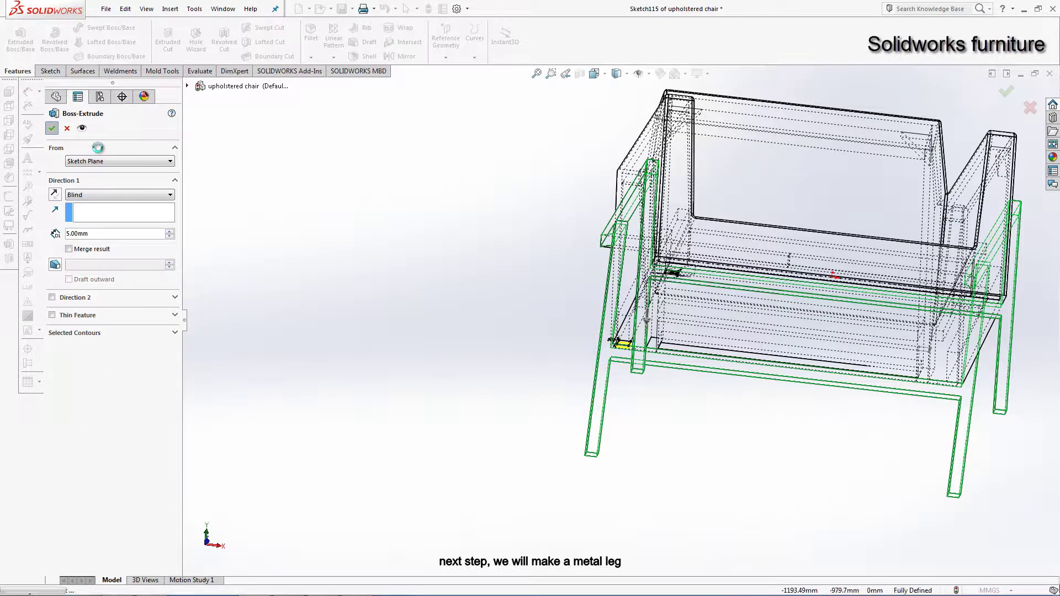
Step: Switch to shaded-with-edges display and orbit to the chair's underside corner
click(622, 74)
middle_drag(619, 166, 653, 264)
scroll(643, 340, down, 3)
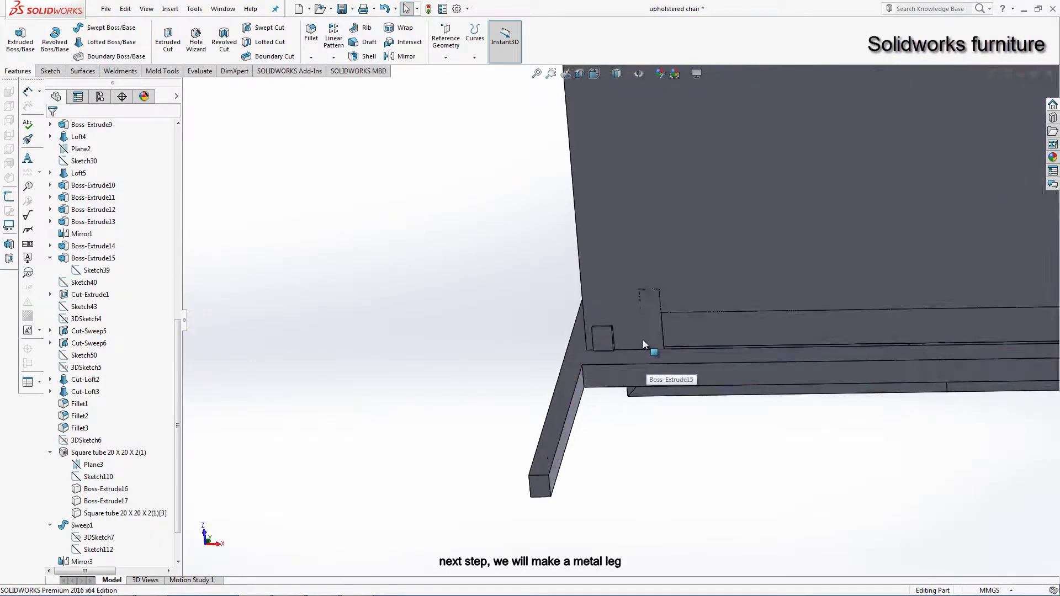
scroll(643, 339, up, 5)
mouse_move(625, 196)
middle_down()
mouse_move(631, 169)
mouse_move(615, 215)
mouse_move(604, 200)
middle_up()
scroll(631, 169, down, 4)
scroll(554, 290, down, 2)
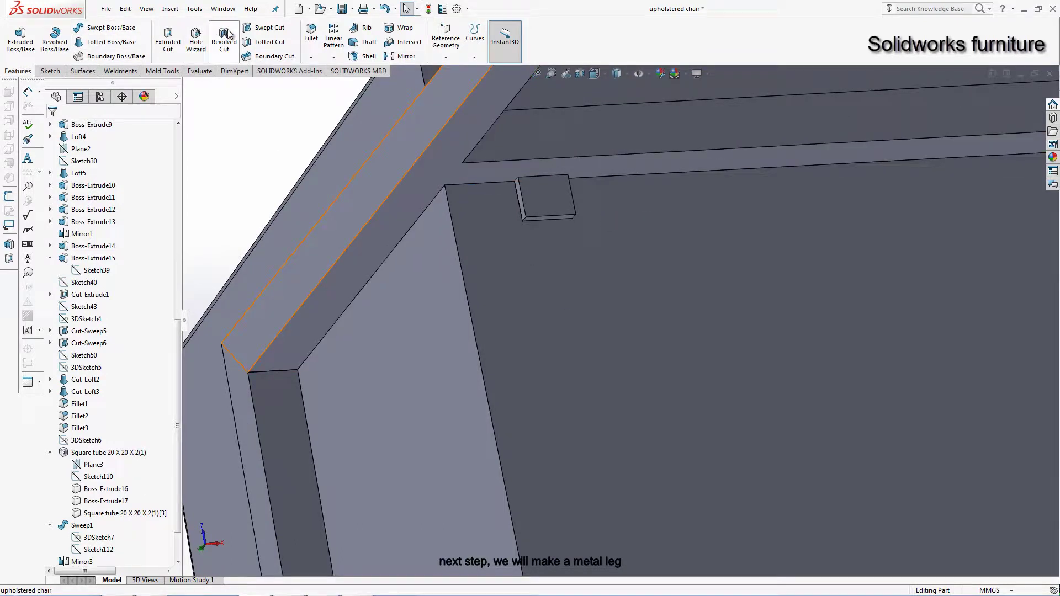
Step: Set up a Hole Wizard ANSI Metric flat head screw hole of size M5
click(197, 46)
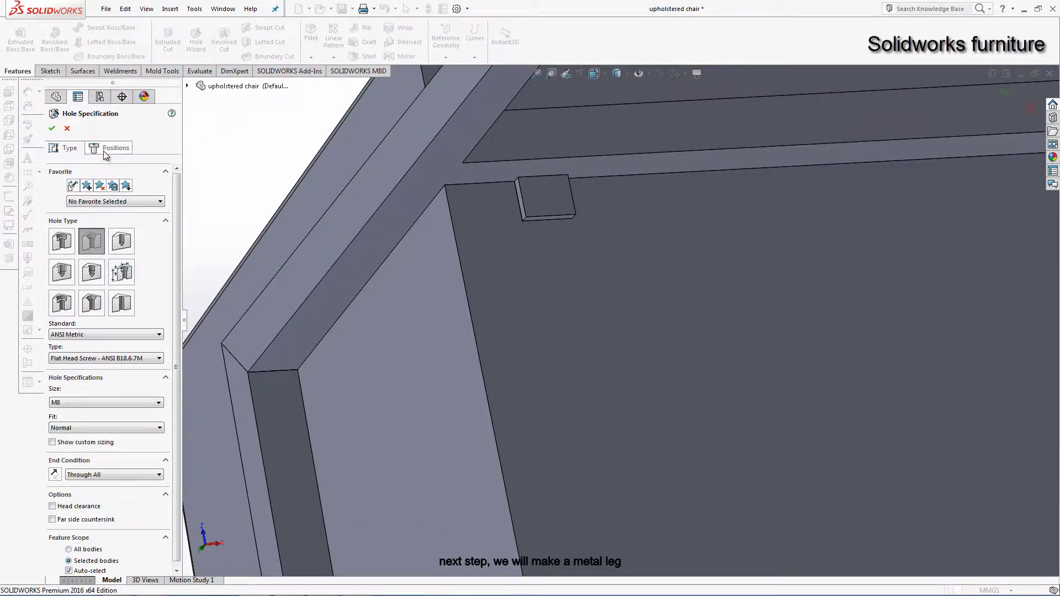
click(105, 150)
click(65, 148)
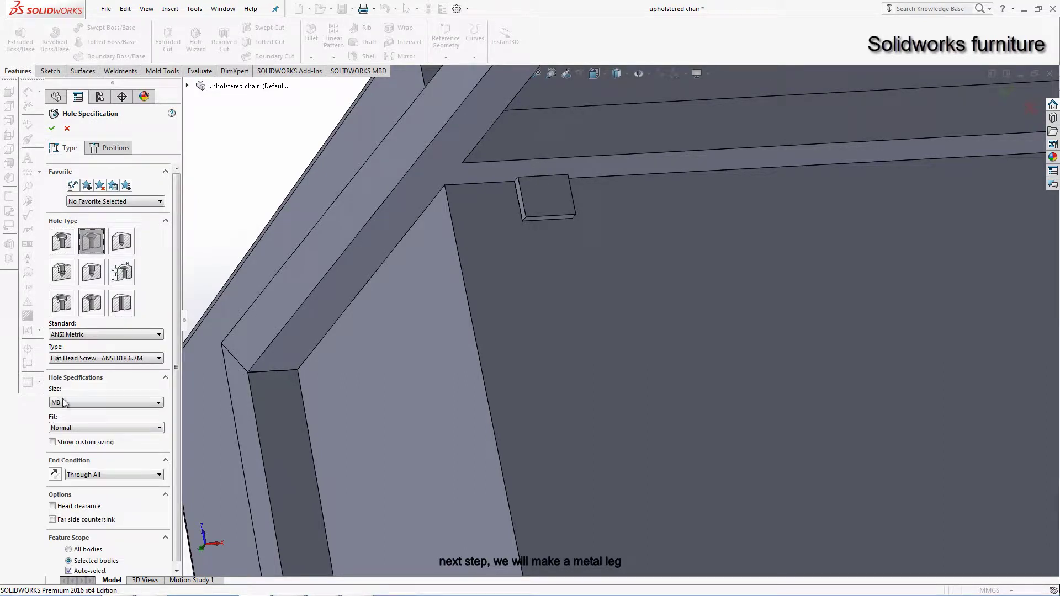
click(88, 334)
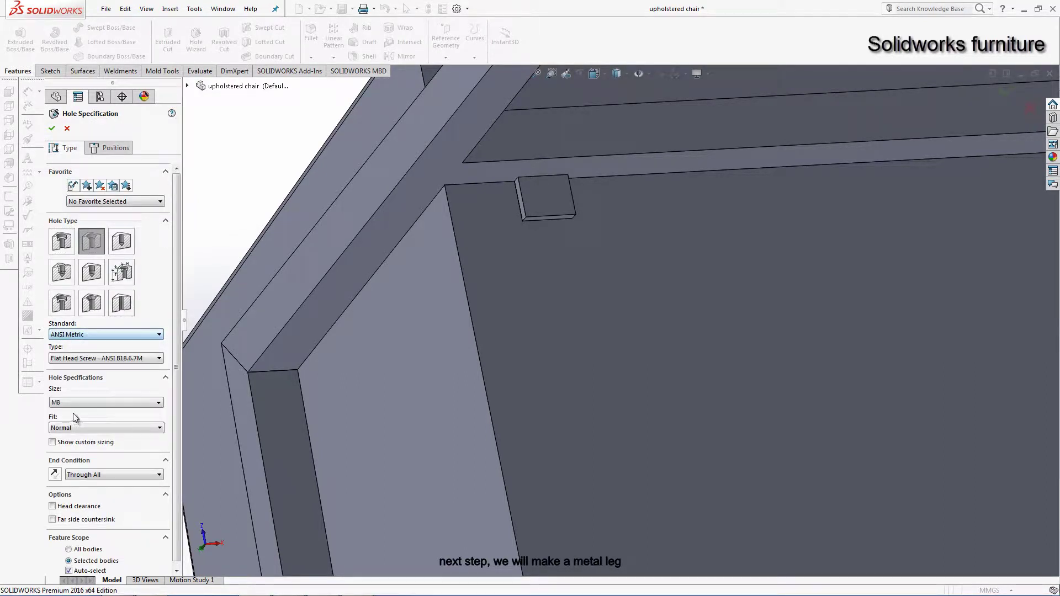
click(78, 402)
click(68, 457)
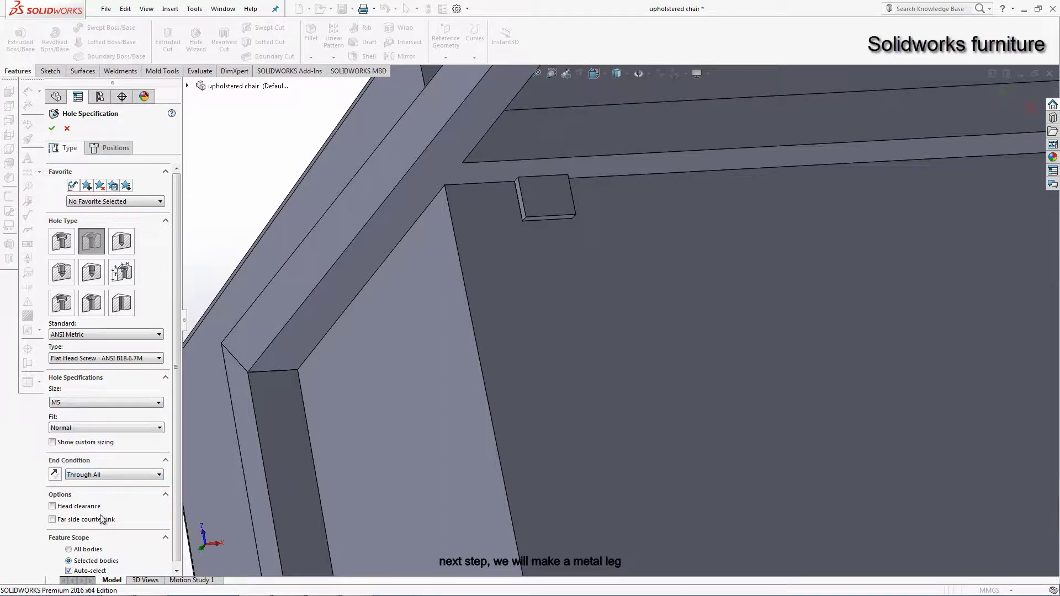
Step: Turn off auto-select, choose the small tab face, and go to Positions
click(83, 571)
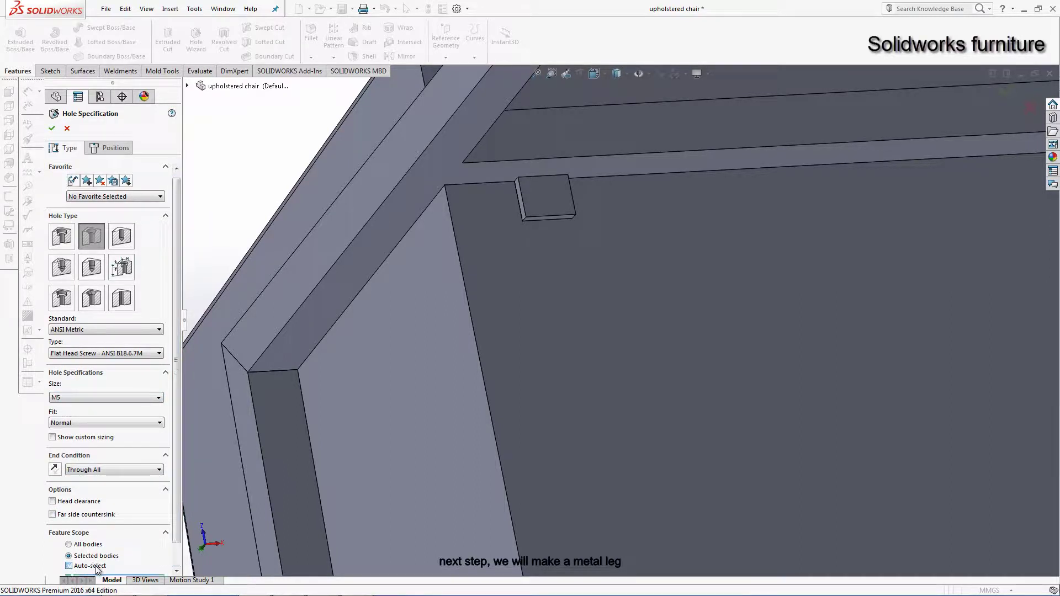
scroll(608, 357, up, 3)
mouse_move(608, 357)
middle_down()
mouse_move(603, 291)
mouse_move(518, 260)
middle_up()
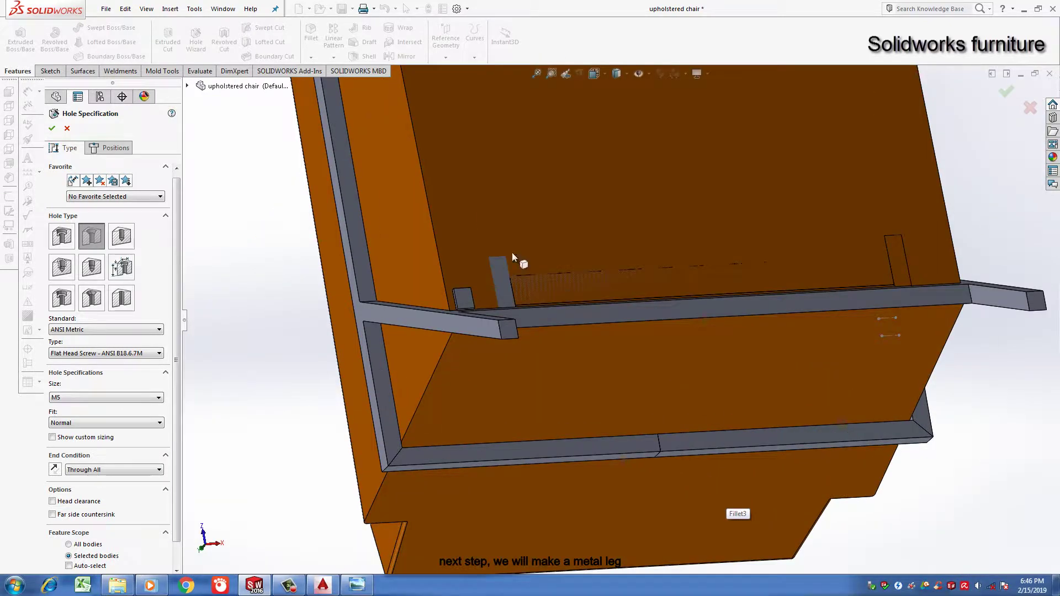
scroll(501, 320, down, 3)
click(501, 321)
middle_drag(501, 320, 296, 370)
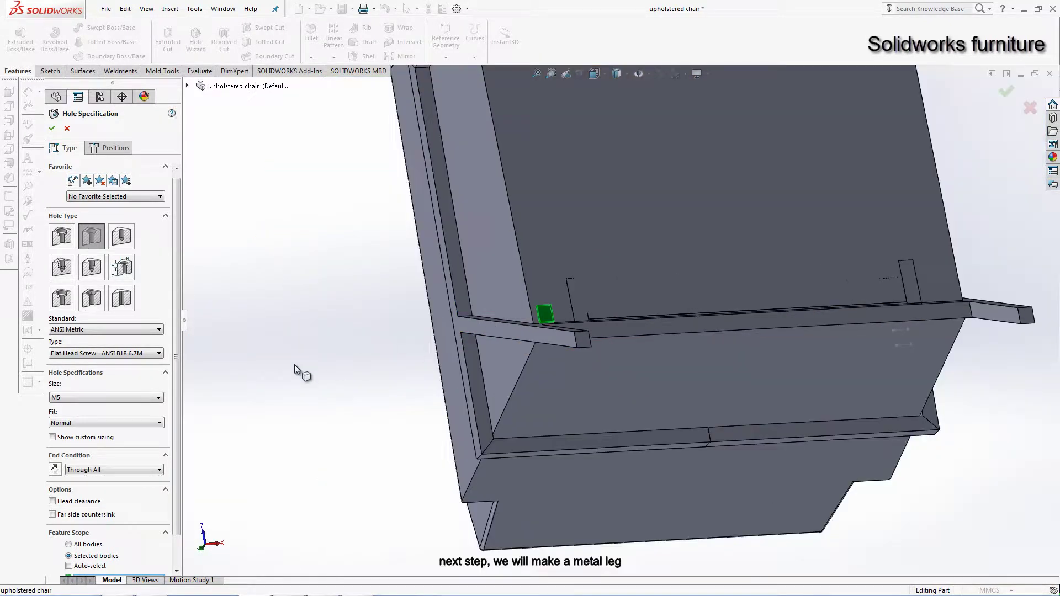
click(114, 153)
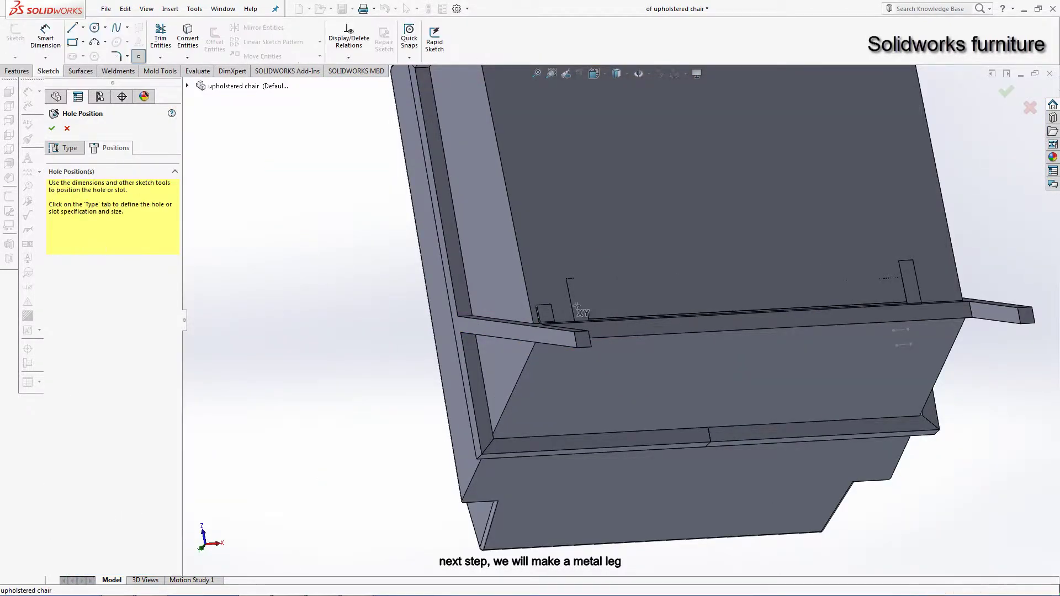
Step: Begin dimensioning the hole centre from the seat tab's edge
scroll(547, 315, down, 3)
scroll(549, 314, down, 2)
scroll(549, 312, up, 2)
middle_drag(545, 308, 592, 173)
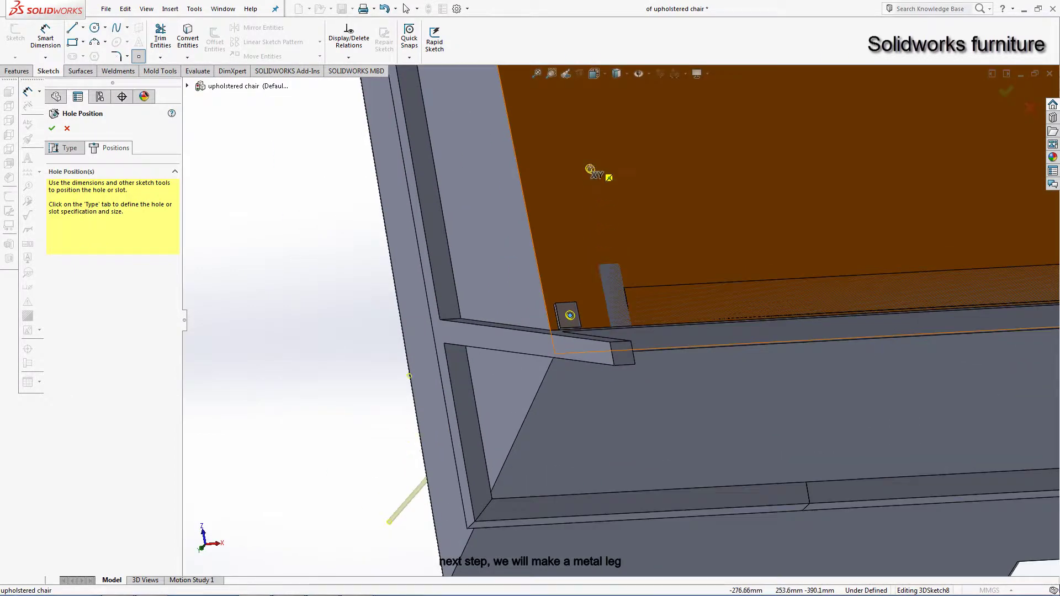
scroll(596, 177, up, 4)
scroll(604, 213, down, 4)
scroll(552, 208, down, 2)
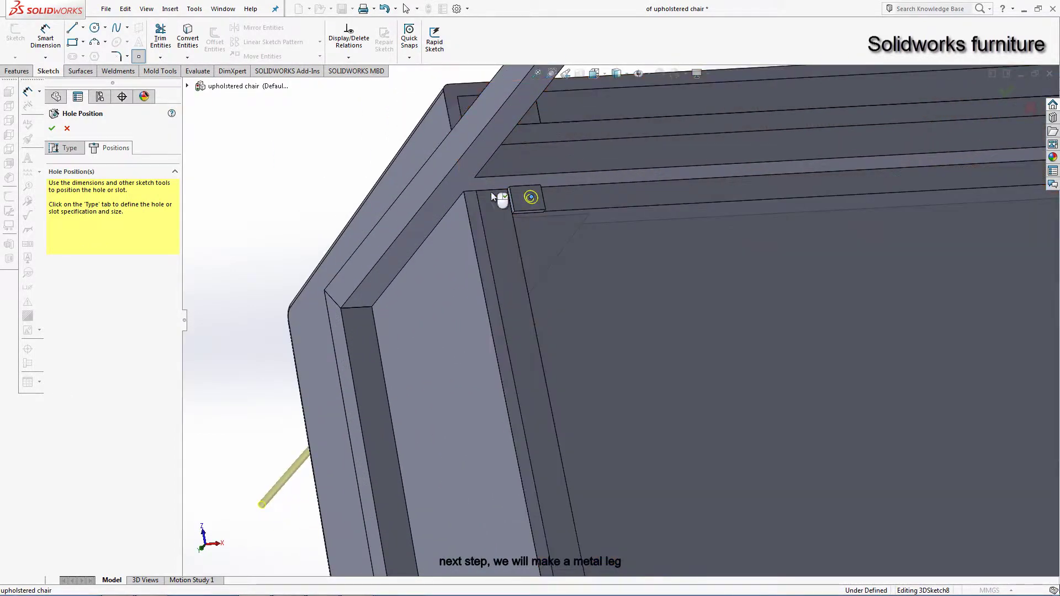
right_click(384, 159)
click(388, 164)
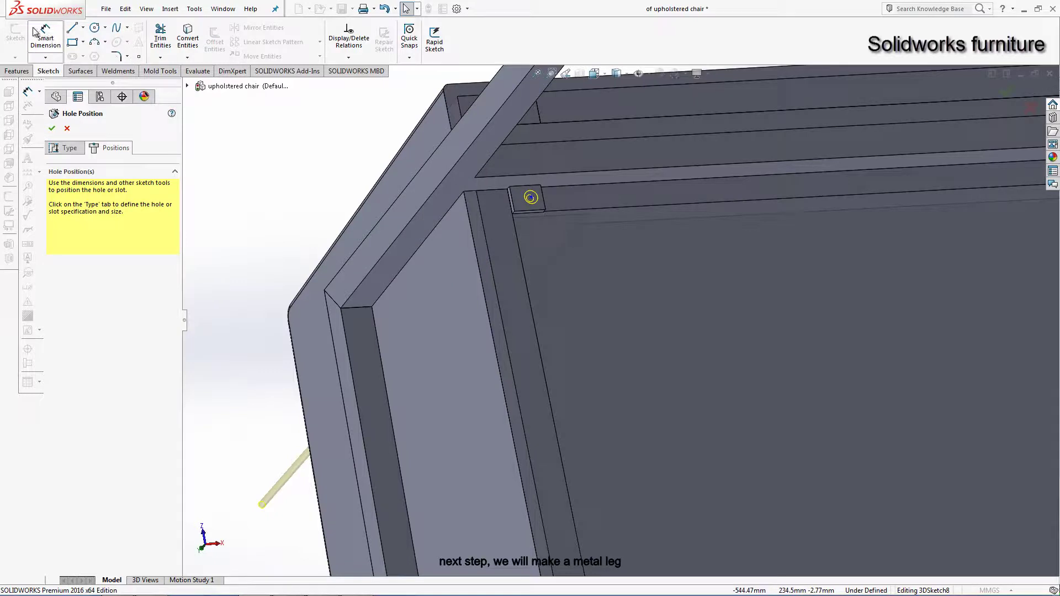
click(35, 32)
scroll(528, 182, down, 5)
scroll(615, 224, down, 3)
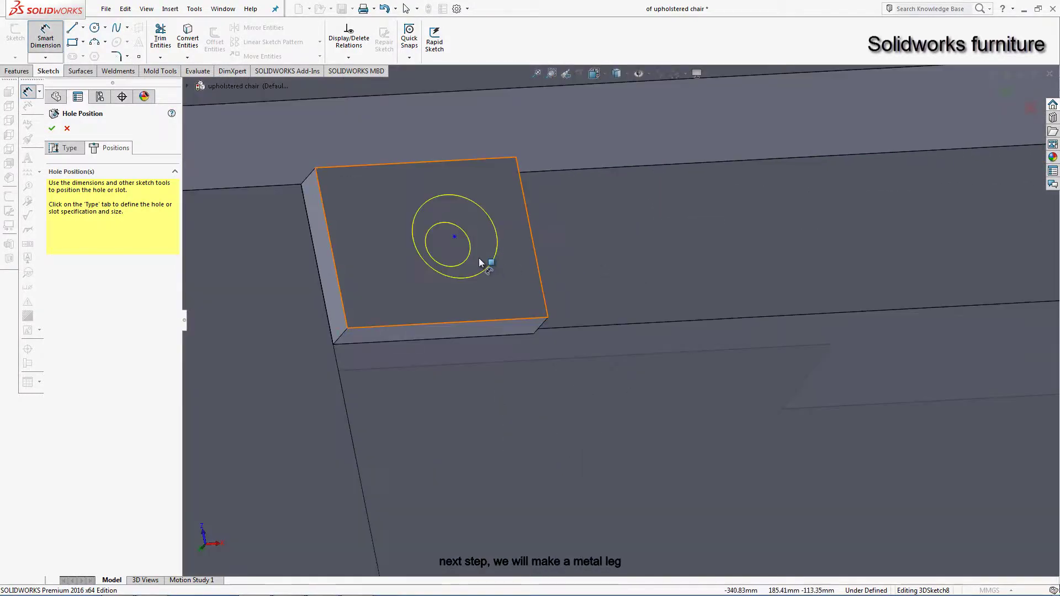
click(454, 236)
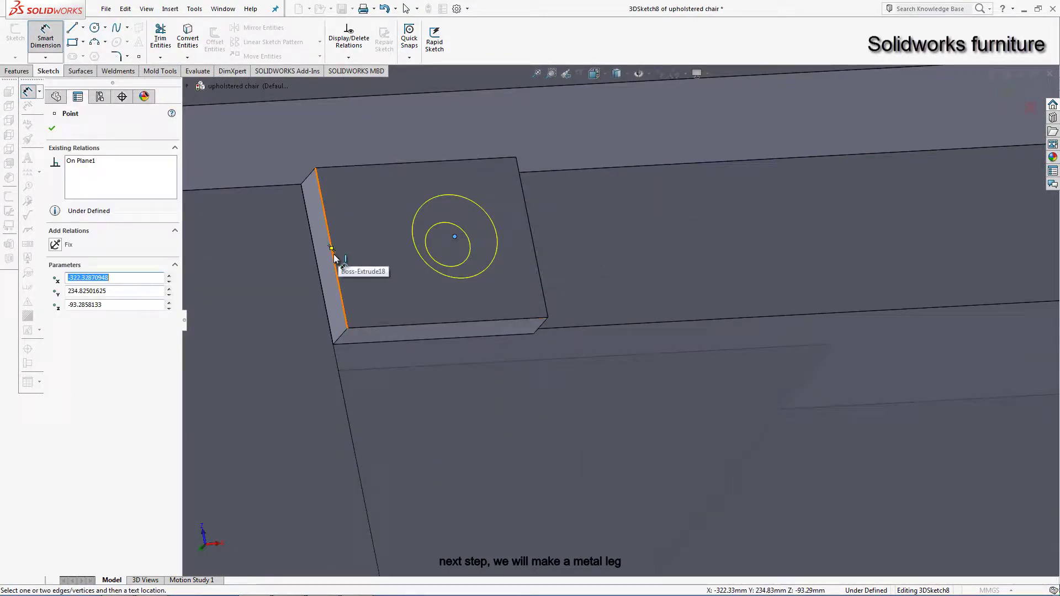
click(333, 255)
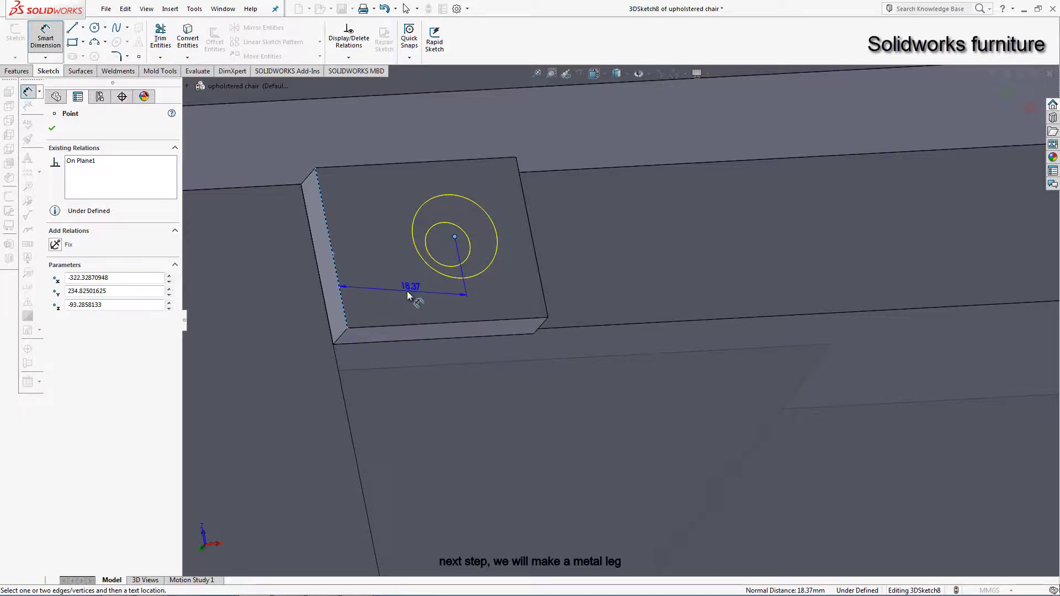
Step: Cancel the unfinished dimension, delete the stray hole point, and switch to placing sketch points
middle_drag(408, 295, 401, 273)
middle_drag(418, 245, 563, 208)
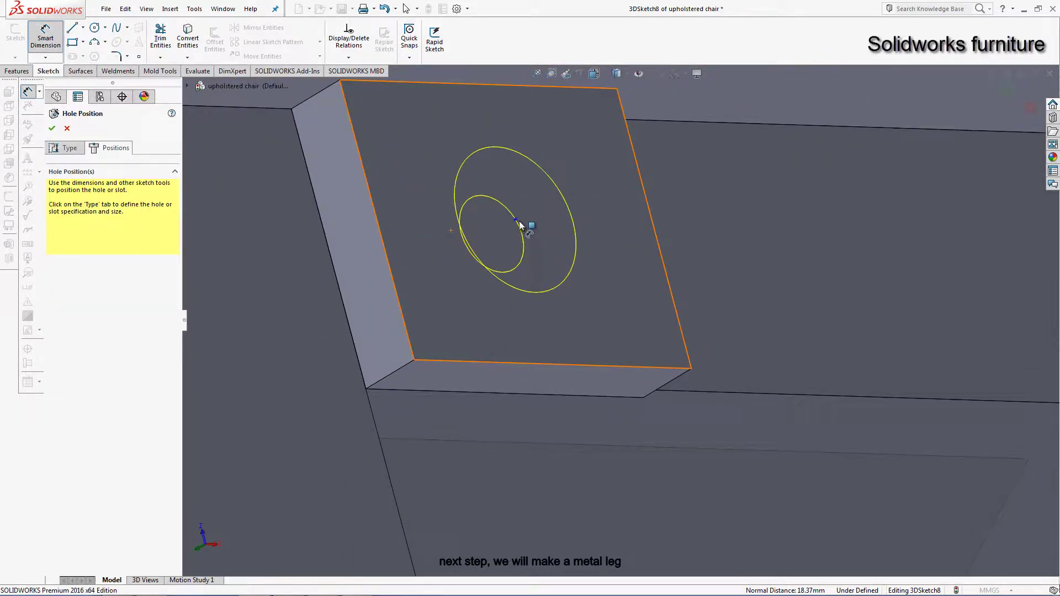
key(Escape)
click(516, 223)
key(Delete)
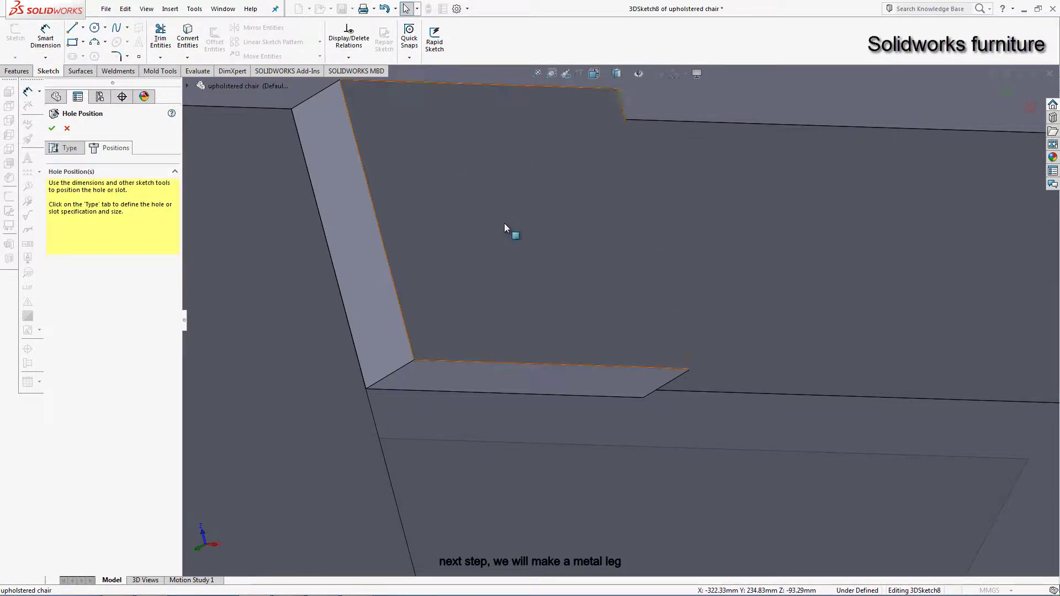
click(137, 59)
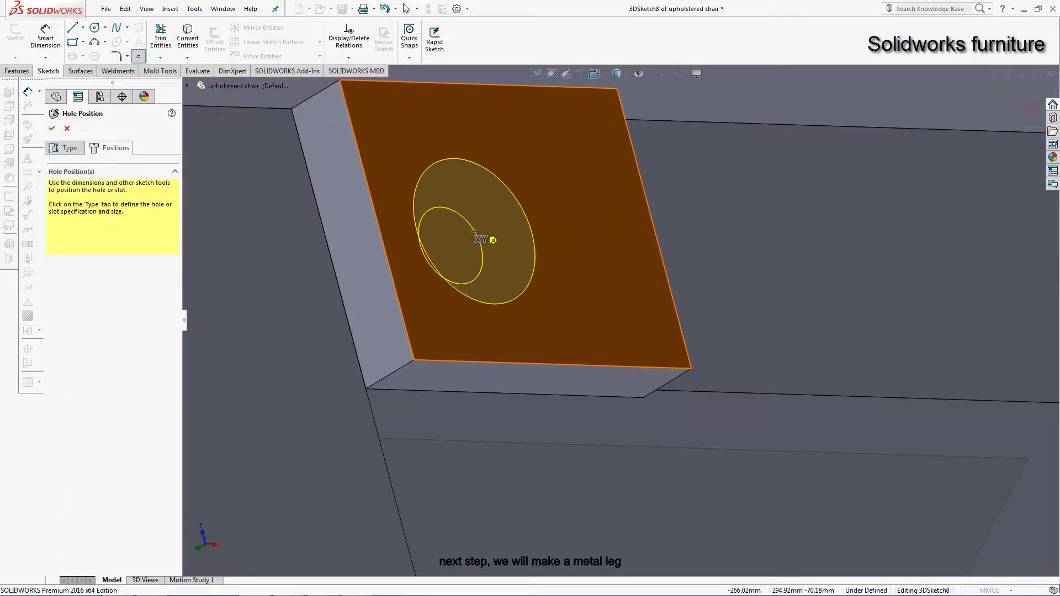
middle_drag(490, 237, 451, 215)
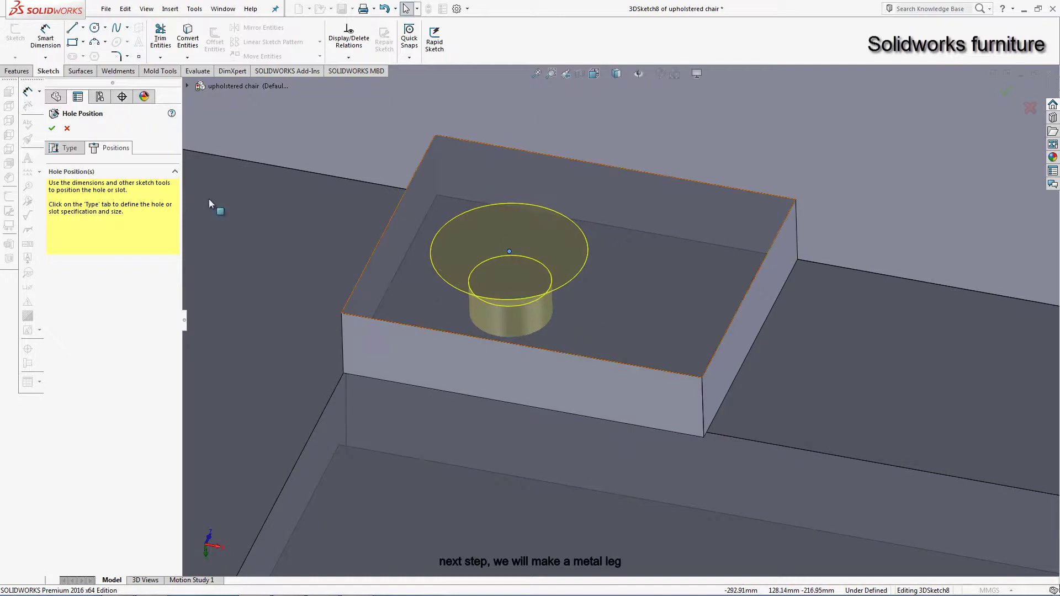
Step: Locate the first hole centre 12.50 mm and 10 mm from the tab edges
click(45, 36)
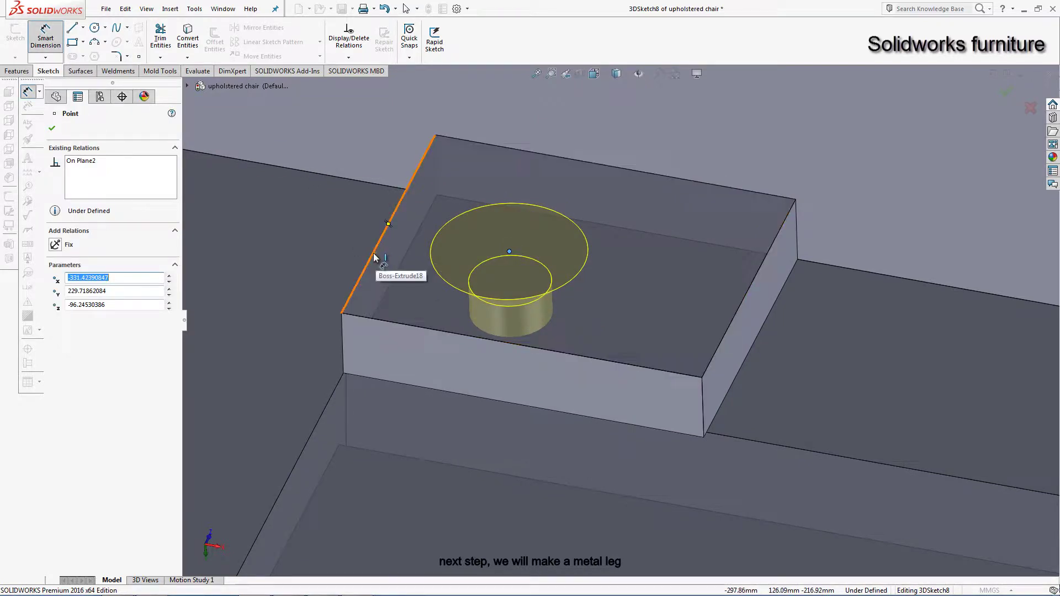
click(374, 253)
click(418, 310)
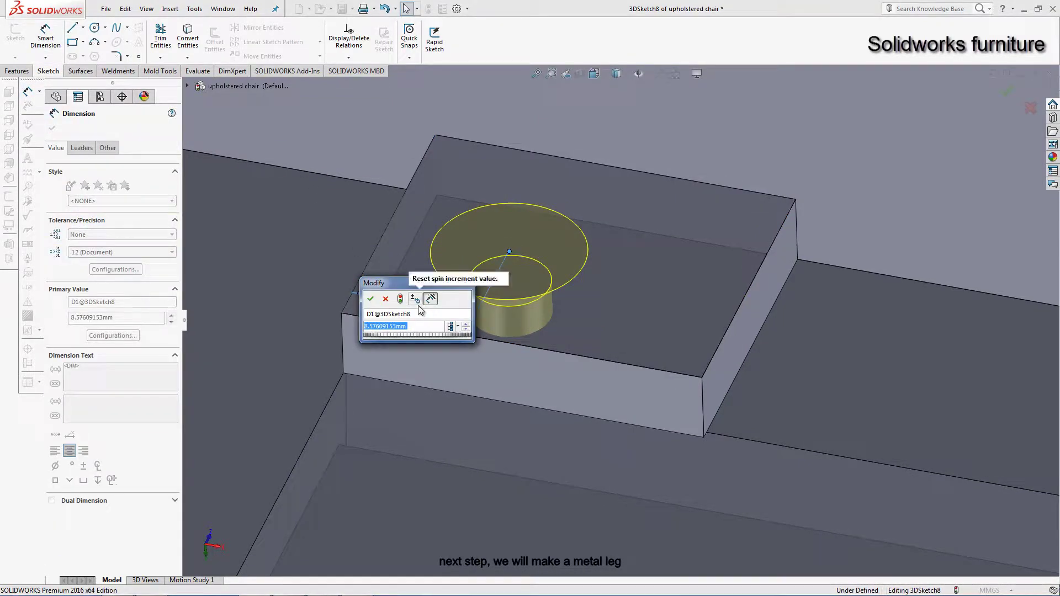
text(12.5)
key(Return)
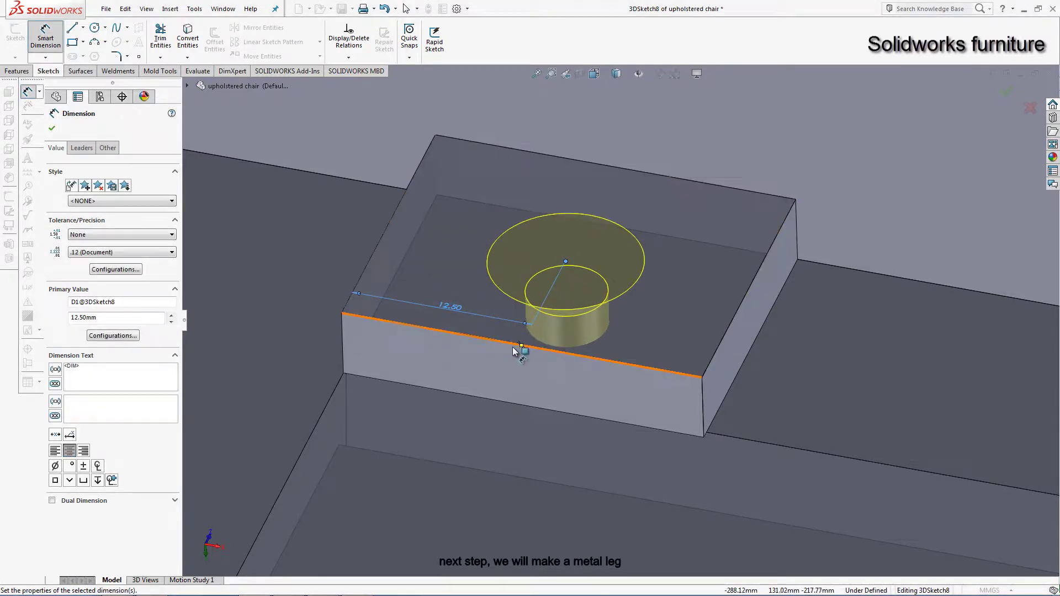
click(521, 346)
click(566, 261)
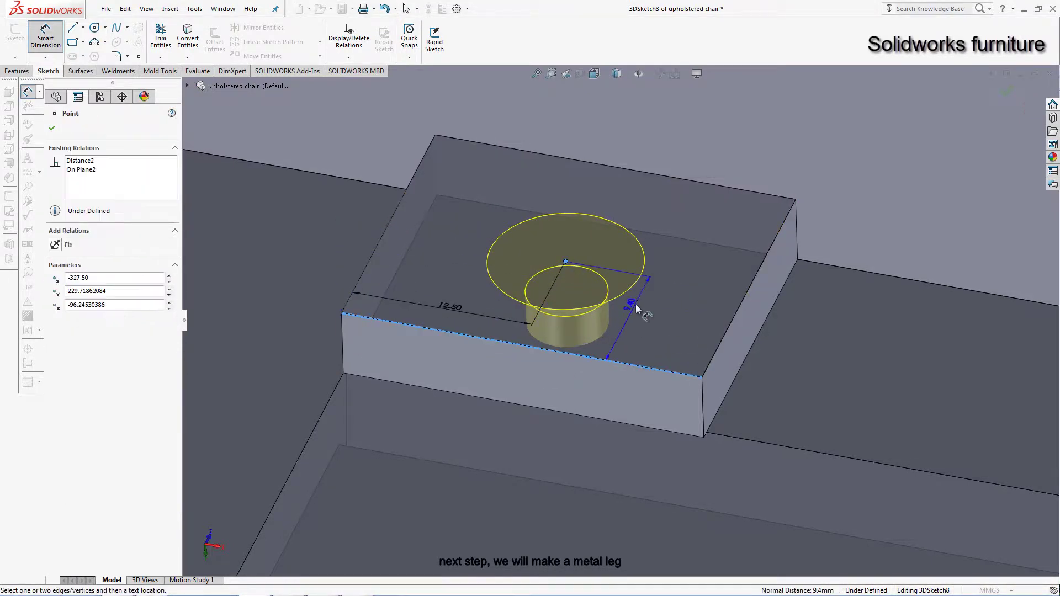
click(641, 309)
text(10)
key(Return)
key(Escape)
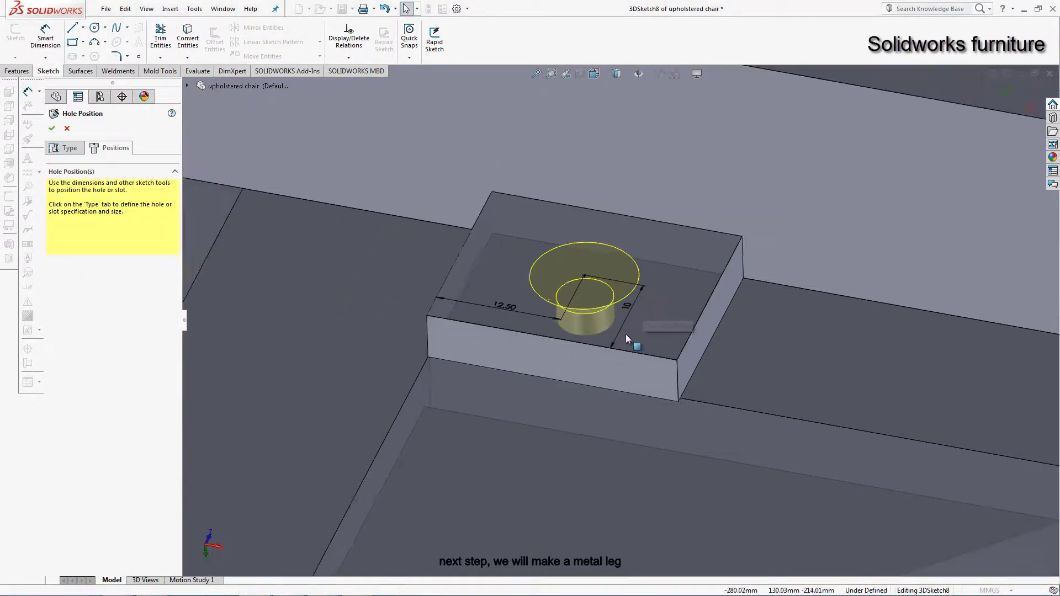
Step: Locate the other hole centre 12.5 mm and 15 mm from the tab edges
middle_drag(625, 334, 537, 418)
scroll(574, 376, down, 2)
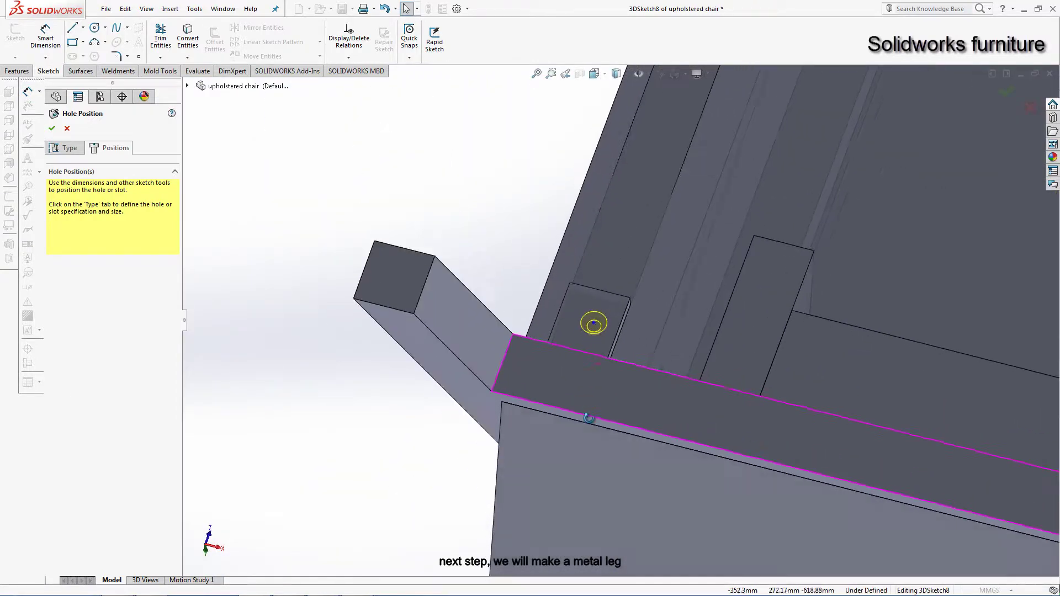
scroll(596, 332, down, 3)
scroll(613, 309, down, 3)
scroll(629, 297, down, 3)
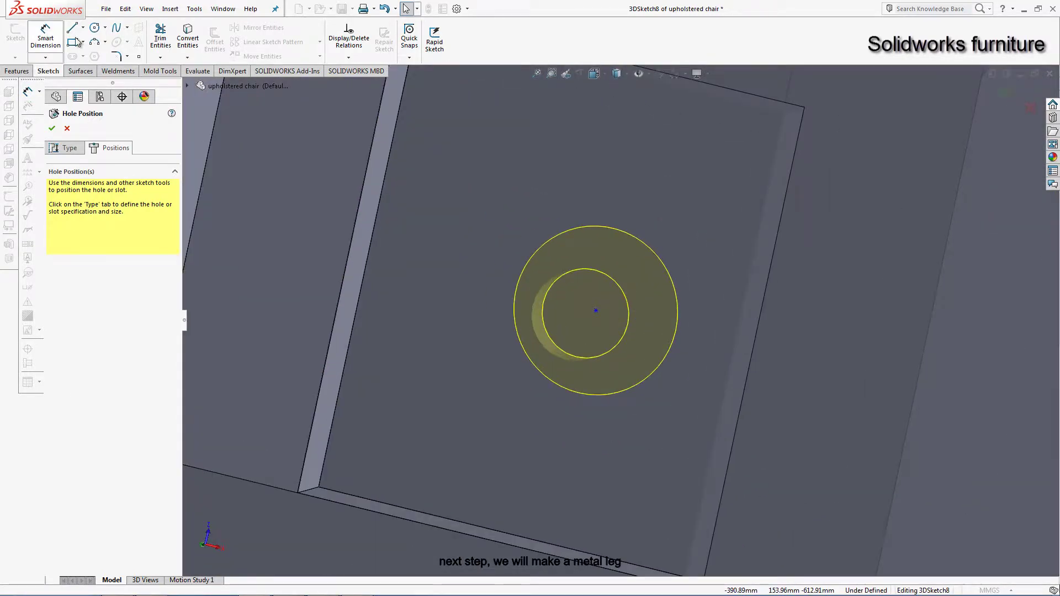
click(46, 38)
click(362, 279)
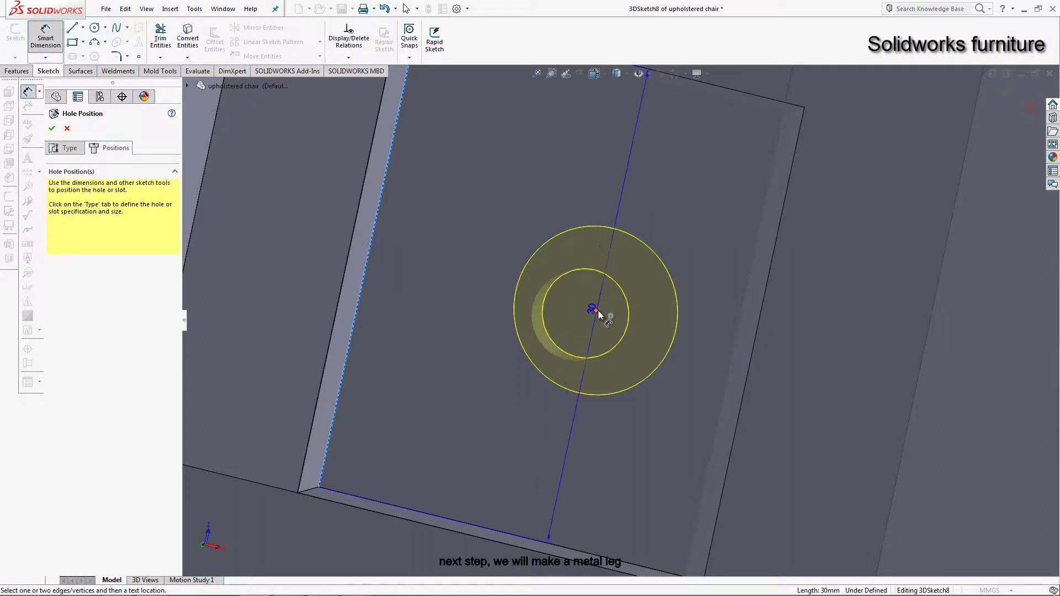
click(596, 310)
click(508, 229)
text(12.)
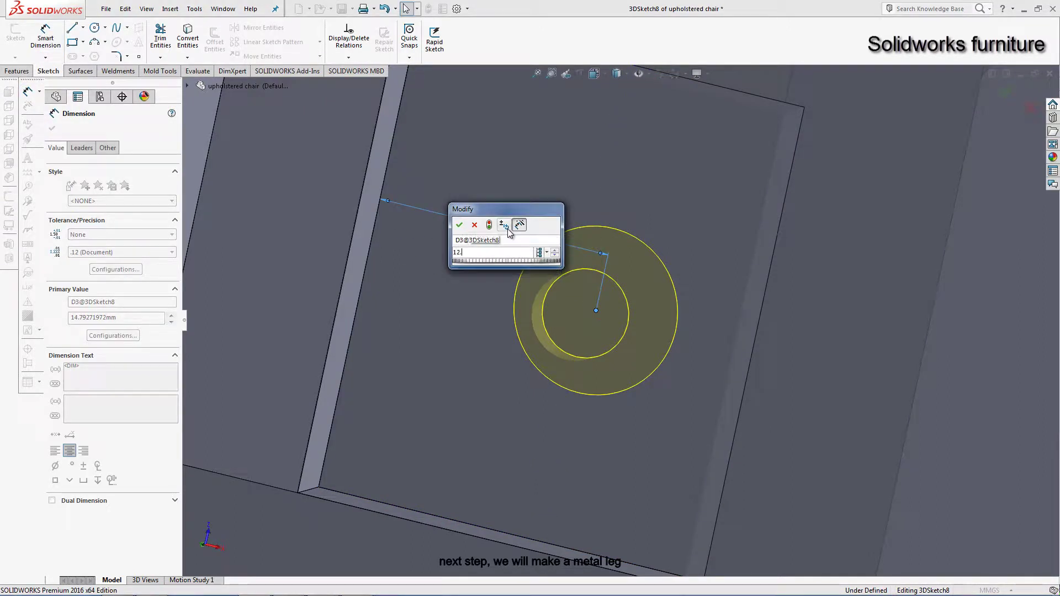
text(5)
key(Return)
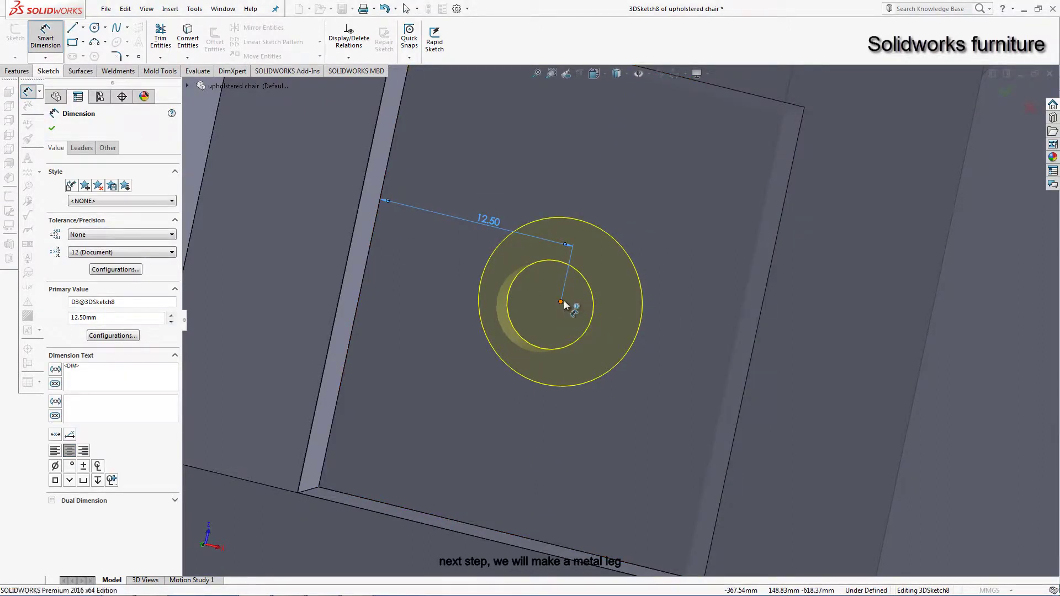
click(561, 302)
scroll(568, 303, up, 2)
click(636, 147)
click(627, 199)
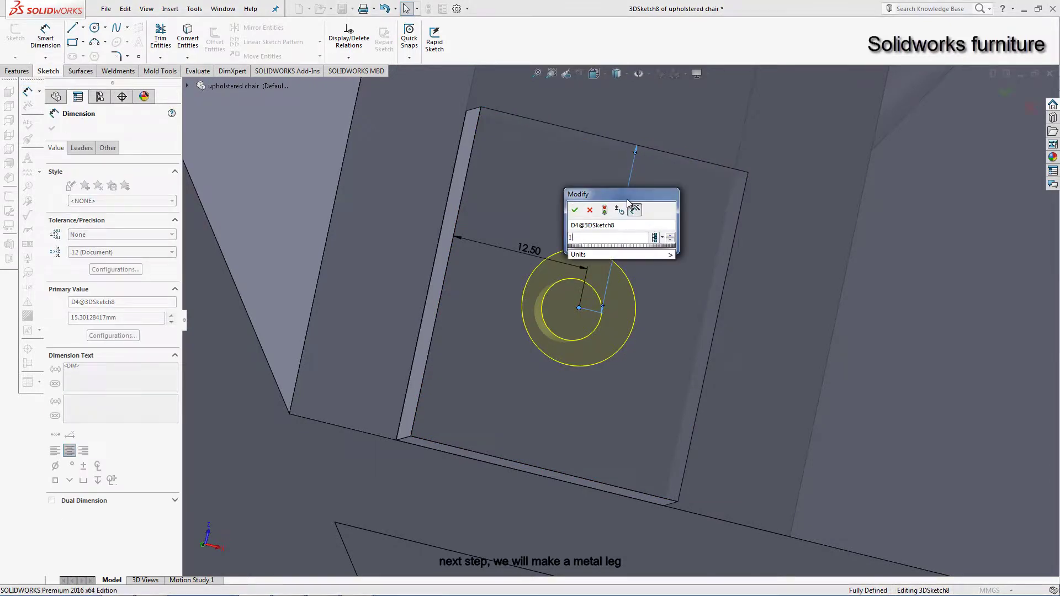
text(15)
key(Return)
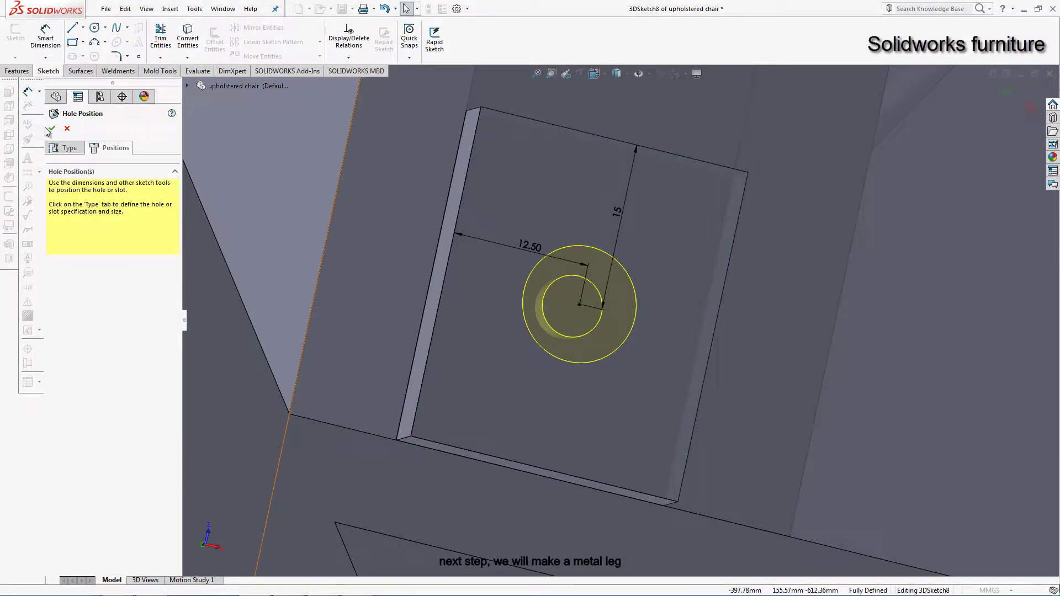
Step: Orbit to inspect the finished hole and the frame from below
scroll(597, 386, up, 3)
mouse_move(596, 386)
middle_down()
mouse_move(596, 473)
mouse_move(262, 245)
middle_up()
scroll(676, 248, up, 3)
mouse_move(677, 247)
middle_down()
mouse_move(761, 305)
mouse_move(689, 319)
mouse_move(635, 287)
middle_up()
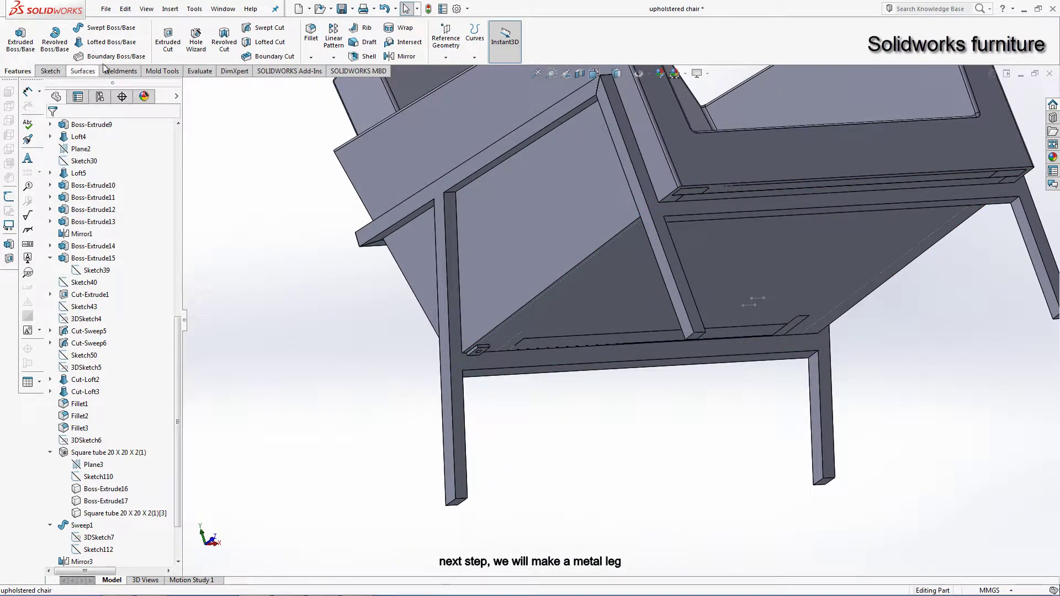
Step: Mirror both CSK M5 screw bodies across the Right Plane
click(394, 57)
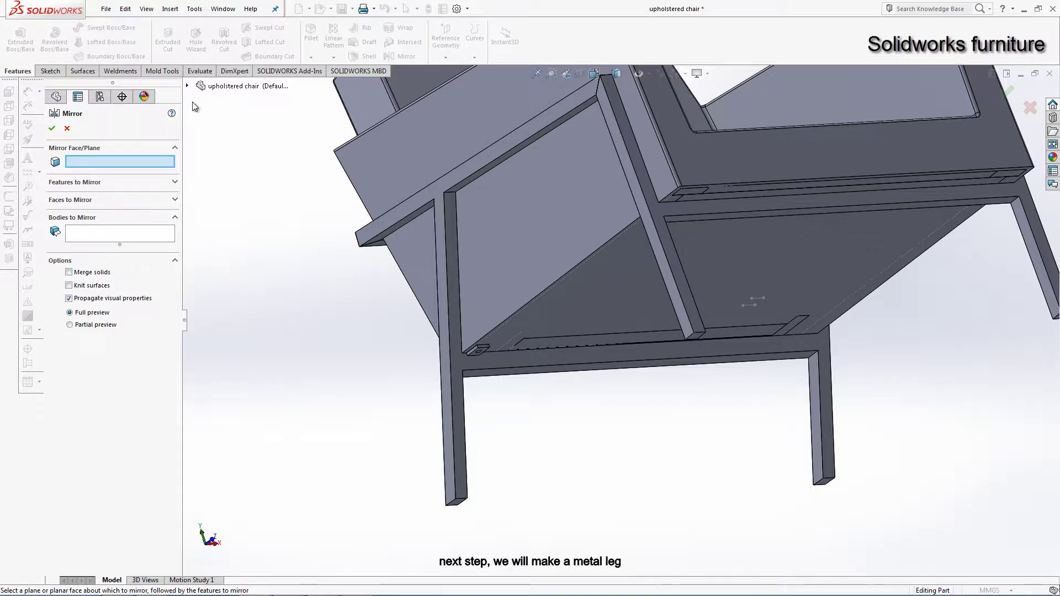
click(187, 86)
click(246, 183)
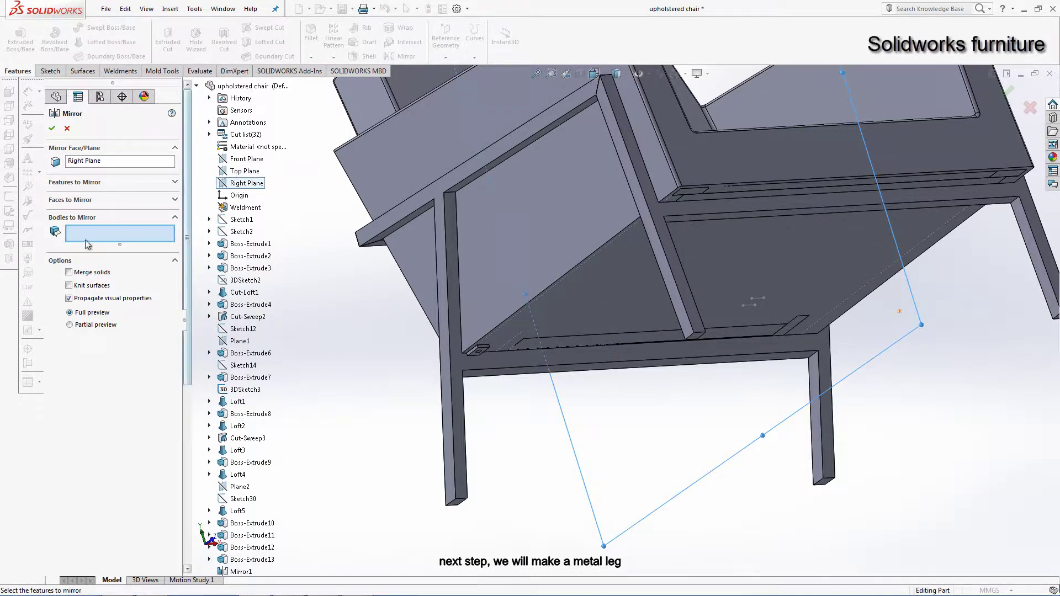
middle_drag(453, 342, 478, 349)
click(759, 247)
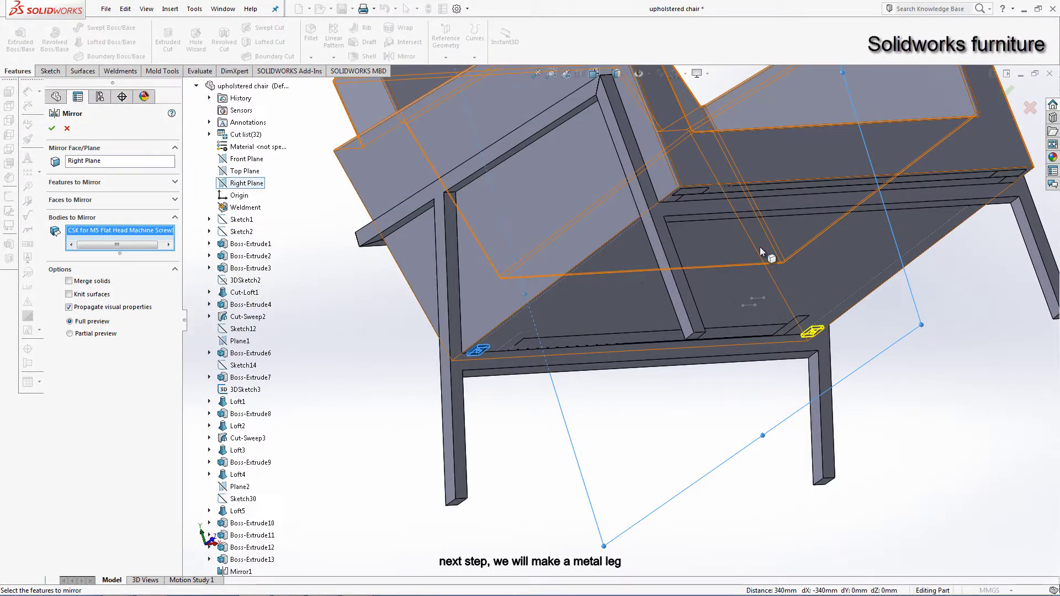
mouse_move(760, 247)
middle_down()
mouse_move(747, 131)
mouse_move(615, 191)
middle_up()
scroll(628, 209, down, 5)
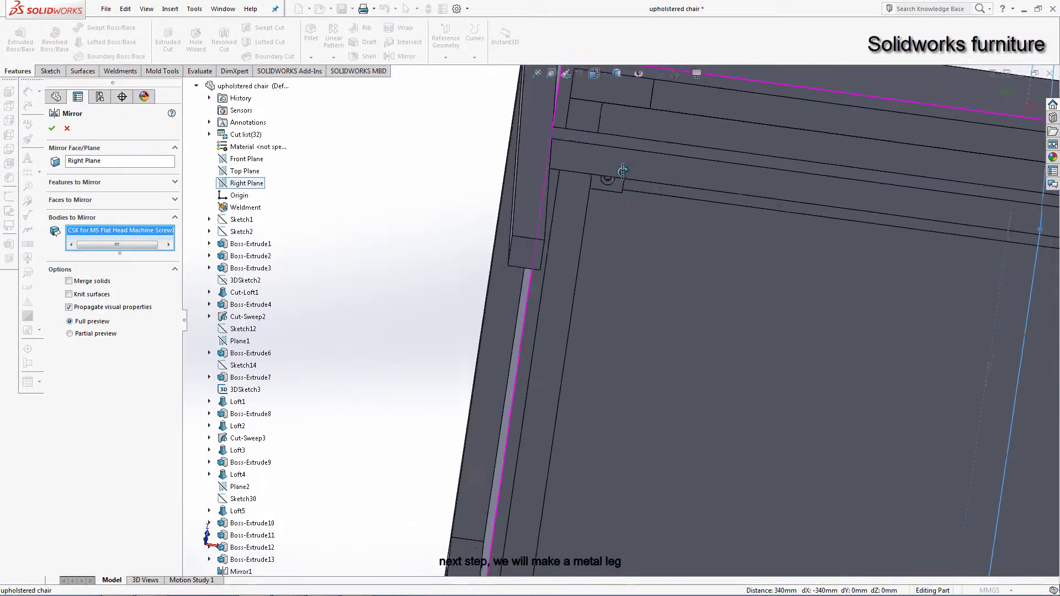
click(620, 182)
click(52, 128)
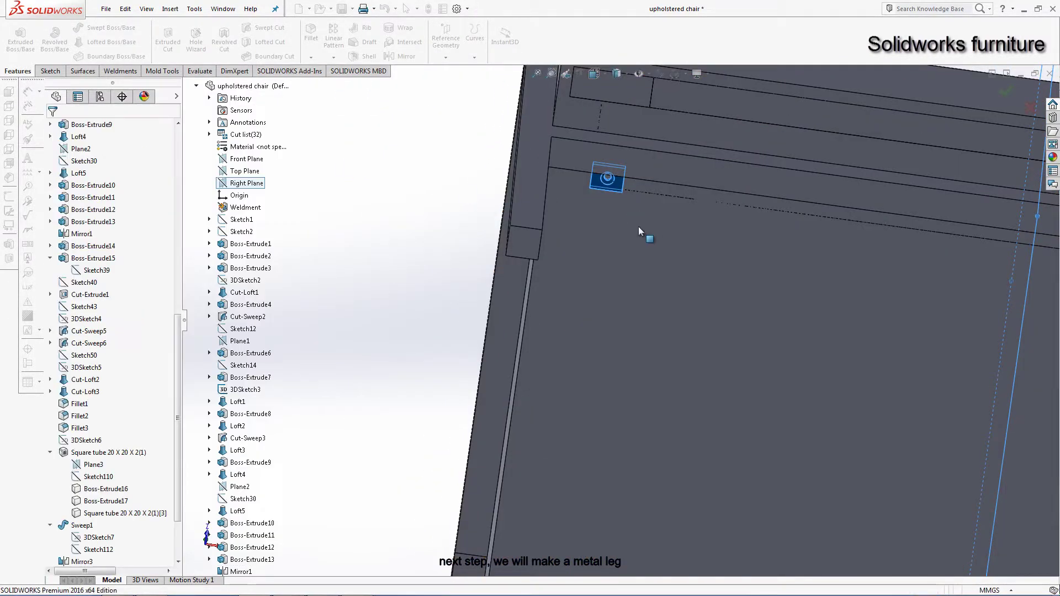
Step: Orbit the chair to a tilted side view of the seat
scroll(462, 251, up, 5)
scroll(456, 249, up, 3)
middle_drag(710, 307, 724, 412)
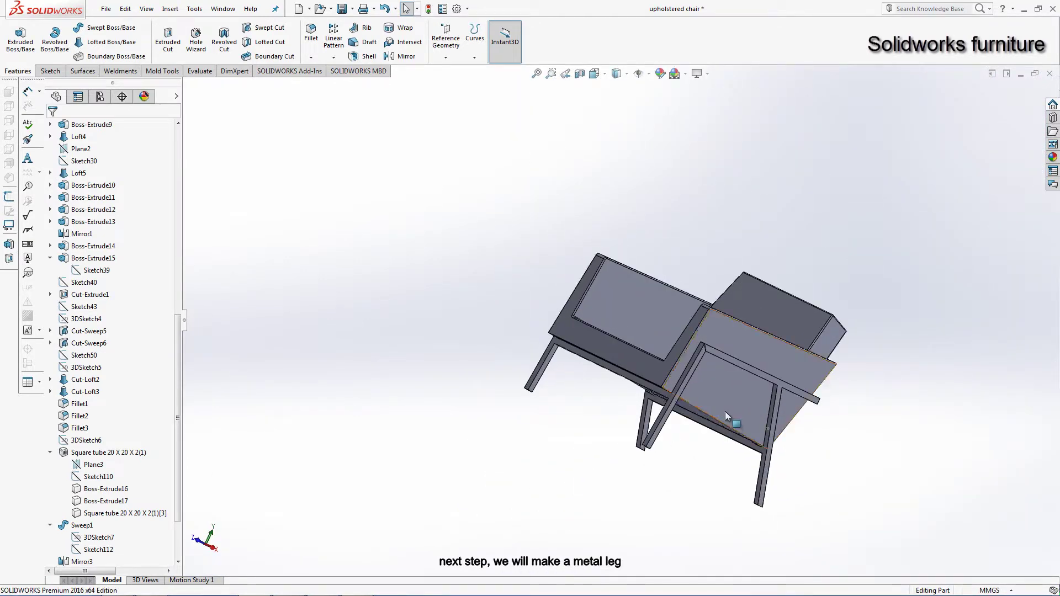
scroll(724, 412, down, 3)
scroll(715, 353, down, 3)
middle_drag(715, 353, 568, 430)
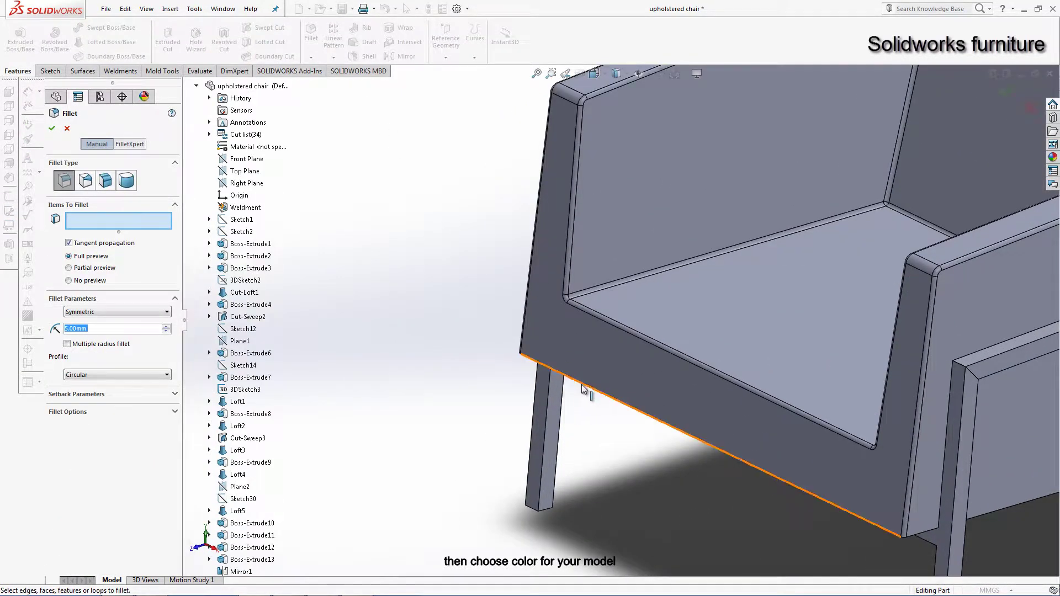
Step: Apply a 5 mm fillet to the seat's bottom front edge
click(583, 383)
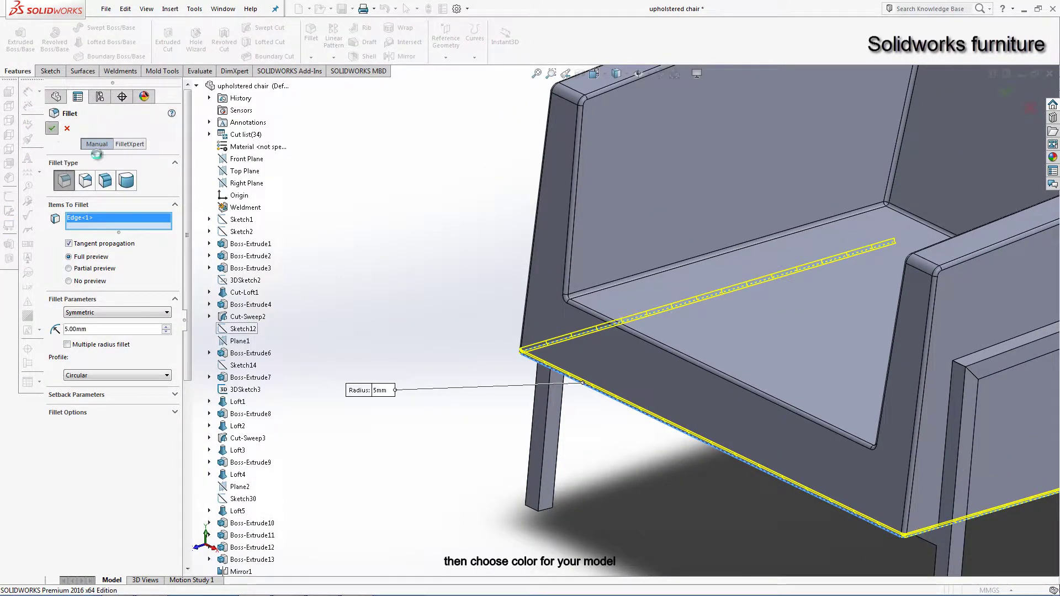
mouse_move(556, 418)
middle_down()
mouse_move(807, 397)
mouse_move(1040, 207)
middle_up()
Step: Find the Metal > Brass appearances and drag brushed brass onto a chair leg
click(1053, 158)
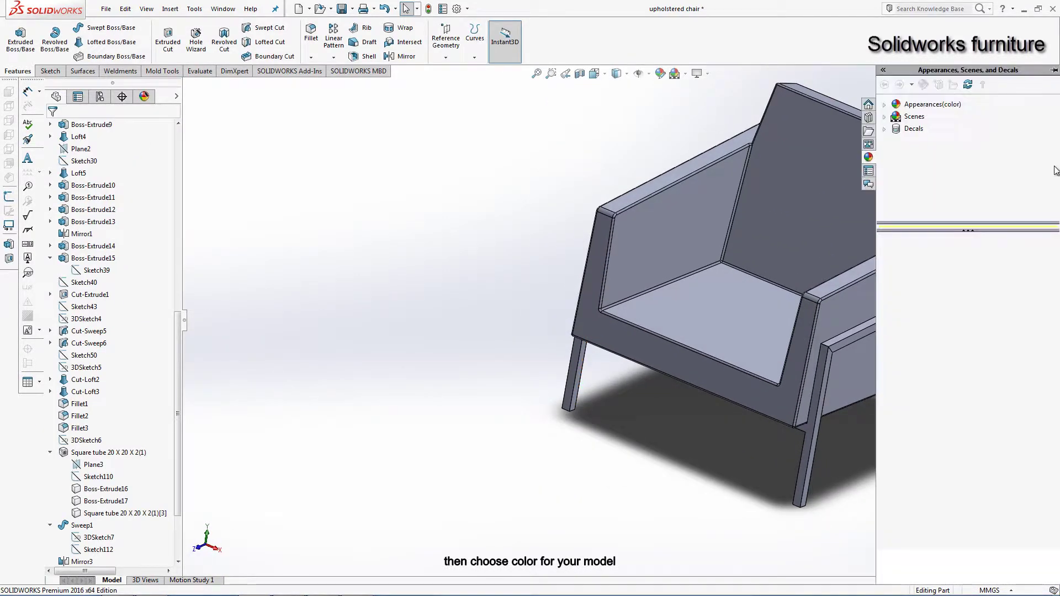
double_click(927, 104)
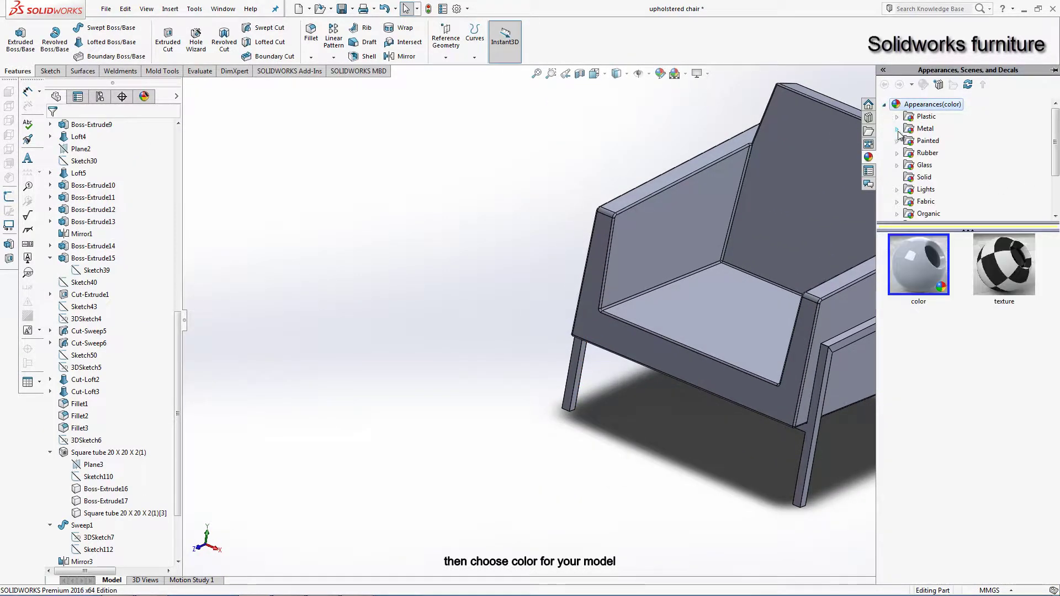
scroll(926, 180, down, 3)
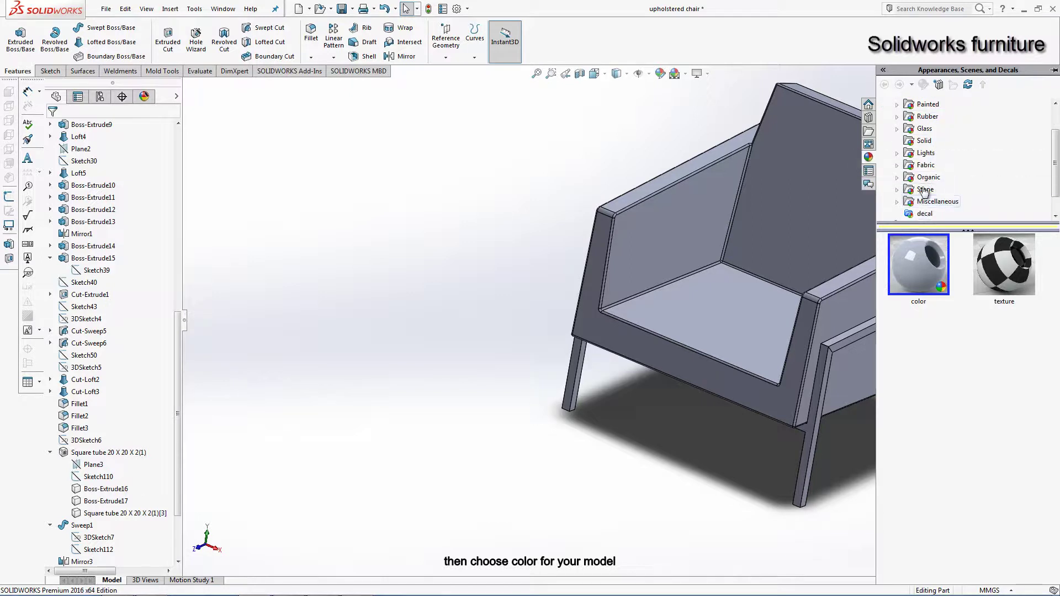
scroll(928, 169, up, 3)
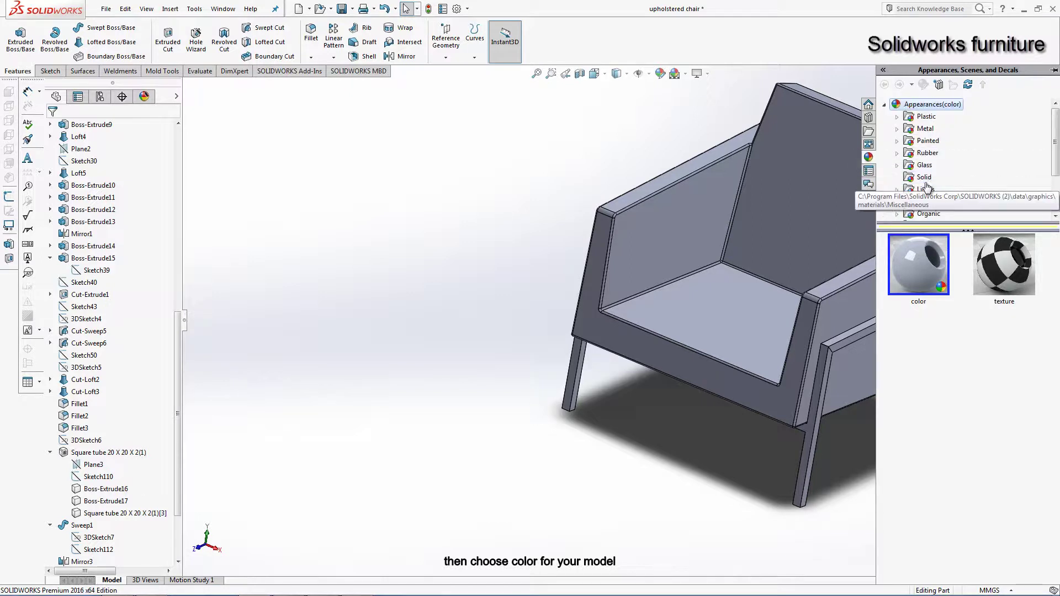
click(923, 128)
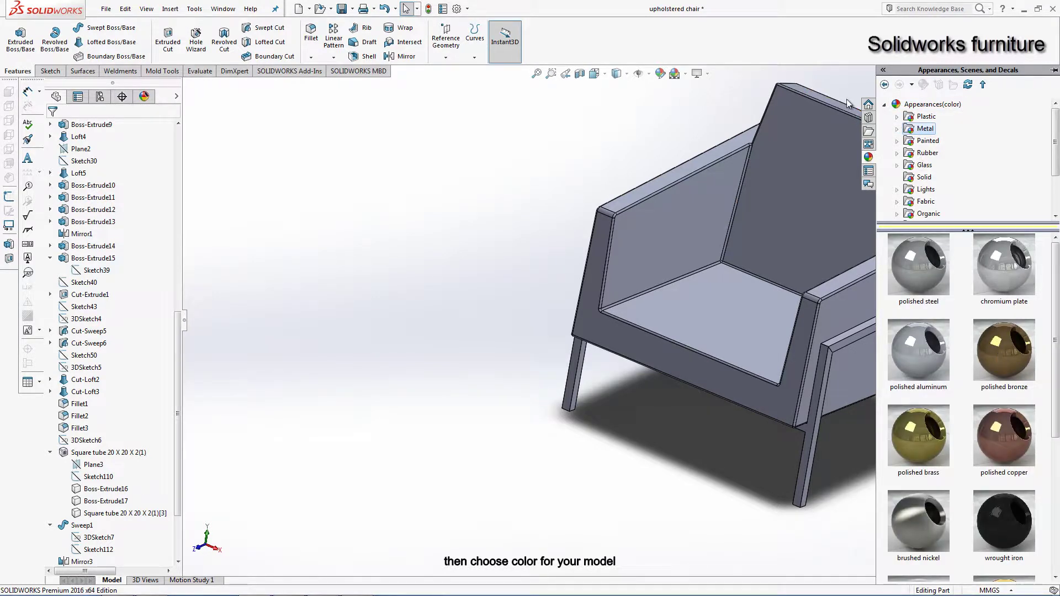
click(897, 128)
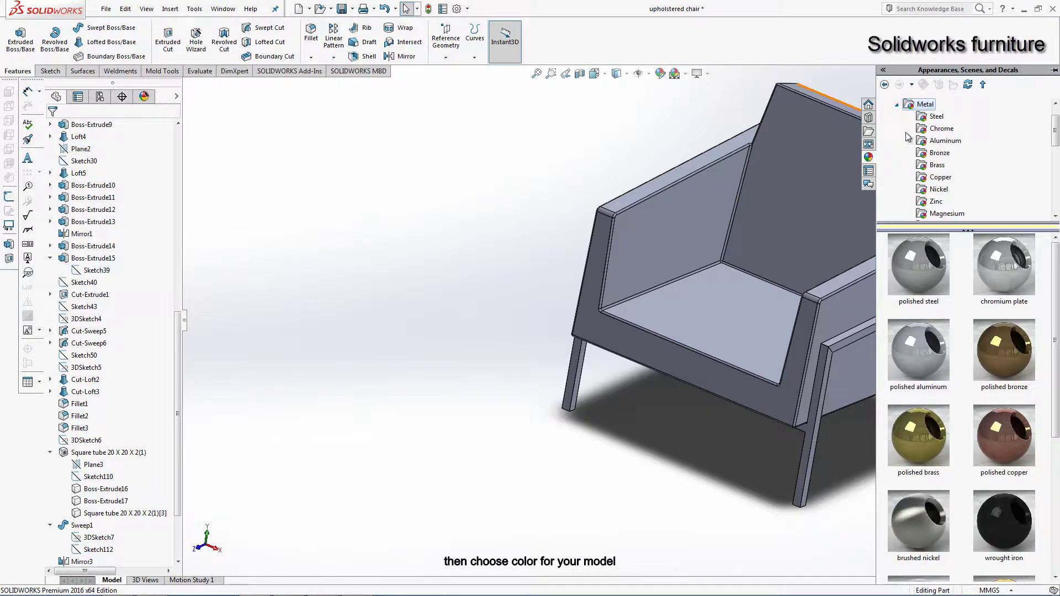
click(937, 165)
drag(994, 276, 801, 355)
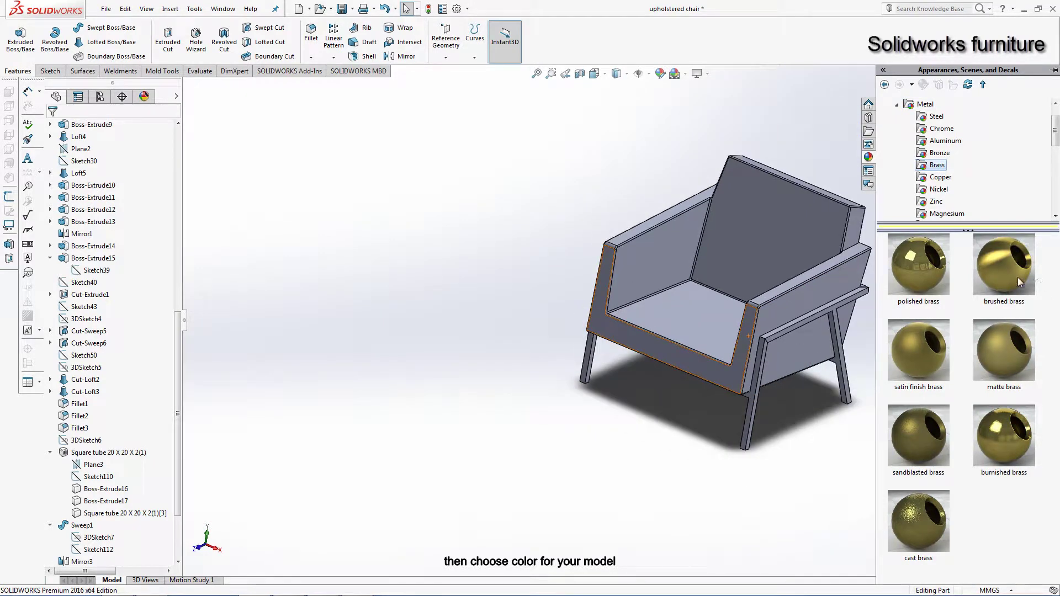
drag(1018, 277, 751, 422)
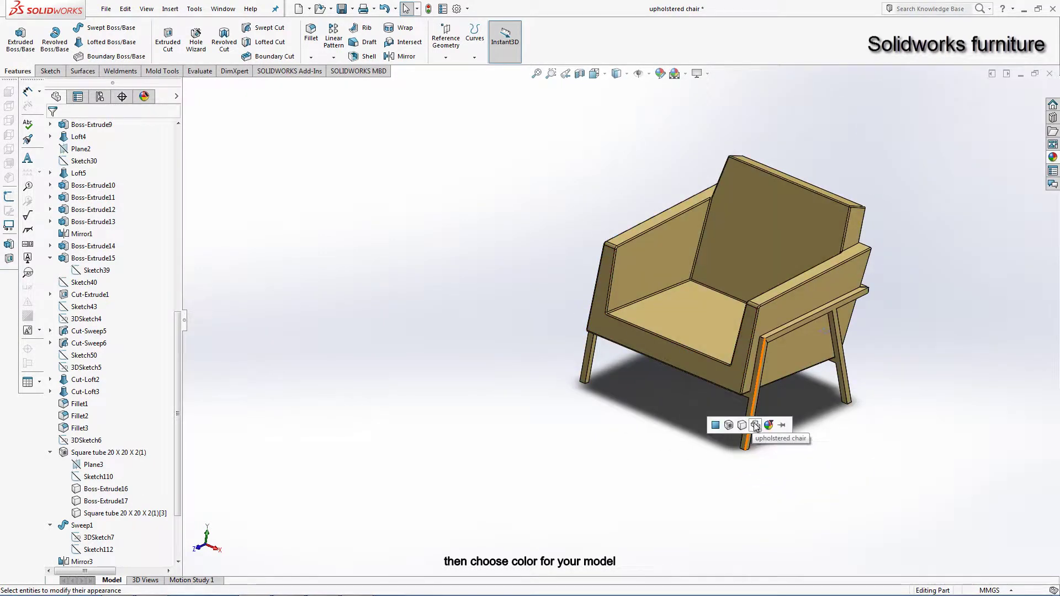
Step: Apply polished brass to the whole square-tube frame
scroll(780, 367, down, 5)
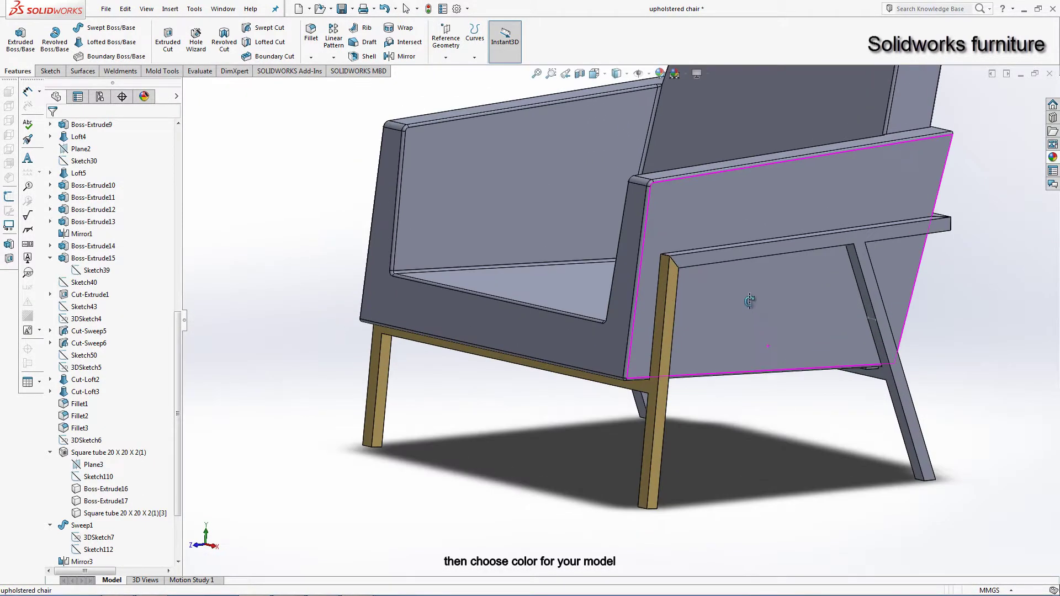
click(1053, 158)
drag(945, 287, 777, 250)
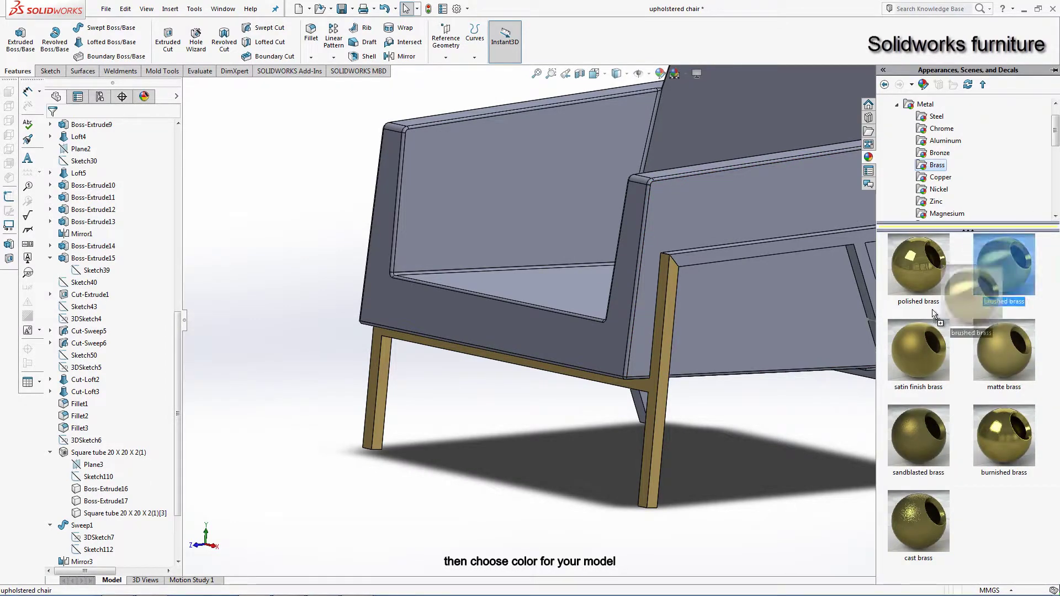
click(778, 251)
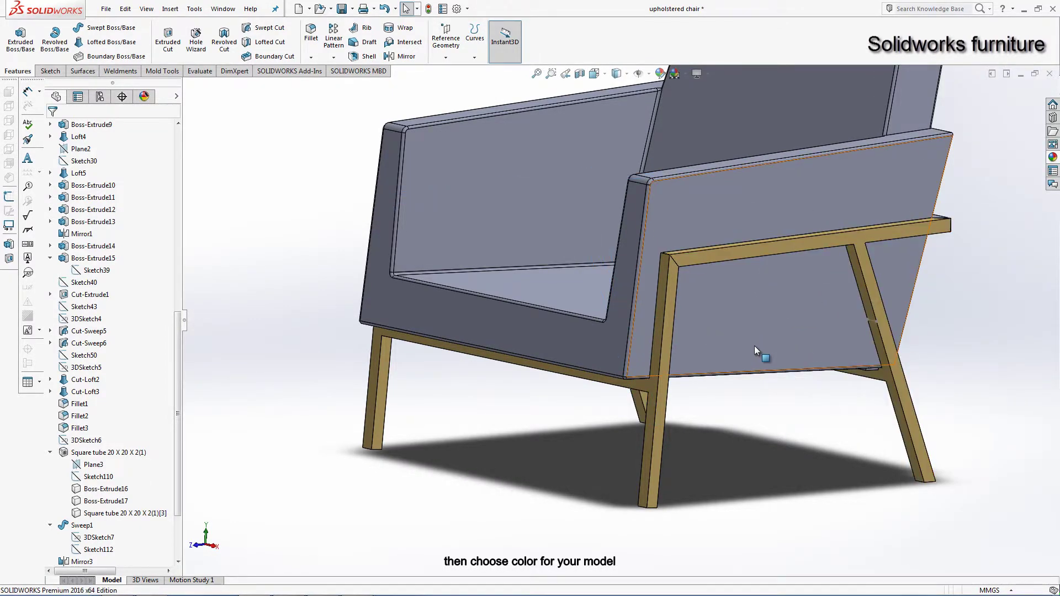
mouse_move(754, 346)
middle_down()
mouse_move(582, 414)
mouse_move(634, 304)
middle_up()
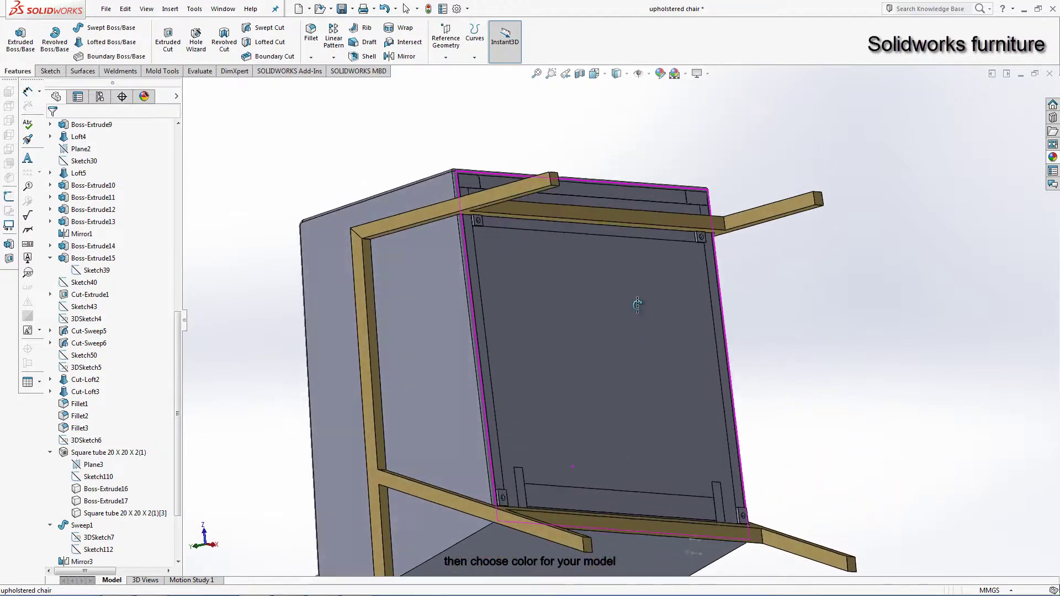
click(1053, 158)
Step: Apply brass to the screw under the seat and the tube end
drag(989, 279, 473, 221)
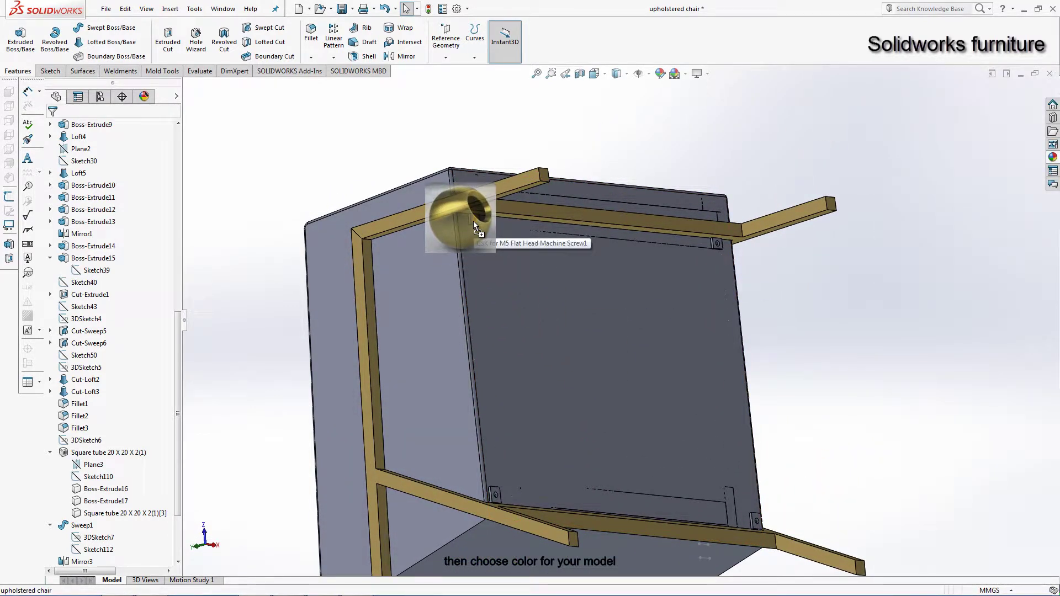
drag(472, 221, 472, 221)
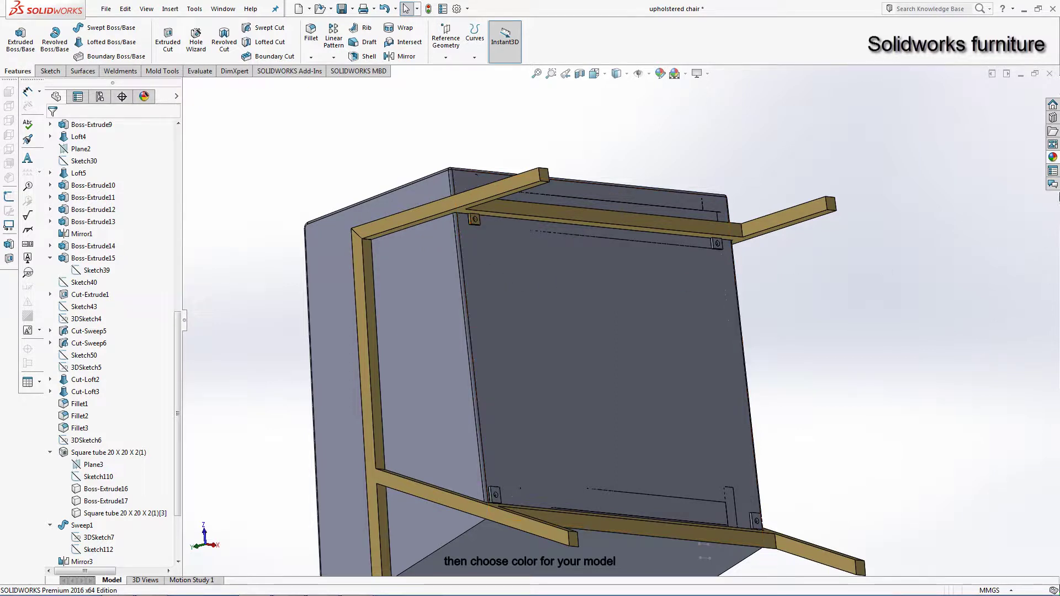
click(1053, 158)
mouse_move(999, 251)
mouse_down()
mouse_move(721, 224)
mouse_move(713, 240)
mouse_up()
click(717, 243)
scroll(774, 340, up, 1)
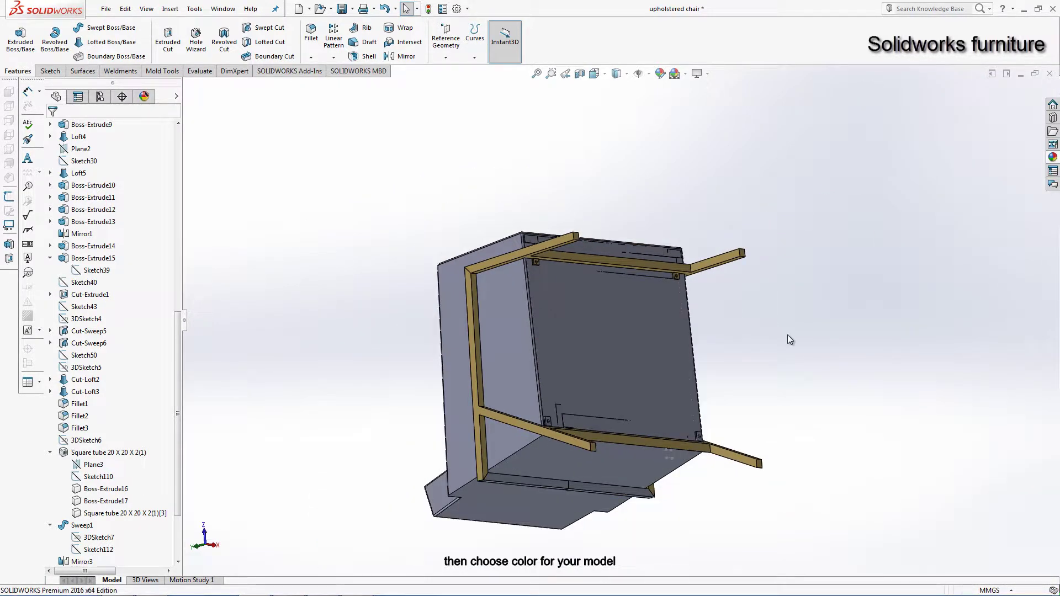
scroll(552, 446, down, 2)
scroll(551, 446, down, 4)
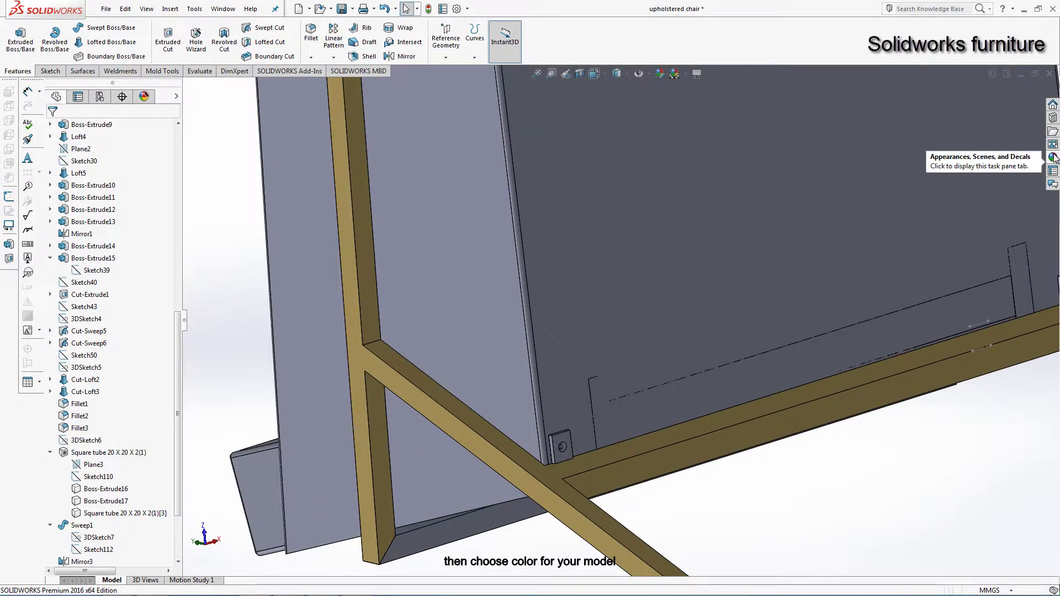
Step: Apply brass to the two frame tube joints
click(1053, 157)
mouse_move(1003, 261)
mouse_down()
mouse_move(545, 448)
mouse_move(556, 438)
mouse_up()
click(577, 436)
scroll(579, 433, up, 2)
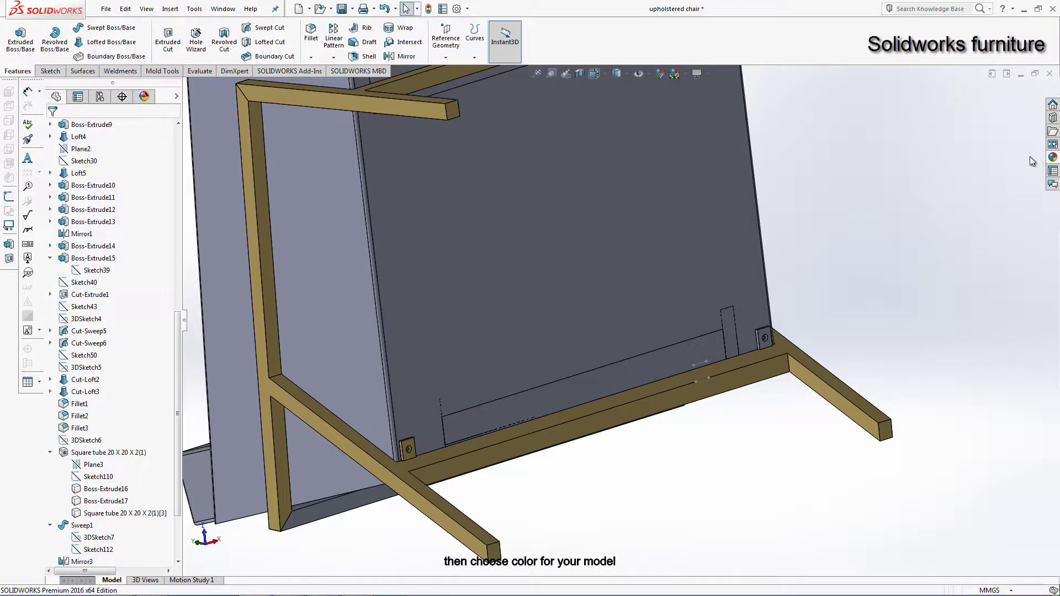
click(1053, 157)
drag(1004, 264, 769, 338)
click(790, 334)
scroll(773, 343, up, 3)
mouse_move(607, 387)
middle_down()
mouse_move(564, 442)
mouse_move(681, 289)
mouse_move(618, 366)
mouse_move(825, 302)
mouse_move(785, 304)
middle_up()
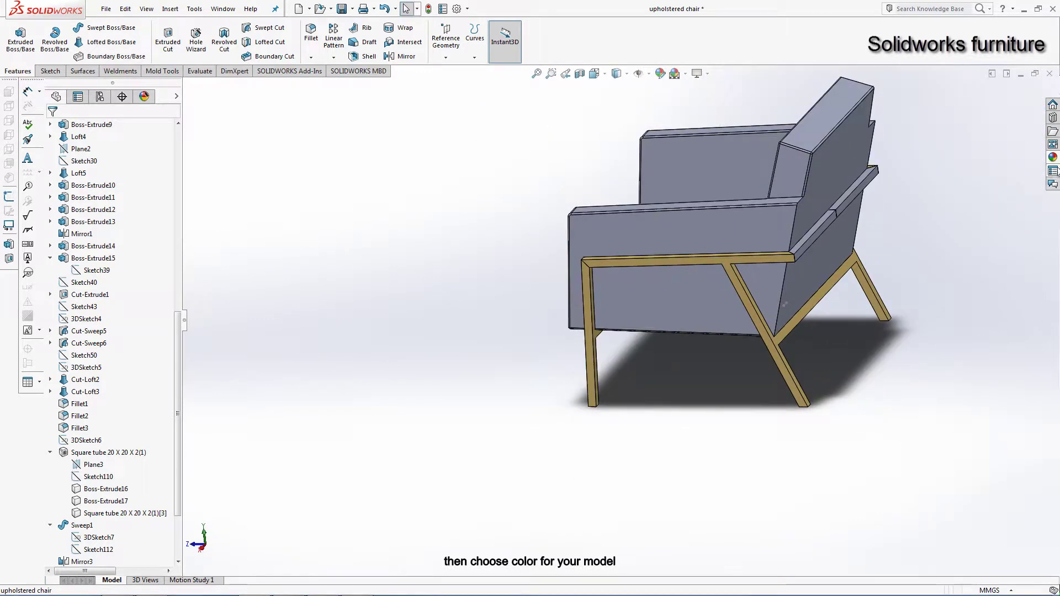
Step: Apply brass to the remaining frame piece and the Mirror3 side tube
click(1052, 161)
drag(934, 257, 802, 241)
click(814, 239)
scroll(830, 220, down, 2)
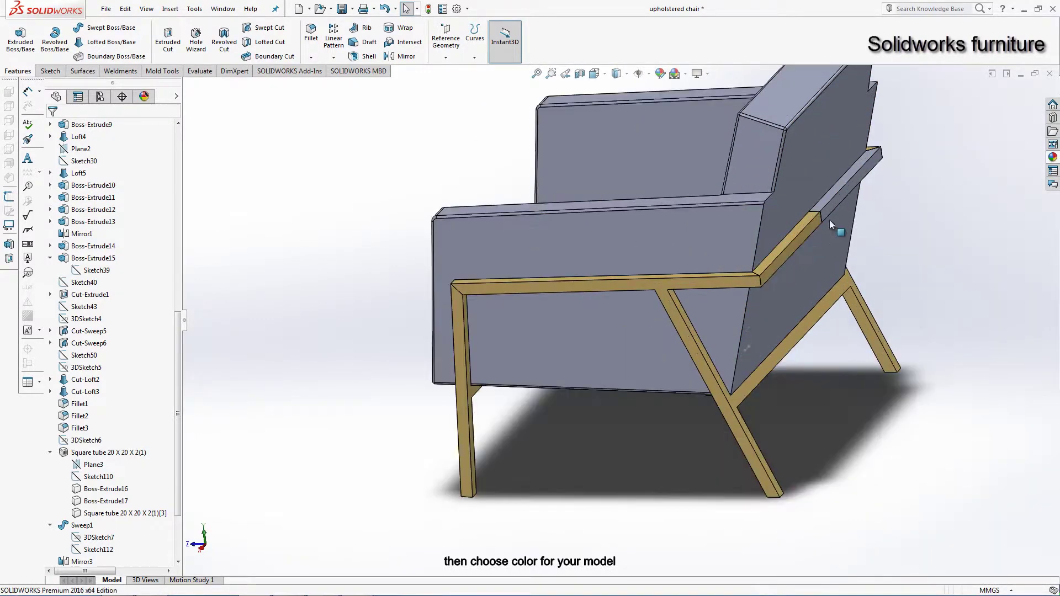
click(1053, 158)
drag(993, 250, 829, 208)
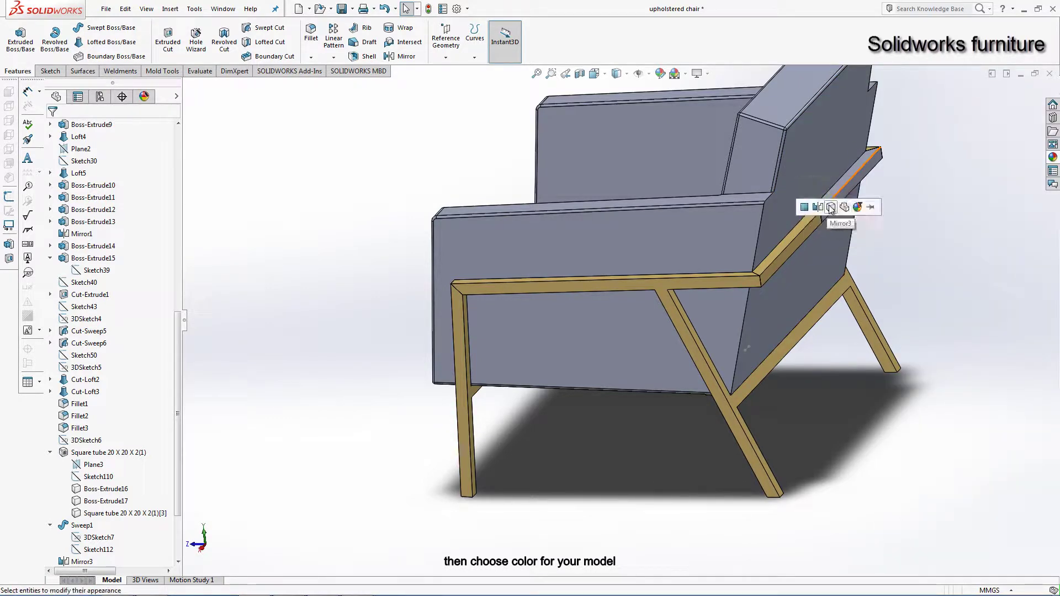
click(830, 208)
scroll(809, 243, up, 4)
mouse_move(810, 243)
middle_down()
mouse_move(909, 329)
mouse_move(939, 224)
middle_up()
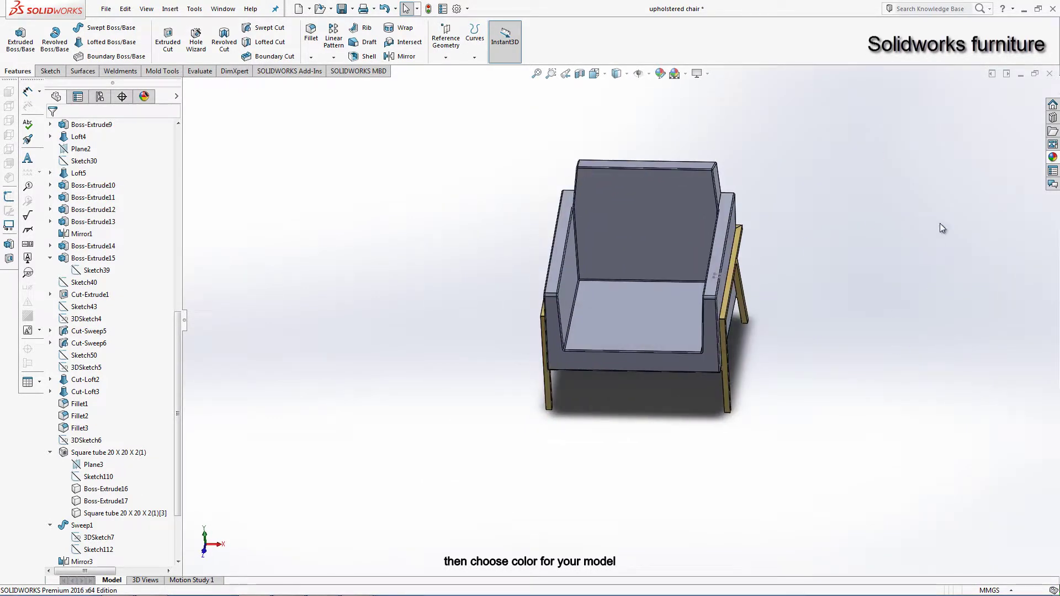
Step: Scroll the appearances library down to the Fabric category
click(1053, 157)
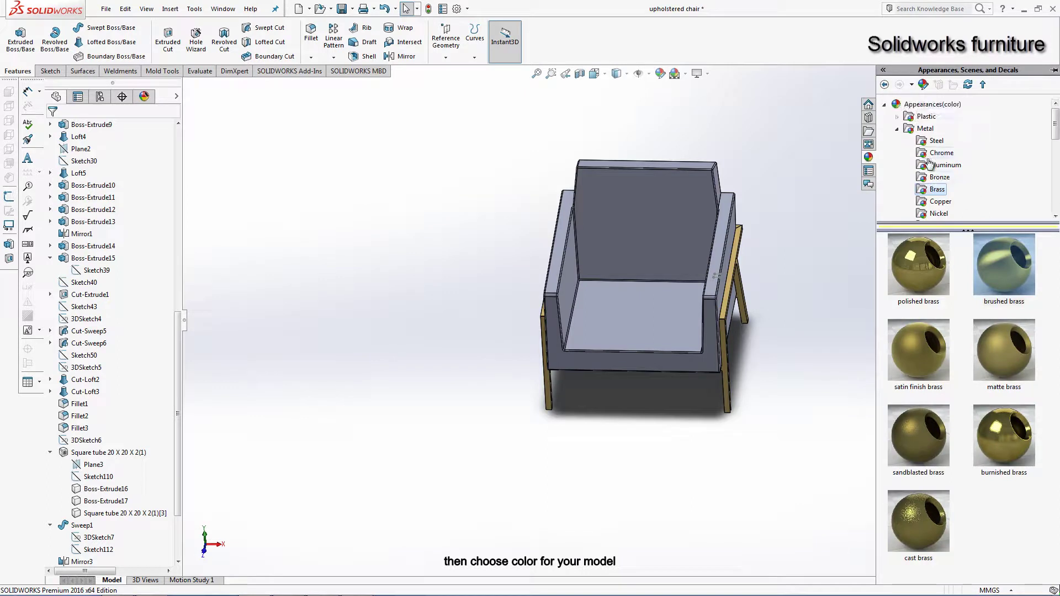
scroll(931, 155, down, 2)
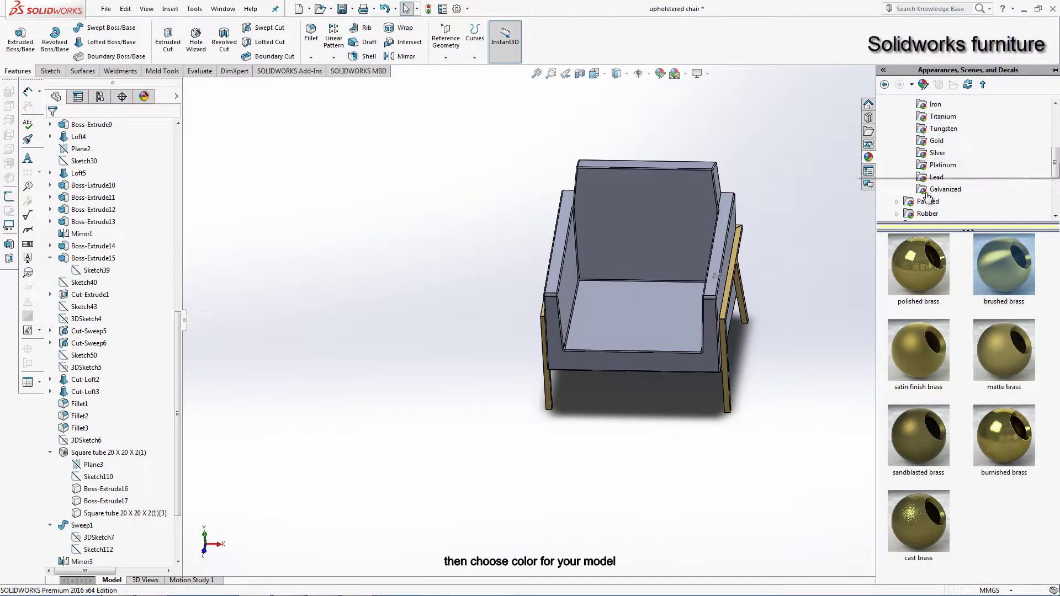
scroll(928, 182, down, 2)
scroll(926, 204, down, 1)
click(900, 190)
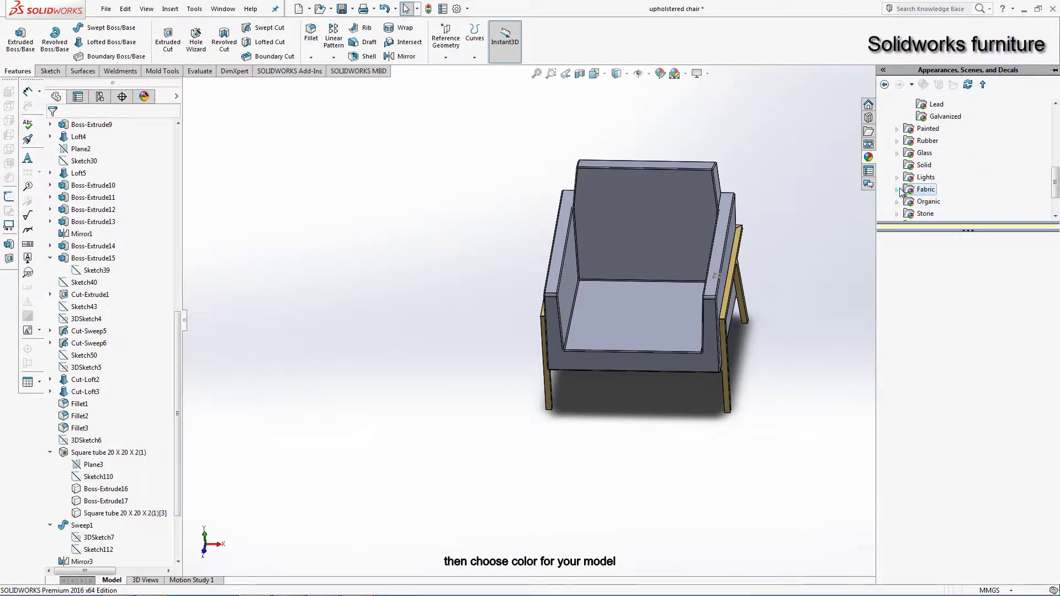
click(922, 201)
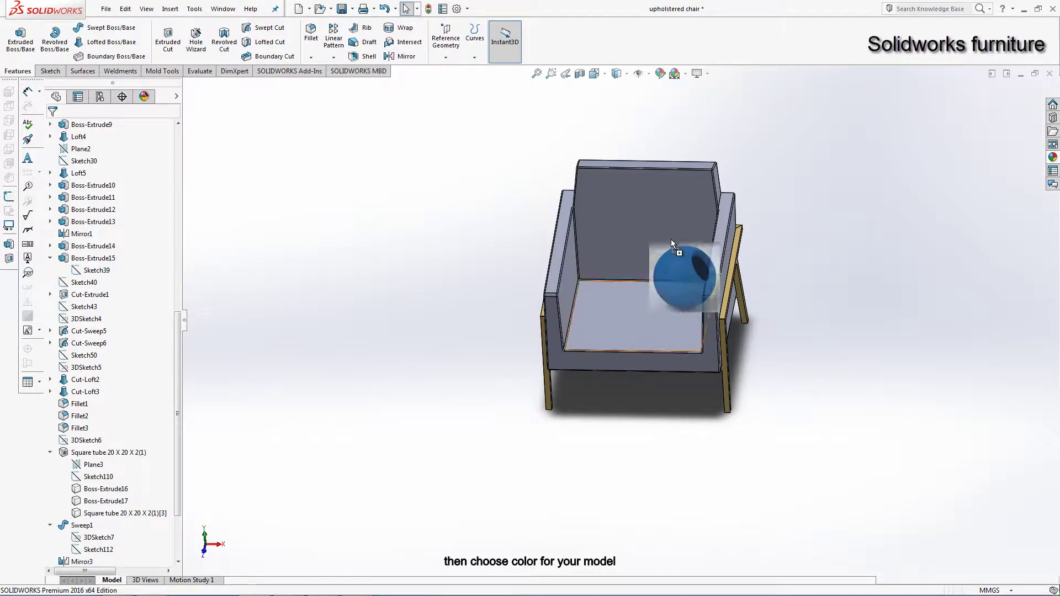
drag(910, 335, 669, 232)
click(667, 220)
key(ctrl+7)
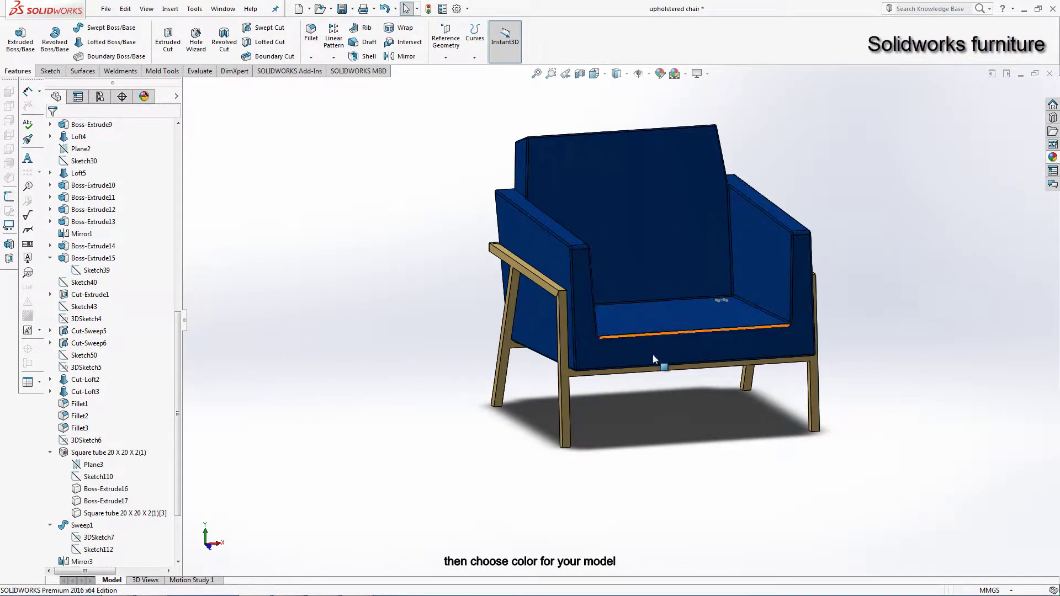
scroll(734, 304, down, 3)
scroll(684, 296, down, 5)
right_click(675, 294)
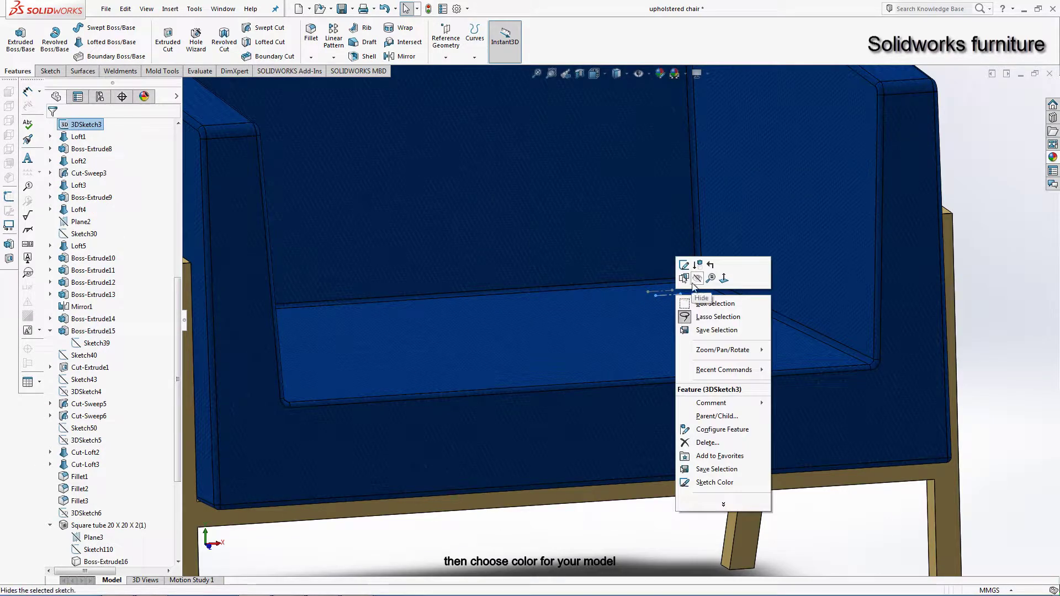
key(Escape)
scroll(657, 321, up, 4)
scroll(588, 346, up, 4)
mouse_move(587, 346)
middle_down()
mouse_move(574, 336)
mouse_move(489, 356)
middle_up()
scroll(111, 232, up, 2)
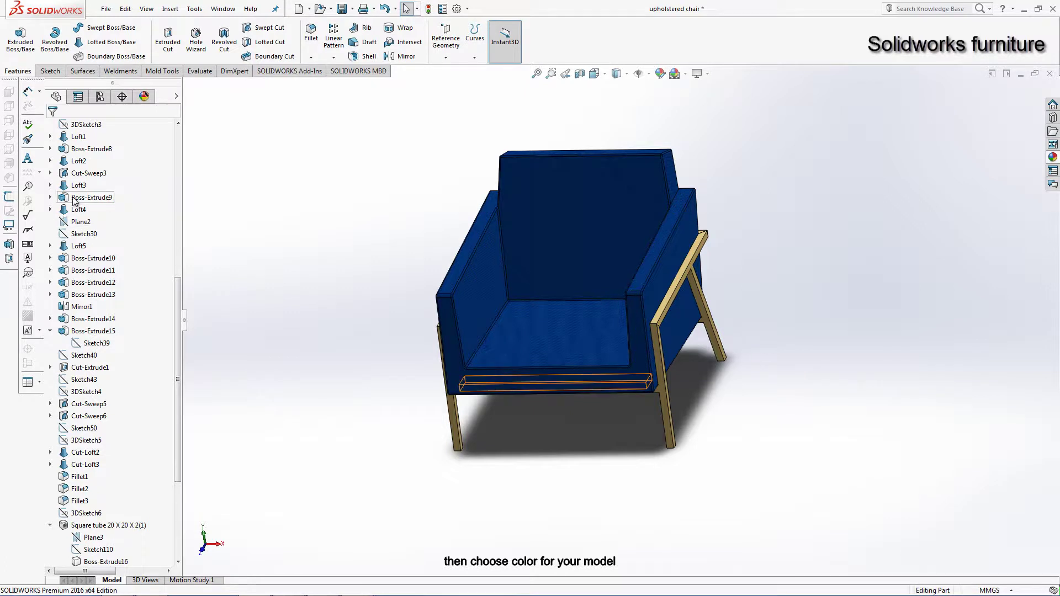
scroll(110, 232, up, 4)
scroll(111, 232, up, 2)
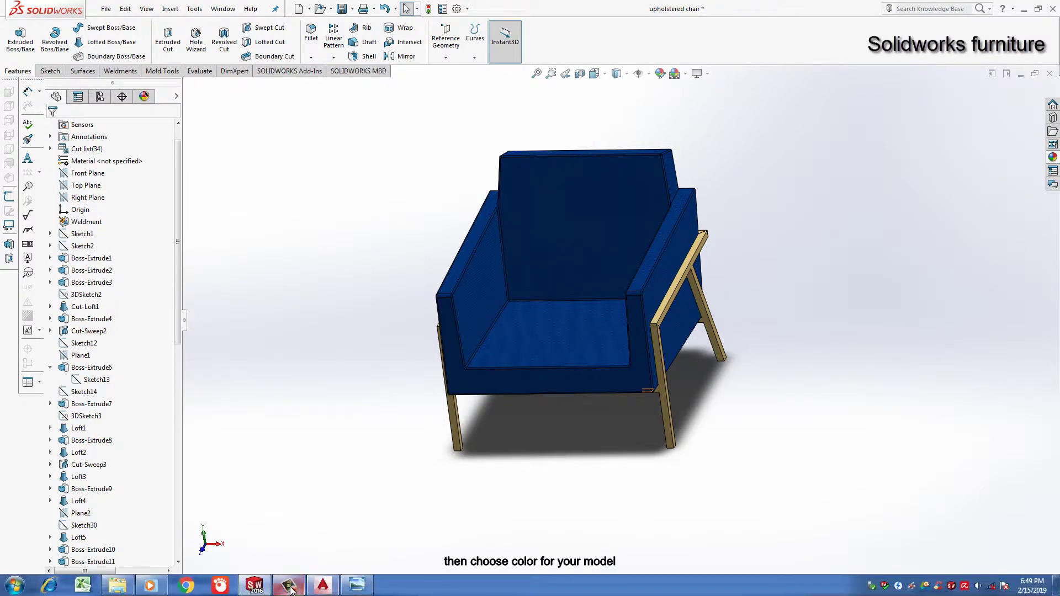
Step: Make Sketch2 visible on the chair
click(290, 586)
click(607, 442)
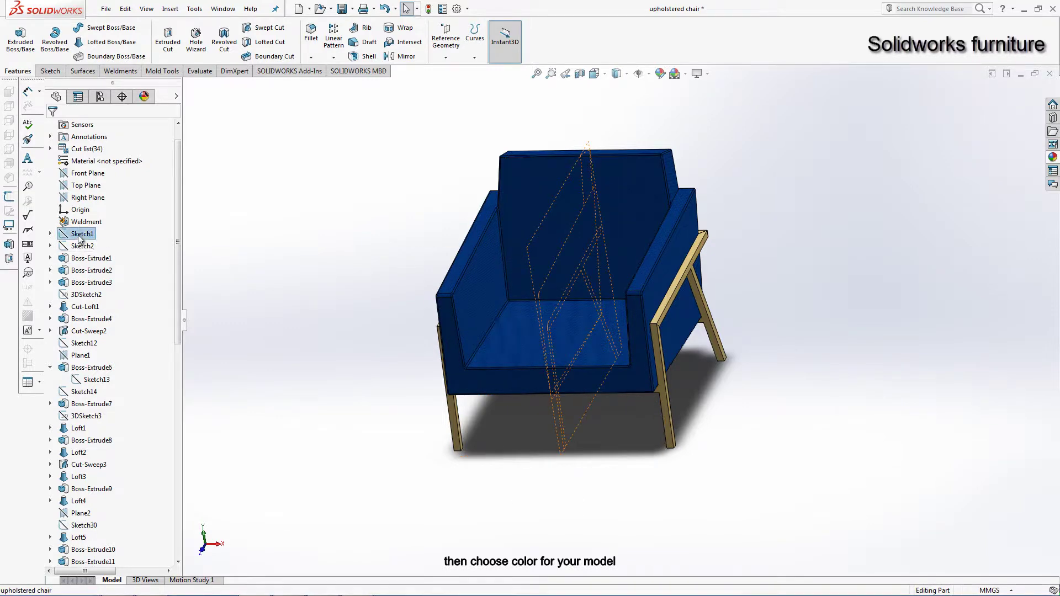
click(82, 234)
click(81, 250)
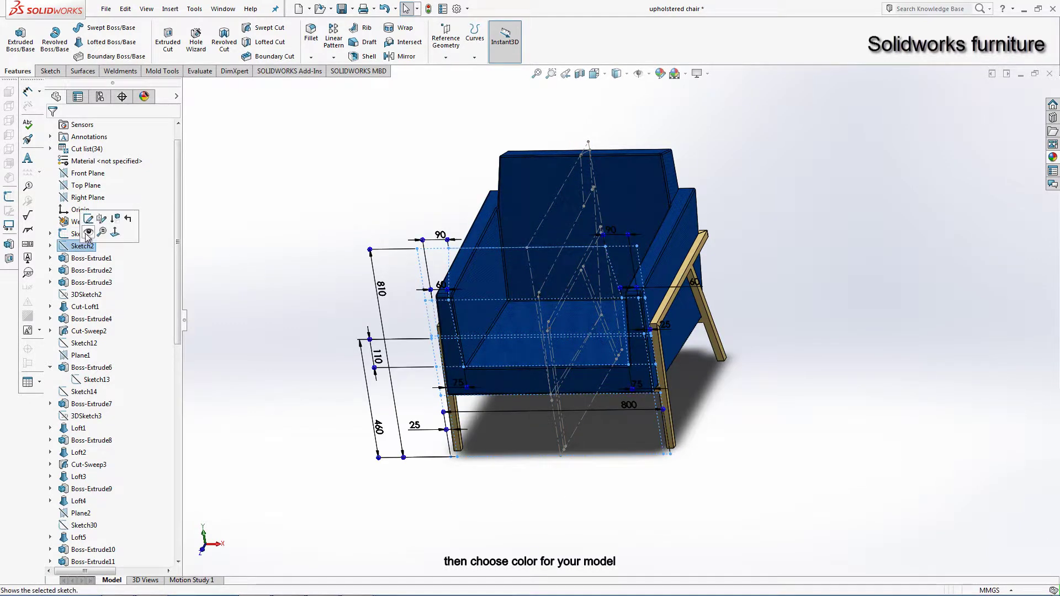
click(88, 232)
Step: Start a sketch on the seat face and convert its edges into sketch lines
click(479, 344)
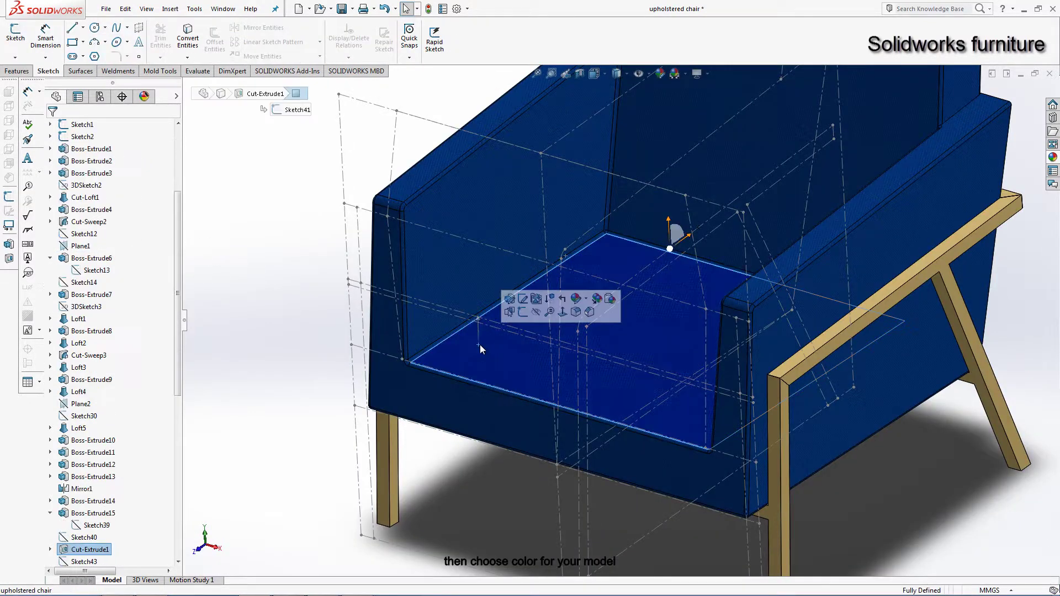
click(522, 313)
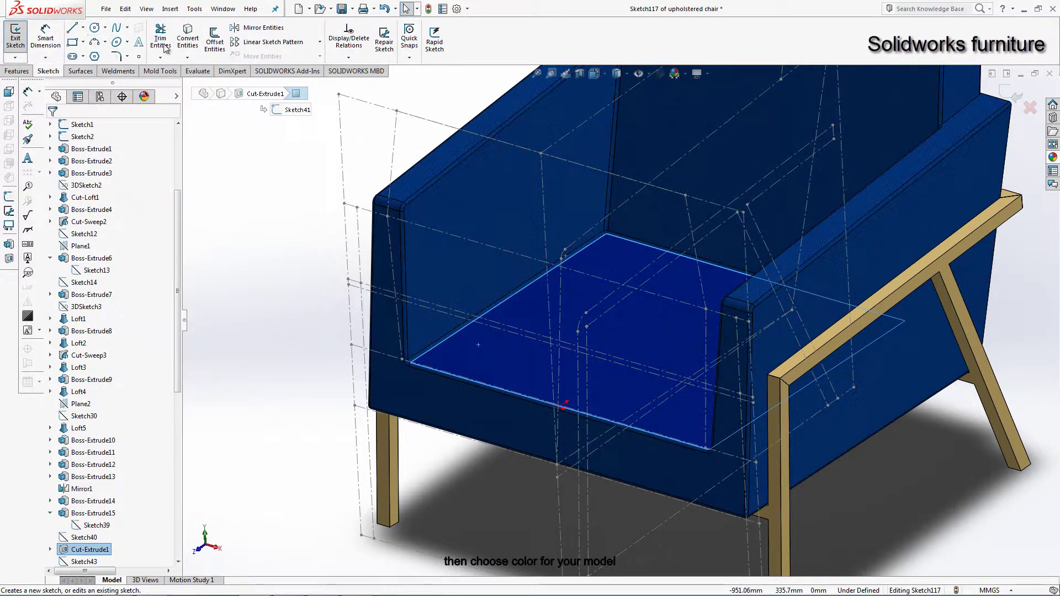
click(186, 39)
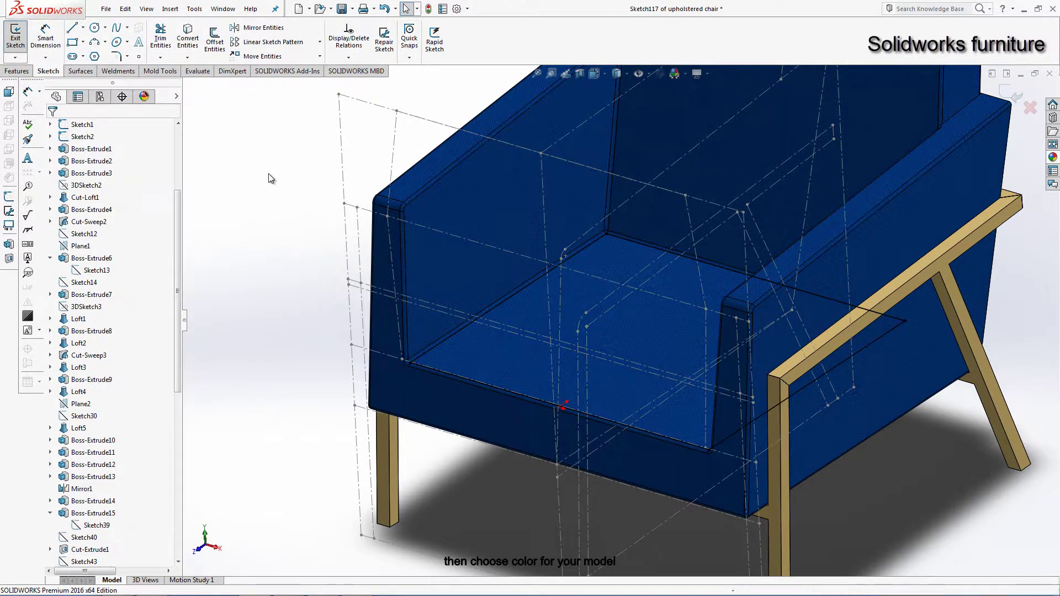
middle_drag(440, 287, 420, 279)
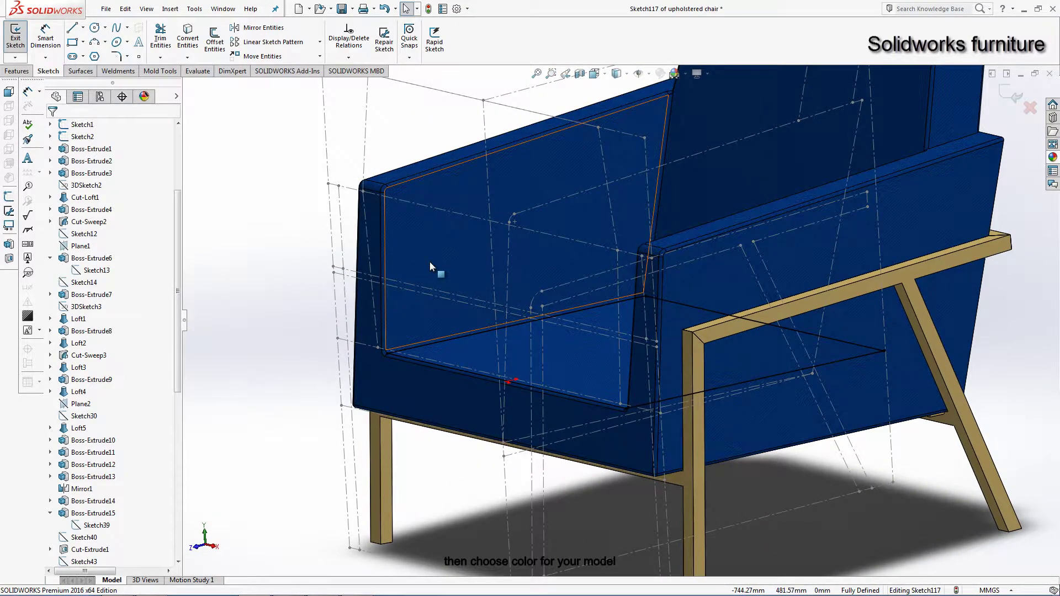
Step: Preview an extrusion of the seat outline Up To Vertex at Sketch2's Point22
click(17, 70)
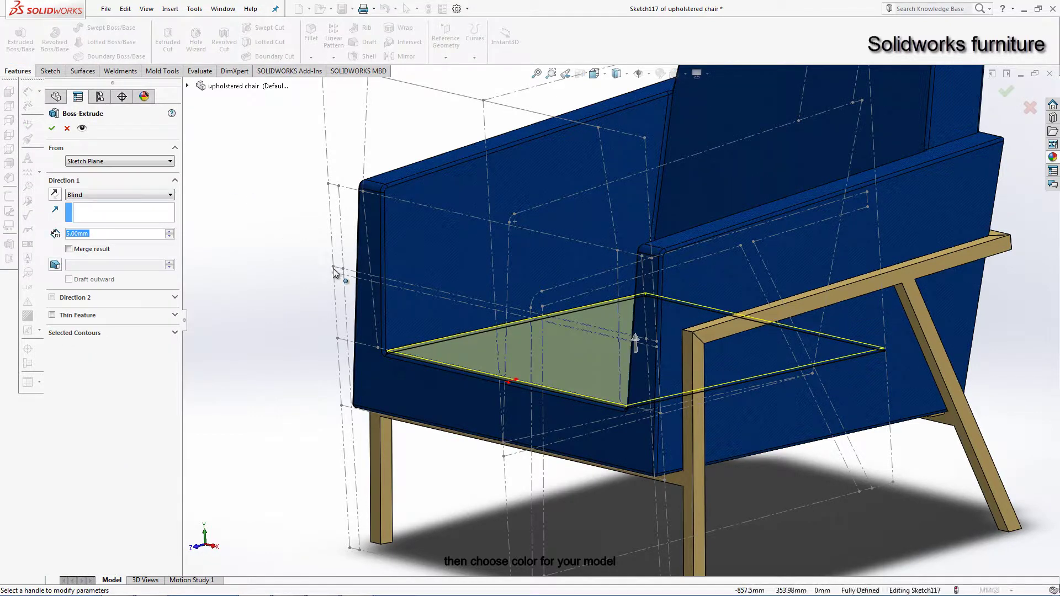
click(154, 196)
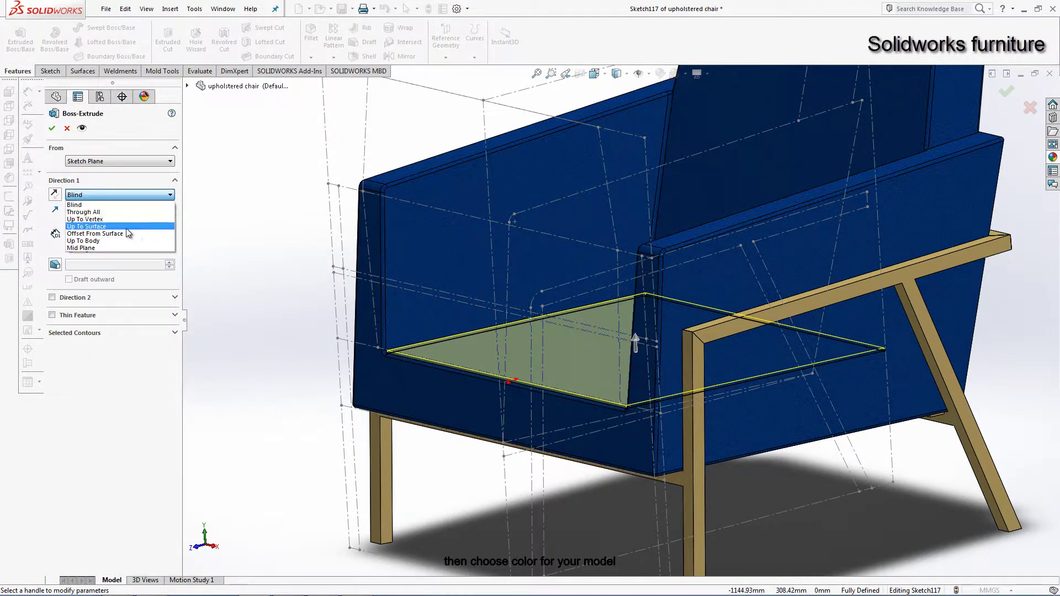
click(85, 219)
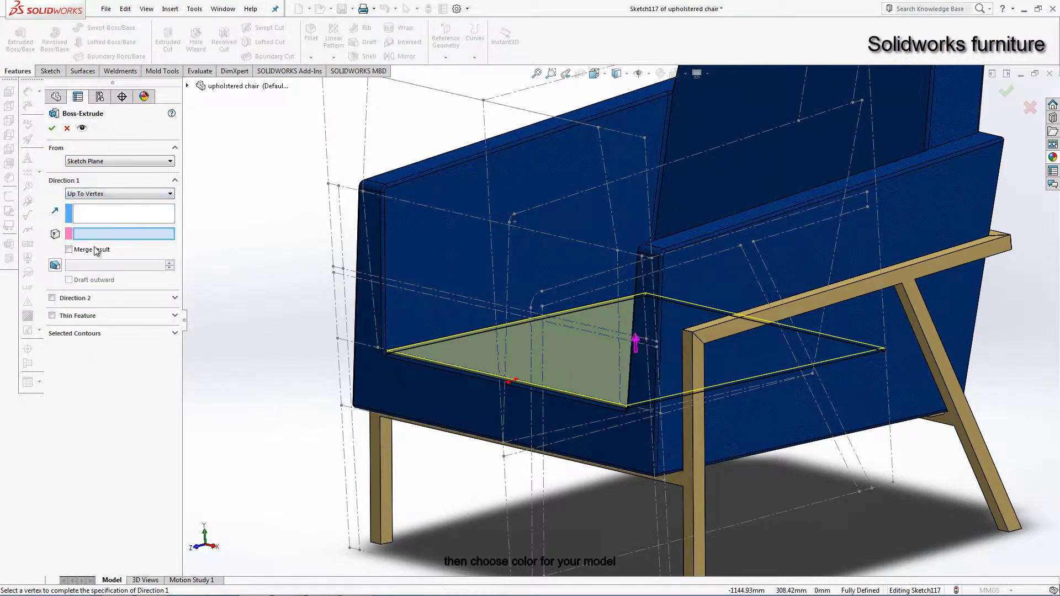
click(333, 273)
middle_drag(337, 276, 599, 305)
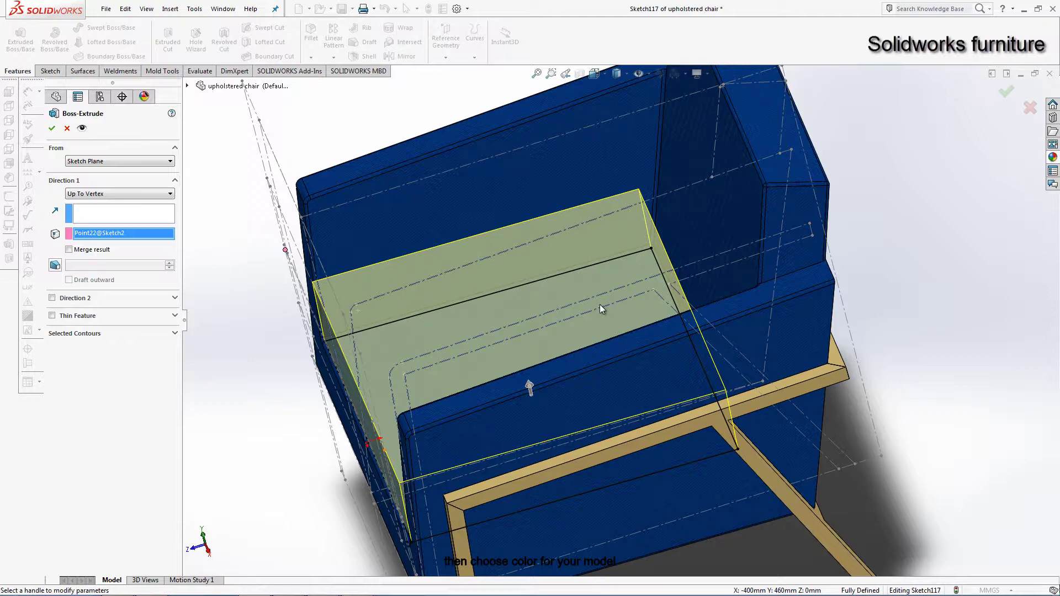
Step: Cancel the extrusion and exit Sketch117
click(67, 129)
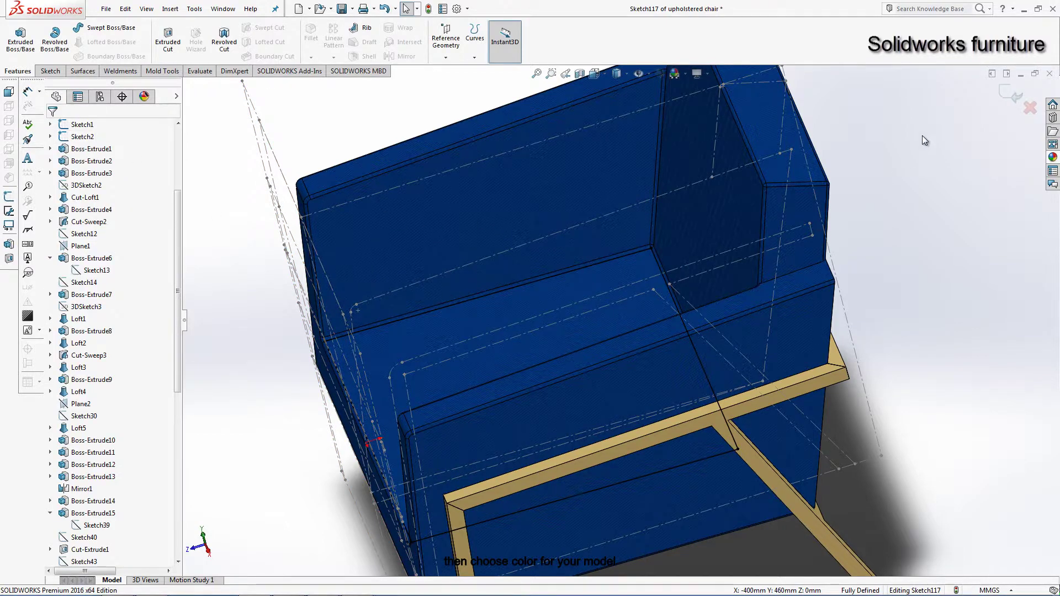
click(1004, 98)
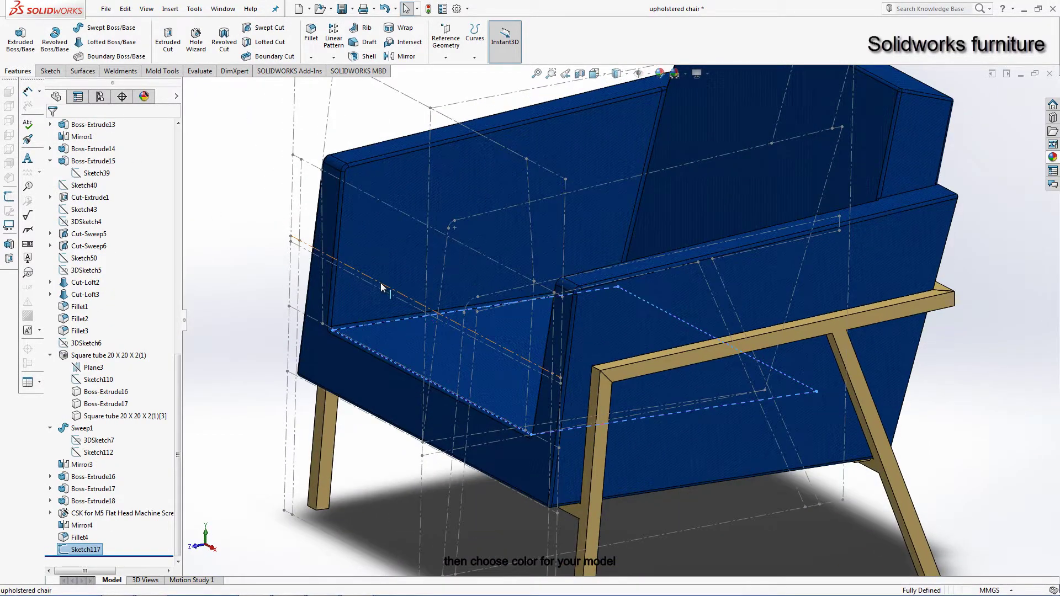
scroll(380, 282, down, 3)
middle_drag(381, 281, 398, 304)
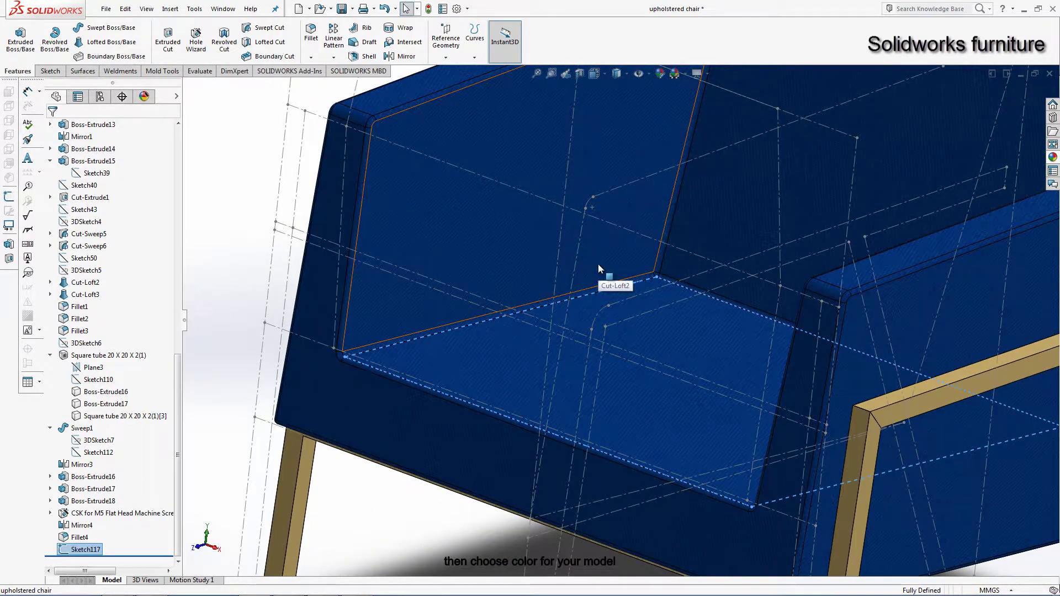
Step: Create Plane4 parallel to the seat face through Point22 of Sketch2
click(445, 57)
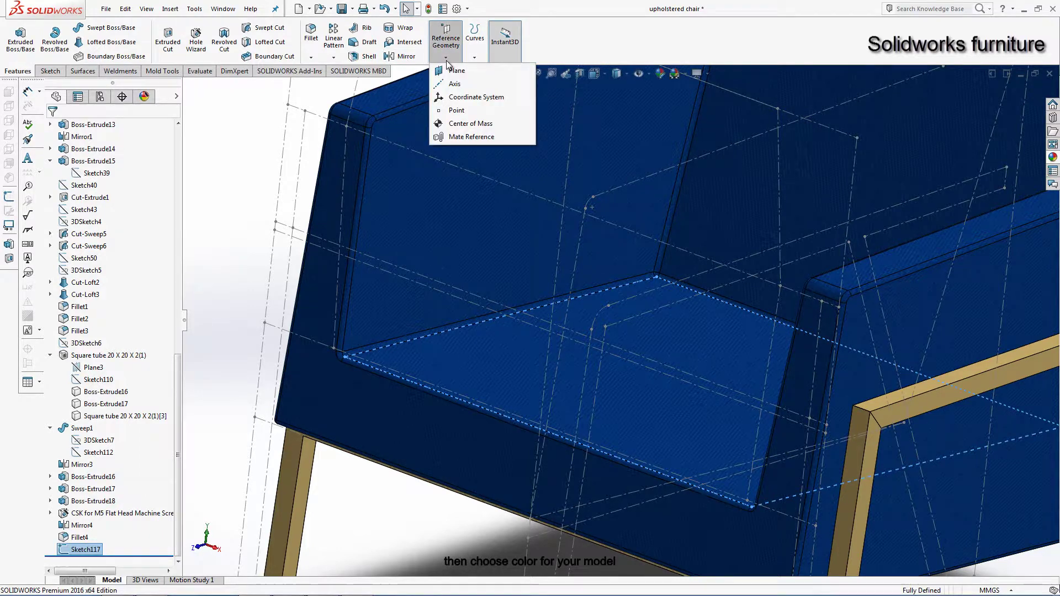
click(477, 380)
click(275, 230)
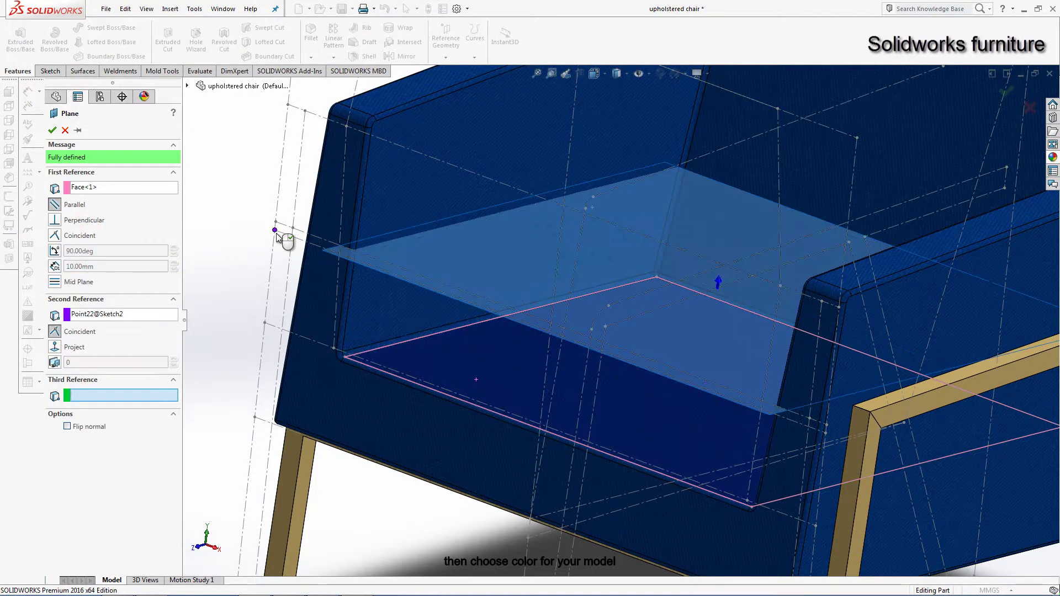
click(52, 130)
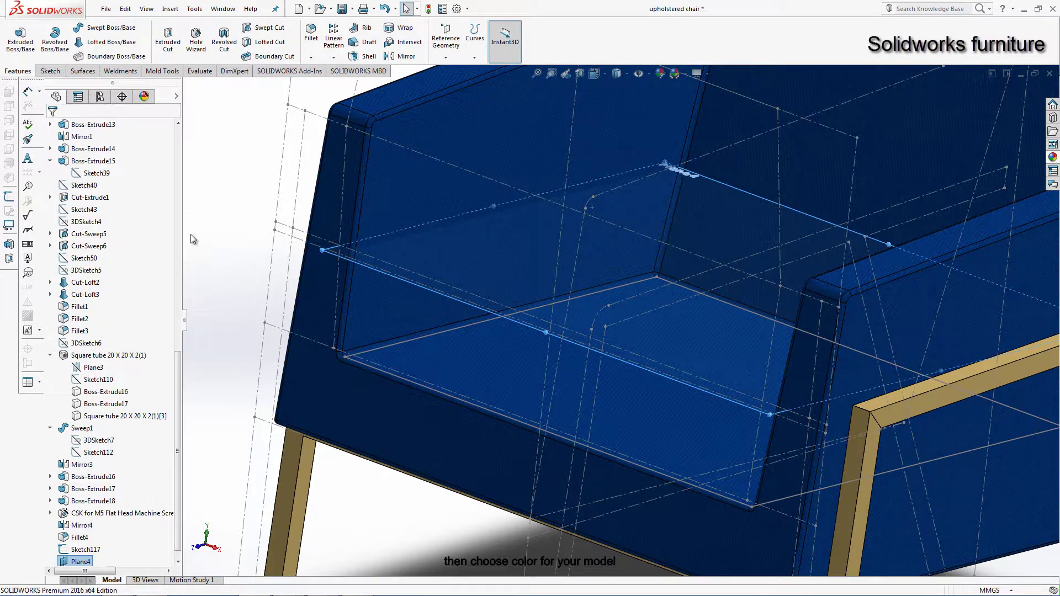
Step: Select Plane4 and start a new sketch (Sketch118) on it
middle_drag(406, 254, 368, 303)
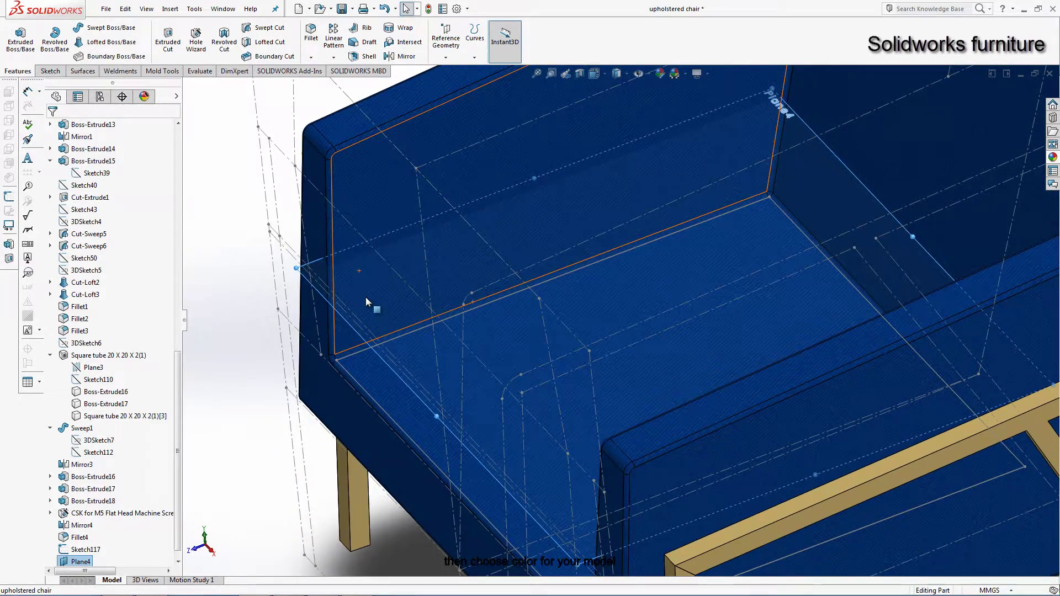
click(366, 298)
click(257, 257)
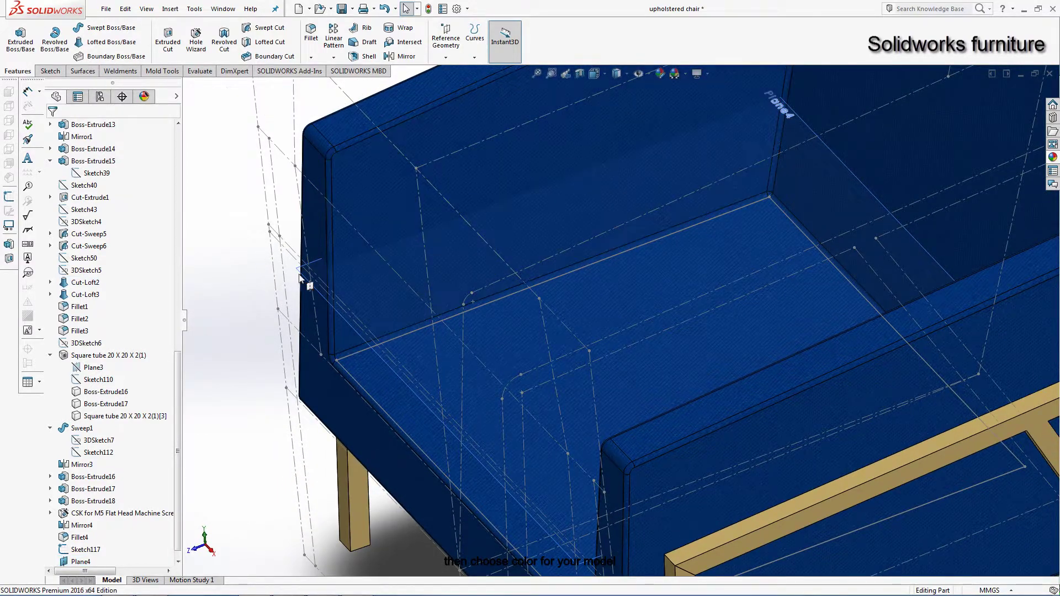
click(301, 276)
click(348, 228)
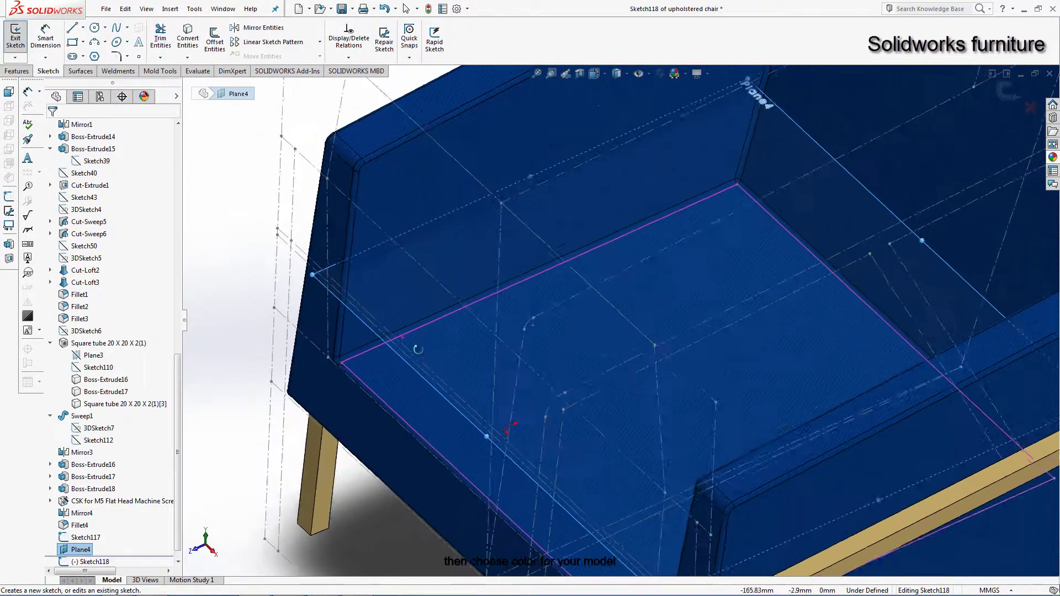
Step: Convert the seat face outline into sketch lines with Convert Entities
middle_drag(418, 349, 441, 359)
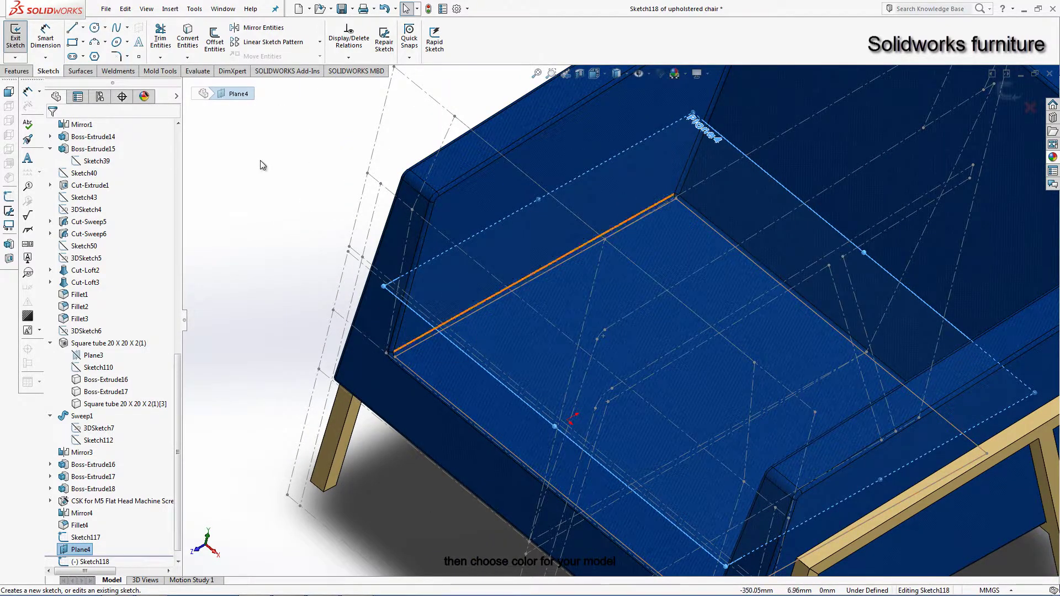
click(188, 38)
click(440, 358)
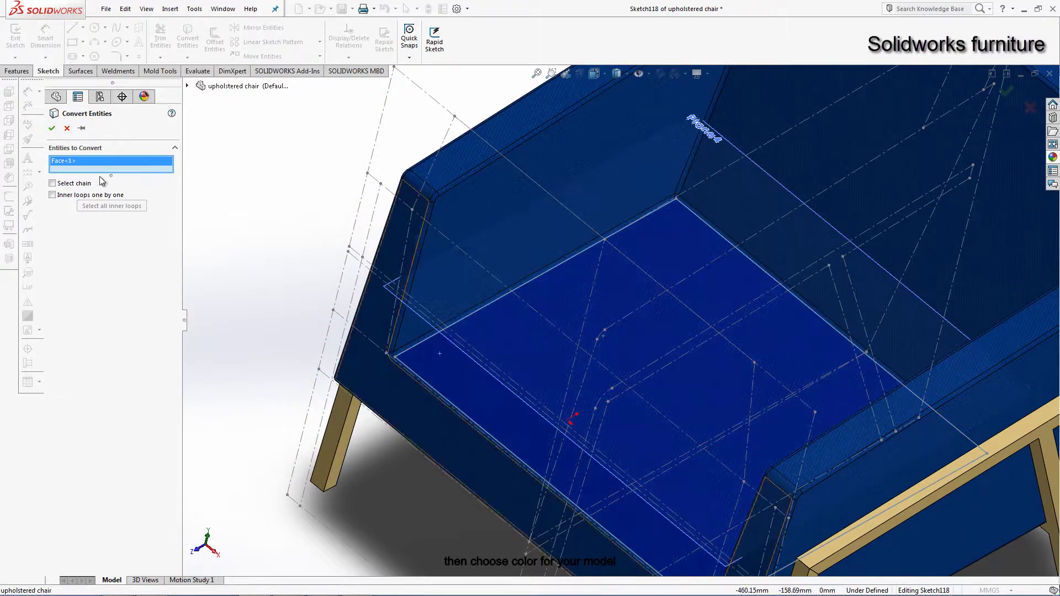
click(52, 128)
Step: Delete one of the converted lines where the backrest meets the seat
middle_drag(378, 204, 411, 206)
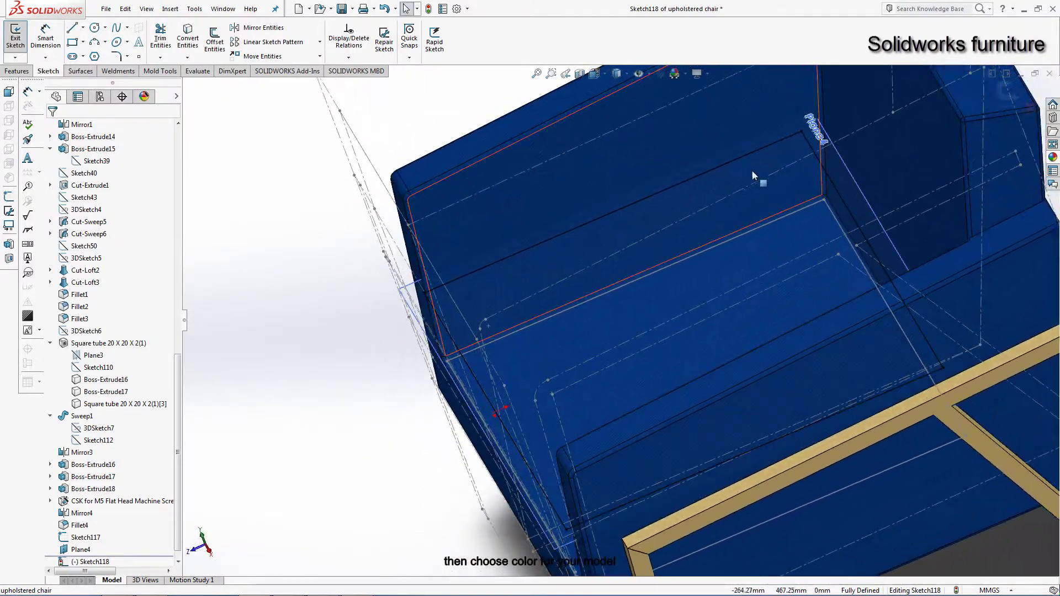
click(805, 142)
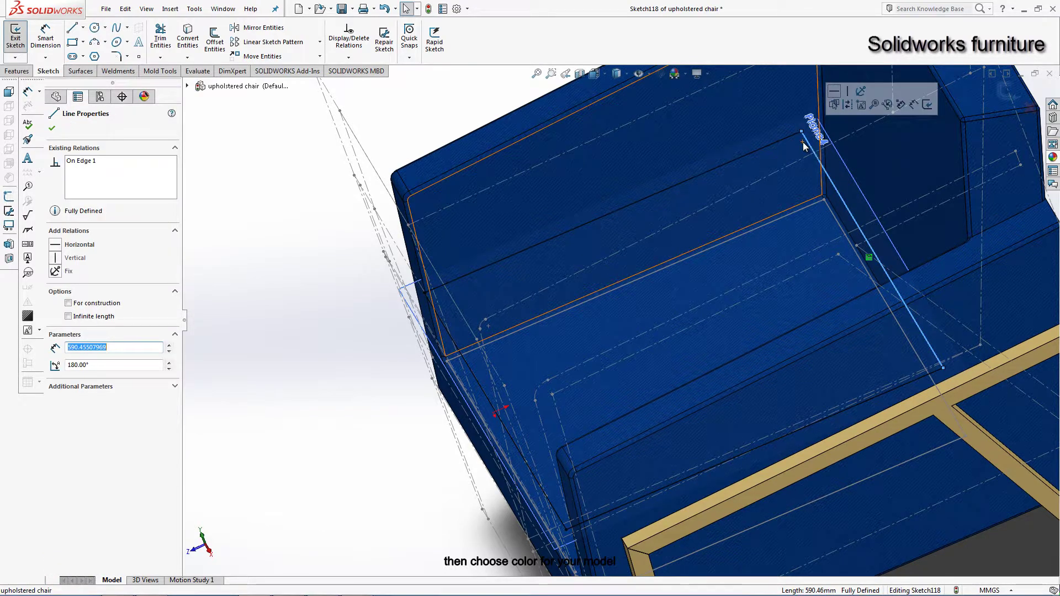
key(Delete)
scroll(815, 197, down, 3)
scroll(806, 167, down, 3)
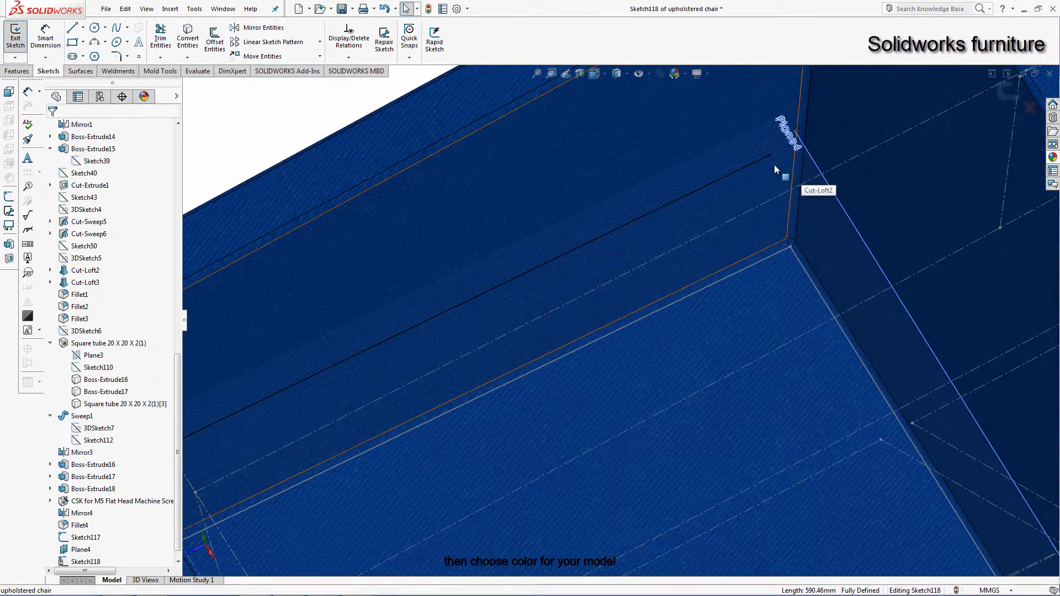
Step: Undo a conflicting endpoint–edge coincident relation and drag the line endpoint to Plane4's corner
click(769, 156)
ctrl+click(804, 156)
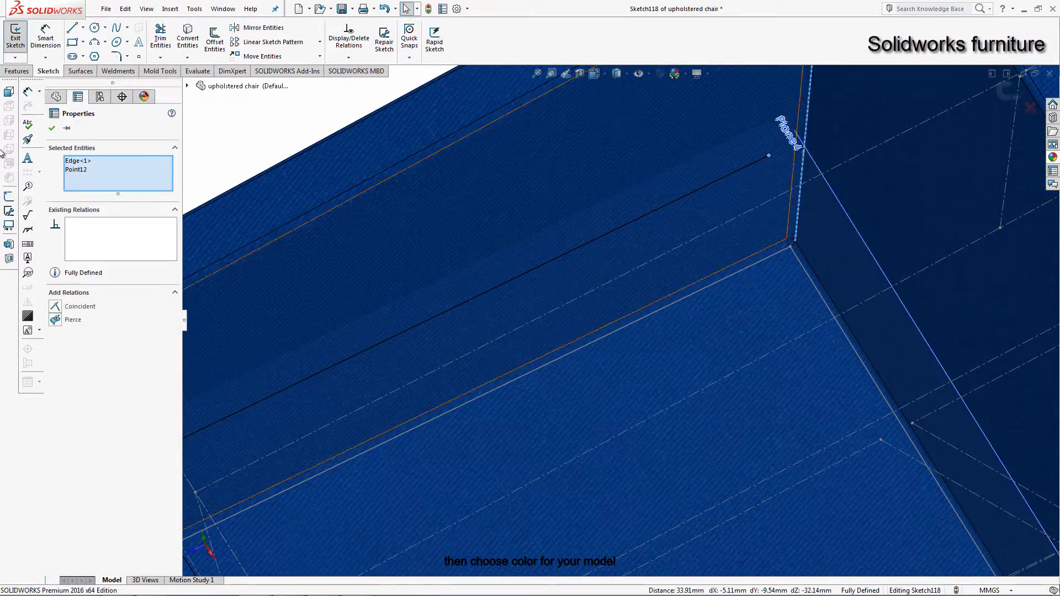
click(57, 307)
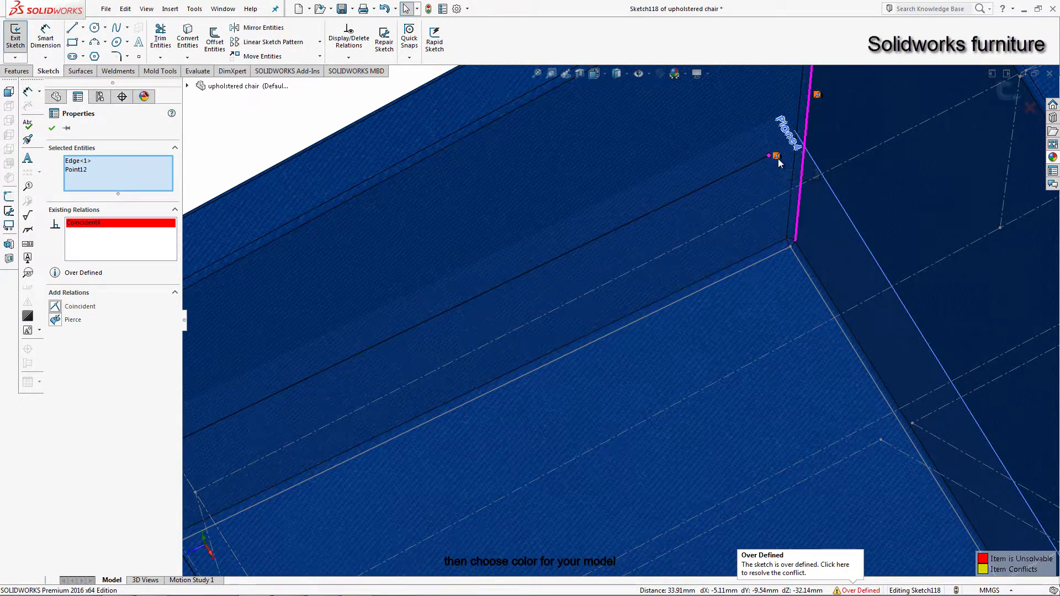
key(ctrl+z)
drag(769, 156, 811, 136)
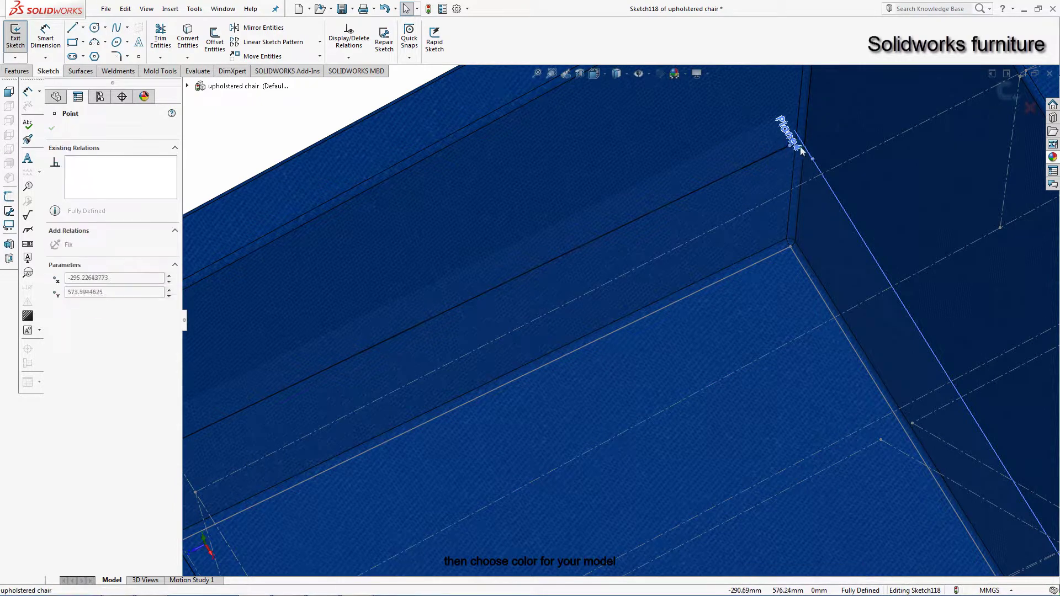
scroll(814, 141, down, 2)
scroll(809, 154, down, 1)
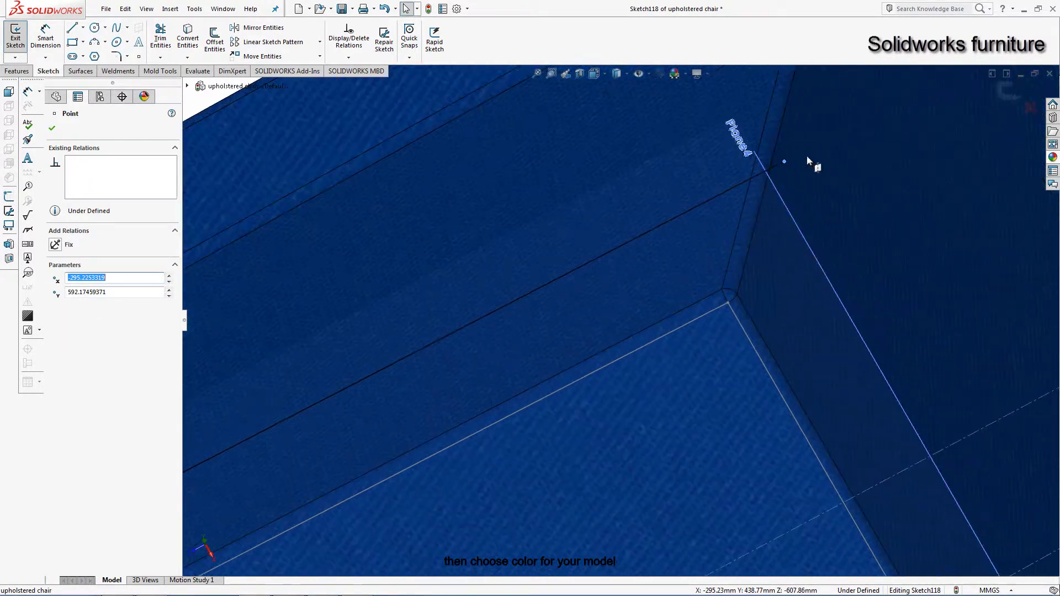
Step: Select the seat edge, face and sketch points near the Plane4 corner
click(774, 161)
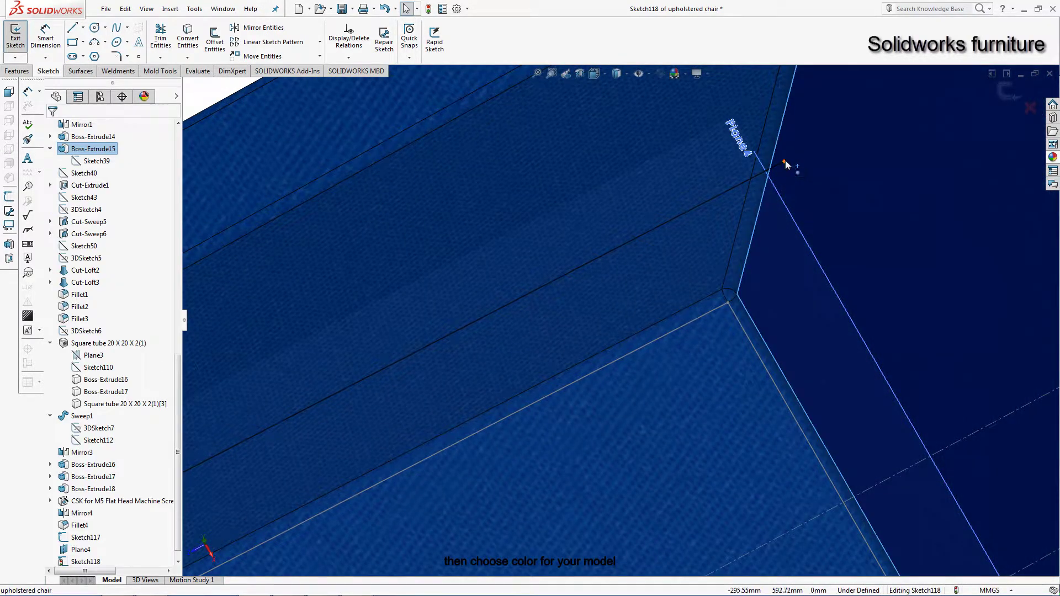
ctrl+click(784, 162)
scroll(440, 251, up, 2)
scroll(703, 264, up, 1)
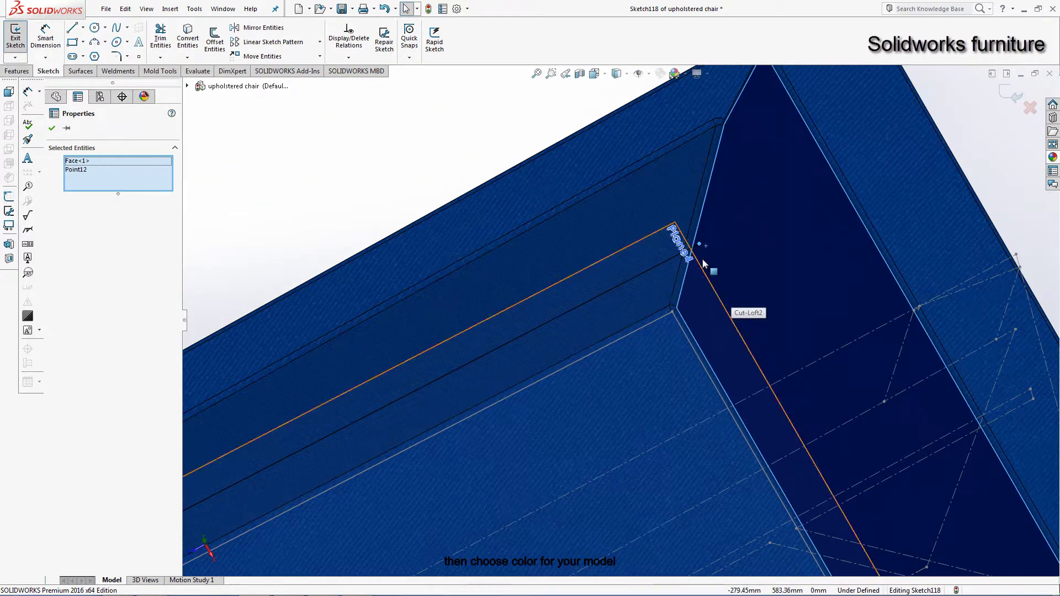
ctrl+click(701, 248)
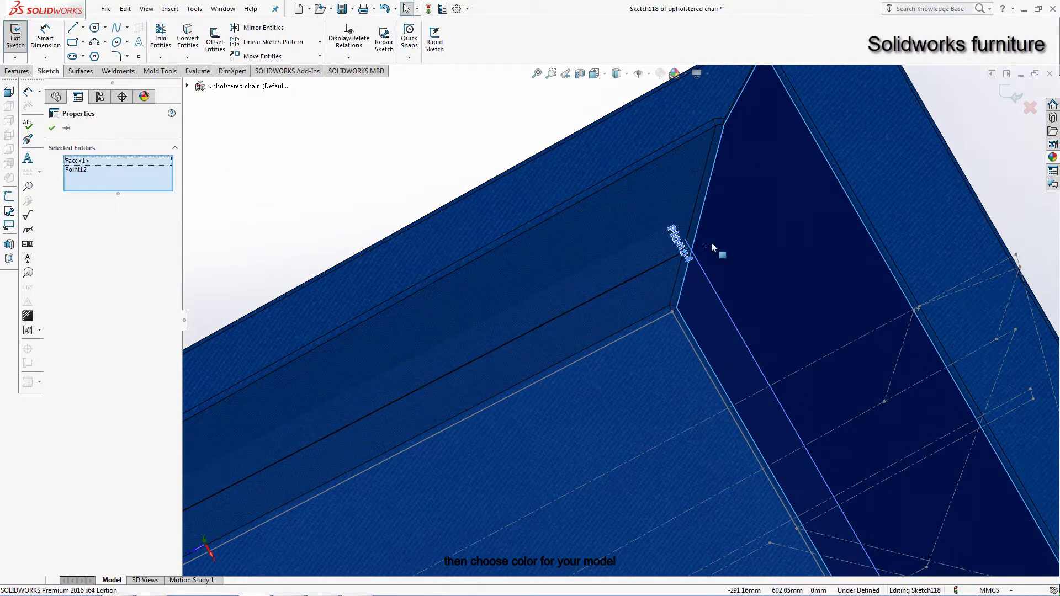
ctrl+click(728, 254)
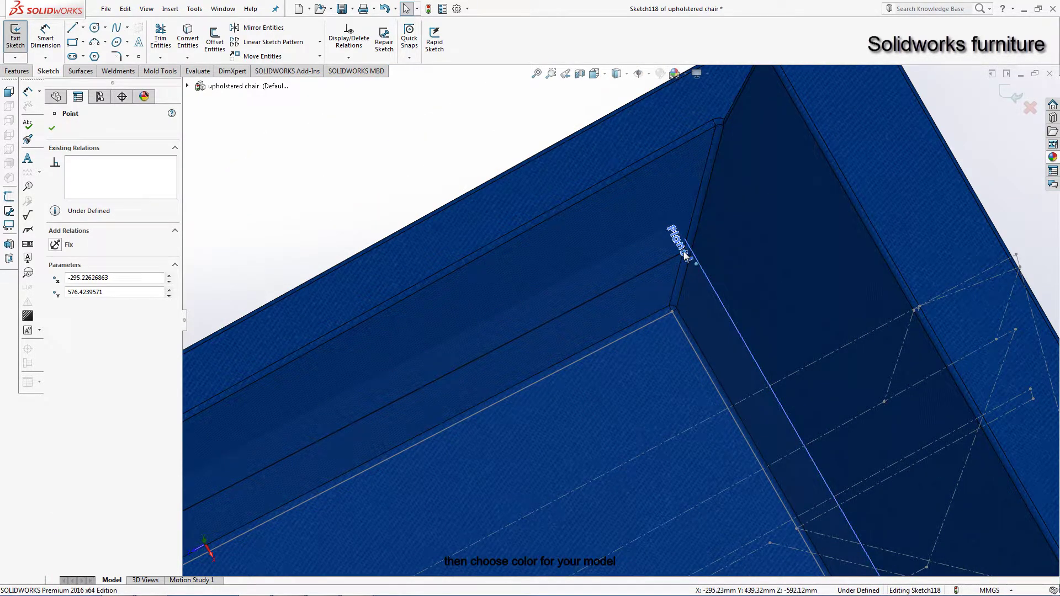
ctrl+click(727, 248)
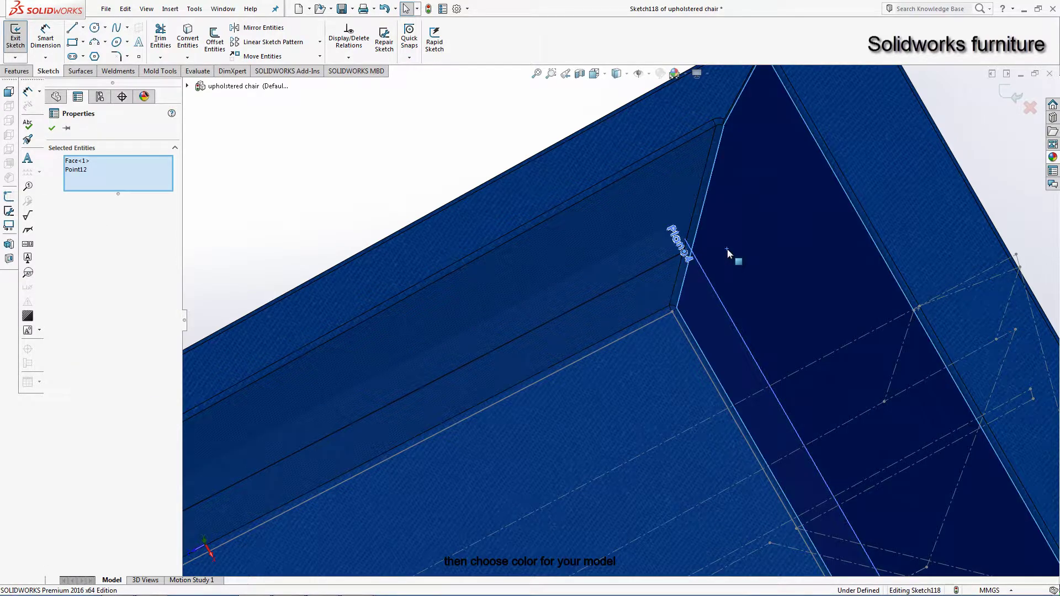
ctrl+click(688, 257)
Step: Undo an over-defining Pierce relation between a sketch point and the seat edge
middle_drag(687, 256, 529, 160)
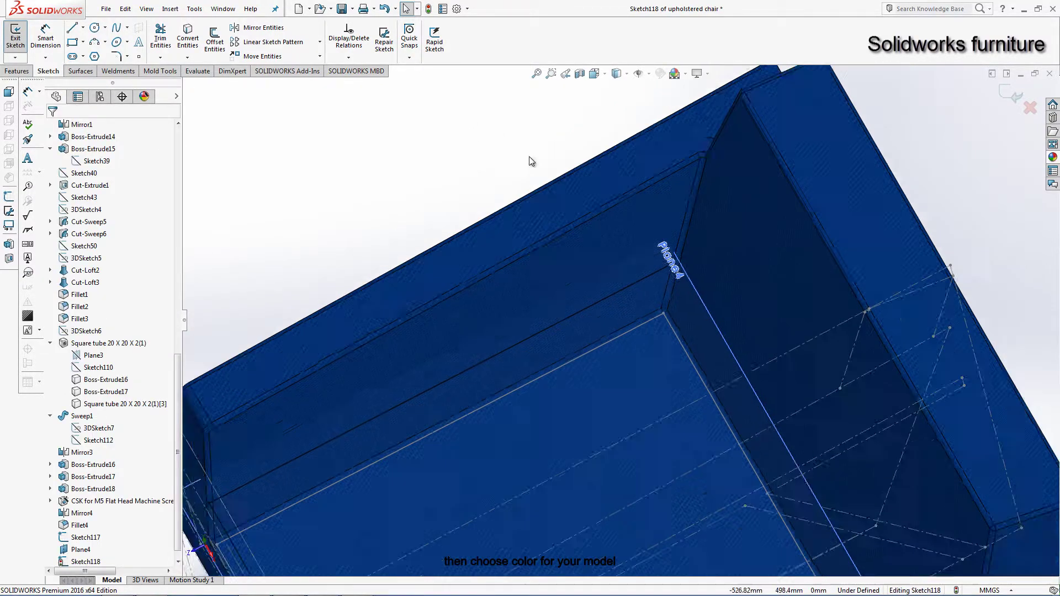
scroll(637, 491, up, 3)
middle_drag(637, 490, 847, 459)
scroll(849, 402, down, 5)
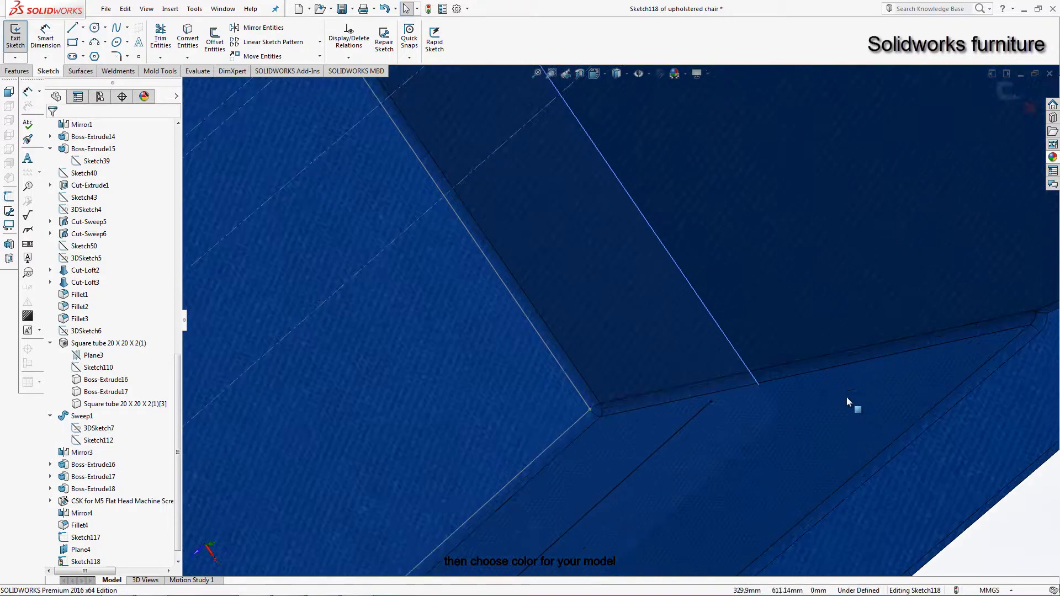
ctrl+click(711, 402)
click(54, 320)
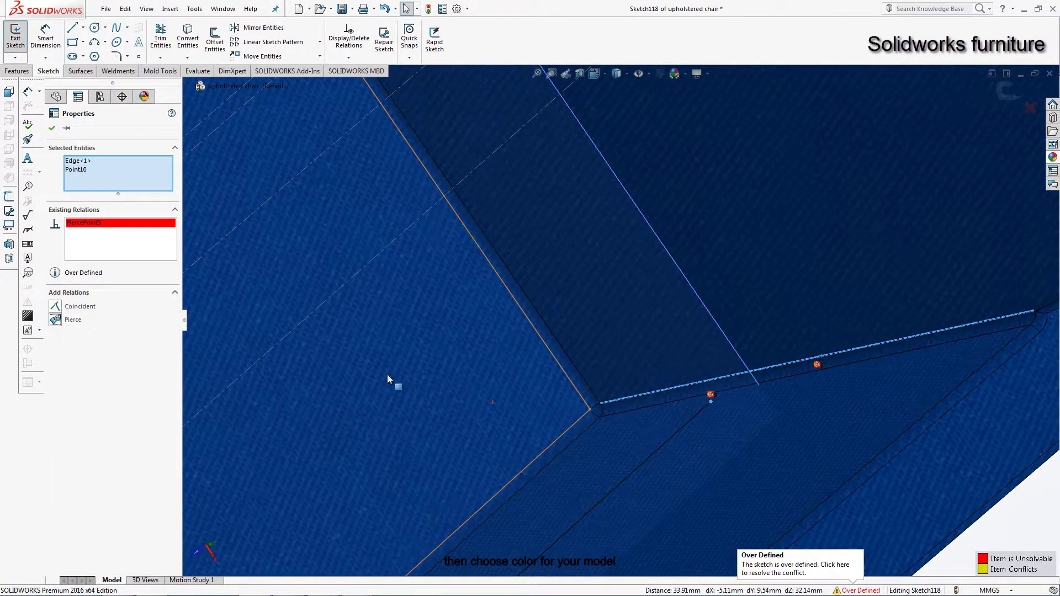
key(ctrl+z)
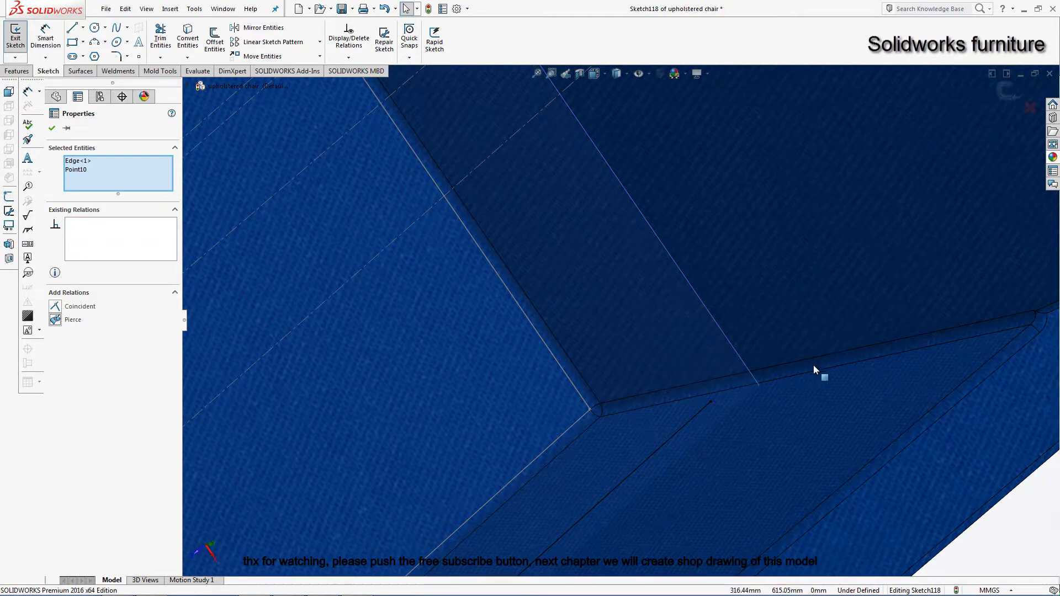
scroll(773, 375, up, 5)
scroll(718, 370, up, 5)
mouse_move(552, 273)
middle_down()
mouse_move(529, 228)
mouse_move(550, 159)
middle_up()
scroll(530, 167, down, 3)
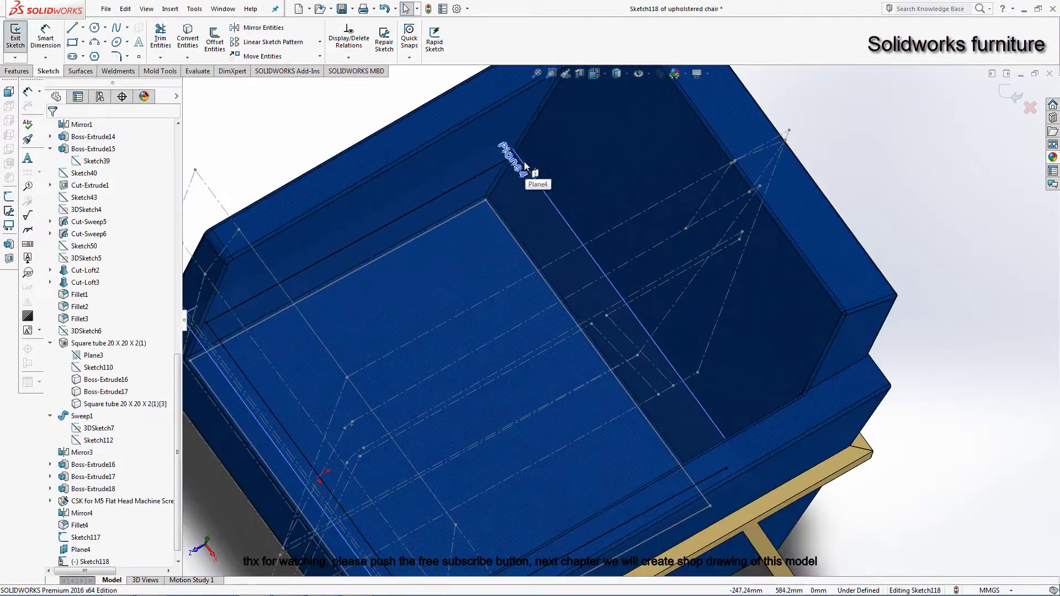
Step: Draw a line from the Plane4 corner along the seat edge
click(72, 30)
scroll(539, 148, down, 3)
scroll(539, 148, down, 2)
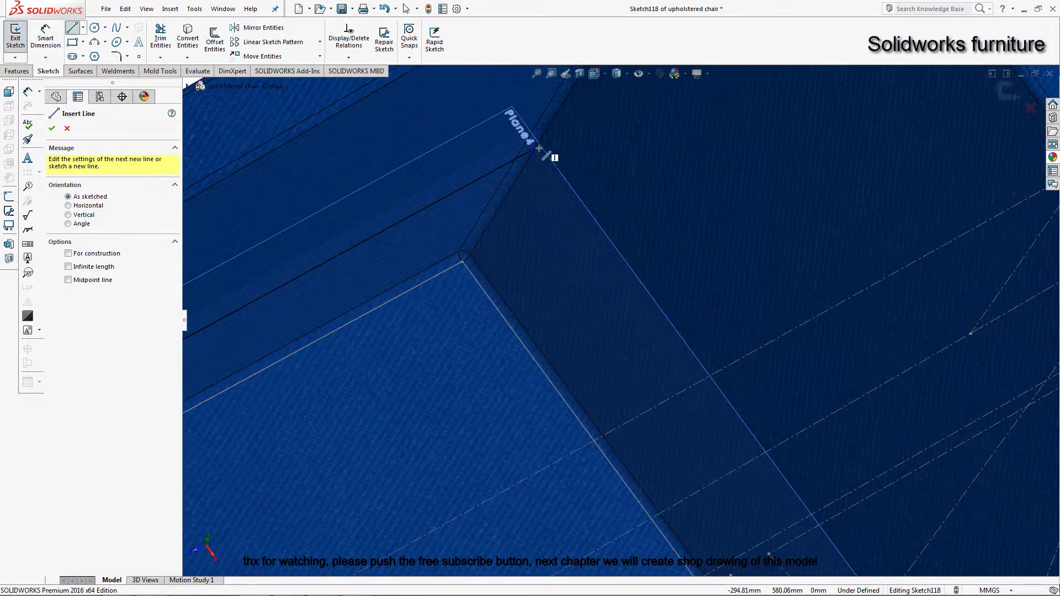
click(538, 164)
scroll(657, 359, up, 2)
scroll(735, 503, up, 2)
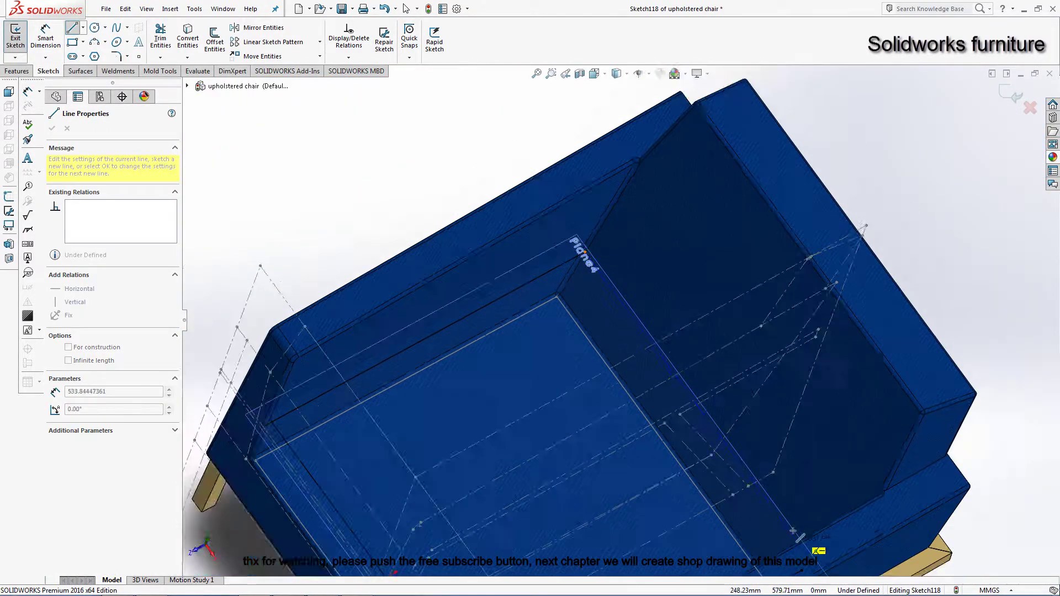
scroll(735, 503, down, 3)
click(735, 502)
right_click(806, 393)
click(822, 439)
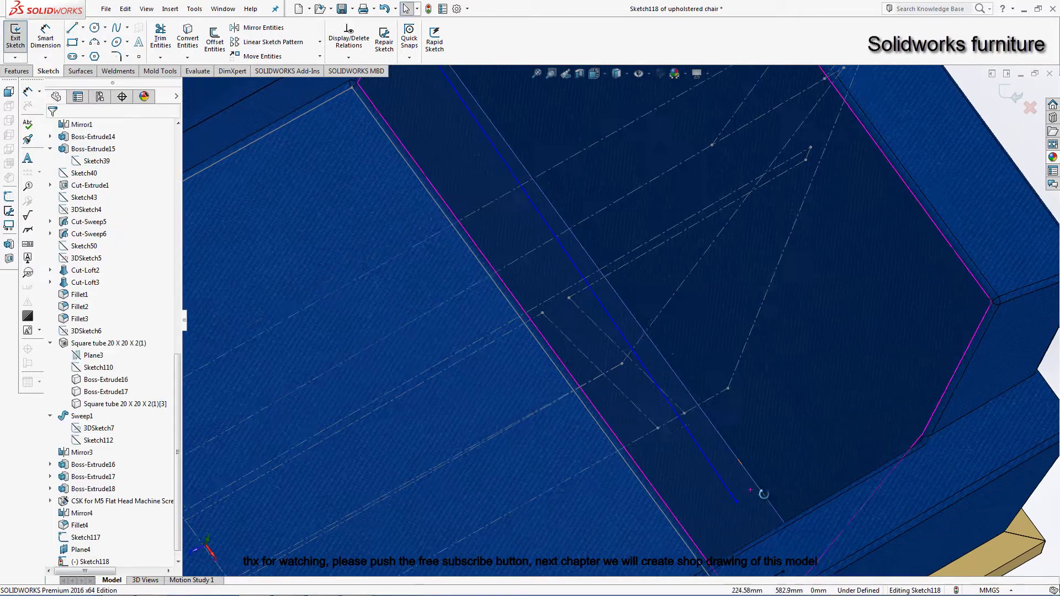
scroll(783, 542, down, 1)
scroll(783, 542, up, 1)
scroll(748, 488, up, 1)
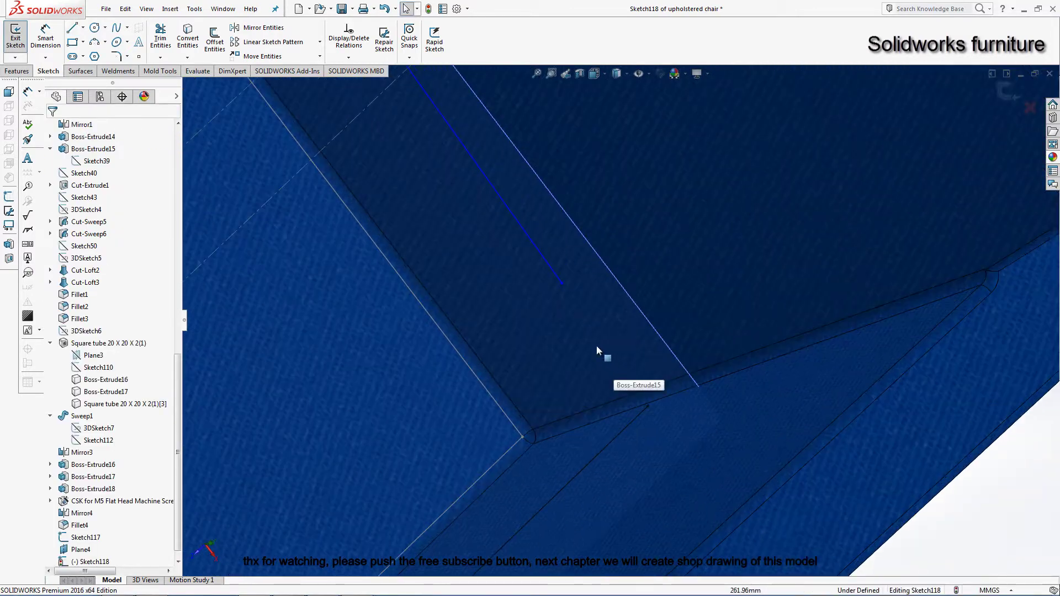
Step: Tie the new line's far endpoint to the seat edge with a Pierce relation
click(564, 286)
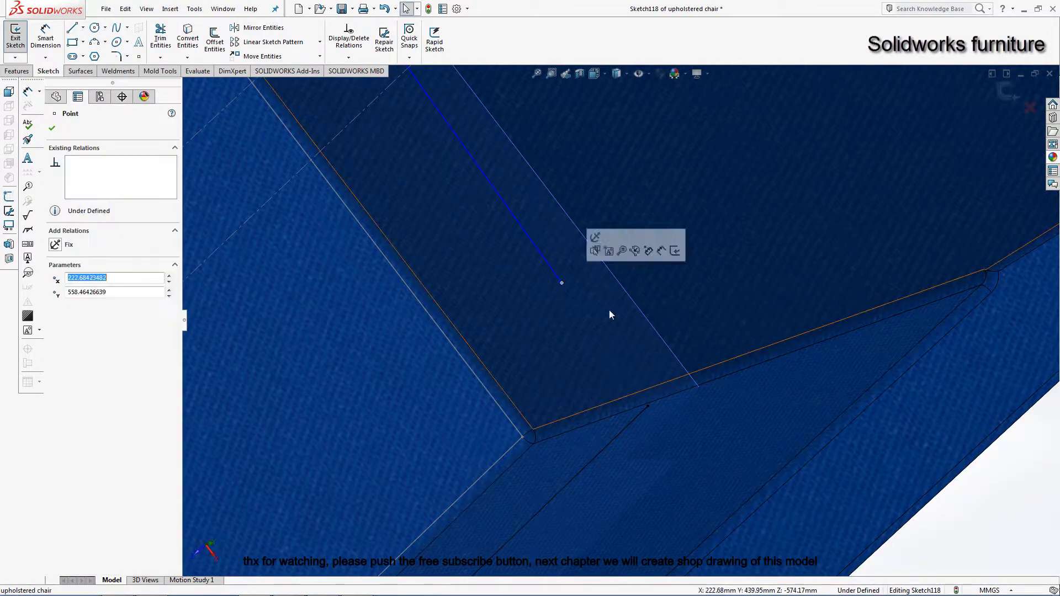
ctrl+click(721, 365)
scroll(899, 462, down, 5)
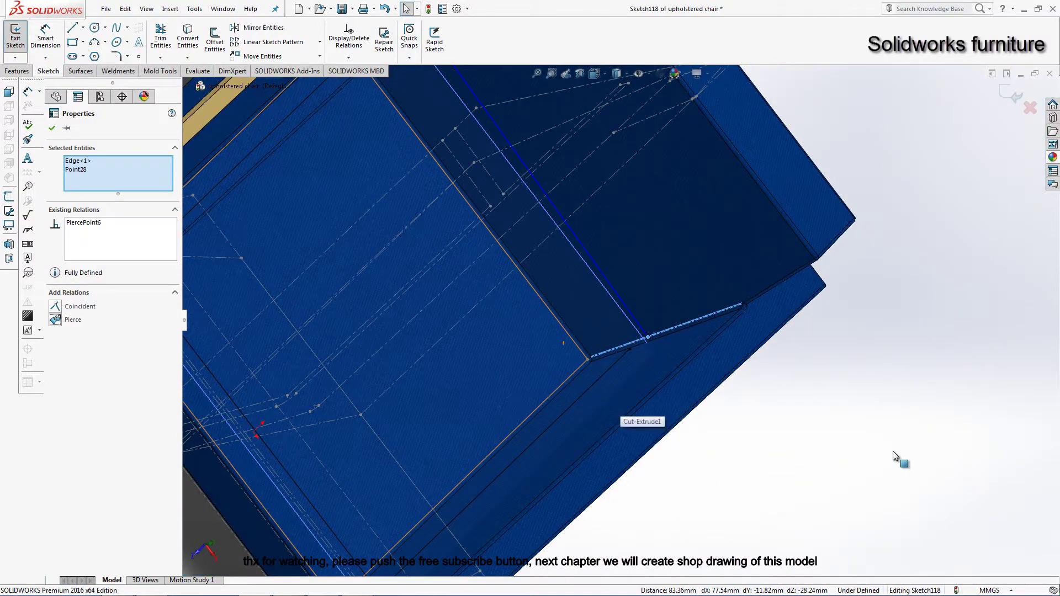
key(Escape)
scroll(446, 138, up, 4)
scroll(635, 234, up, 2)
scroll(626, 264, up, 3)
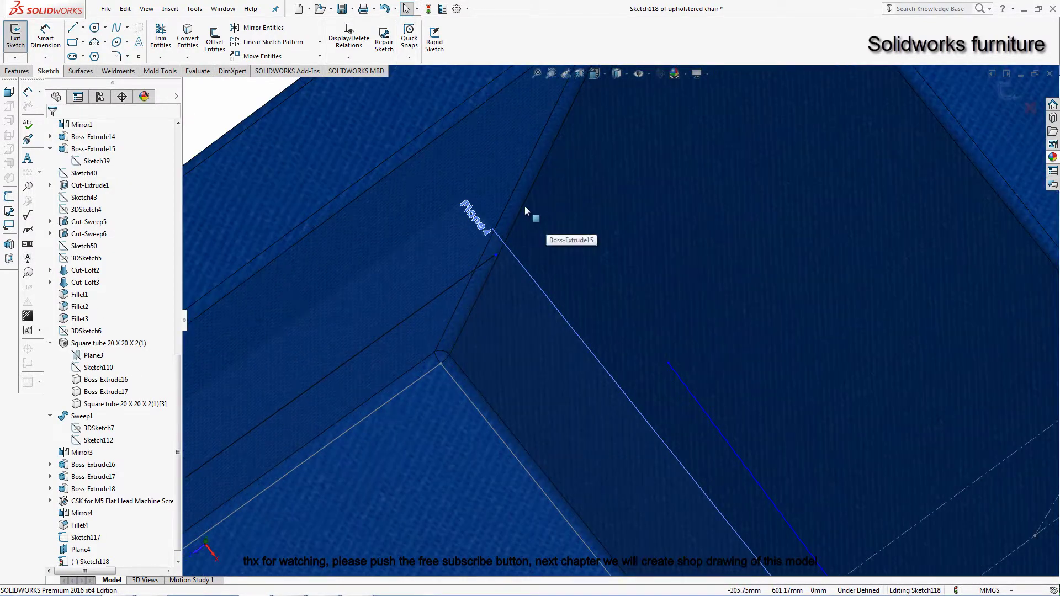
ctrl+click(674, 365)
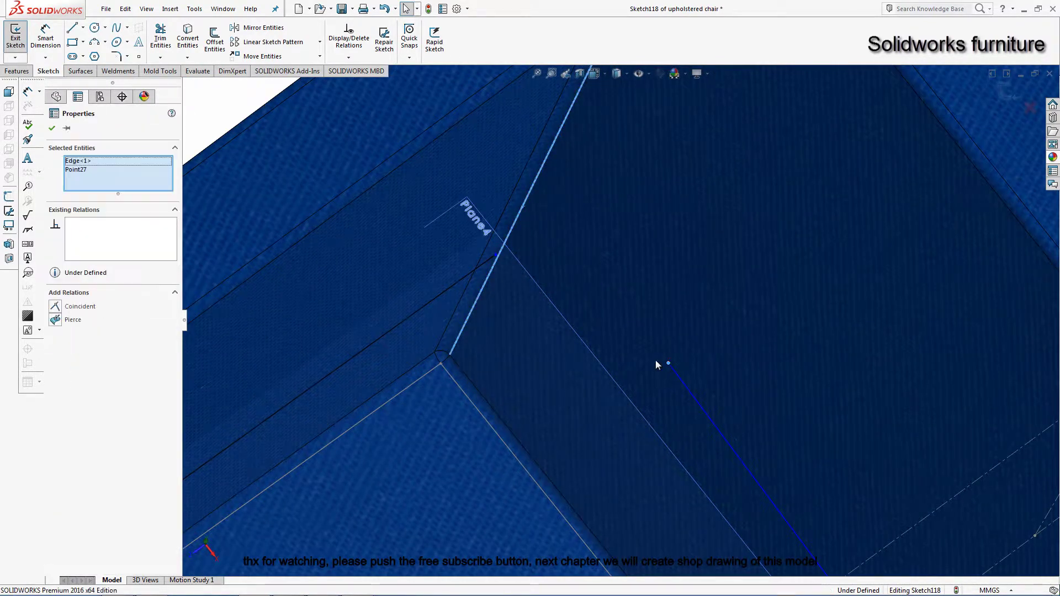
click(55, 320)
key(Escape)
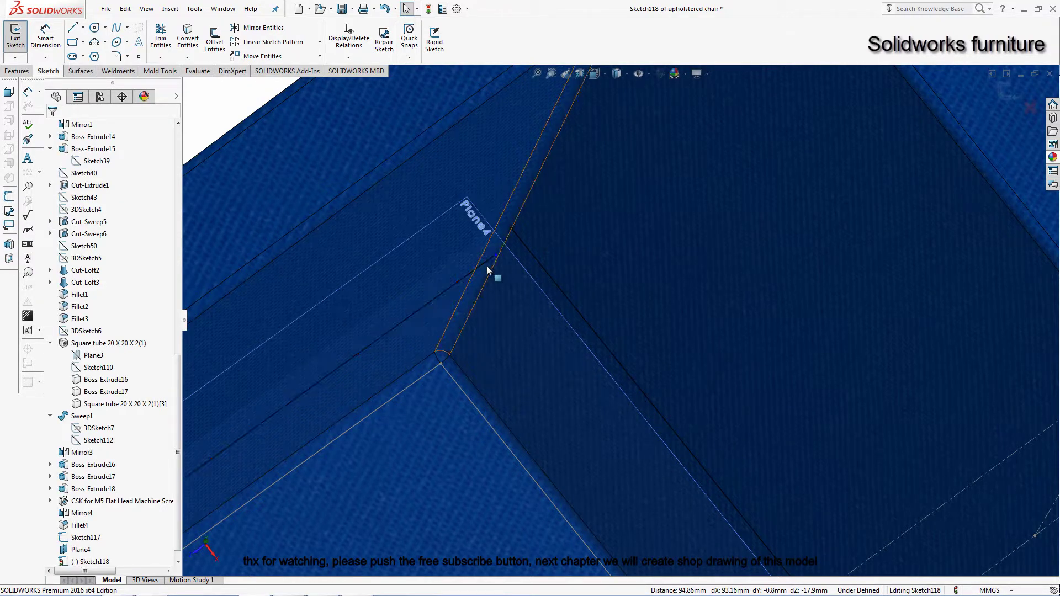
Step: Drag the loose point onto the corner line endpoint, then select the lower endpoint and seat line
drag(496, 256, 519, 239)
scroll(599, 459, up, 10)
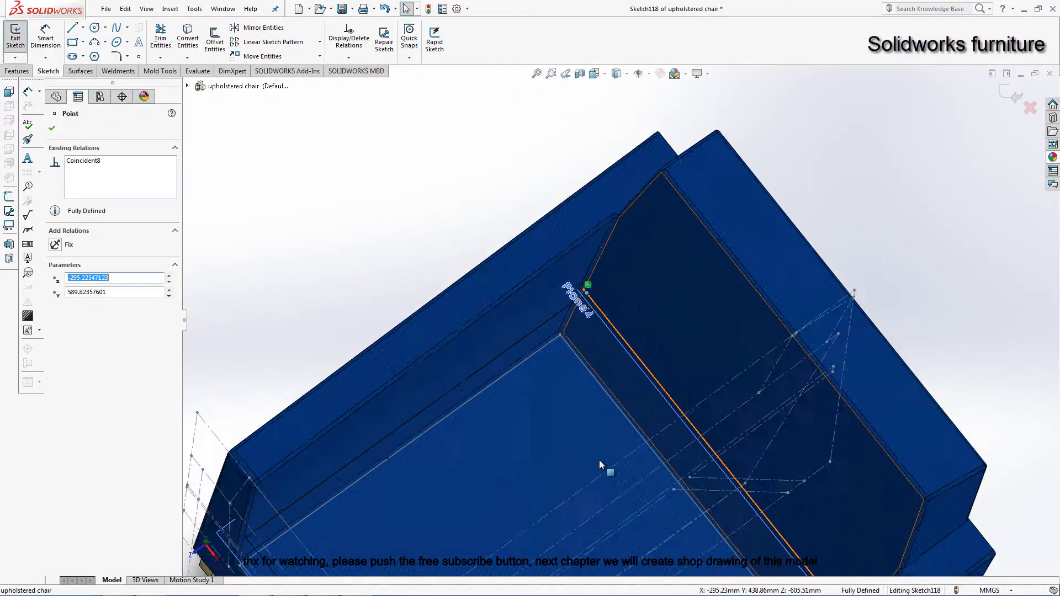
scroll(766, 505, down, 5)
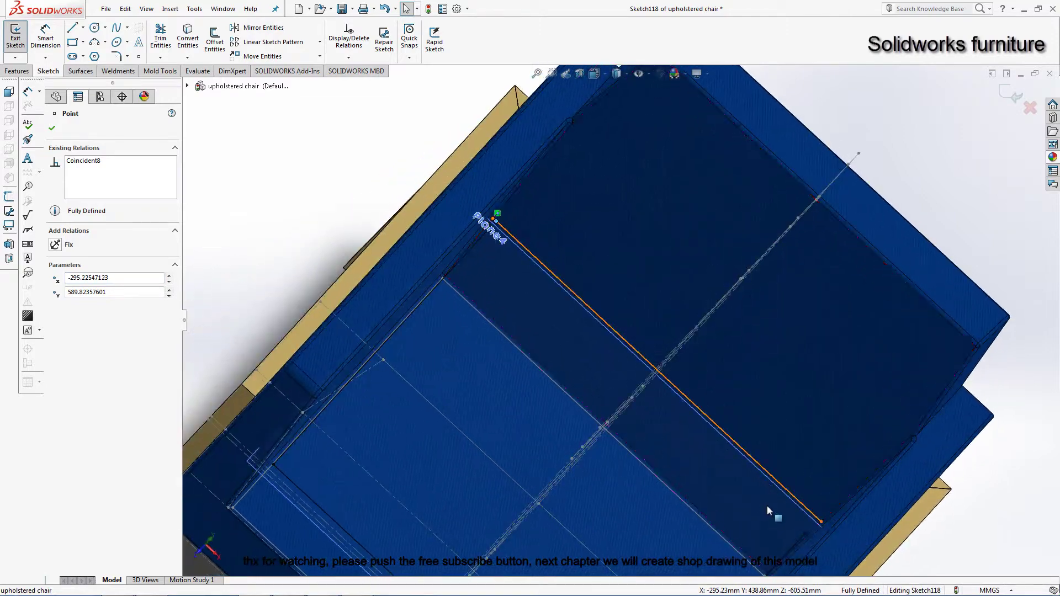
scroll(766, 505, down, 5)
click(784, 472)
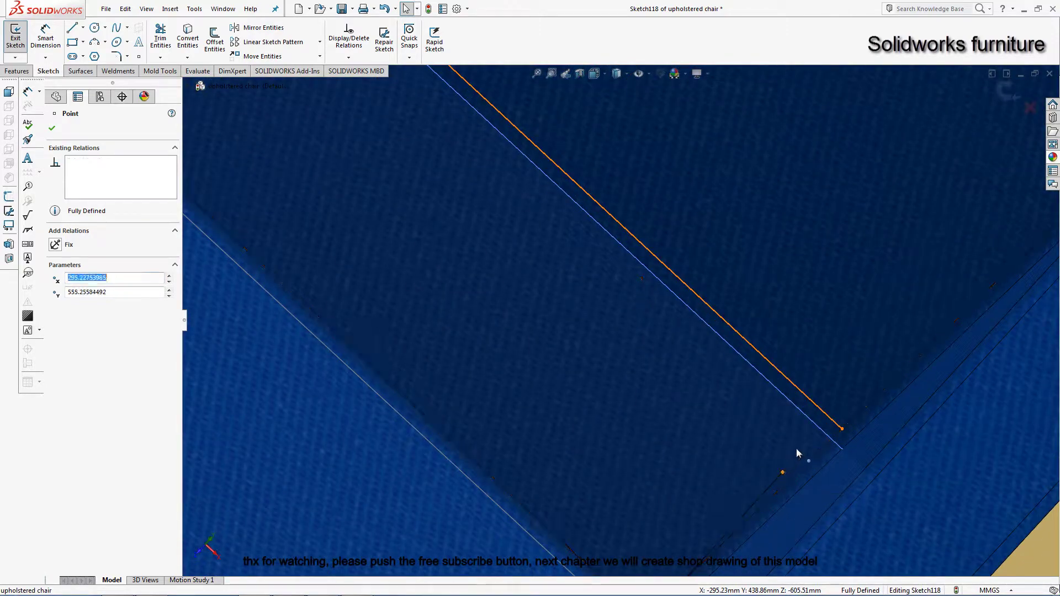
click(822, 414)
scroll(823, 411, up, 3)
mouse_move(750, 415)
middle_down()
mouse_move(747, 452)
mouse_move(698, 276)
mouse_move(686, 275)
mouse_move(708, 229)
mouse_move(736, 213)
middle_up()
Step: Draw a second line, about 601 mm, from the Plane4 corner where seat meets backrest
click(740, 206)
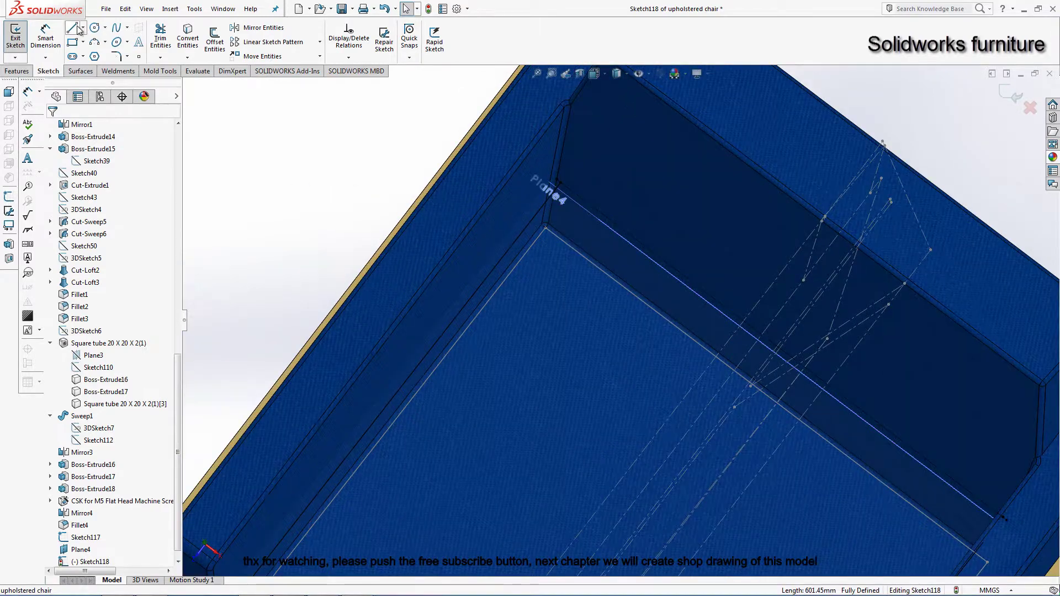
click(78, 30)
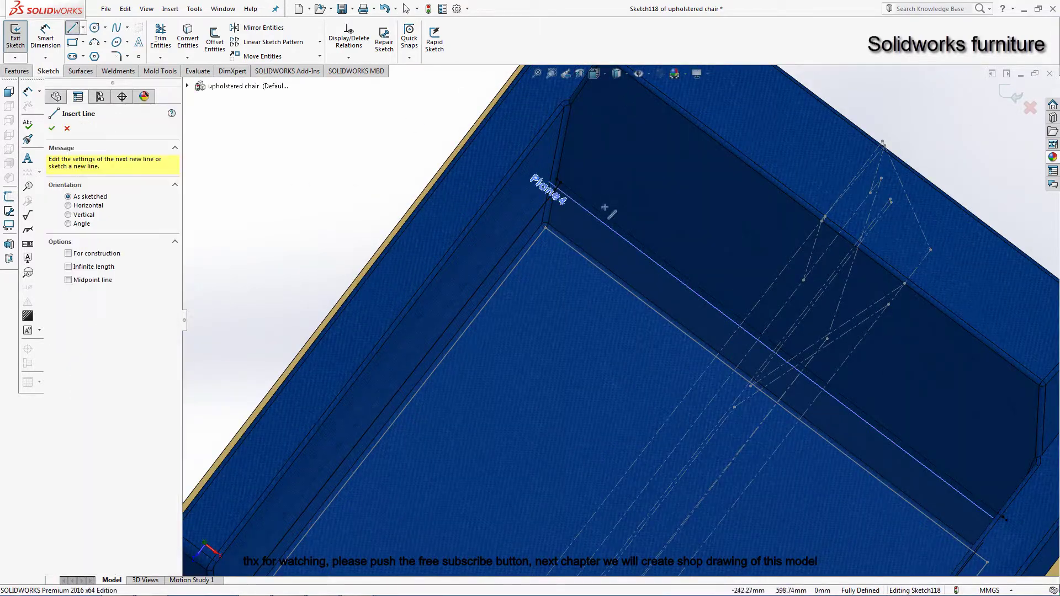
click(574, 196)
scroll(816, 398, down, 3)
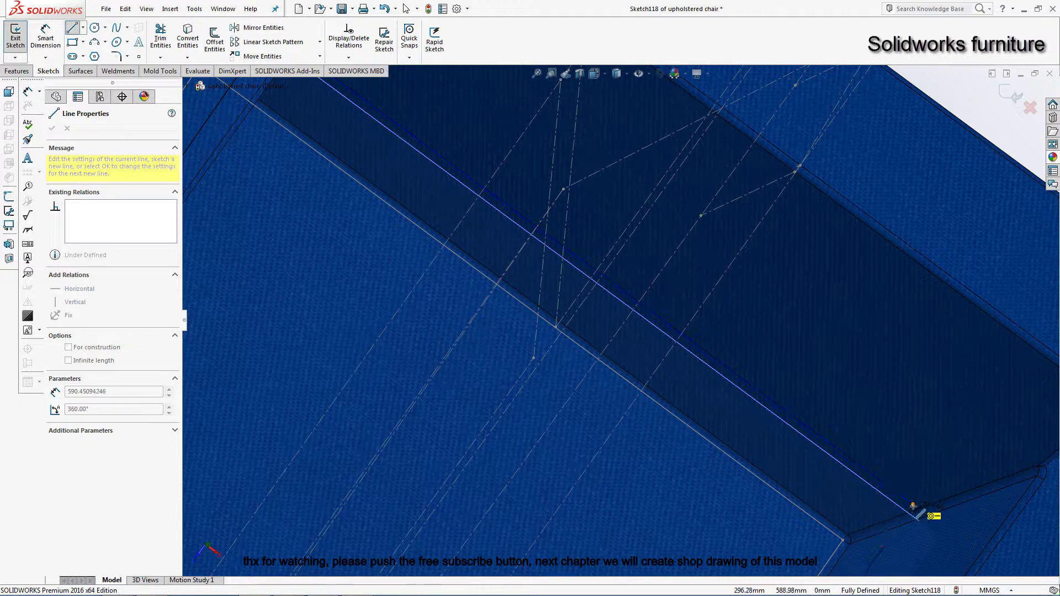
right_click(903, 453)
click(933, 464)
scroll(788, 465, up, 5)
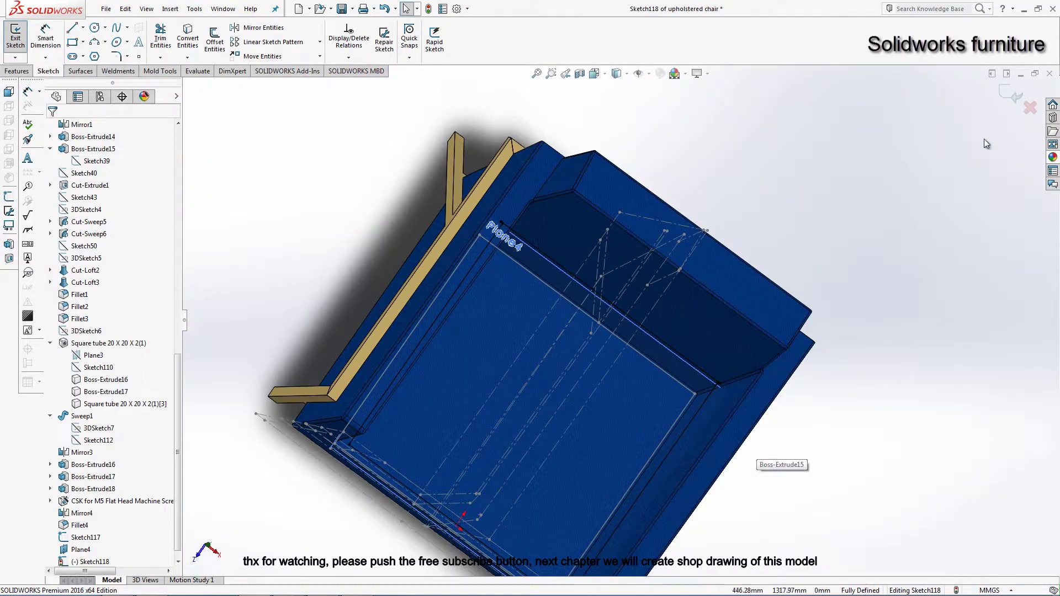
Step: Loft Sketch118 to Sketch117 with aligned connectors, creating the Loft6 seat cushion
click(1016, 97)
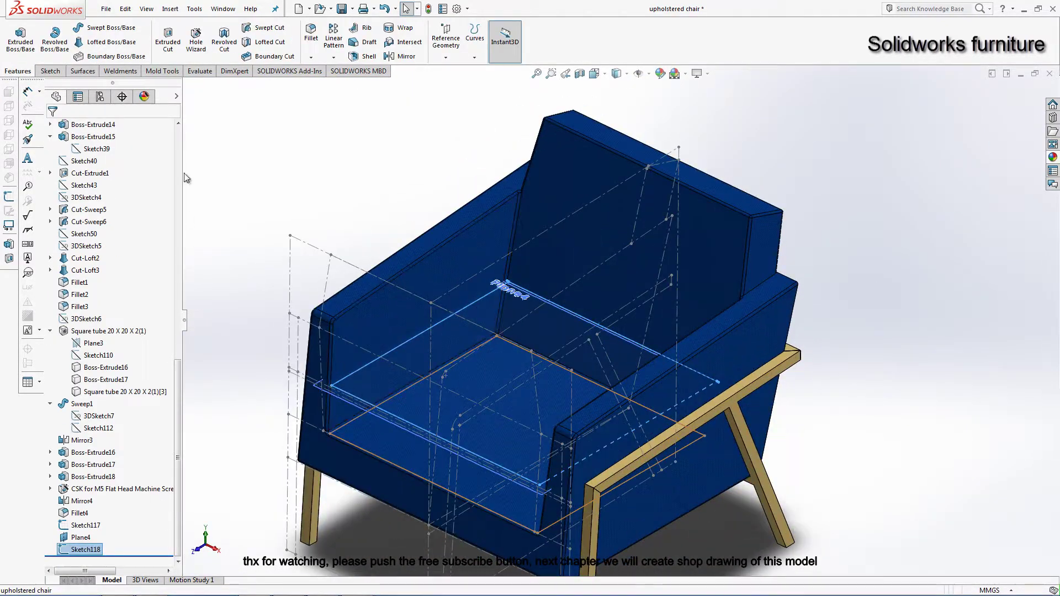
click(85, 43)
scroll(343, 443, down, 5)
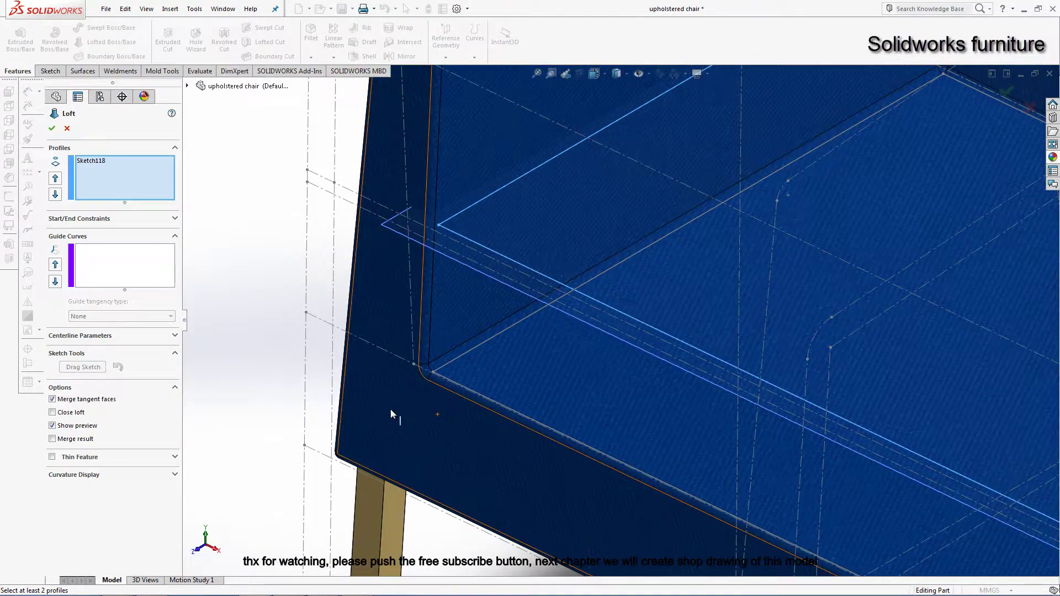
click(432, 372)
scroll(608, 325, up, 5)
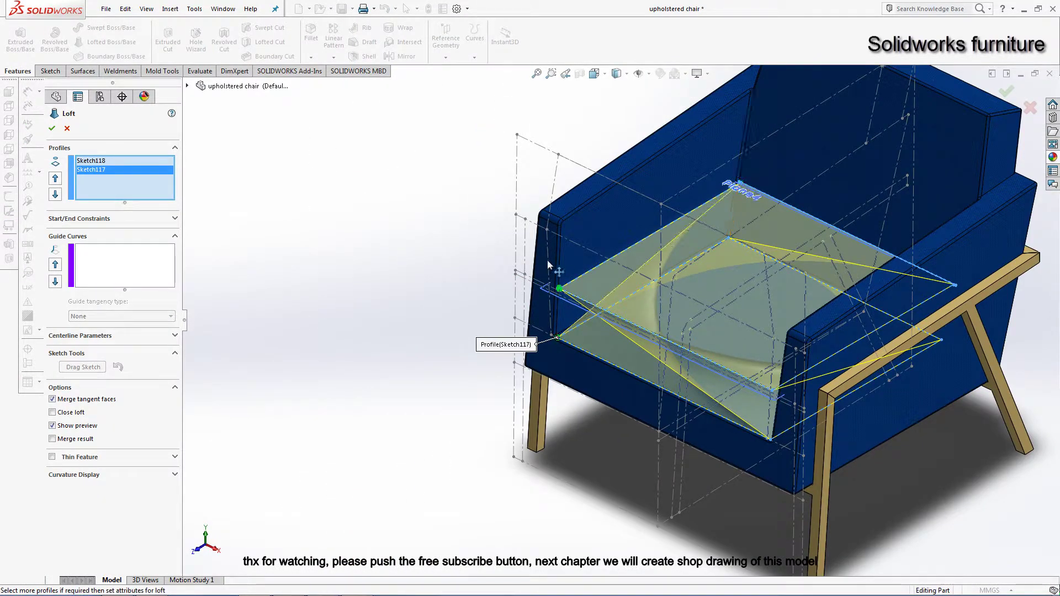
drag(548, 265, 559, 288)
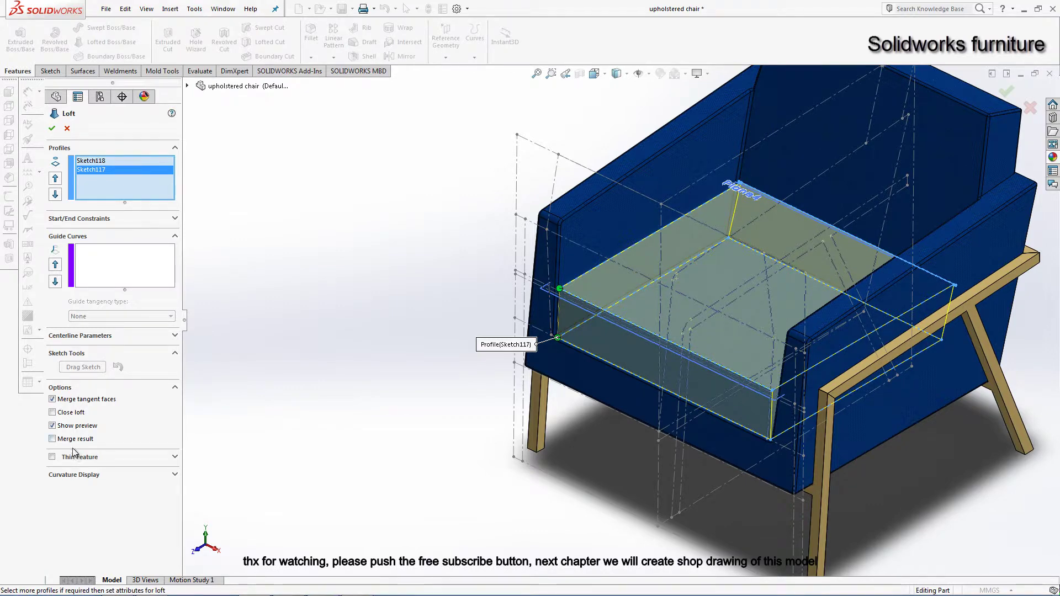
click(52, 128)
scroll(210, 142, down, 3)
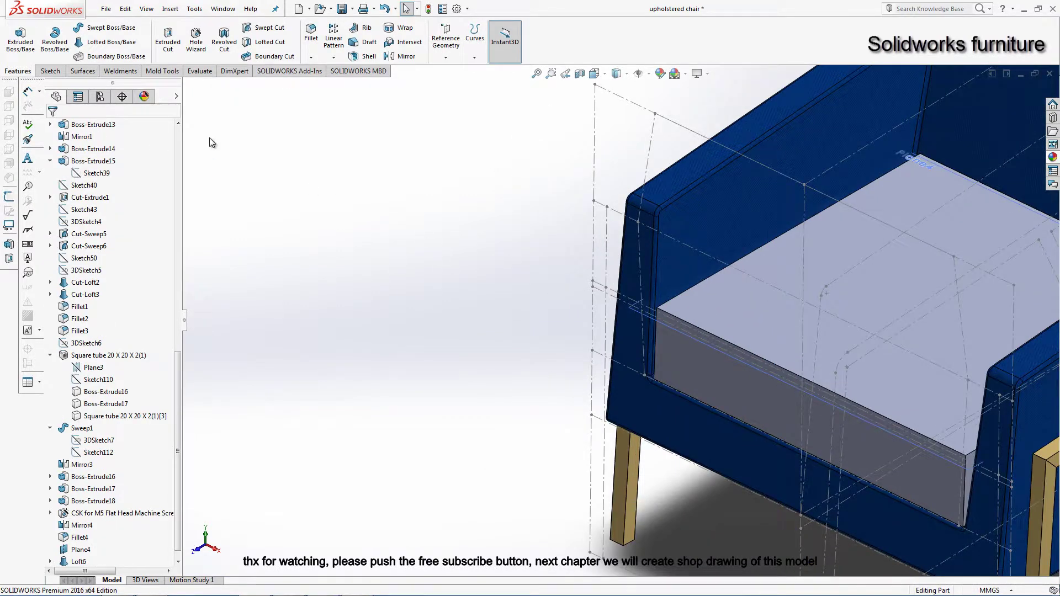
Step: Start a 10 mm fillet on the cushion's front vertical and top edges
click(312, 35)
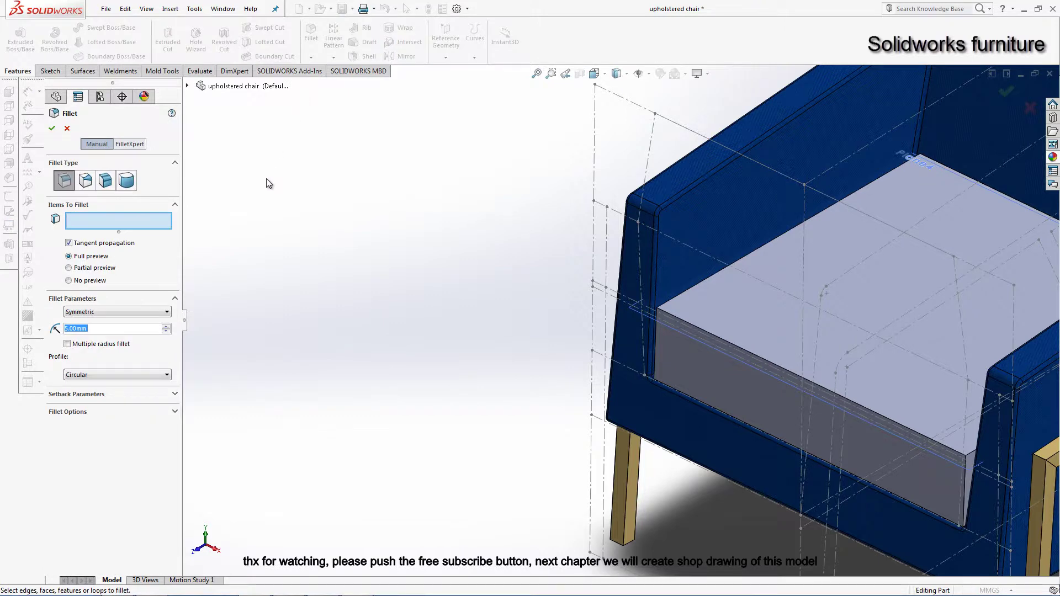
text(10)
scroll(640, 331, down, 5)
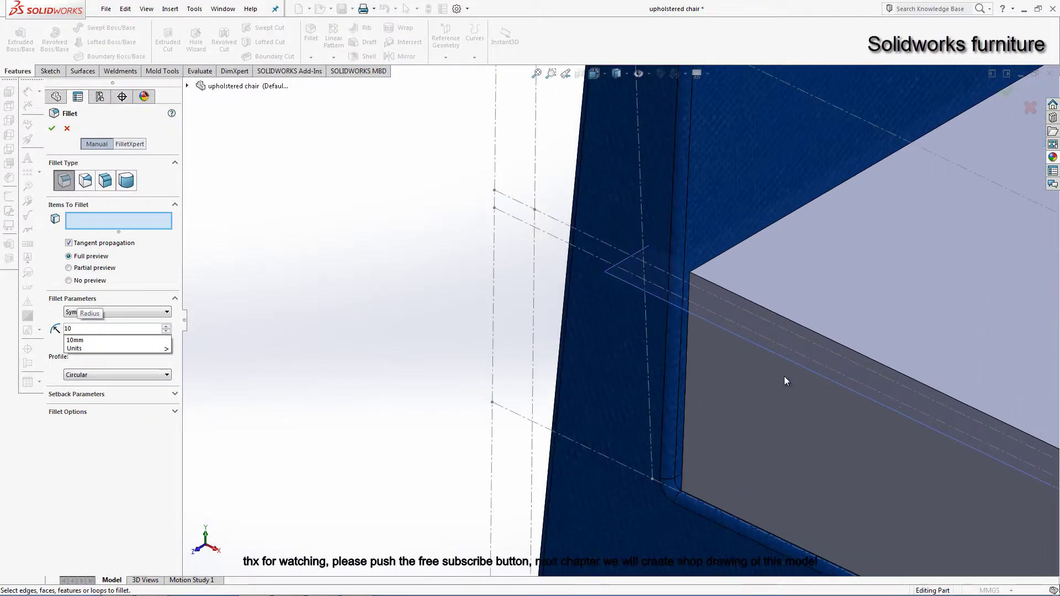
click(692, 356)
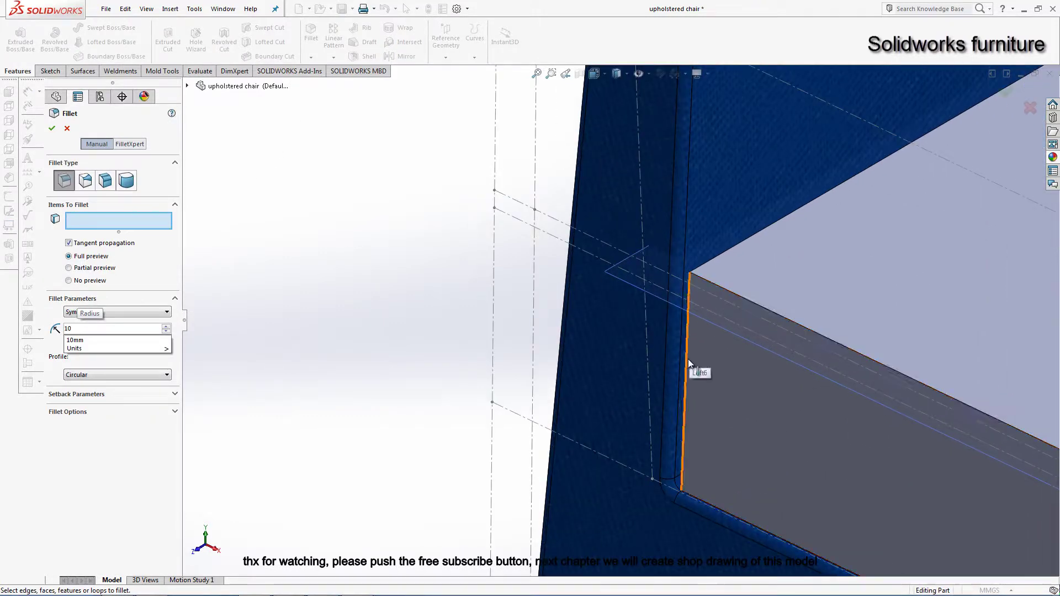
click(703, 282)
click(715, 257)
scroll(841, 325, up, 5)
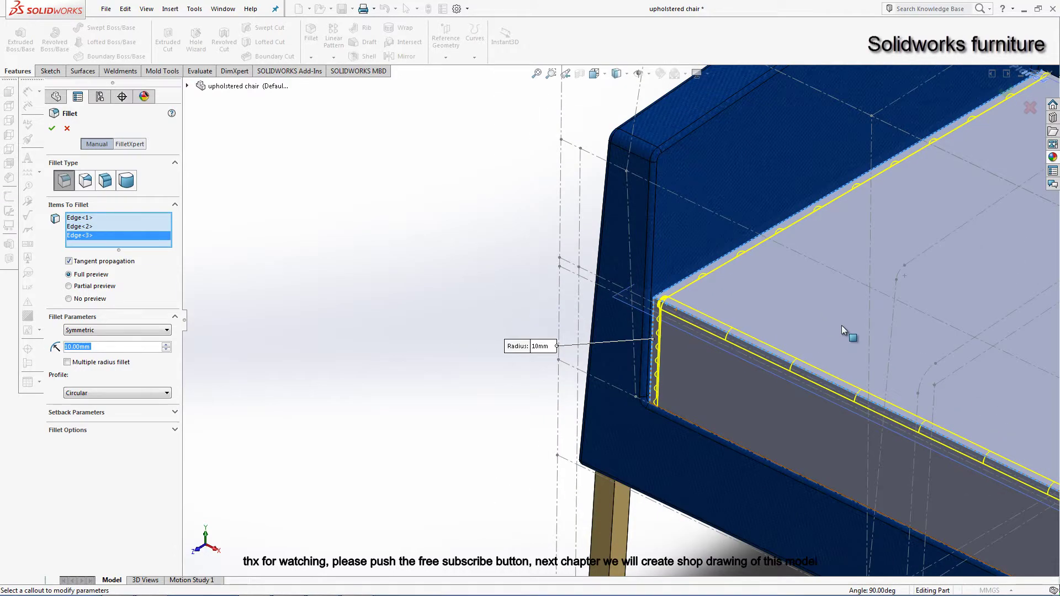
scroll(880, 197, down, 5)
click(810, 223)
scroll(852, 419, up, 5)
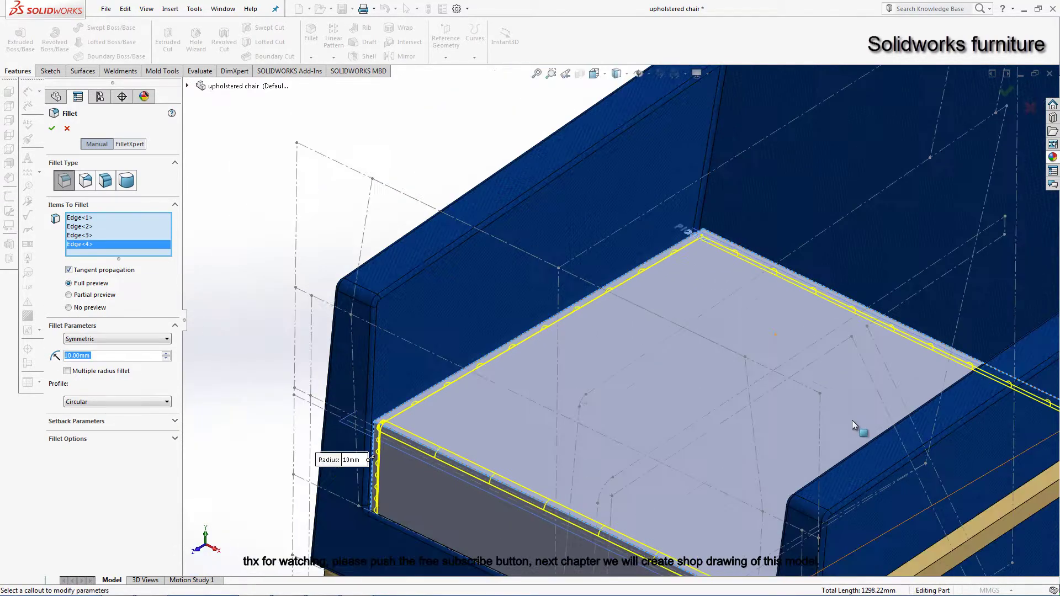
Step: Add the far-side edge, front corner edge and front face, then accept the fillet
middle_drag(852, 420, 973, 448)
scroll(972, 448, down, 3)
click(975, 448)
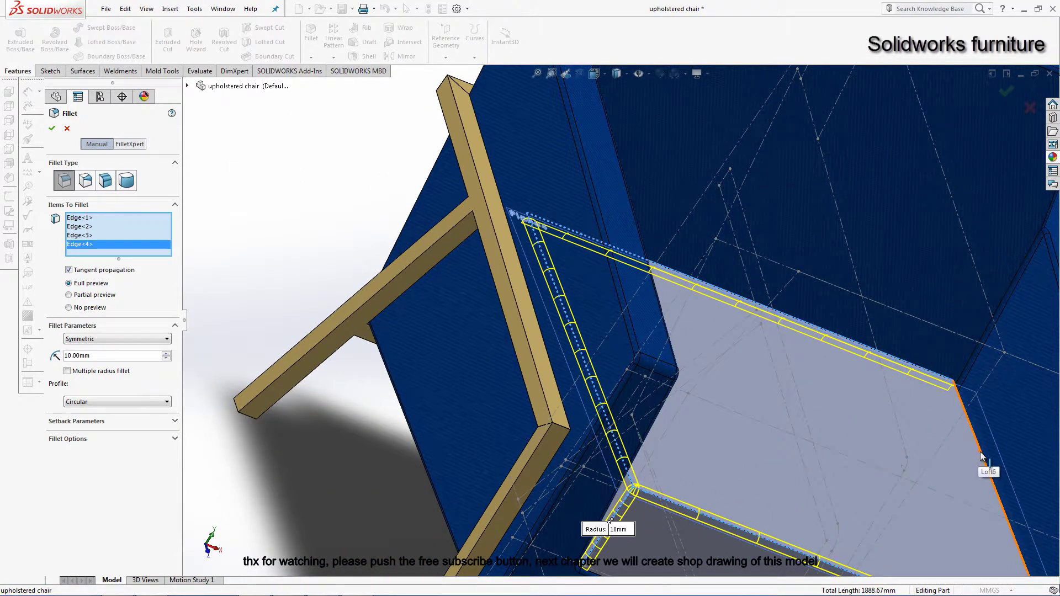
scroll(969, 497, up, 4)
scroll(836, 486, down, 5)
scroll(842, 442, down, 3)
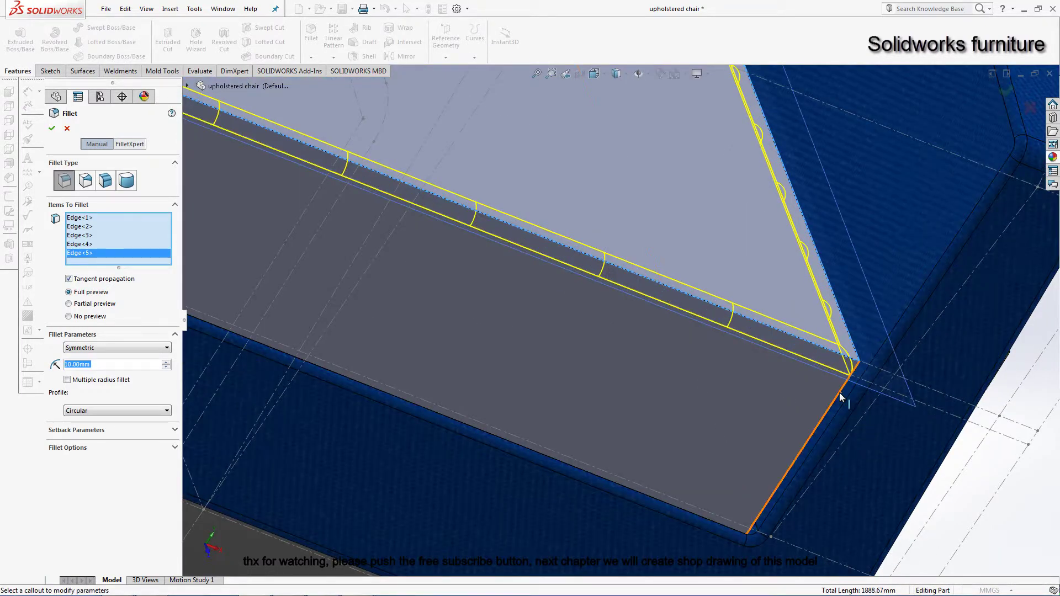
click(843, 398)
click(732, 528)
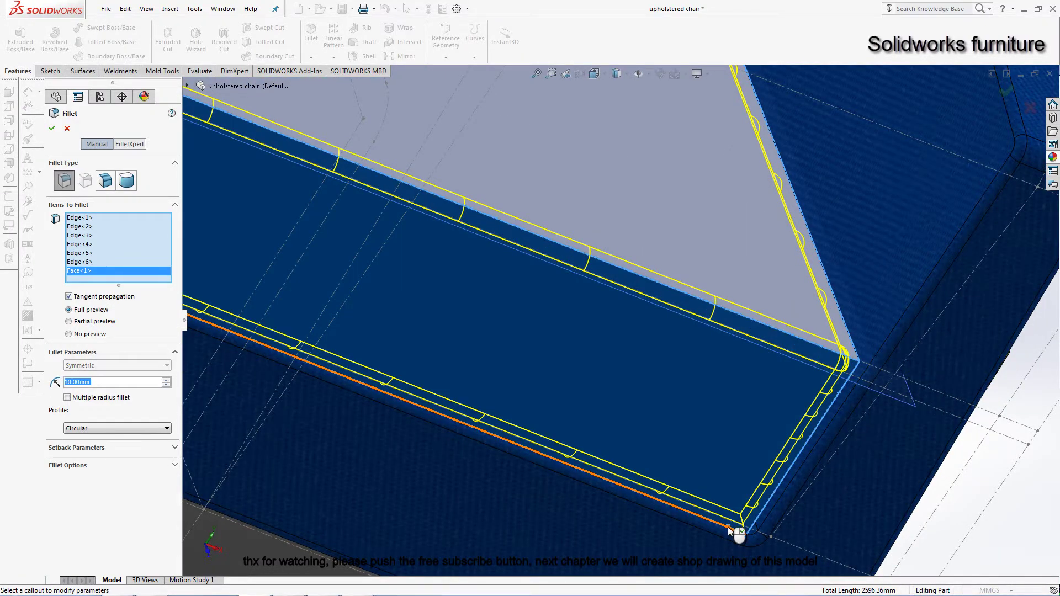
scroll(734, 530, up, 3)
scroll(492, 347, down, 3)
key(Return)
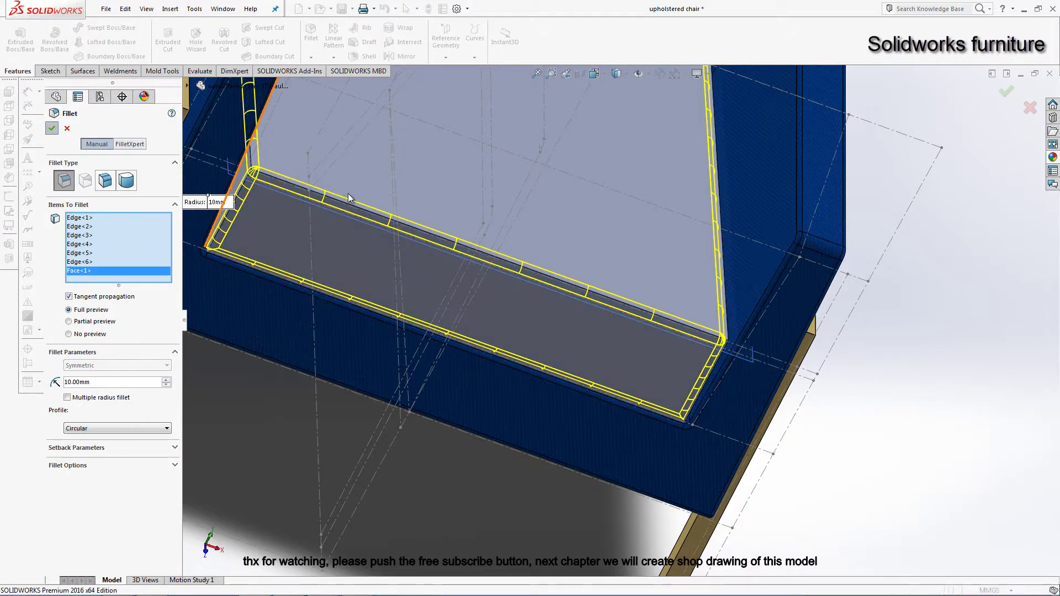
scroll(728, 378, up, 5)
key(ctrl+7)
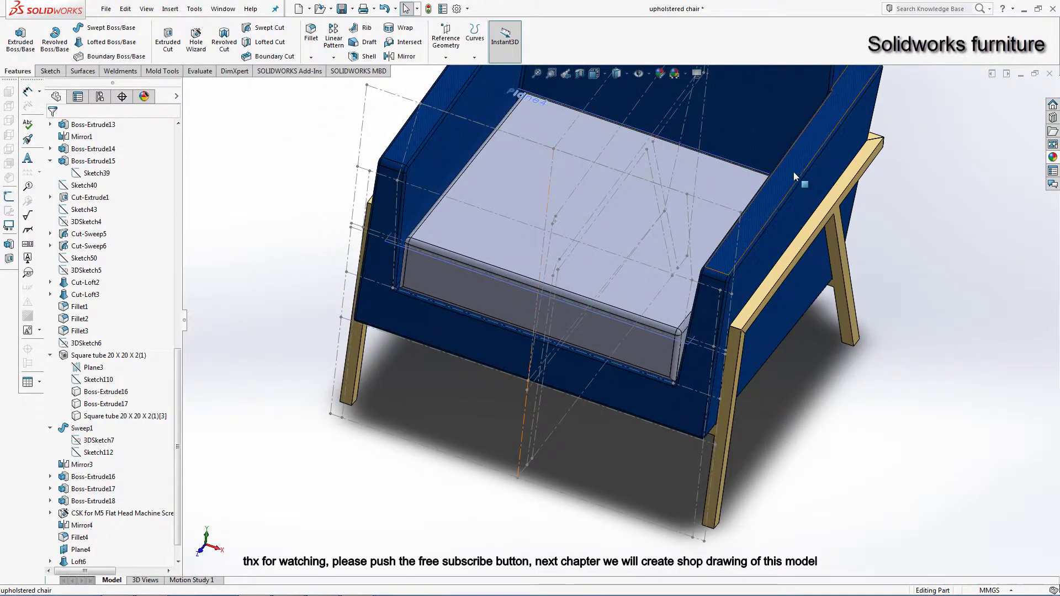
Step: Hide the seat's sketch lines and Plane4
right_click(710, 202)
click(730, 185)
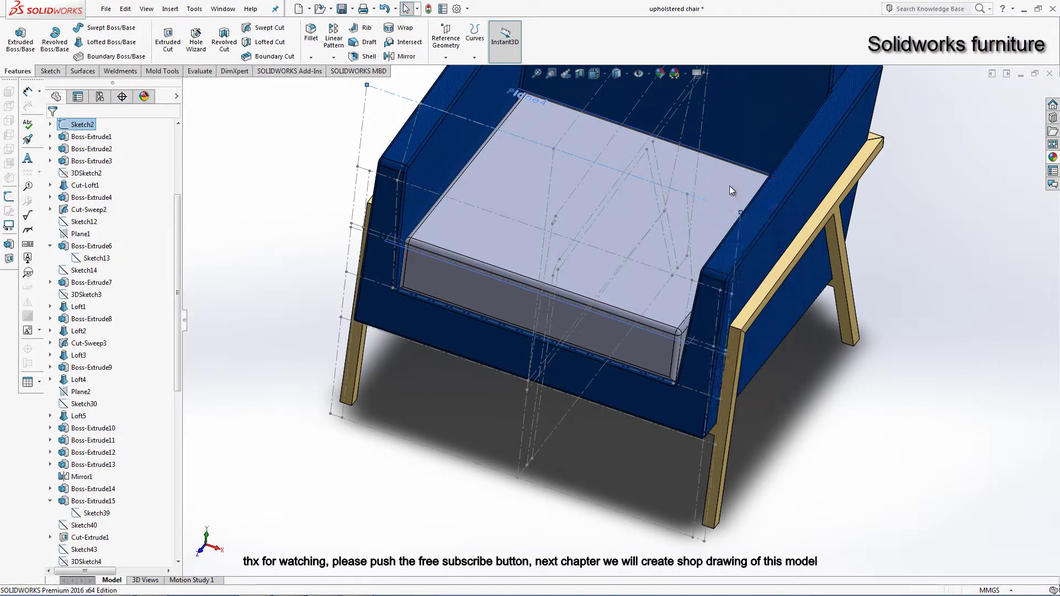
right_click(574, 130)
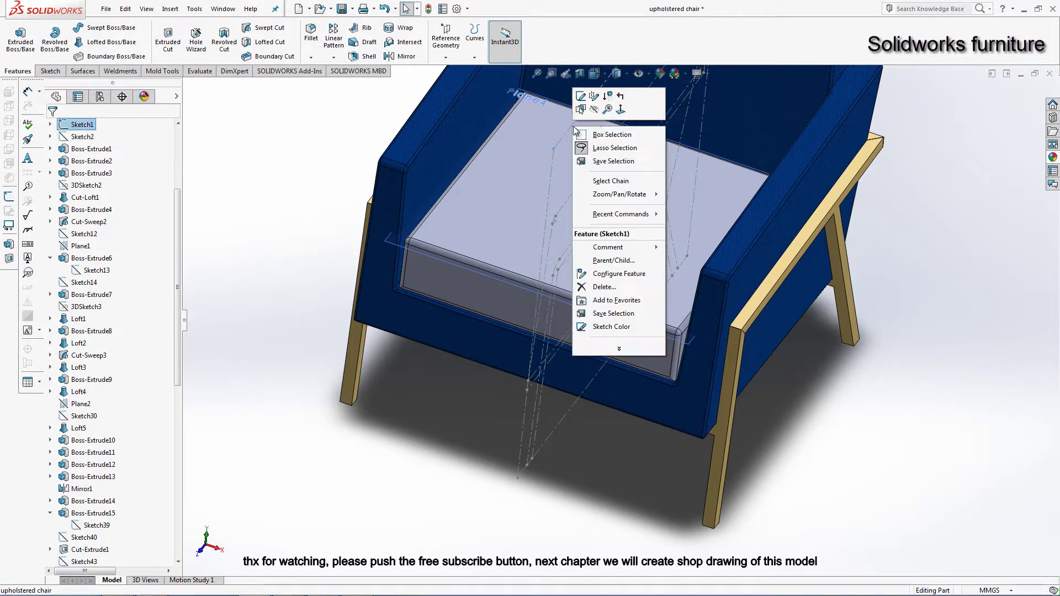
click(599, 119)
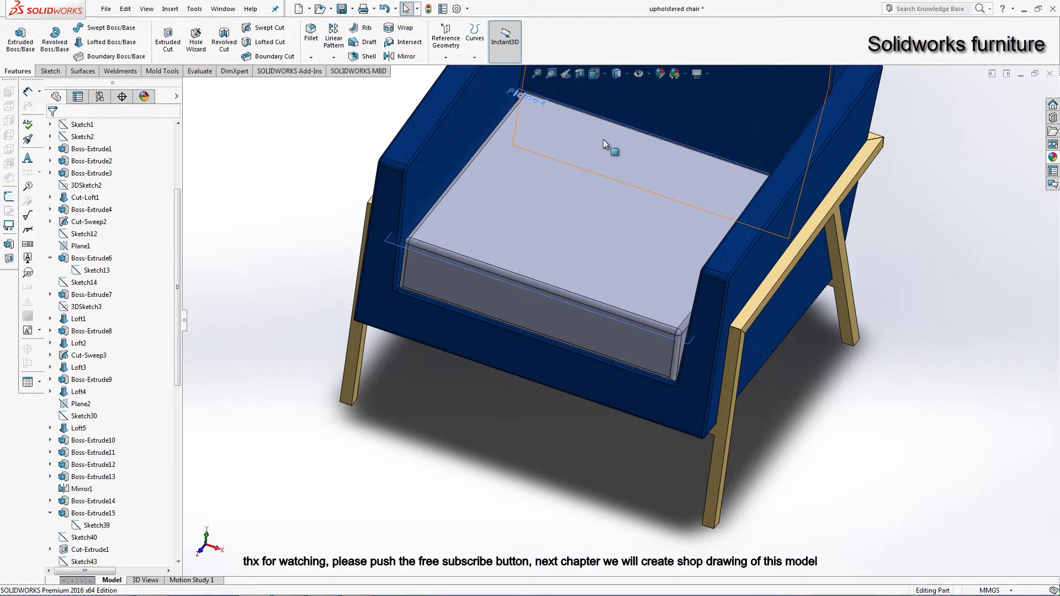
right_click(546, 294)
click(587, 278)
scroll(607, 277, up, 5)
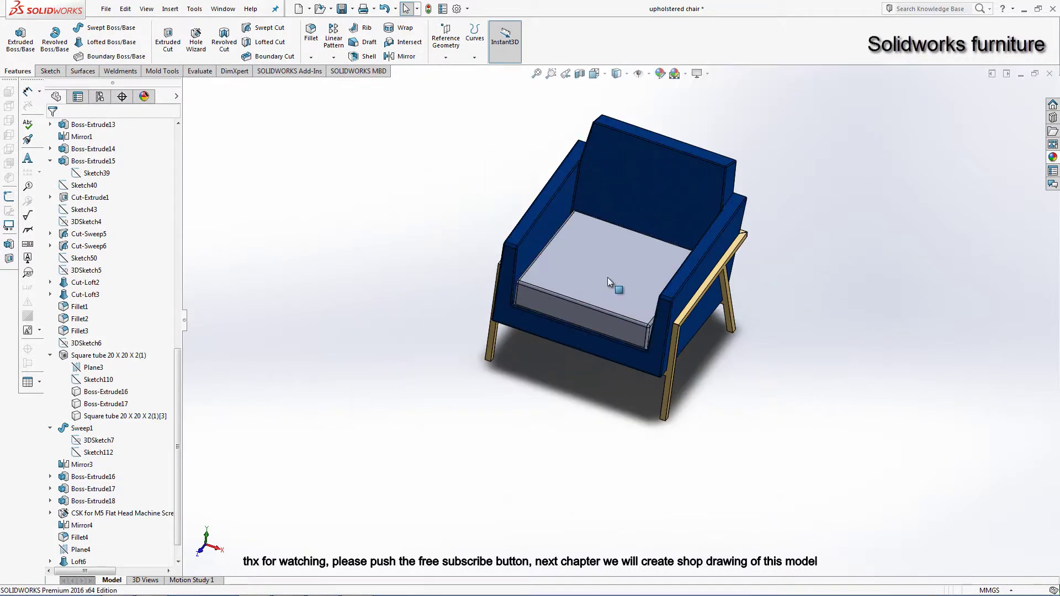
middle_drag(608, 277, 662, 269)
Step: Apply the Blue Cotton appearance to the whole seat cushion body
click(1052, 157)
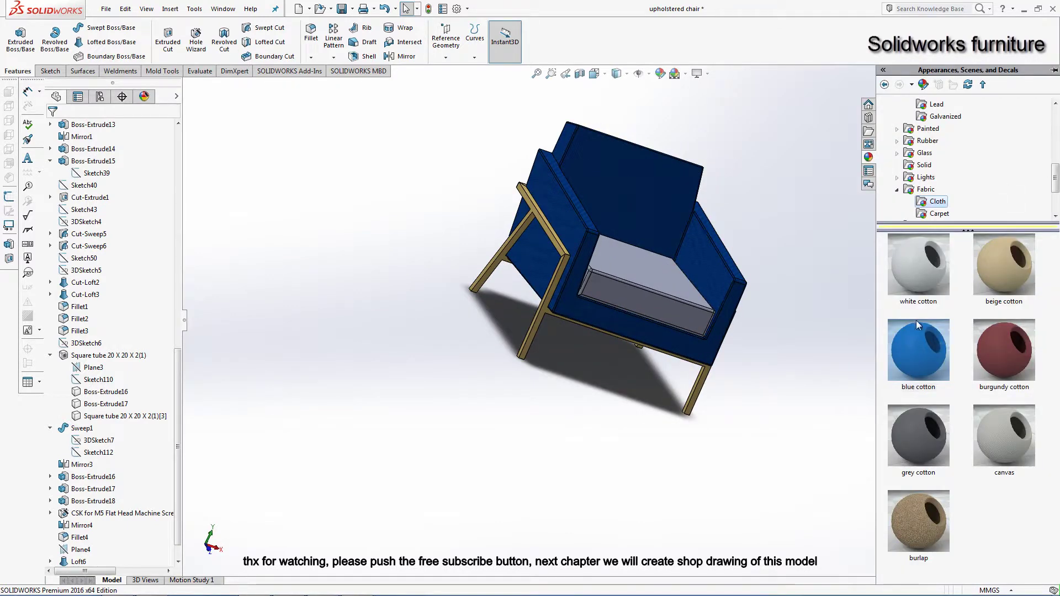
drag(916, 321, 667, 286)
click(667, 286)
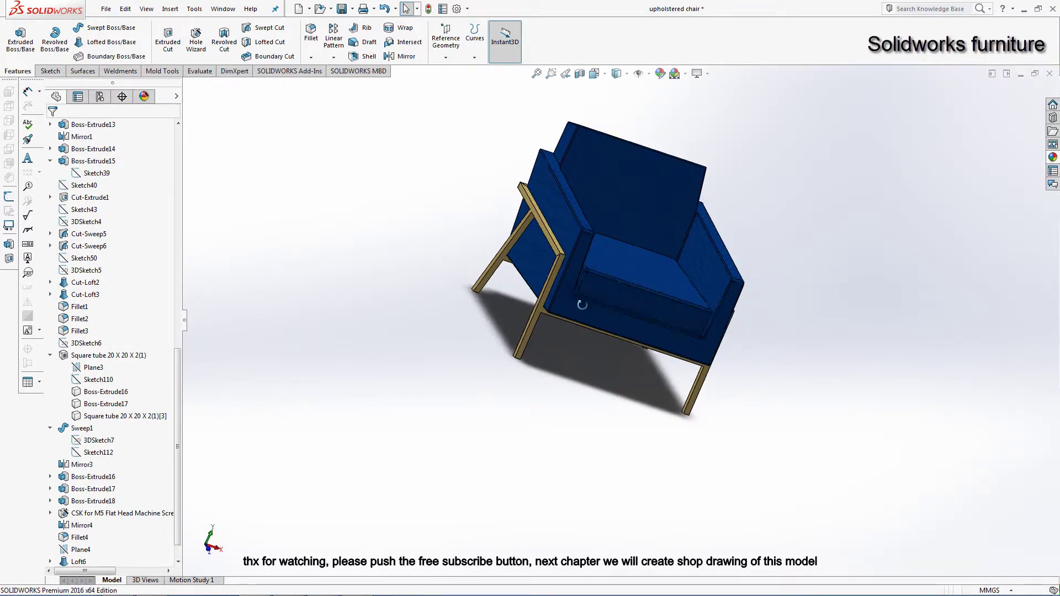
mouse_move(668, 286)
middle_down()
mouse_move(613, 447)
mouse_move(490, 237)
middle_up()
Step: Start a new sketch on the brass tube's end face, with model edges shown
scroll(641, 270, down, 3)
middle_drag(640, 270, 653, 213)
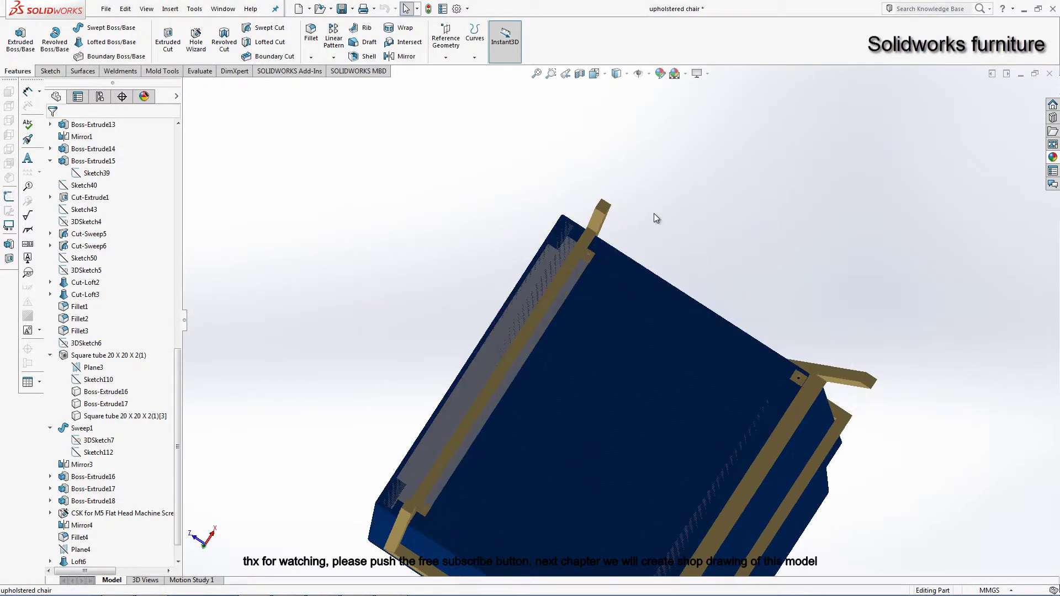
scroll(585, 247, down, 3)
middle_drag(585, 247, 619, 268)
click(634, 253)
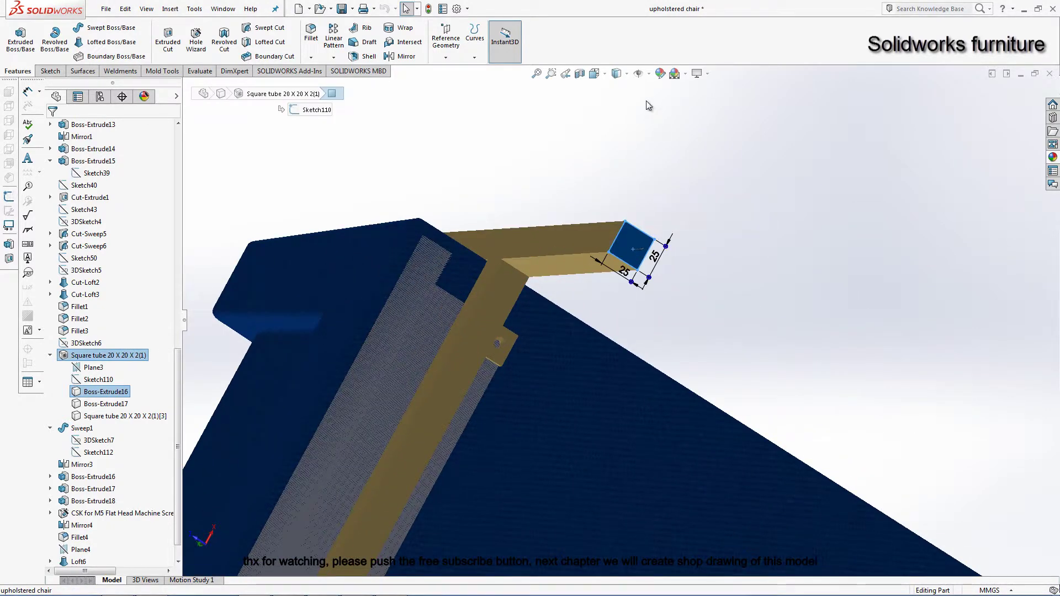
click(621, 99)
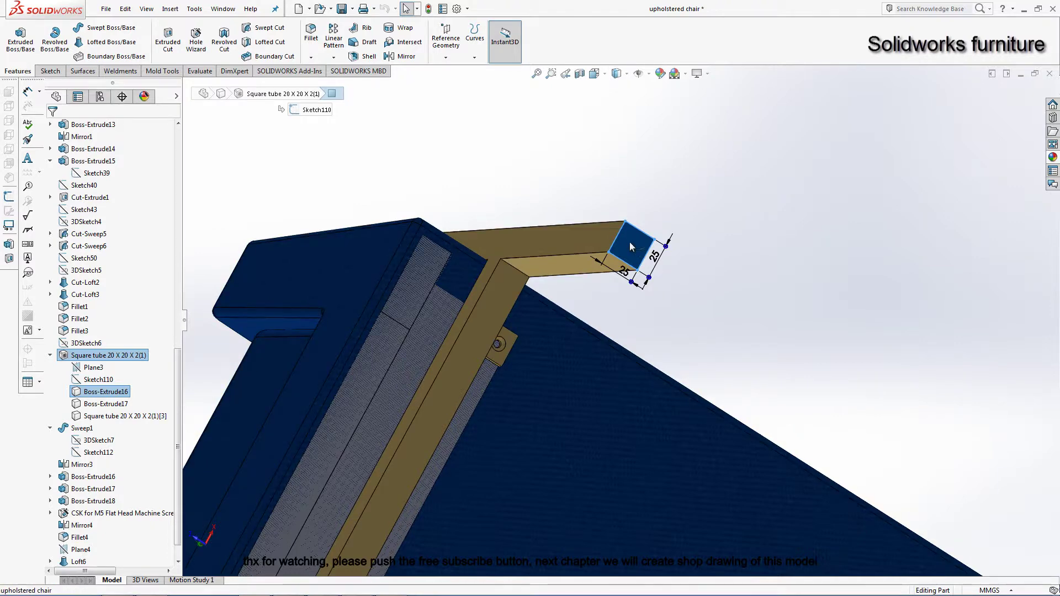
click(629, 242)
click(670, 208)
Step: Draw a diagonal construction centerline corner to corner across the post's top
middle_drag(681, 373, 527, 312)
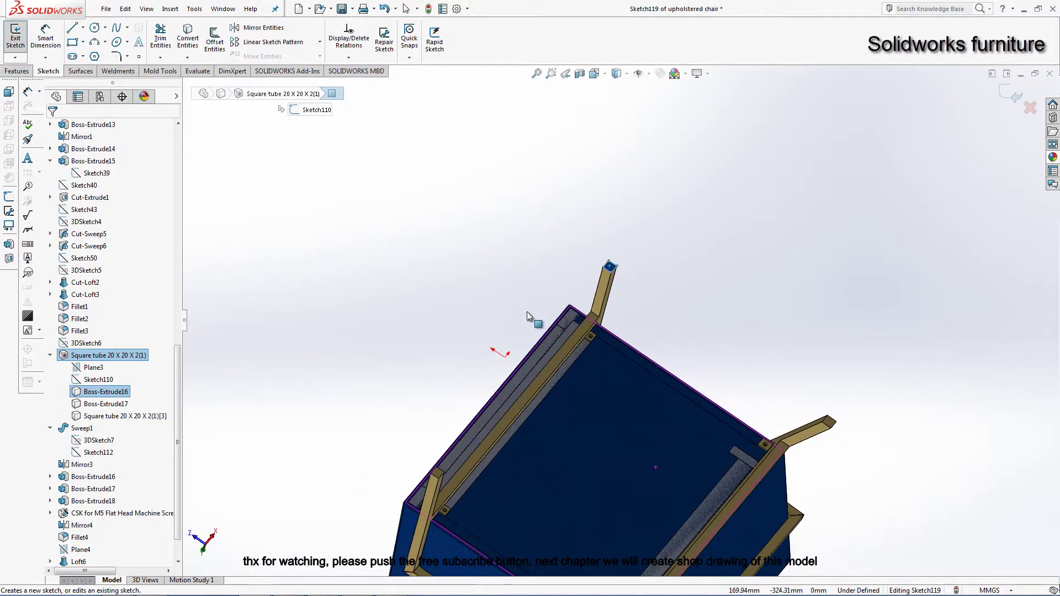
click(95, 28)
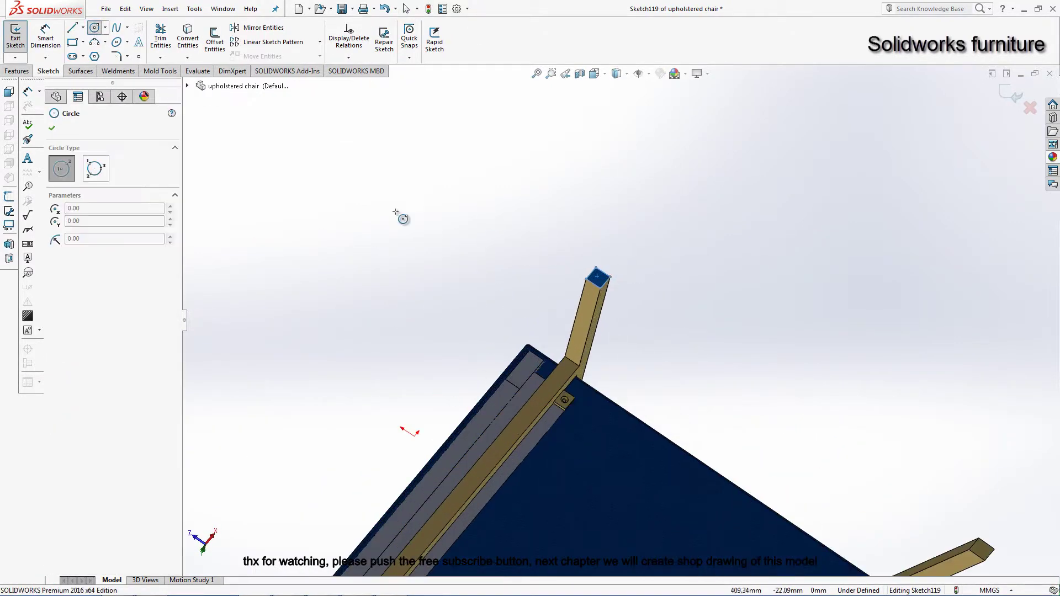
click(83, 28)
click(100, 52)
scroll(488, 313, down, 4)
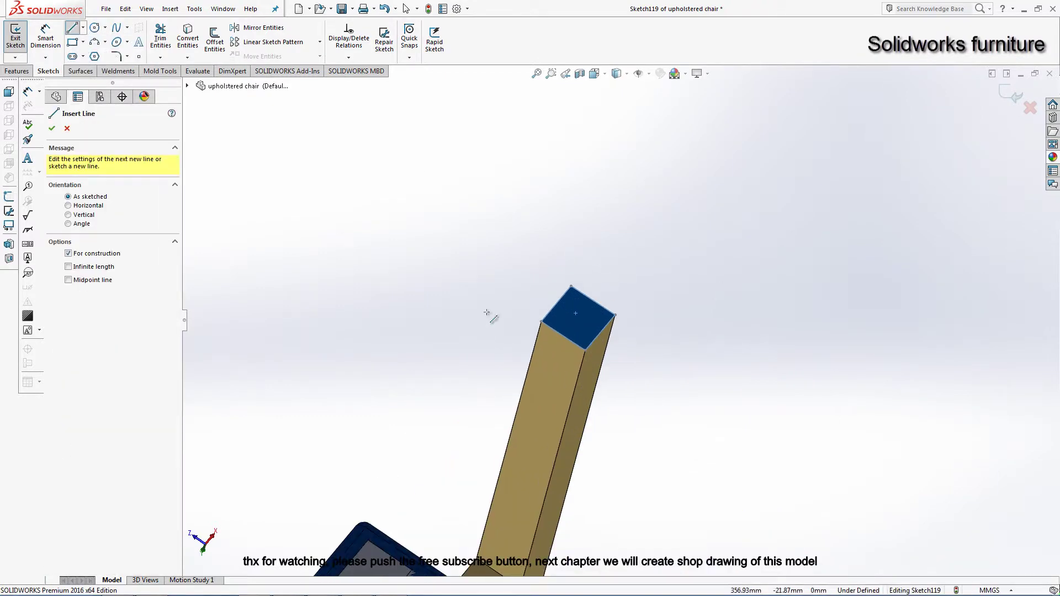
click(570, 283)
click(586, 351)
right_click(611, 257)
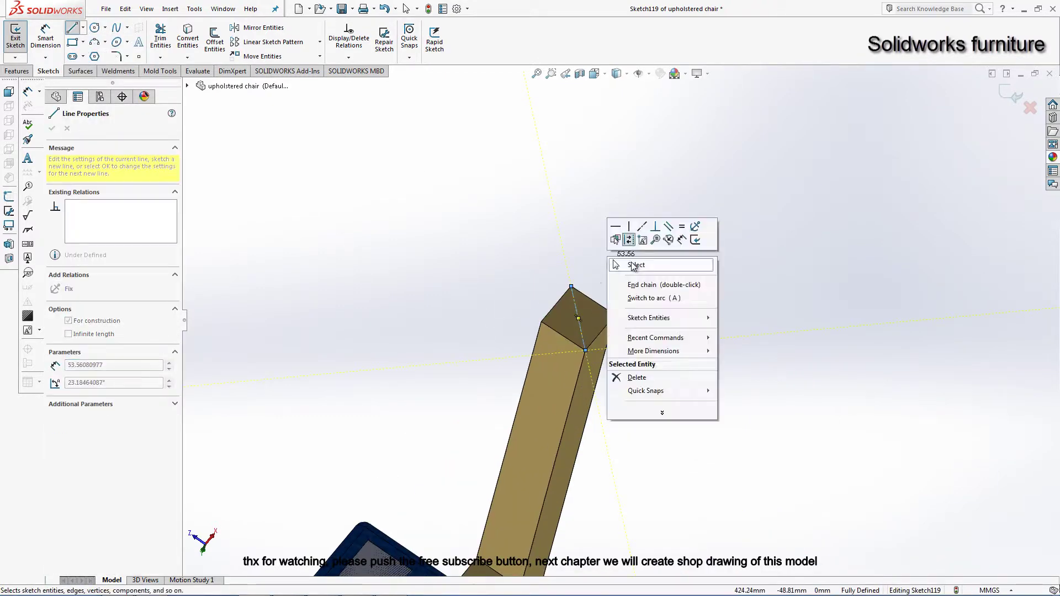
click(632, 374)
Step: Draw a circle centred on the diagonal centerline's midpoint
click(96, 28)
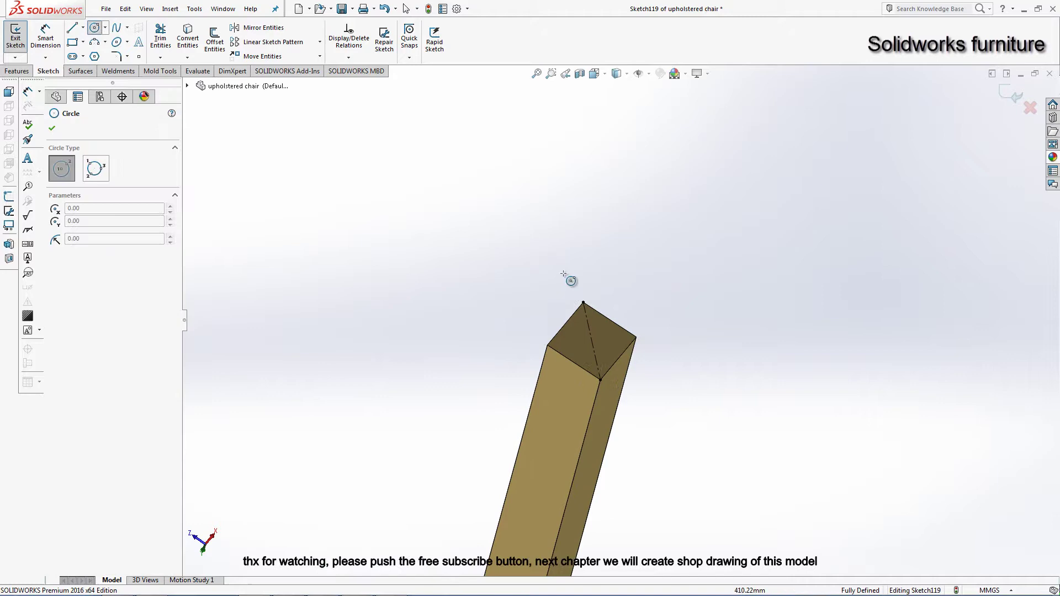
click(592, 341)
right_click(633, 234)
click(652, 280)
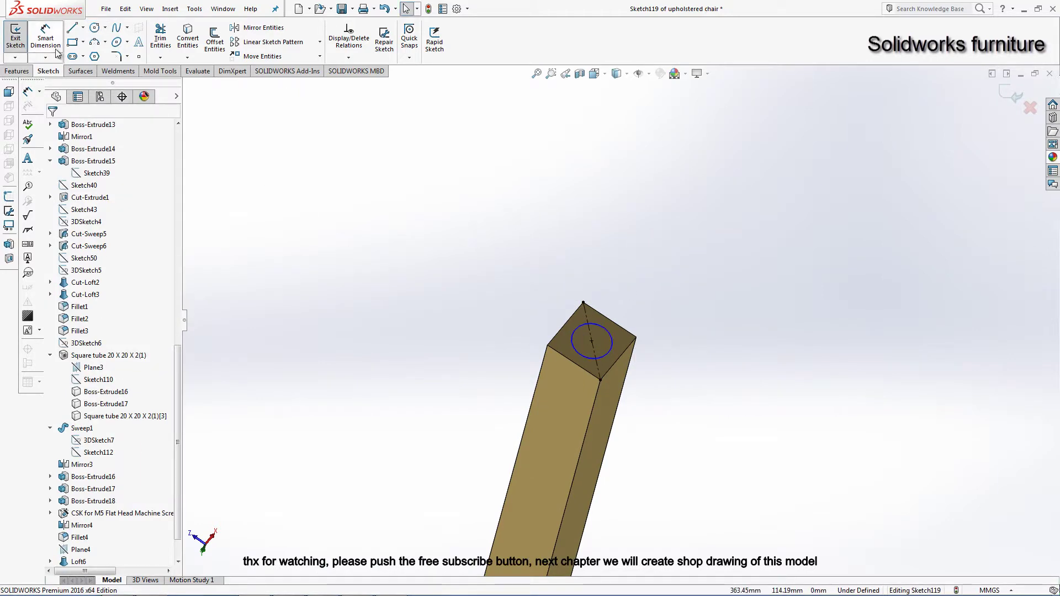
click(82, 28)
click(90, 52)
middle_drag(402, 324, 784, 435)
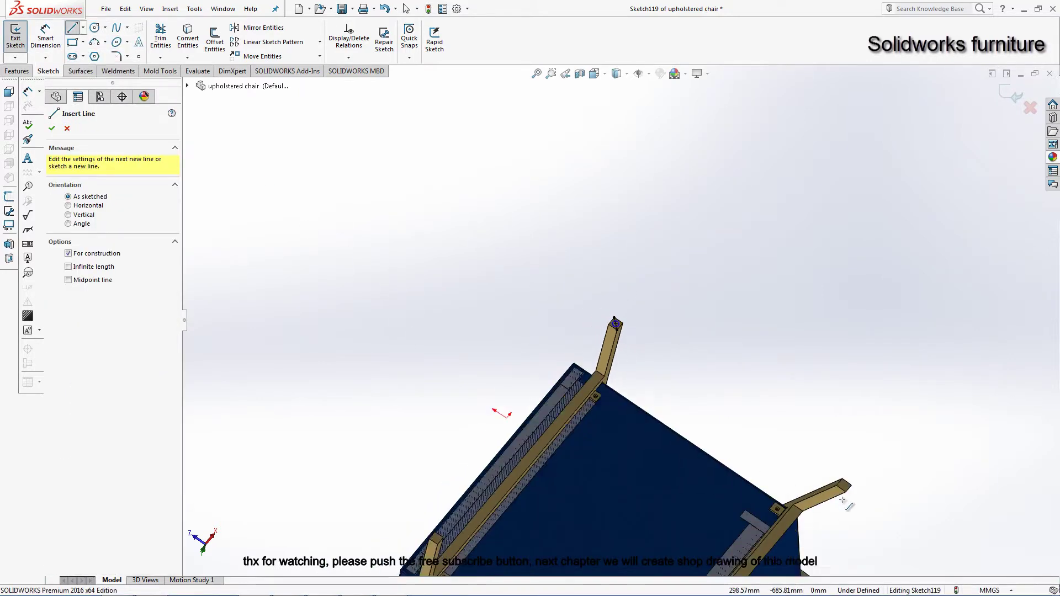
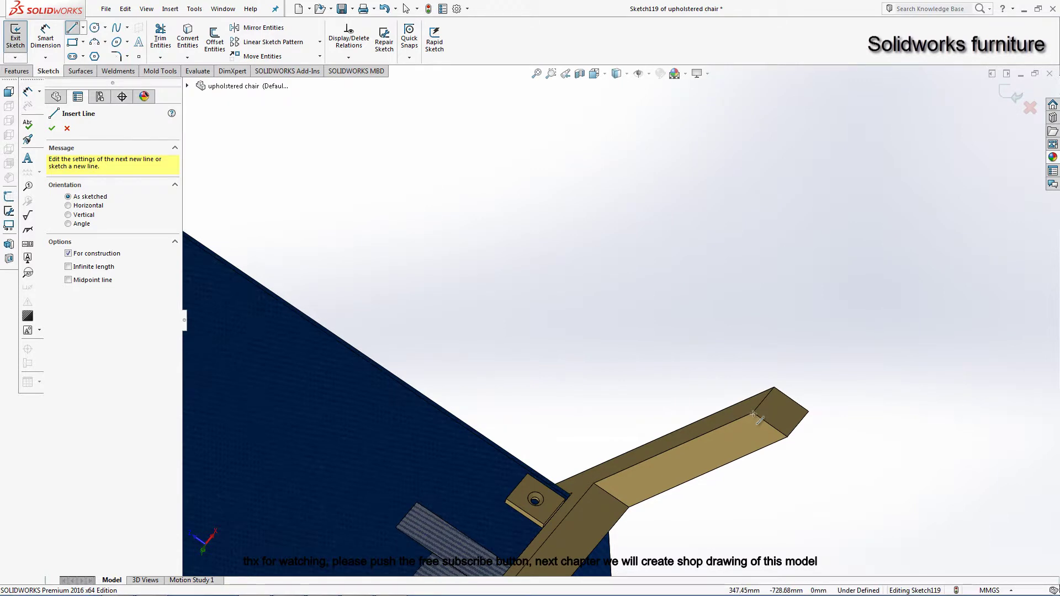
Step: Abandon the unwanted tube-end sketch, discarding its changes
click(754, 413)
right_click(811, 412)
click(841, 365)
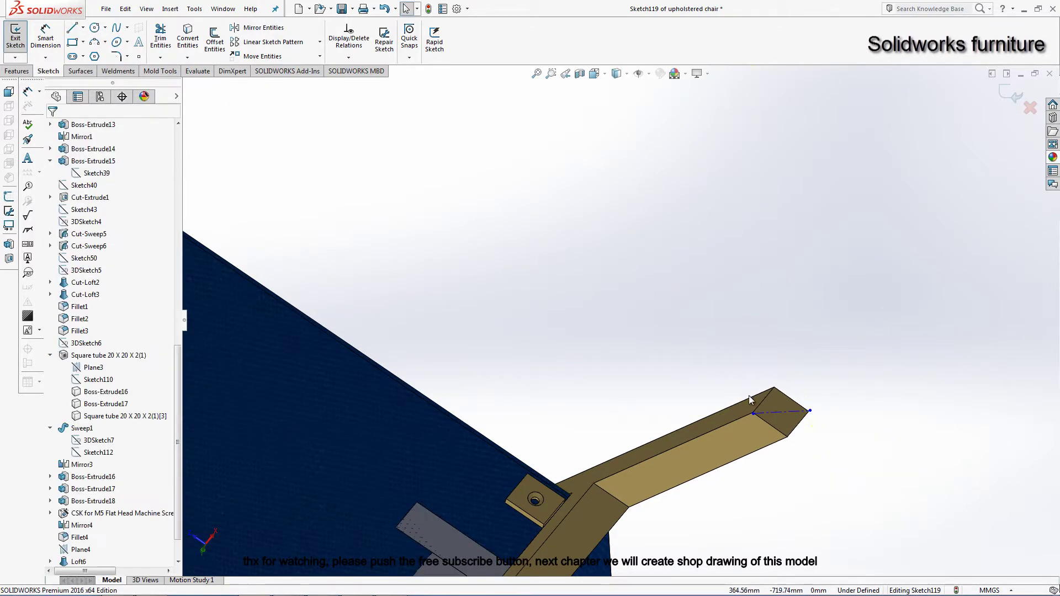
scroll(749, 395, down, 5)
mouse_move(645, 389)
middle_down()
mouse_move(710, 451)
mouse_move(737, 459)
mouse_move(931, 229)
middle_up()
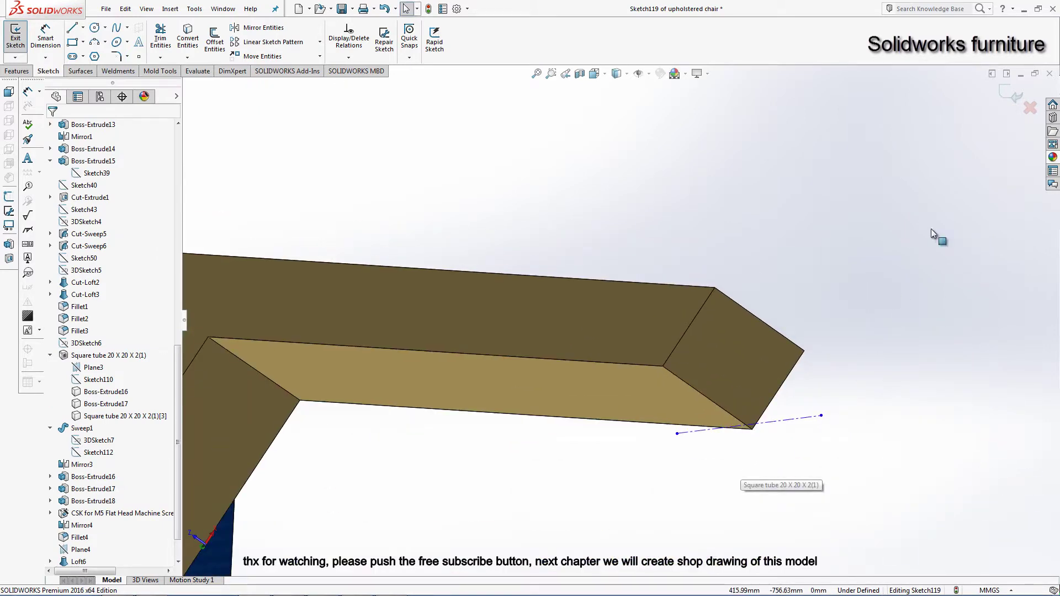
click(1022, 113)
click(553, 305)
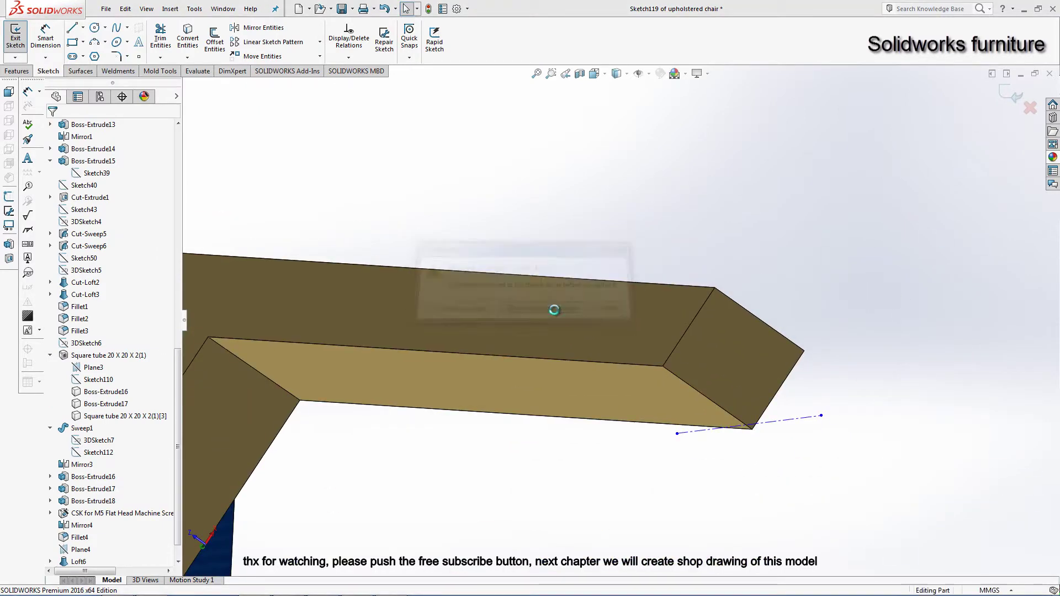
Step: Sketch a diagonal construction line corner to corner on the leg's end face
mouse_move(669, 402)
middle_down()
mouse_move(472, 278)
mouse_move(420, 183)
middle_up()
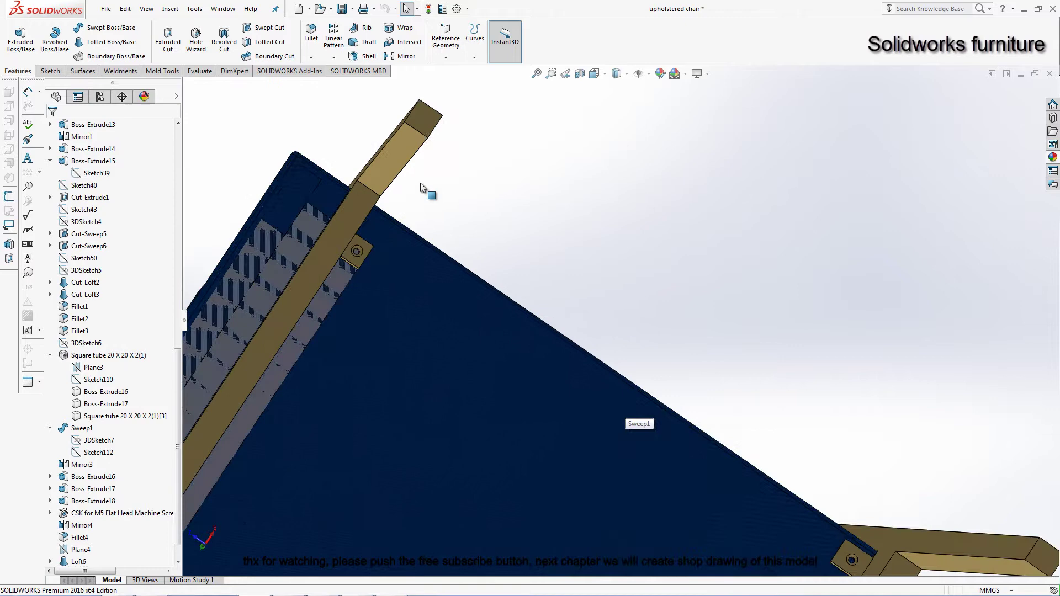
click(432, 124)
click(475, 93)
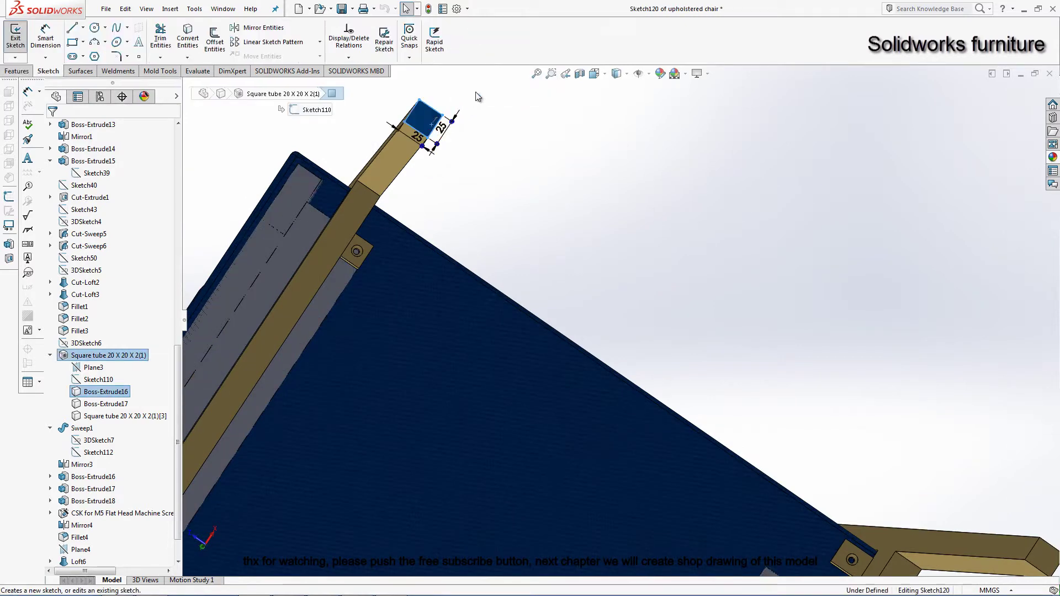
click(82, 27)
click(100, 48)
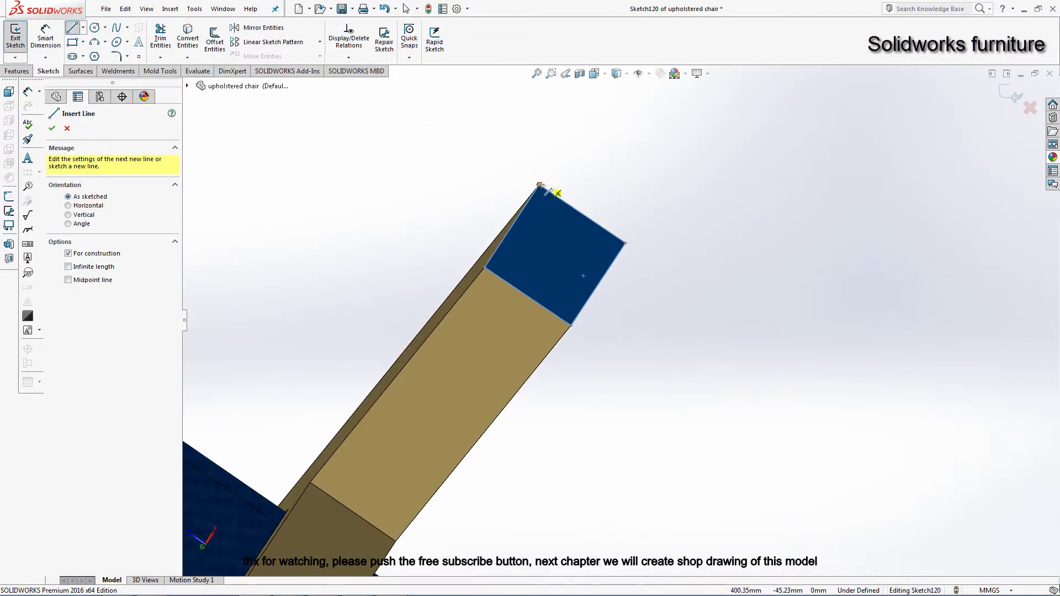
click(540, 185)
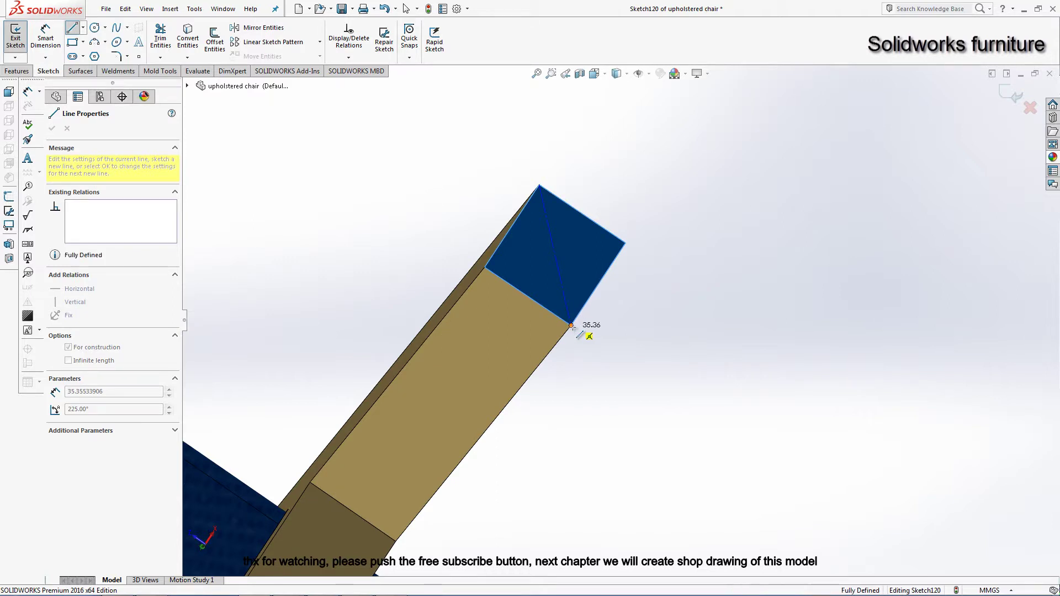
click(571, 325)
key(Escape)
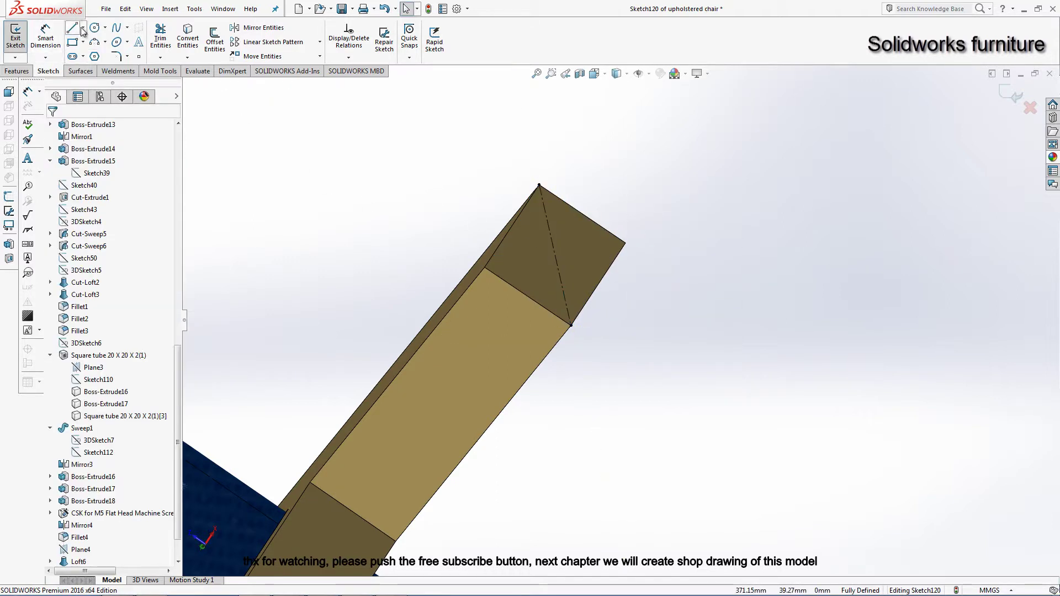
Step: Draw a circle centred on the diagonal and dimension it to 20 mm diameter
click(95, 27)
click(556, 256)
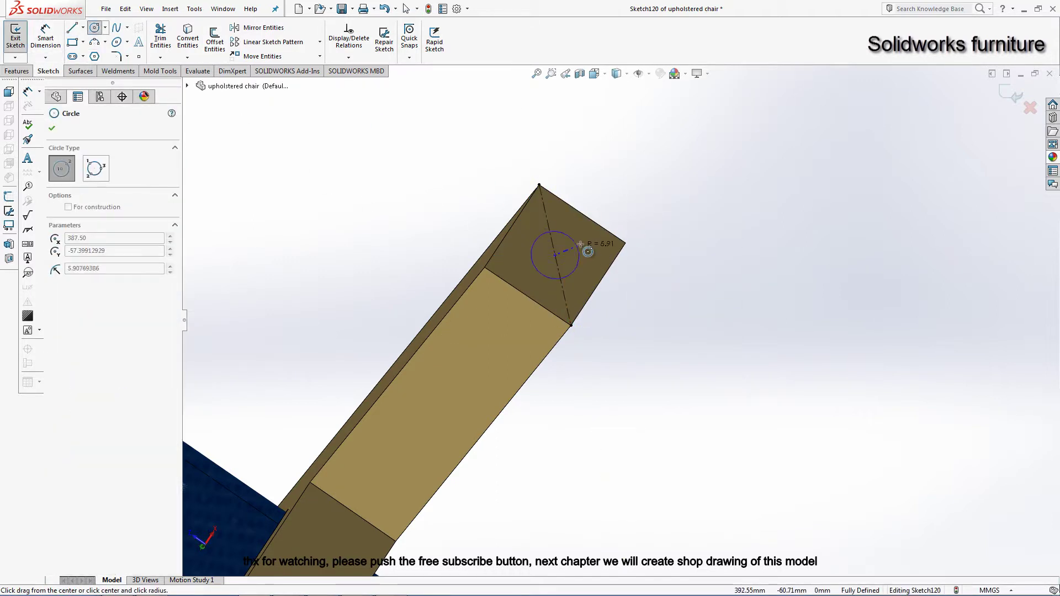
key(Escape)
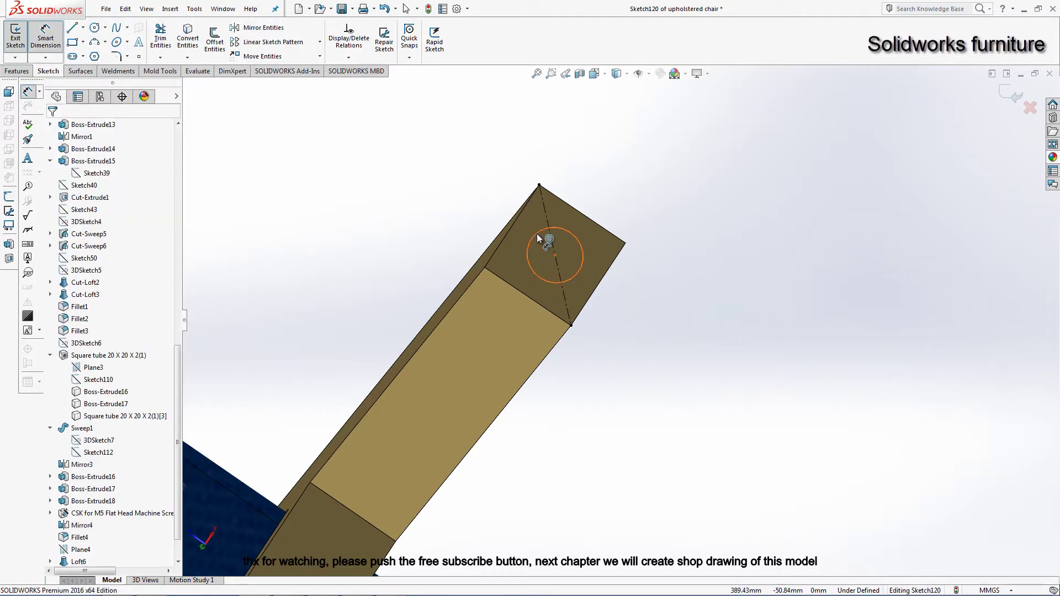
click(536, 234)
click(463, 184)
text(20)
key(Return)
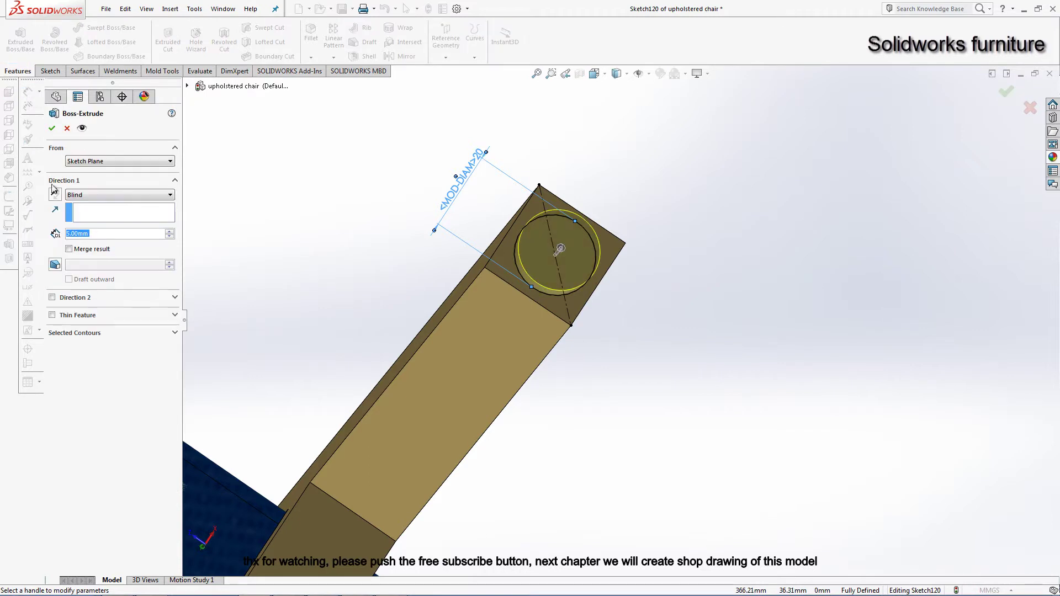
Step: Extrude the 20 mm circle 6 mm into a round foot pad
key(Up)
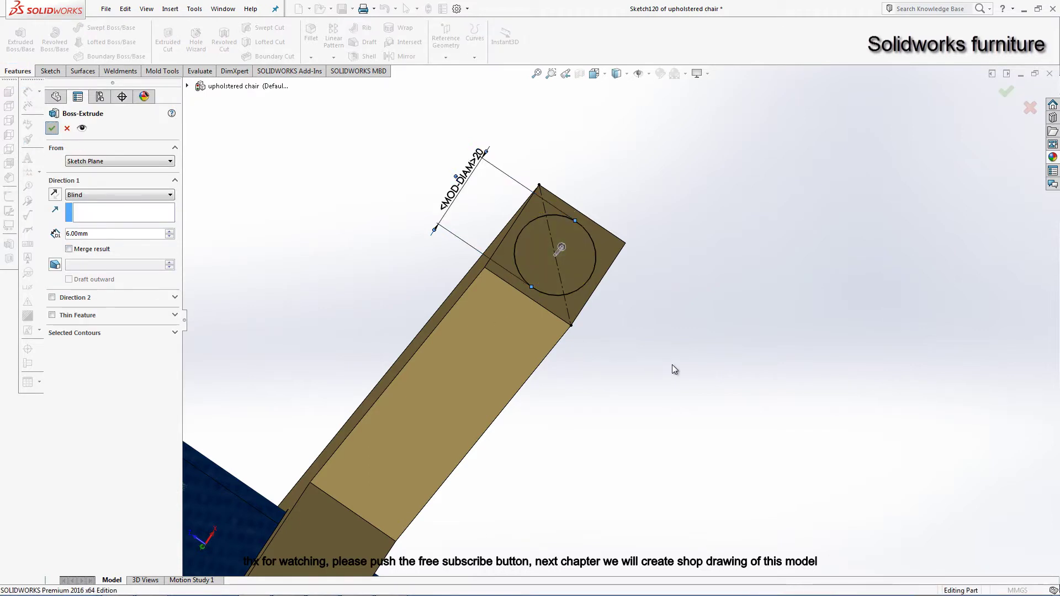
key(Return)
mouse_move(671, 366)
middle_down()
mouse_move(707, 433)
mouse_move(771, 431)
middle_up()
scroll(772, 430, down, 3)
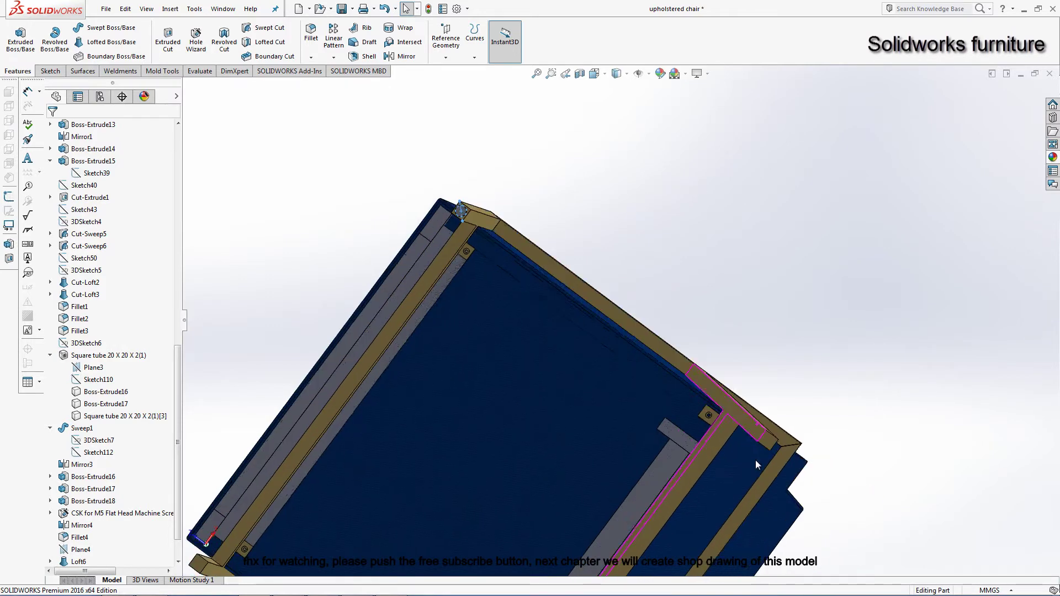
Step: Sketch a diagonal construction line across another leg's end face
click(771, 445)
click(801, 396)
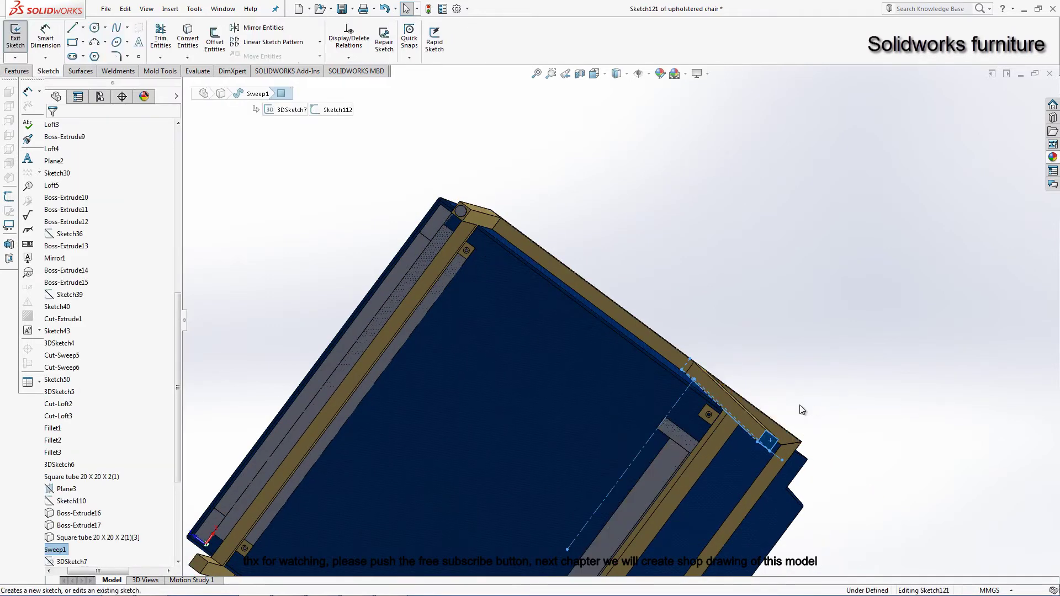
click(83, 28)
click(94, 52)
scroll(773, 436, down, 3)
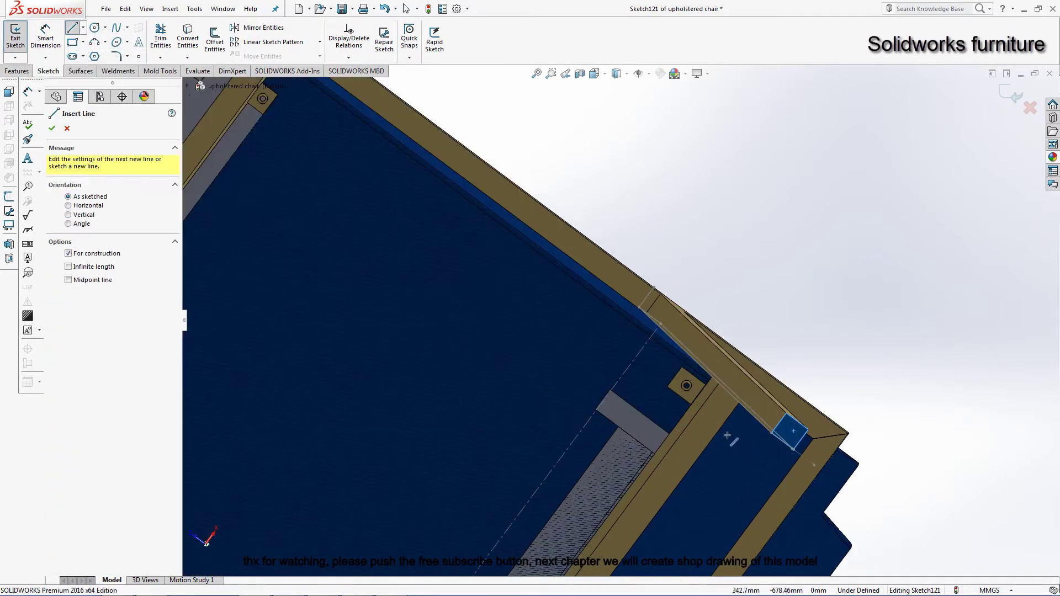
scroll(779, 423, down, 1)
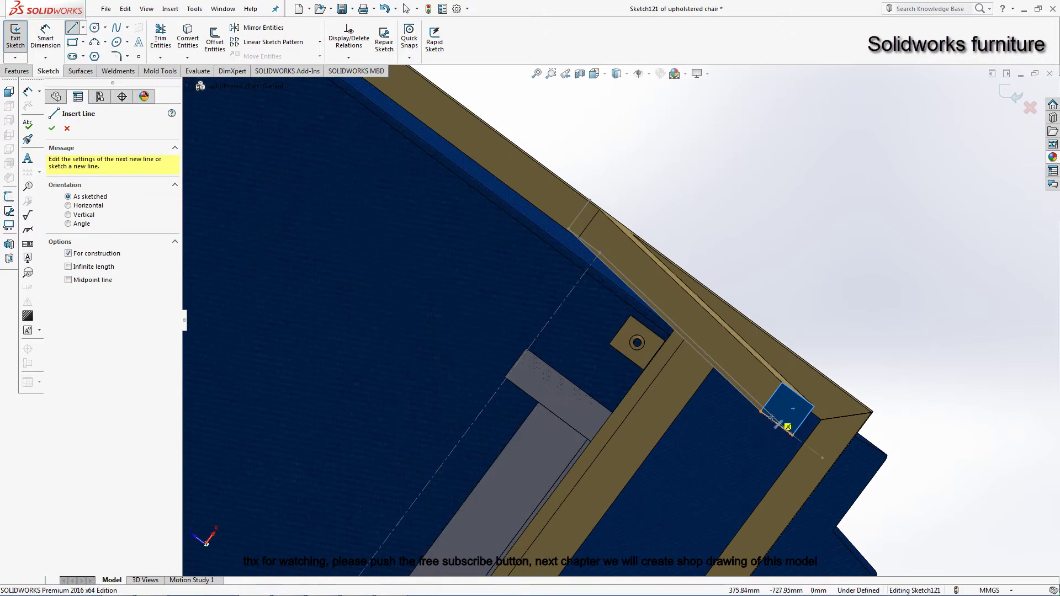
click(782, 383)
scroll(795, 431, down, 1)
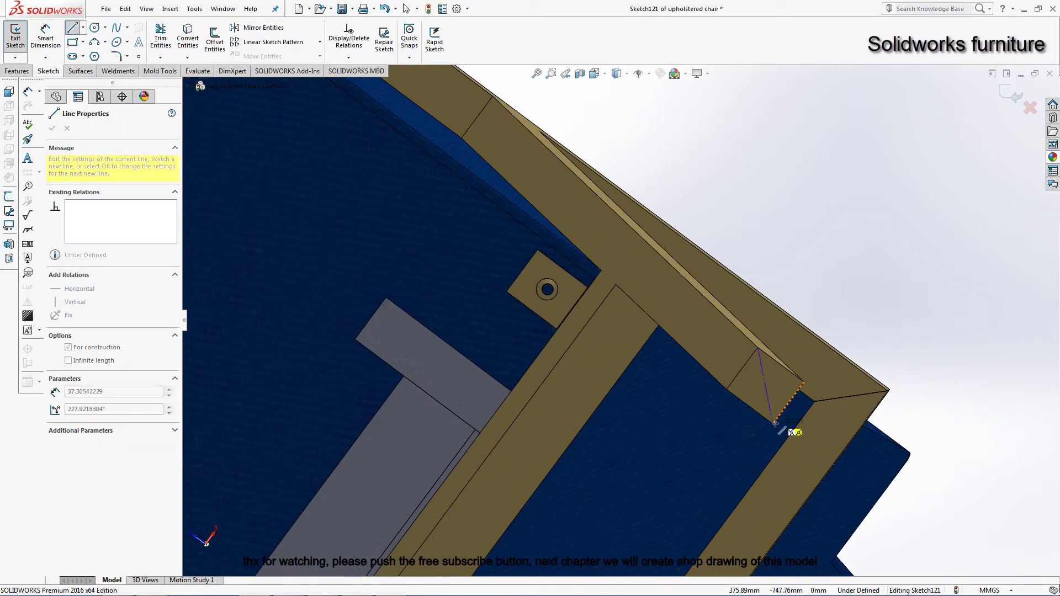
click(772, 423)
right_click(820, 267)
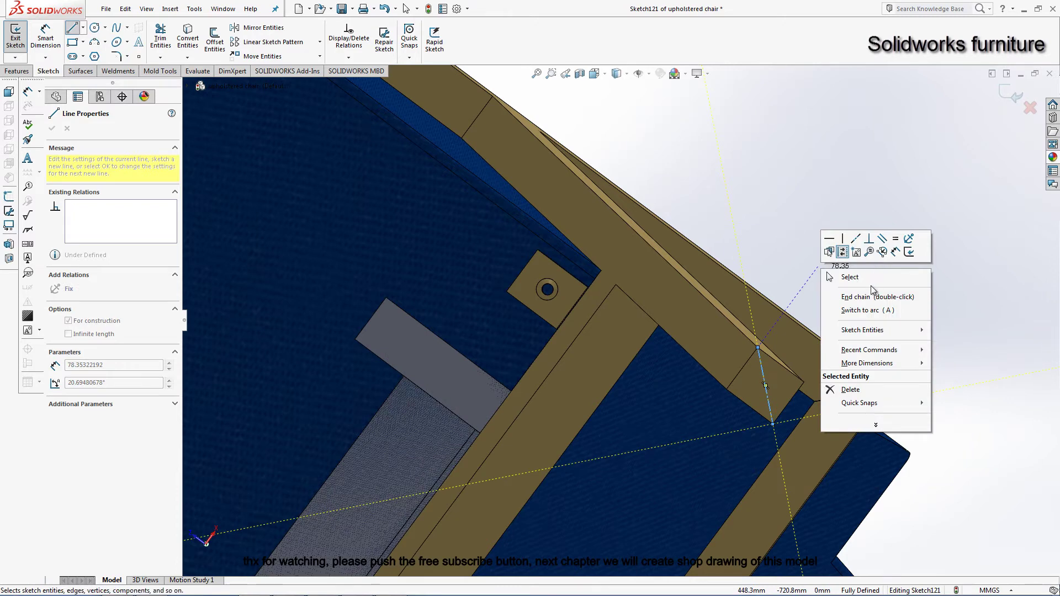
click(853, 277)
Step: Draw a circle at the diagonal's midpoint and dimension it to 20 mm diameter
click(93, 29)
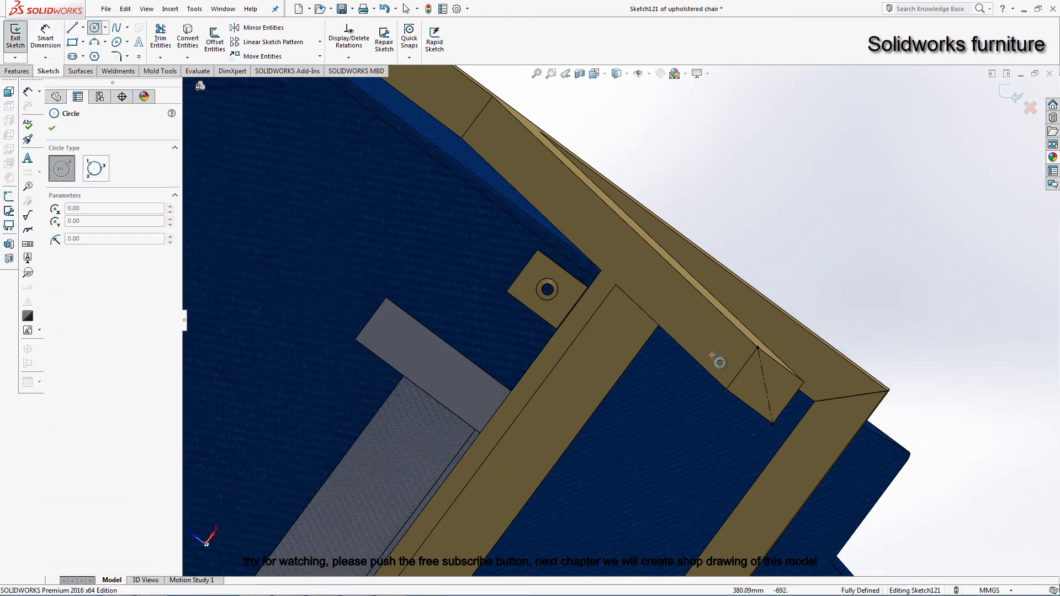
click(765, 385)
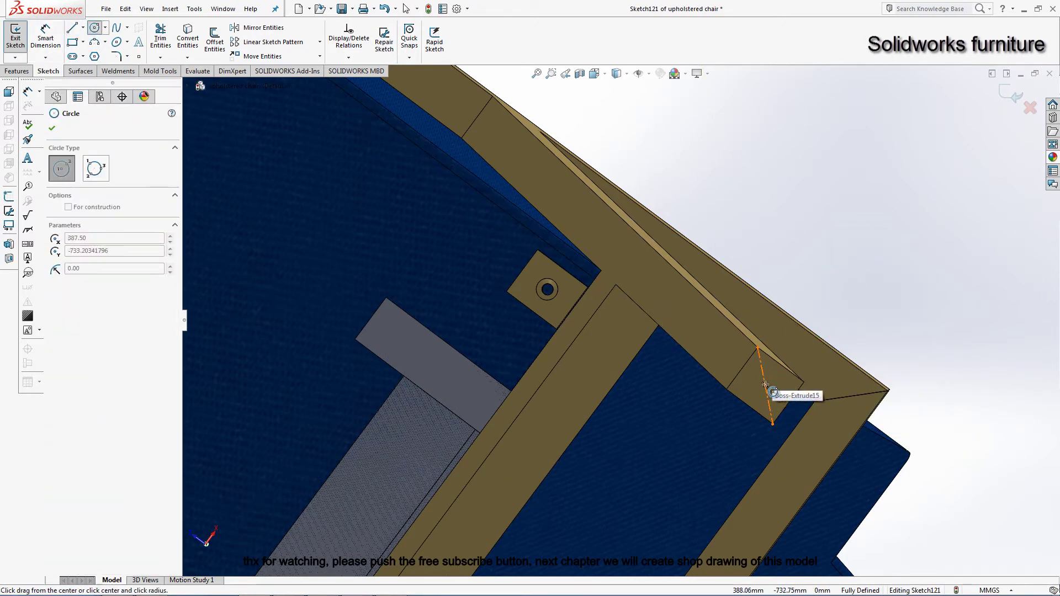
click(783, 382)
key(Escape)
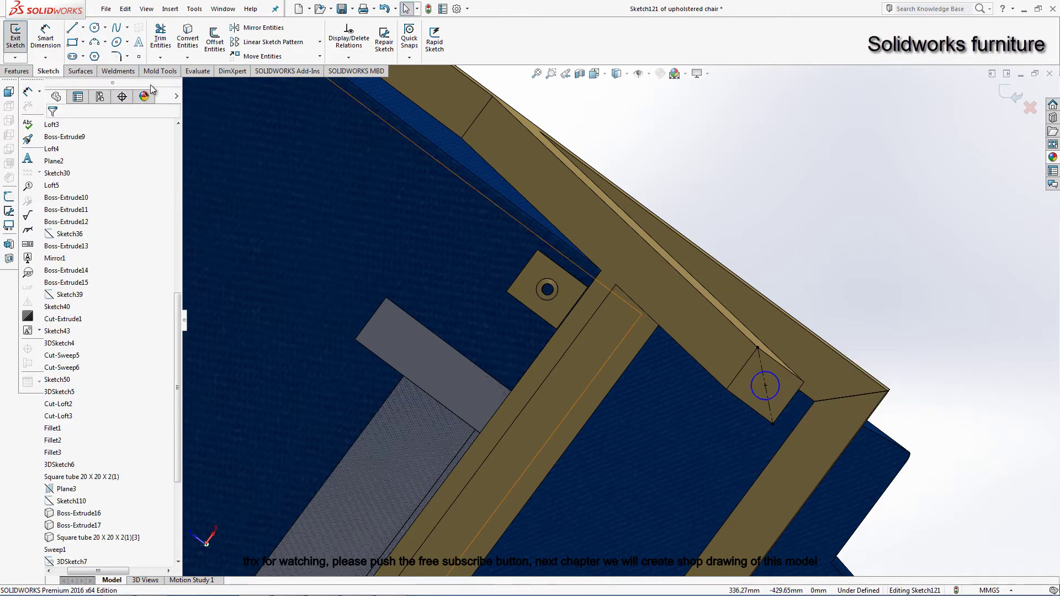
click(43, 35)
click(799, 325)
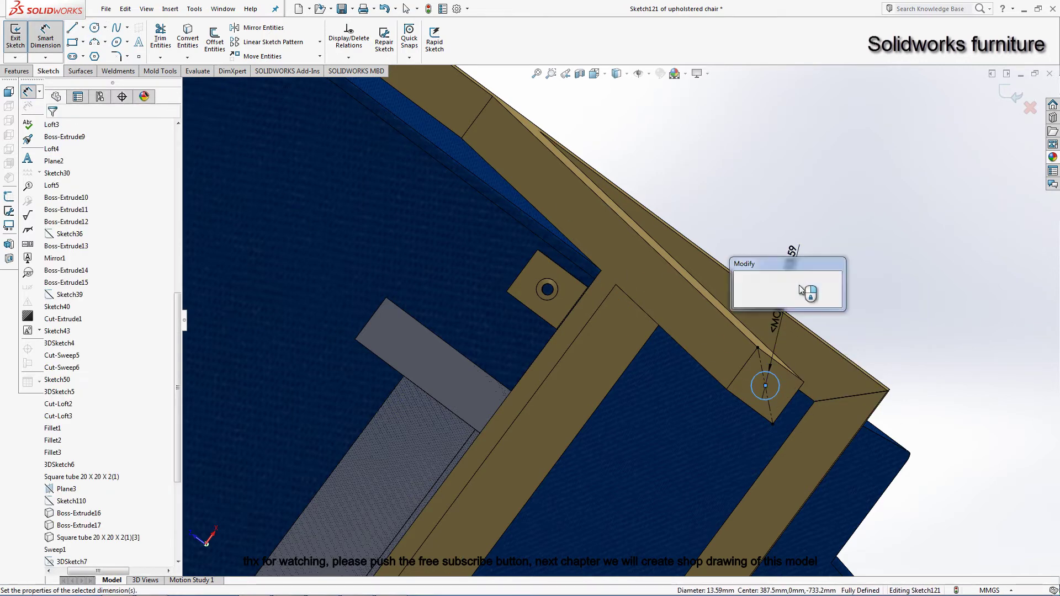
text(20)
key(Return)
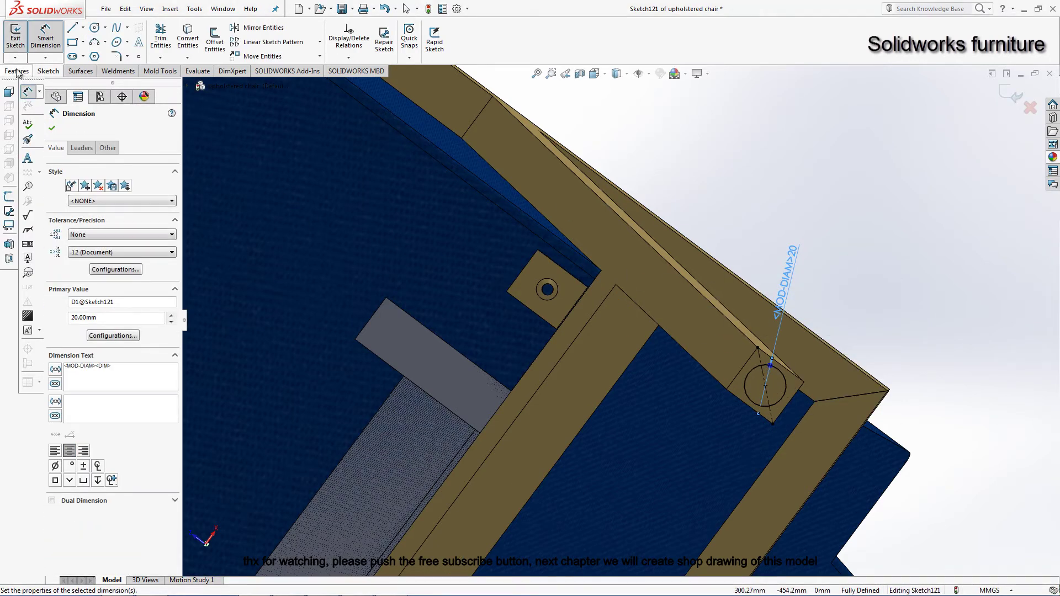
Step: Extrude the circle with Extruded Boss/Base into the second foot pad
click(16, 71)
click(20, 39)
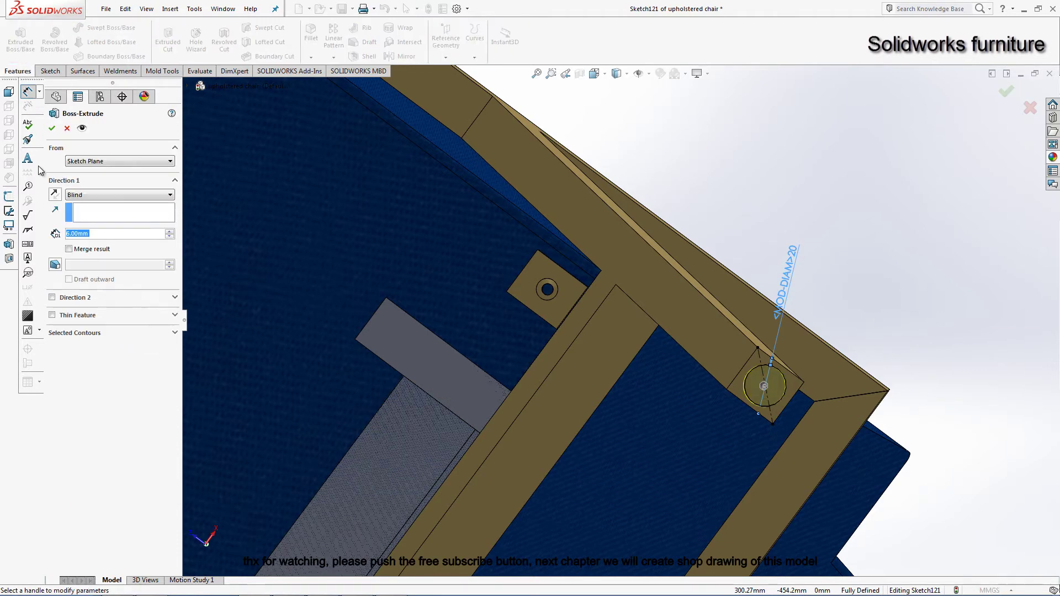
click(52, 129)
Step: Start a Mirror feature using the Right Plane as the mirror plane
scroll(572, 254, up, 6)
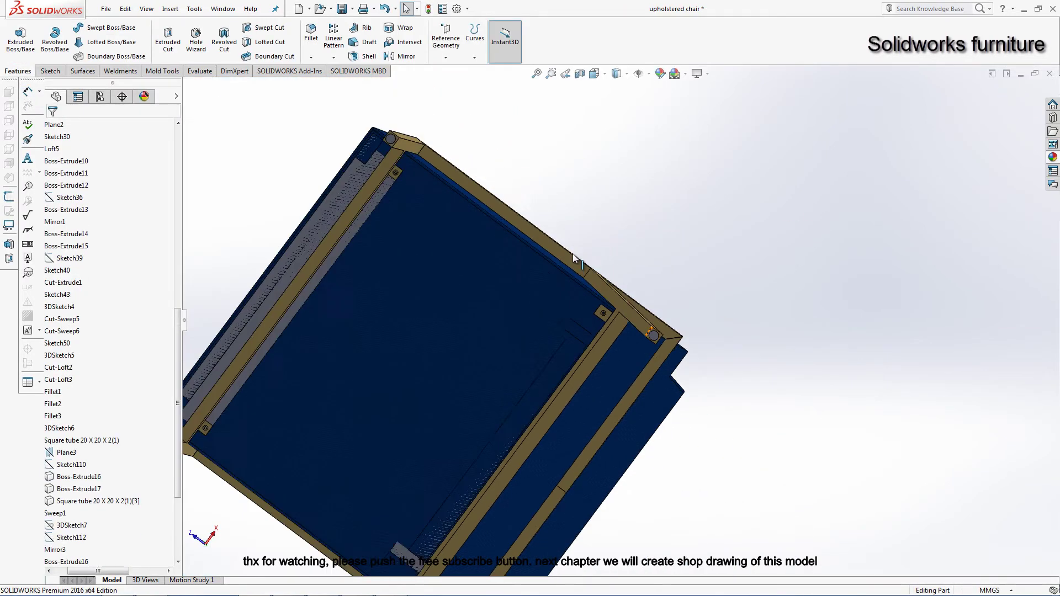
mouse_move(572, 253)
middle_down()
mouse_move(574, 421)
mouse_move(564, 502)
mouse_move(563, 448)
mouse_move(551, 456)
middle_up()
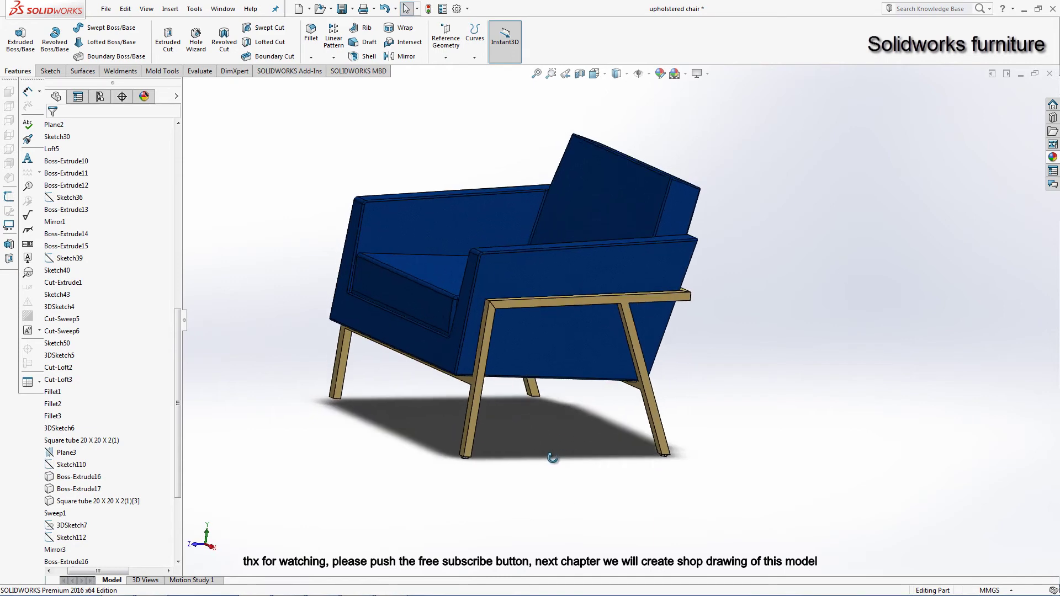
click(401, 56)
click(194, 88)
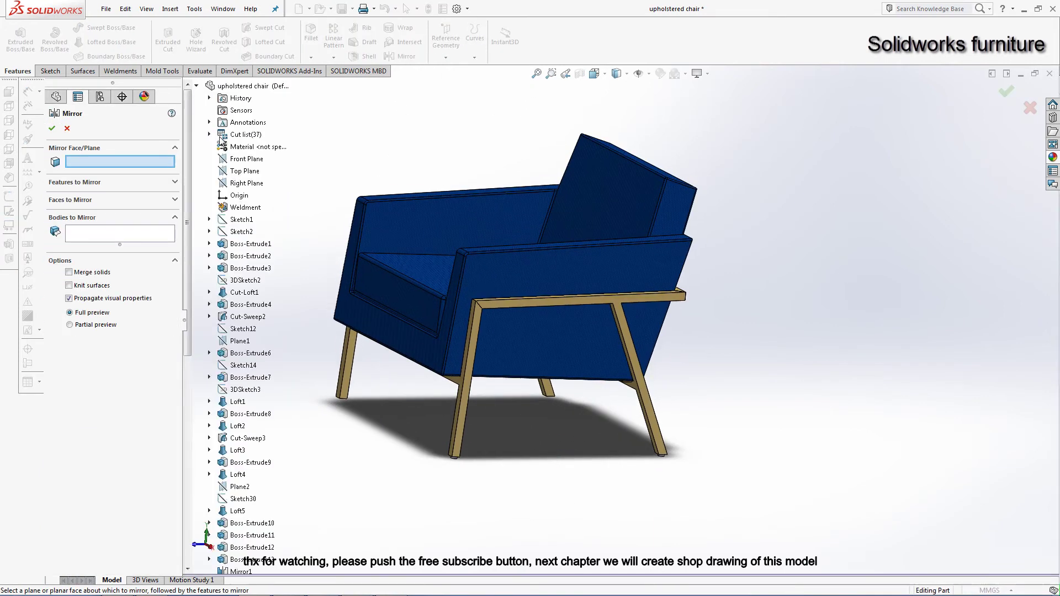
click(247, 183)
scroll(528, 422, down, 5)
scroll(527, 422, down, 3)
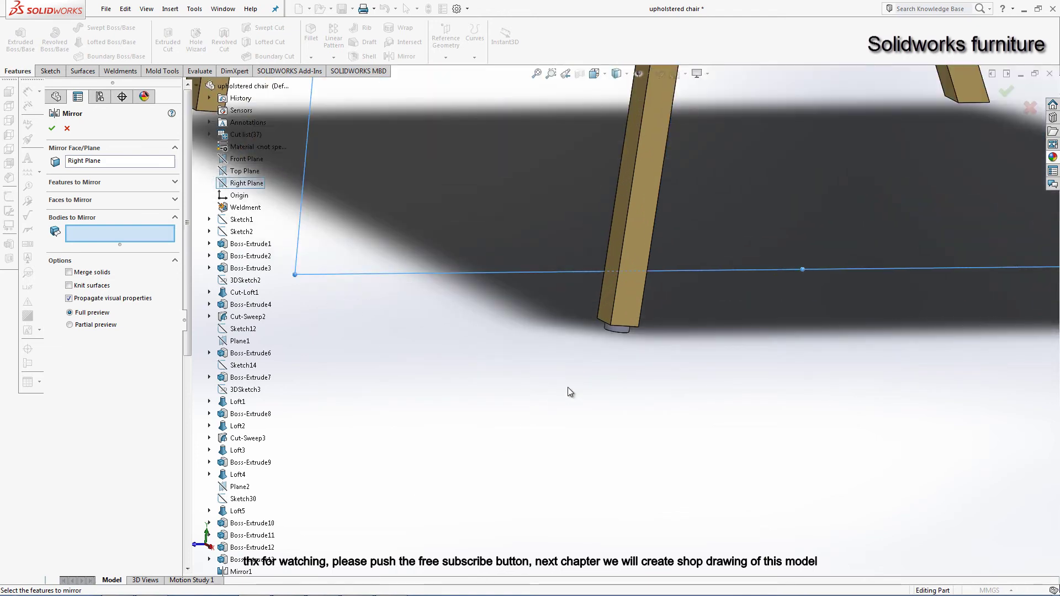
Step: Mirror Boss-Extrude19 and Boss-Extrude20 foot pads, then view the chair from the Right
click(618, 330)
scroll(618, 331, up, 5)
scroll(578, 299, down, 2)
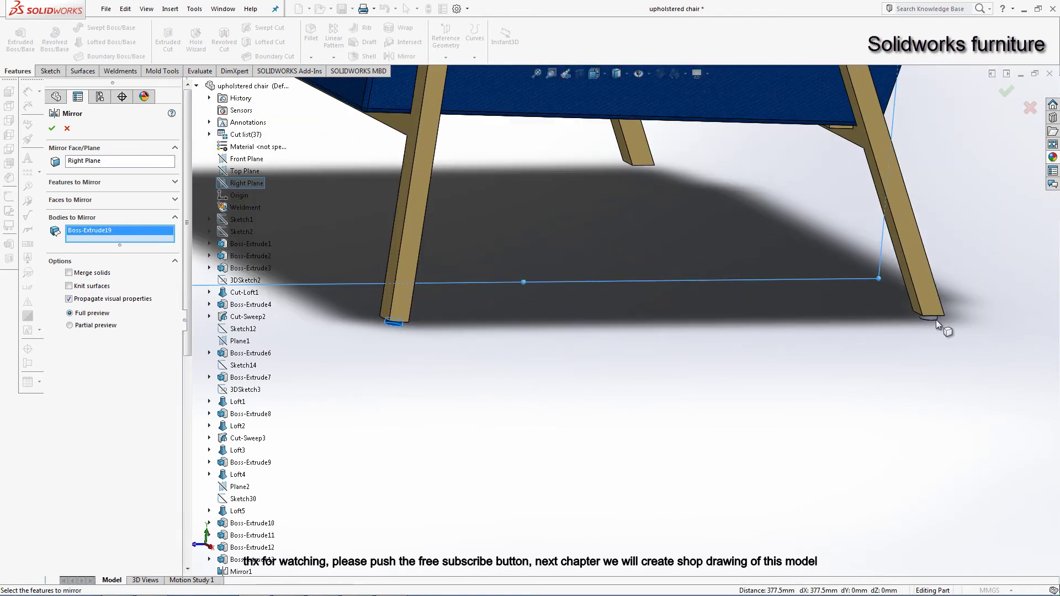
scroll(578, 298, down, 2)
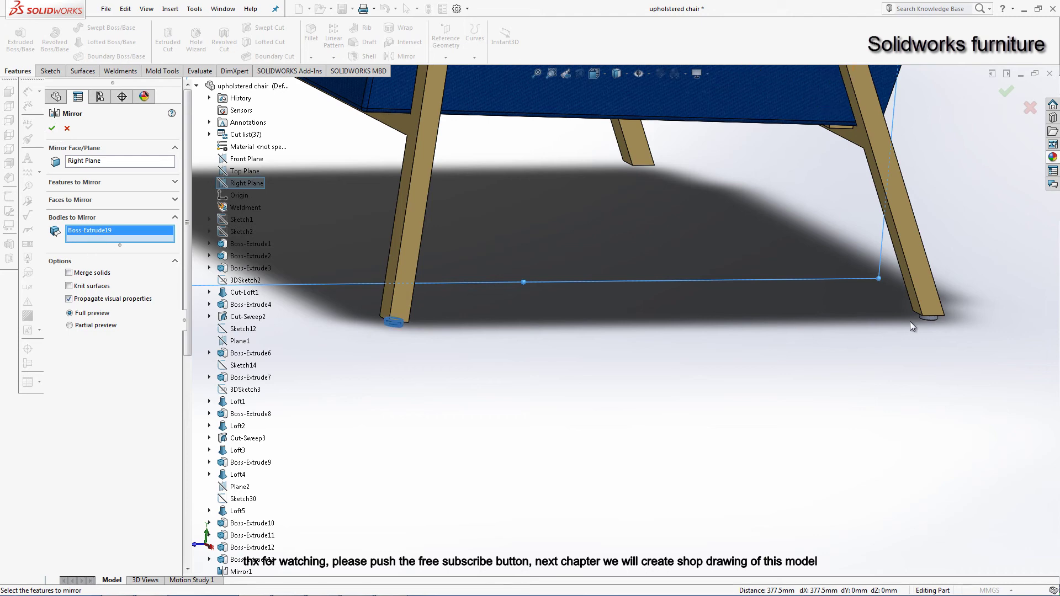
click(936, 319)
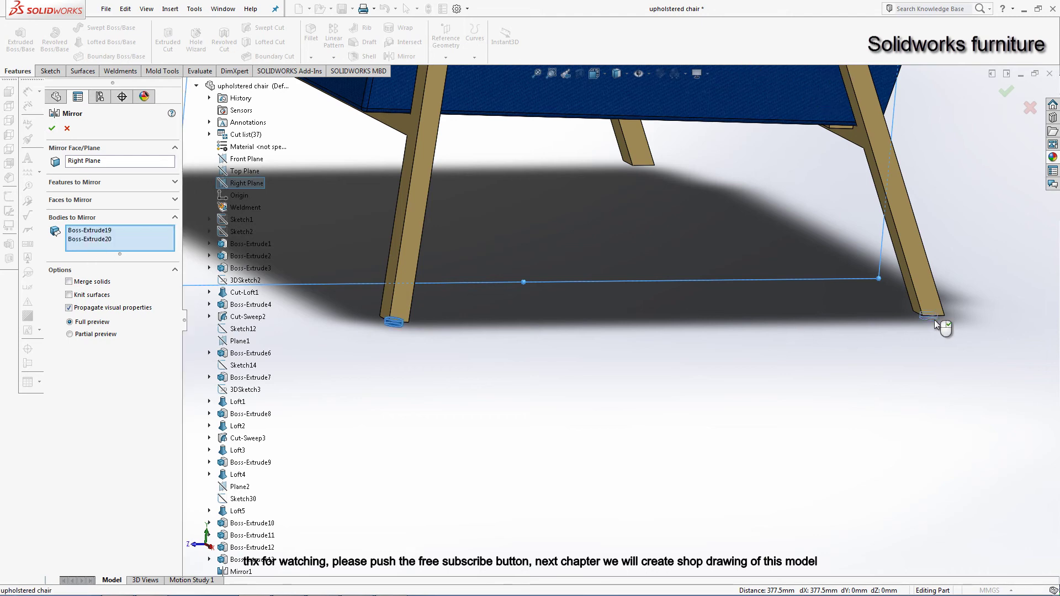
click(52, 128)
click(596, 74)
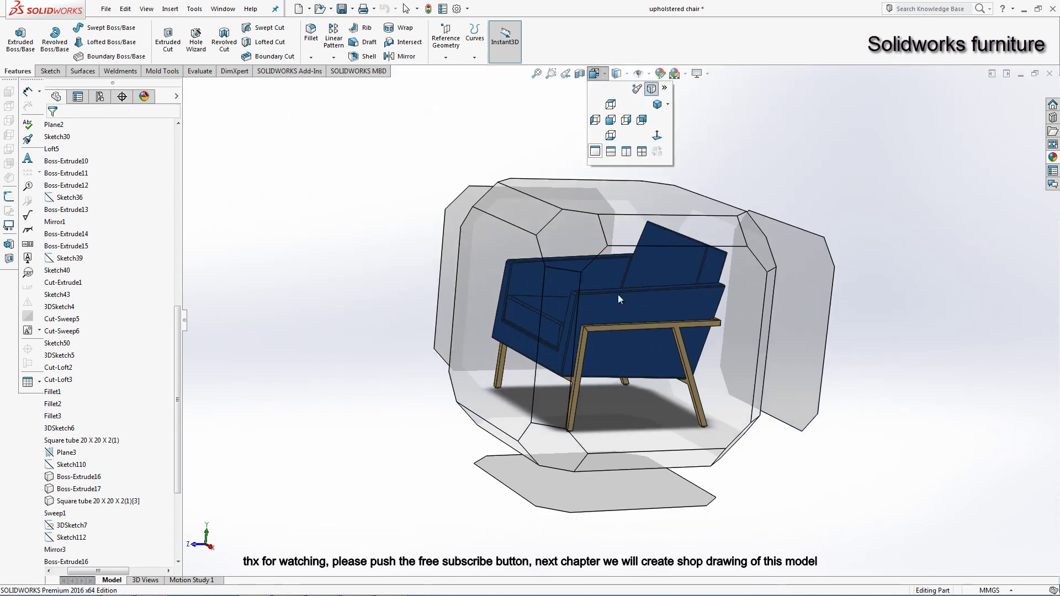
click(619, 299)
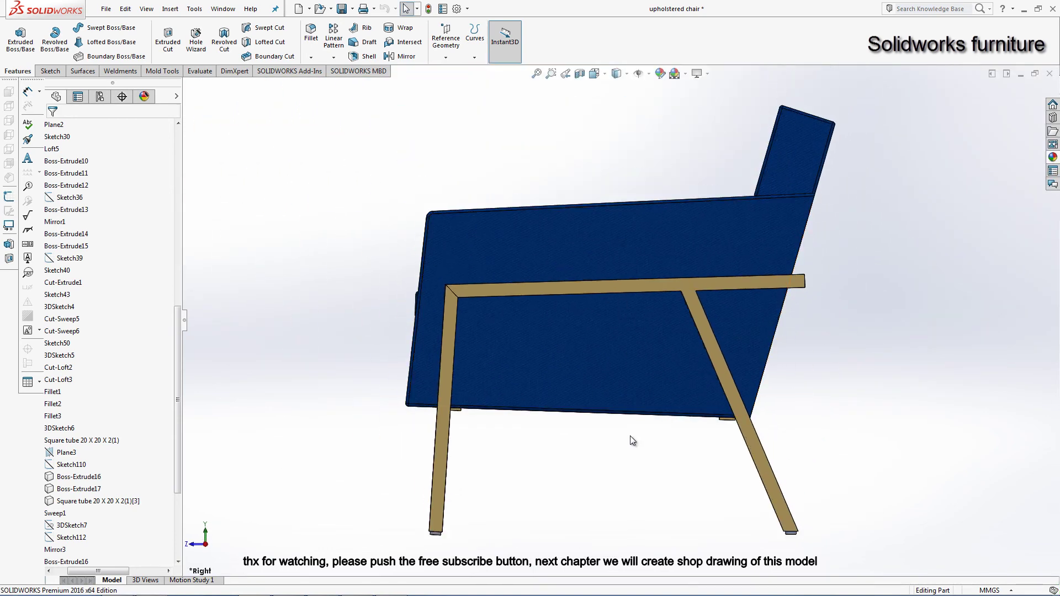